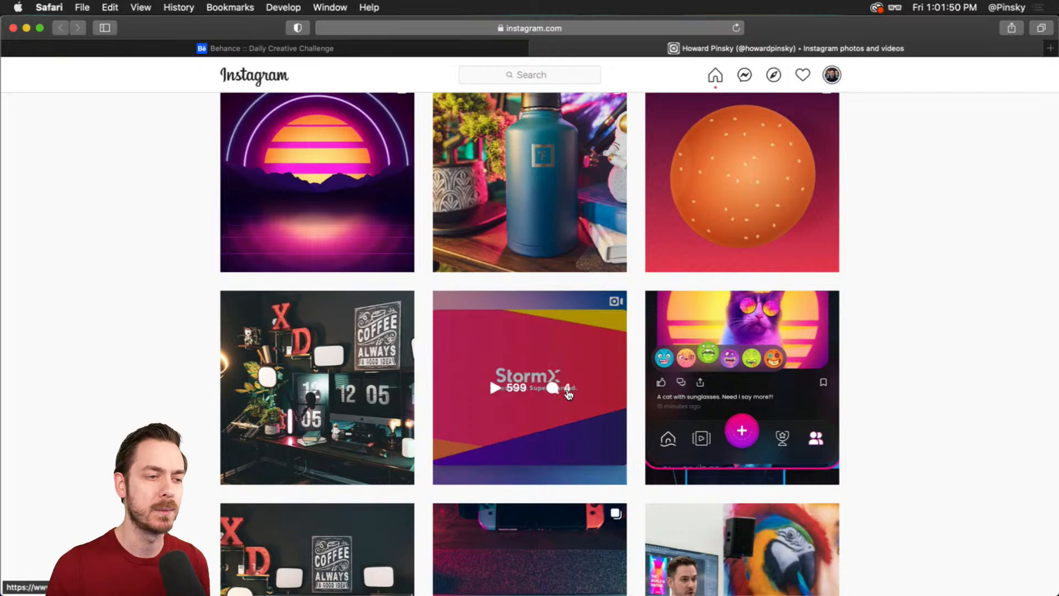
- View the StormX cashback video post in the Instagram profile grid and close it again
click(593, 317)
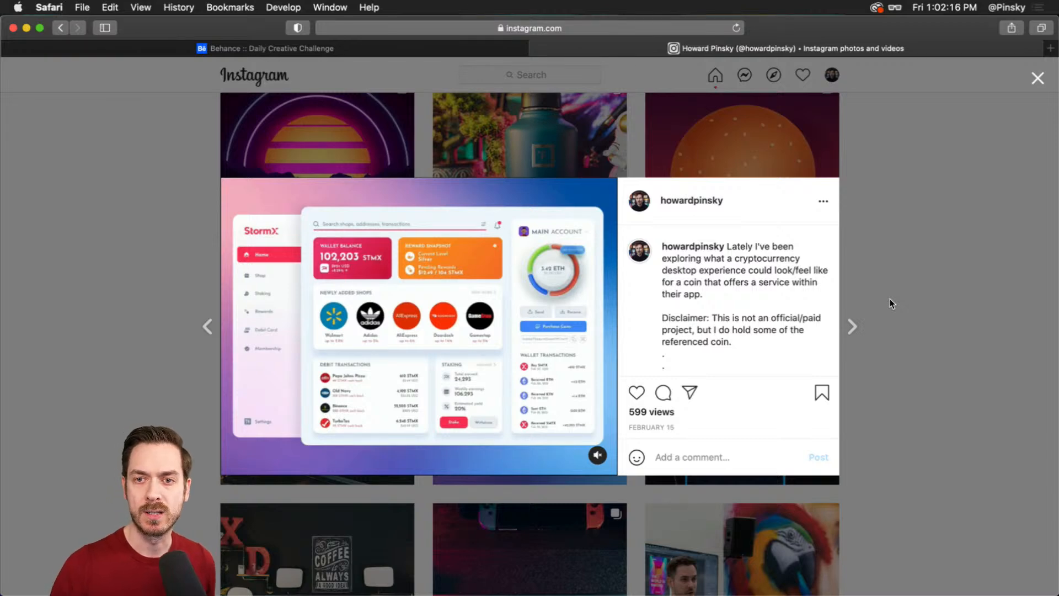
click(900, 277)
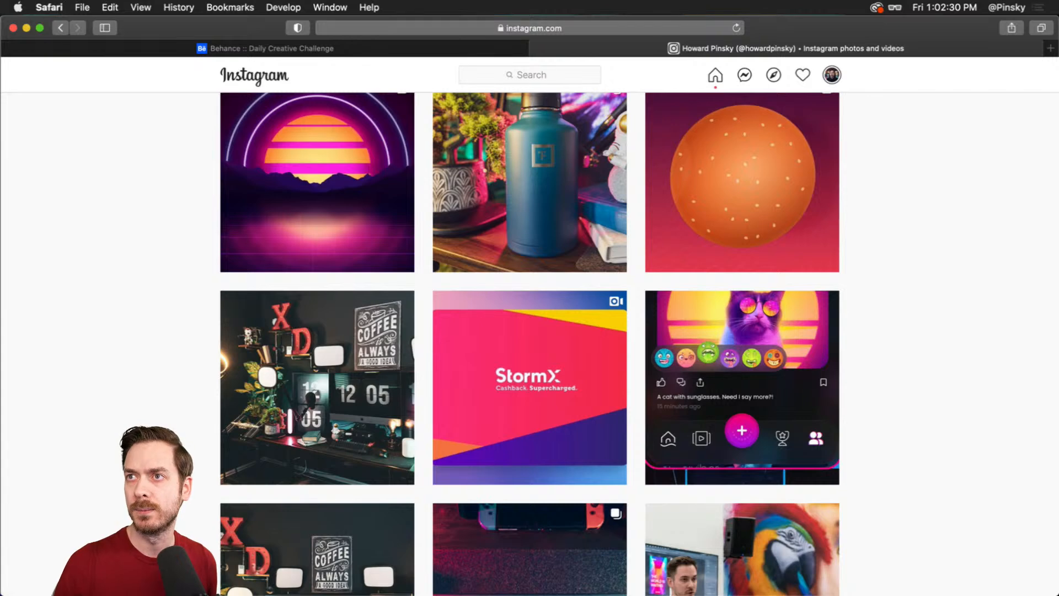
- Switch to Adobe XD and create a Design Review share link for the Crypto prototype, accessible to anyone with the link
key(super+Tab)
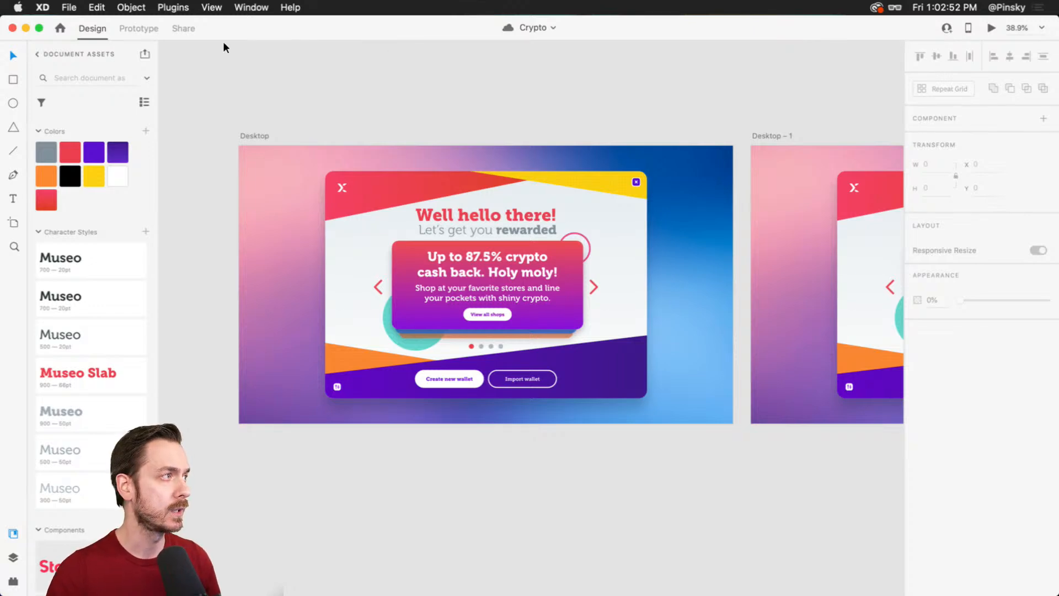
click(192, 30)
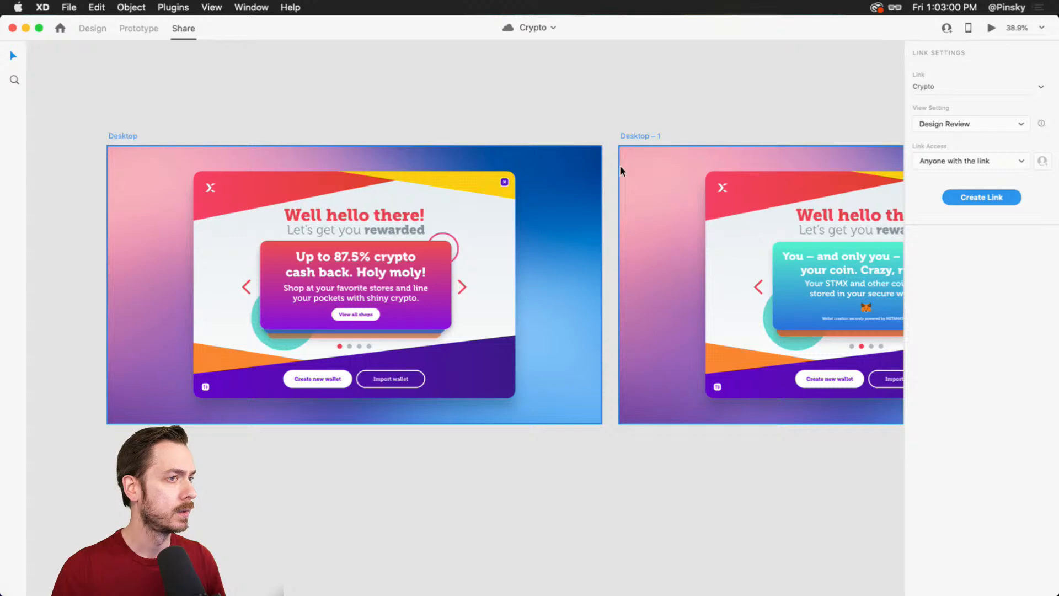
click(981, 197)
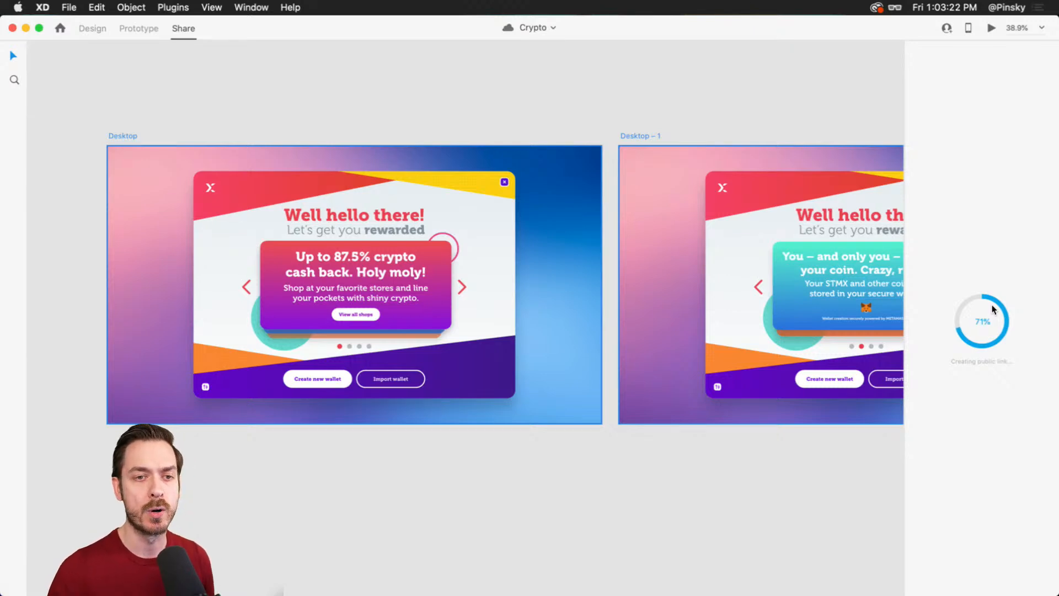
- Return to design mode, deselect the artboard and save the Crypto document
click(92, 29)
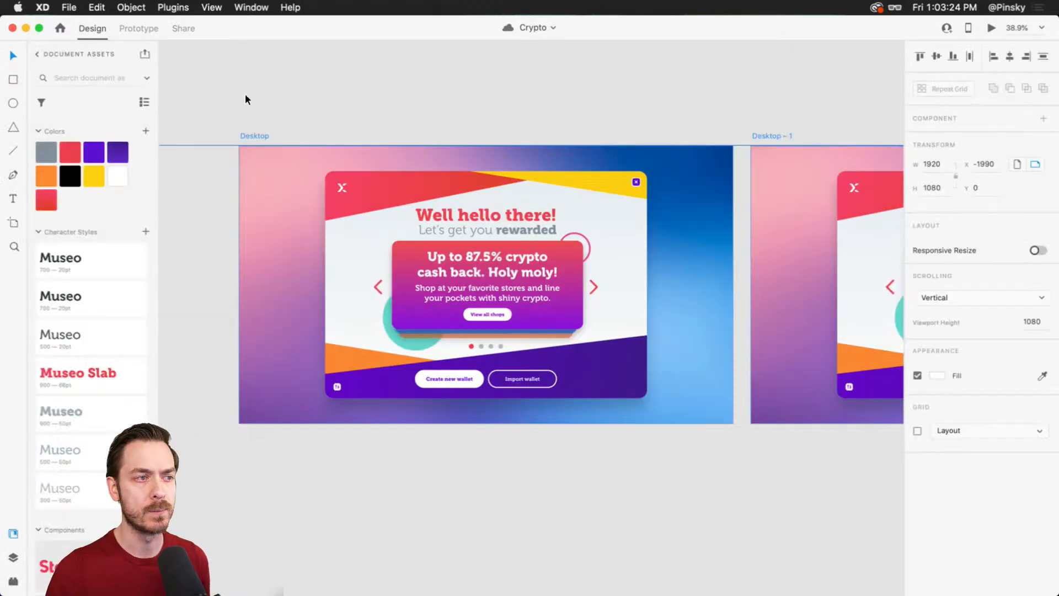
click(497, 123)
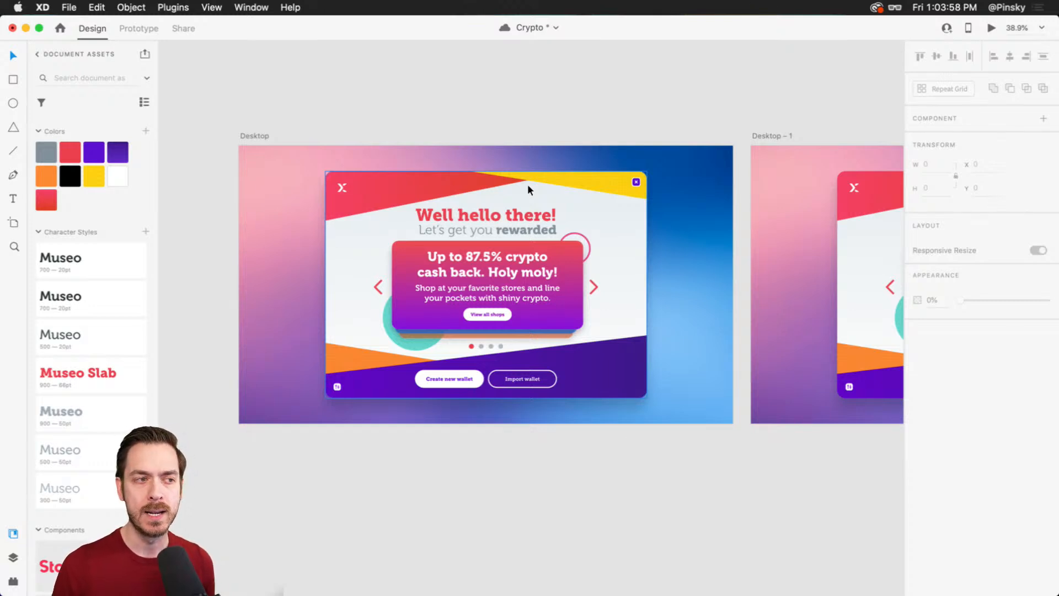
key(super+s)
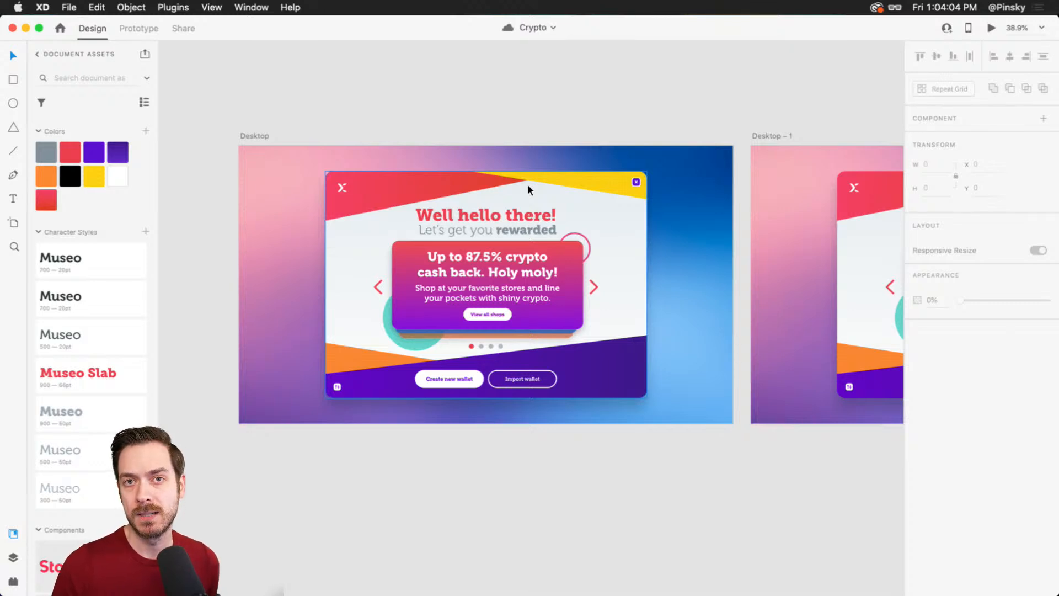
- Examine the early Desktop and Desktop – 1 designs, and compare them with the Welcome artboard
scroll(541, 212, right, 5)
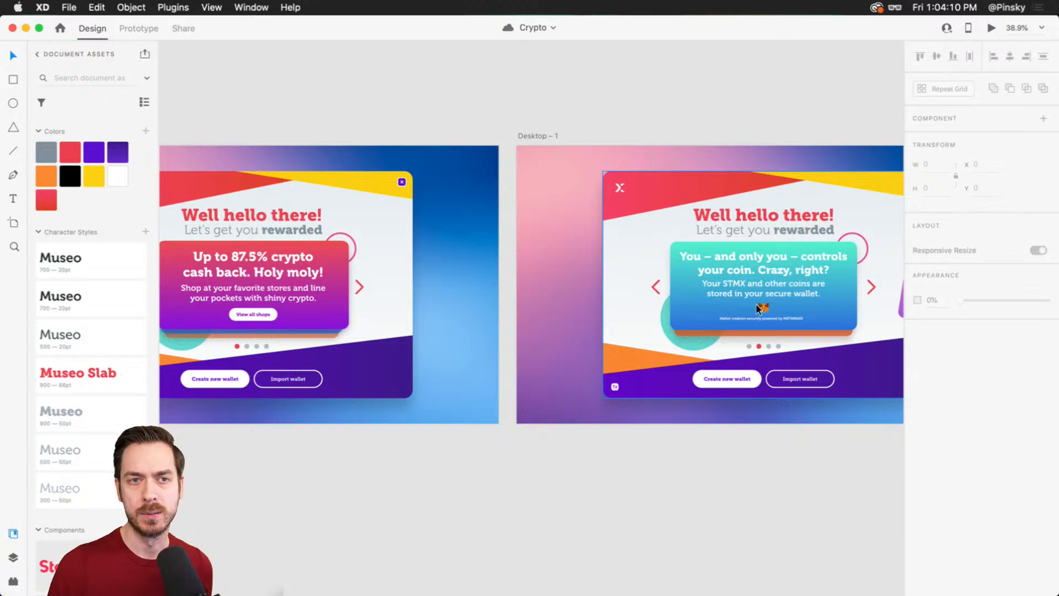
scroll(757, 305, right, 2)
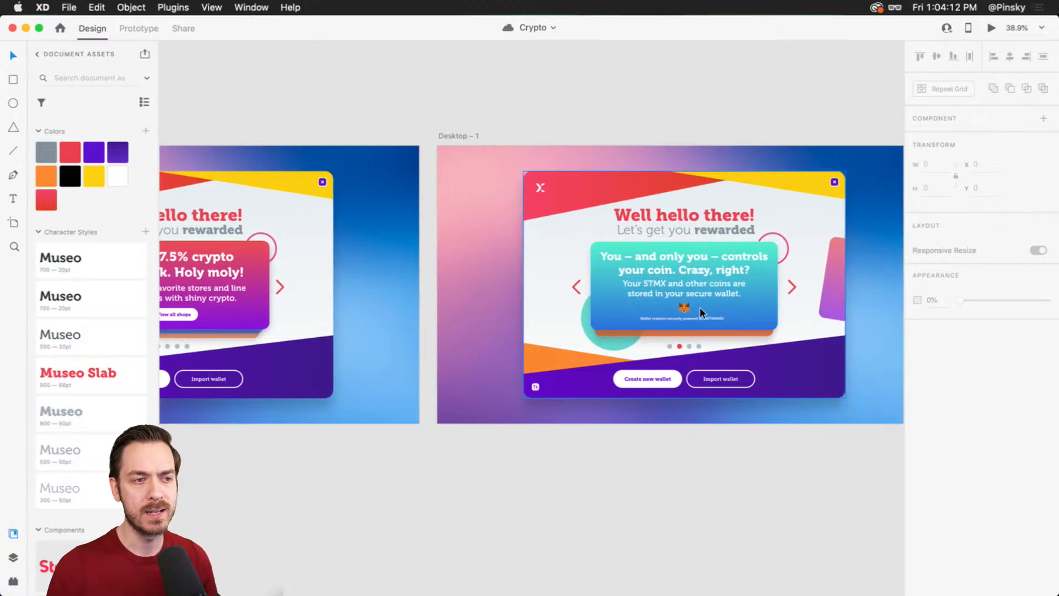
scroll(694, 306, up, 3)
scroll(695, 306, down, 3)
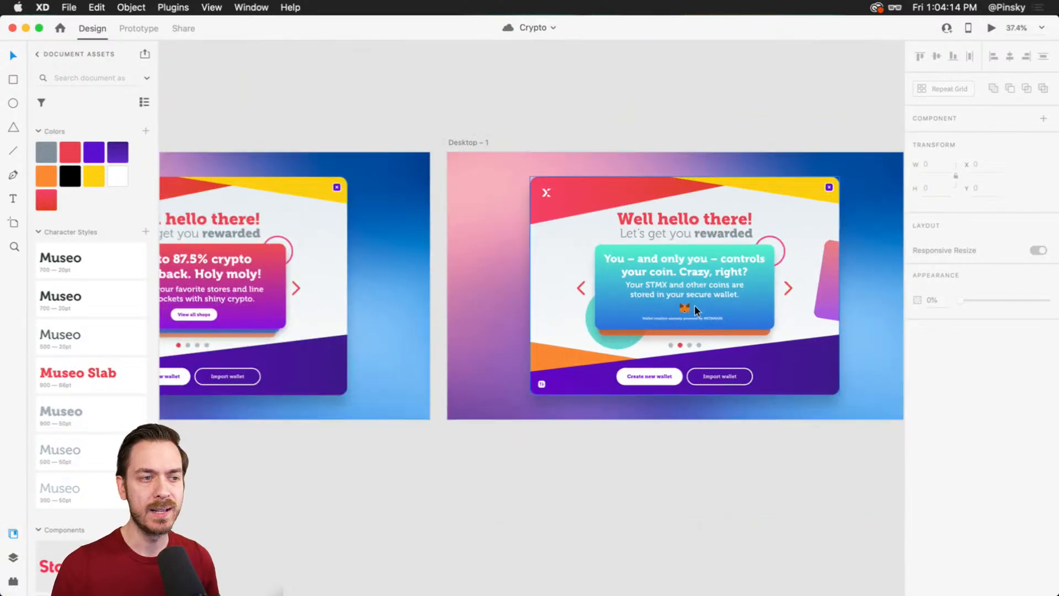
click(166, 347)
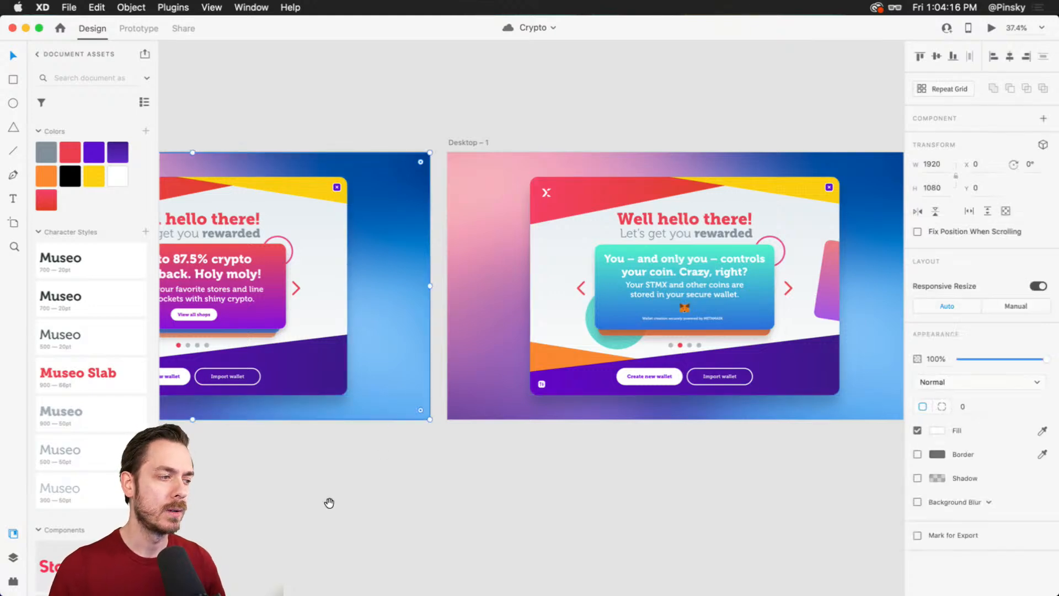
drag(331, 502, 602, 240)
drag(478, 423, 451, 201)
scroll(451, 284, down, 4)
drag(406, 343, 598, 197)
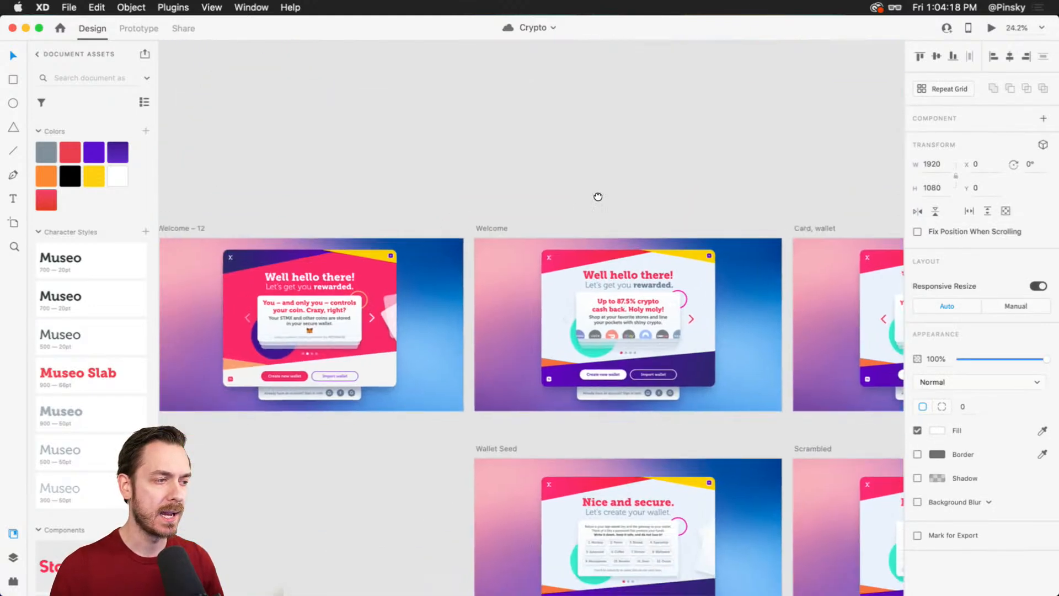
drag(673, 288, 590, 272)
scroll(589, 269, up, 5)
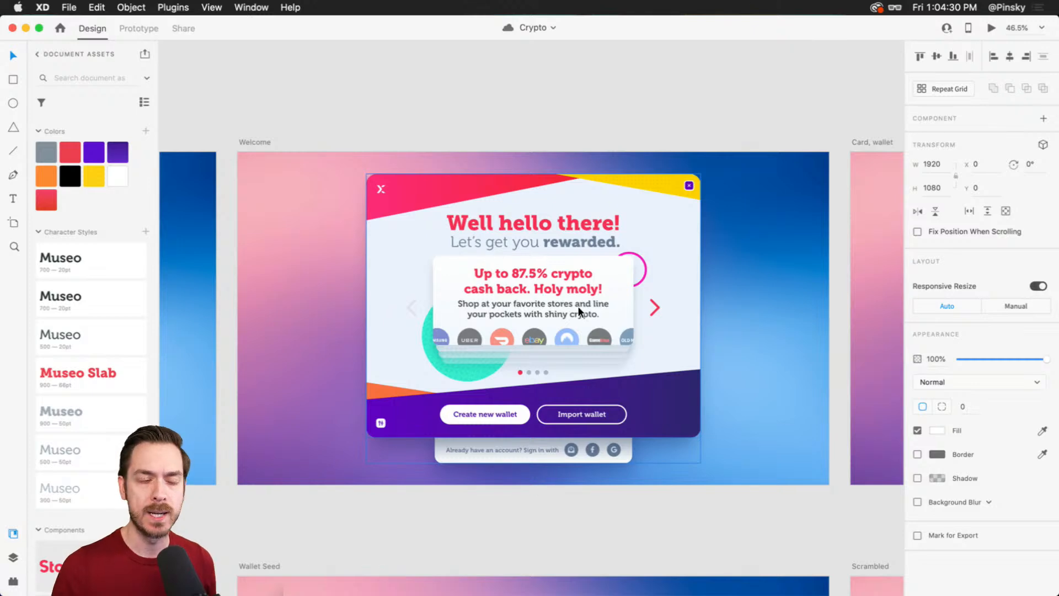
- Compare the red Welcome – 12 color variation with the light Welcome artboard beside it
scroll(578, 306, left, 10)
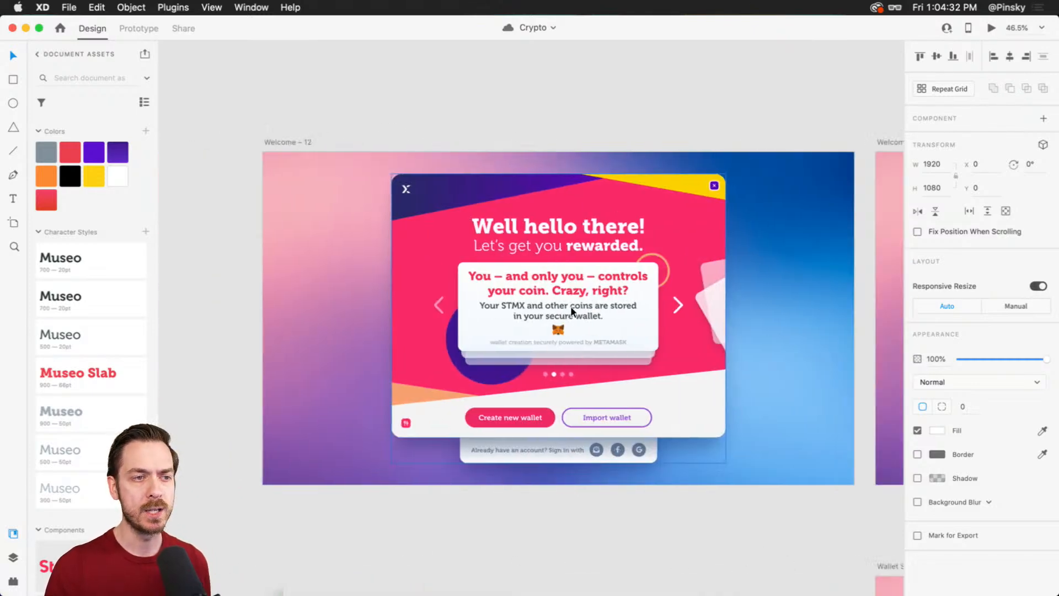
scroll(571, 306, right, 5)
scroll(570, 306, left, 3)
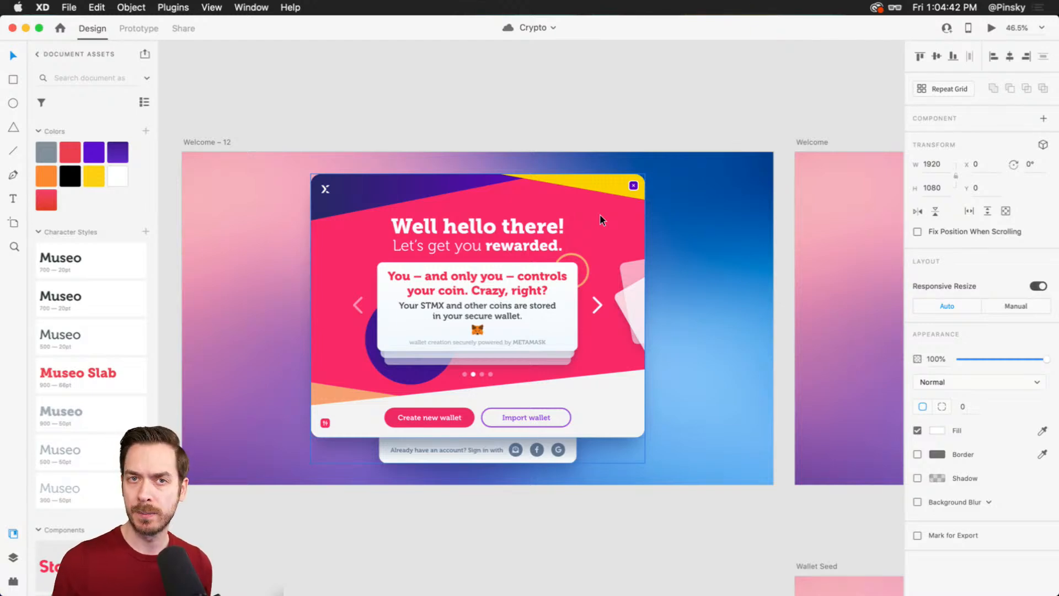
scroll(606, 232, right, 8)
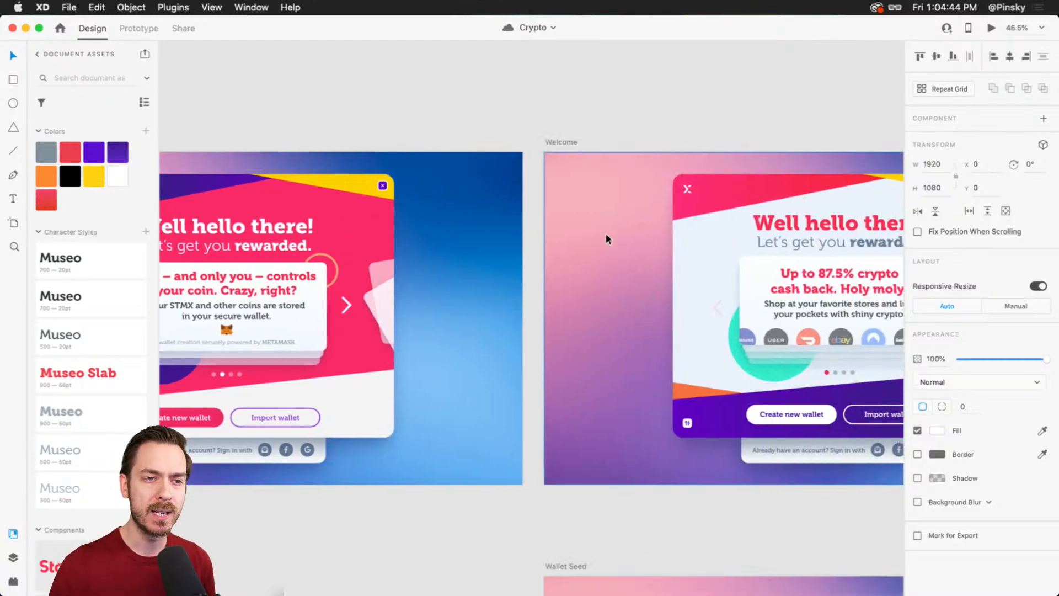
scroll(607, 235, right, 2)
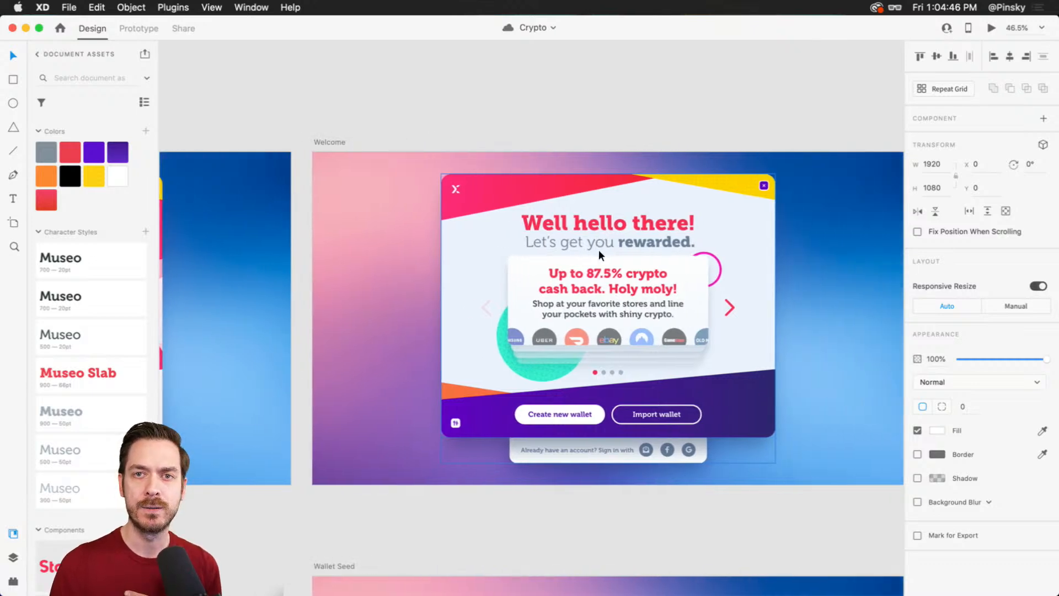
scroll(598, 249, right, 2)
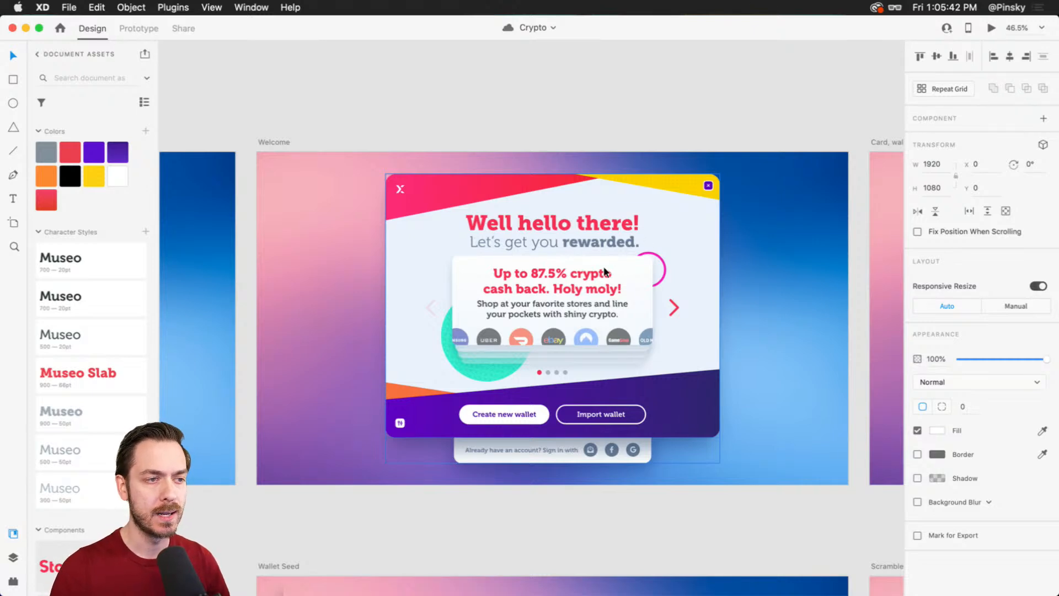
- Preview the prototype from the Welcome artboard and advance its card carousel to the staking card
click(607, 270)
click(991, 29)
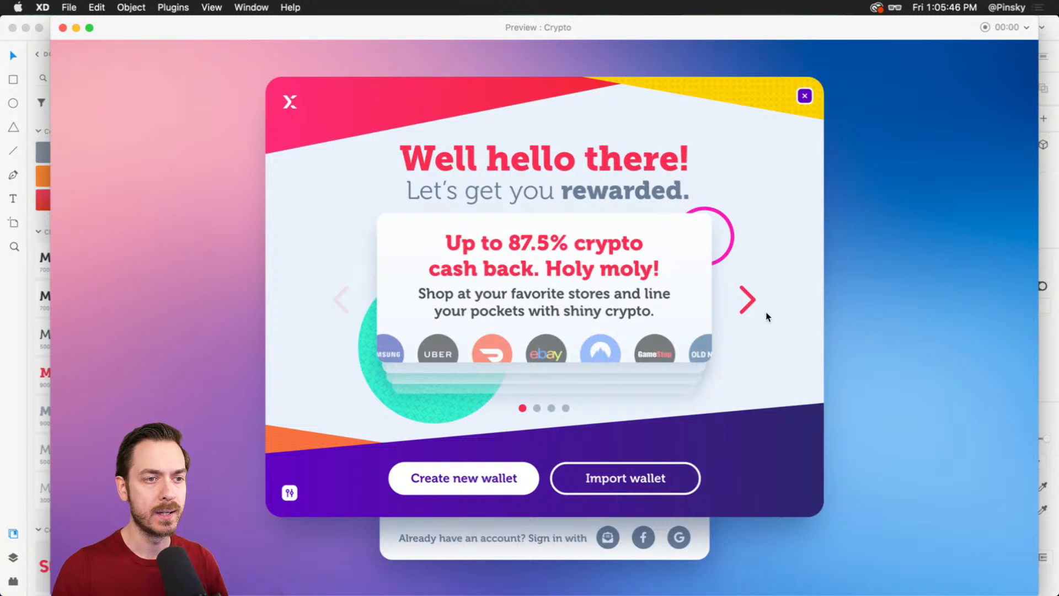
click(750, 305)
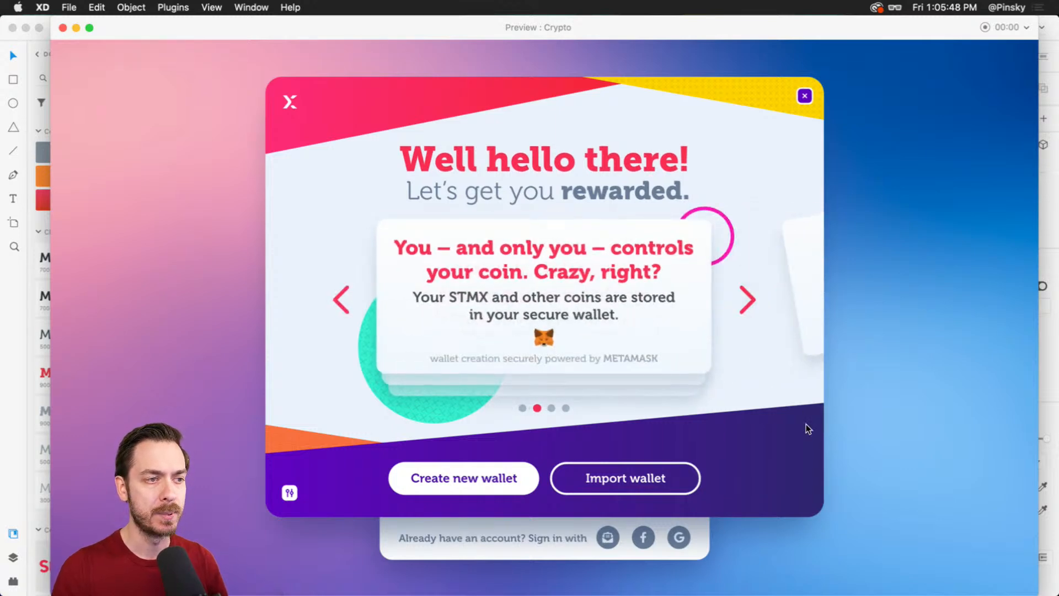
click(747, 310)
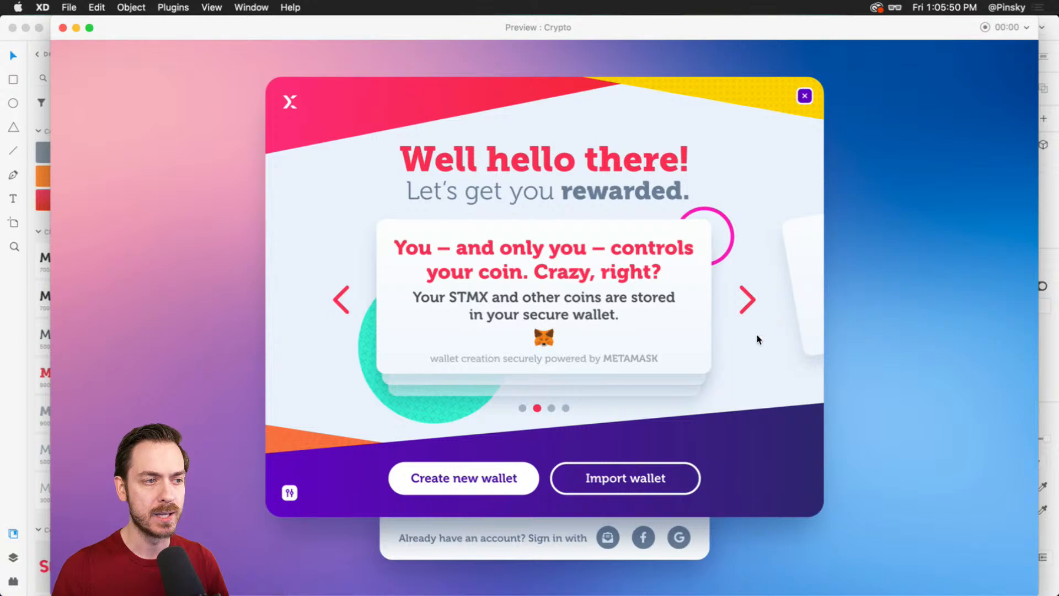
click(748, 312)
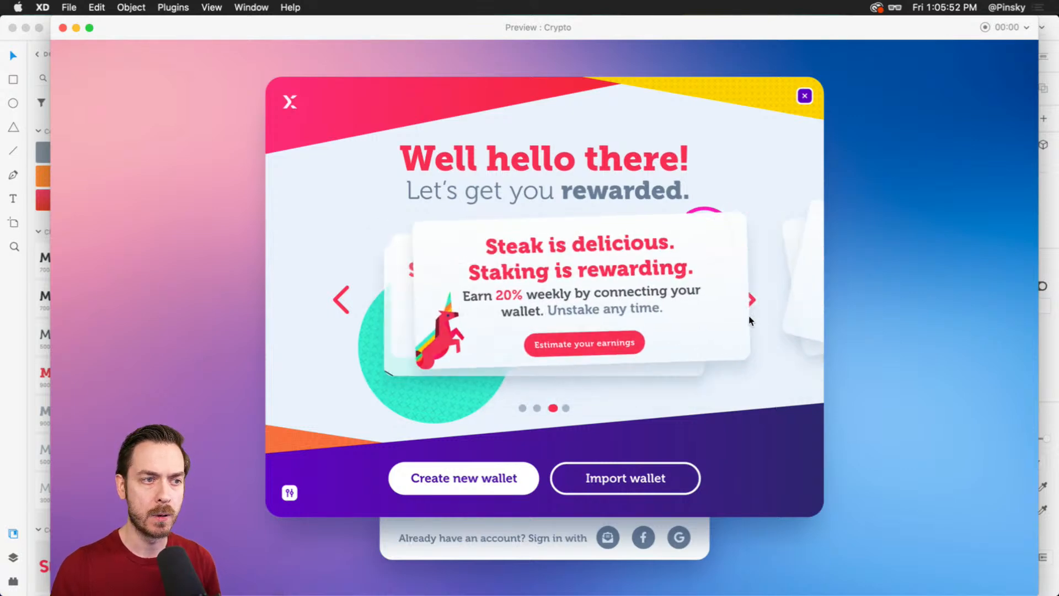
- Test the previewed Create new wallet flow, confirming the wallet seed by selecting its secret words in order, and close the preview
click(500, 478)
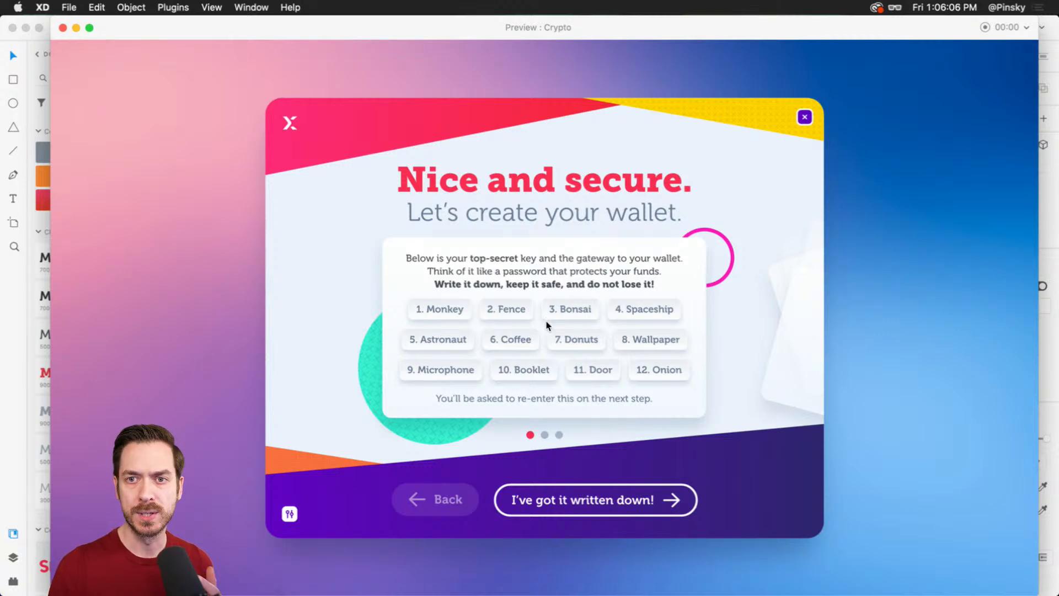
click(637, 502)
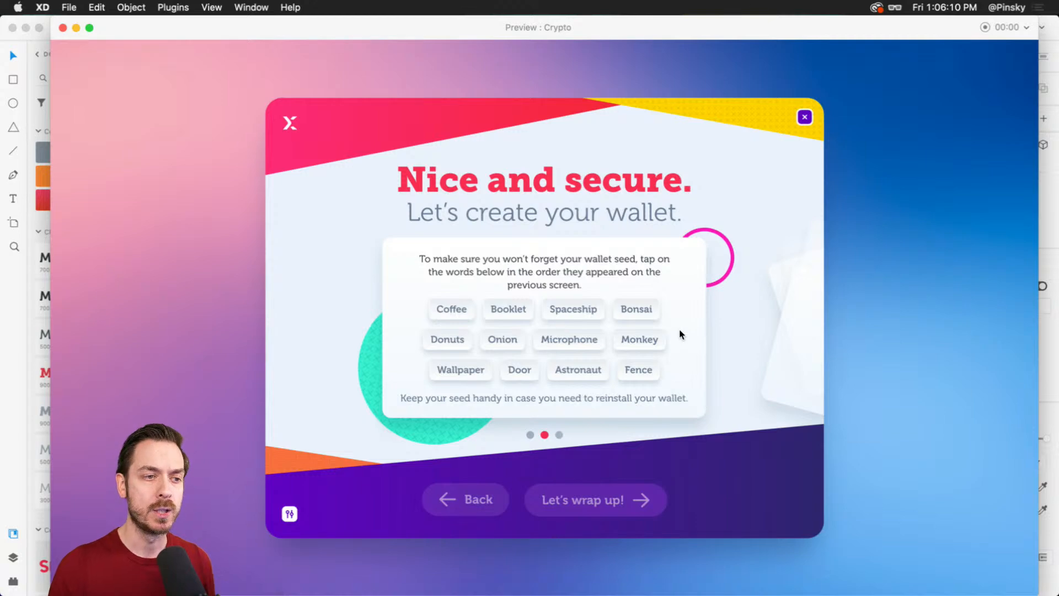
click(648, 339)
click(640, 375)
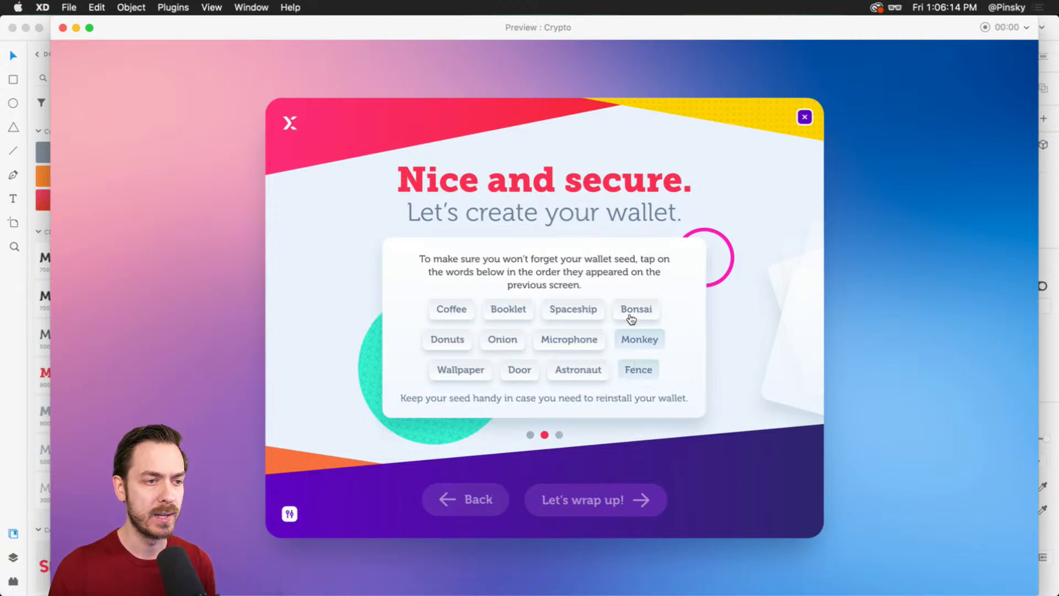
click(577, 310)
click(578, 375)
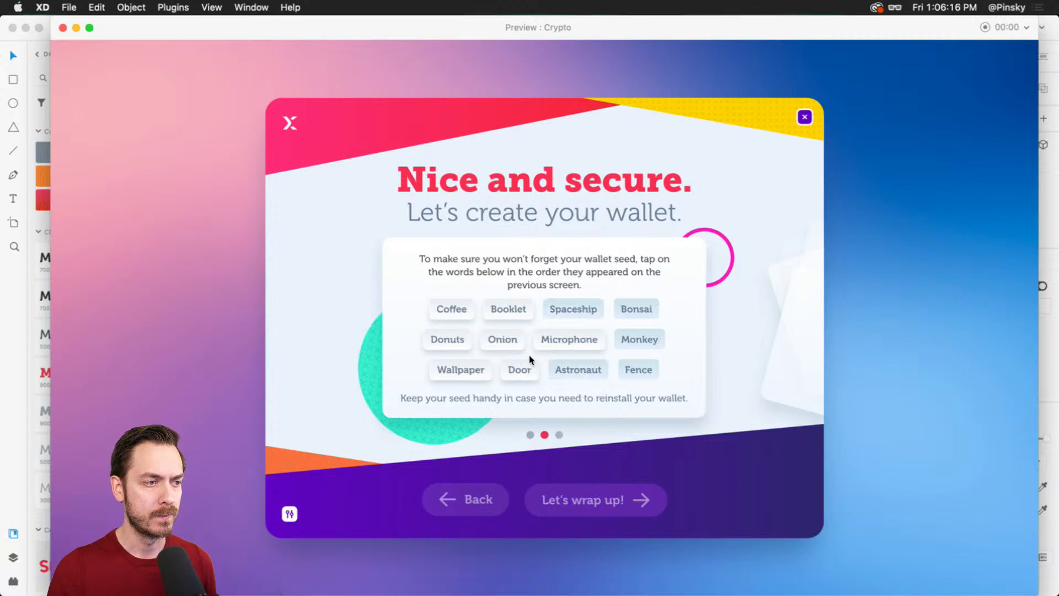
click(457, 312)
click(453, 344)
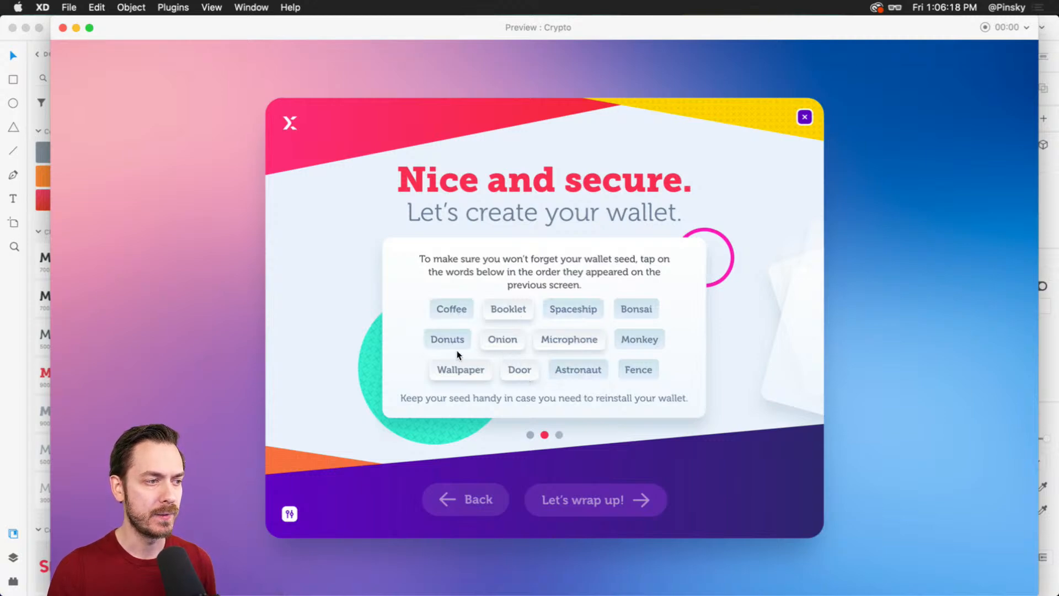
click(470, 372)
click(562, 340)
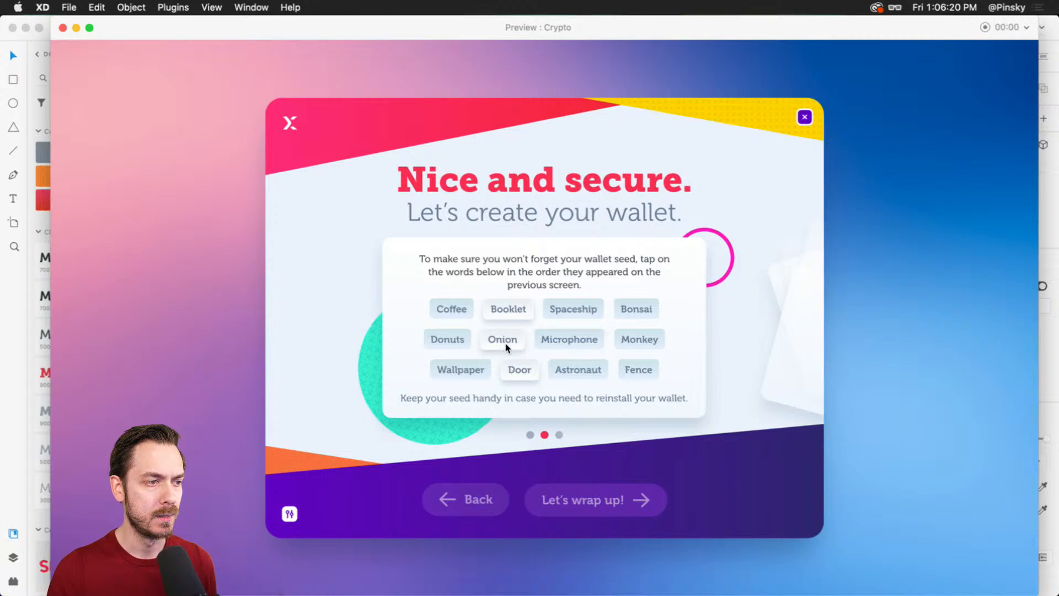
click(510, 303)
click(504, 342)
click(519, 369)
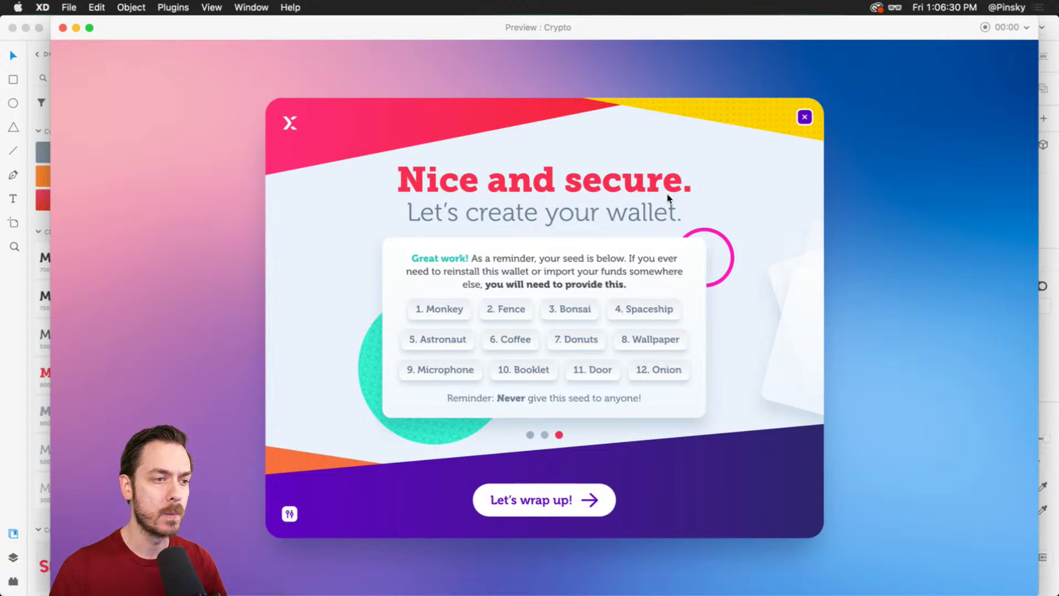
key(super+w)
- Add a Web 1920 artboard (1920 × 1080) and place it directly below the Wallet Seed artboard, at X 0, Y 5694
click(707, 120)
scroll(707, 120, down, 5)
drag(782, 345, 601, 234)
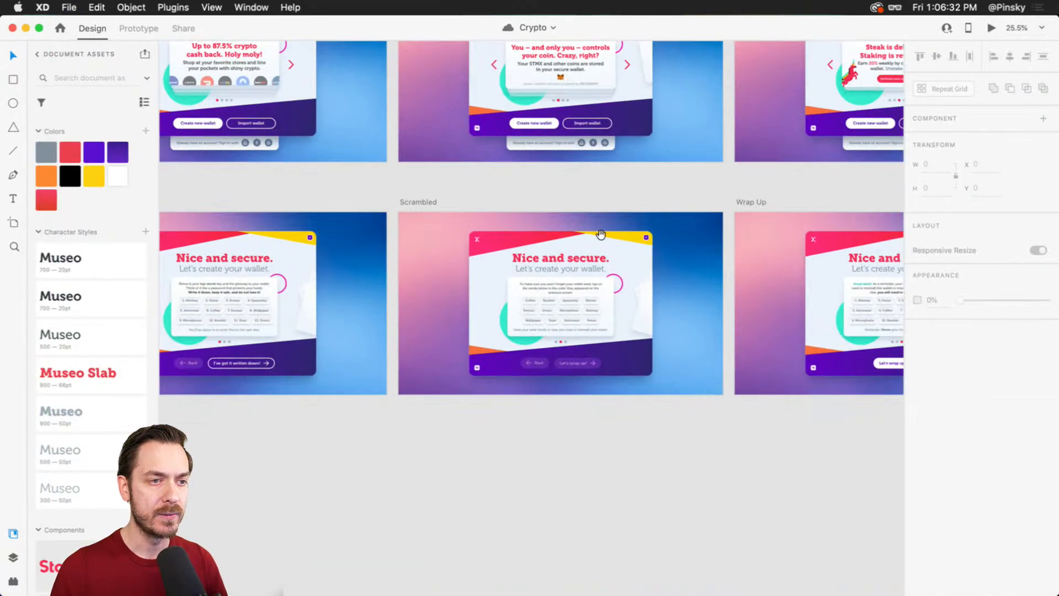
drag(546, 369, 889, 165)
scroll(459, 322, up, 3)
drag(545, 347, 508, 329)
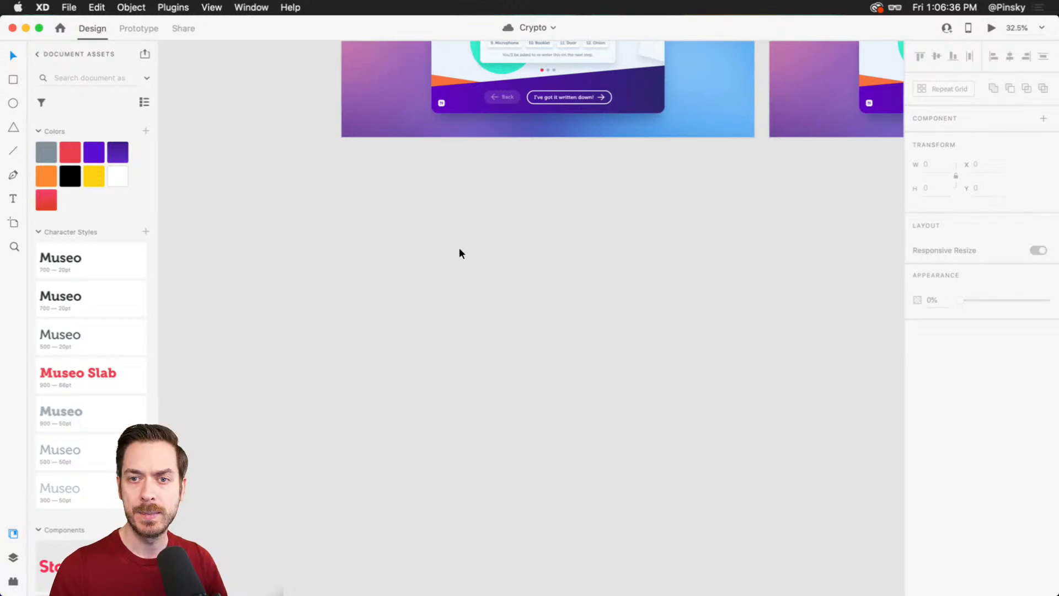
key(a)
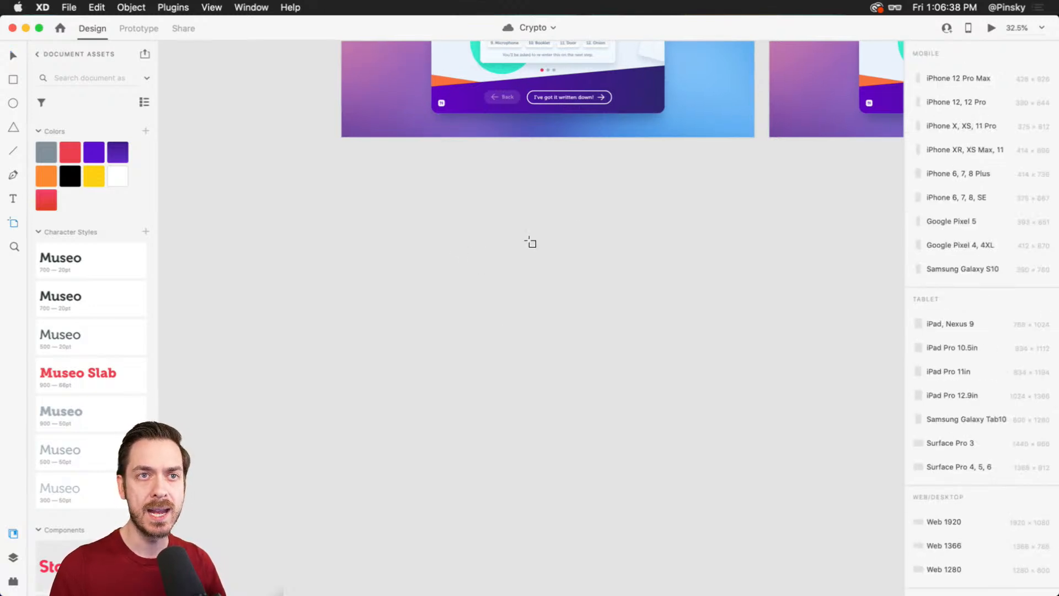
scroll(982, 373, down, 3)
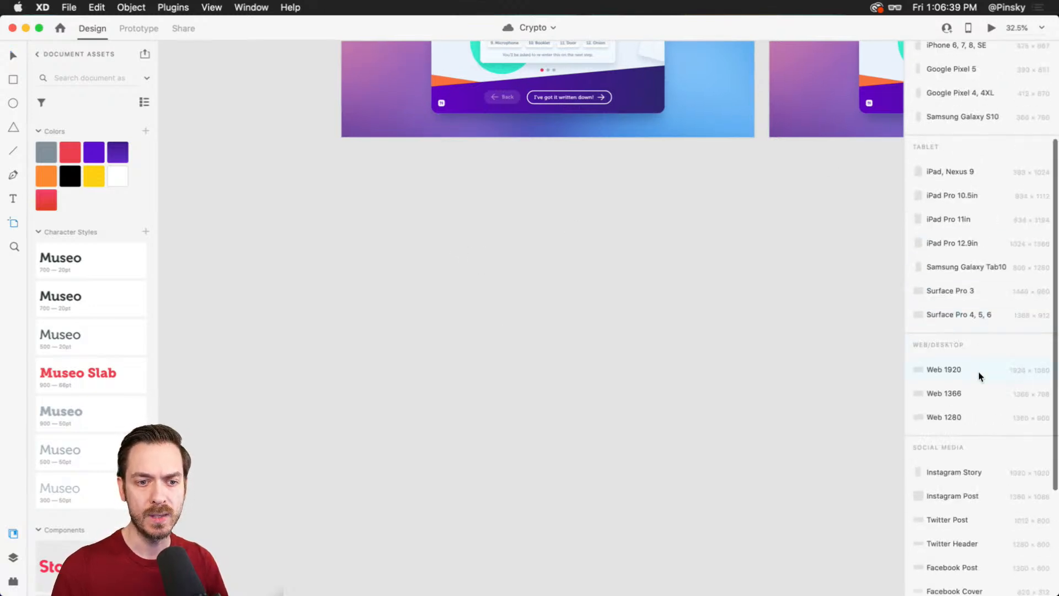
click(1010, 373)
drag(372, 143, 371, 187)
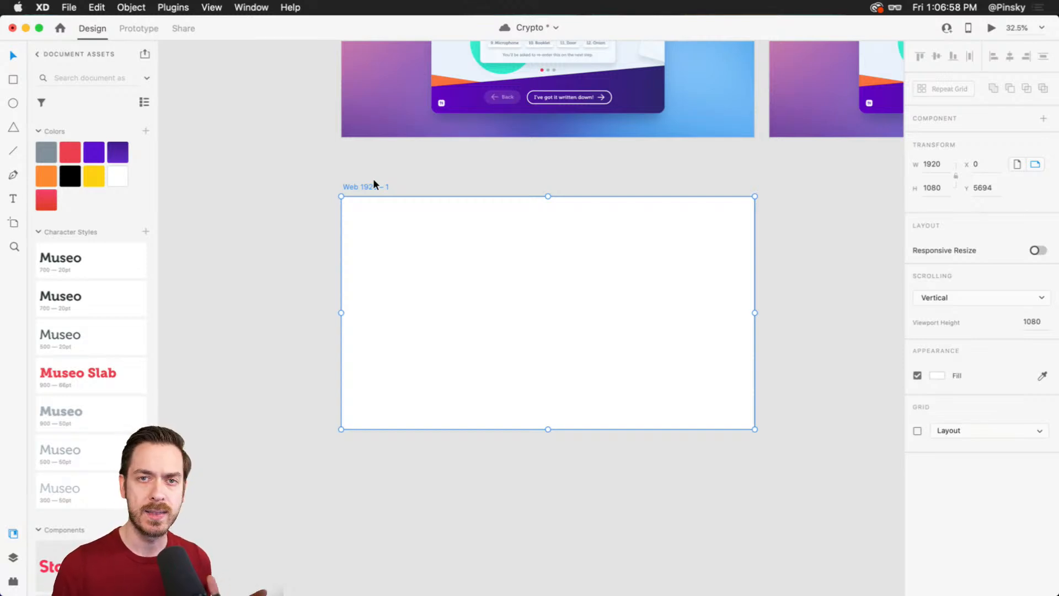
- Save the document and cover the new Web 1920 artboard with a 1920 × 1080 rectangle at X 0, Y 0
key(super+s)
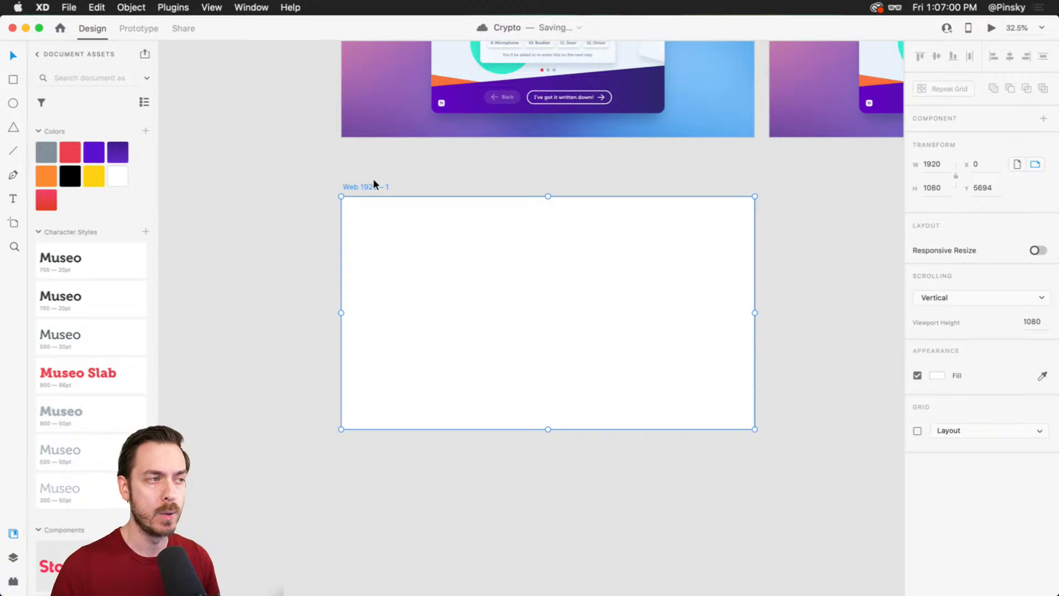
scroll(481, 223, up, 5)
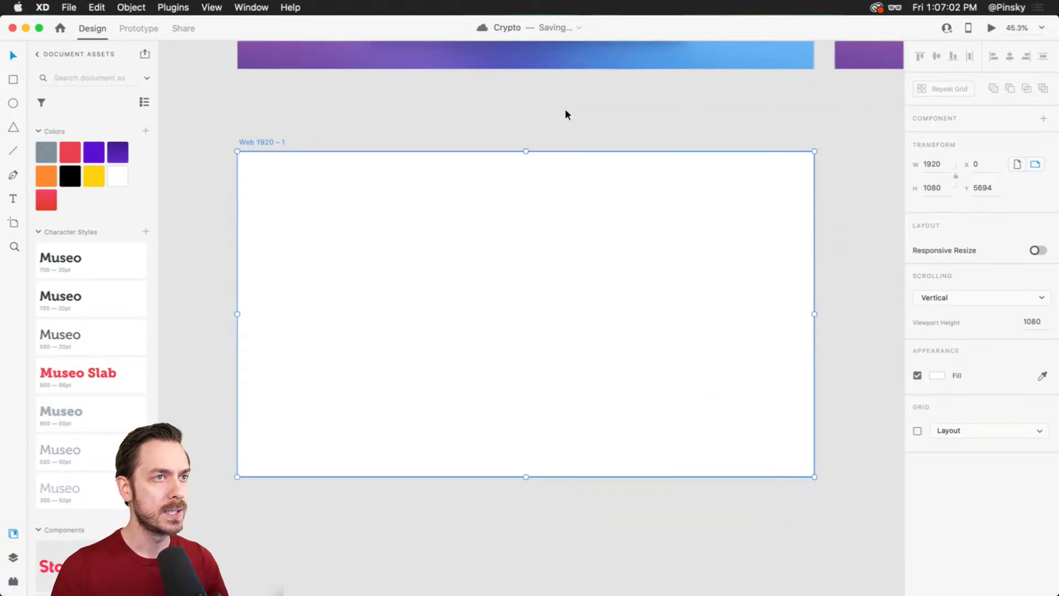
scroll(565, 113, up, 6)
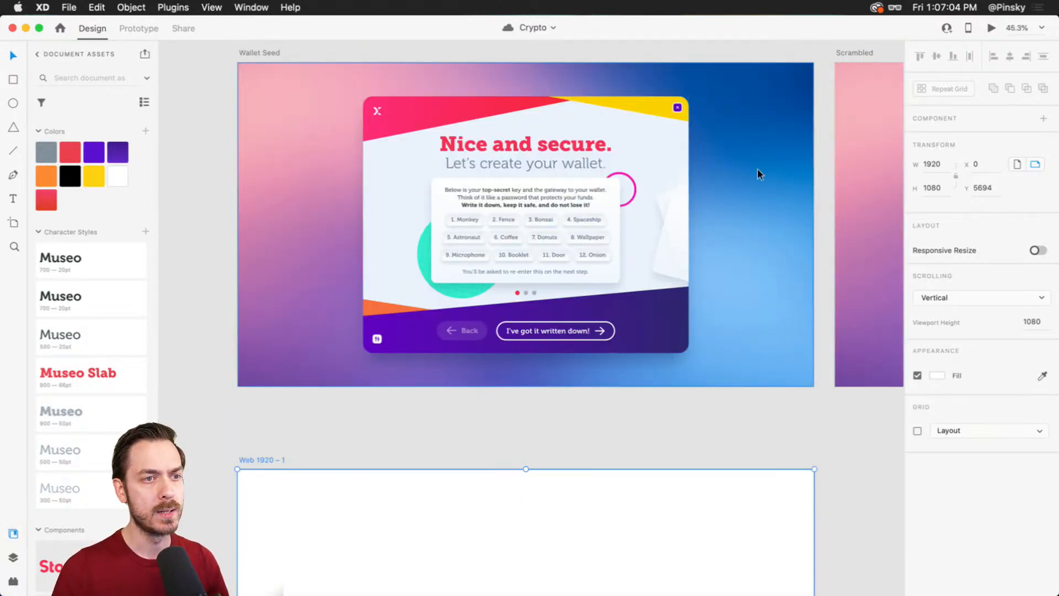
scroll(423, 279, down, 10)
click(313, 143)
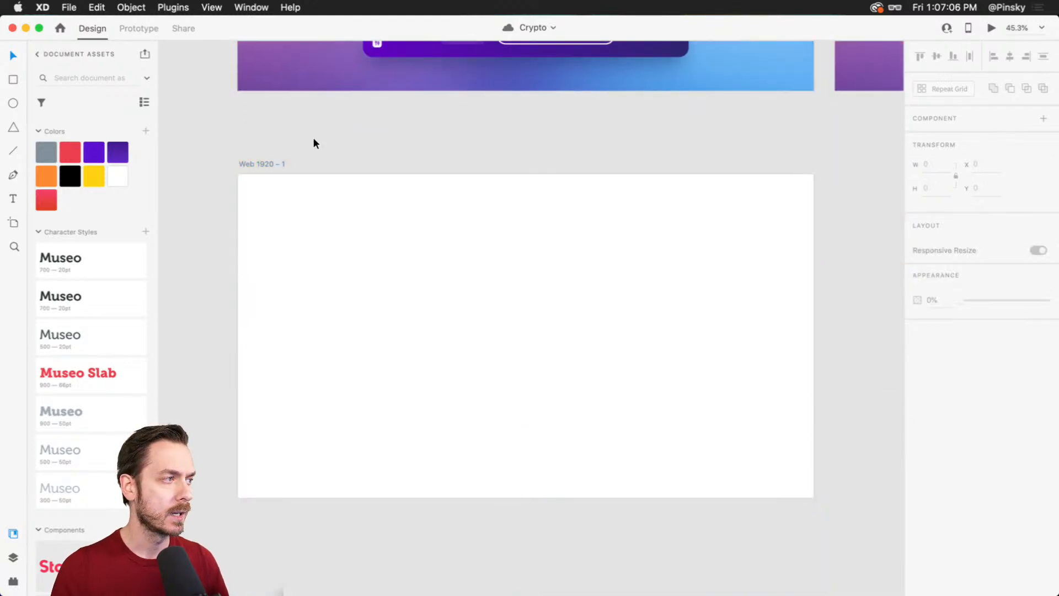
key(r)
mouse_move(238, 175)
mouse_down()
mouse_move(759, 430)
mouse_move(814, 499)
mouse_up()
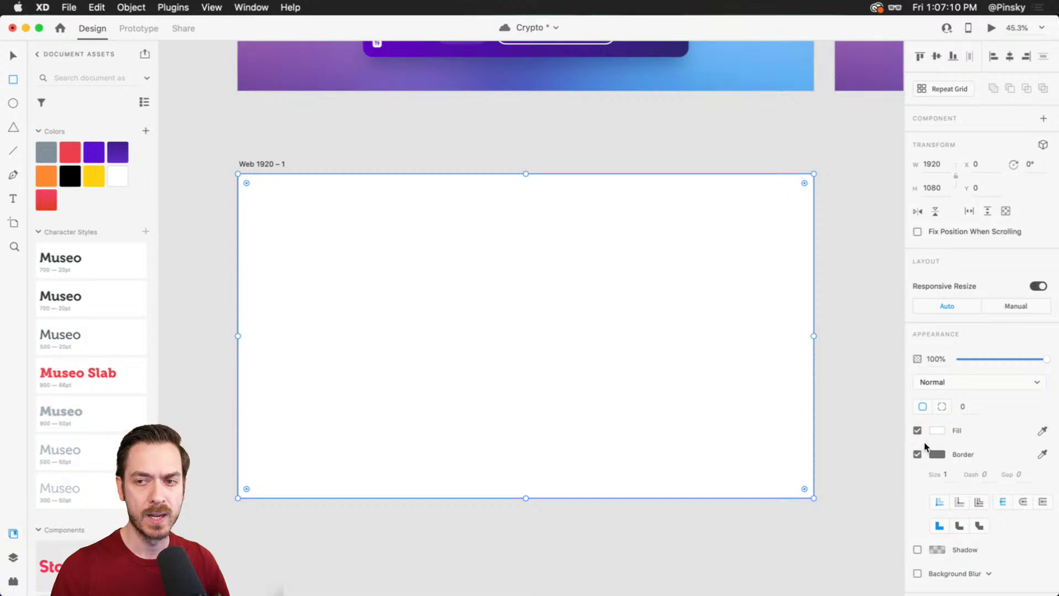
- Fill the full-artboard rectangle with AdobeStock_301577355.jpeg from the Backgrounds folder in Finder, and turn off its border
key(super+Tab)
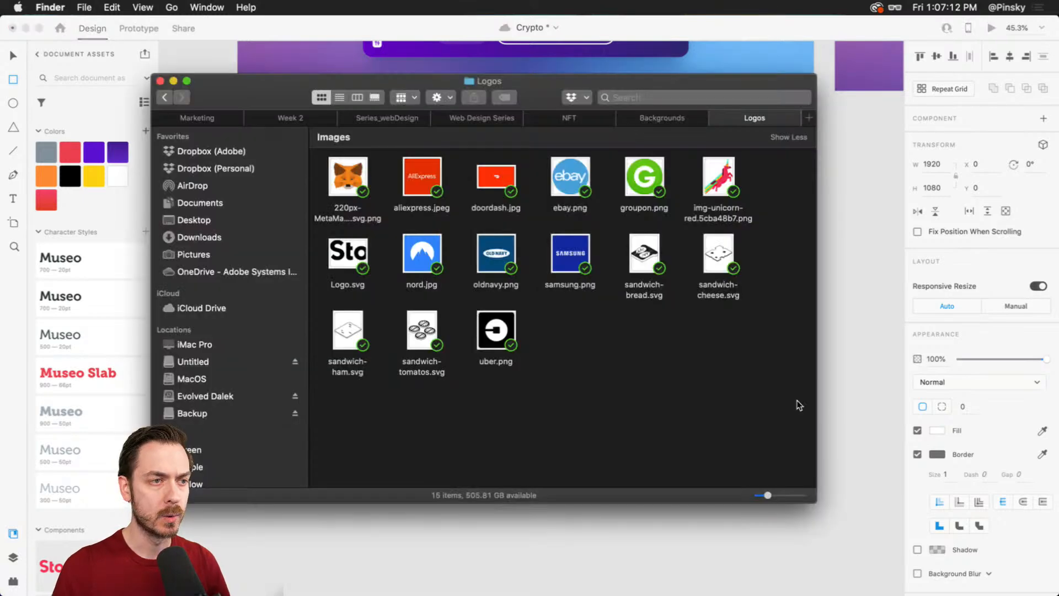
click(654, 119)
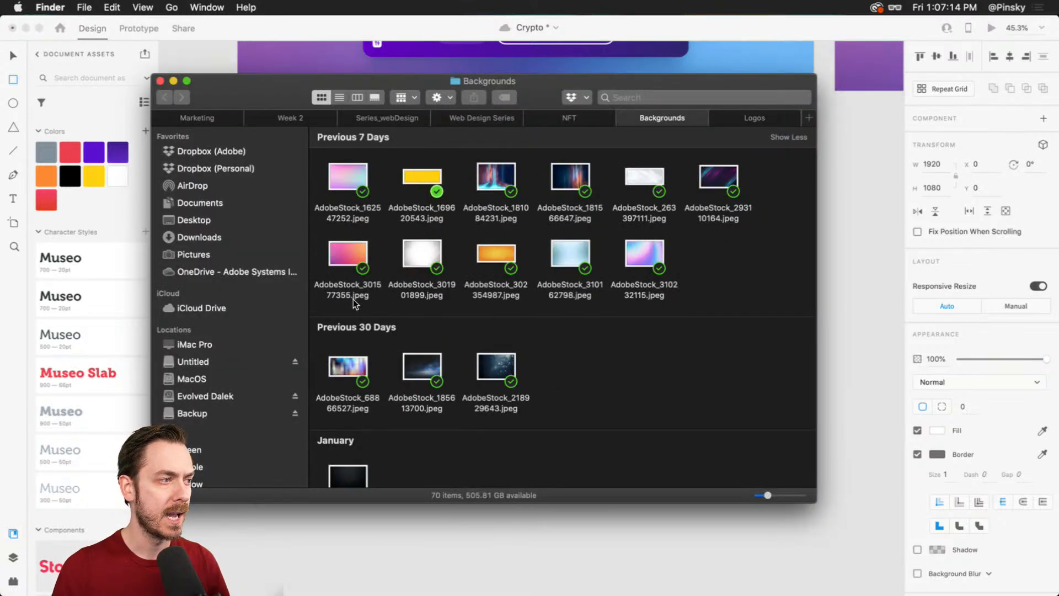
scroll(550, 362, down, 3)
scroll(550, 362, up, 3)
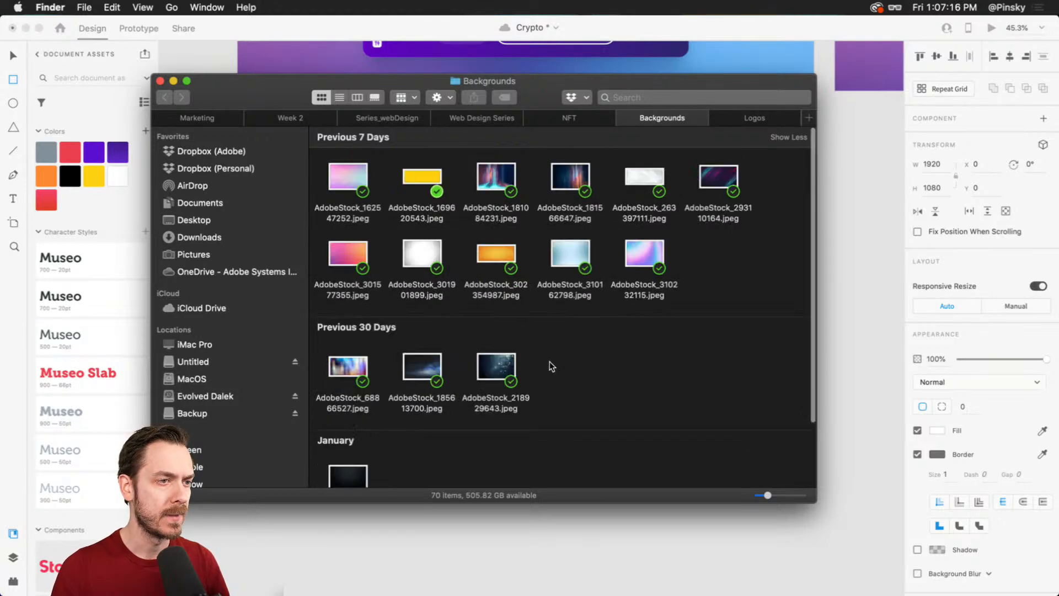
scroll(549, 362, down, 3)
scroll(456, 402, up, 3)
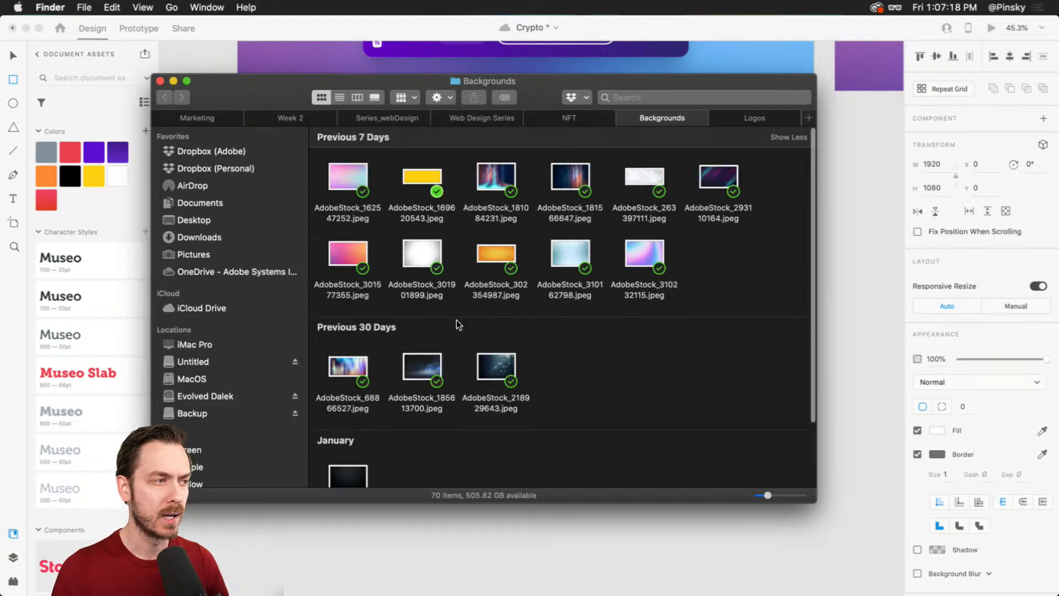
key(super+Tab)
drag(338, 252, 944, 448)
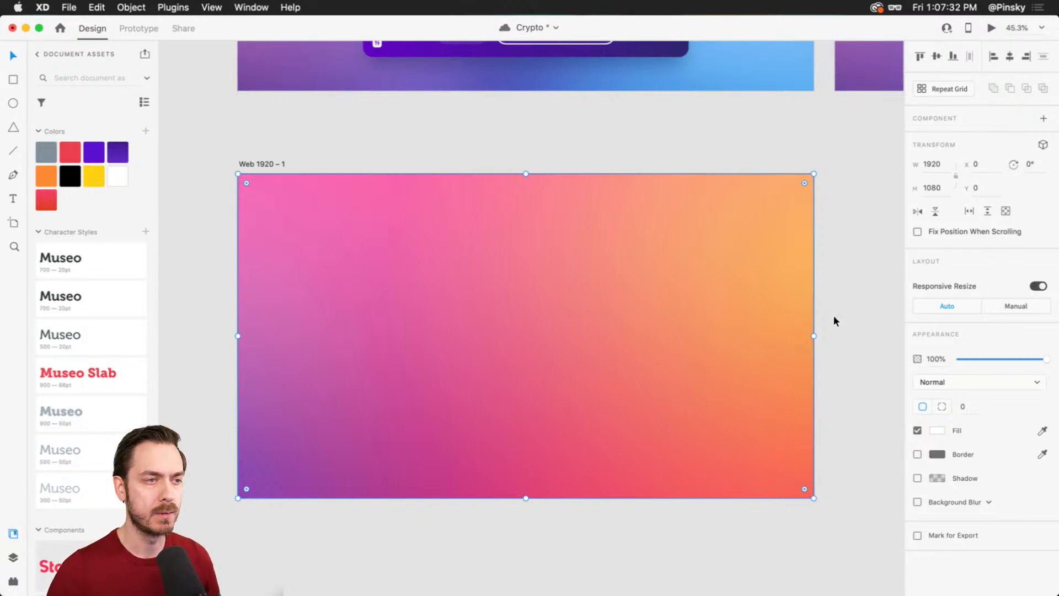
click(849, 289)
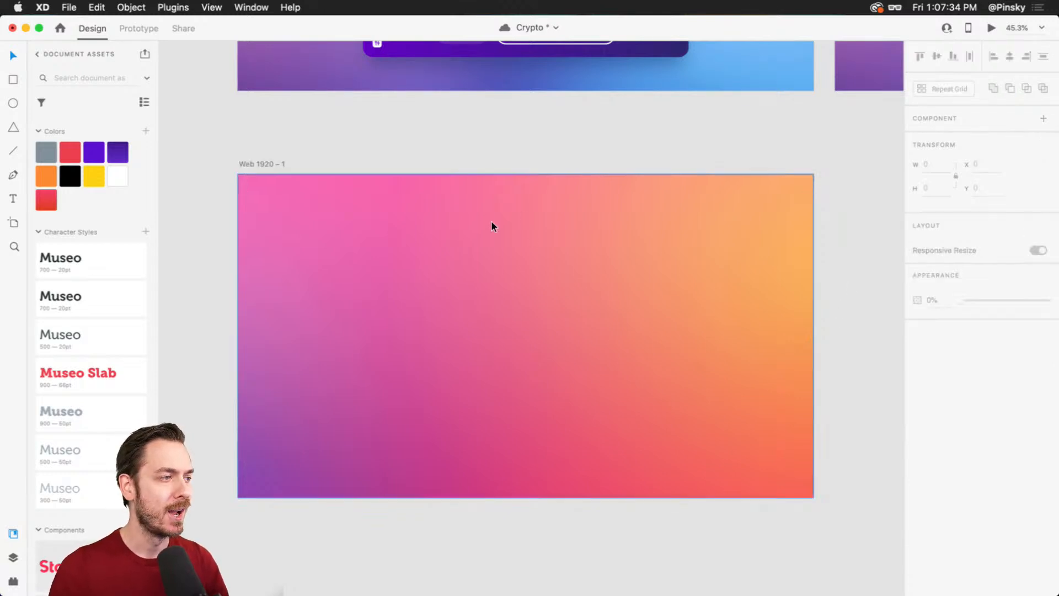
- Draw a rectangle of about 1272 × 805 on the gradient background and centre it on the artboard at X 324, Y 138
key(r)
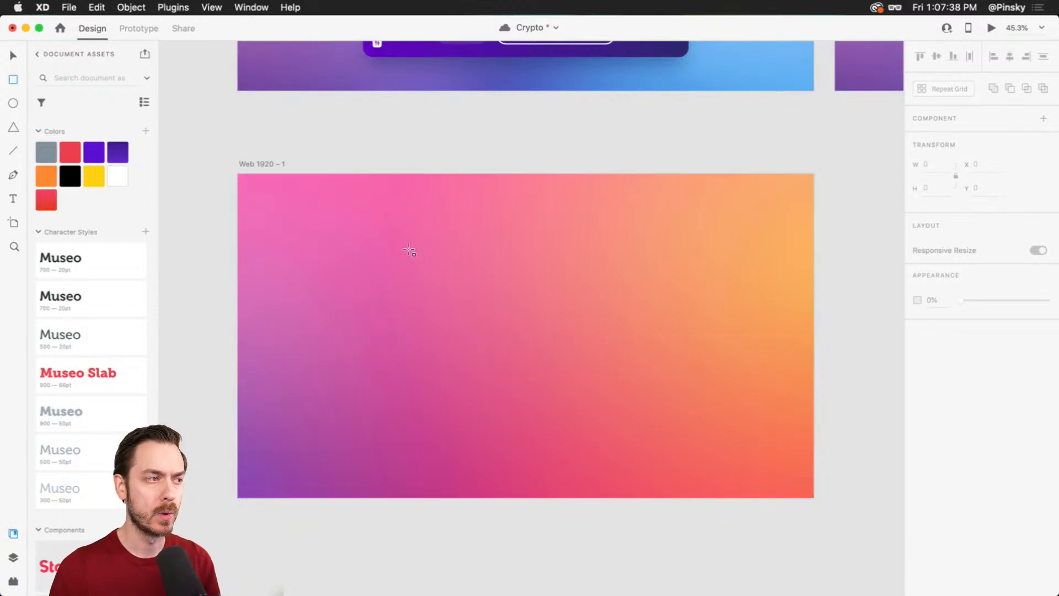
drag(366, 211, 748, 452)
drag(690, 405, 644, 395)
- Round the centred rectangle's corners to a radius of 32 and save the document
scroll(500, 274, up, 5)
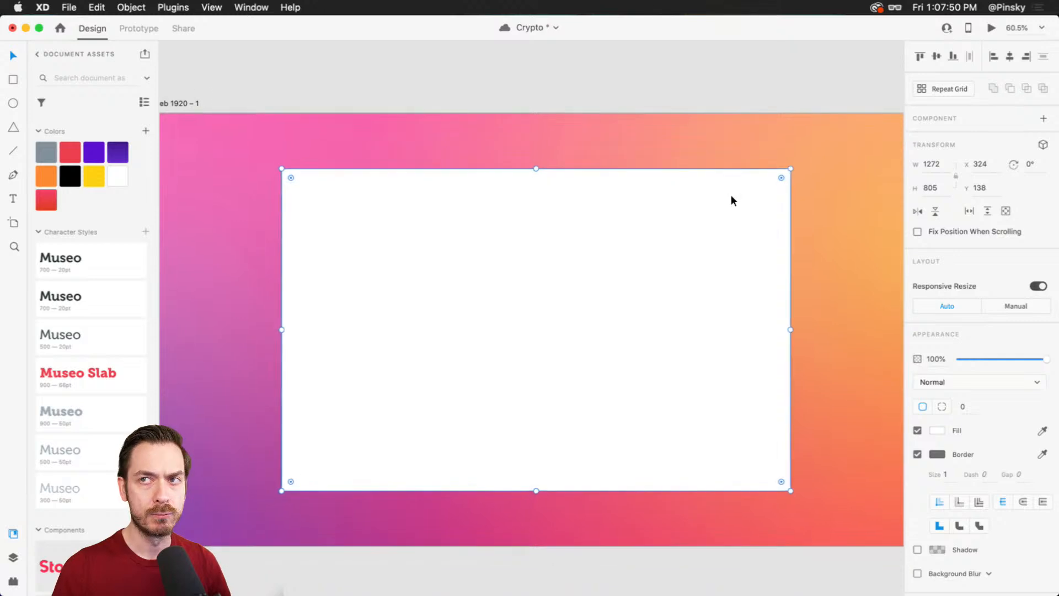
drag(777, 176, 778, 180)
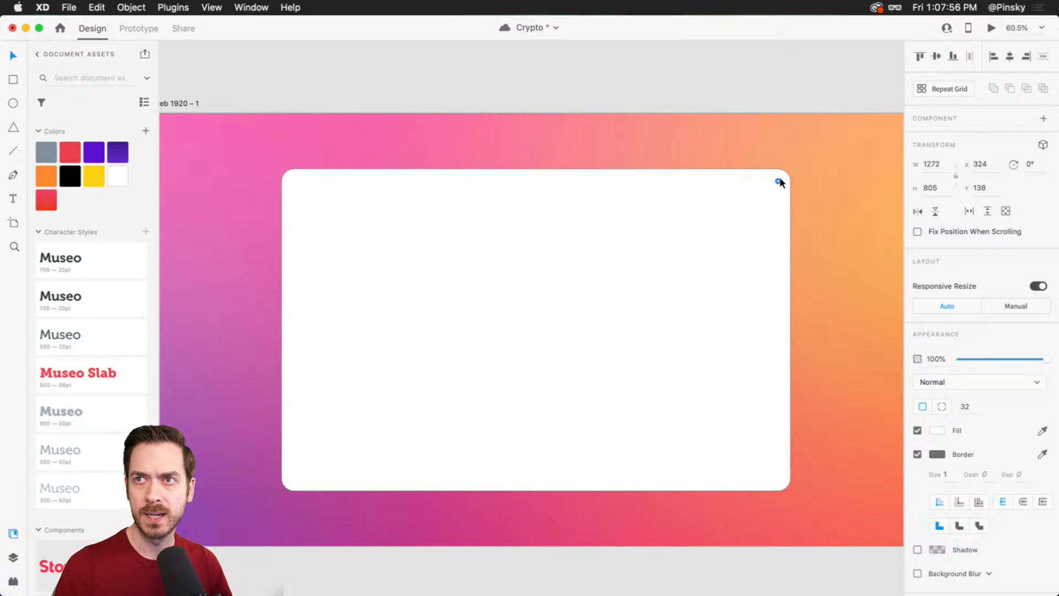
drag(779, 178, 779, 178)
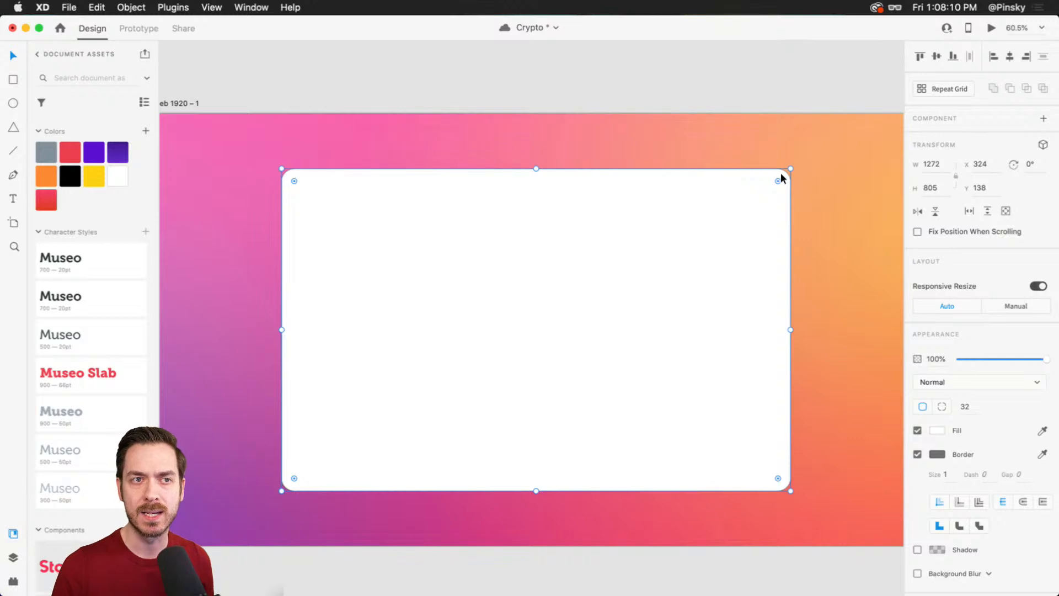
key(super+s)
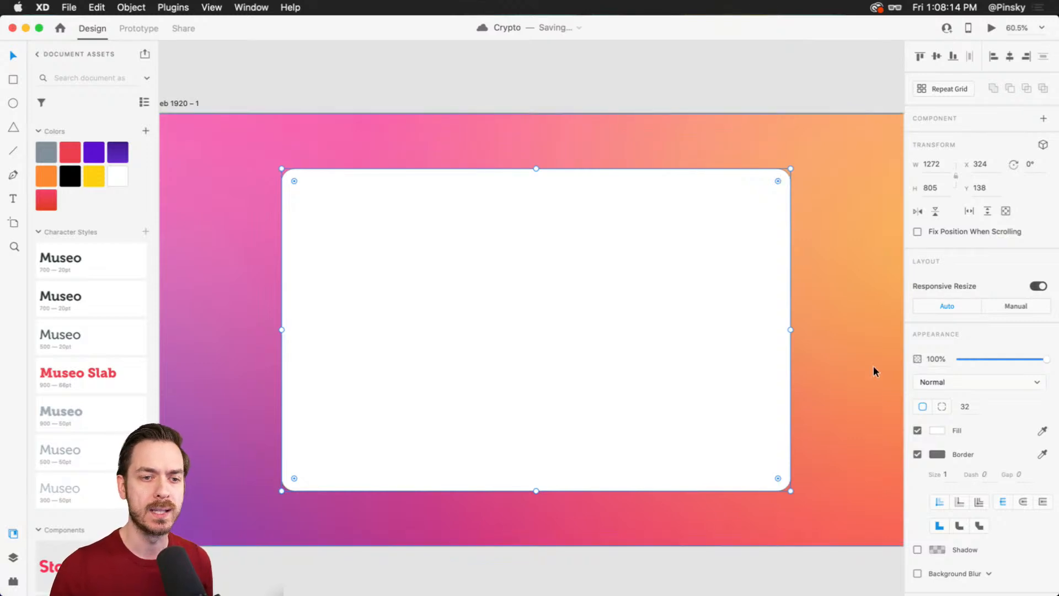
- Turn off the rounded rectangle's border
click(917, 454)
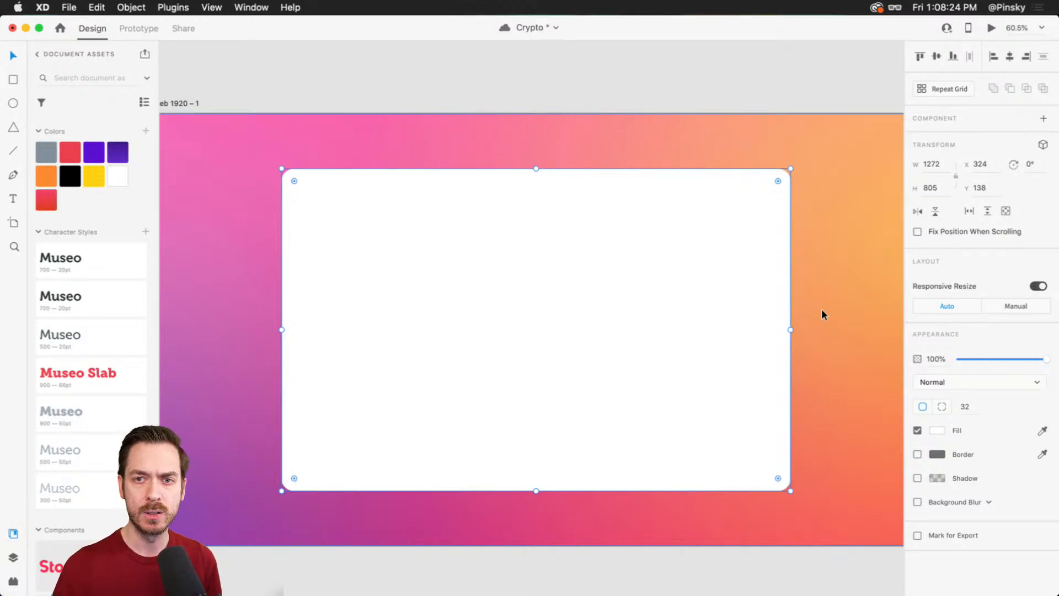
click(704, 69)
scroll(658, 197, down, 2)
scroll(653, 193, down, 1)
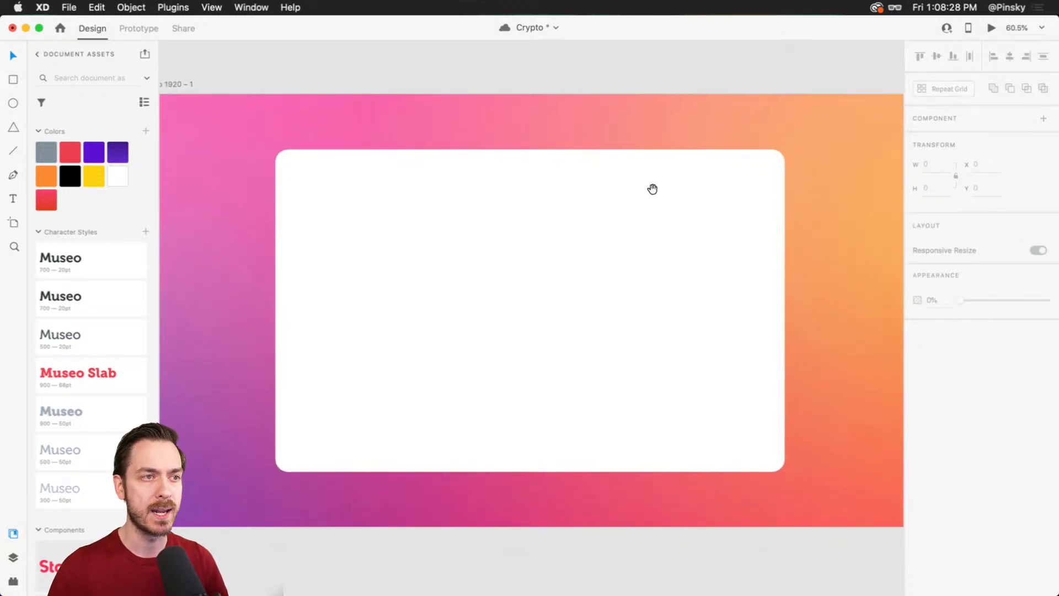
- Give the rounded rectangle a white #FFFFFF border by sampling the color from its fill
click(669, 201)
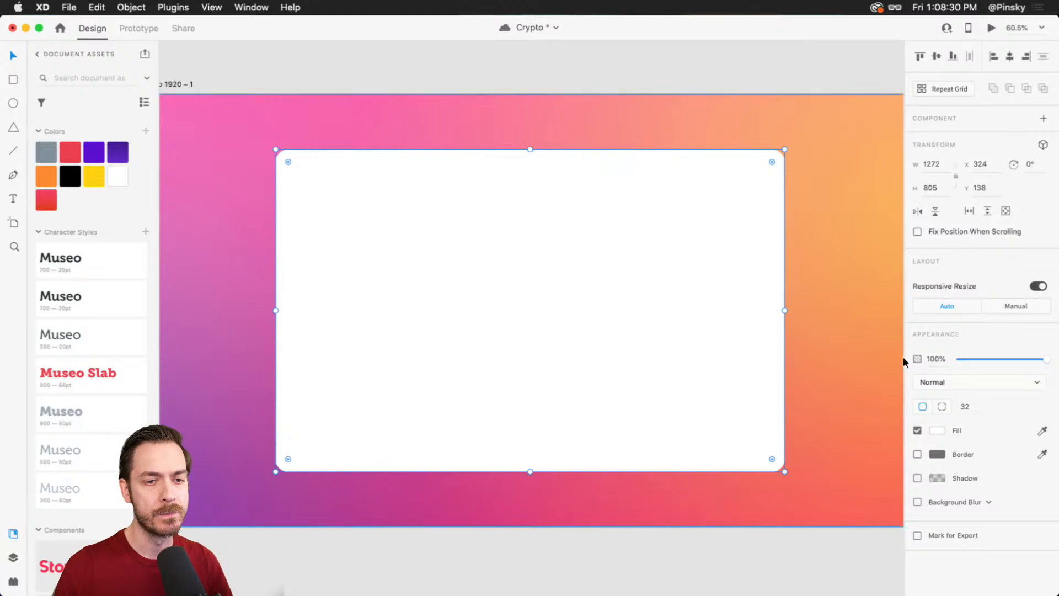
click(936, 430)
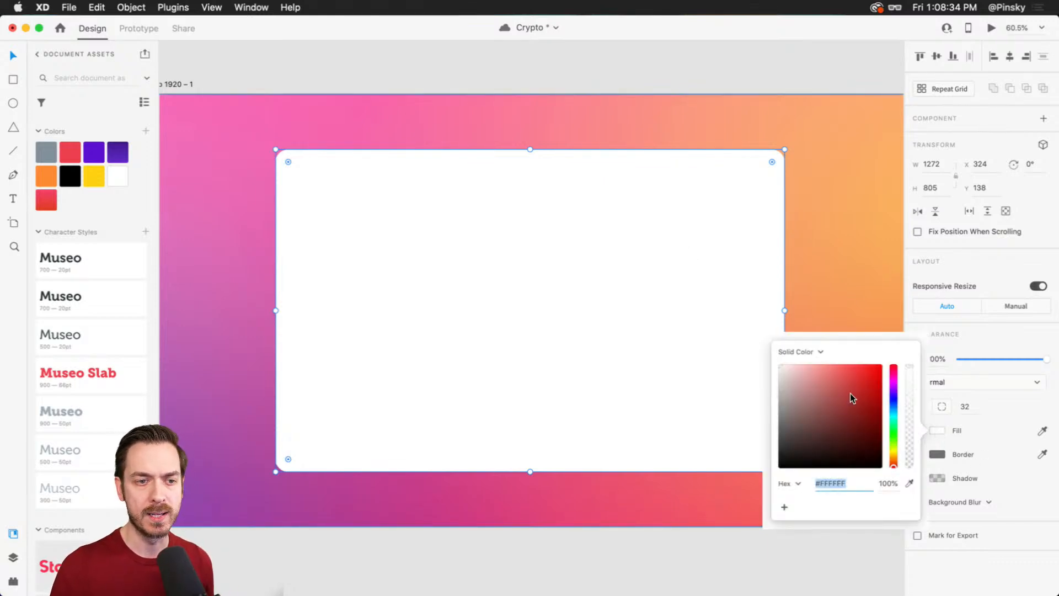
click(936, 454)
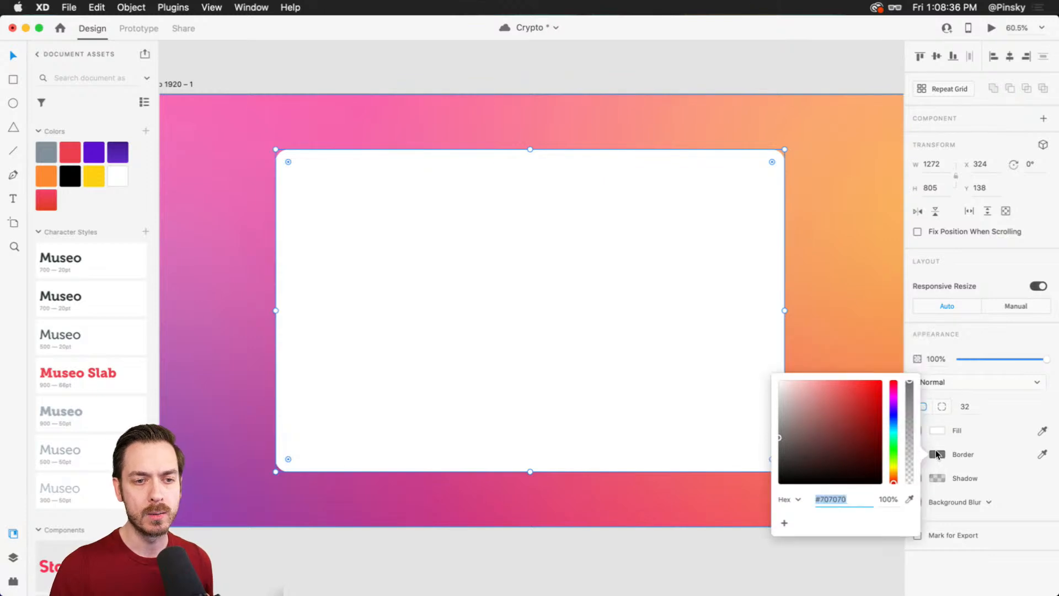
drag(836, 415, 752, 357)
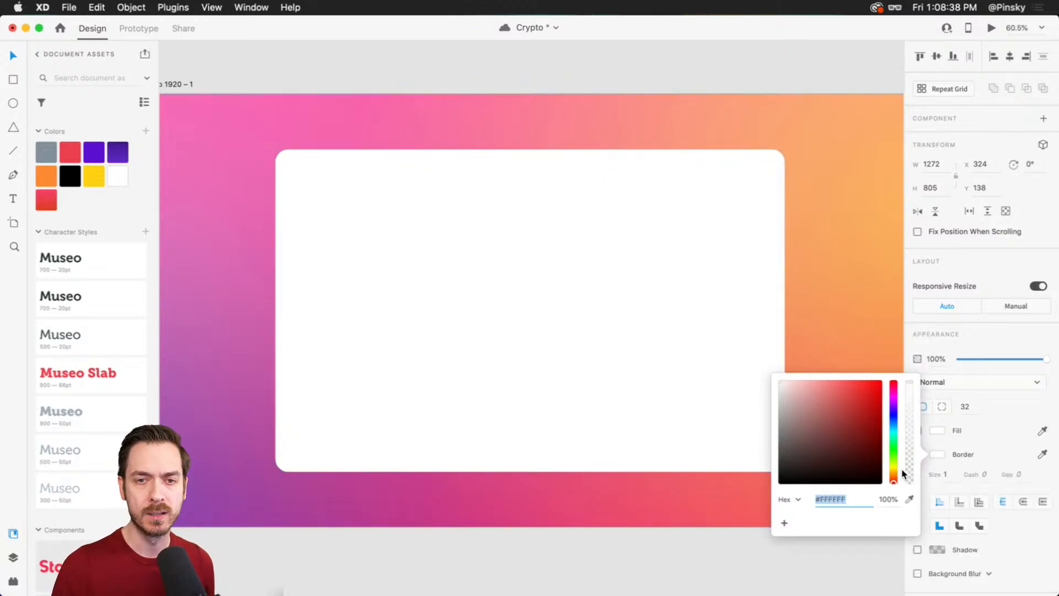
click(974, 335)
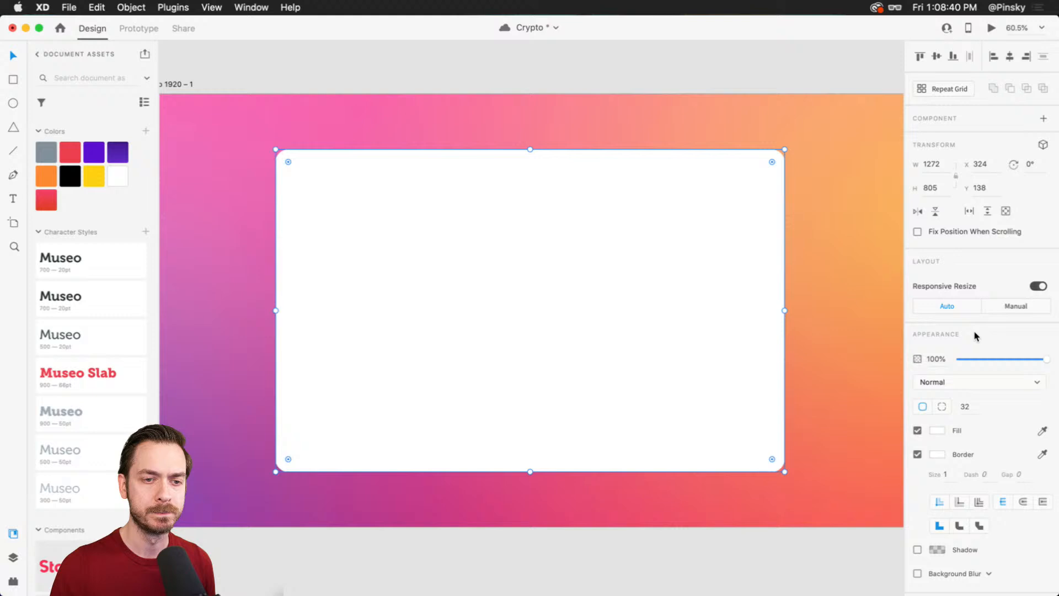
- Change the rounded rectangle's fill to the very light blue #F4F9FC, working from #FF5050 through a blue hue
click(937, 430)
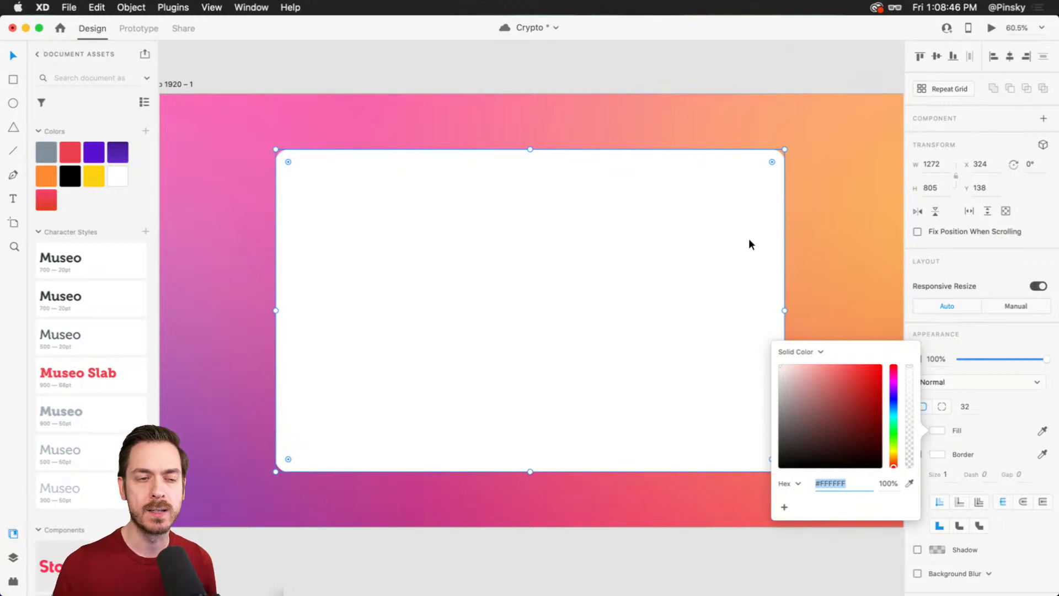
text(ff5050)
key(Return)
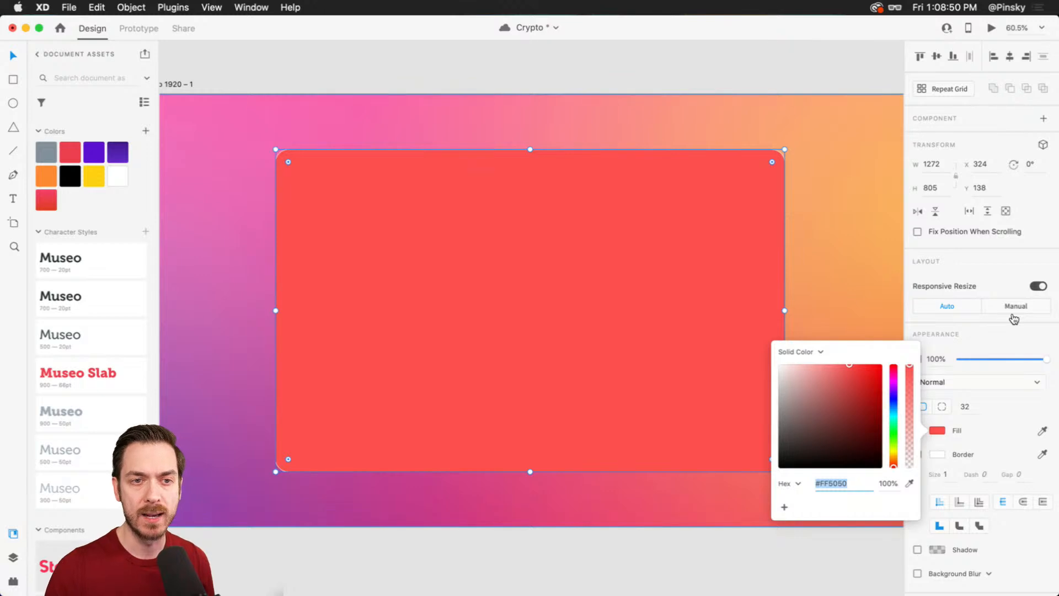
click(894, 408)
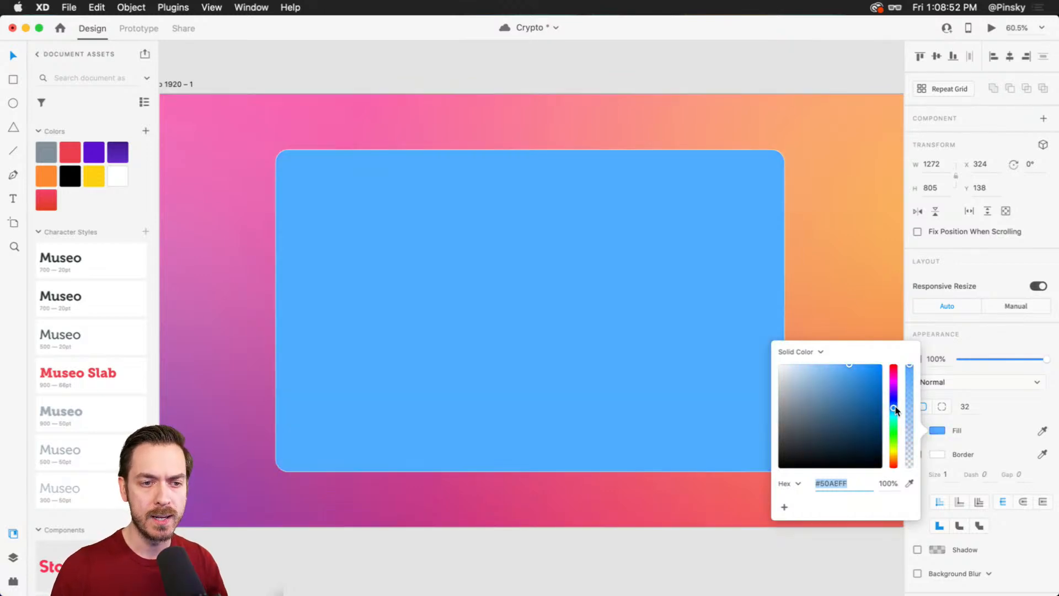
drag(895, 407, 894, 409)
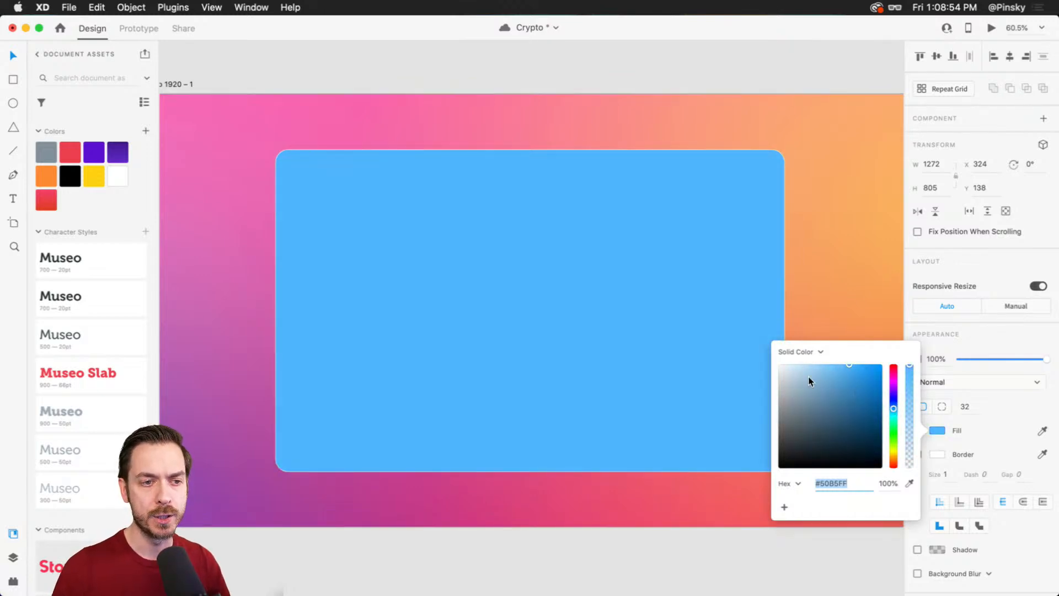
drag(809, 377, 784, 367)
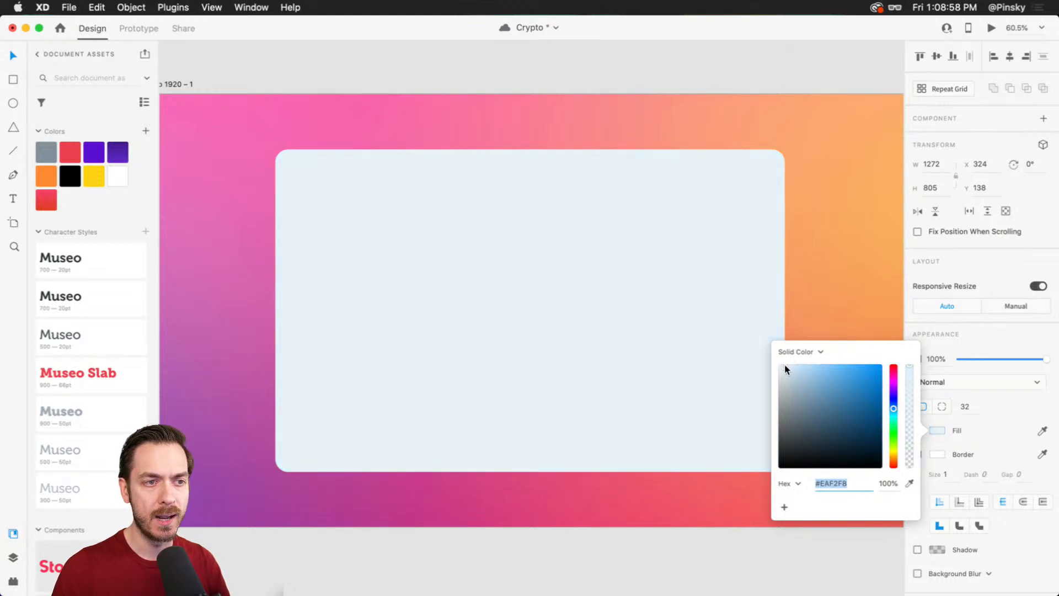
click(893, 408)
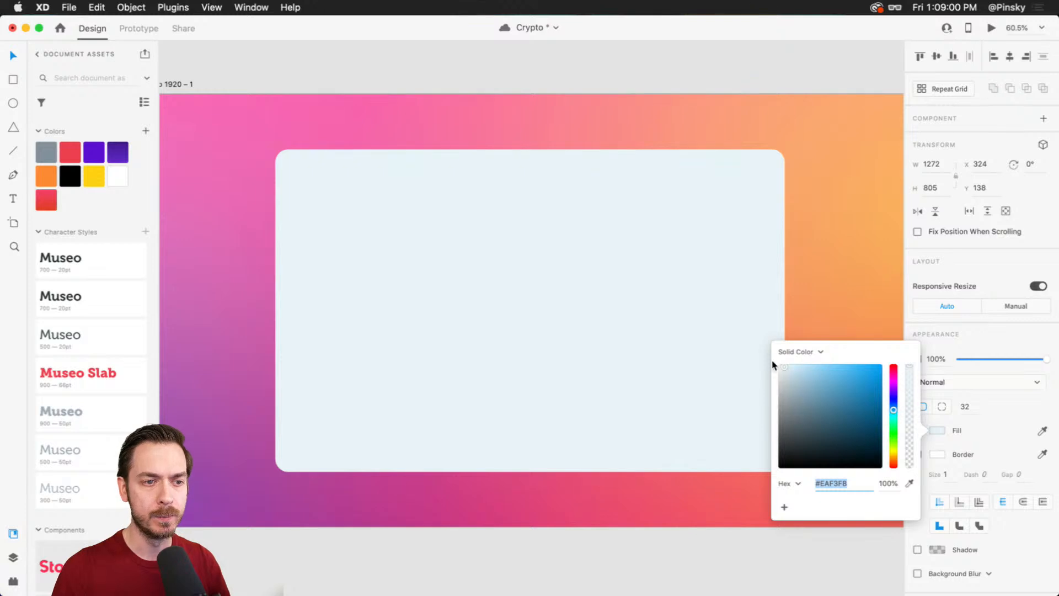
drag(787, 366, 782, 363)
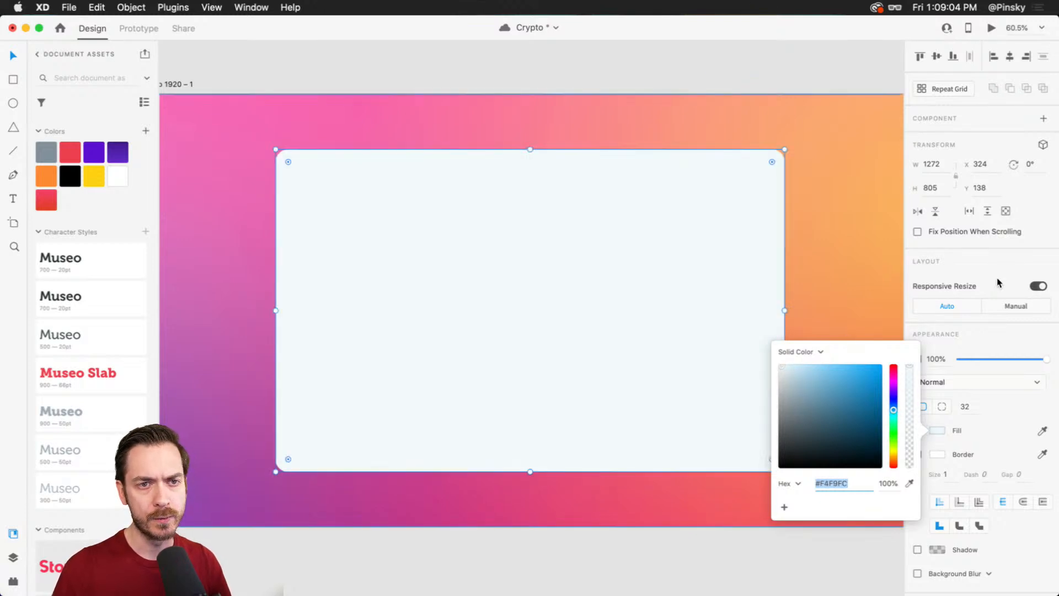
click(997, 277)
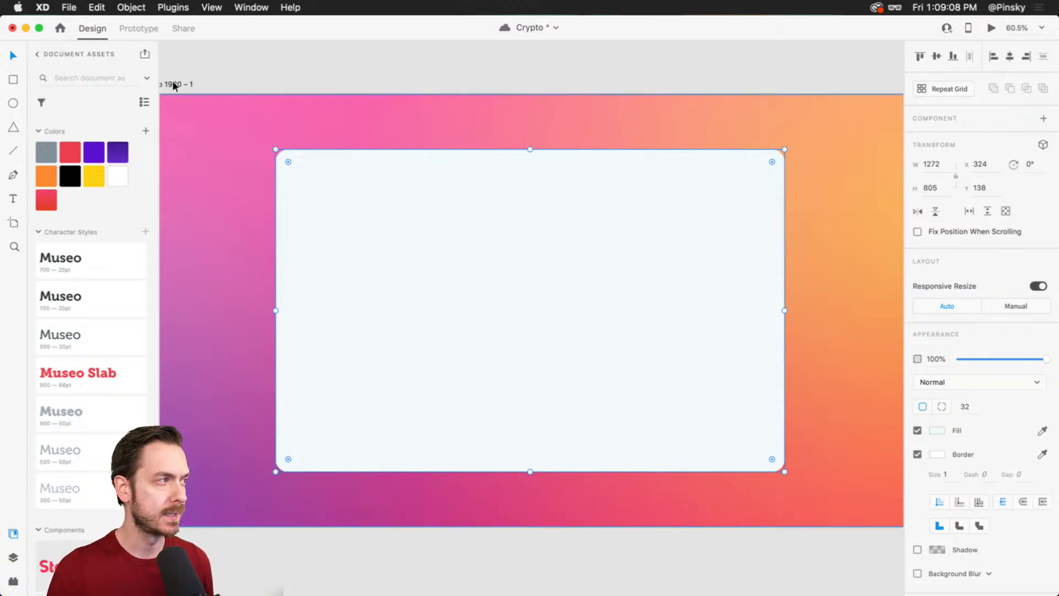
- Add the rounded rectangle's light blue fill to the document's color assets and save the document
click(146, 133)
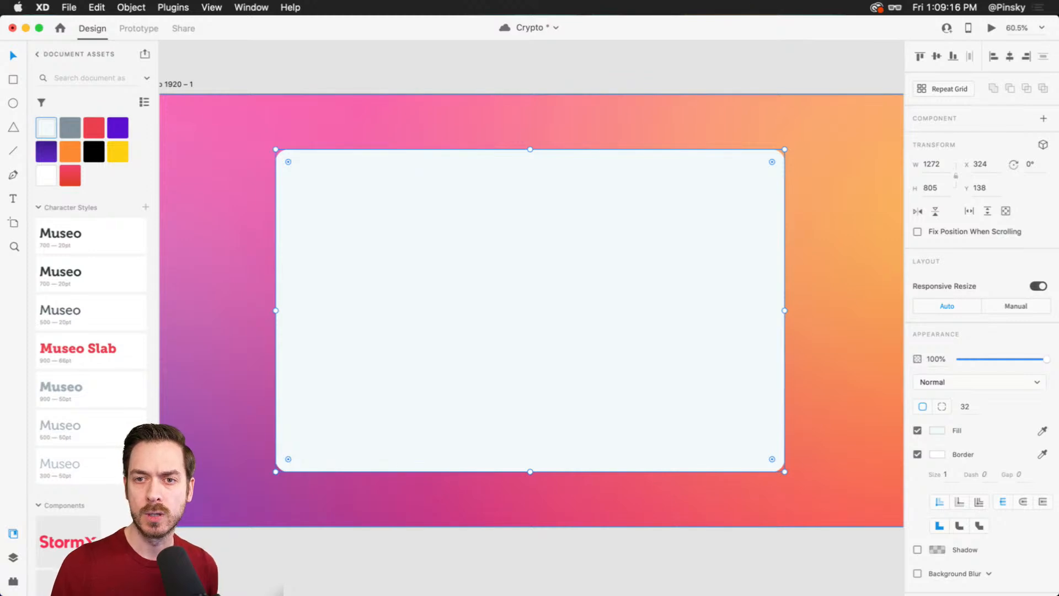
key(super+s)
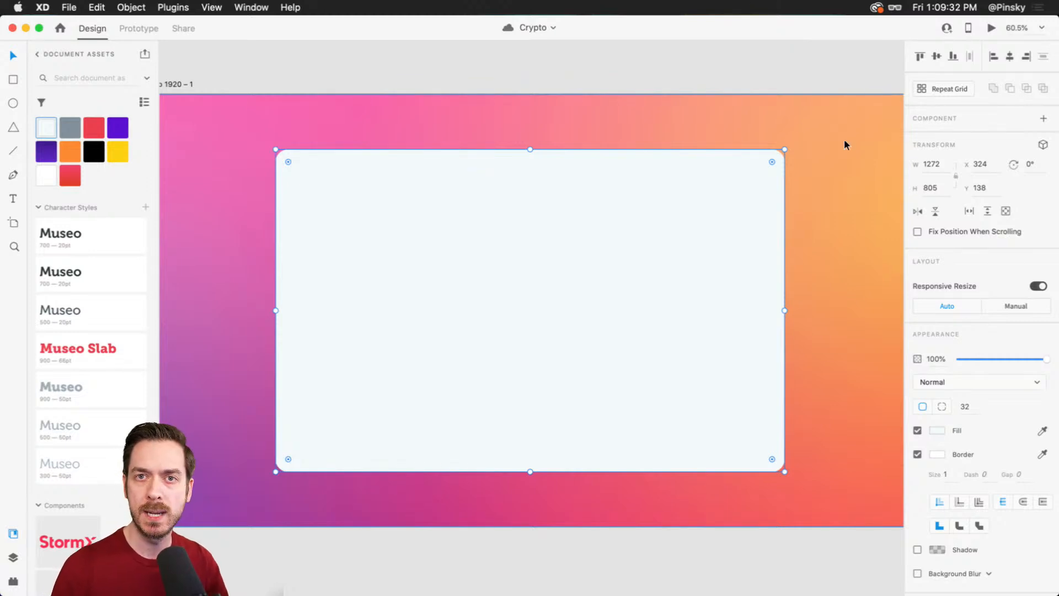
- Set the rounded rectangle's border size to 2 and check the border color
click(618, 57)
click(611, 213)
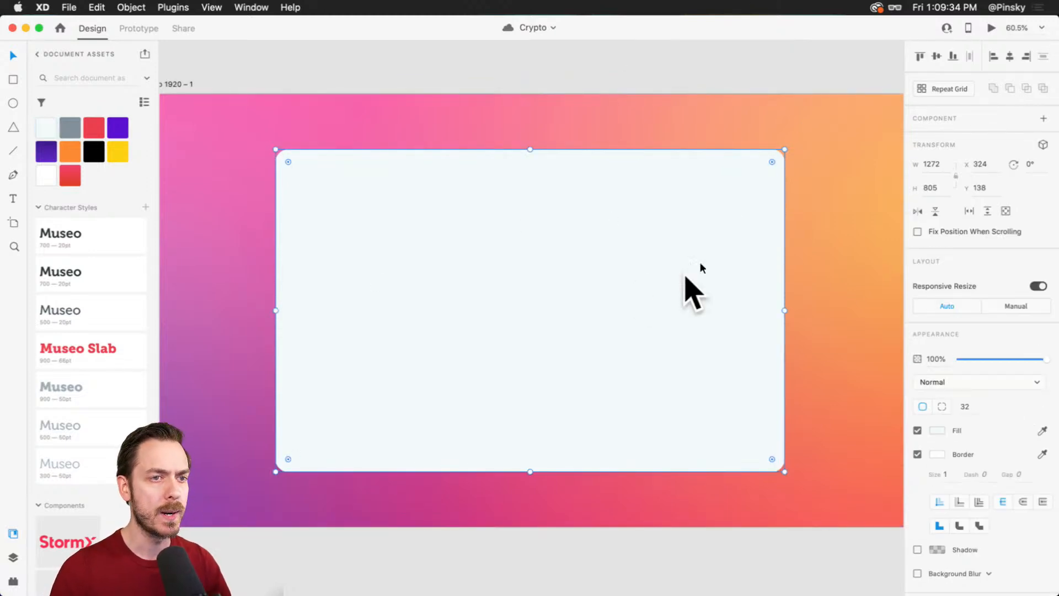
click(792, 97)
click(764, 159)
scroll(736, 135, up, 5)
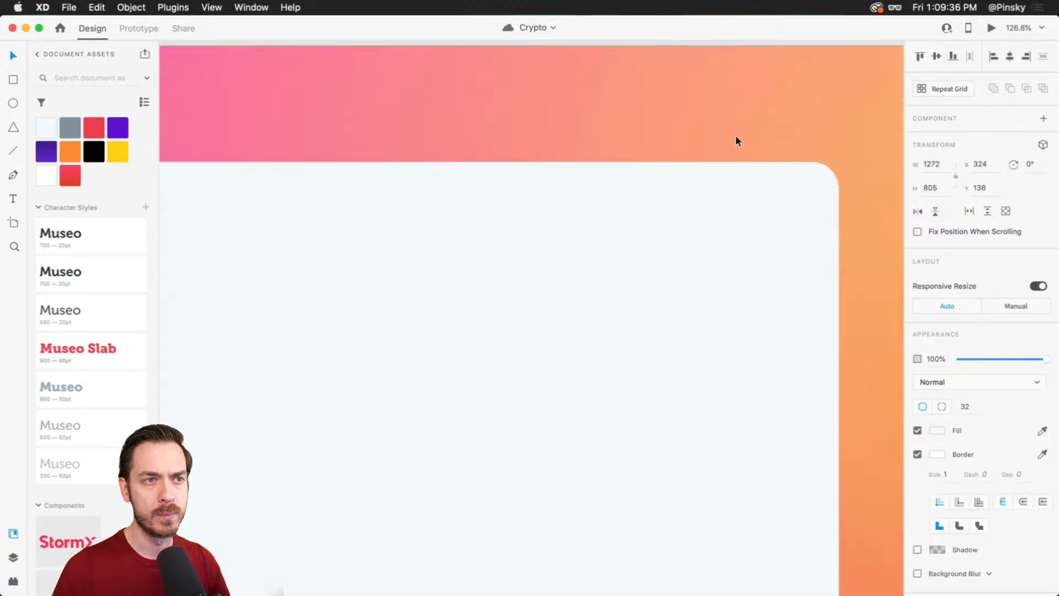
click(952, 476)
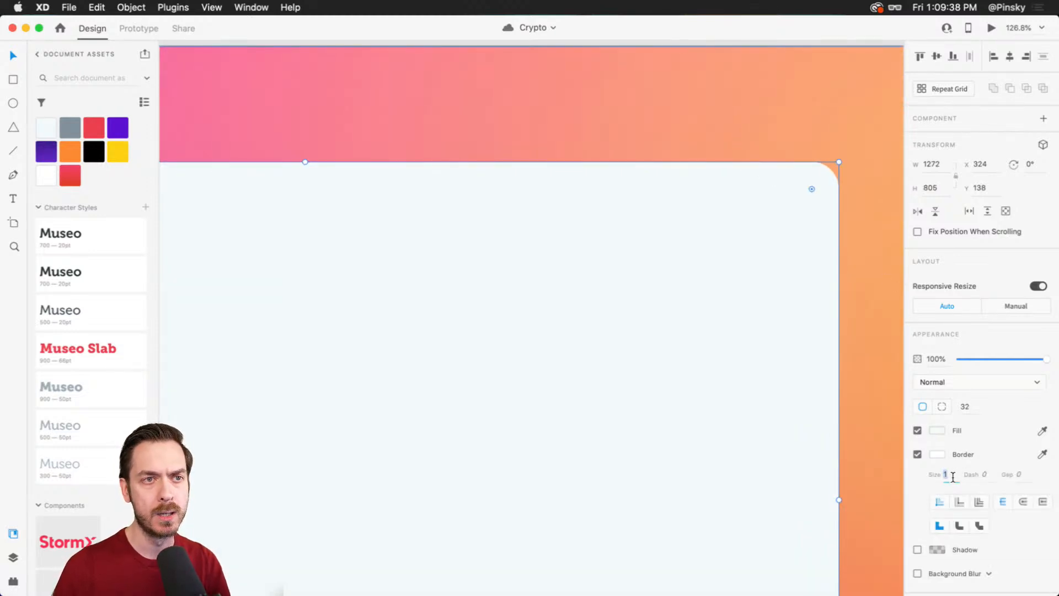
text(2)
click(937, 454)
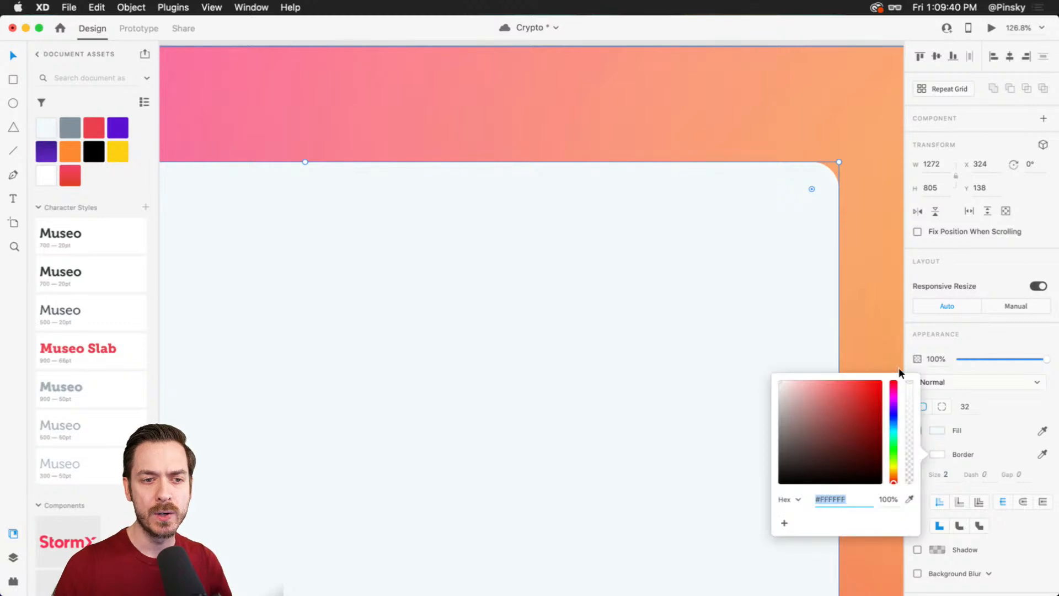
click(850, 265)
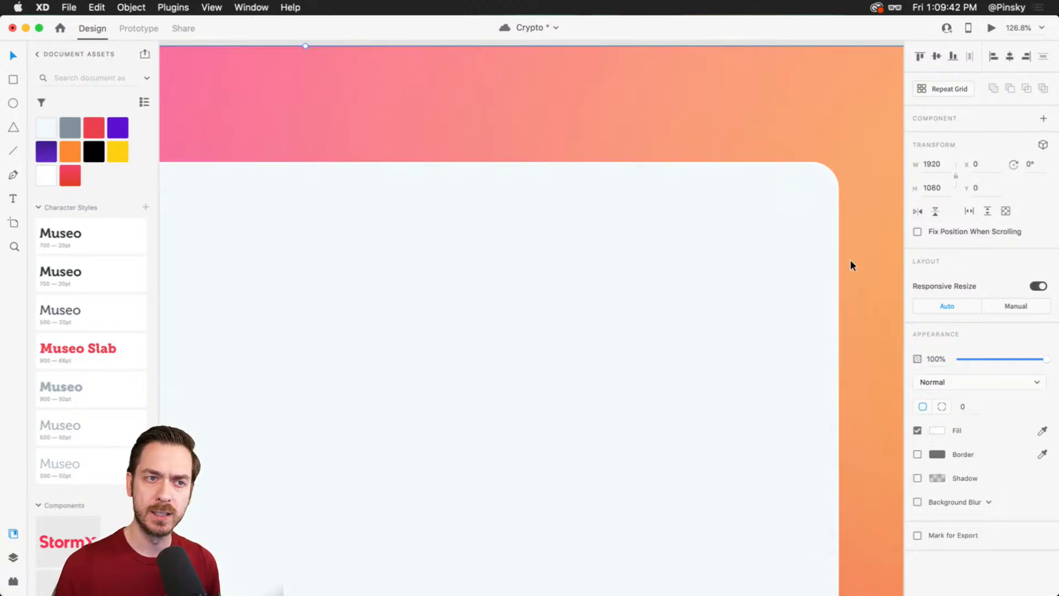
- Turn on the rounded rectangle's shadow and set its vertical offset to 43
key(super+3)
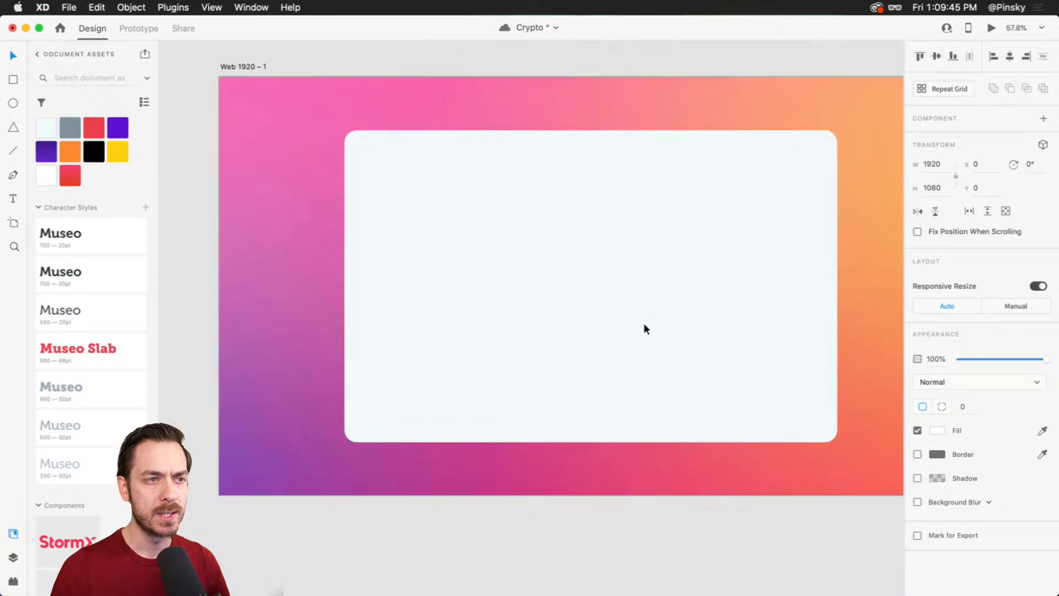
click(643, 326)
key(super+3)
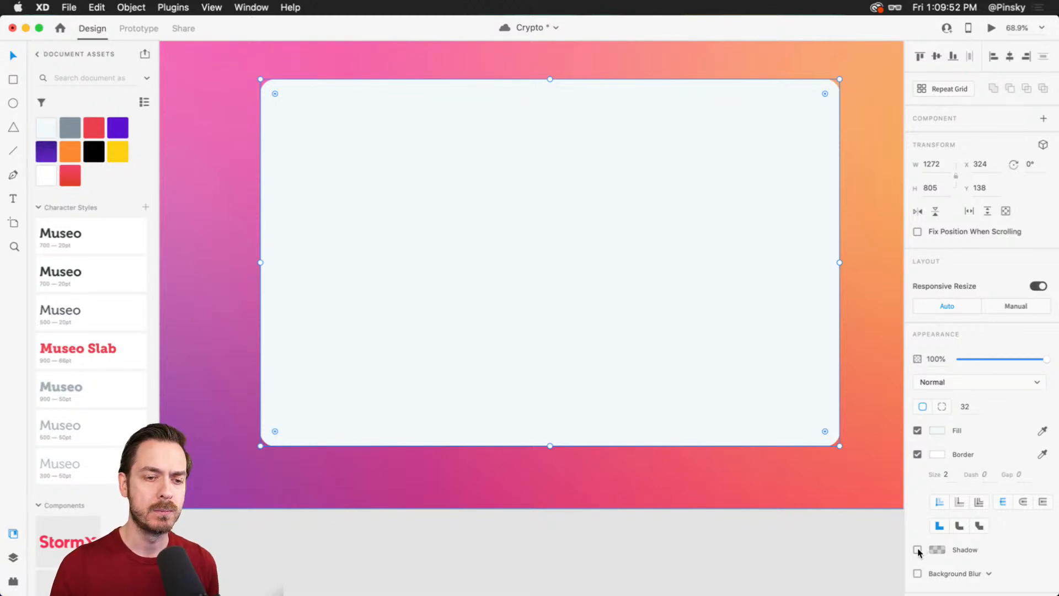
click(918, 550)
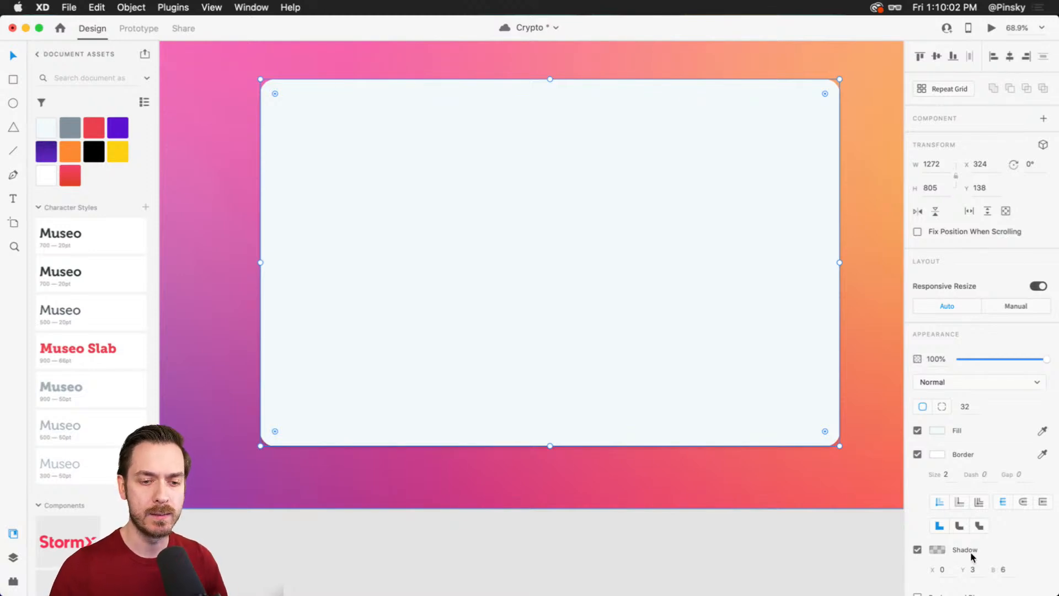
click(975, 572)
key(shift+Up)
key(shift+Up)
key(shift+Up)
key(shift+Up)
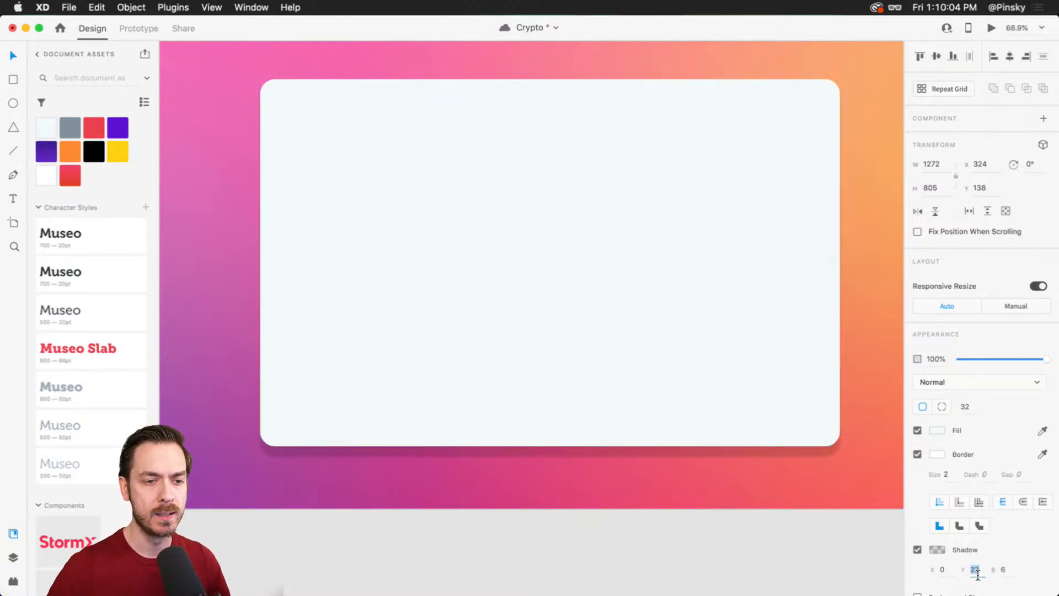
- Set the rounded rectangle's shadow blur to 36
key(Tab)
key(shift+Up)
key(shift+Up)
key(shift+Up)
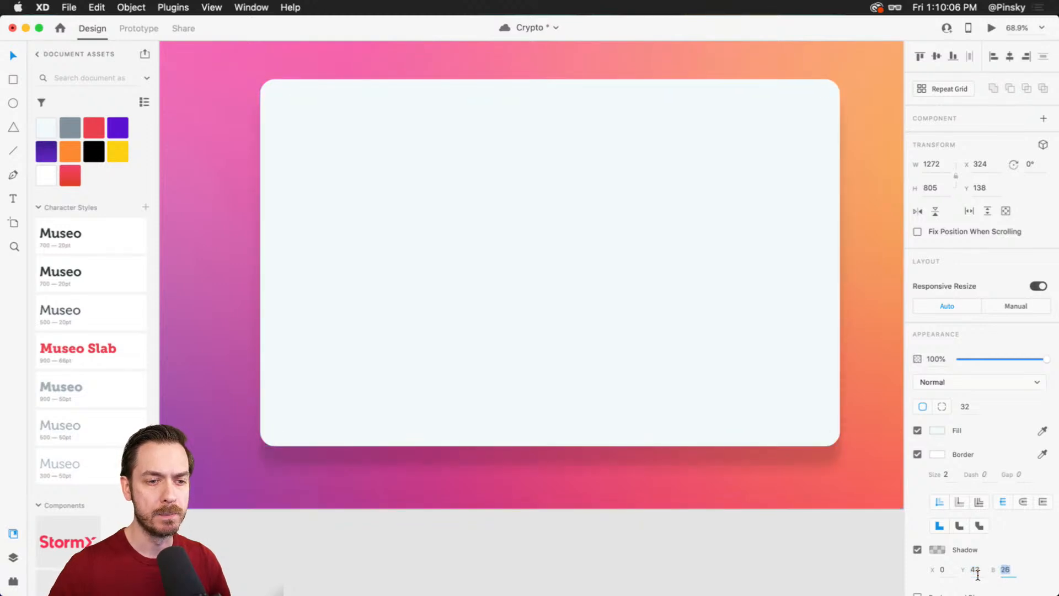
key(shift+Up)
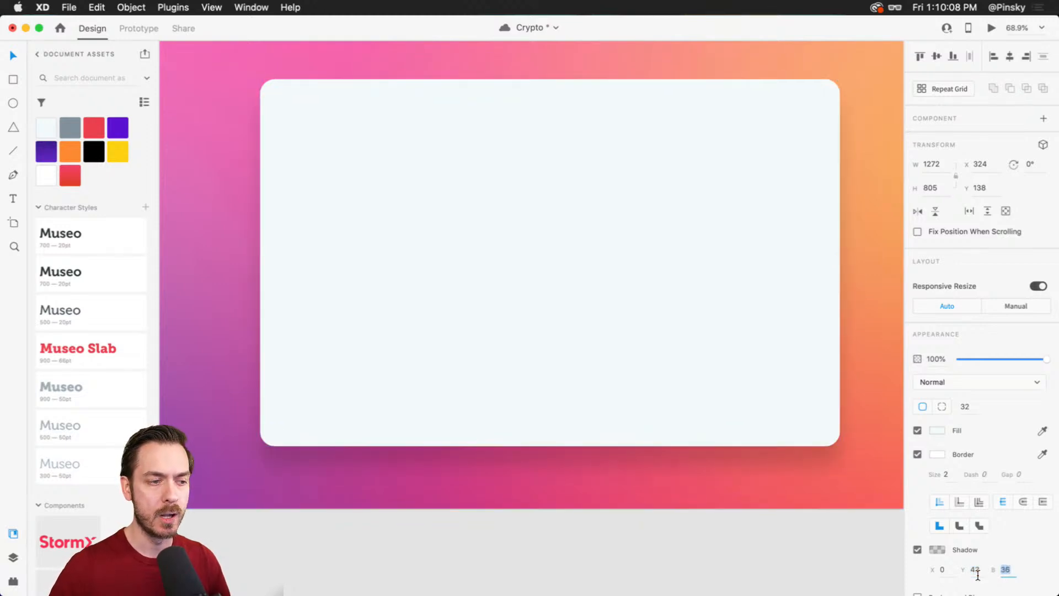
- Compare the rounded rectangle with and without its shadow, and check the artboard in the desktop preview
click(918, 550)
click(918, 550)
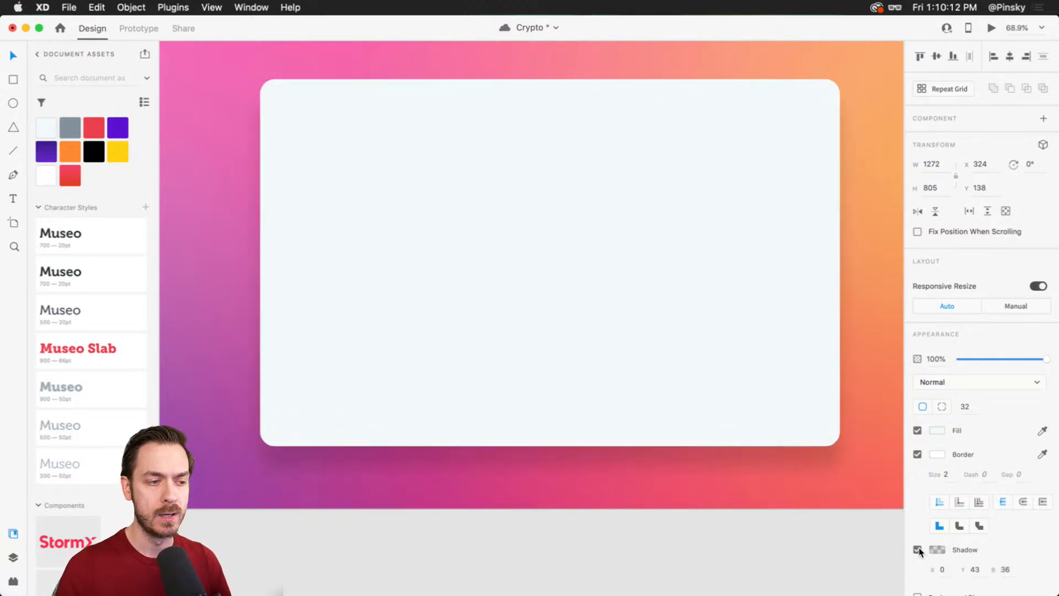
click(994, 28)
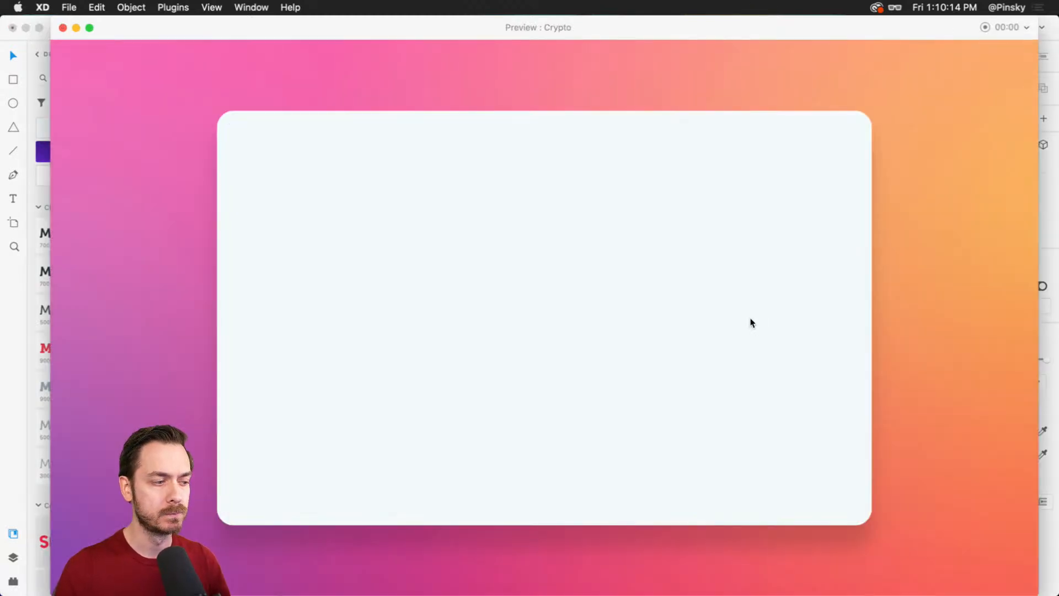
key(super+w)
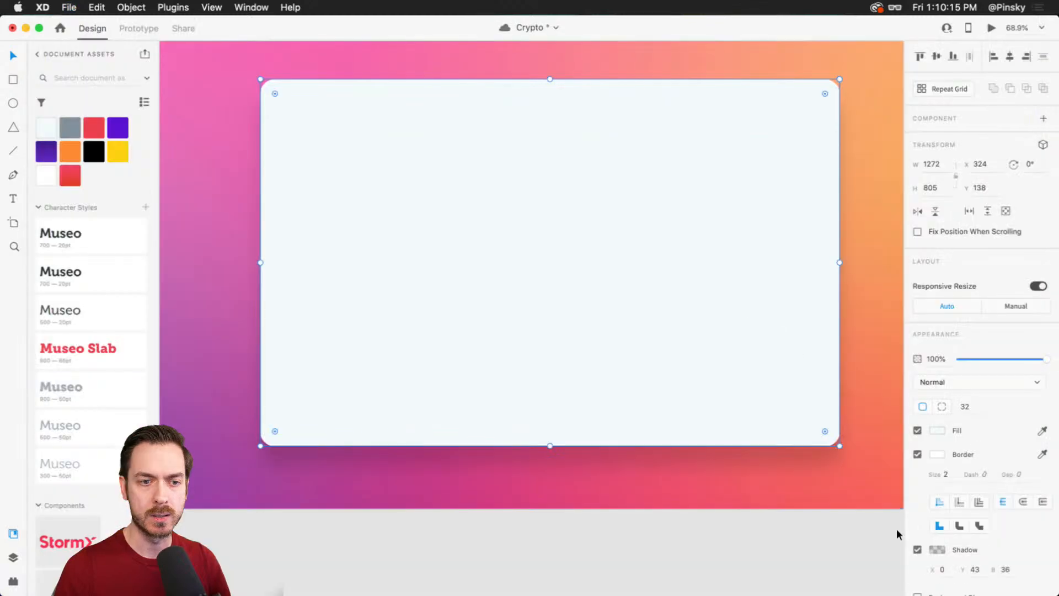
- Try a pink hue for the rounded rectangle's shadow color
click(936, 549)
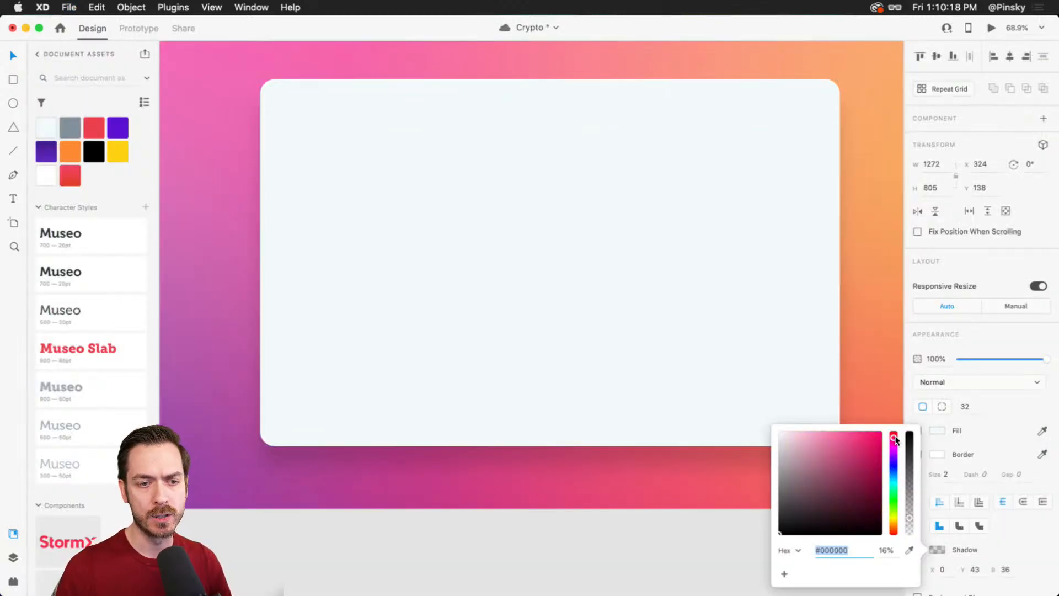
click(894, 440)
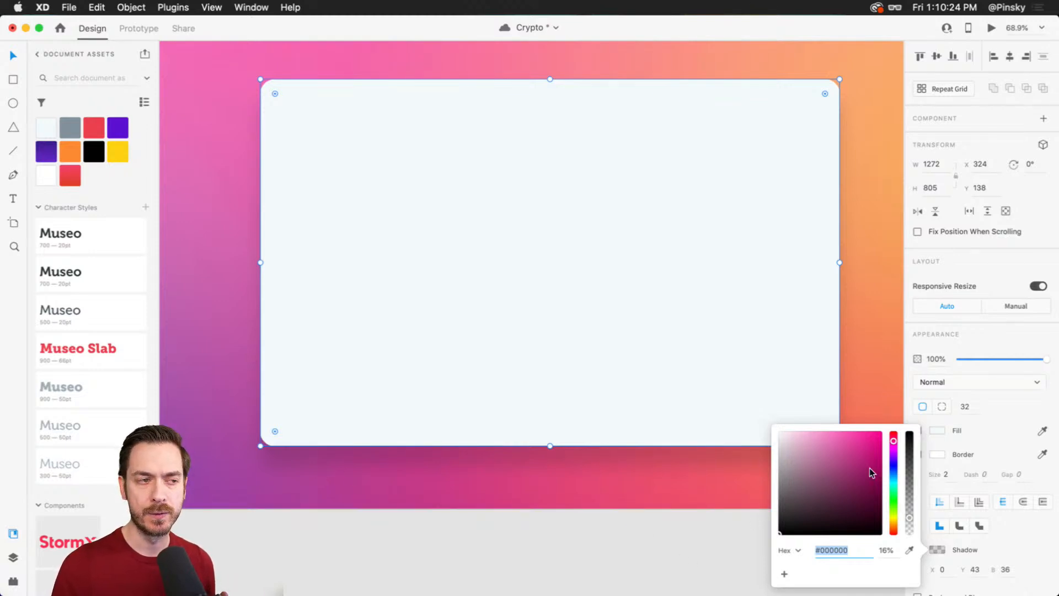
click(654, 521)
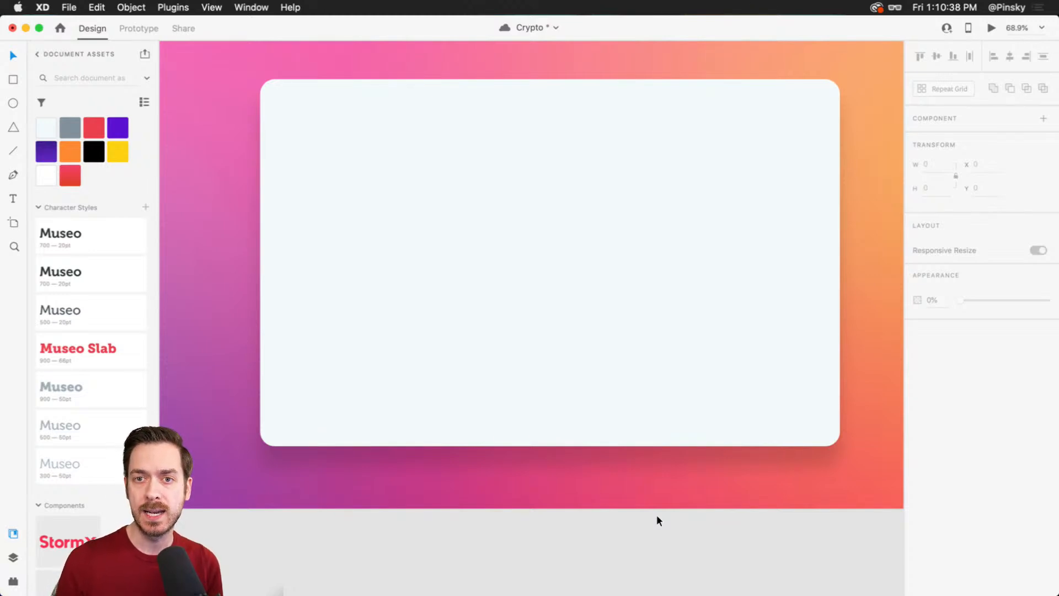
click(644, 342)
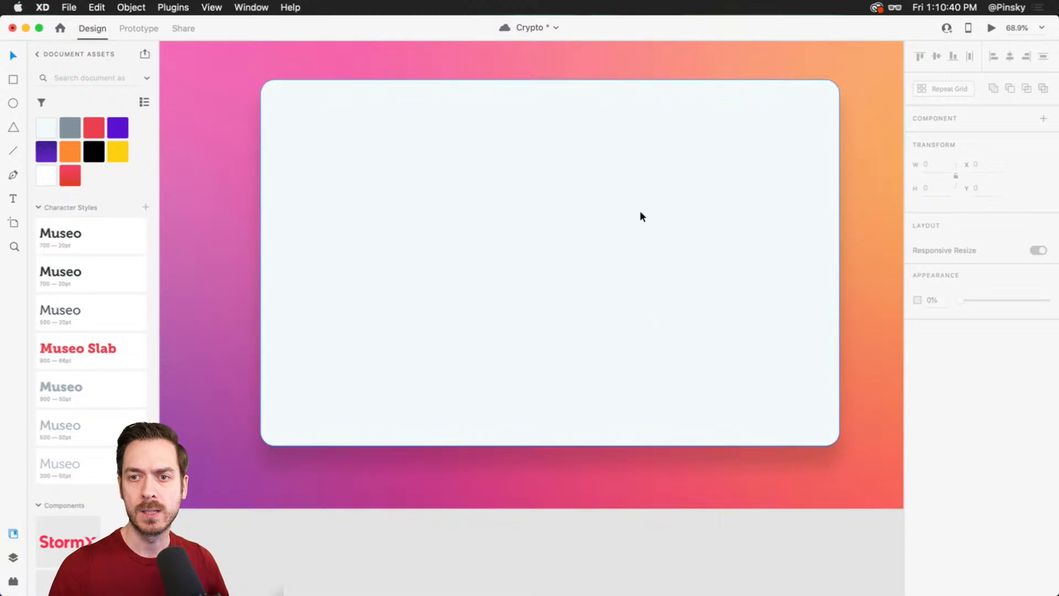
mouse_move(612, 190)
mouse_down()
mouse_move(612, 217)
mouse_move(609, 202)
mouse_up()
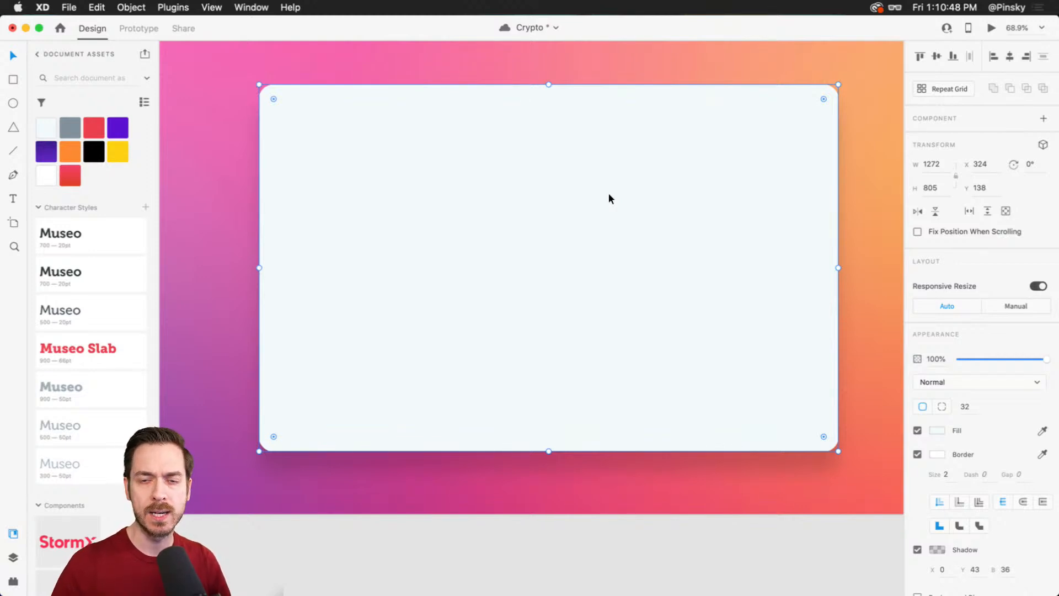
scroll(603, 173, up, 3)
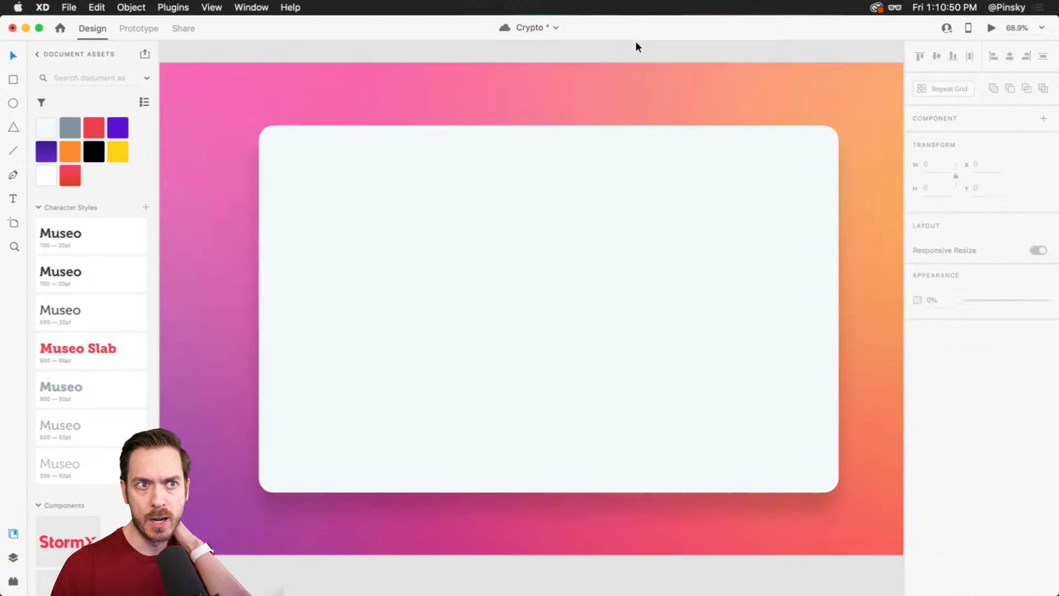
scroll(637, 145, right, 1)
scroll(643, 178, down, 2)
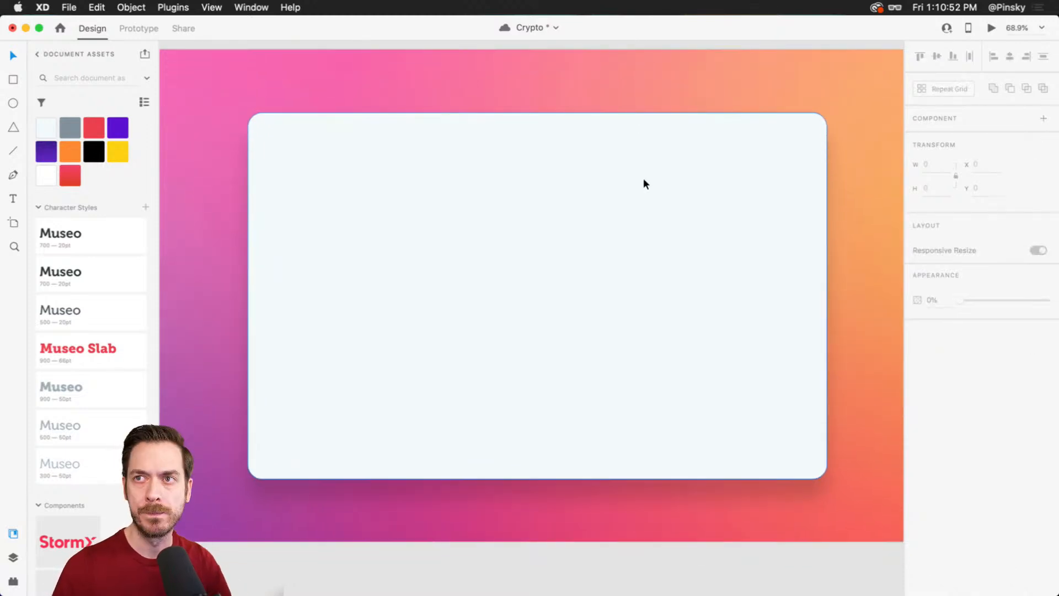
- Move the rounded rectangle horizontally to X 561, leaving room on the artboard for a side menu
click(555, 228)
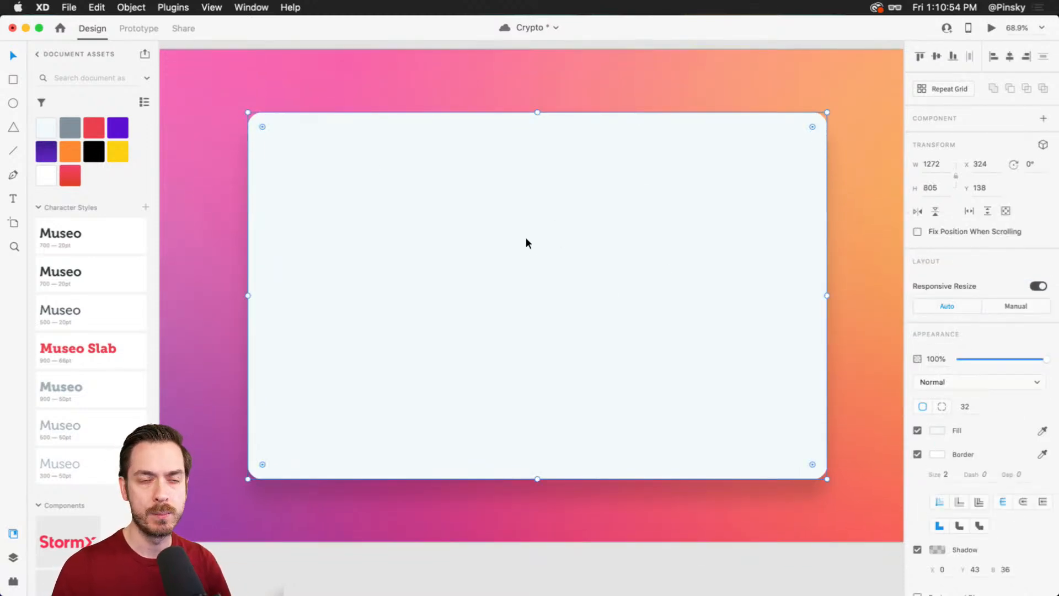
drag(526, 242, 740, 232)
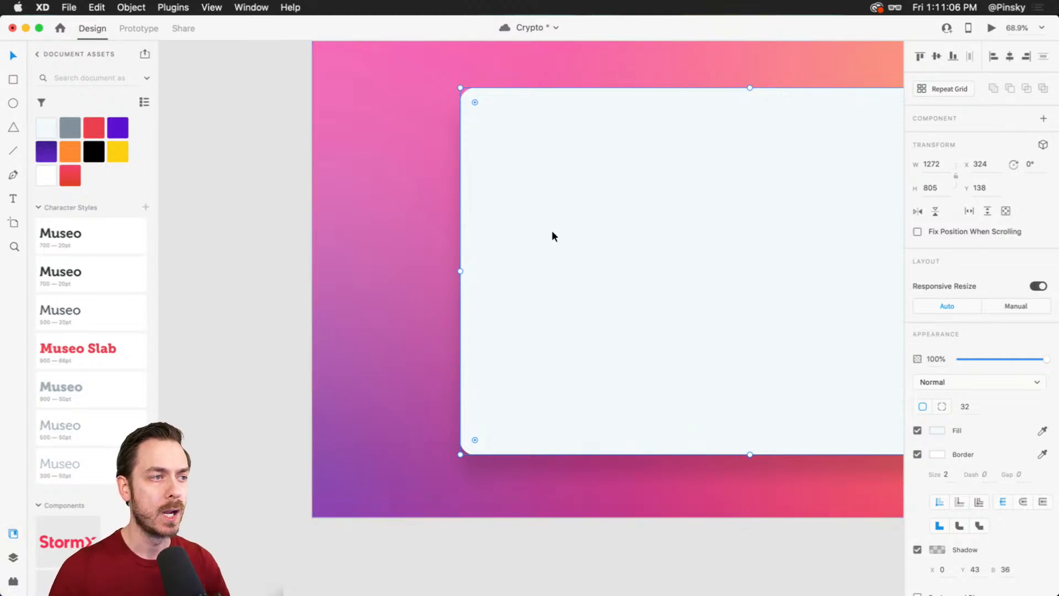
scroll(551, 231, right, 2)
scroll(551, 230, down, 3)
mouse_move(551, 231)
mouse_down()
mouse_move(478, 228)
mouse_move(554, 217)
mouse_up()
scroll(481, 207, up, 3)
scroll(551, 213, left, 1)
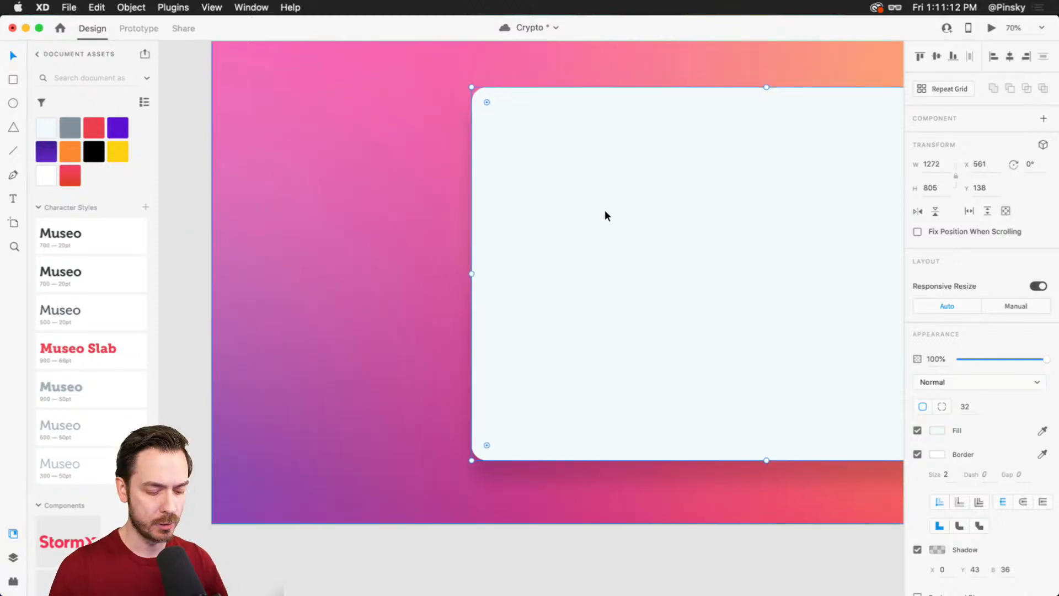
- Duplicate the rounded rectangle to X 379 and place the copy beneath the original in the layer order
drag(663, 217, 581, 215)
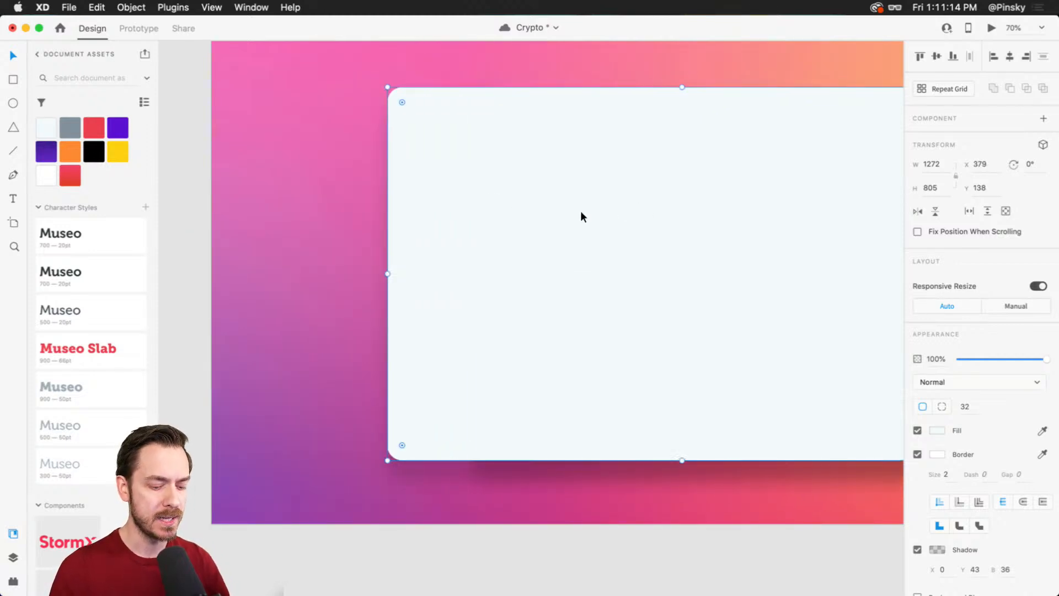
key(super+t)
key(super+t)
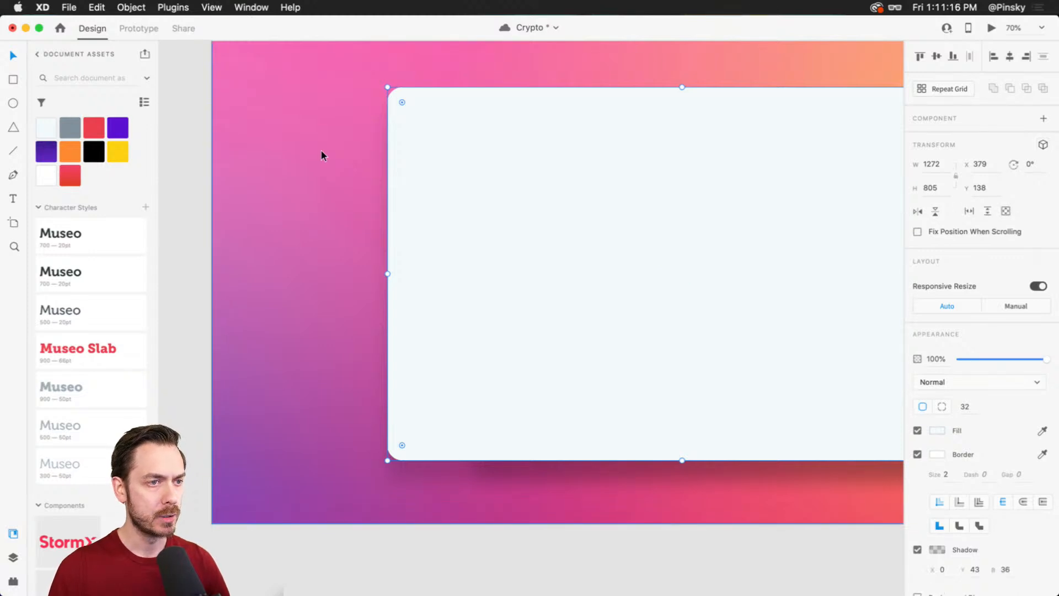
key(super+y)
drag(88, 108, 68, 128)
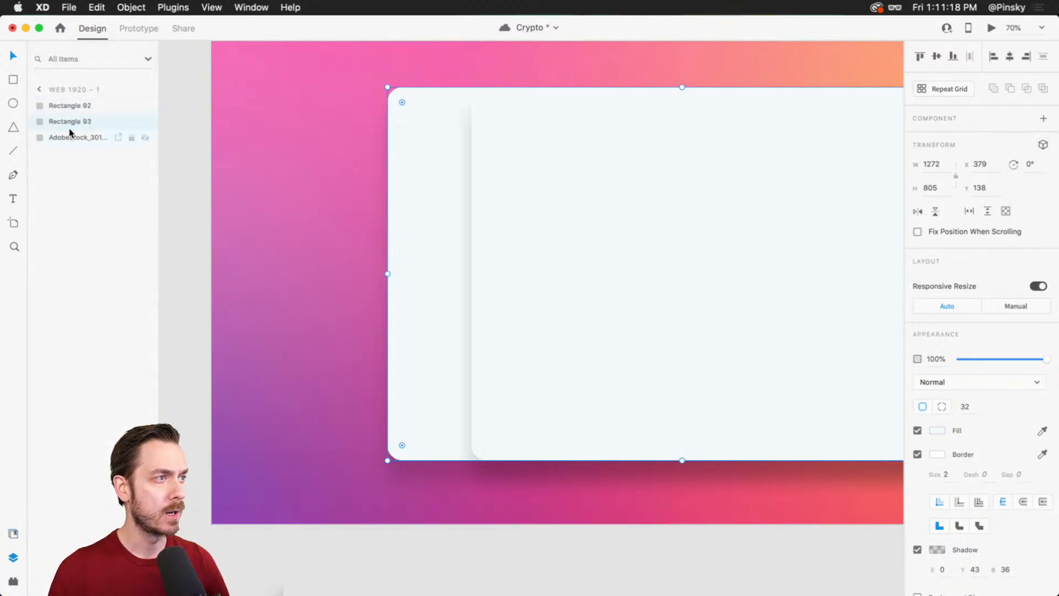
- Rename the upper rectangle layer Container and the copy beneath it Menu
double_click(75, 106)
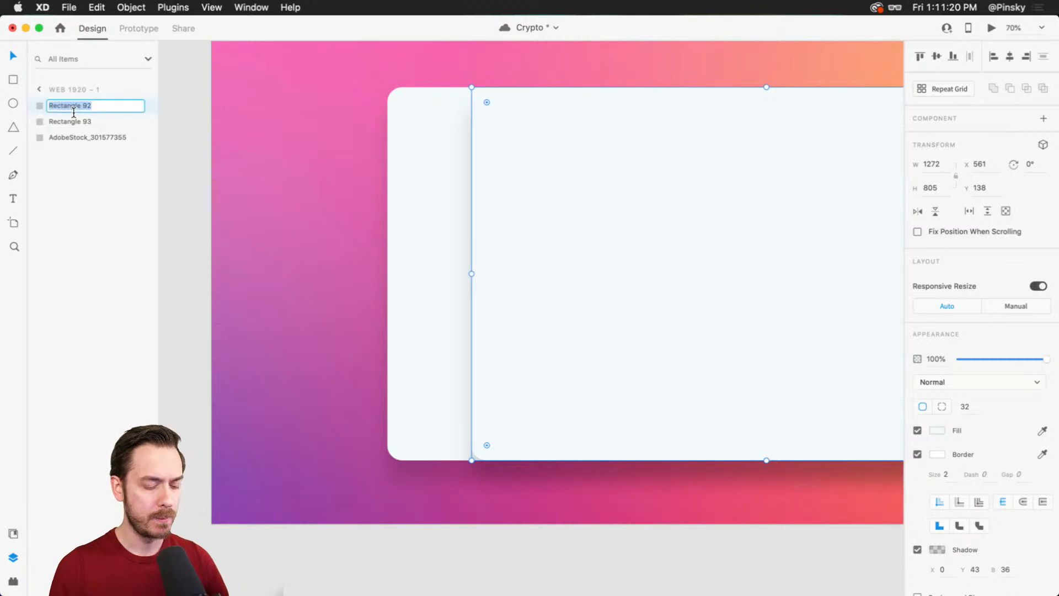
text(con)
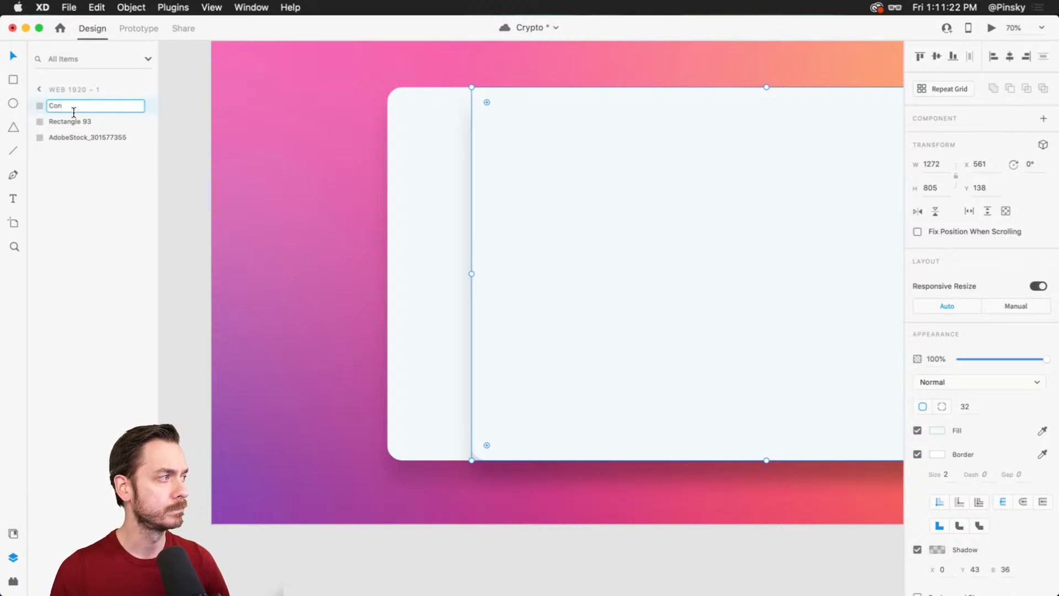
text(tainer)
key(Tab)
text(Menu)
key(Return)
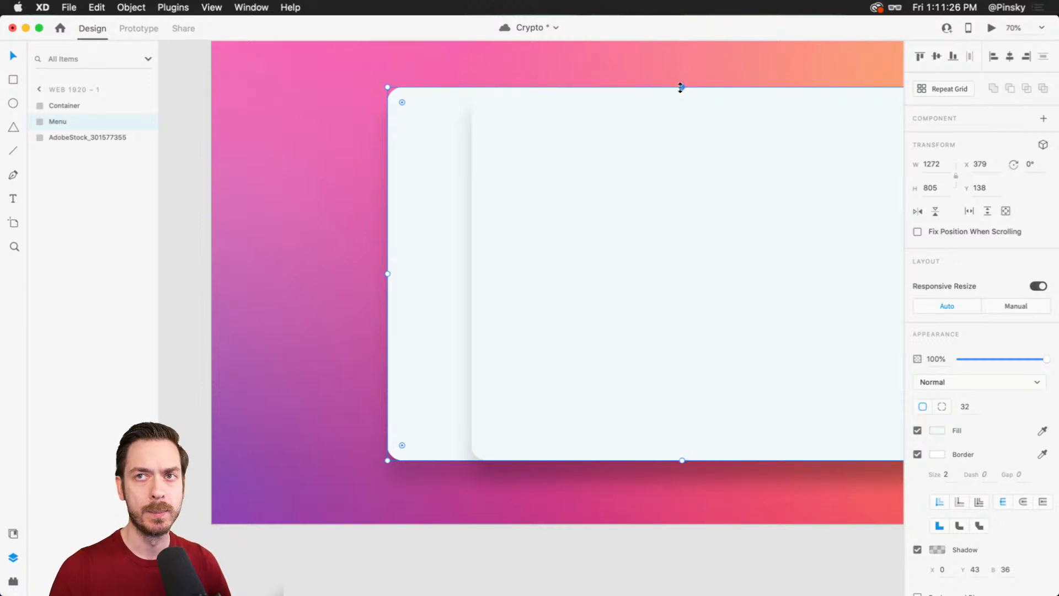
- Shrink the Menu rectangle evenly from top and bottom to a height of 765 and move it to X 316
drag(680, 88, 688, 99)
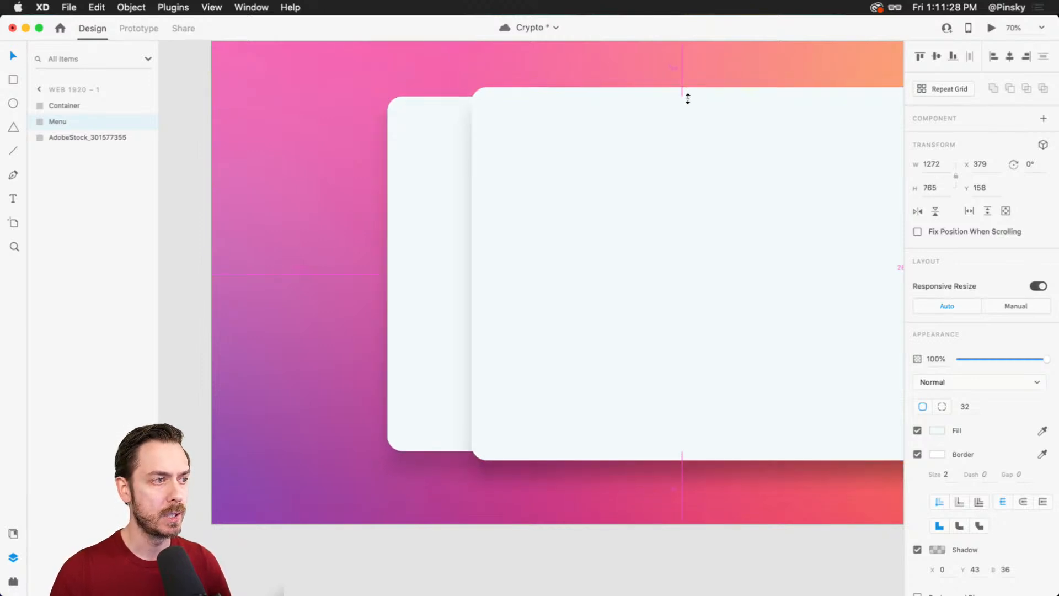
click(436, 190)
drag(436, 190, 408, 191)
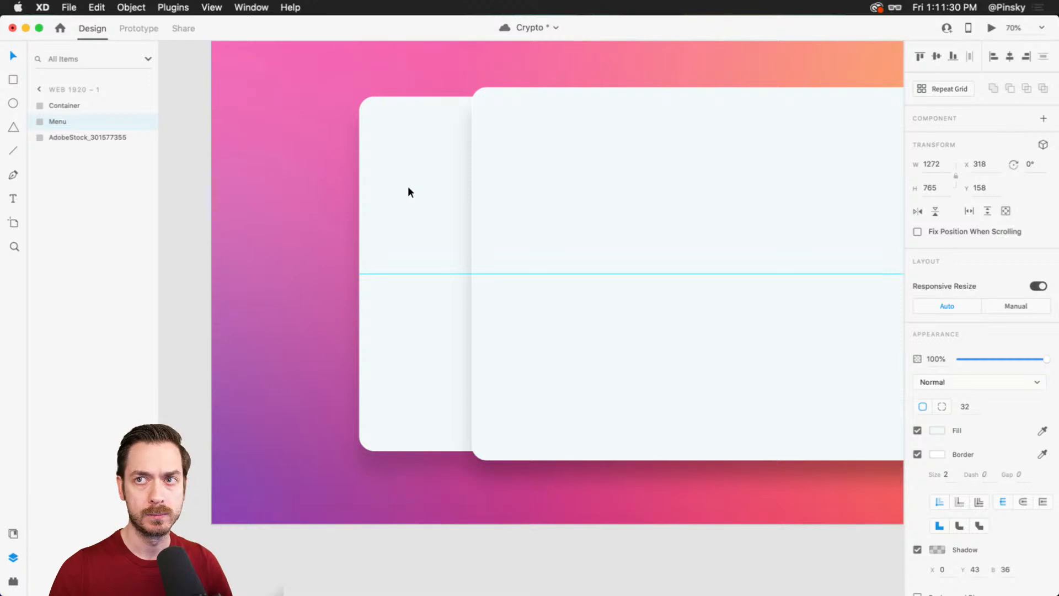
- Narrow the Menu rectangle to a width of 413 from its right edge and turn off its shadow
scroll(680, 231, right, 5)
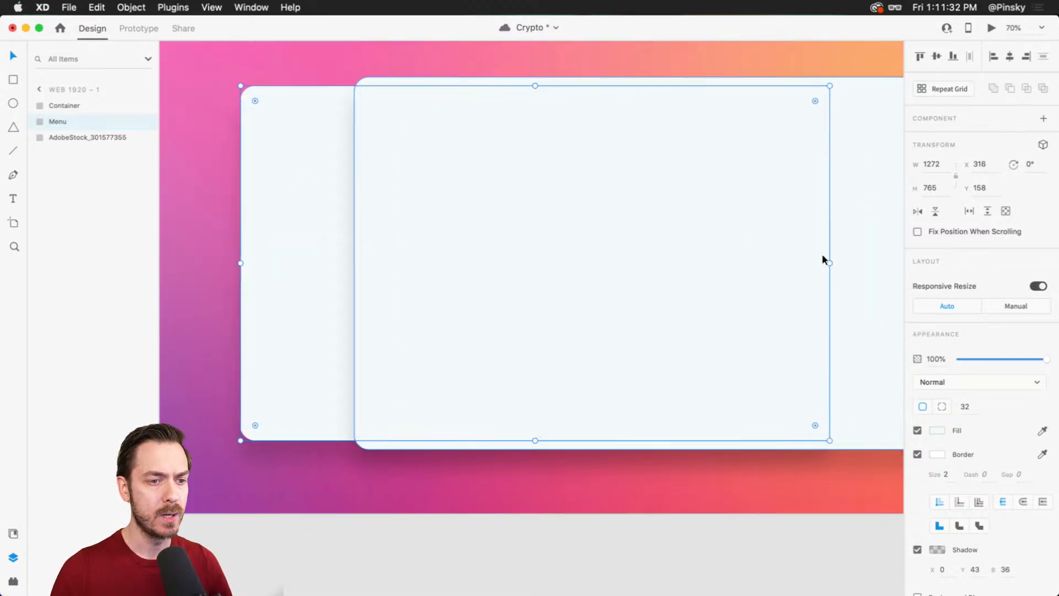
drag(830, 262, 449, 239)
click(917, 549)
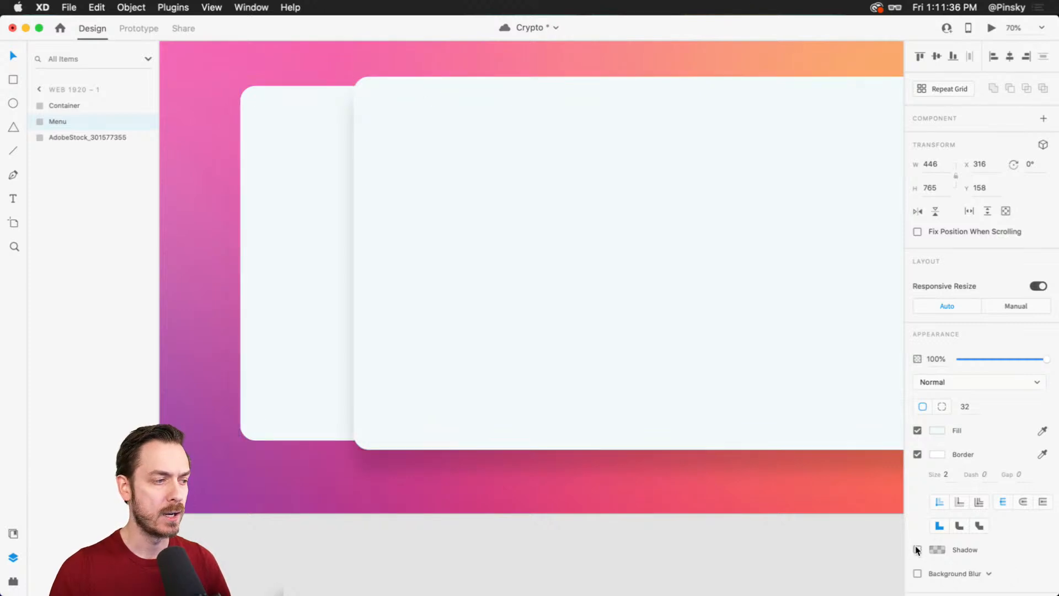
scroll(386, 259, left, 4)
mouse_move(553, 266)
mouse_down()
mouse_move(520, 265)
mouse_move(535, 265)
mouse_up()
scroll(392, 154, up, 2)
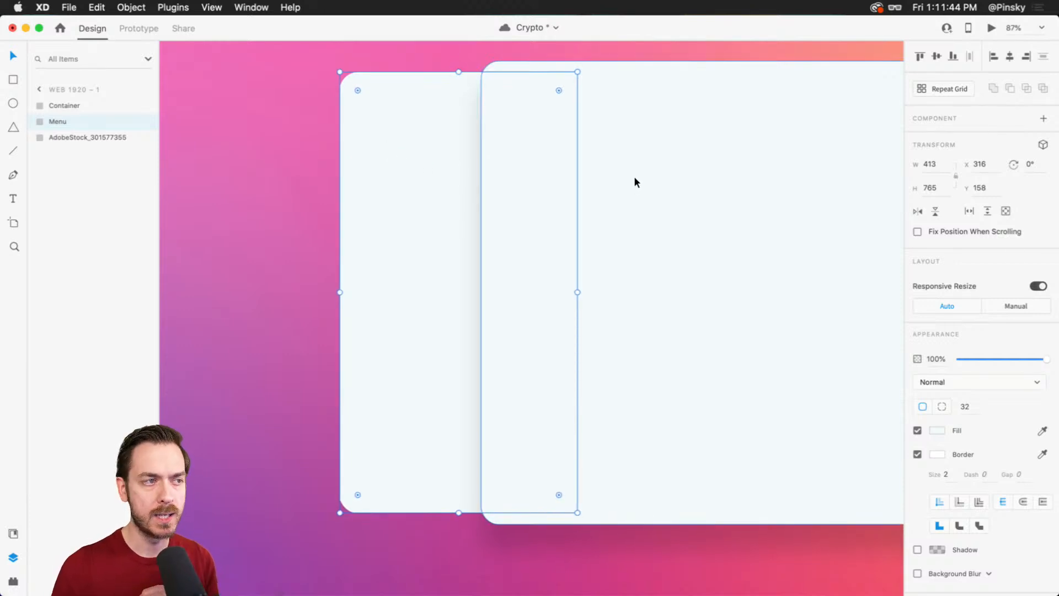
- Enable background blur on the Menu rectangle and set its blur brightness to 0
scroll(638, 178, up, 2)
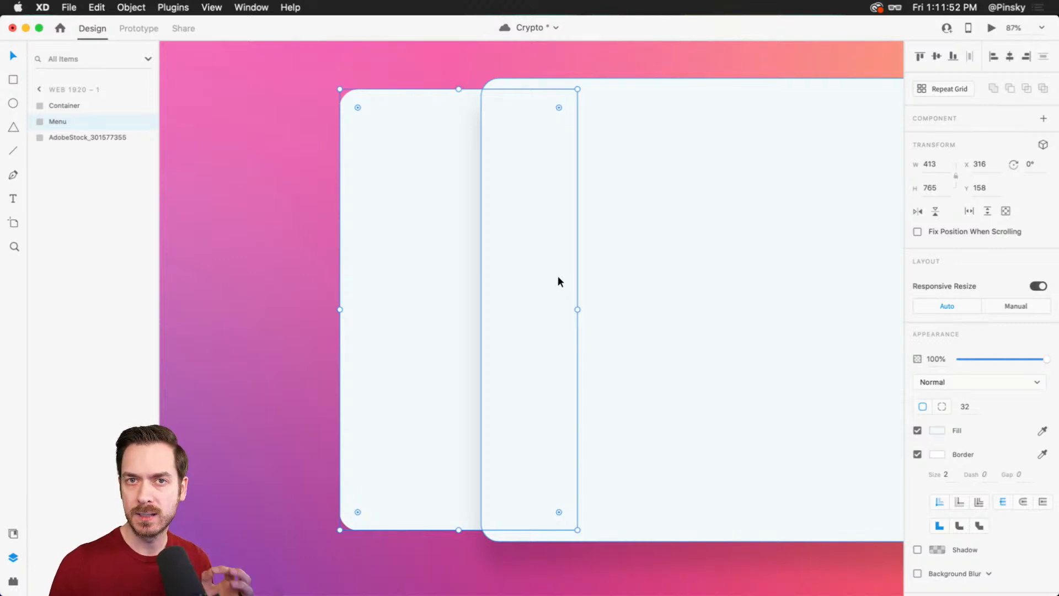
scroll(990, 519, down, 1)
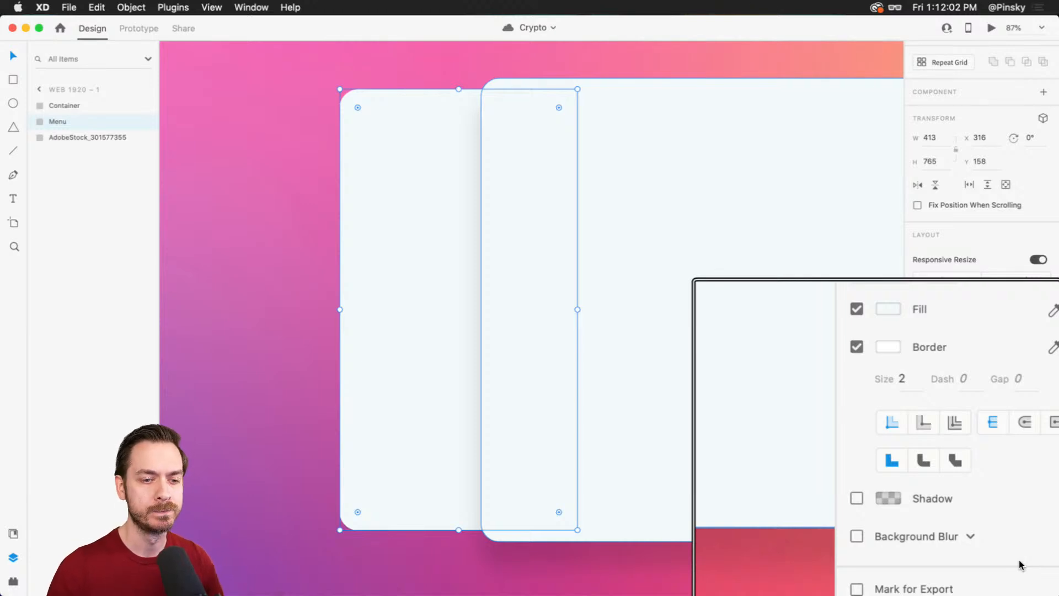
click(856, 538)
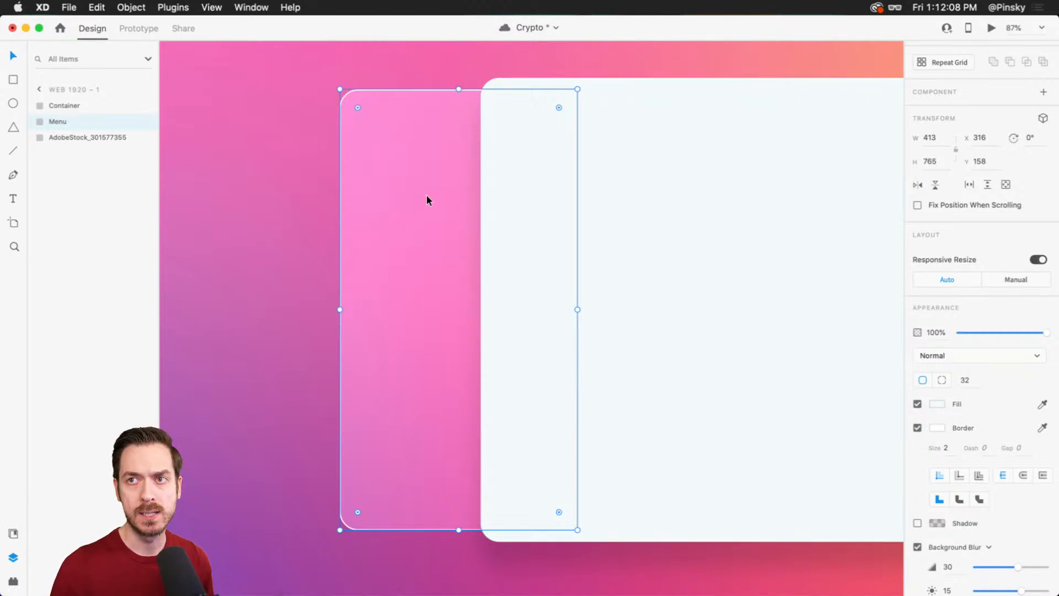
scroll(1026, 474, down, 3)
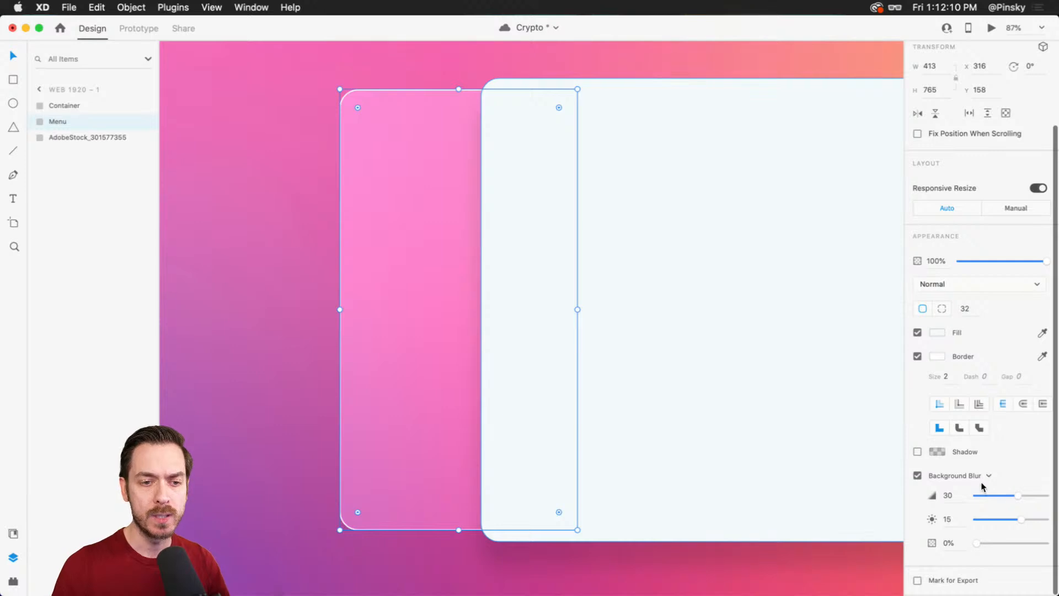
click(947, 520)
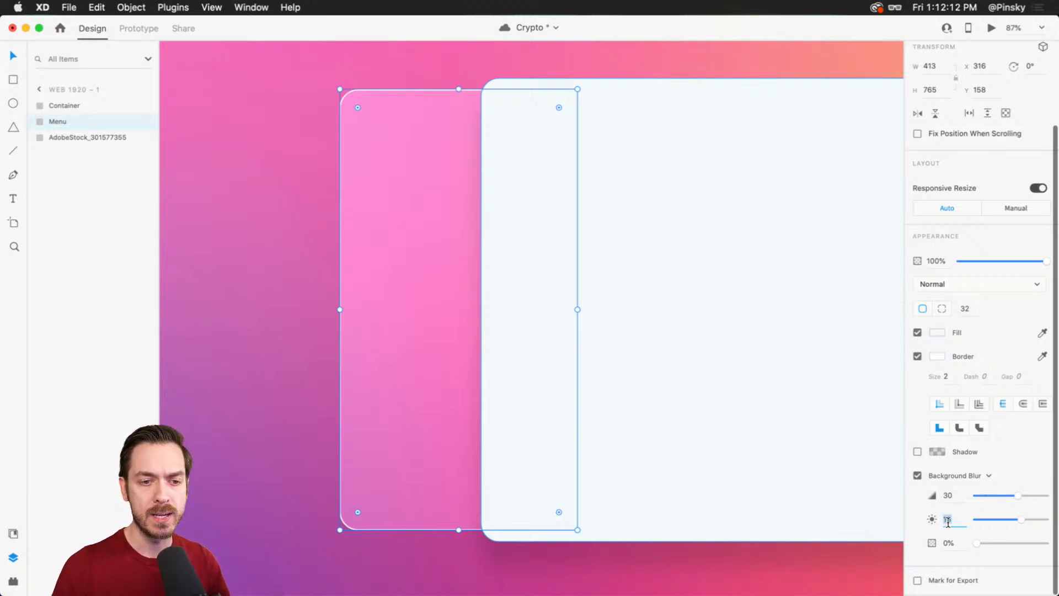
text(5)
key(Return)
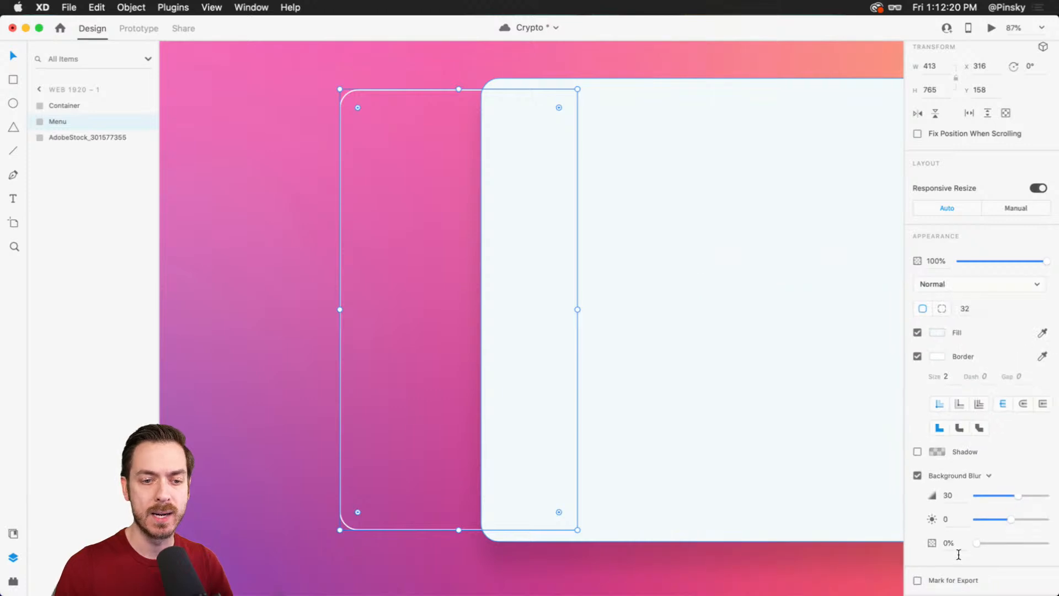
- Change the Menu rectangle's fill to white and raise its background blur fill opacity to 80%
click(937, 333)
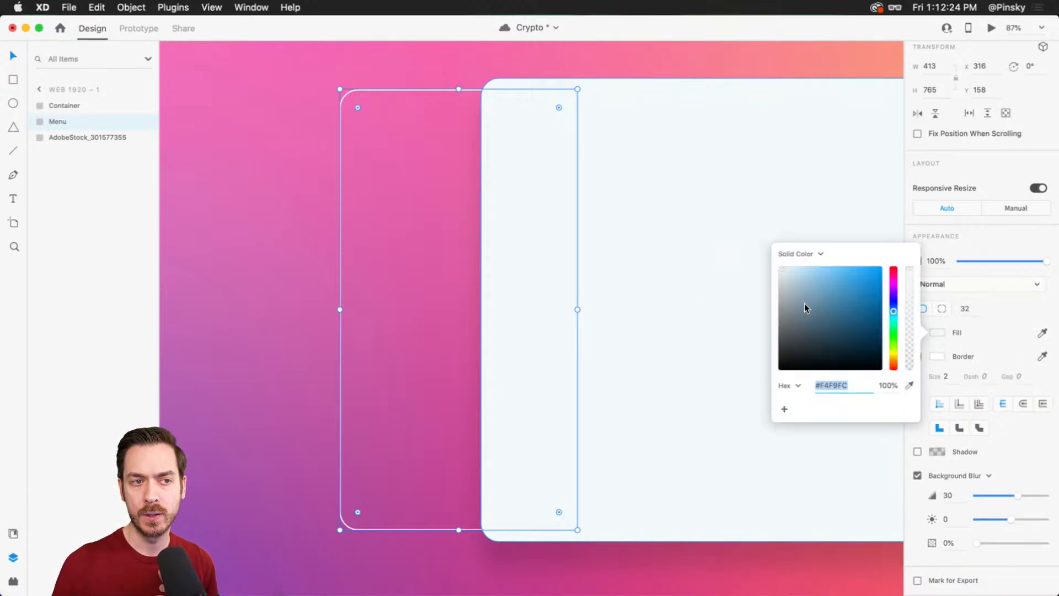
click(995, 243)
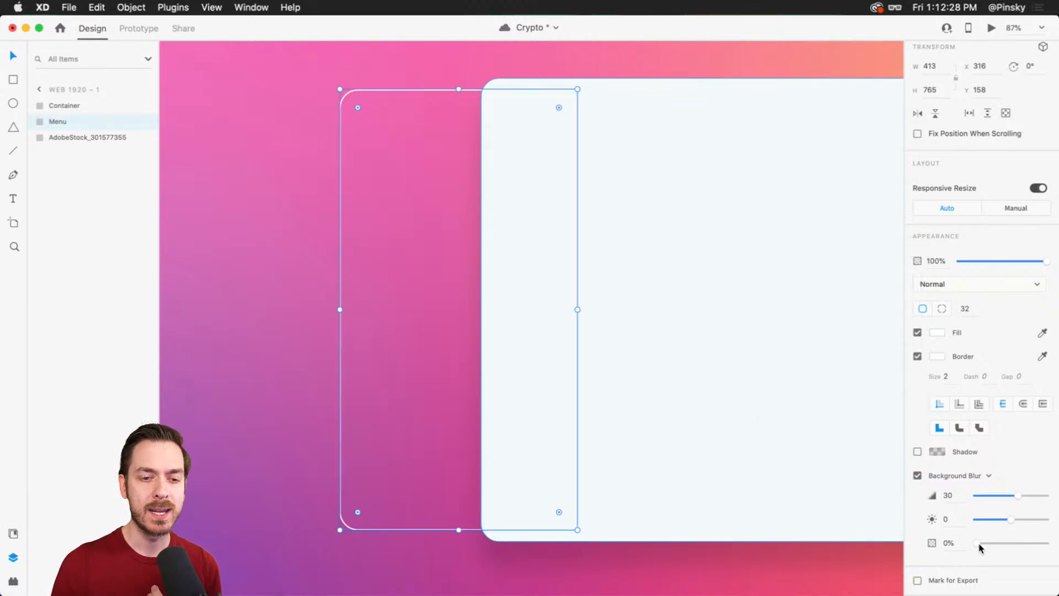
drag(980, 545, 998, 541)
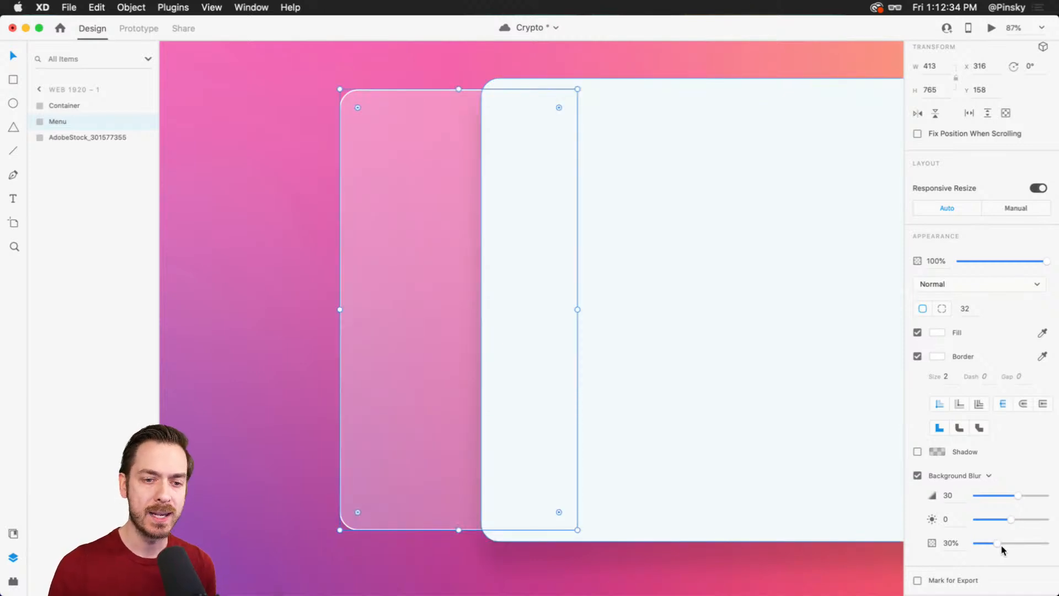
drag(1000, 545, 1035, 543)
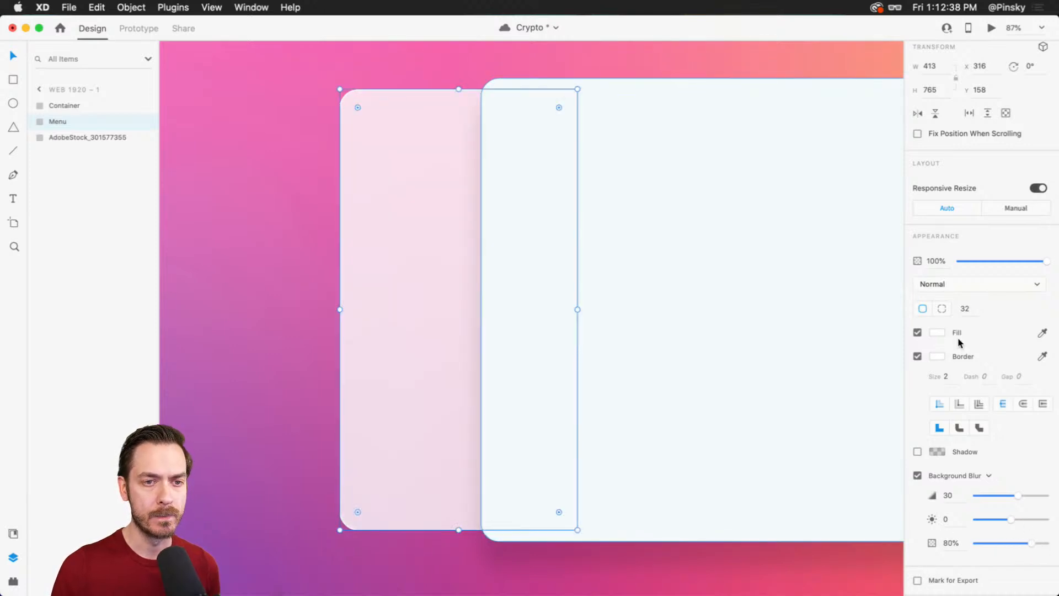
- Make the Menu rectangle's border color fully transparent, keeping the background blur amount at 30
click(937, 355)
drag(908, 296, 913, 375)
click(1019, 479)
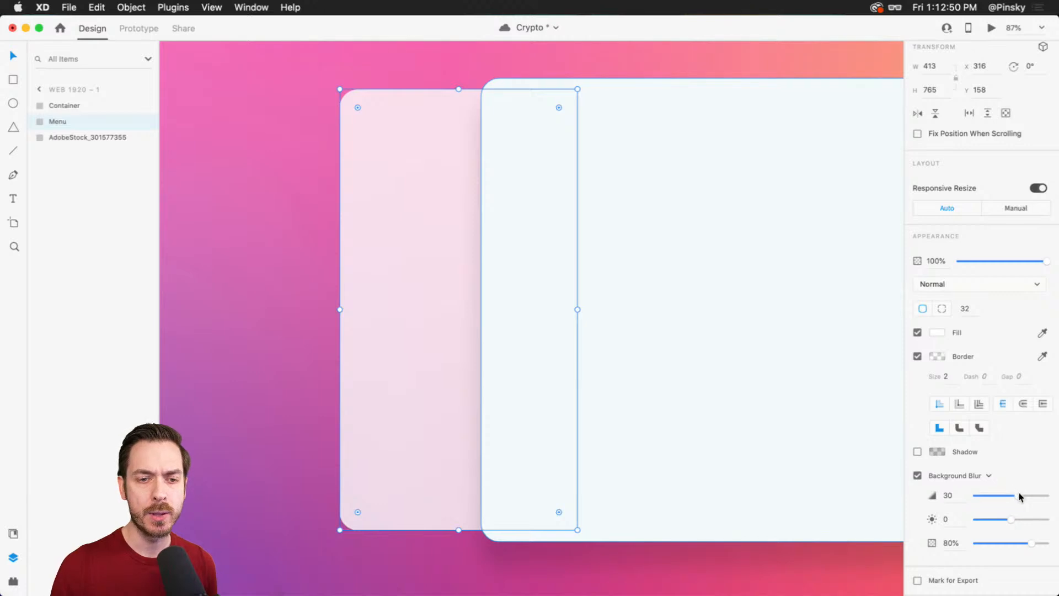
mouse_move(1017, 496)
mouse_down()
mouse_move(975, 495)
mouse_move(1018, 495)
mouse_up()
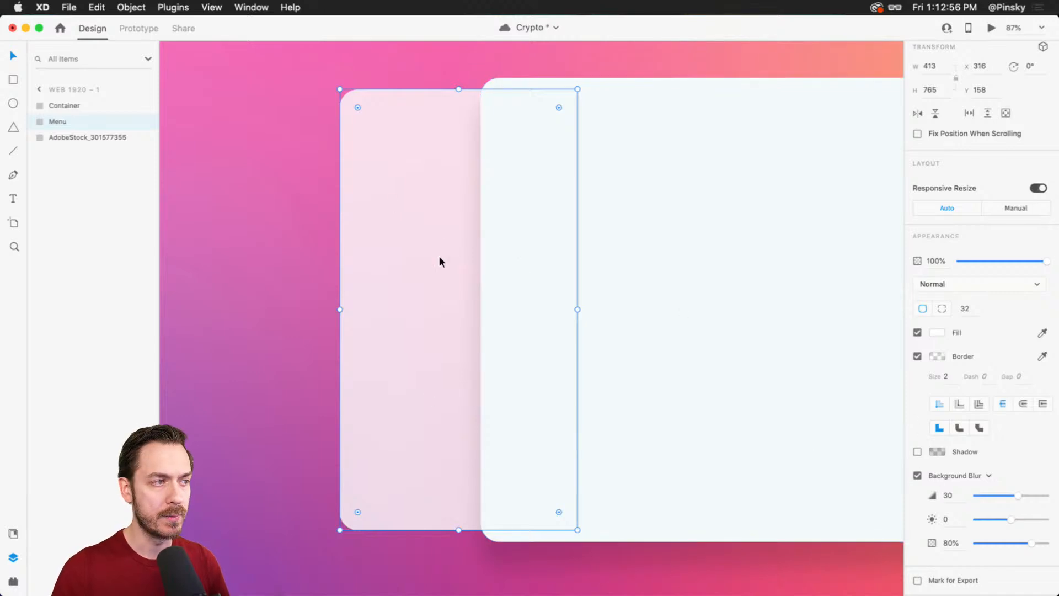
- Place the StormX logo component near the Menu panel's upper-left corner at X 350, Y 196
scroll(366, 187, up, 1)
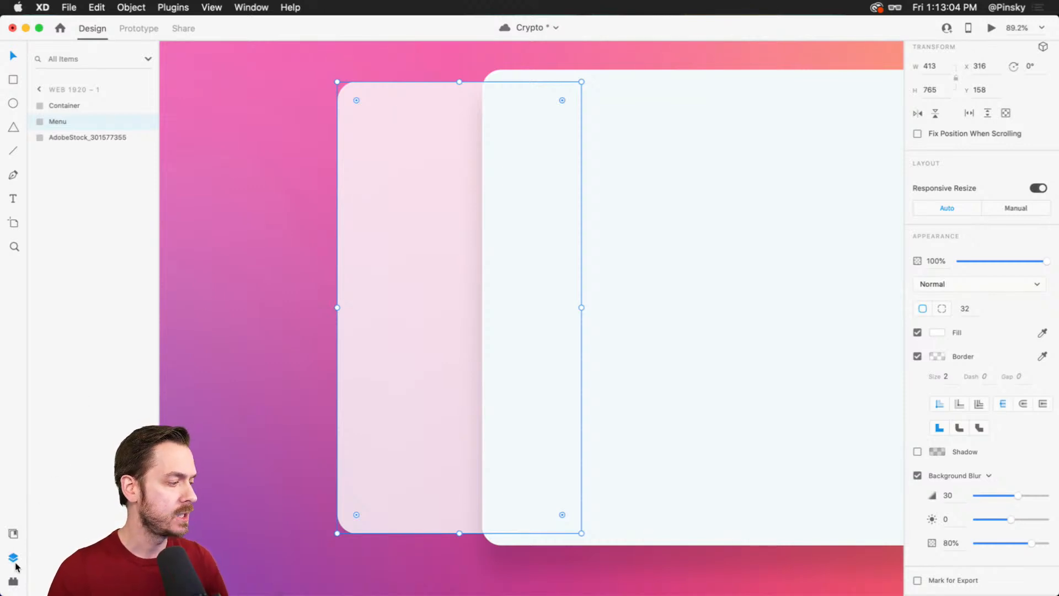
click(14, 533)
scroll(64, 332, down, 5)
drag(68, 334, 398, 114)
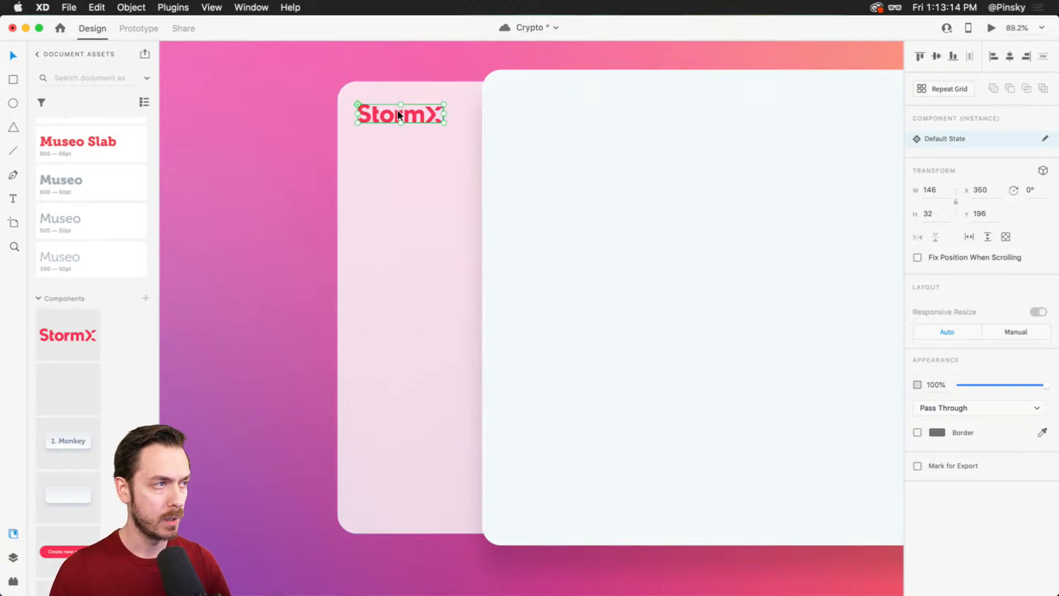
key(super+y)
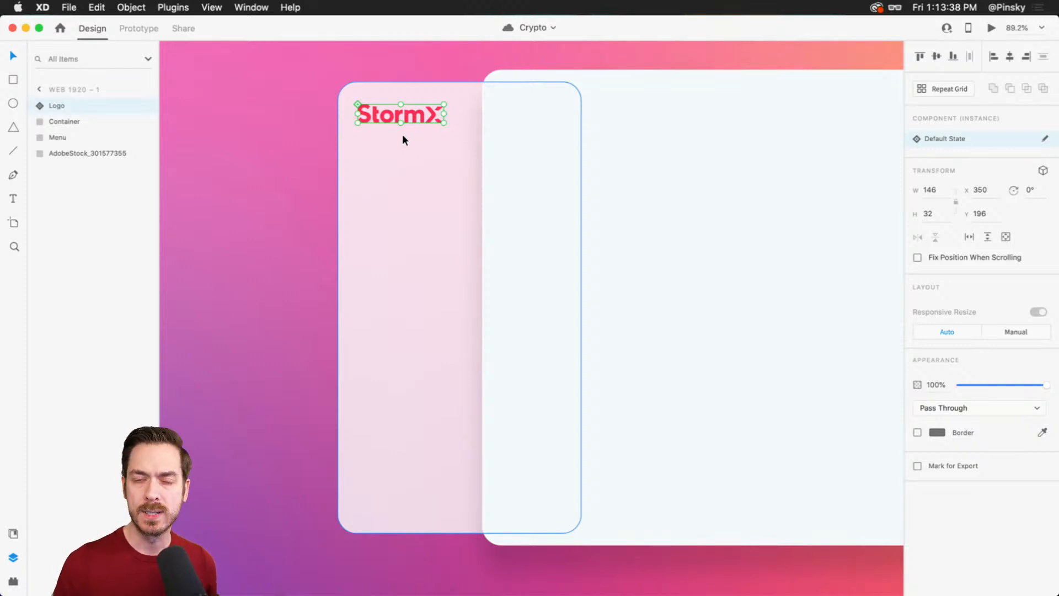
- Draw a rectangle about 254 by 62 below the logo at X 338, Y 263 and round its corners to 8
scroll(402, 138, up, 5)
scroll(401, 138, down, 1)
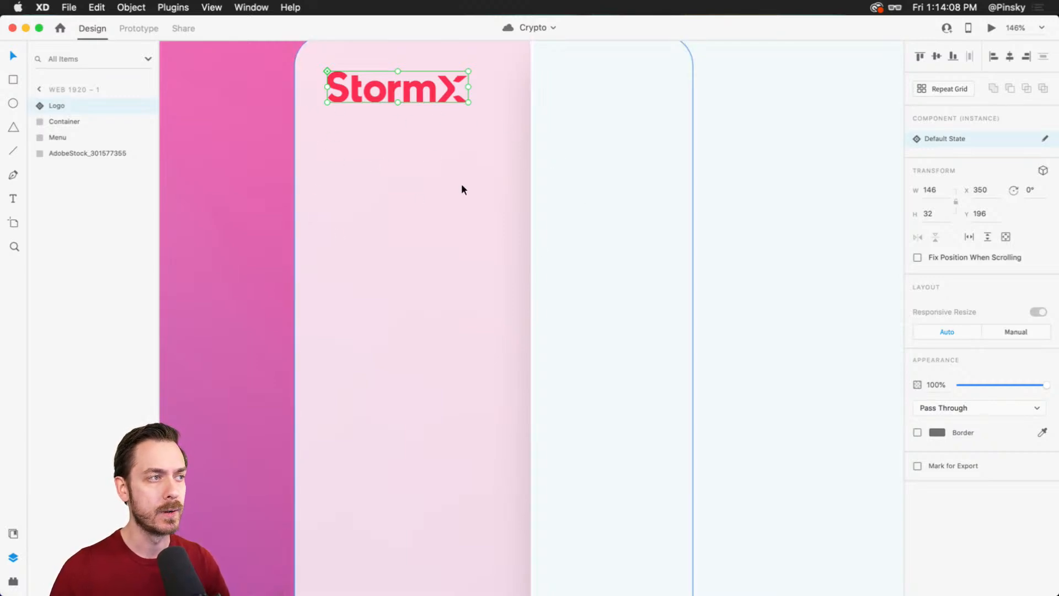
click(426, 155)
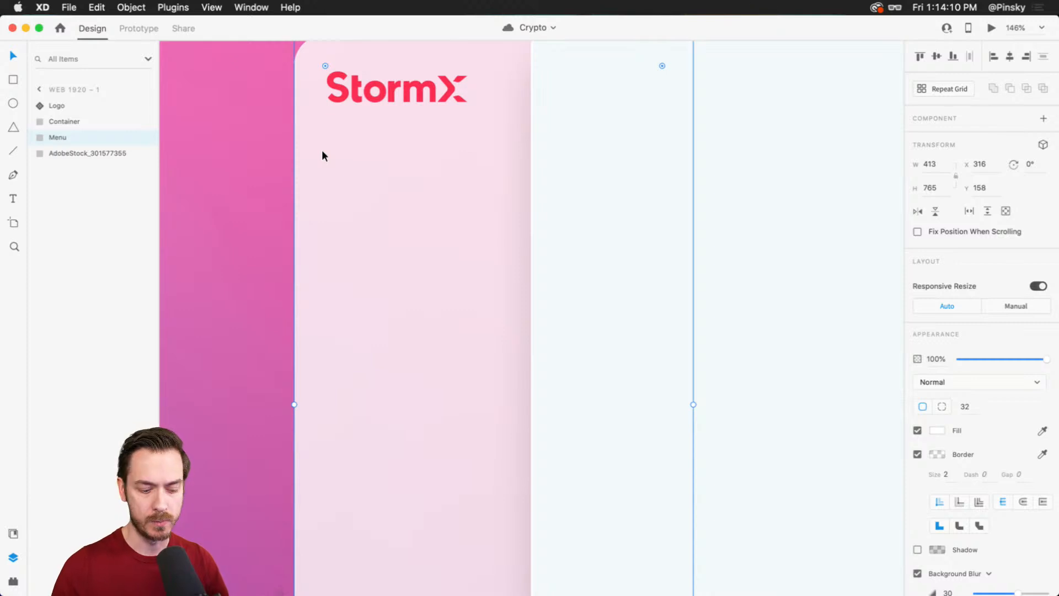
key(r)
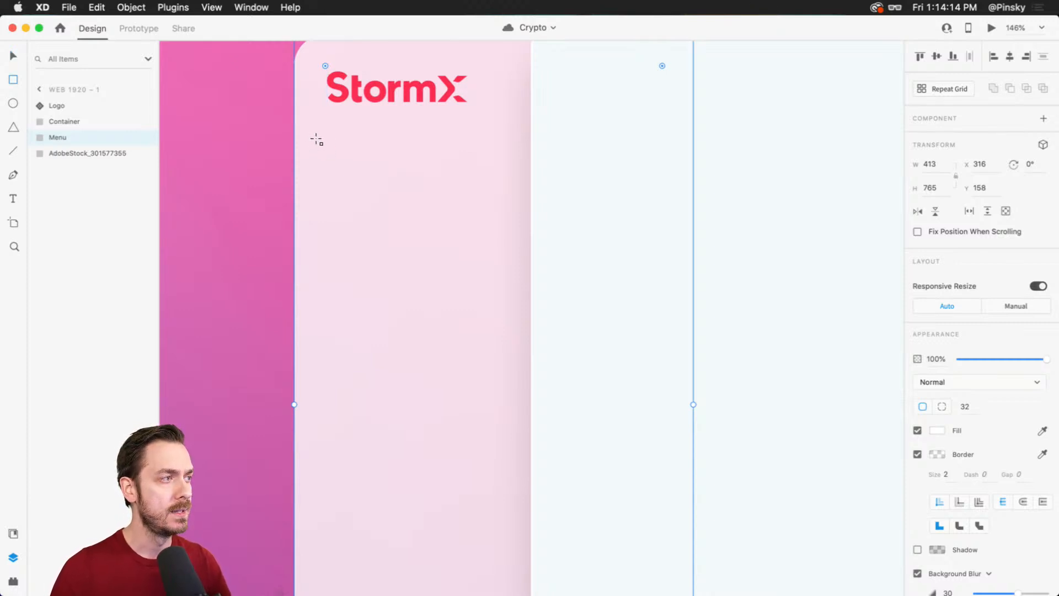
mouse_move(316, 137)
mouse_down()
mouse_move(416, 180)
mouse_move(573, 189)
mouse_move(561, 201)
mouse_up()
scroll(359, 170, left, 1)
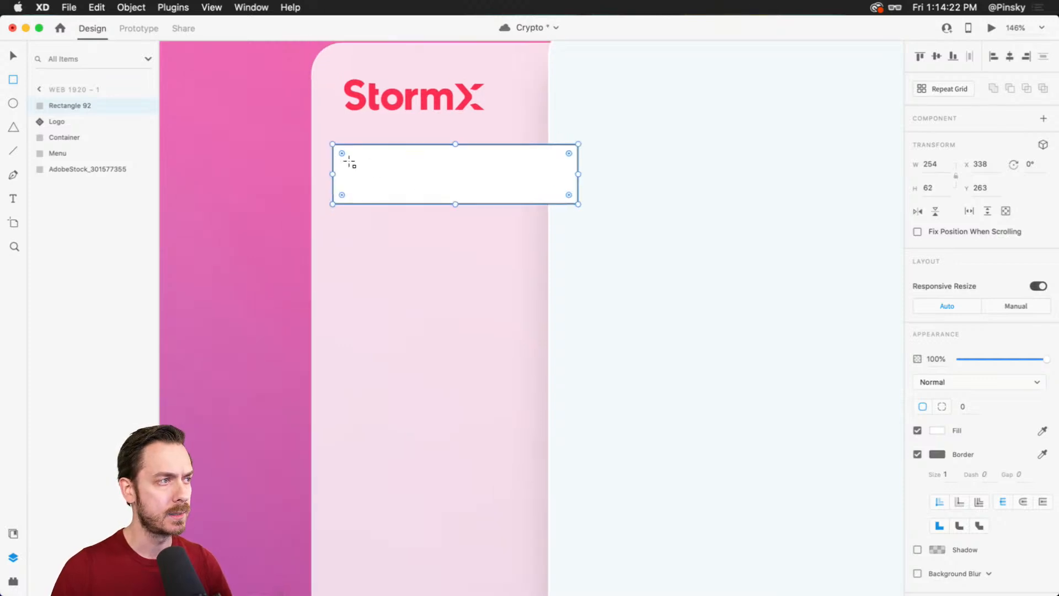
drag(342, 147, 340, 148)
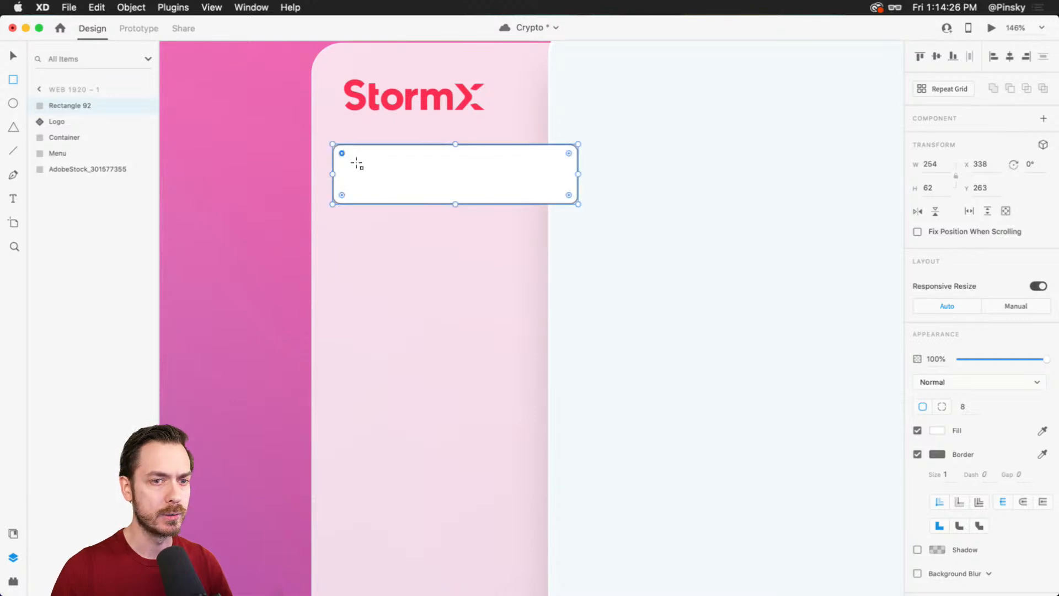
scroll(467, 234, up, 1)
drag(468, 233, 484, 265)
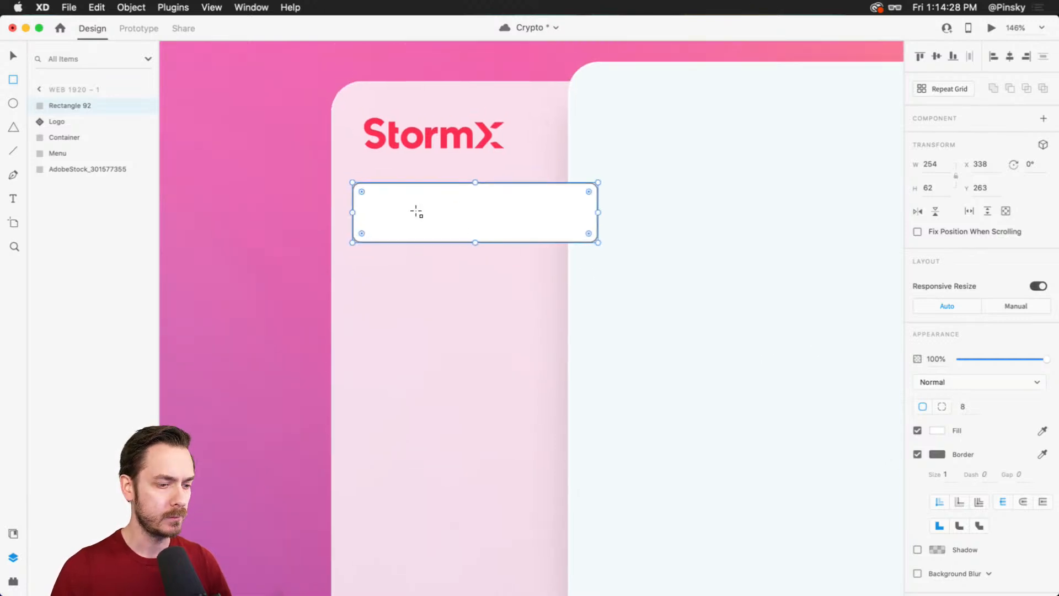
- Fill the new rectangle with the solid red from the document colors and remove its border
key(i)
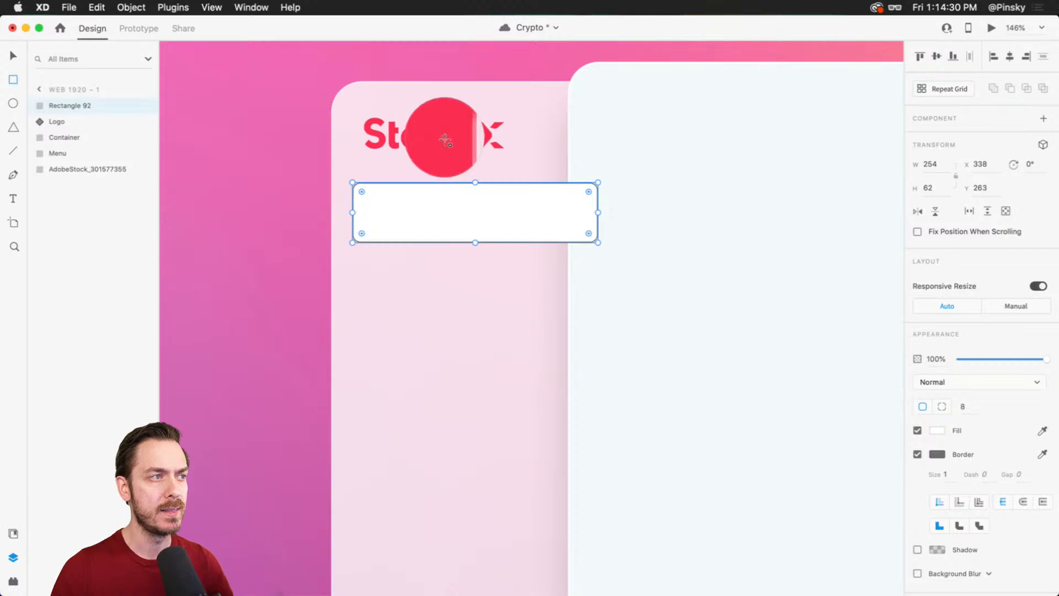
click(446, 138)
key(super+shift+y)
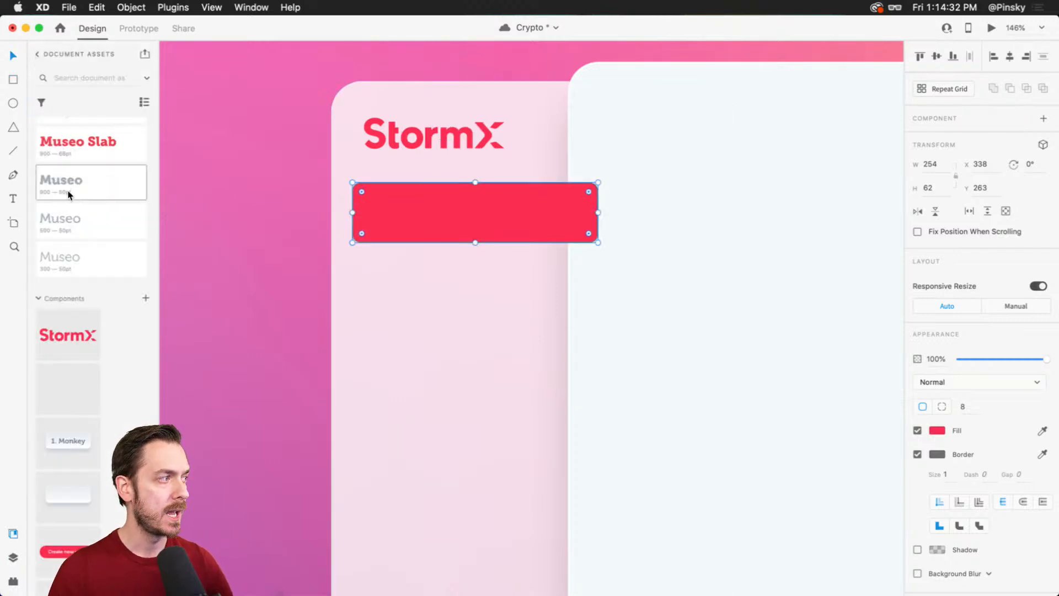
click(92, 152)
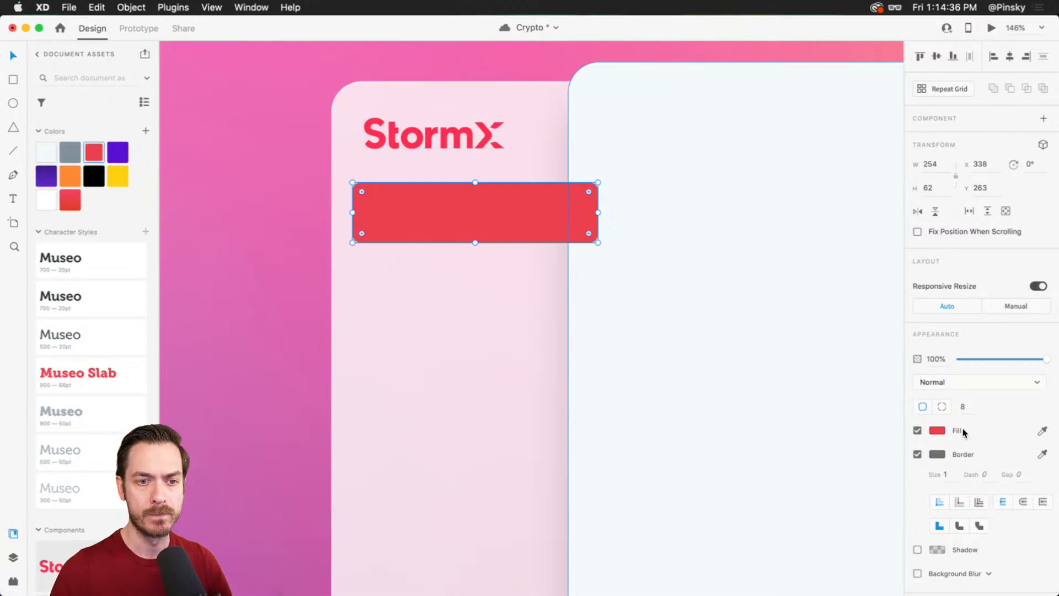
click(917, 454)
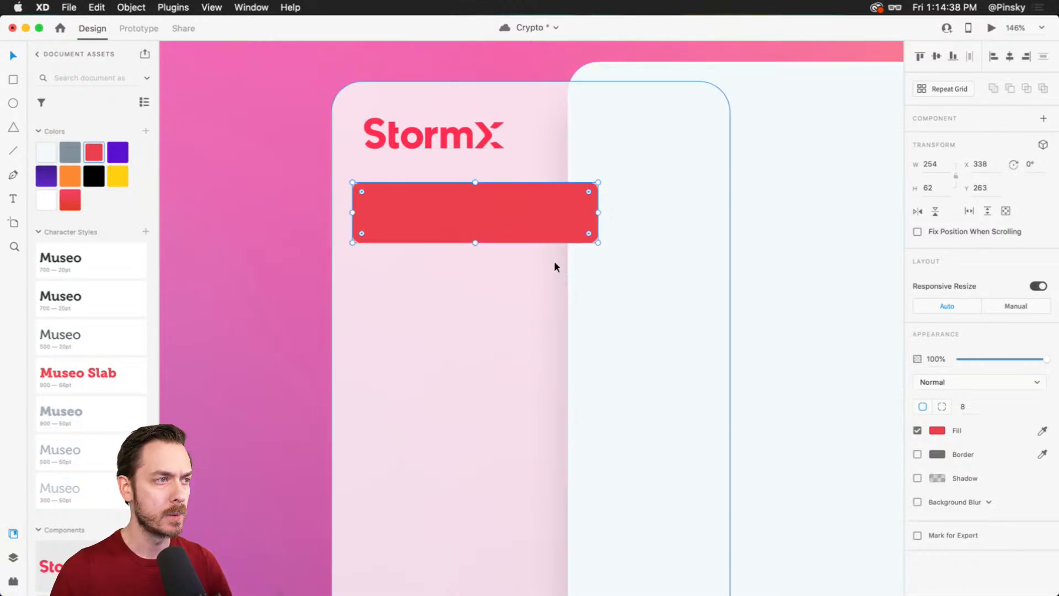
- Rename the red rectangle's layer Active and place it between the Container and Menu layers
key(super+y)
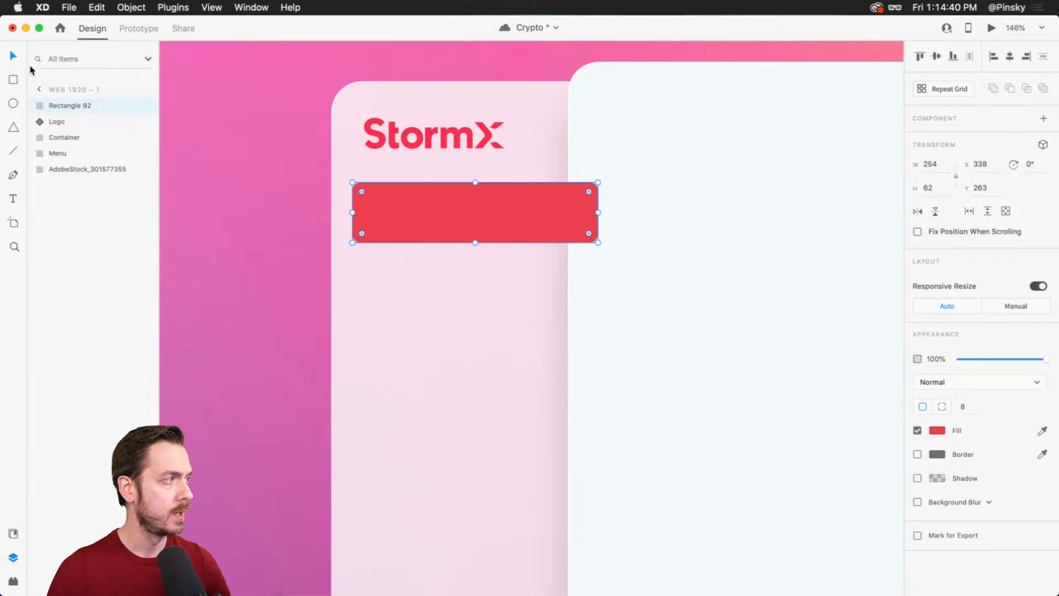
double_click(65, 105)
text(Adtive)
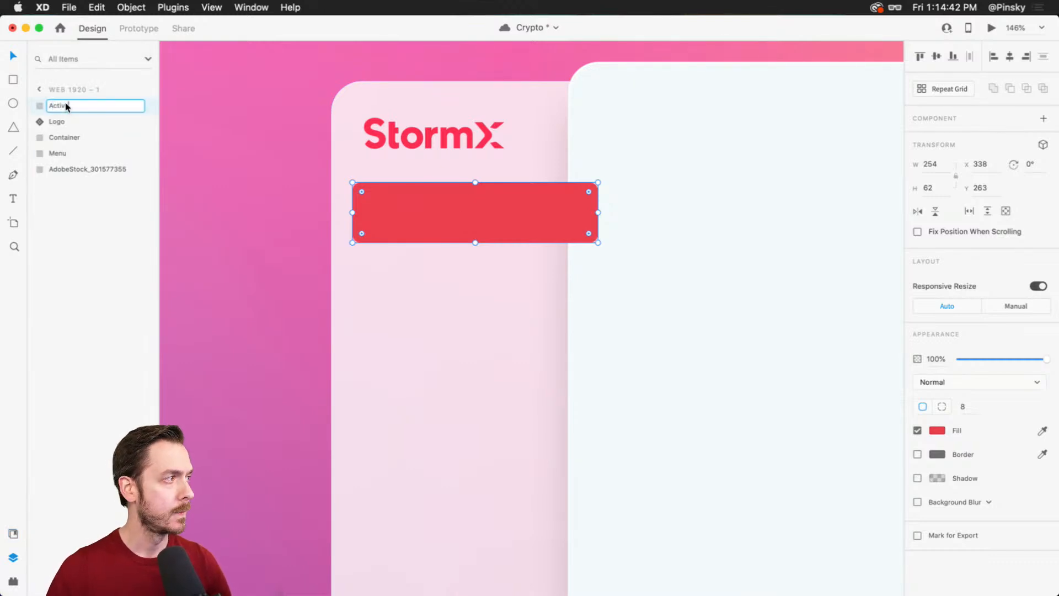
key(Return)
drag(64, 107, 62, 147)
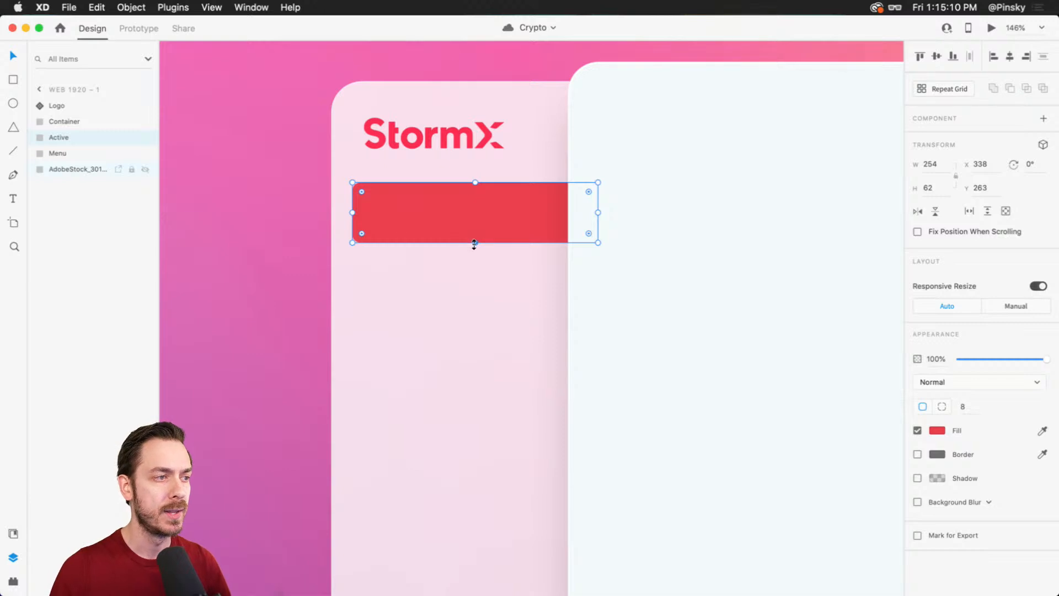
- Shrink the Active rectangle evenly to a height of 58 and group it with the Menu rectangle under the name Menu
drag(474, 244, 477, 241)
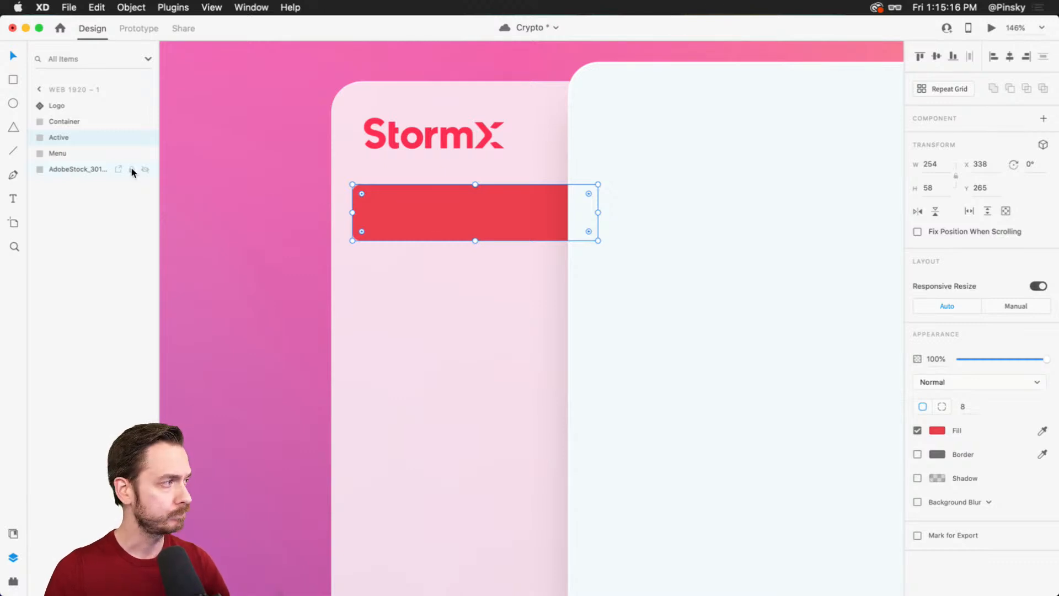
shift+click(70, 147)
key(super+g)
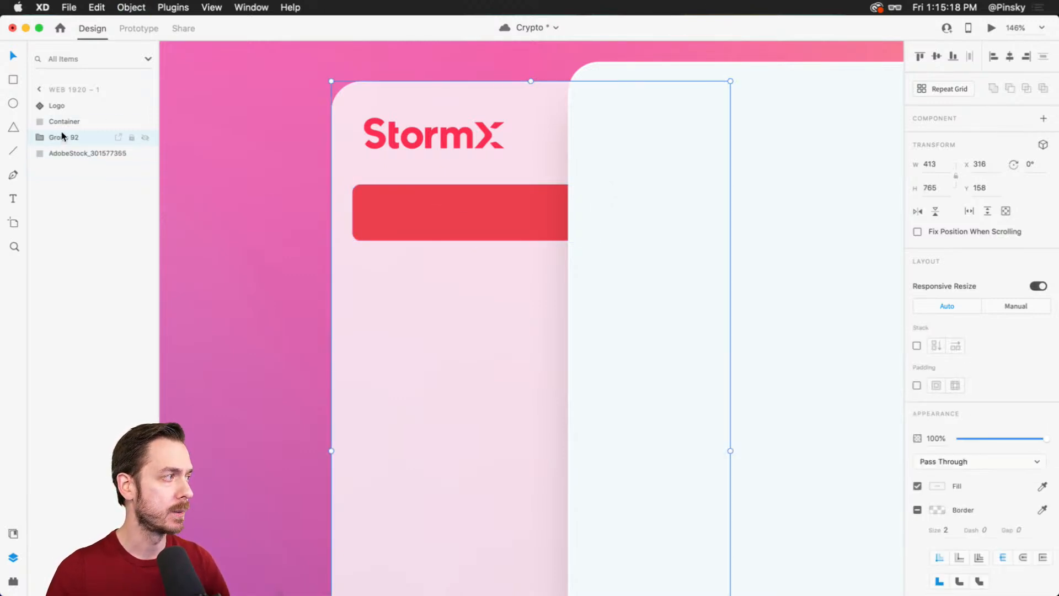
double_click(65, 139)
text(Menu)
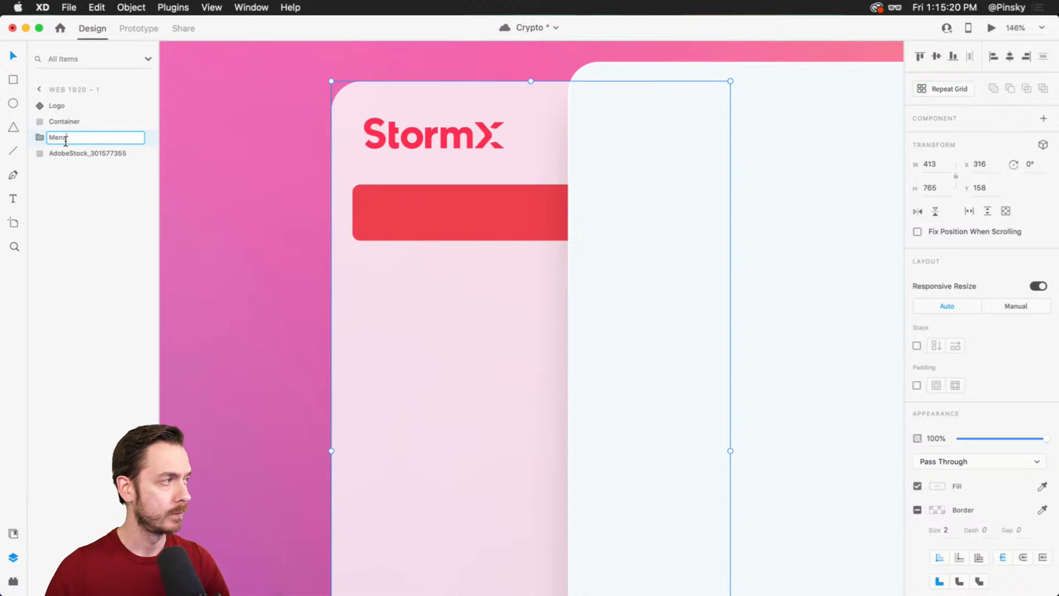
key(Return)
- Move the Logo layer into the Menu group above Active, and select the Active rectangle
click(32, 137)
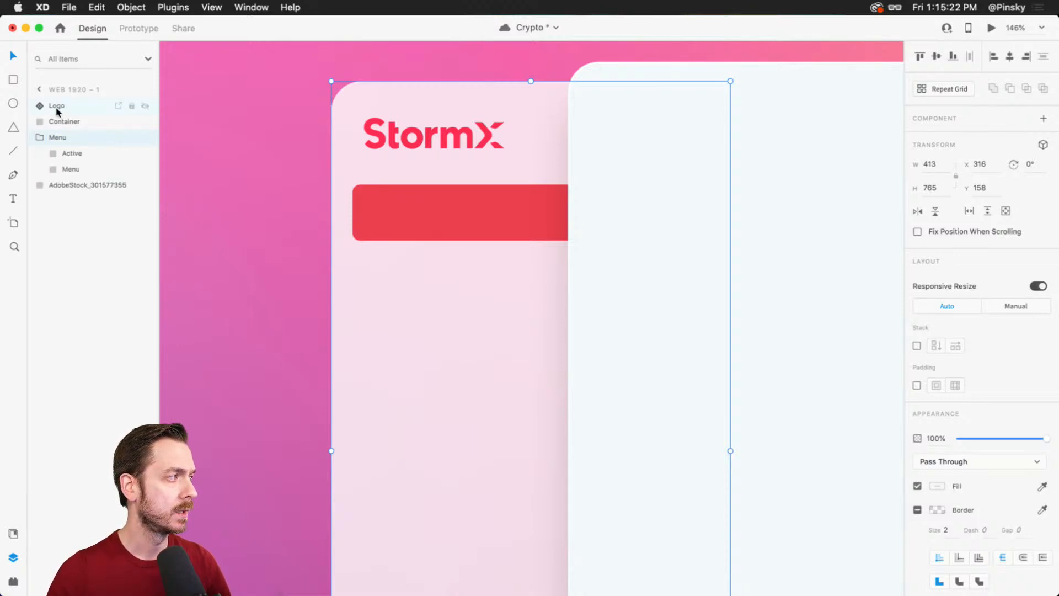
drag(57, 111, 85, 149)
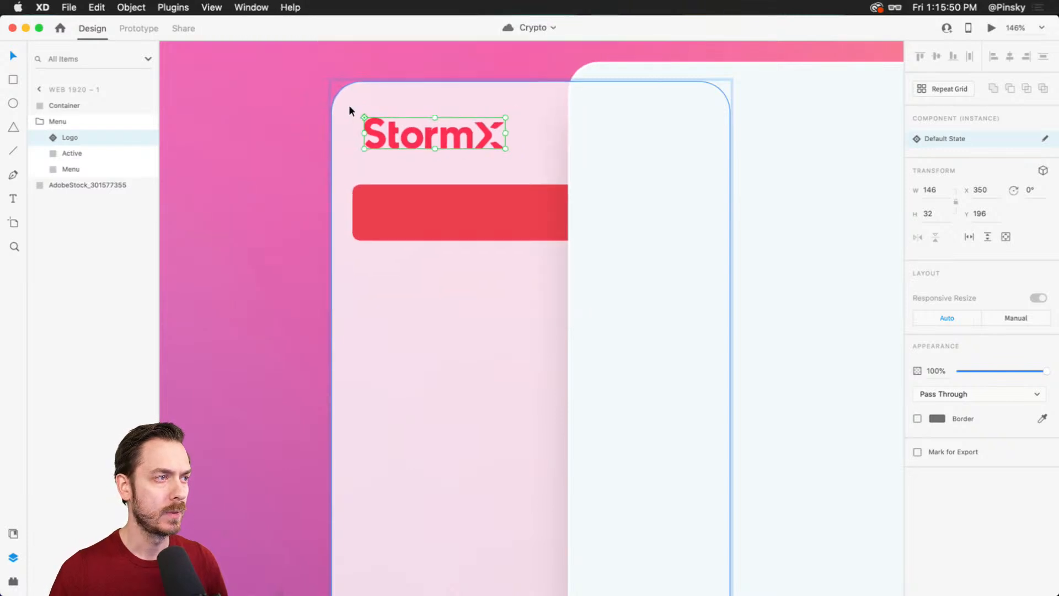
click(529, 239)
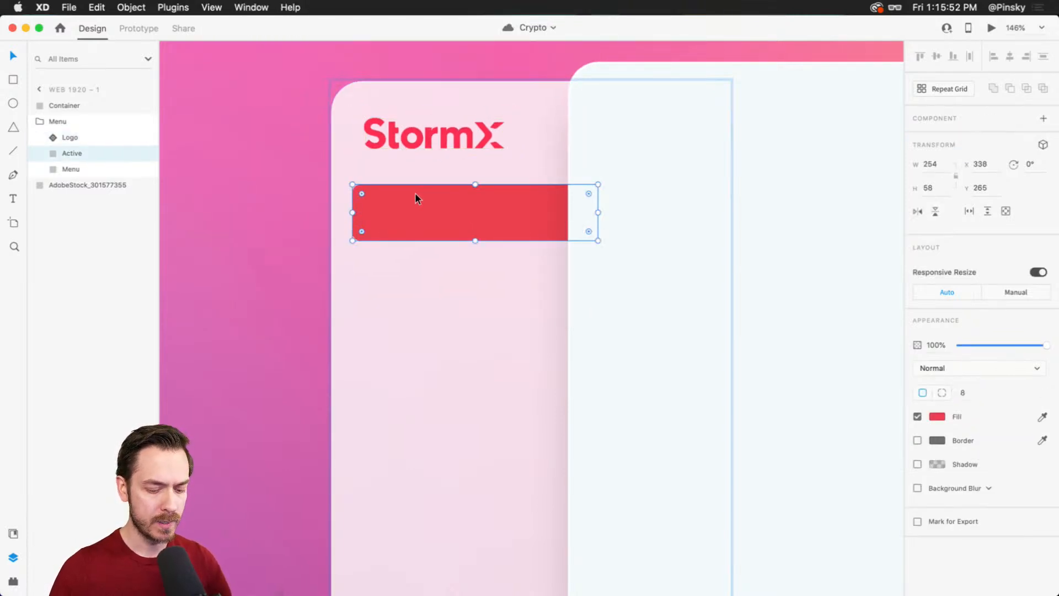
scroll(406, 133, up, 5)
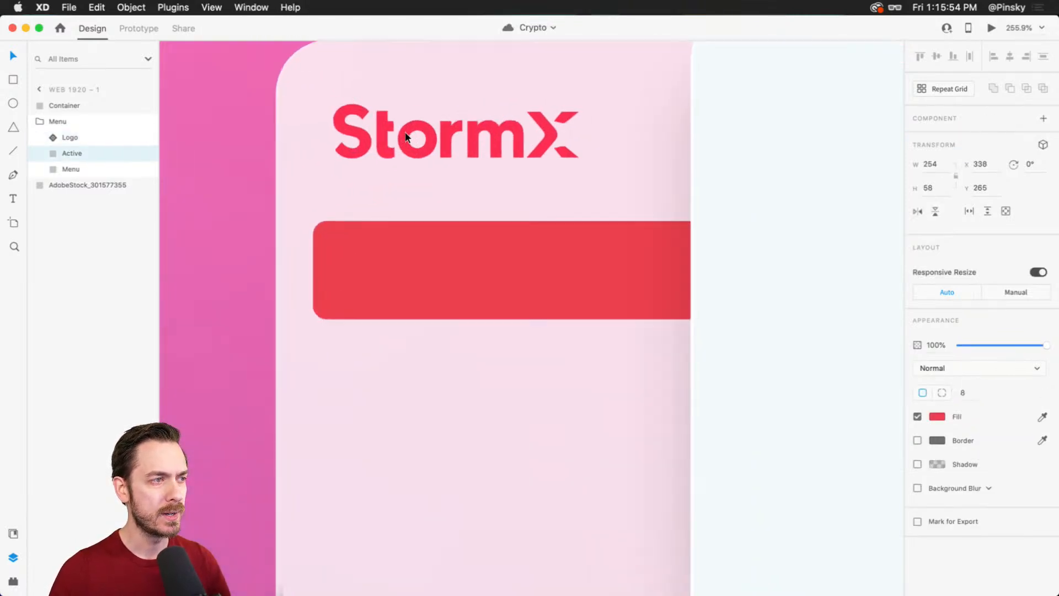
- Edit the red document color to #FD2E53 by sampling the StormX logo, so the Active rectangle matches the logo
scroll(405, 136, down, 2)
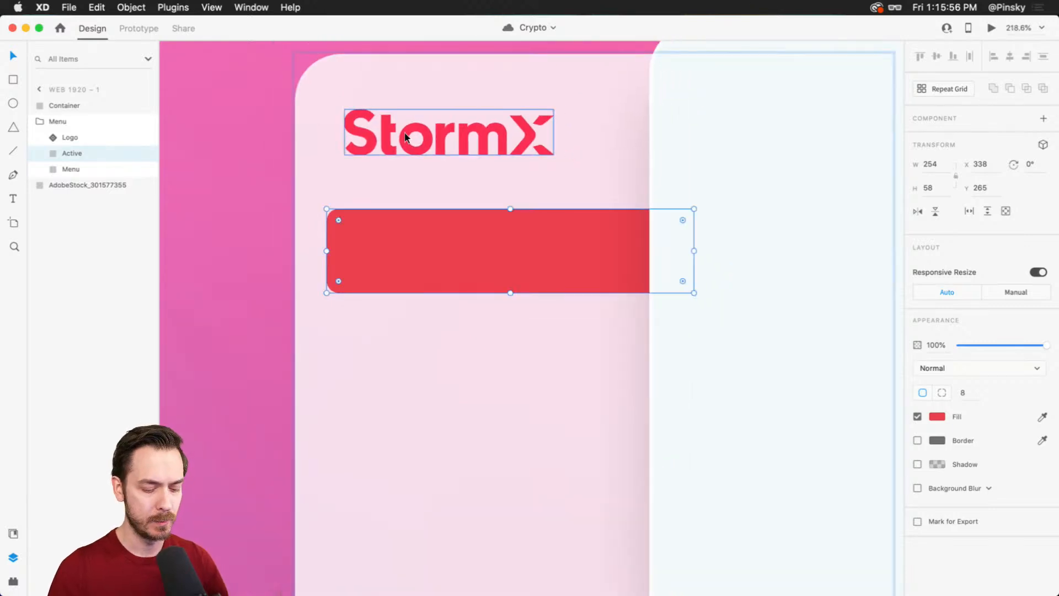
key(super+shift+y)
right_click(91, 148)
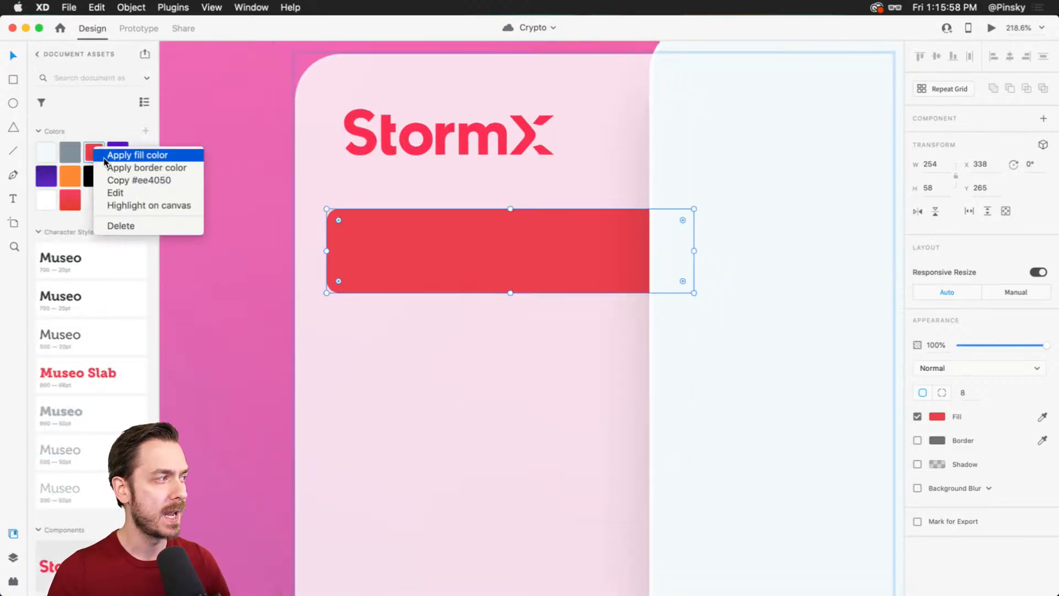
click(137, 191)
click(251, 211)
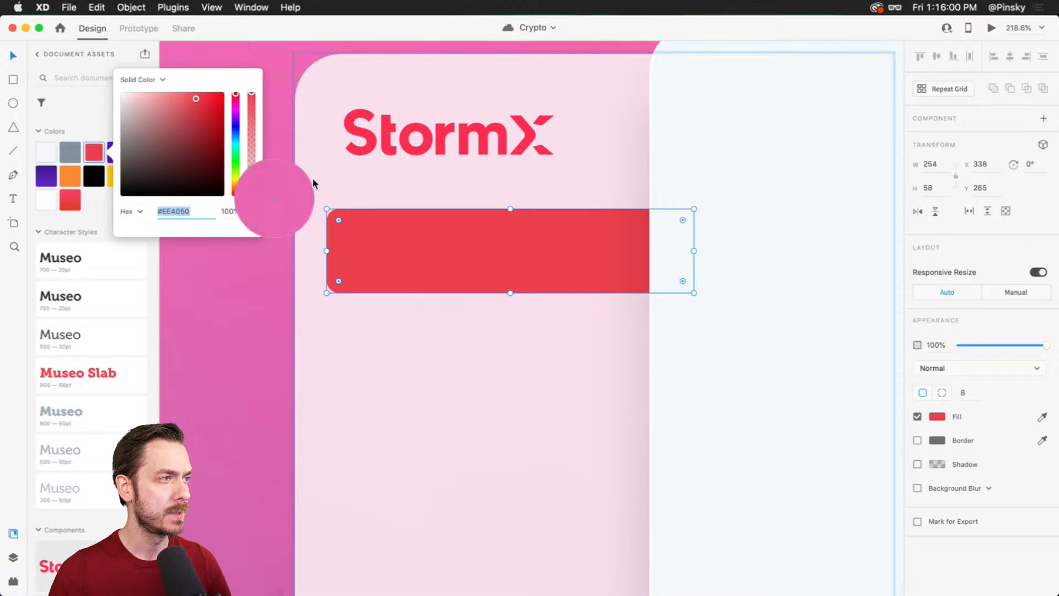
click(365, 136)
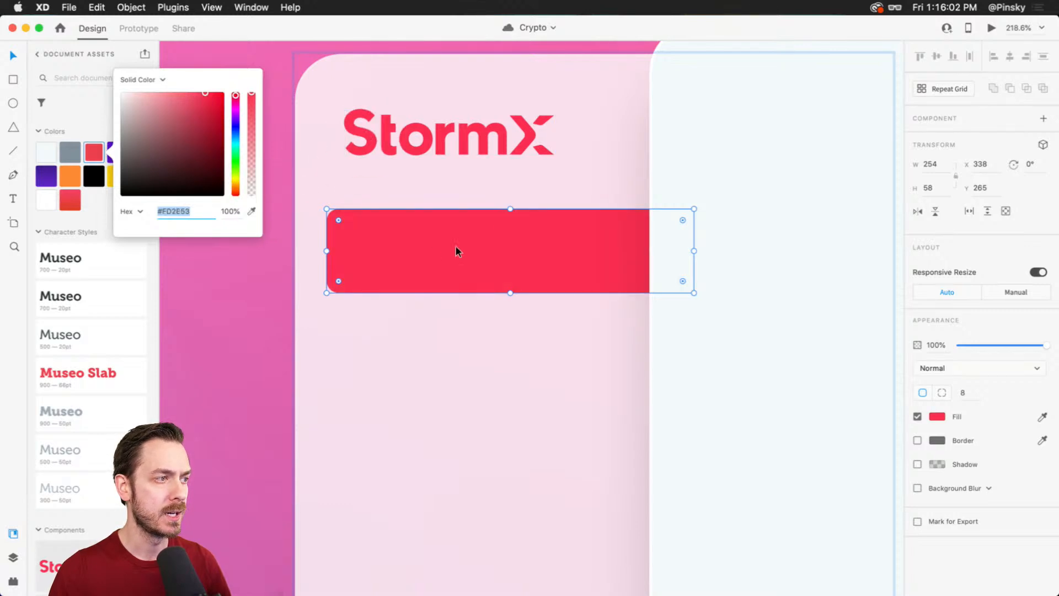
click(490, 214)
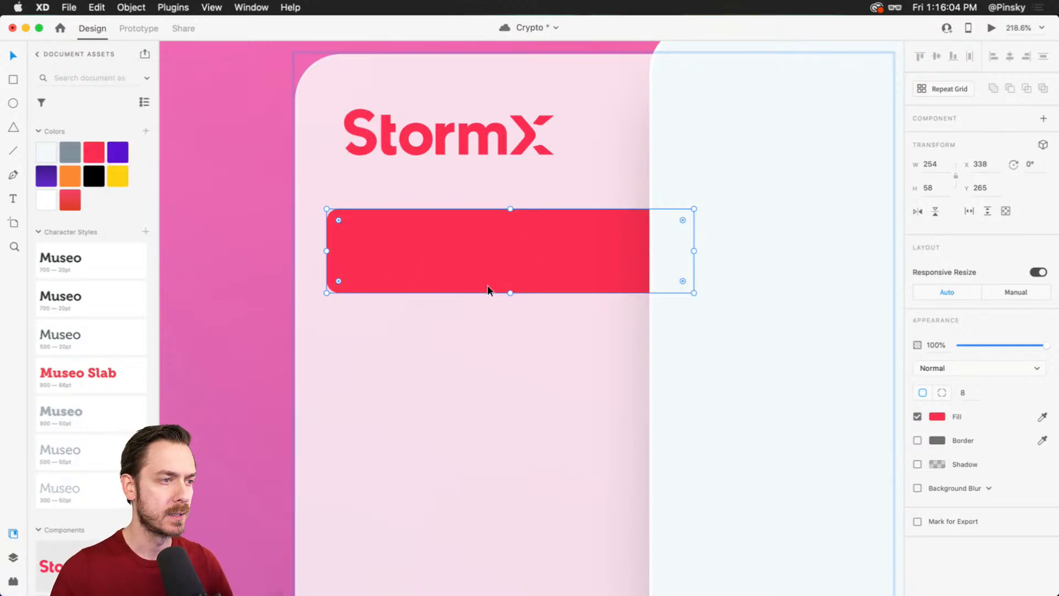
- Reduce the Active rectangle's height to 52, move it down to Y 276, and save the document
drag(511, 293, 512, 285)
scroll(508, 251, down, 2)
drag(465, 205, 465, 219)
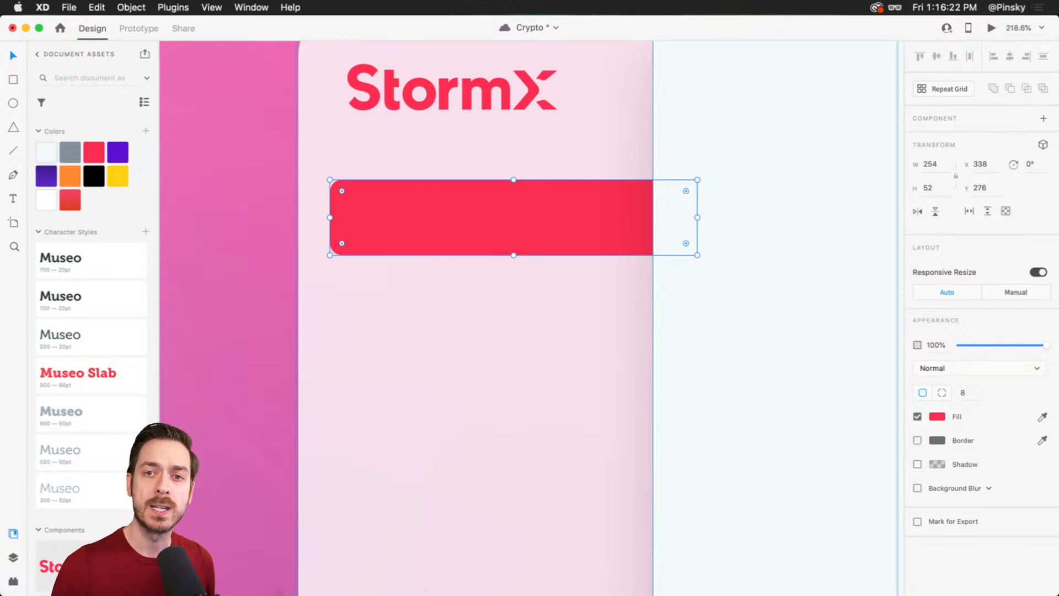
key(super+s)
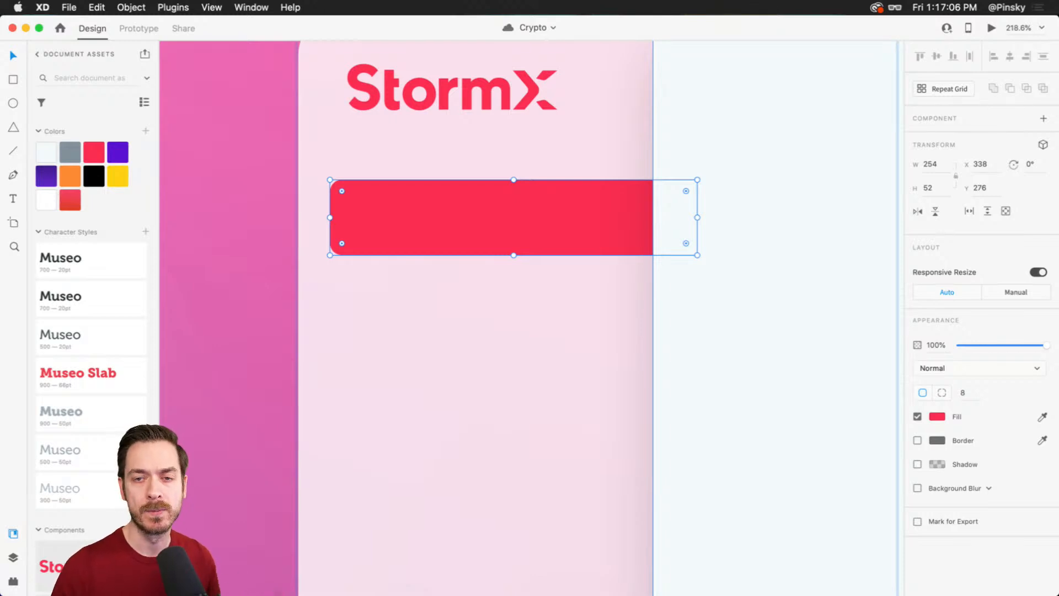
- Switch to the Nucleo icon app and search all icon sets for home
scroll(349, 267, down, 3)
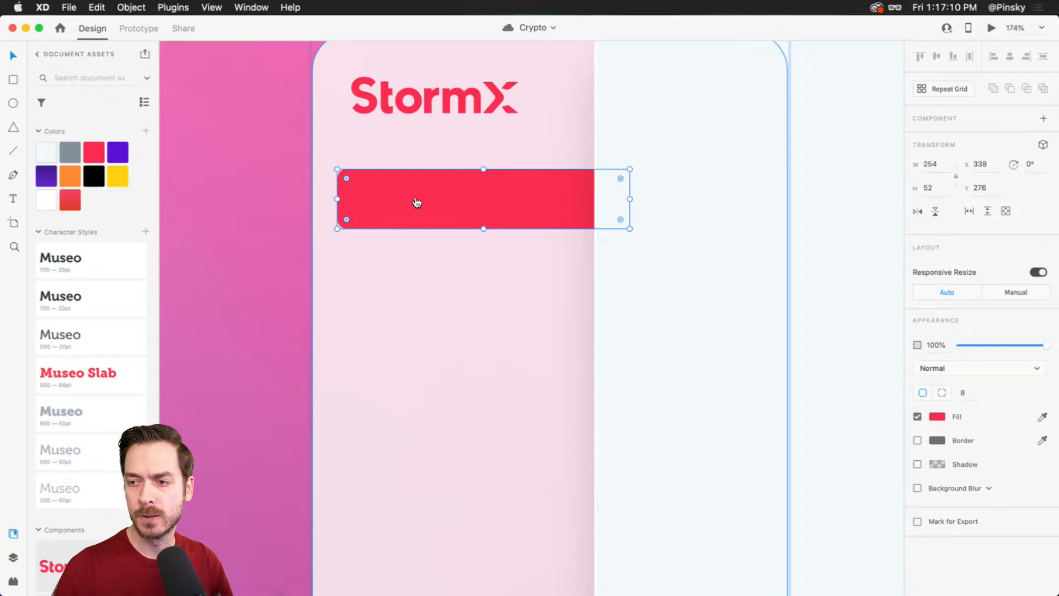
key(super+shift+space)
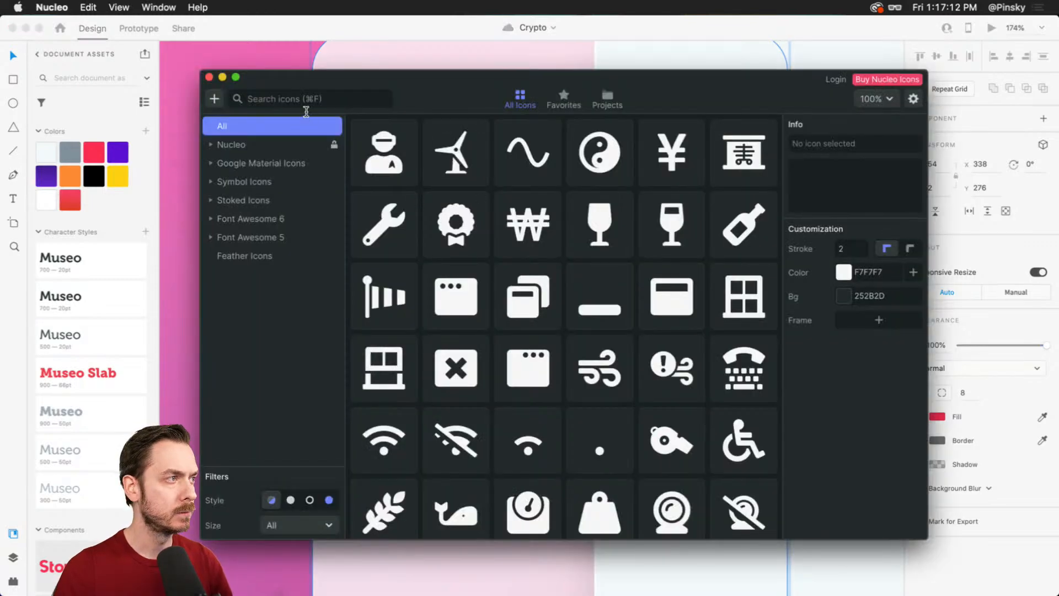
click(305, 105)
text(home)
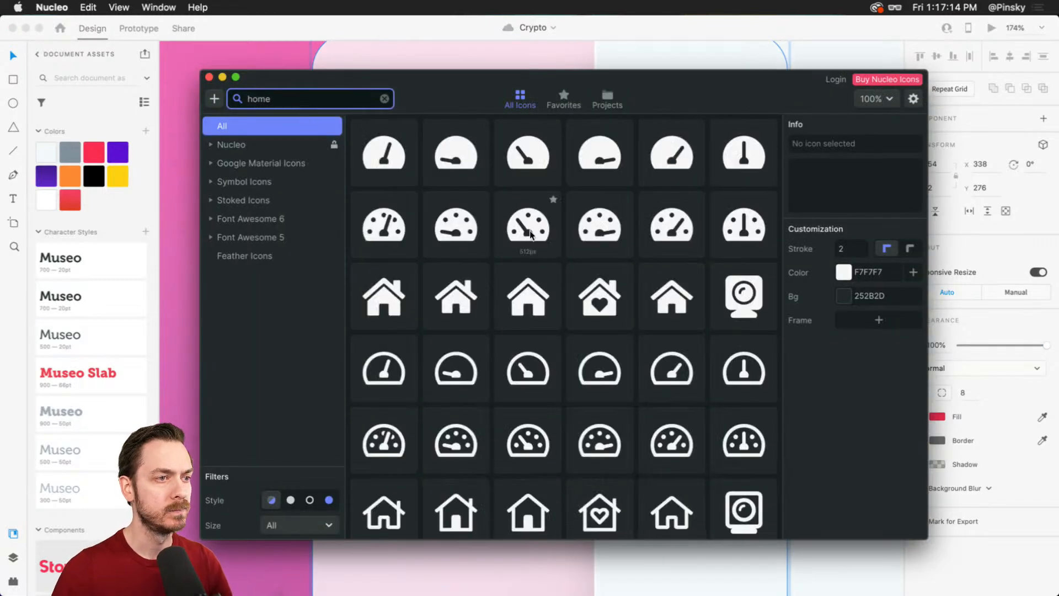
scroll(566, 258, down, 5)
scroll(565, 258, down, 5)
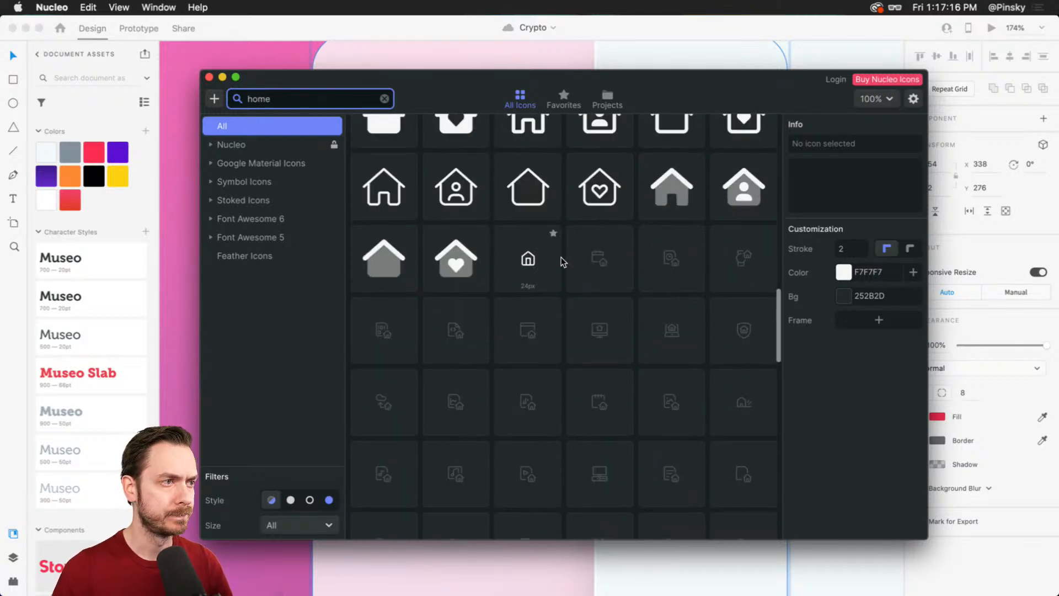
- Compare the home icons in the Font Awesome 6 and Symbol Icons sets, and copy the solid home-water icon from Symbol Icons
click(277, 220)
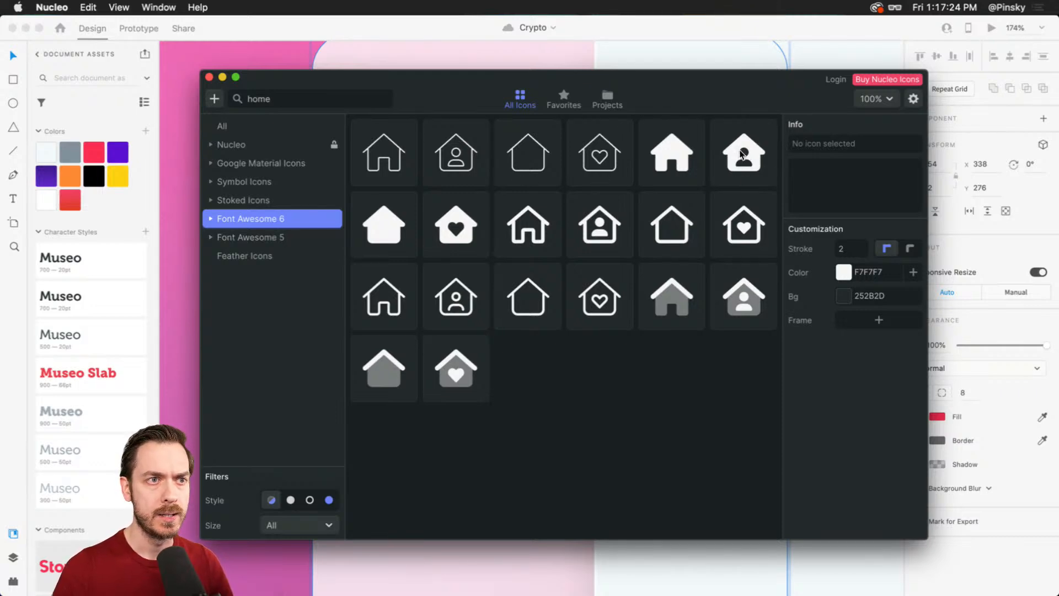
click(261, 183)
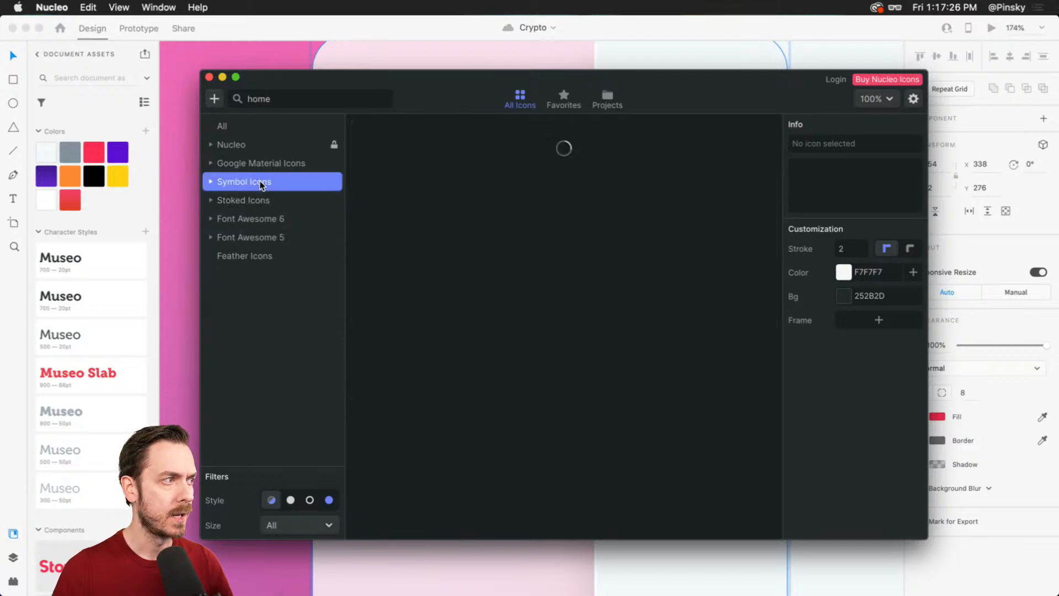
click(253, 199)
click(259, 182)
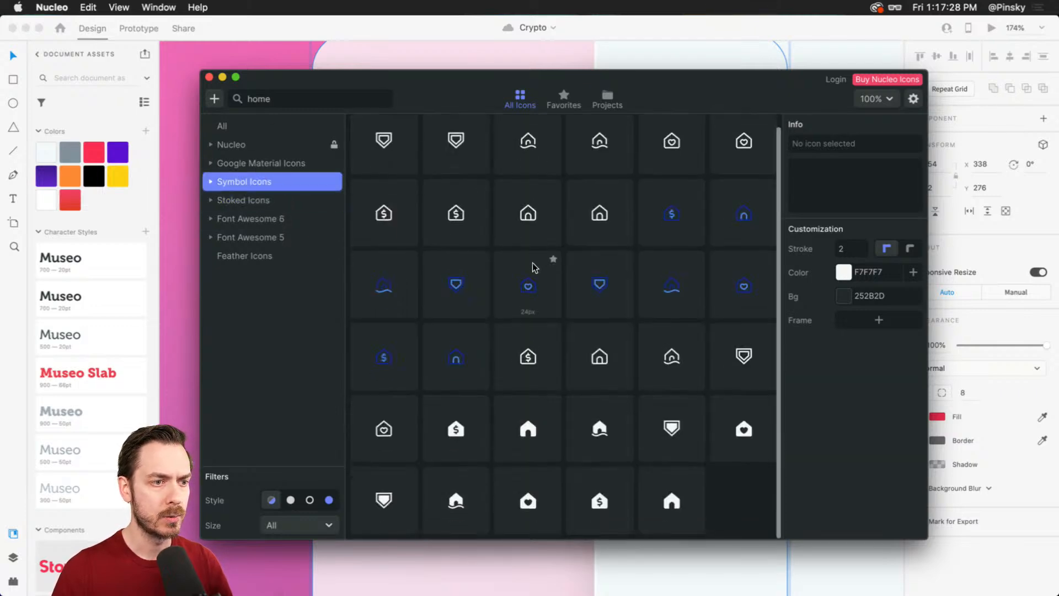
key(alt+super+8)
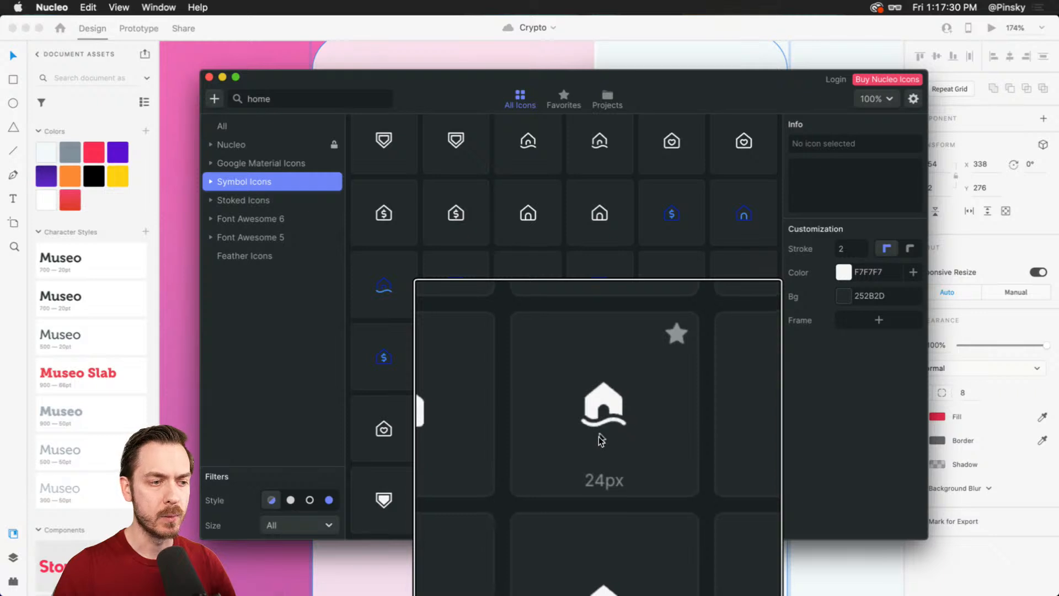
key(alt+super+8)
click(603, 434)
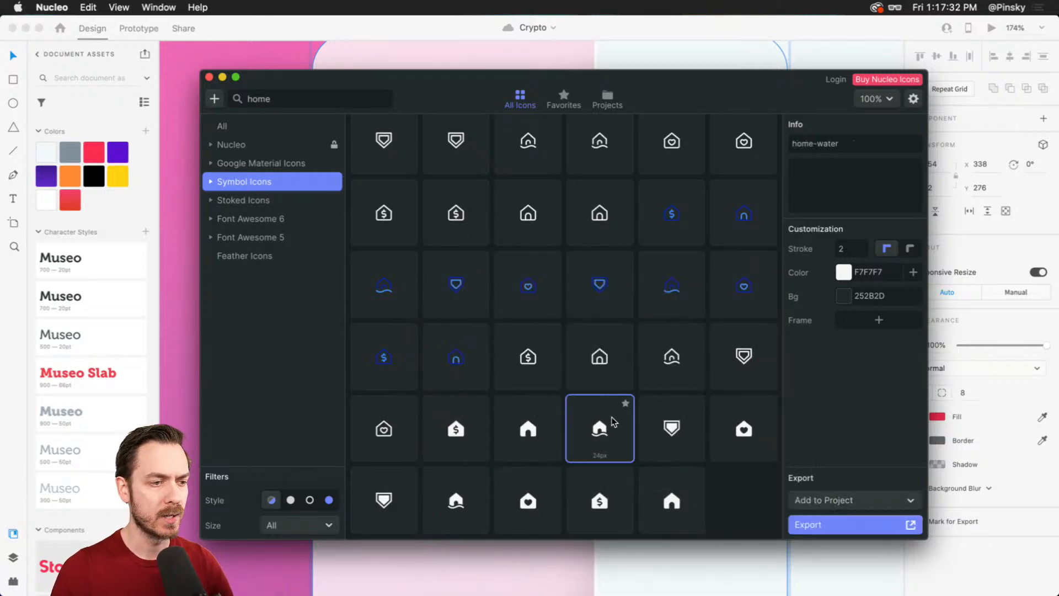
key(super+c)
- Return to Adobe XD, paste the home icon, and place it inside the red Active rectangle at X 354, Y 290
click(392, 35)
key(super+v)
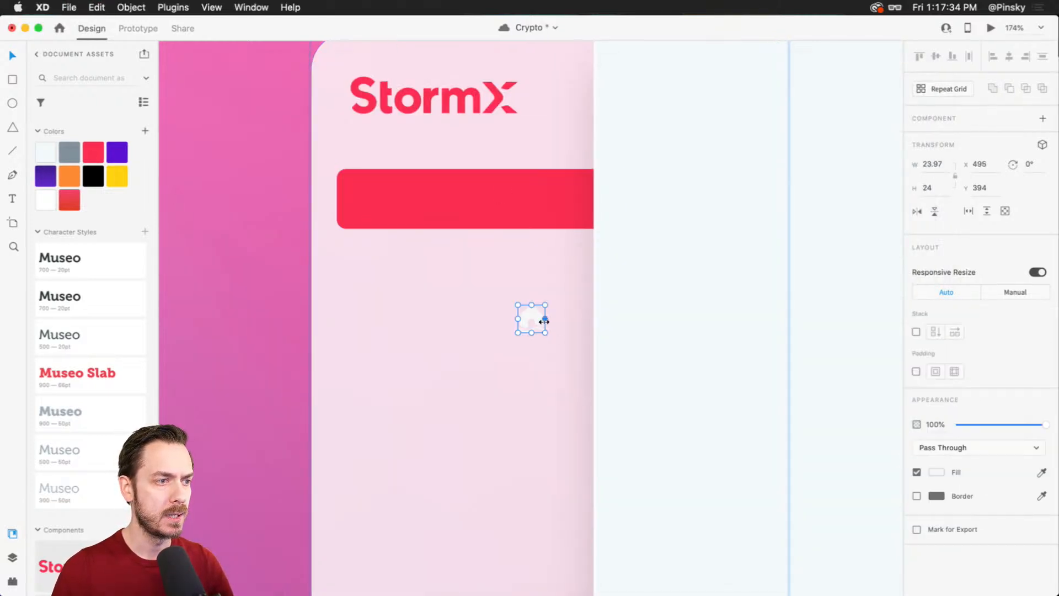
drag(535, 310, 374, 193)
- Add the text Home beside the home icon in the red rectangle and align it left
key(t)
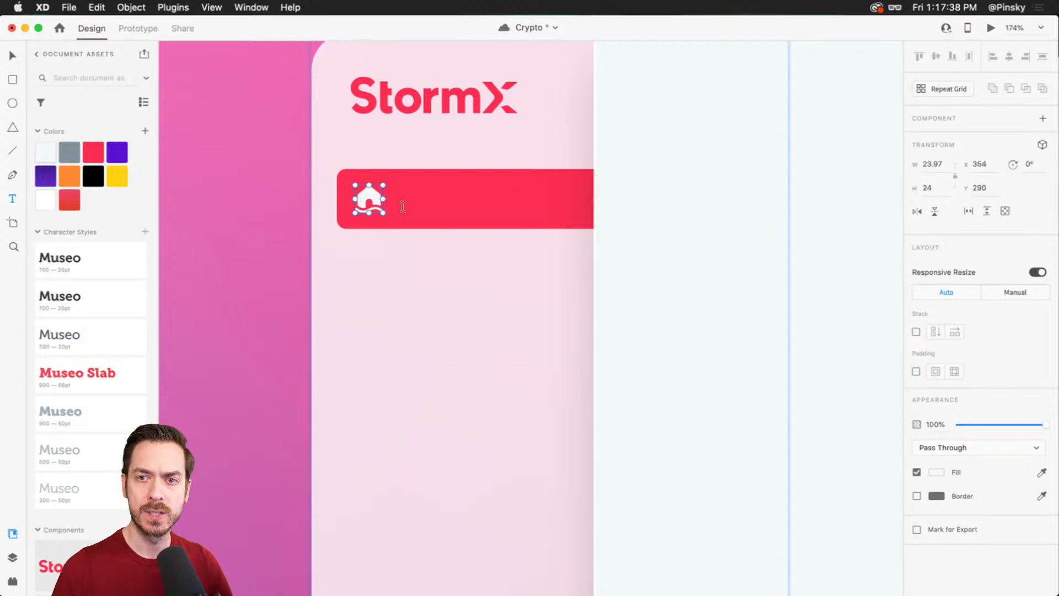
click(402, 207)
text(Home)
key(Escape)
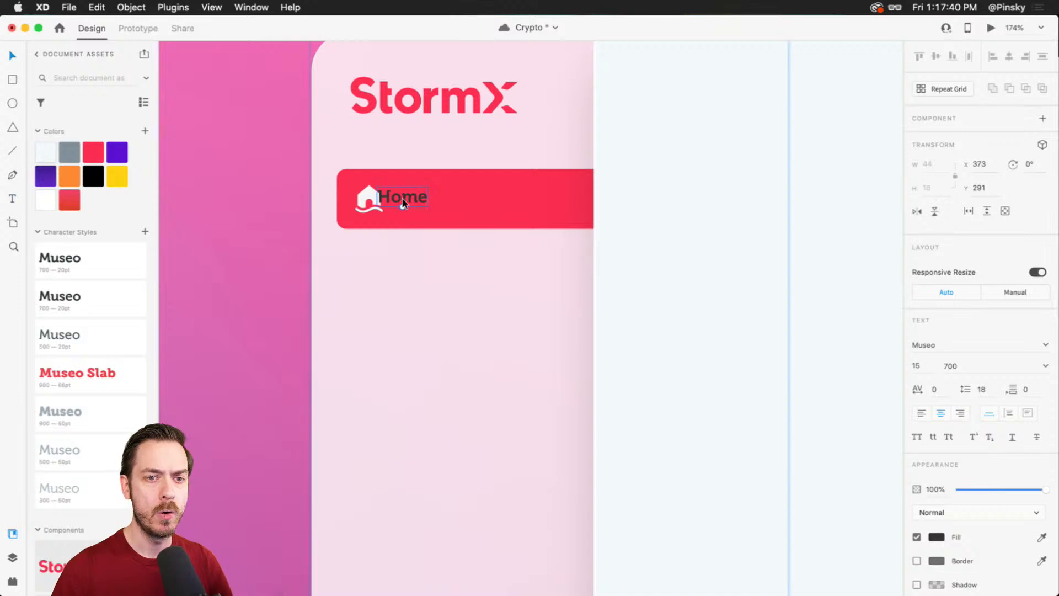
drag(409, 206, 417, 195)
click(921, 413)
- Fill the Home label with white (fff) and change its font to Josefin Sans
click(936, 537)
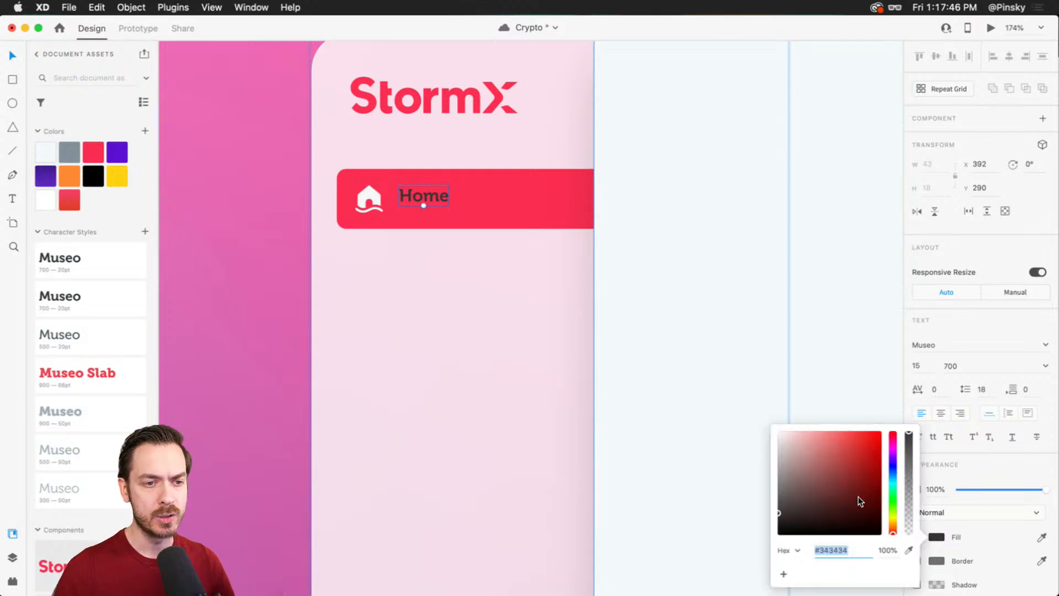
text(fff)
key(Return)
key(Escape)
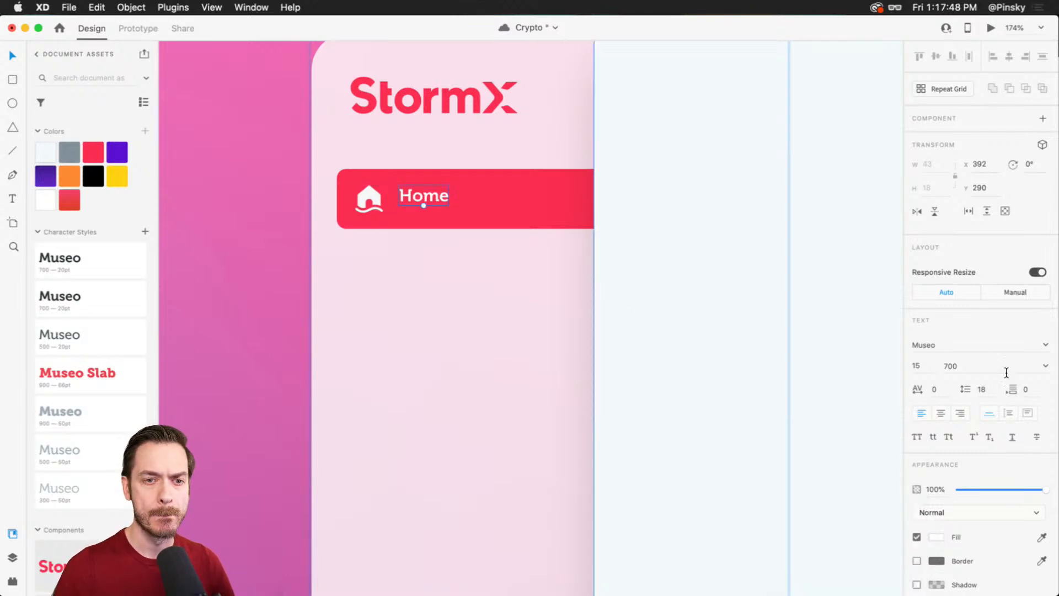
click(991, 355)
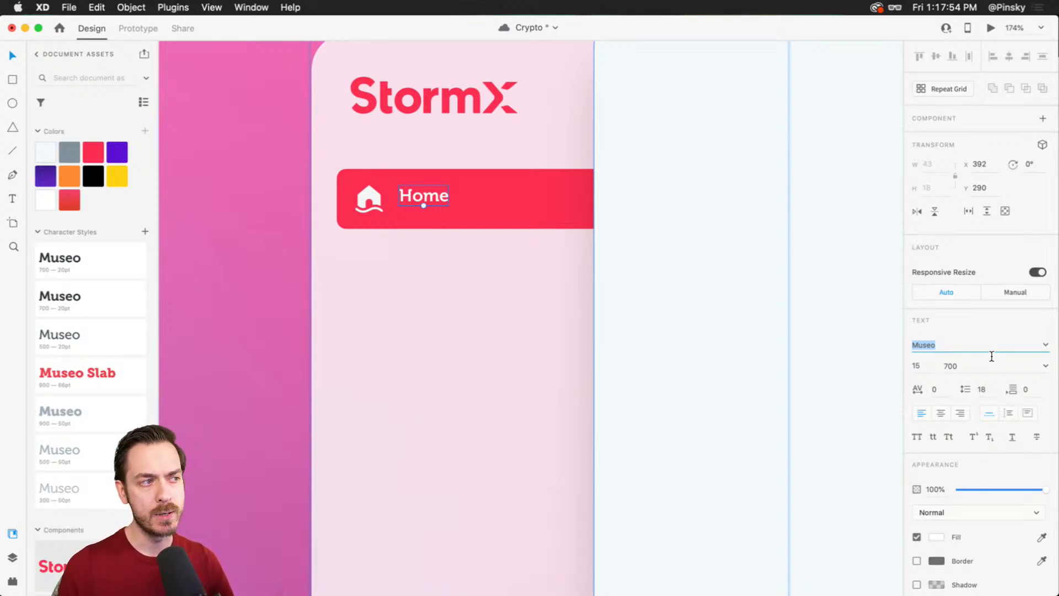
text(jos)
key(Return)
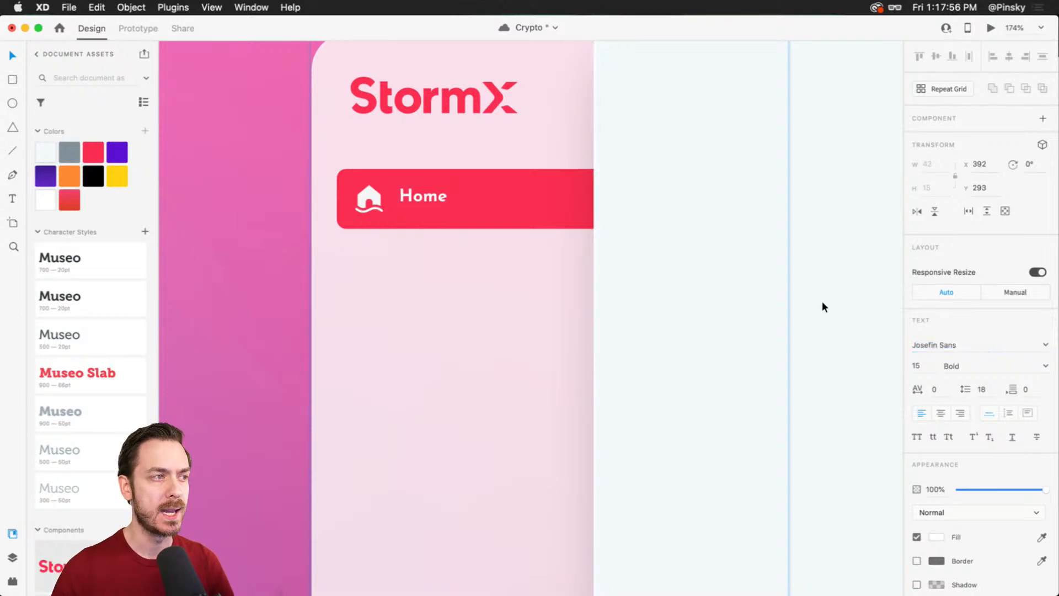
- Set the Home label's text size to 16, move it to X 394, Y 297, and save the document
scroll(408, 200, up, 5)
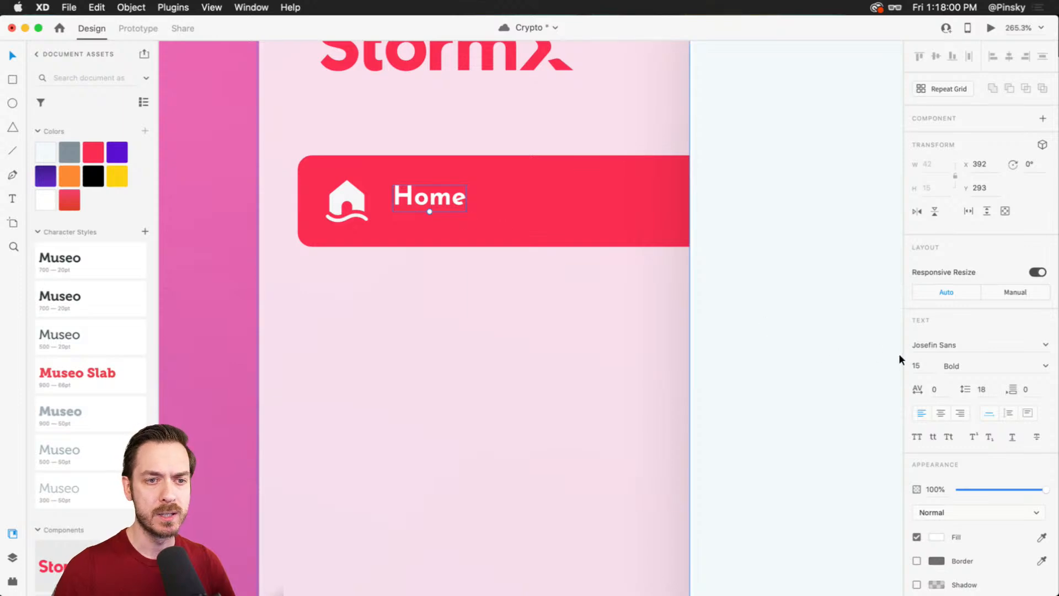
click(926, 372)
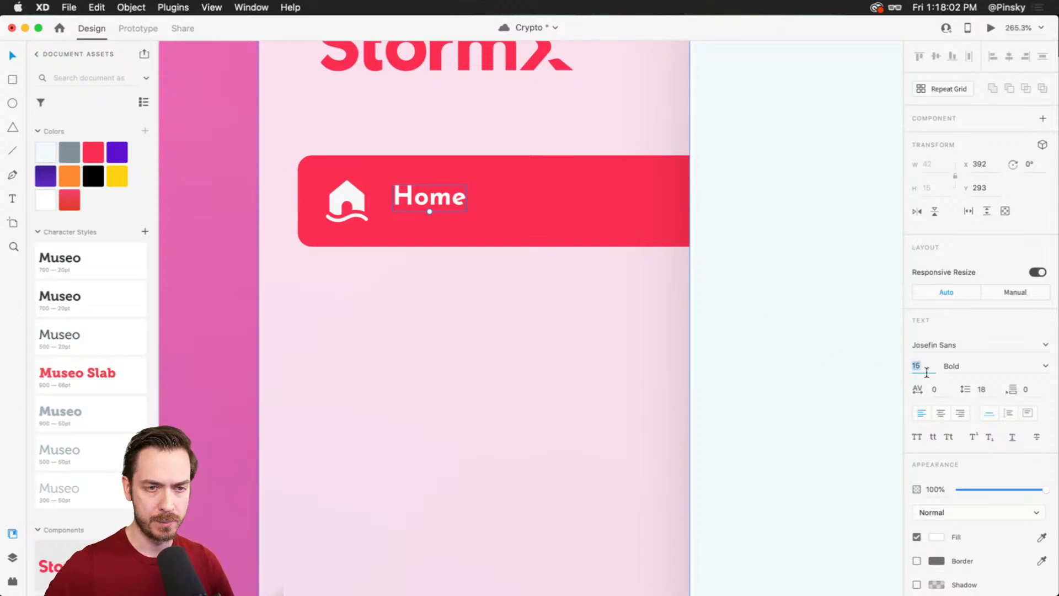
key(Up)
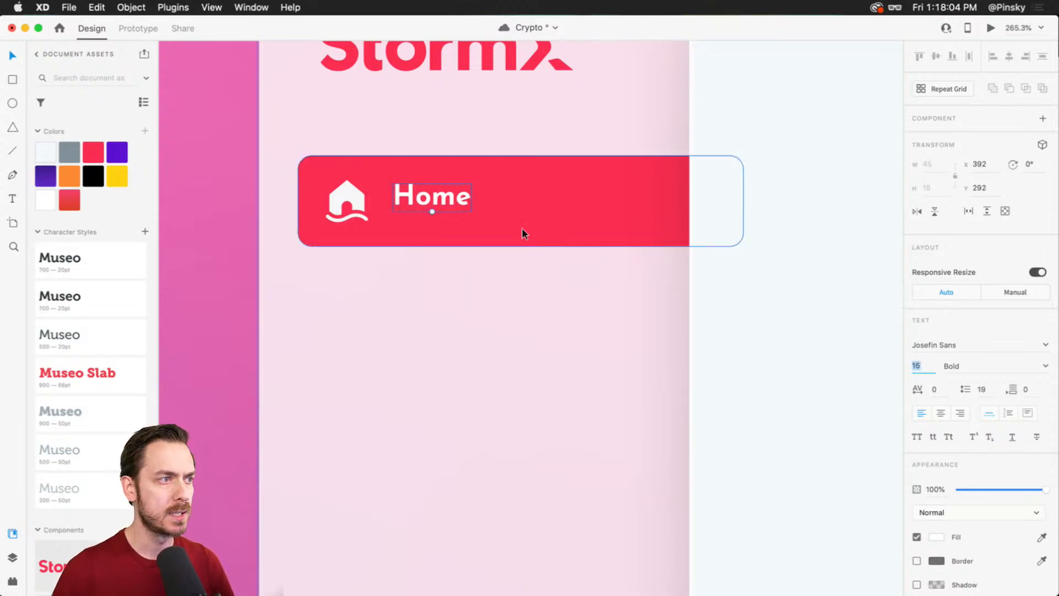
drag(422, 195, 425, 205)
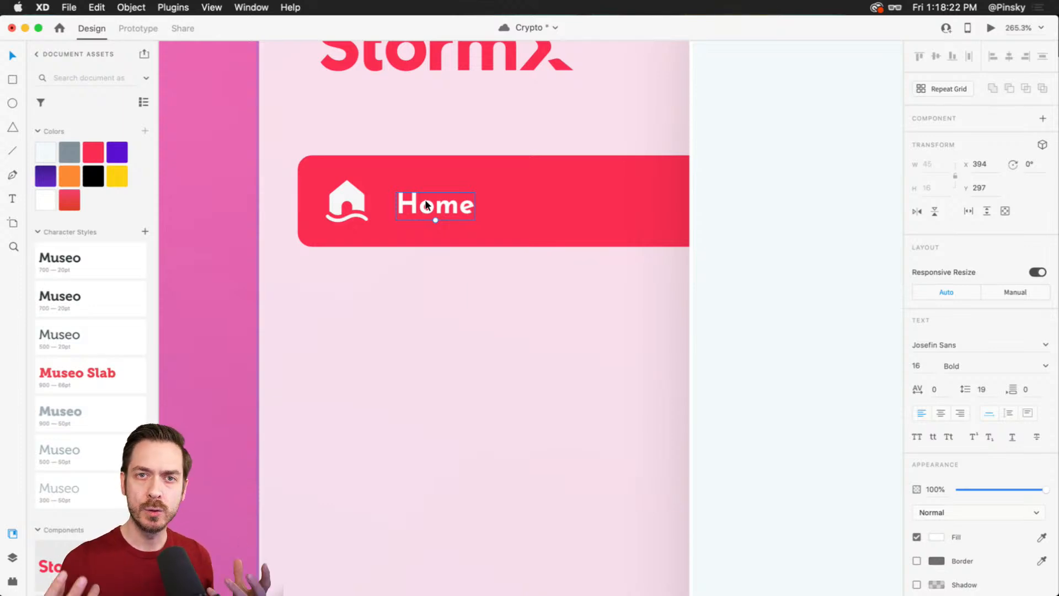
key(super+s)
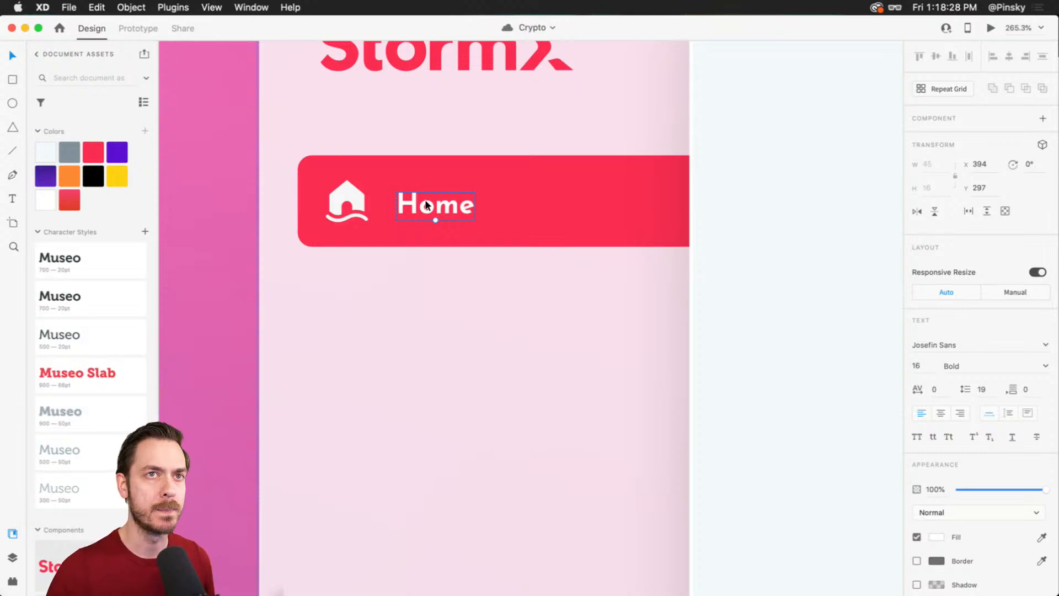
- Preview the screen to check the sizes of the home icon and label in the side menu, and close the preview
click(990, 28)
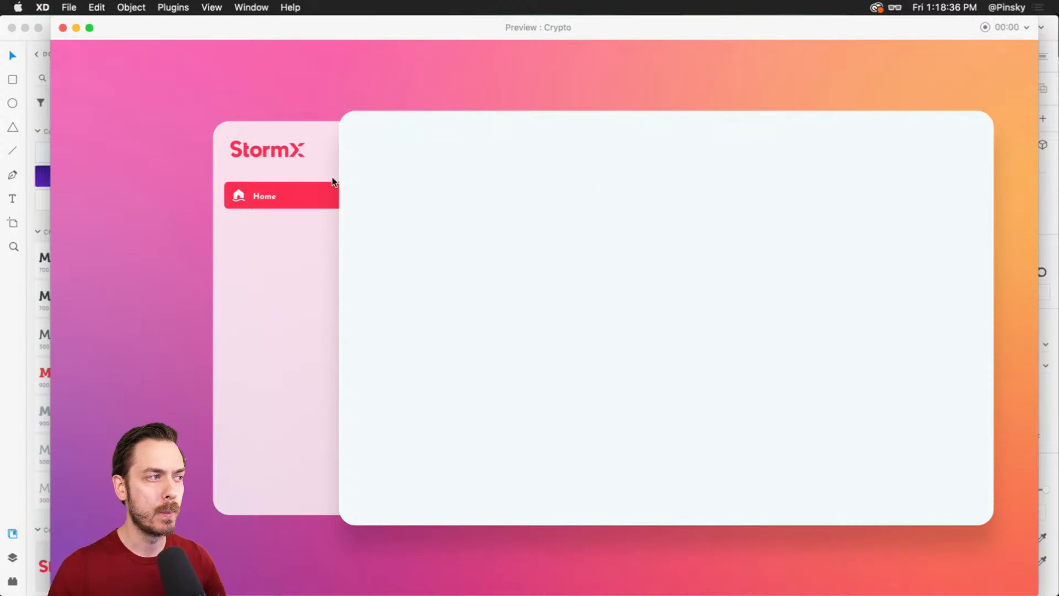
scroll(276, 197, down, 5)
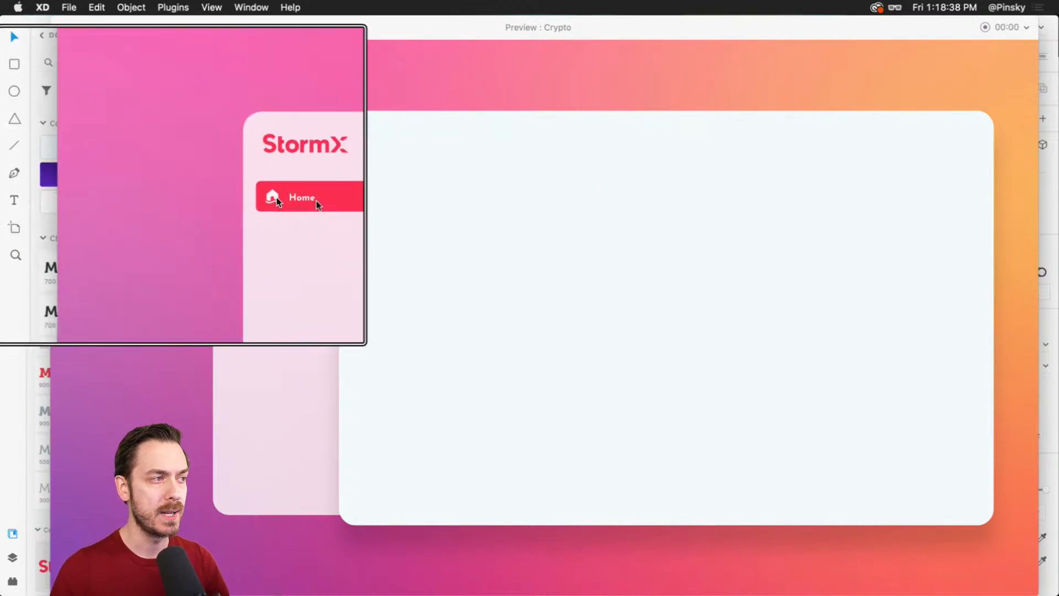
key(super+w)
- Scale the home icon proportionally to a width of 16, center it vertically in the red rectangle at X 355, and preview it
click(347, 201)
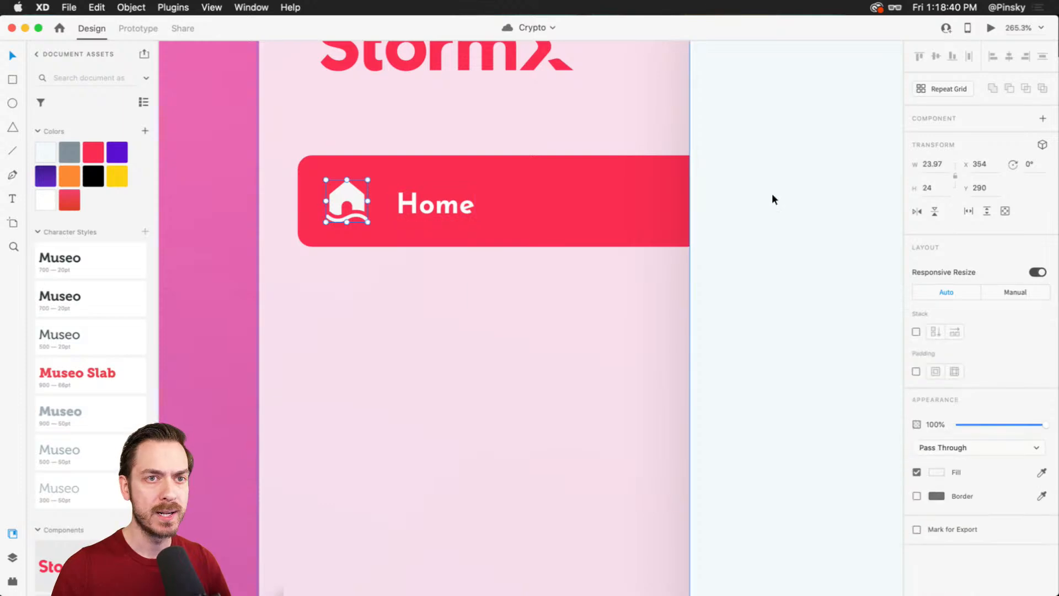
click(948, 173)
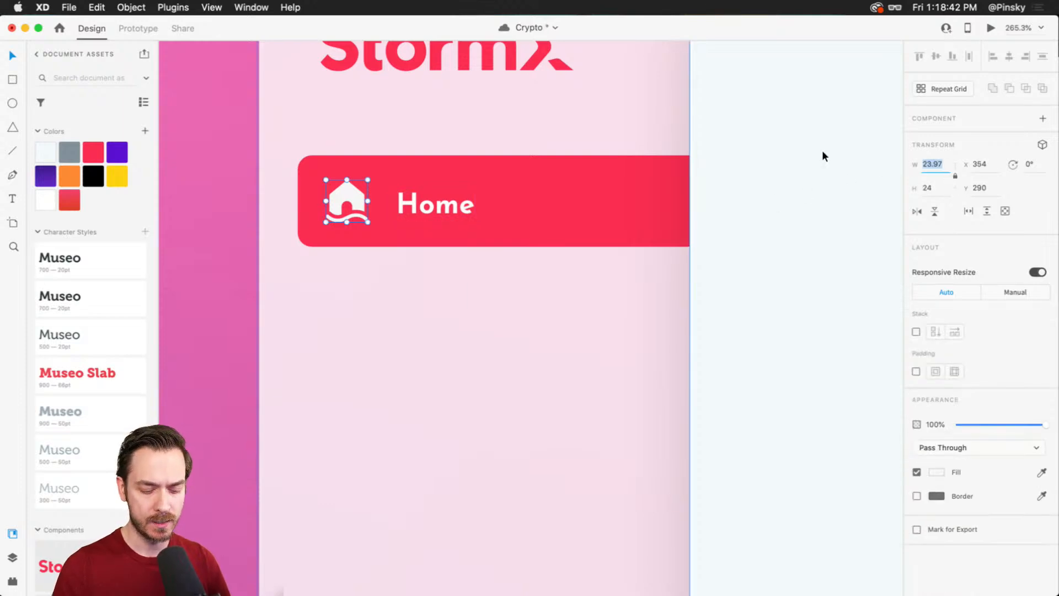
text(16)
key(Return)
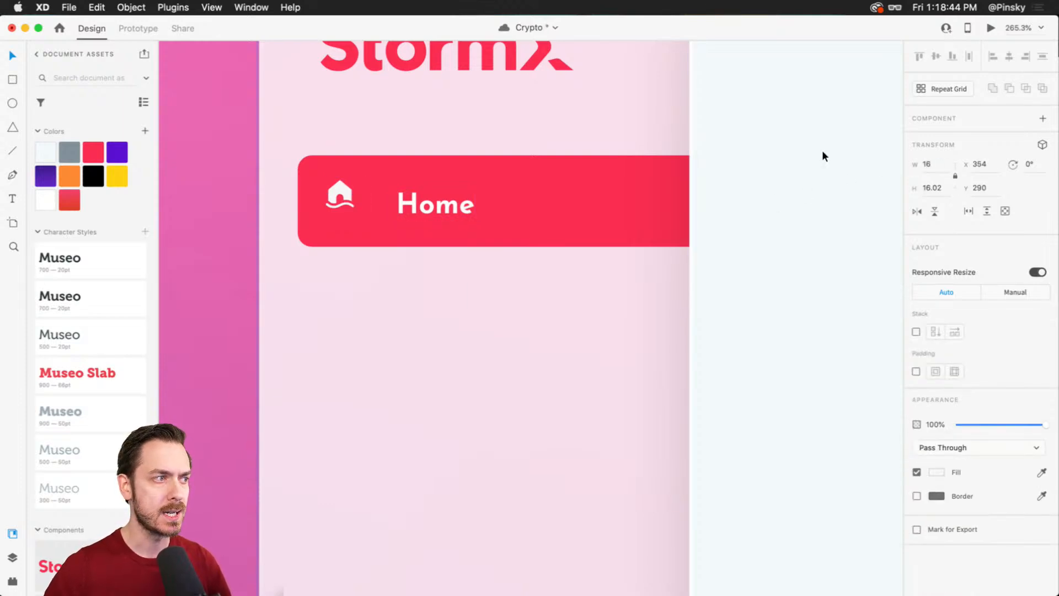
drag(346, 191, 350, 197)
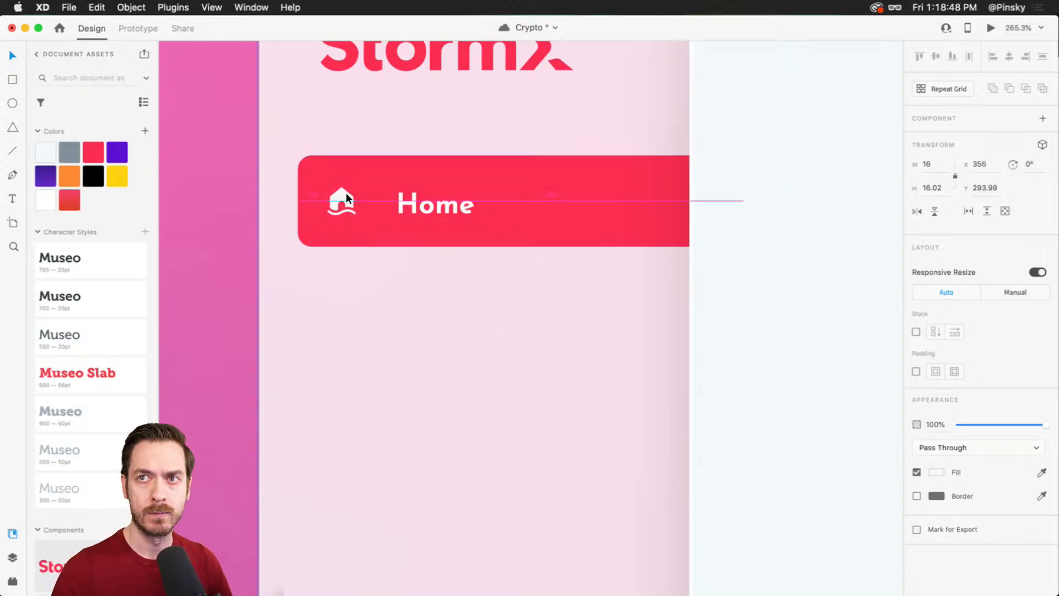
key(super+Return)
key(super+w)
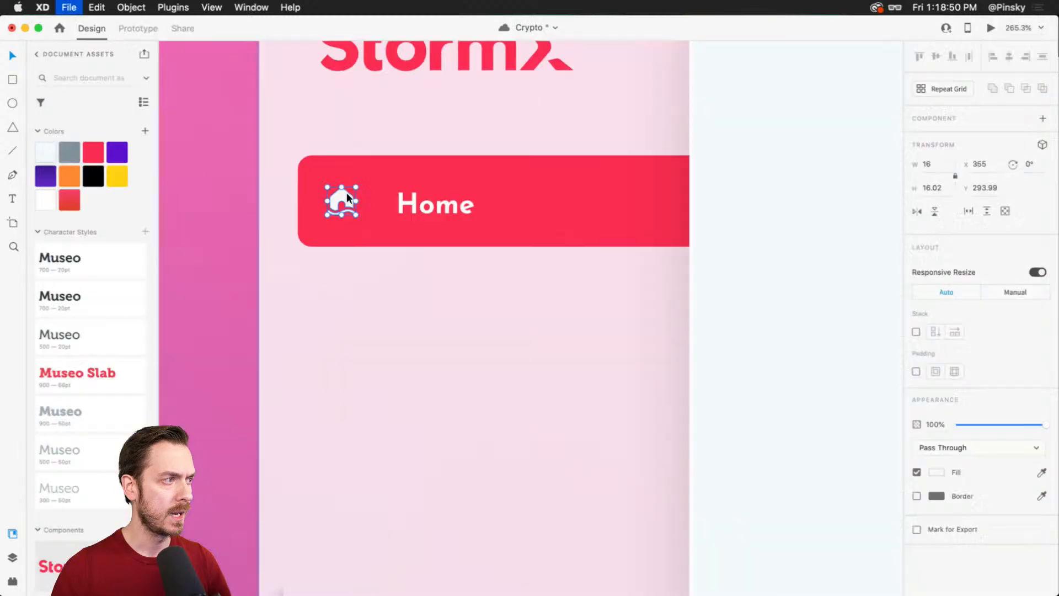
- Move the Home label closer to the home icon at X 385, Y 296, and check the spacing in the preview
click(396, 203)
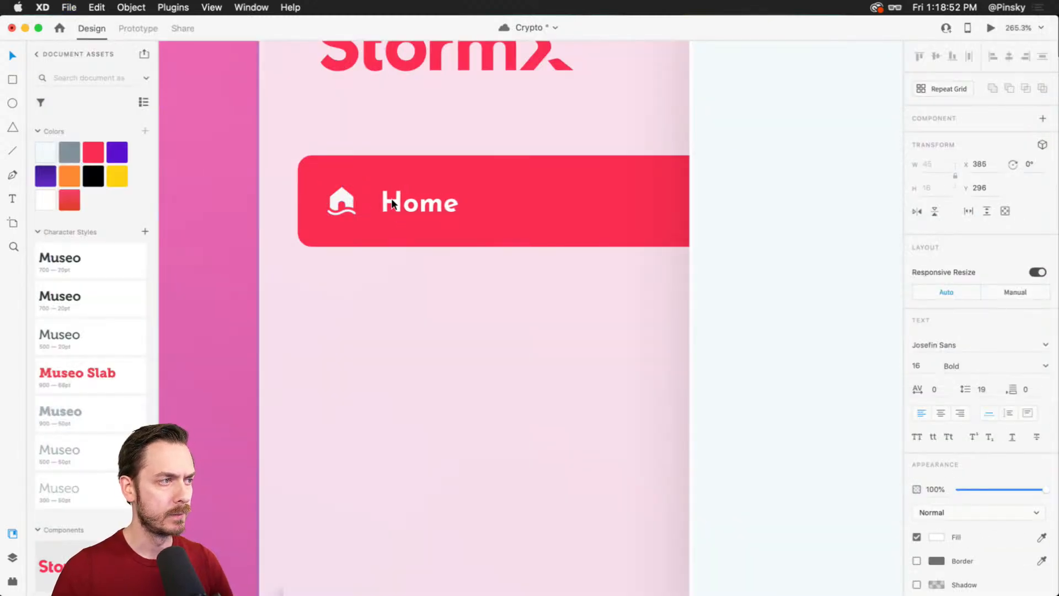
key(super+Return)
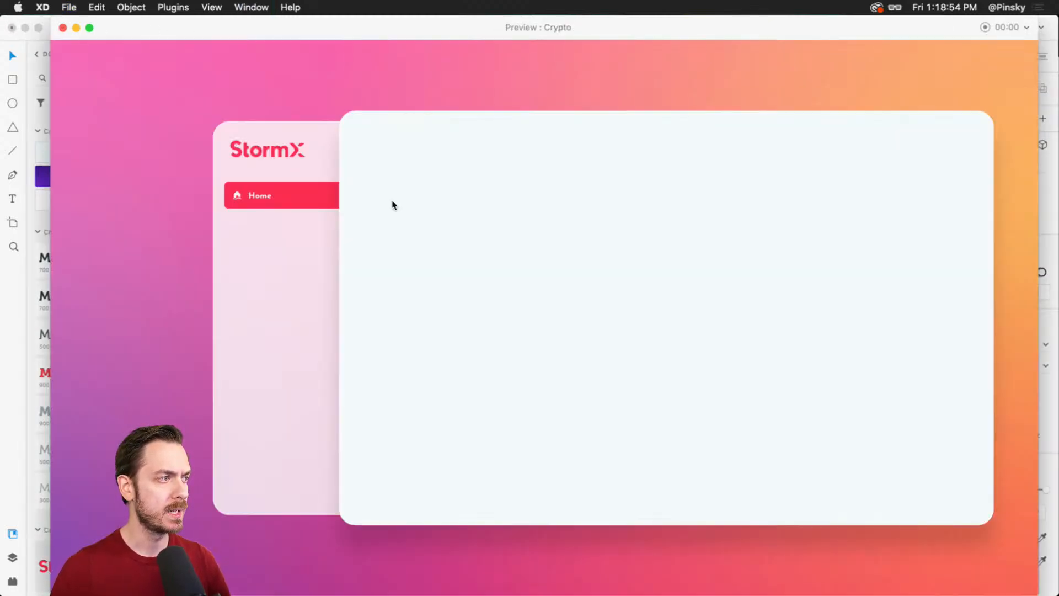
key(super+w)
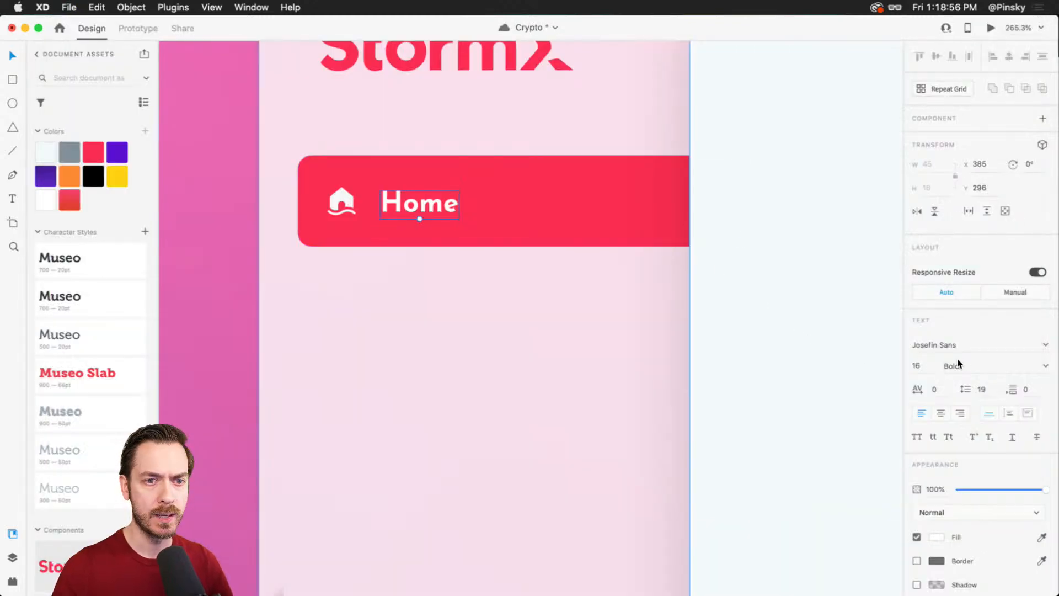
- Set the Home label's text size to 18, preview the screen, and position the label at X 385, Y 296
click(918, 368)
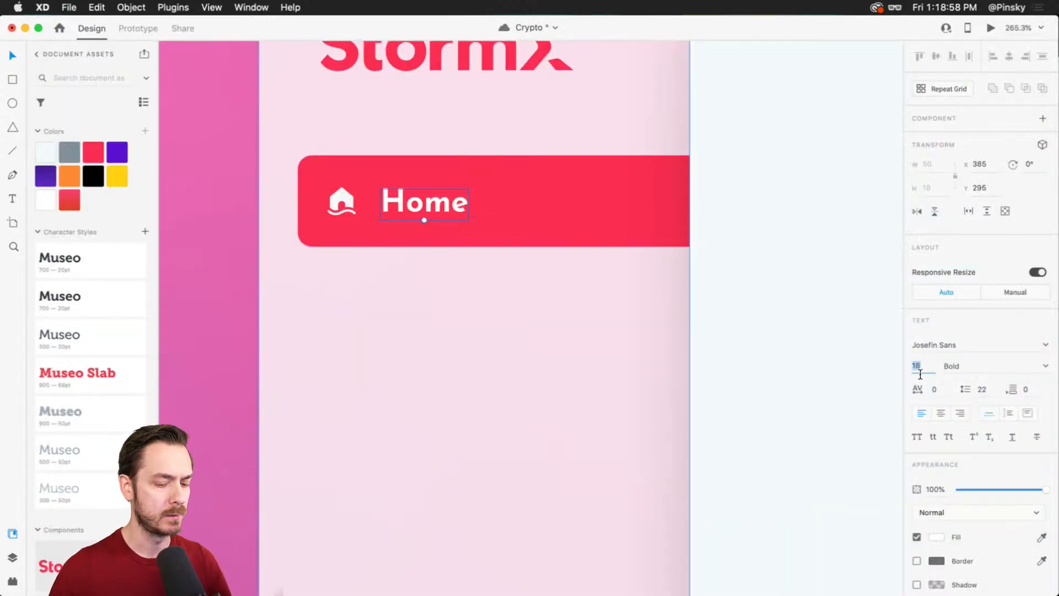
key(super+Return)
key(super+w)
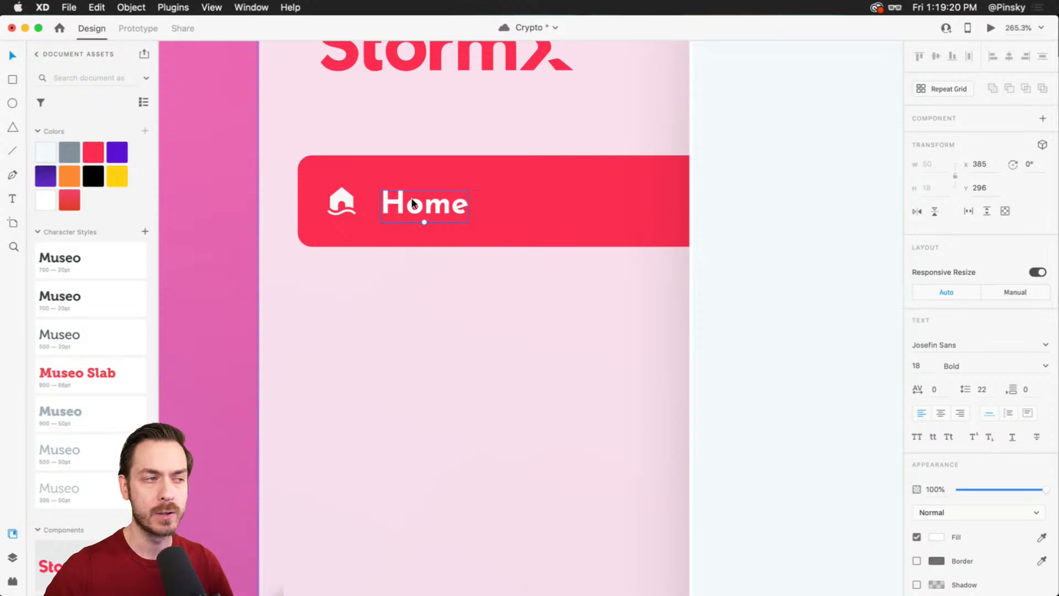
key(Right)
key(Left)
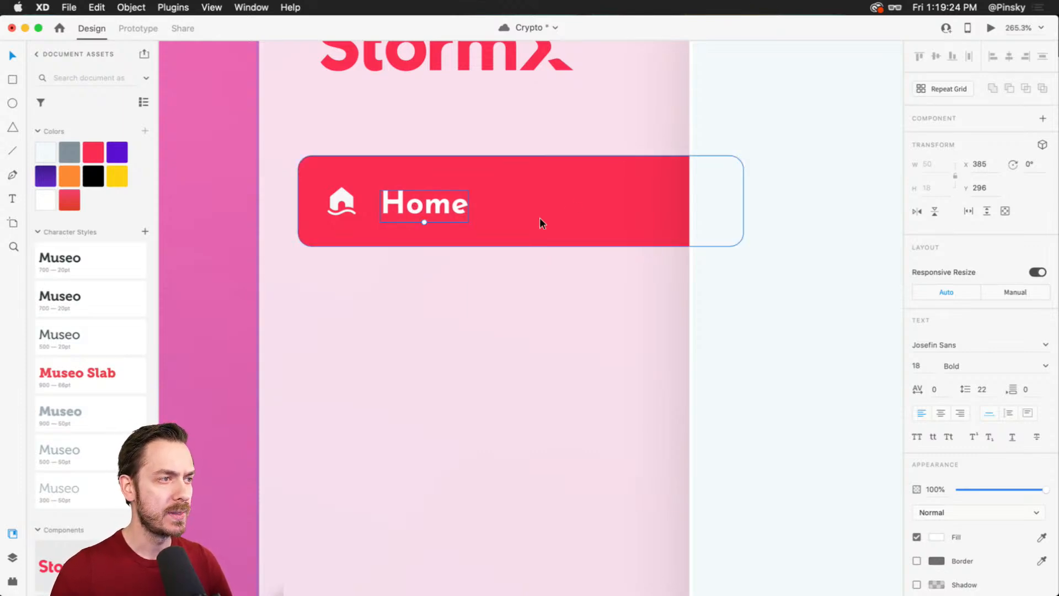
- Switch to Nucleo, search Symbol Icons for "shop", and pick the solid square shopping bag icon
scroll(435, 243, down, 5)
scroll(418, 256, down, 2)
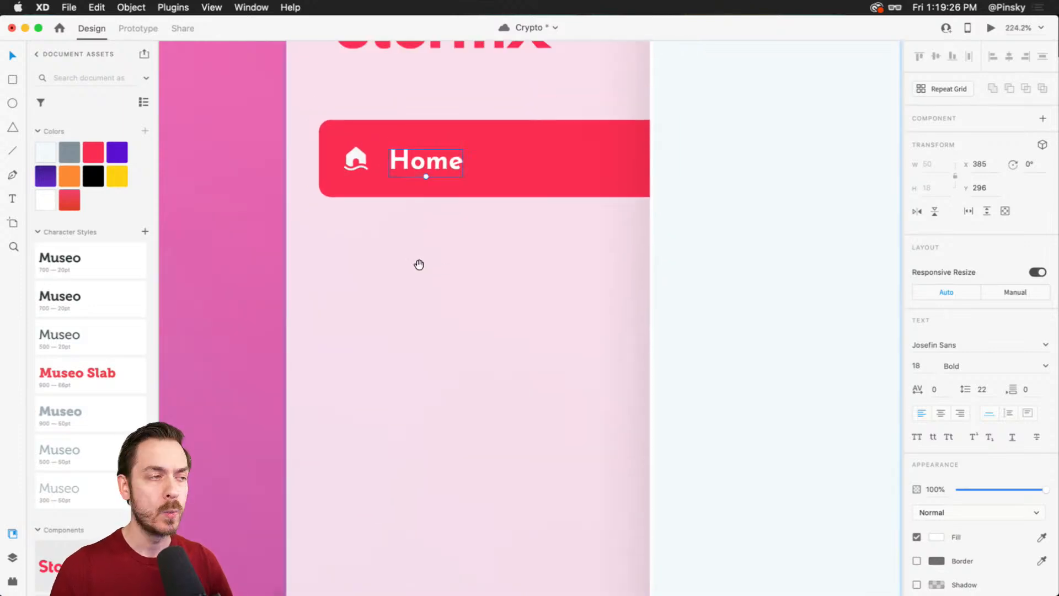
drag(419, 264, 415, 253)
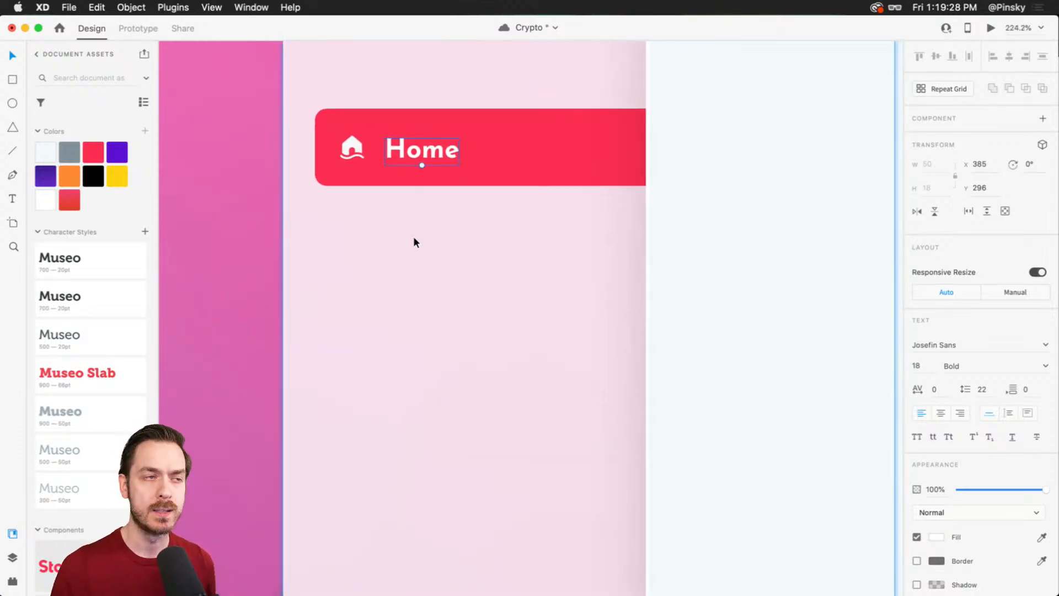
key(super+Tab)
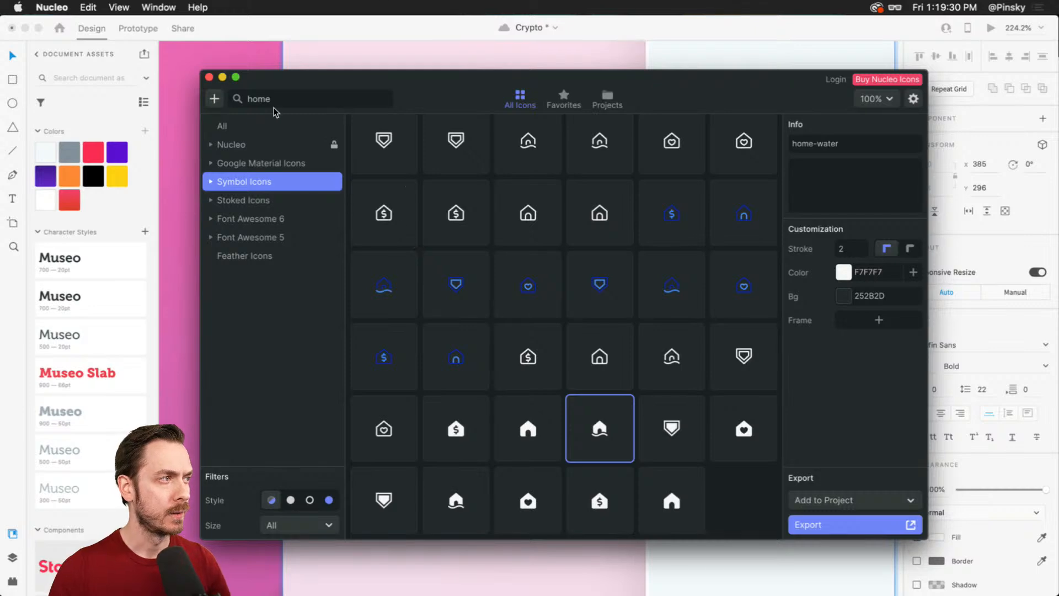
drag(277, 99, 239, 100)
text(shop)
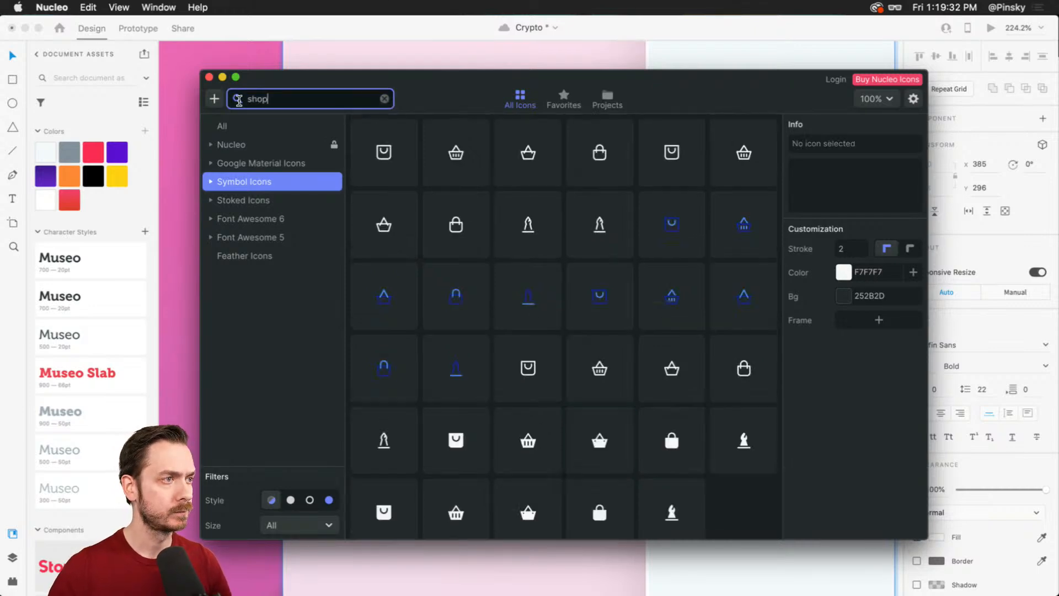
scroll(695, 287, down, 1)
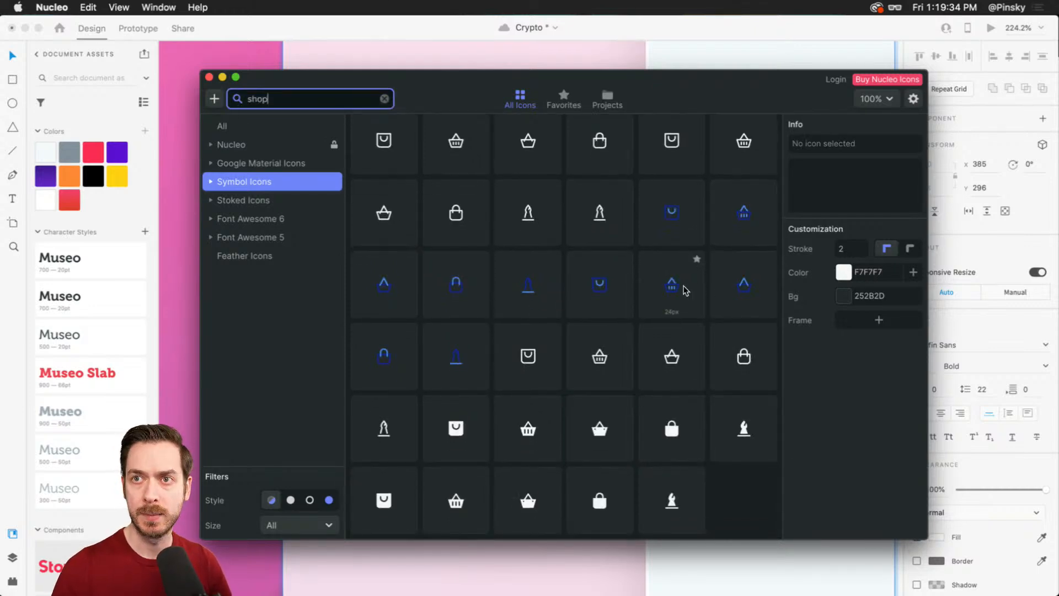
click(468, 431)
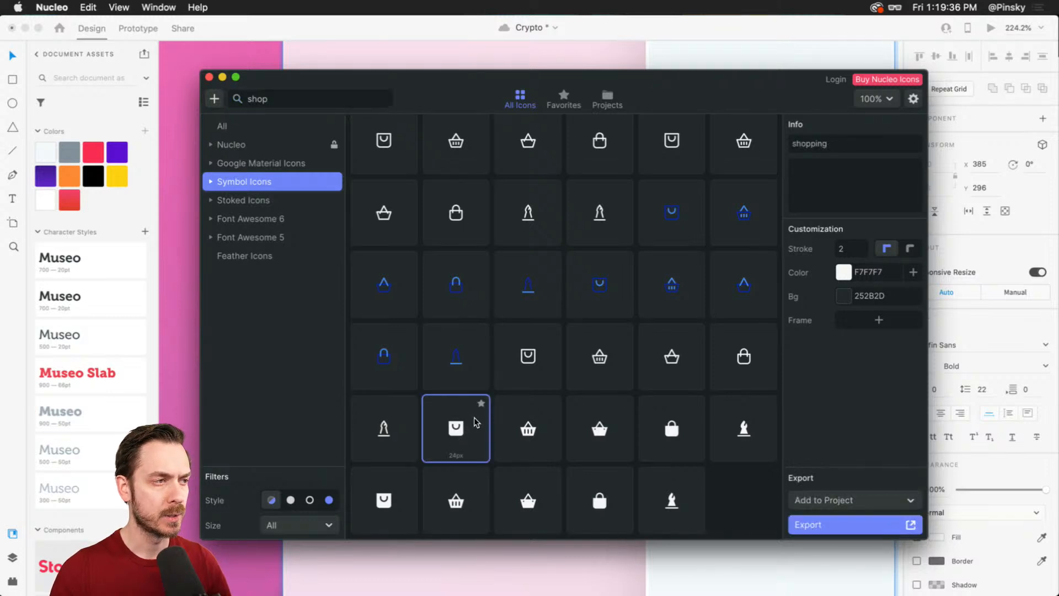
- Switch back to Adobe XD, paste the shopping bag icon below the Home item, and scale it proportionally to a width of 16
key(super+Tab)
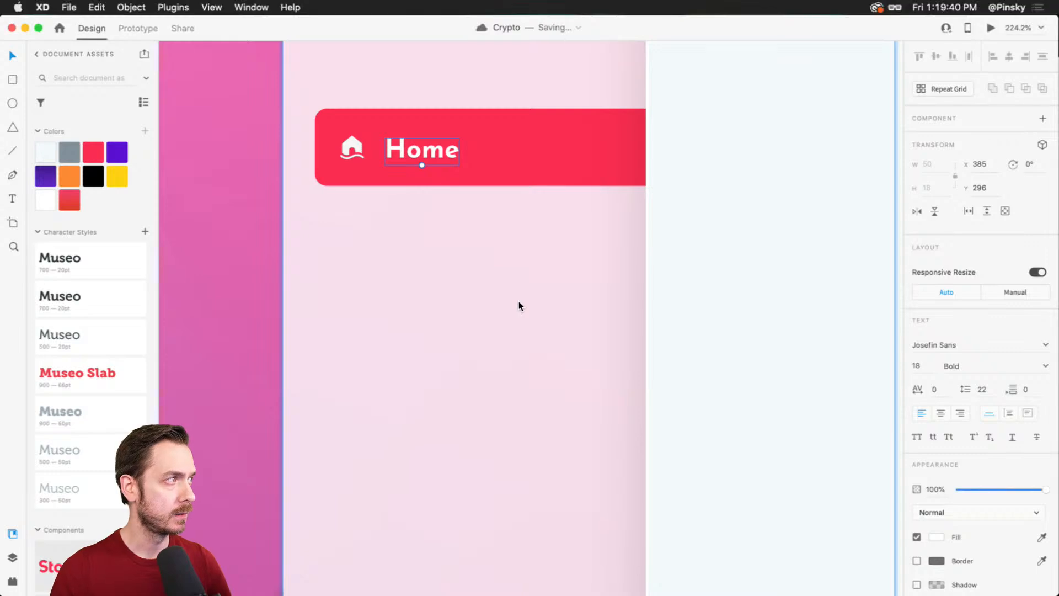
key(super+v)
drag(532, 325, 365, 286)
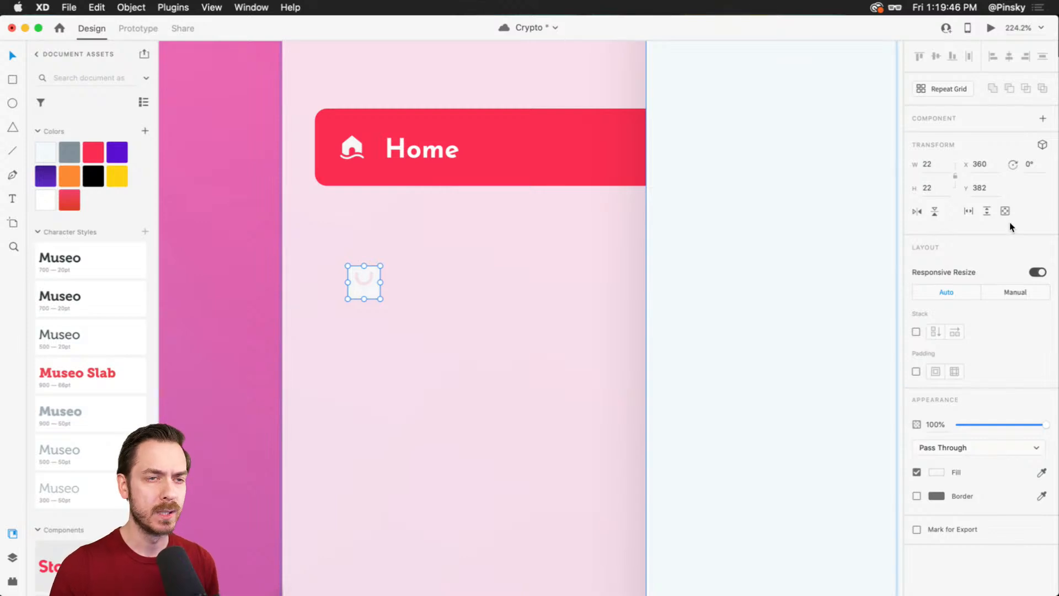
click(937, 165)
text(1)
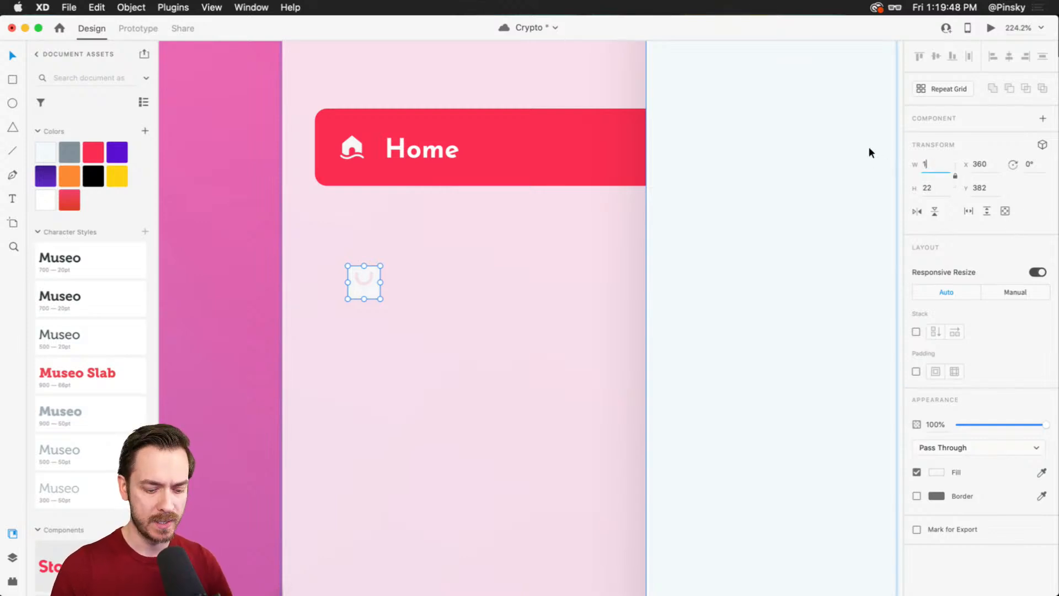
text(6)
key(Return)
- Add a vertical guide at the home icon's left edge and align the shopping bag icon to it at X 355
drag(584, 306, 811, 301)
scroll(717, 334, down, 3)
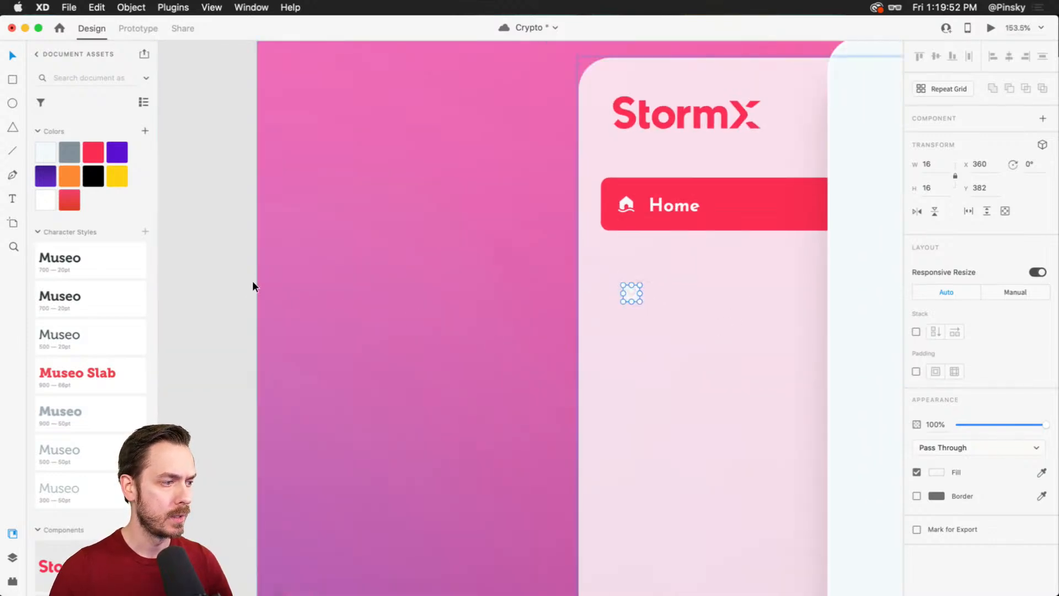
drag(253, 284, 618, 269)
drag(750, 324, 613, 307)
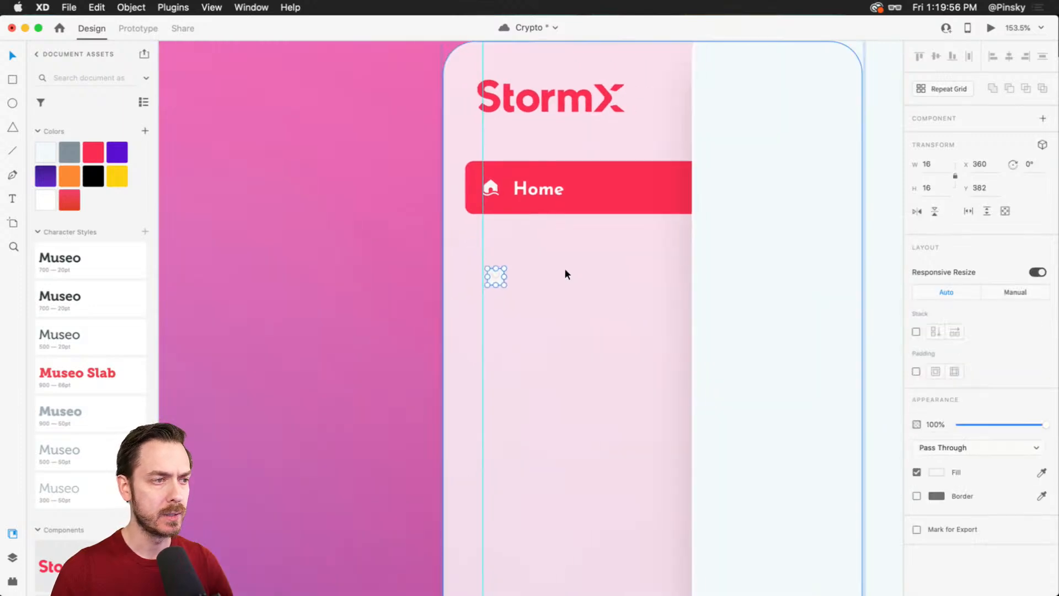
scroll(470, 285, up, 3)
scroll(470, 347, down, 5)
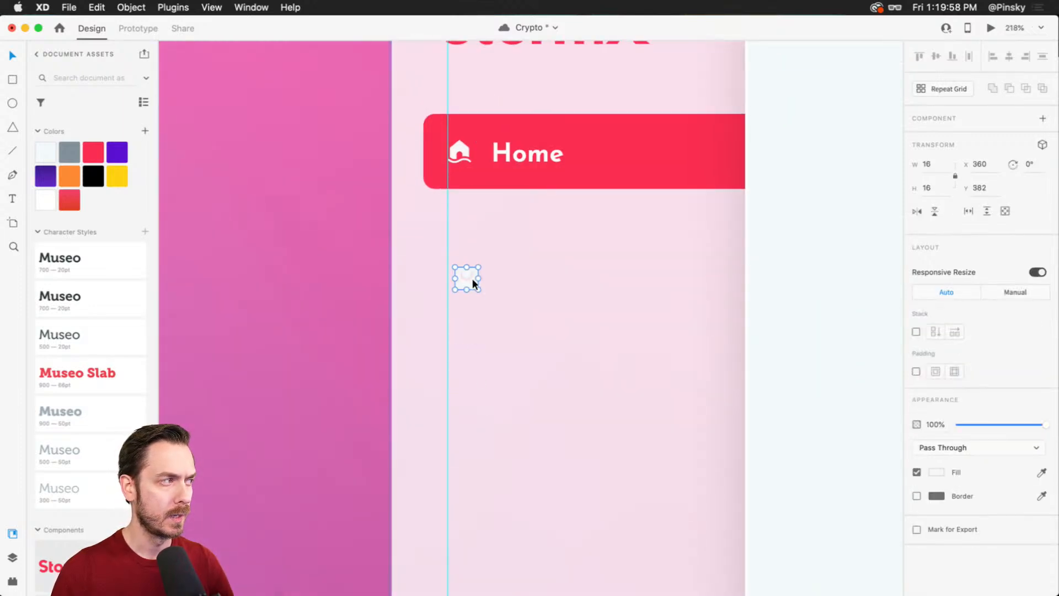
drag(473, 278, 461, 276)
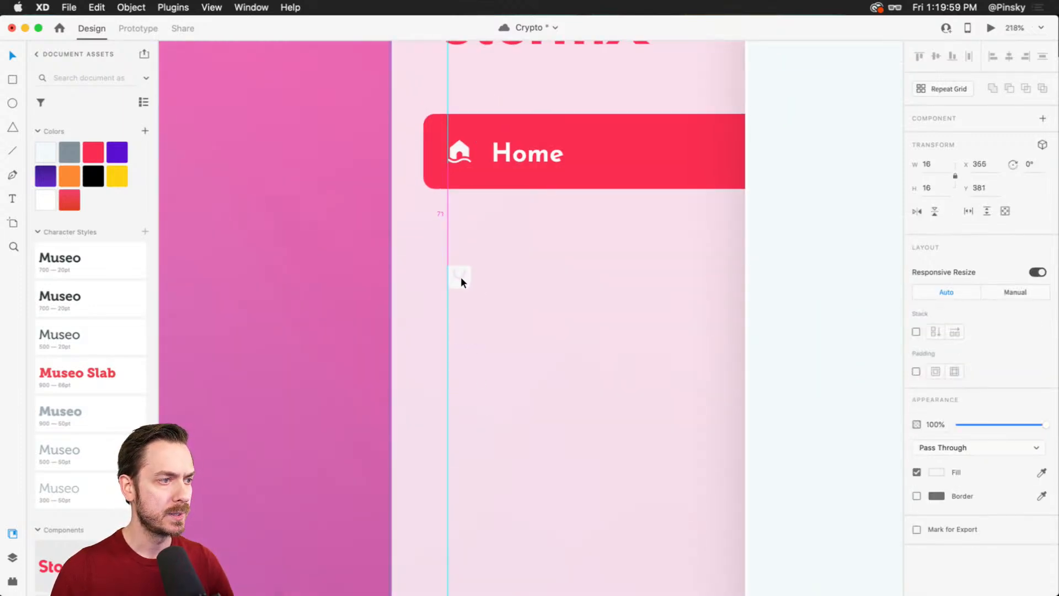
- Change the shopping bag icon's fill to a muted slate blue-gray
click(934, 473)
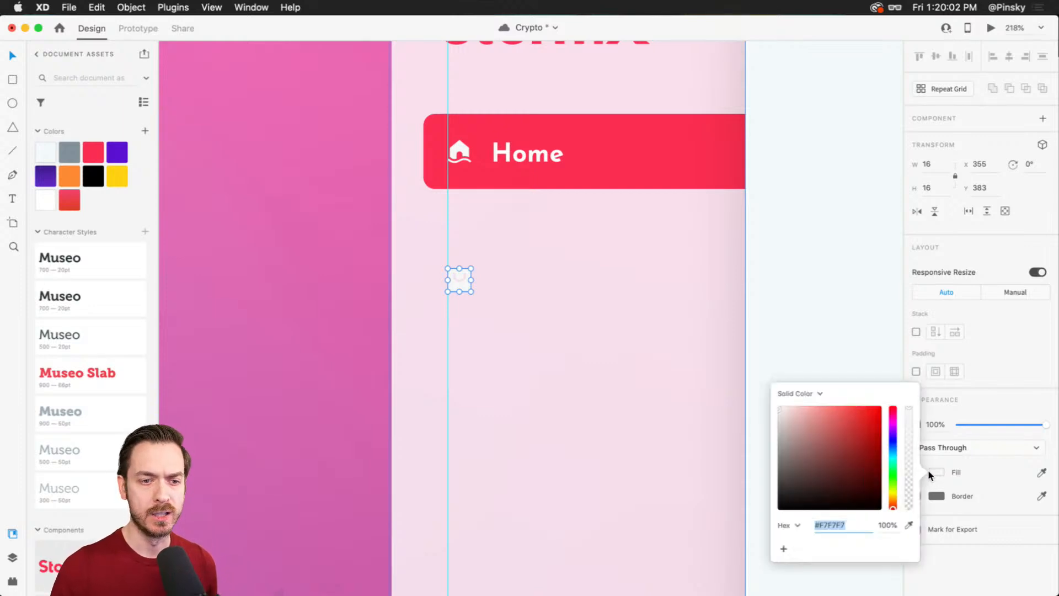
click(893, 447)
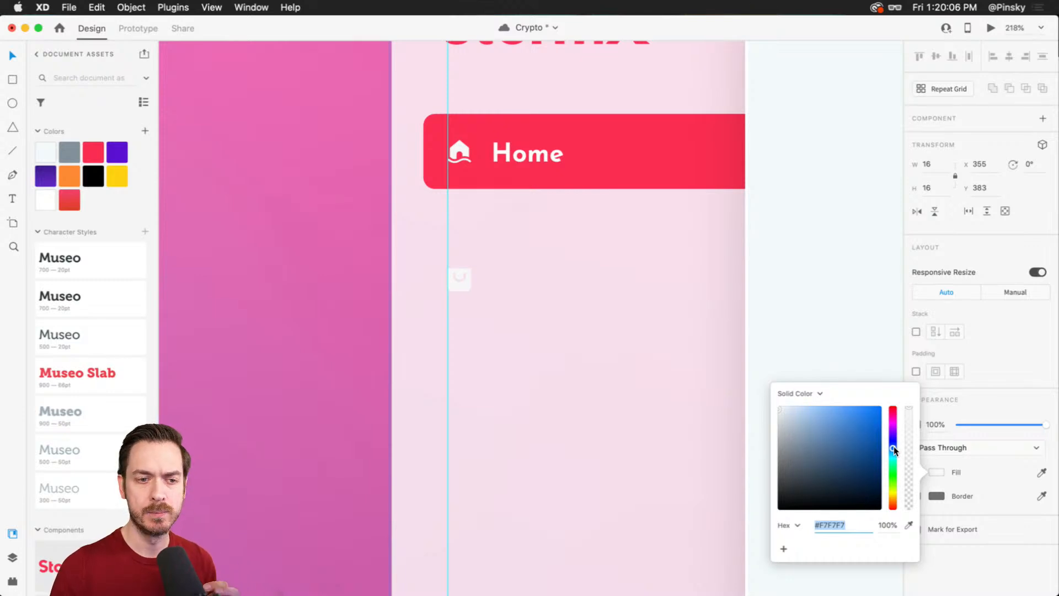
mouse_move(786, 426)
mouse_down()
mouse_move(783, 441)
mouse_move(798, 424)
mouse_move(786, 422)
mouse_up()
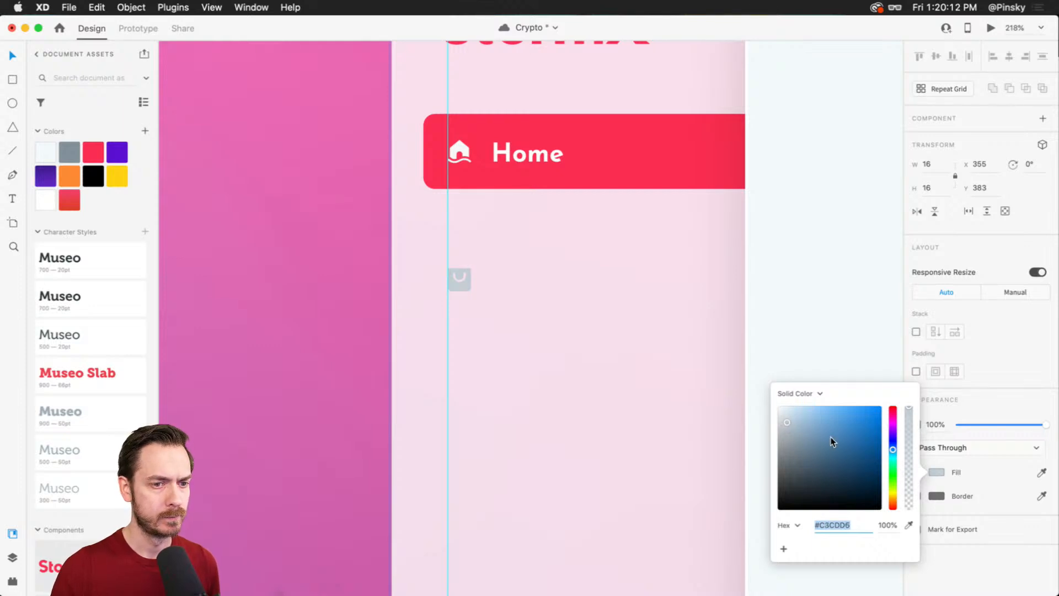
drag(893, 449, 894, 447)
drag(785, 425, 790, 435)
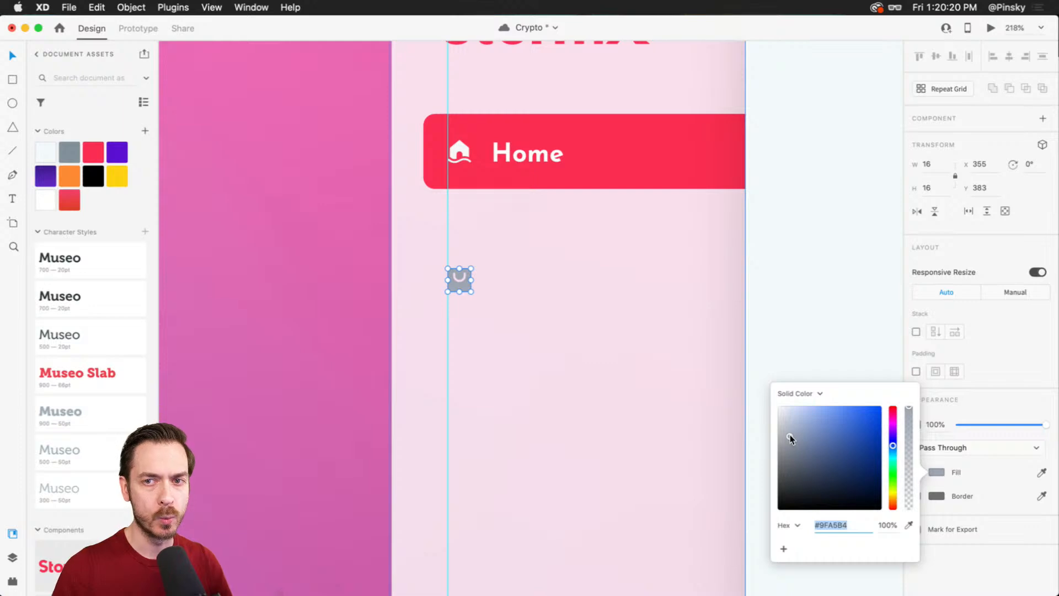
click(985, 241)
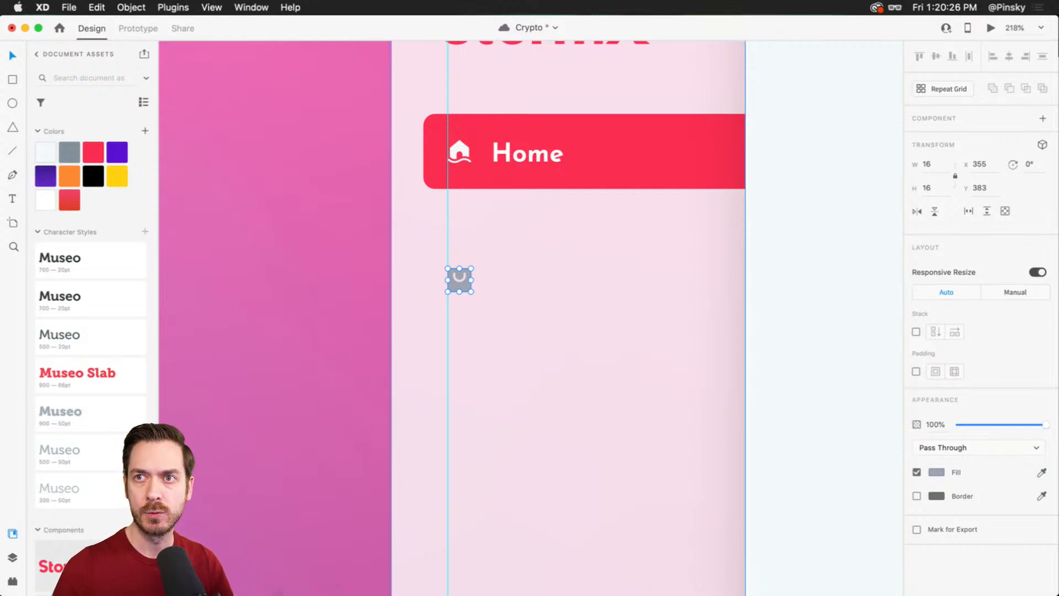
click(466, 279)
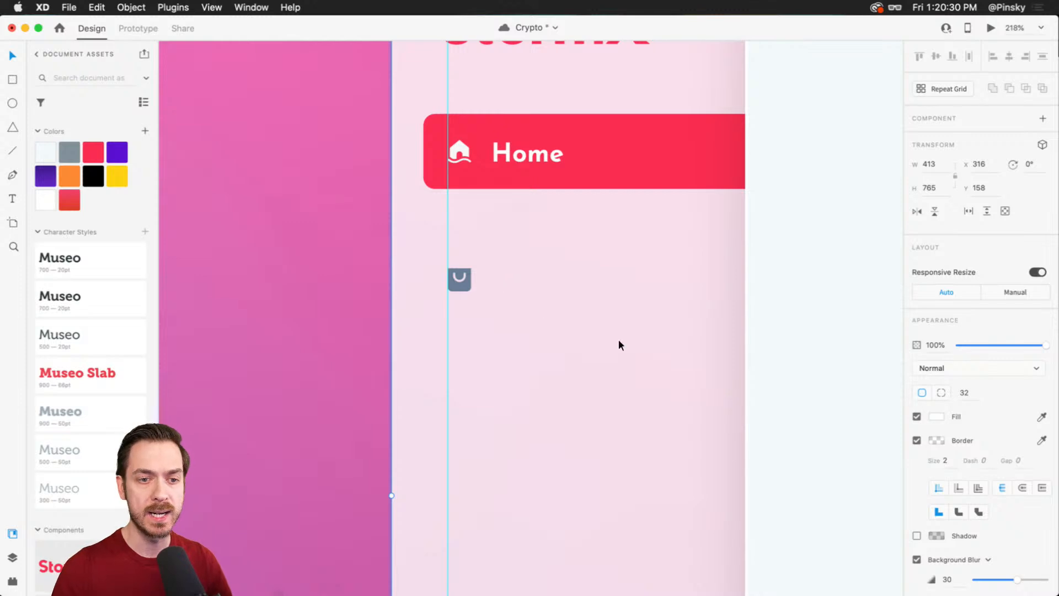
- Add the text label "Shop" beside the shopping bag icon and fill it with the icon's sampled color
double_click(468, 280)
key(t)
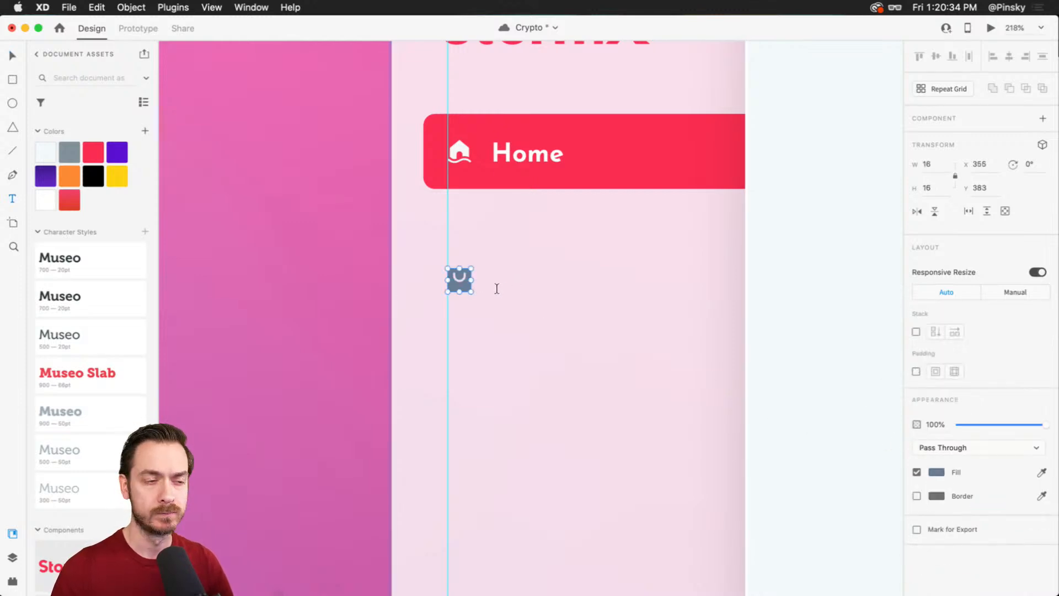
click(496, 288)
text(Shop)
key(Escape)
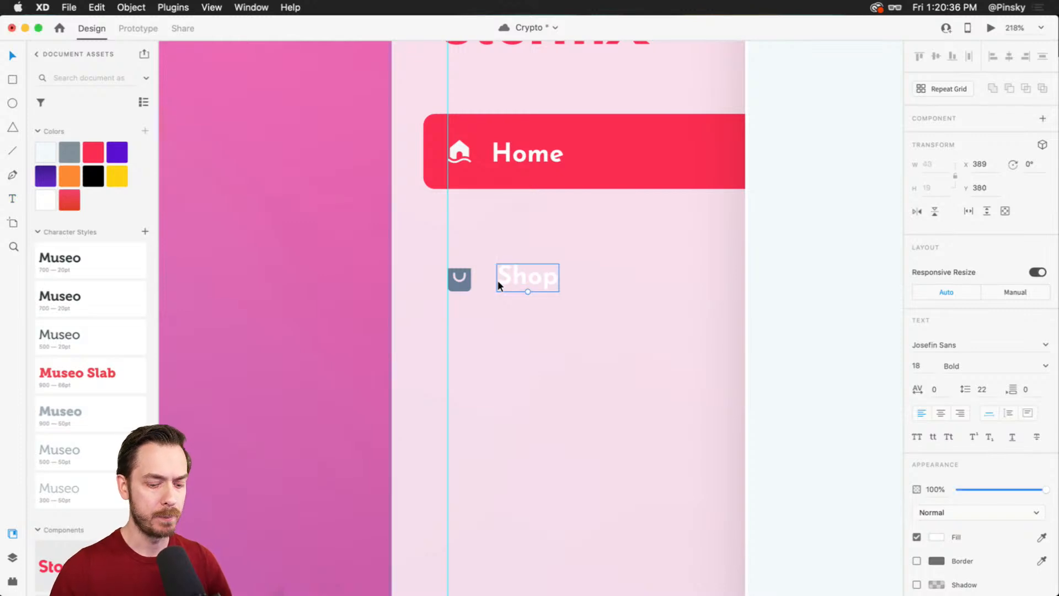
key(i)
click(465, 283)
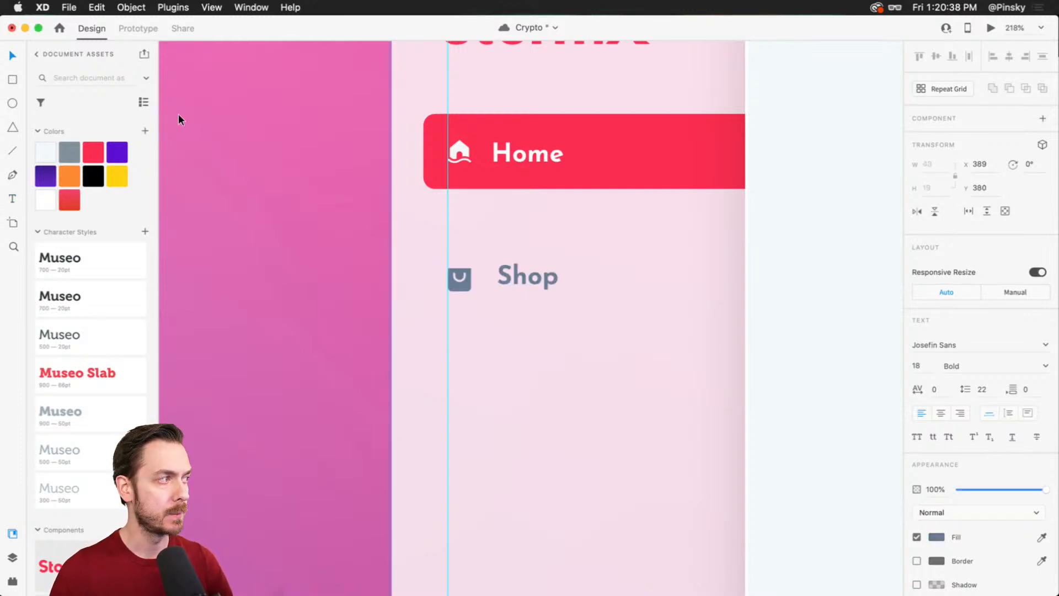
- Save the Shop label's blue-gray fill and its Josefin Sans Bold 18 character style to the document assets
click(145, 131)
scroll(49, 144, down, 1)
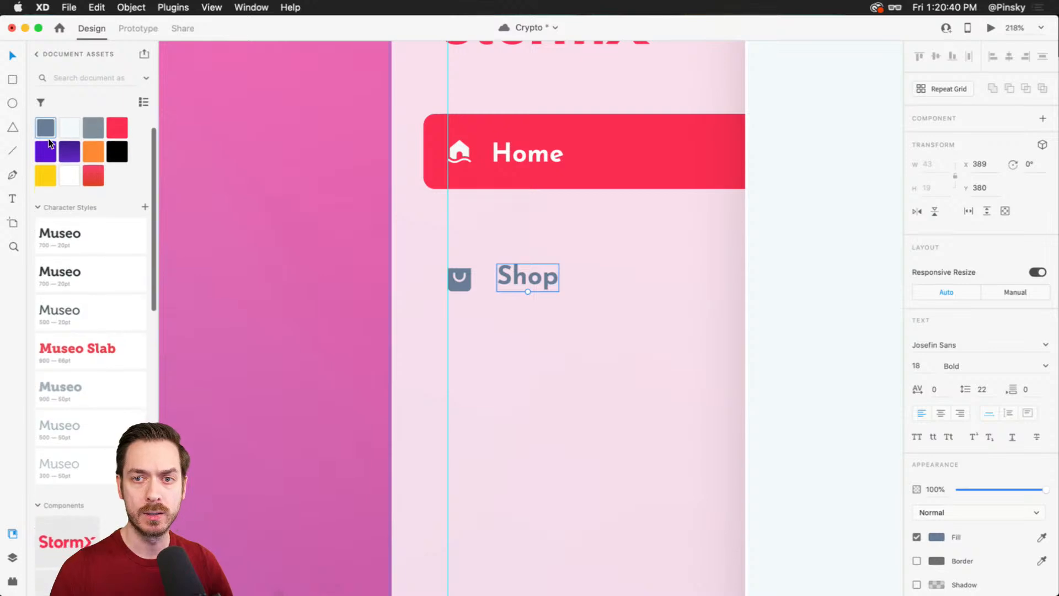
click(145, 208)
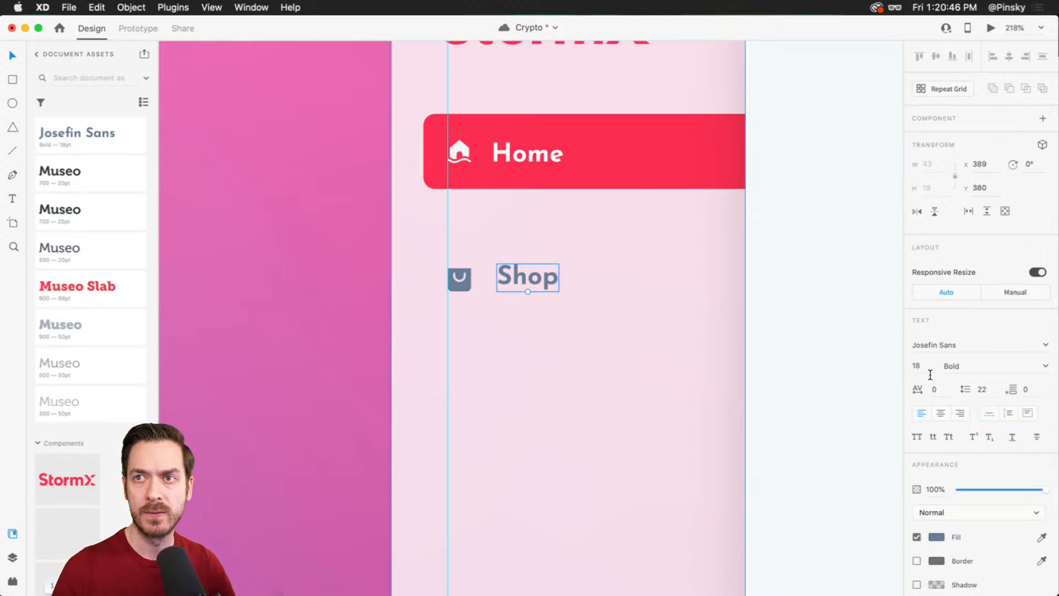
- Move the Shop label to X 385, Y 382, nudge the Shop and Home labels slightly away from their icons, and preview the screen
drag(520, 272, 518, 279)
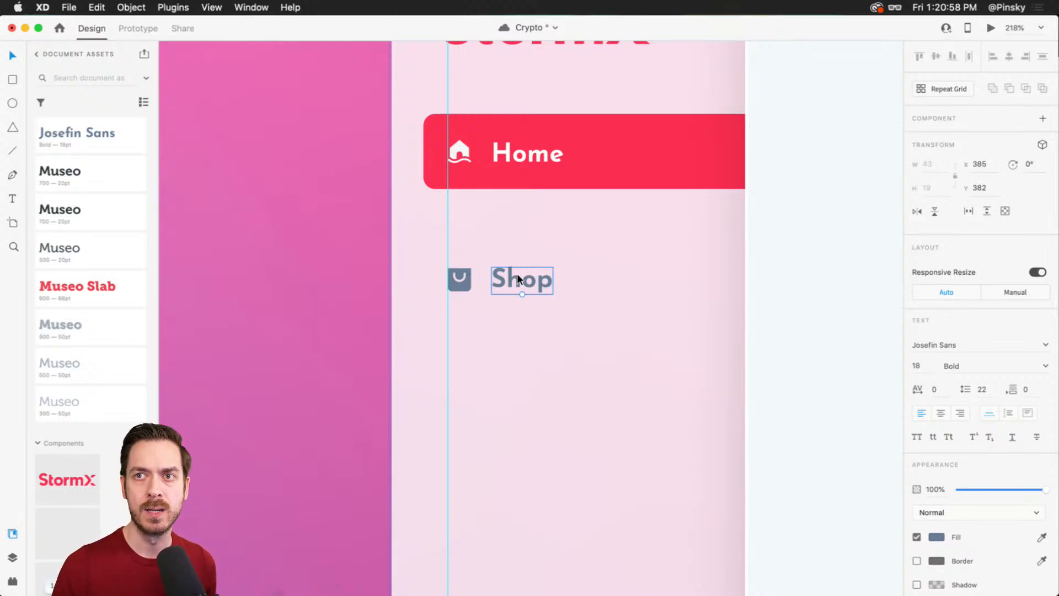
key(super+Return)
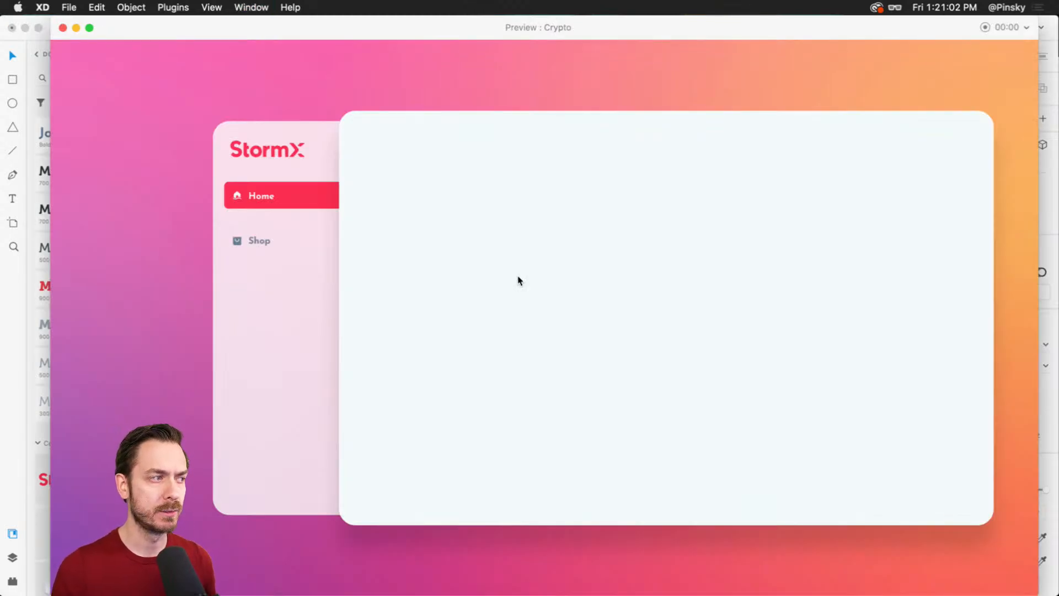
key(super+w)
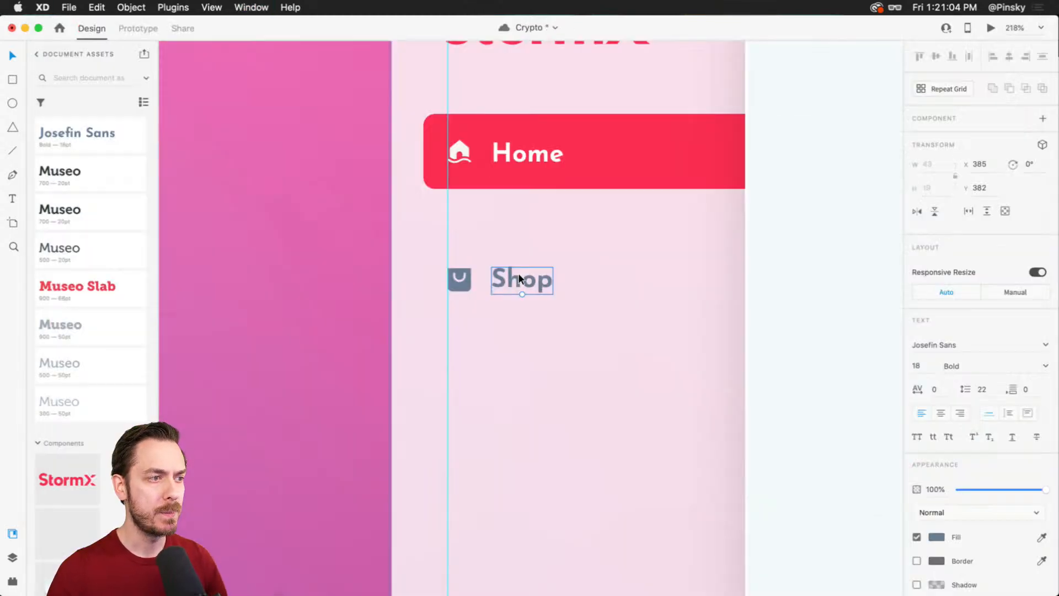
click(512, 148)
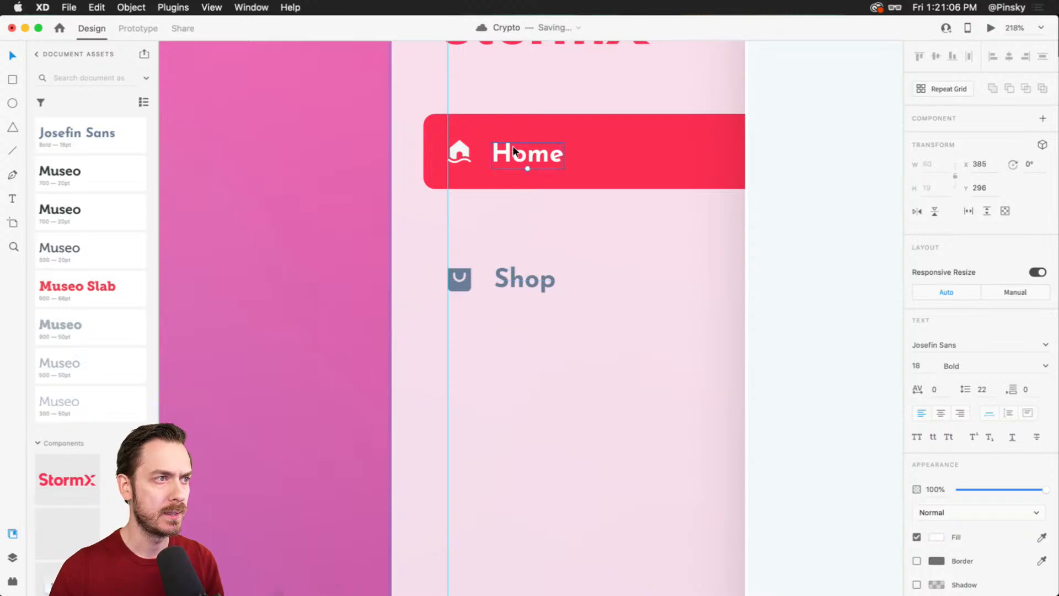
key(super+Return)
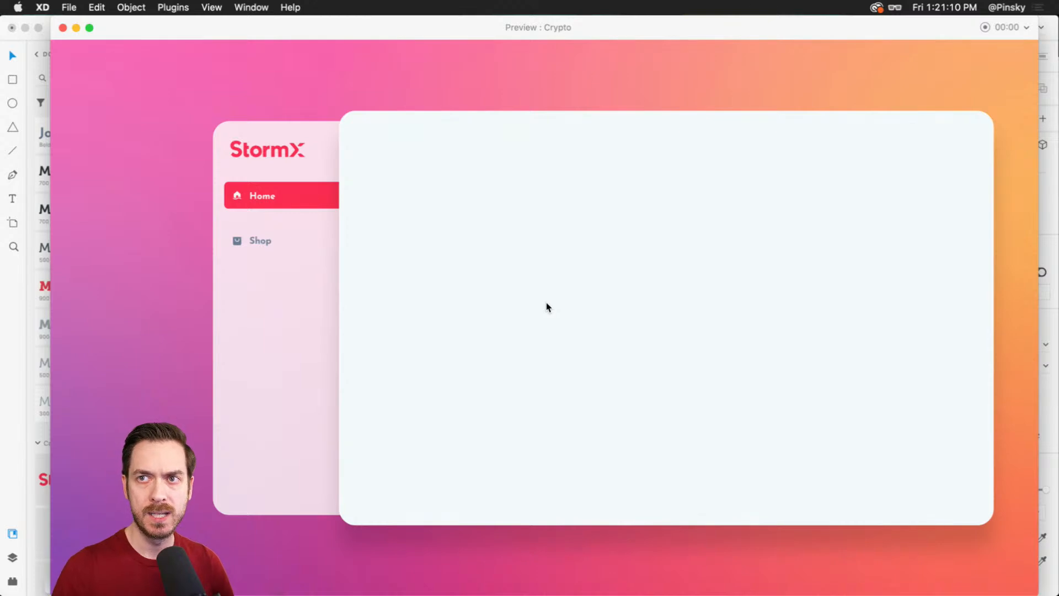
- Preview the screen again and examine up close how the Shop label and icon line up with the Home item
key(super+w)
click(517, 273)
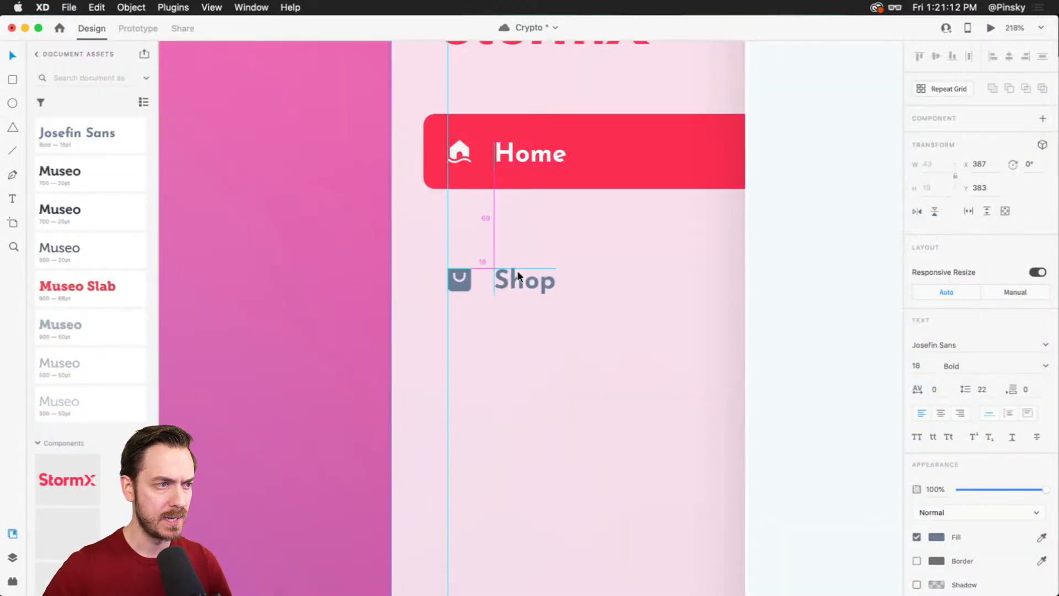
key(super+Return)
key(super+w)
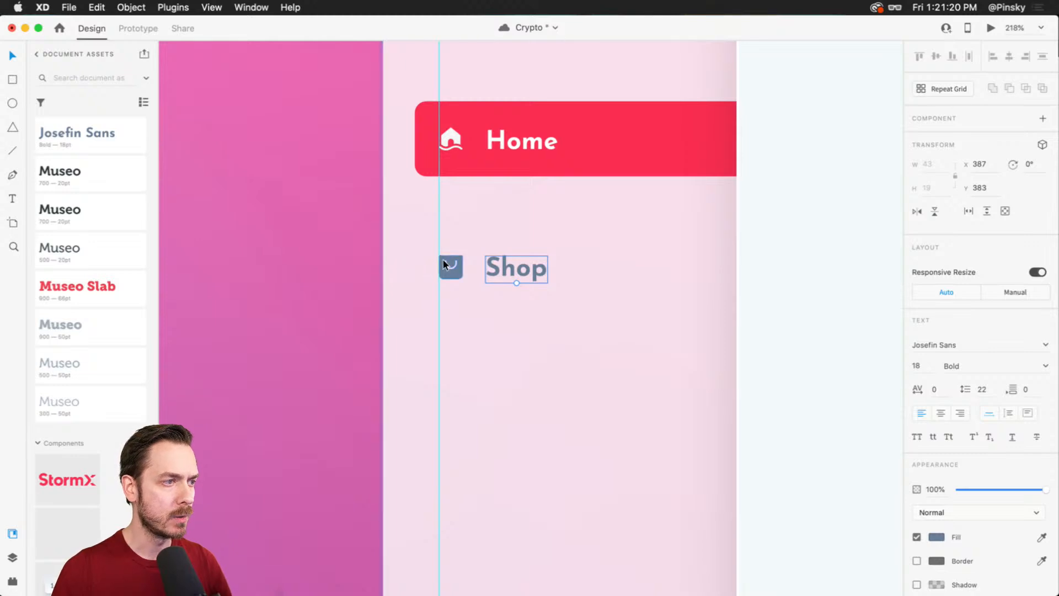
scroll(448, 266, up, 2)
scroll(448, 267, down, 3)
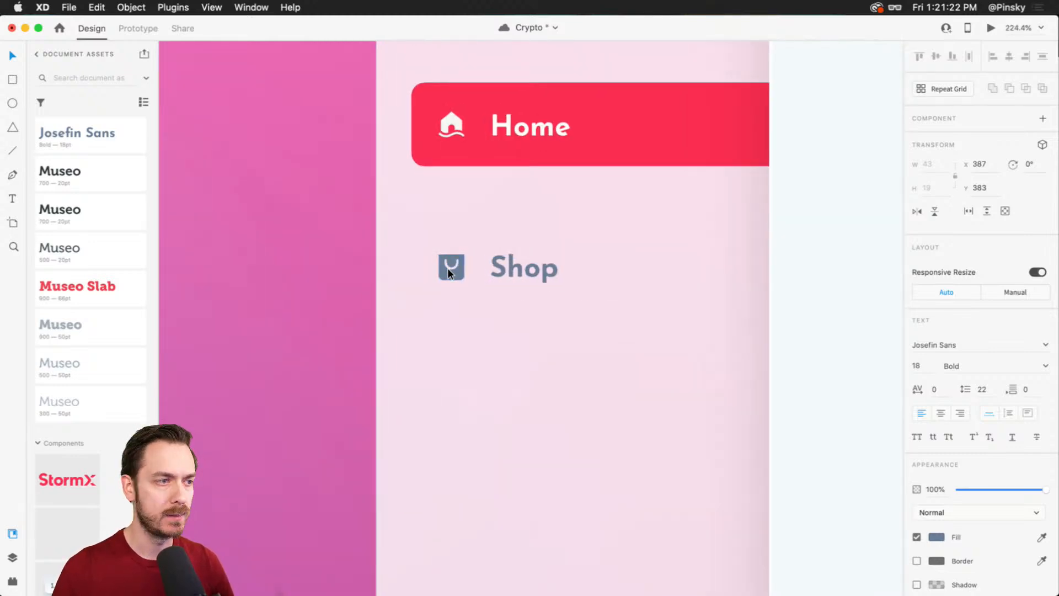
scroll(448, 267, up, 6)
scroll(448, 267, down, 3)
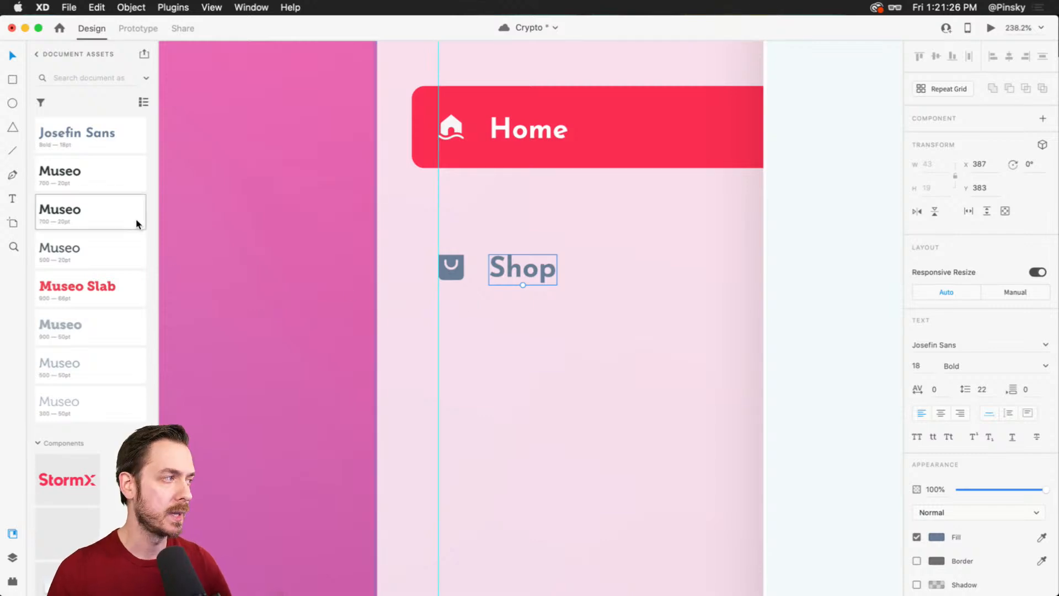
scroll(137, 222, up, 3)
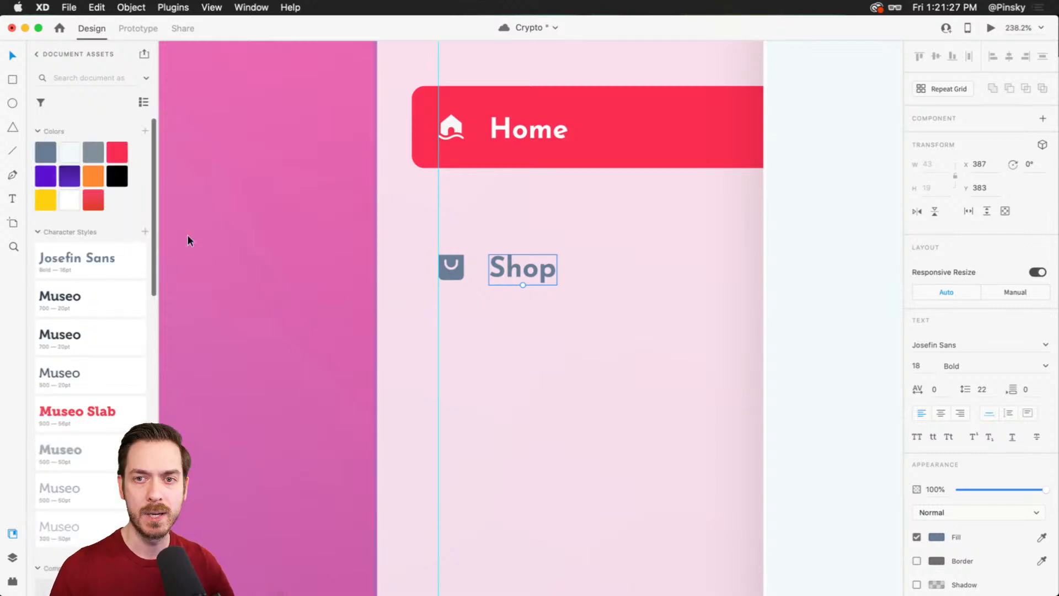
- Group the Shop label with its shopping bag icon and name the group "Shop"
shift+click(452, 268)
key(super+y)
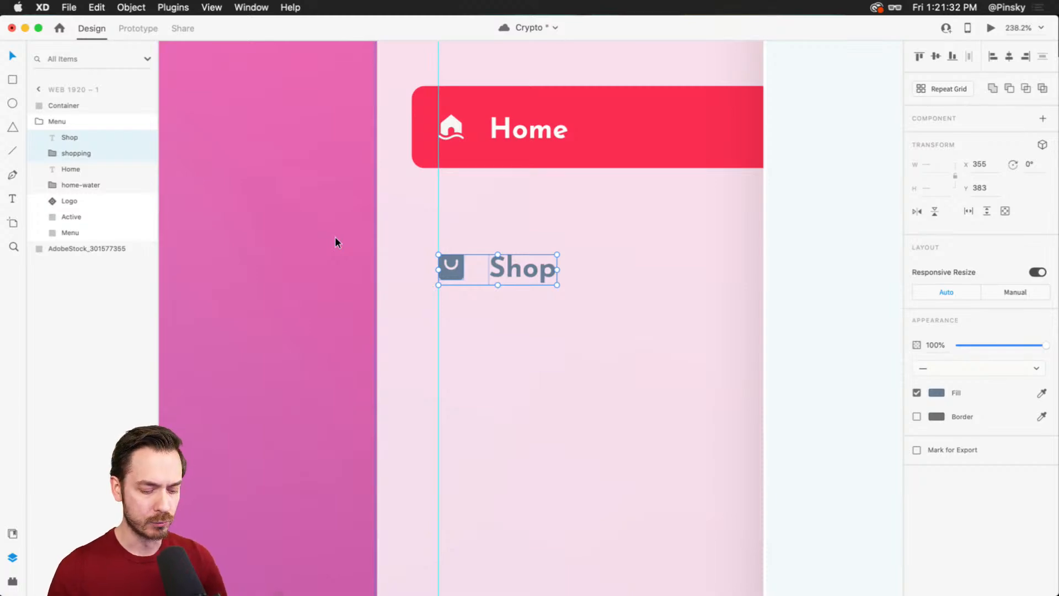
key(ctrl+Left)
key(ctrl+Right)
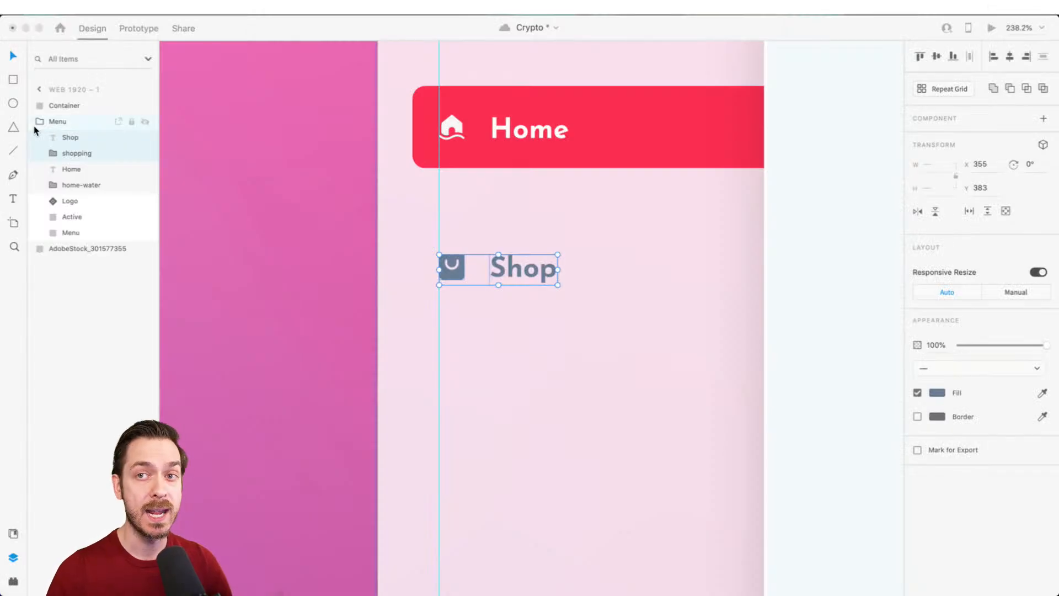
click(69, 136)
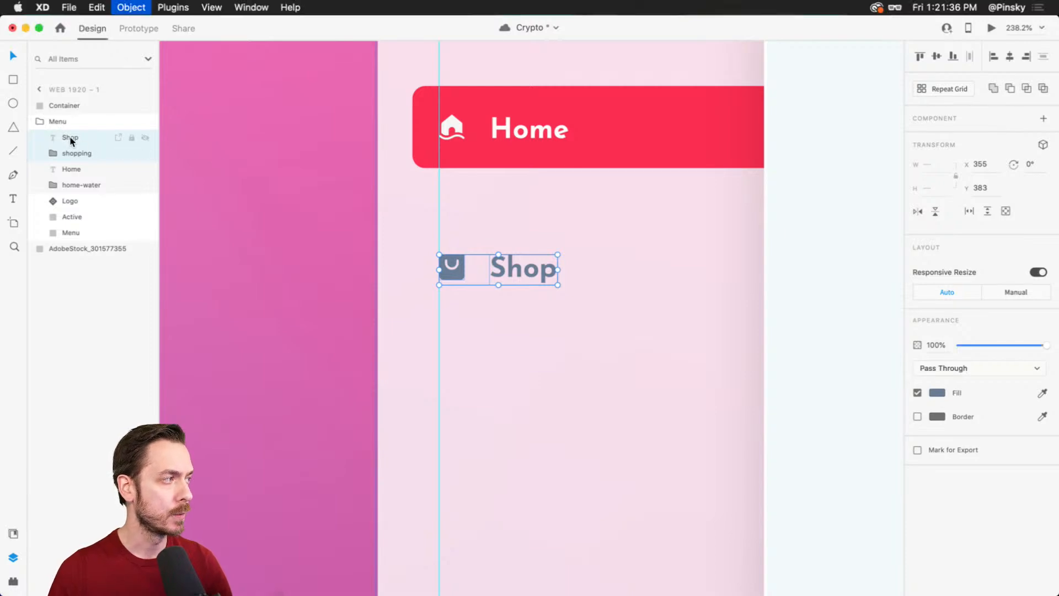
key(super+g)
double_click(72, 137)
text(Shop)
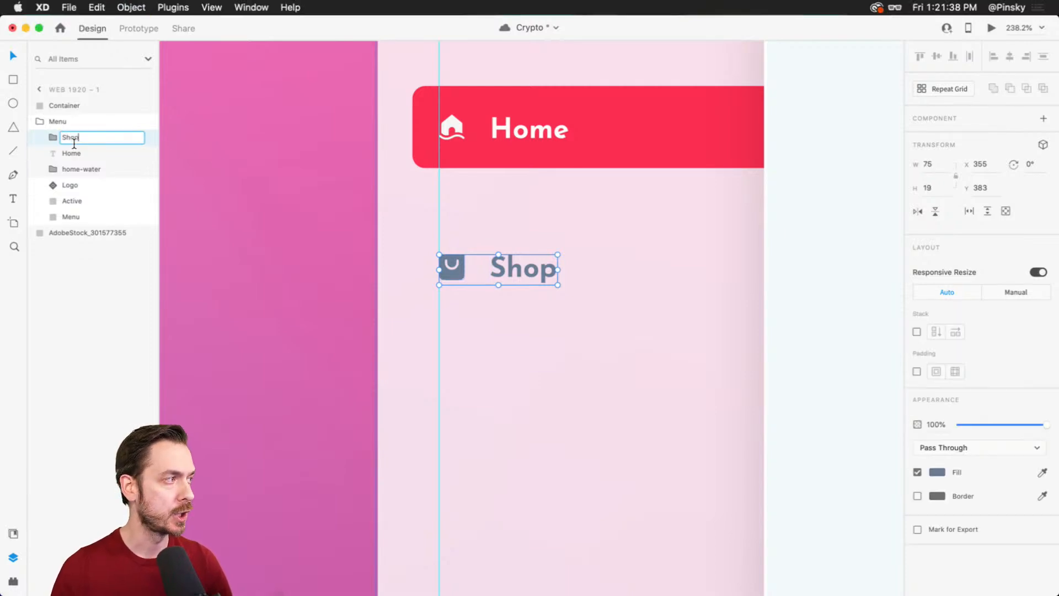
key(Return)
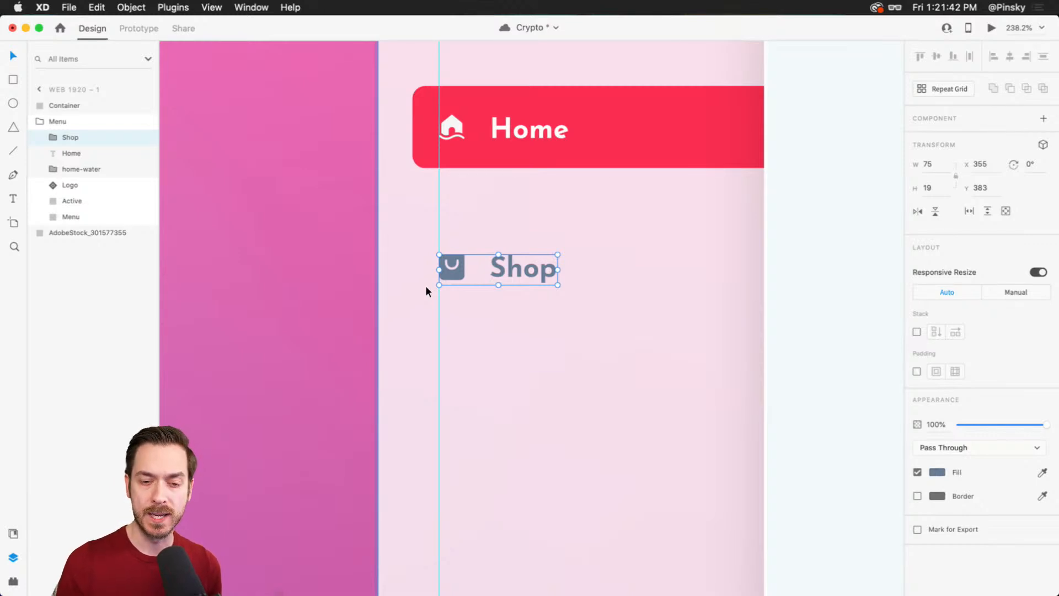
- Wrap the Shop group in an outer group named "Links" and turn it into a vertical stack
key(super+z)
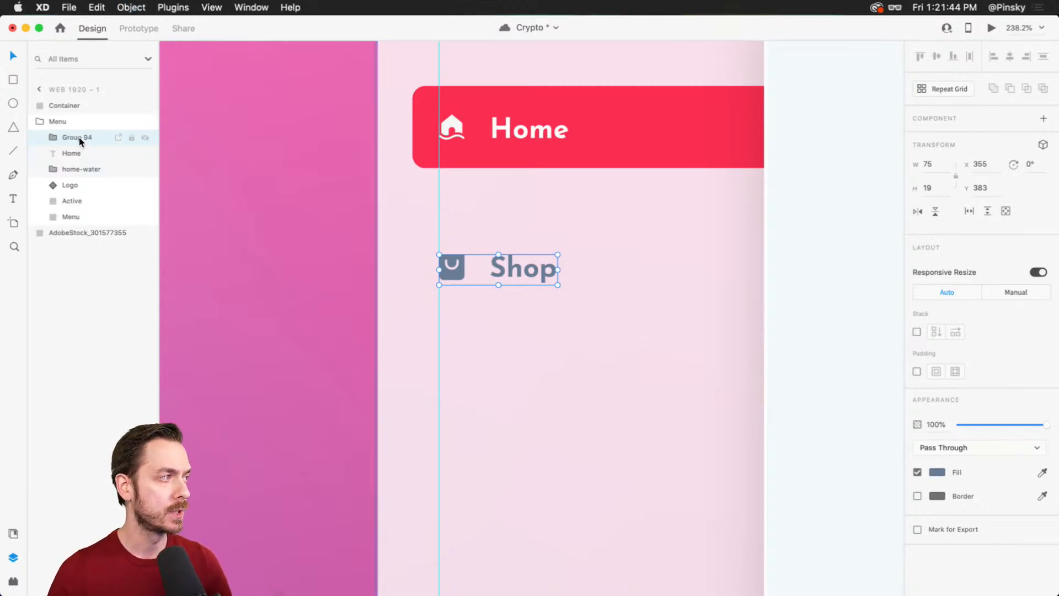
double_click(78, 138)
text(Links)
key(Return)
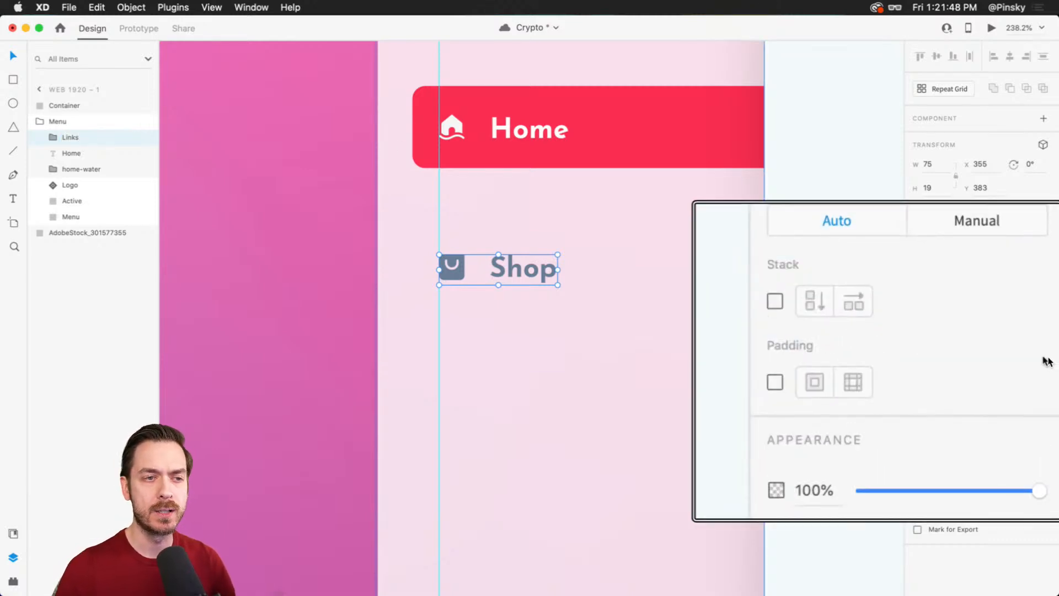
click(776, 302)
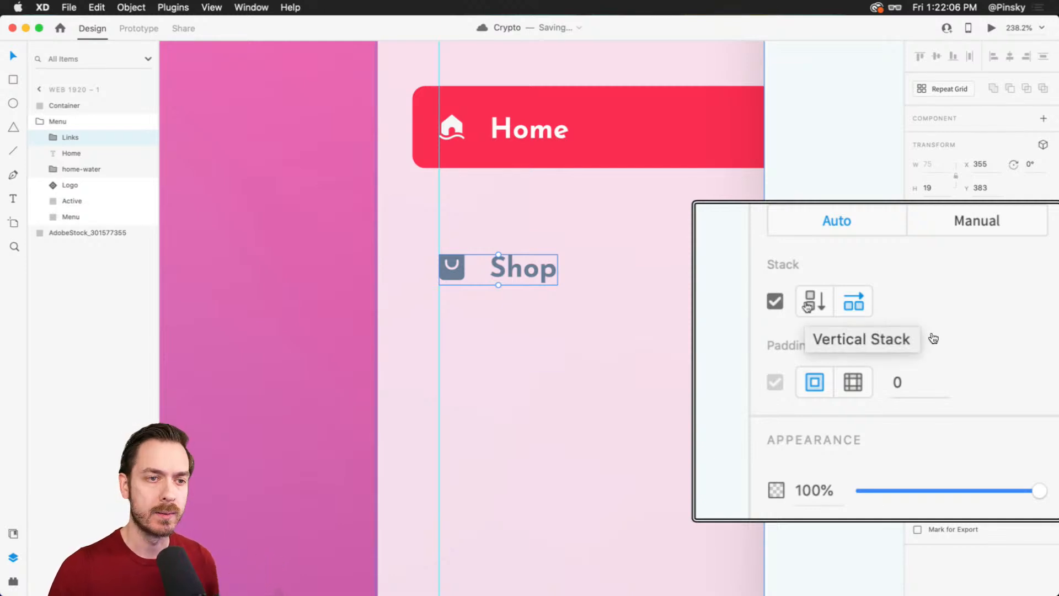
click(807, 307)
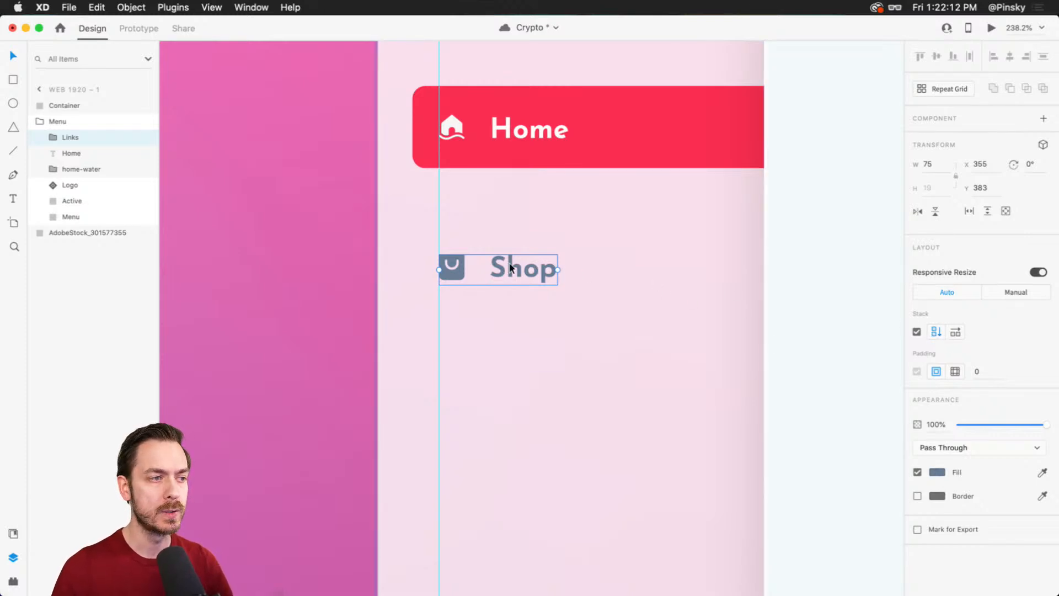
- Duplicate the Shop item inside the Links stack, widen the spacing between the items to 40, and preview the menu
click(53, 136)
click(83, 154)
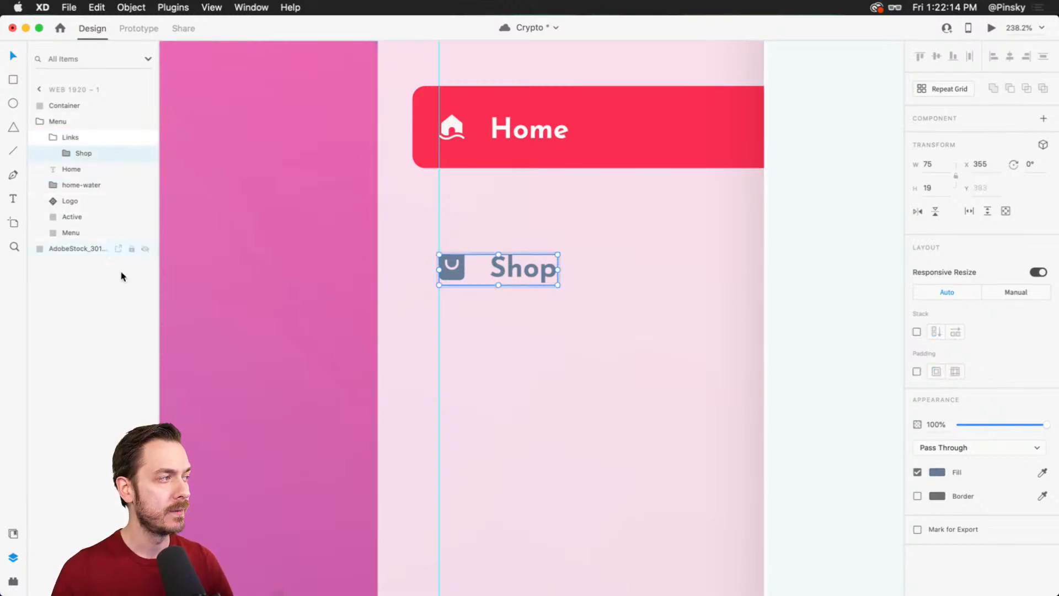
key(super+d)
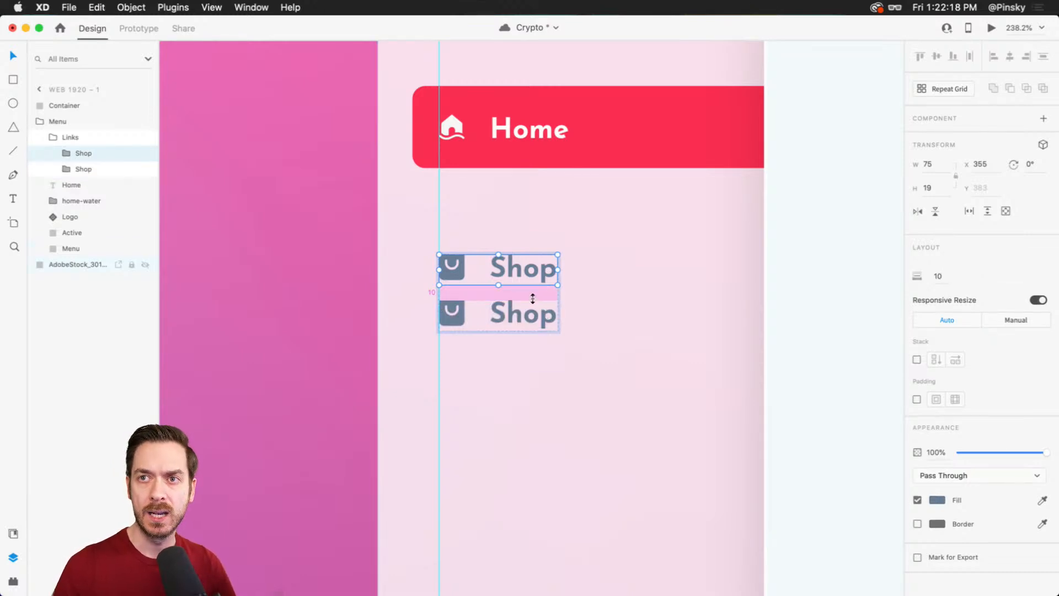
drag(532, 299, 533, 333)
key(super+Return)
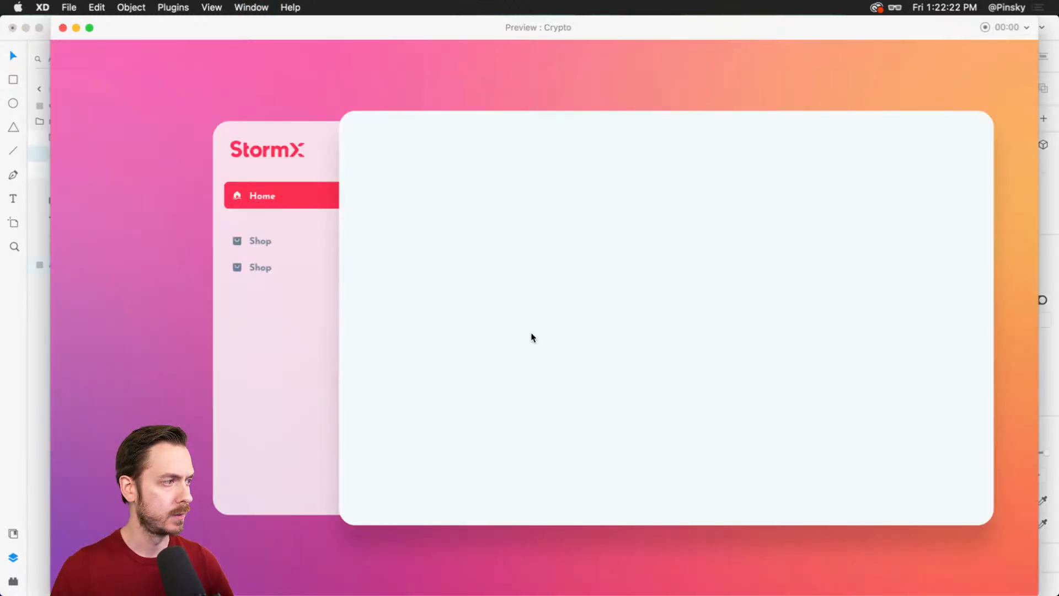
key(super+w)
drag(539, 333, 537, 341)
key(super+Return)
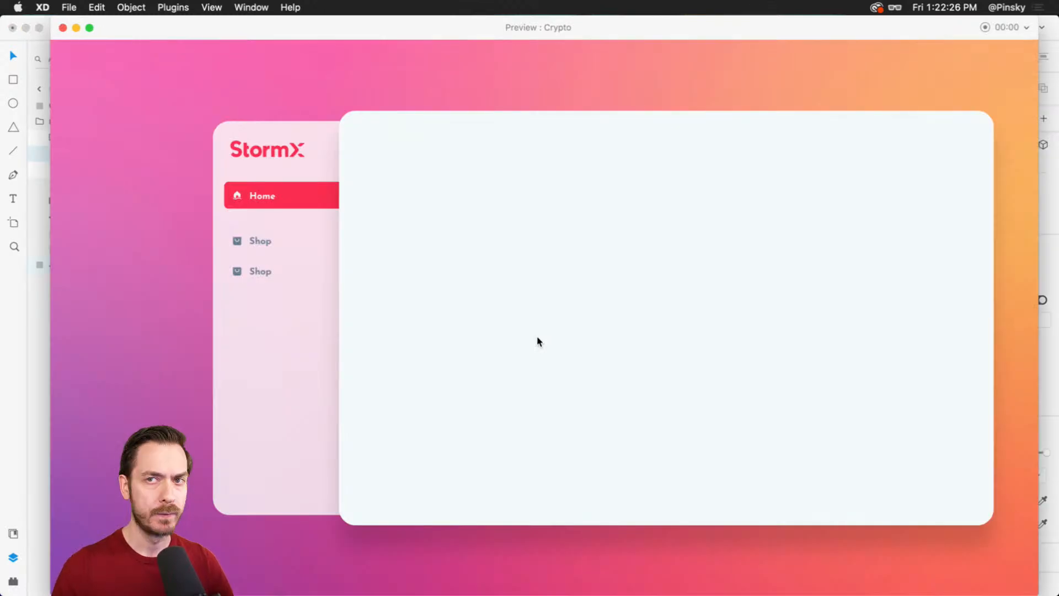
key(super+w)
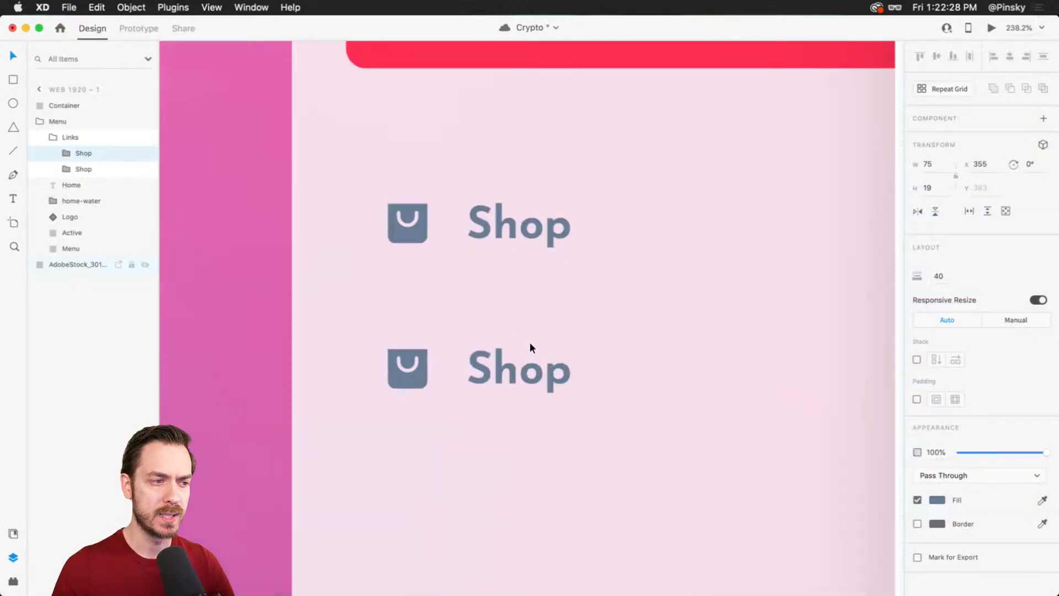
- Change the lower Shop copy's label text to "Staking"
click(506, 313)
double_click(506, 311)
double_click(506, 311)
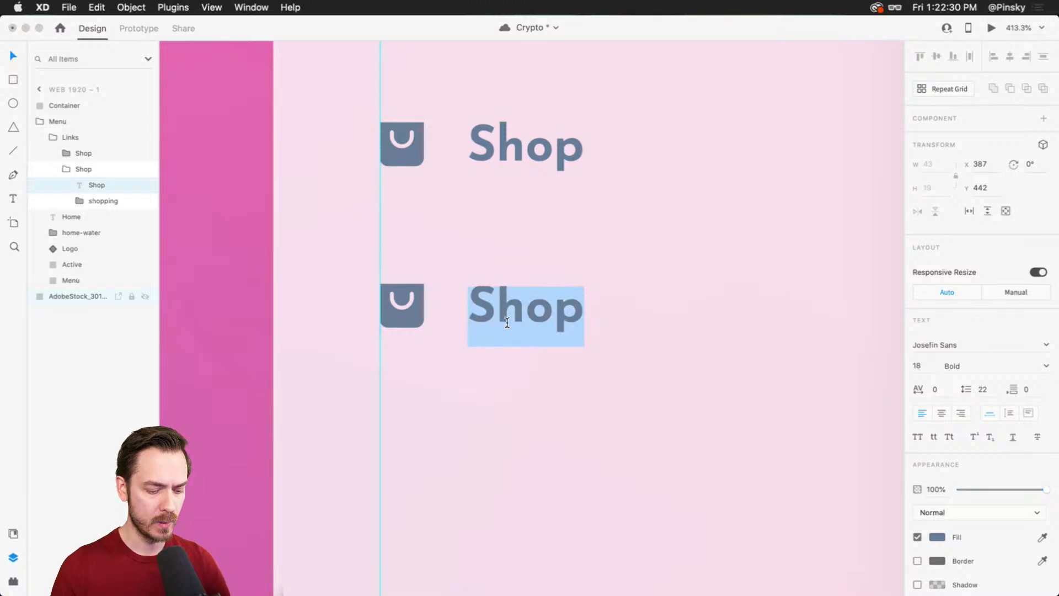
text(Staking)
key(Escape)
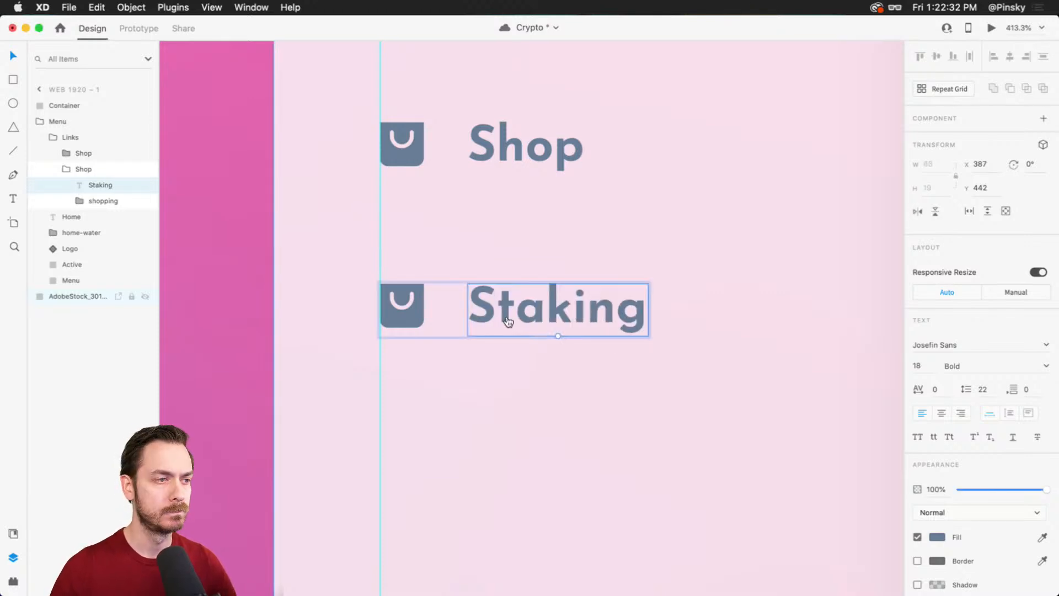
- Switch to Nucleo, search the Symbol Icons for "steak", and copy the solid steak-grilled icon
key(super+Tab)
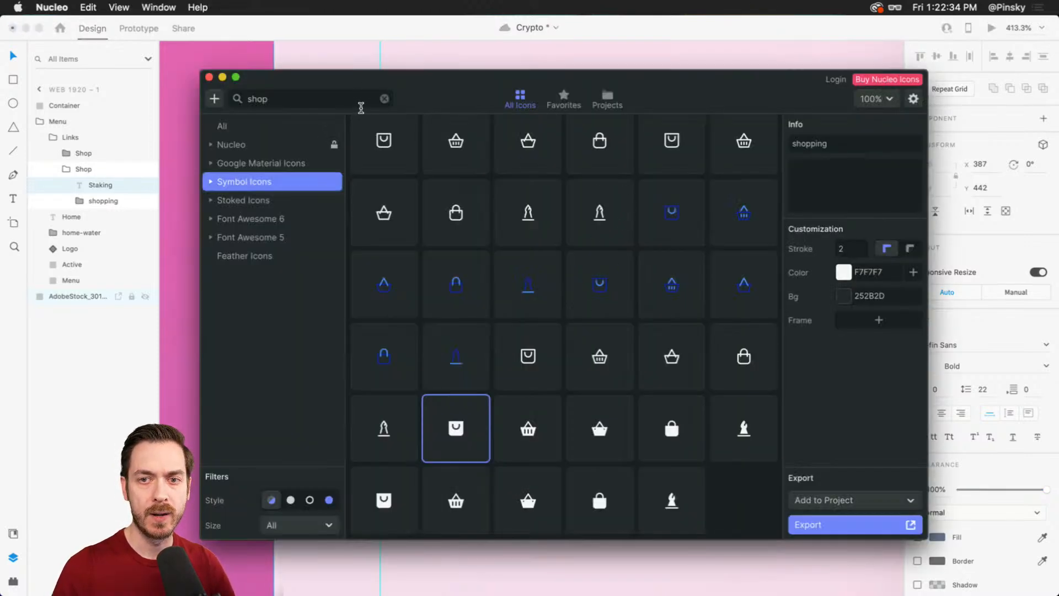
double_click(284, 107)
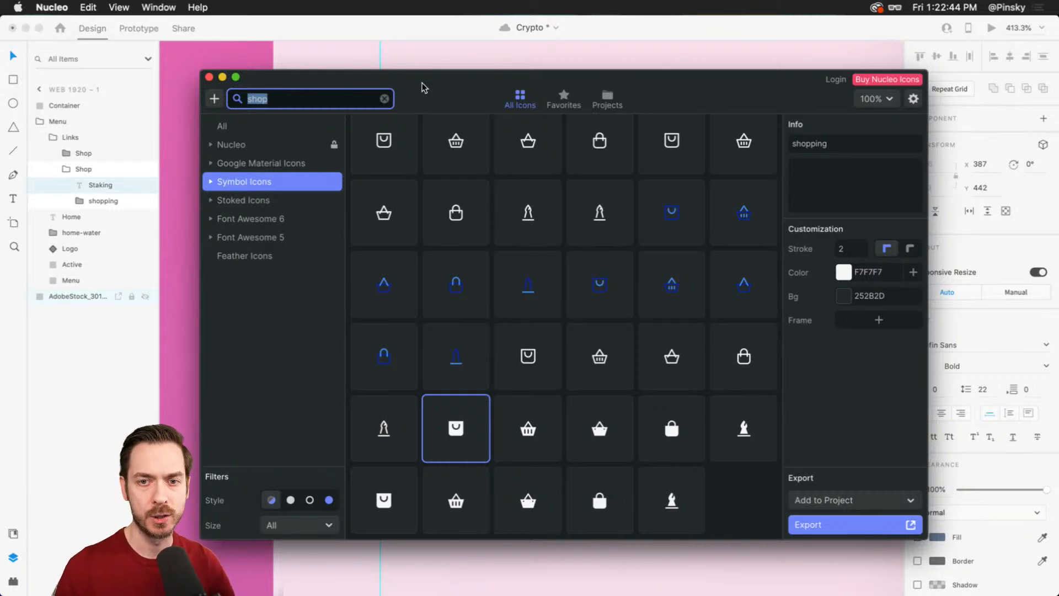
text(steak)
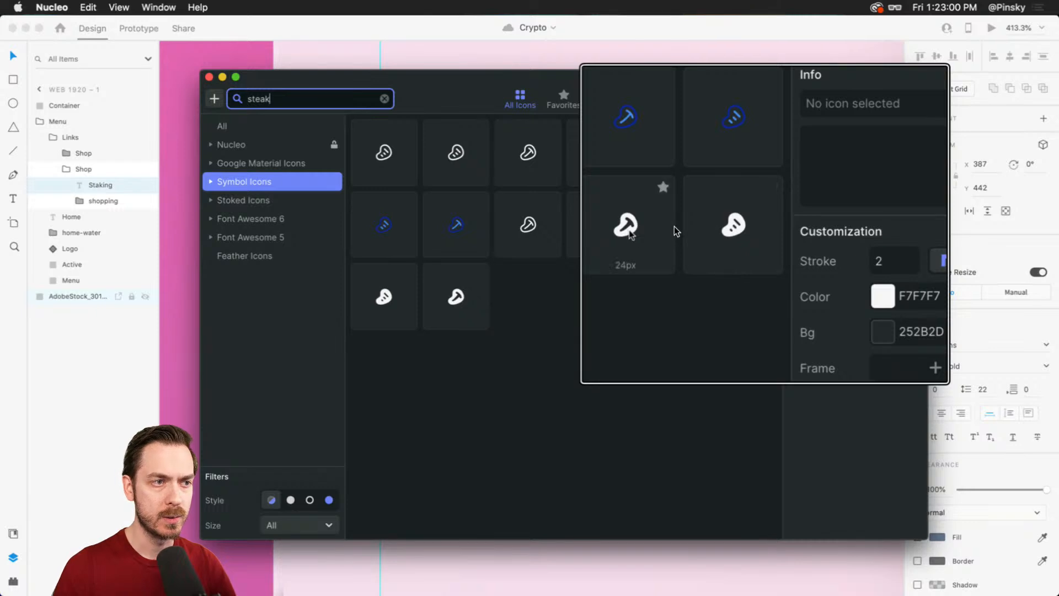
click(744, 224)
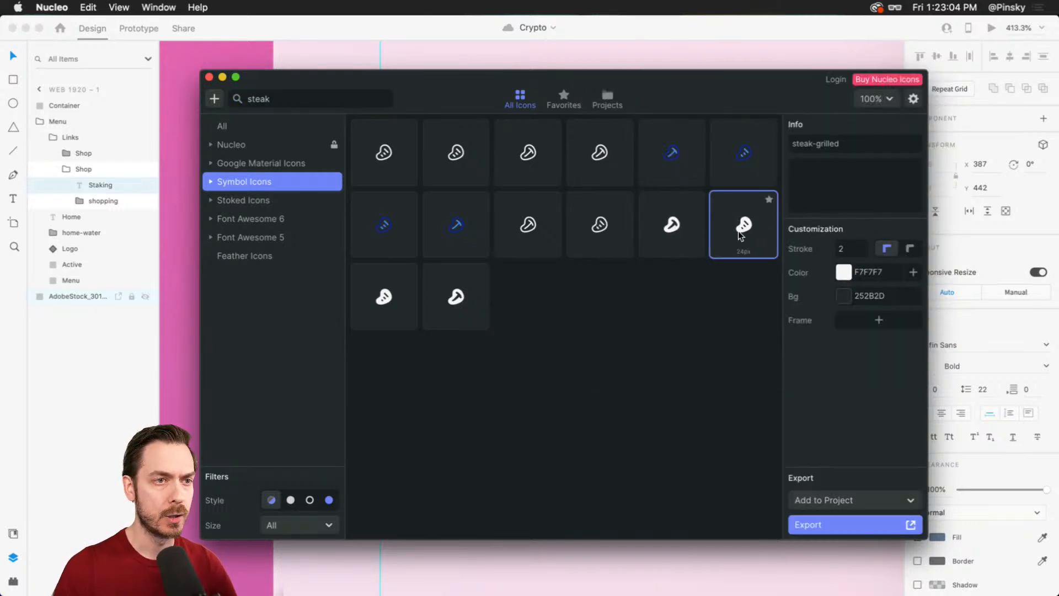
- Paste the steak icon into the Staking item in Adobe XD and fit it over the bag icon at 16 × 16, X 355, Y 442
click(650, 66)
key(super+v)
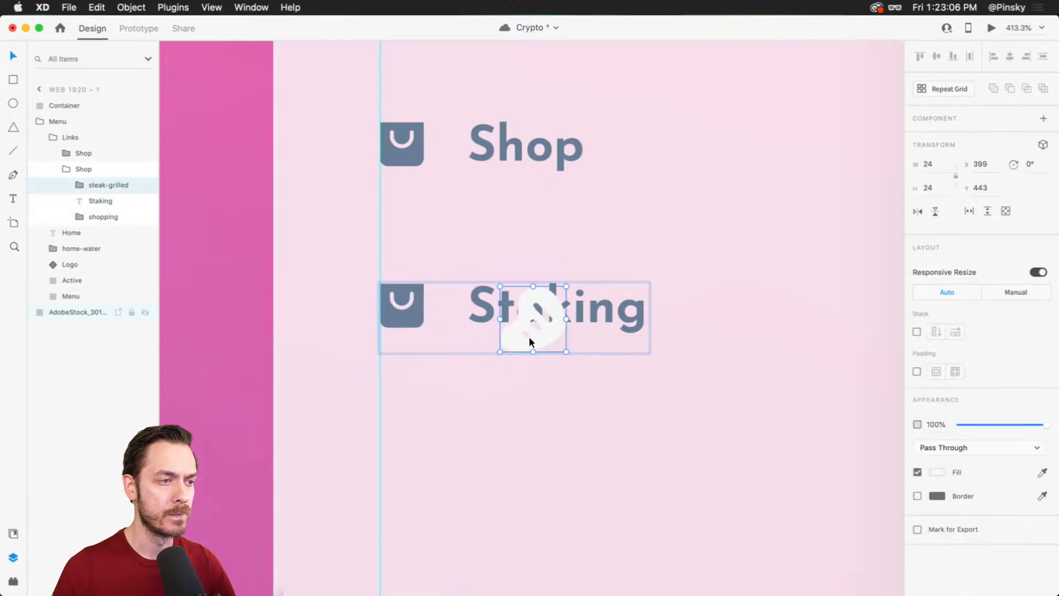
drag(529, 338, 426, 328)
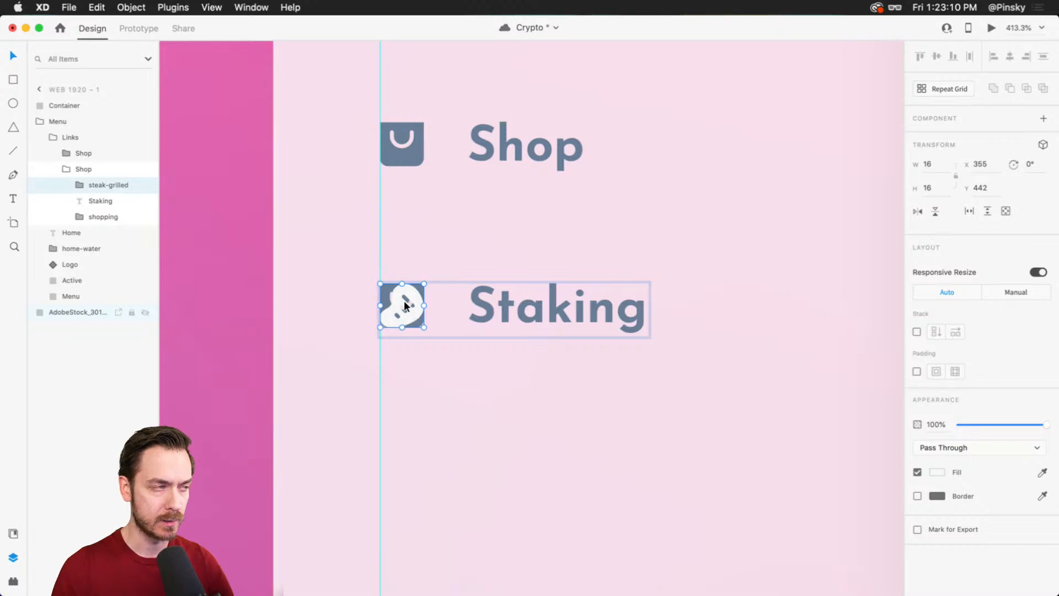
- Fill the steak icon with the saved slate blue-gray color and delete the shopping bag icon beneath it
key(super+shift+y)
click(44, 150)
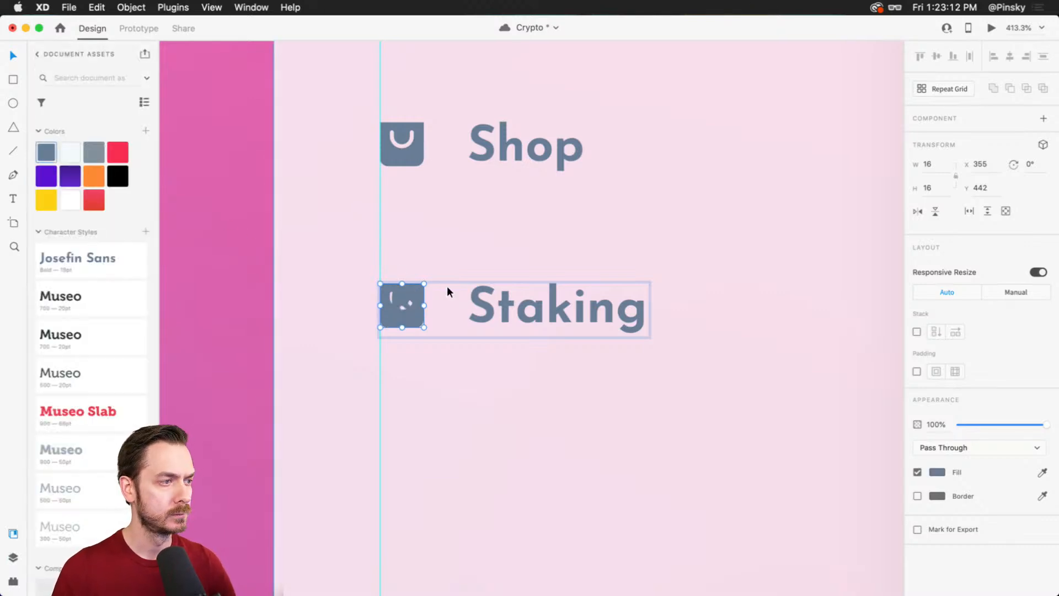
key(super+y)
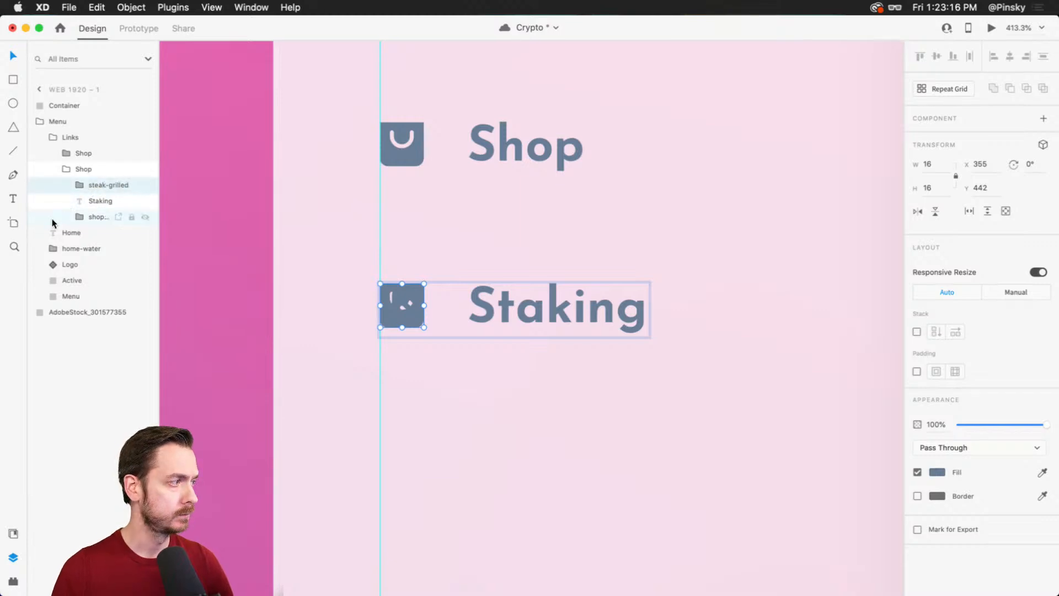
key(Delete)
click(397, 304)
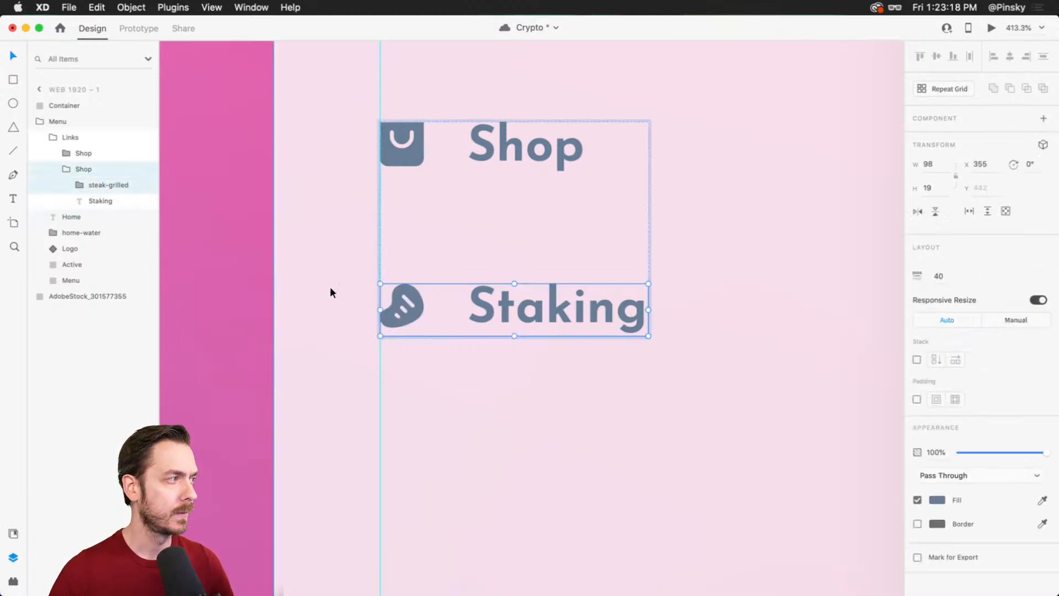
- Rename the duplicated Shop group holding the steak icon to "Staking"
double_click(84, 169)
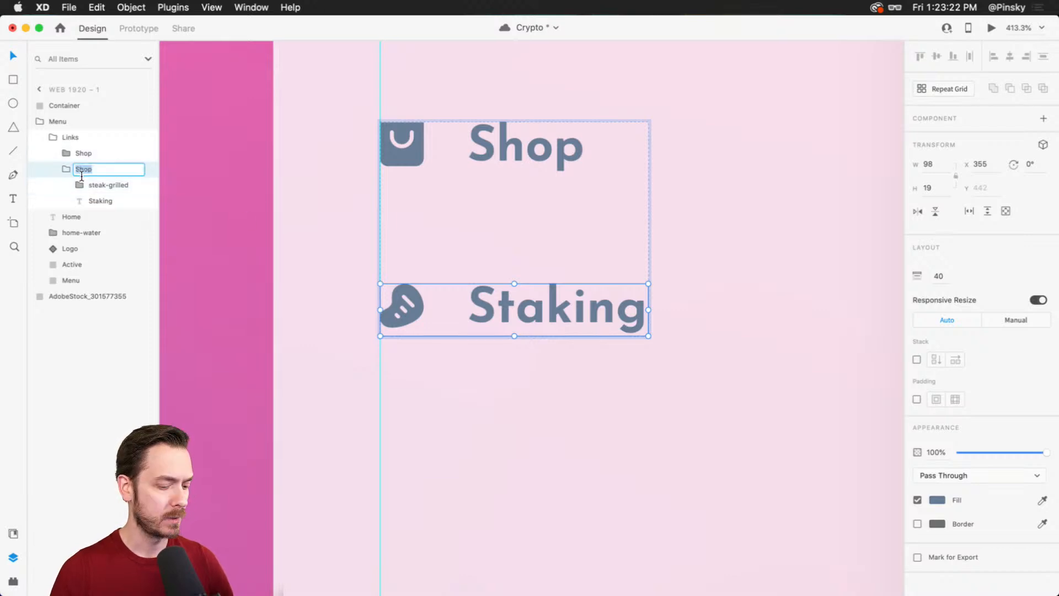
text(Staking)
key(Return)
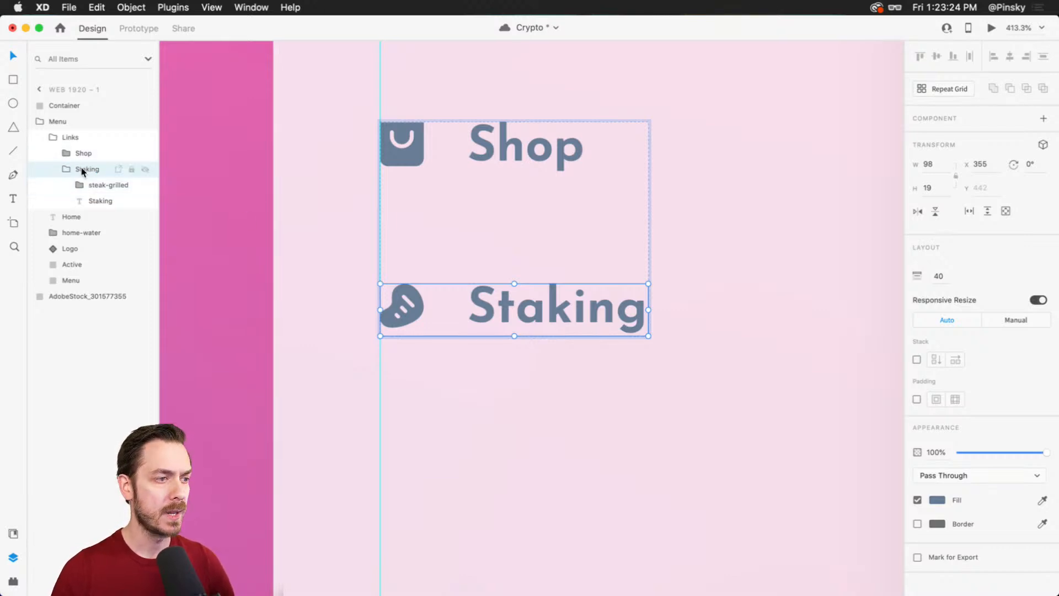
- Duplicate the Staking item within the Links stack and change the lower copy's label text to "Rewards"
key(super+d)
scroll(530, 342, down, 3)
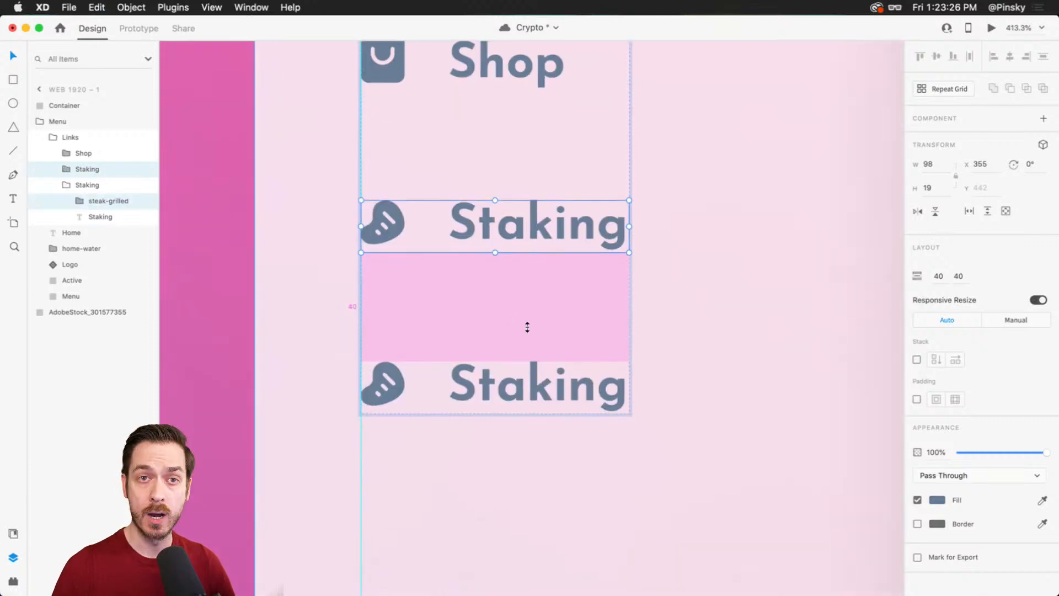
double_click(520, 367)
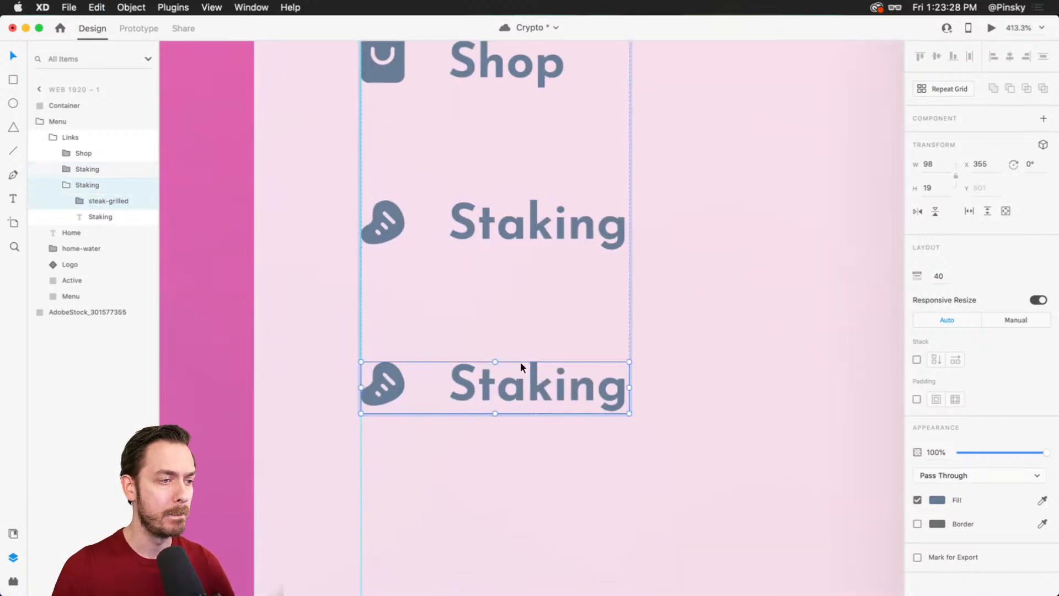
double_click(518, 383)
text(Rewards)
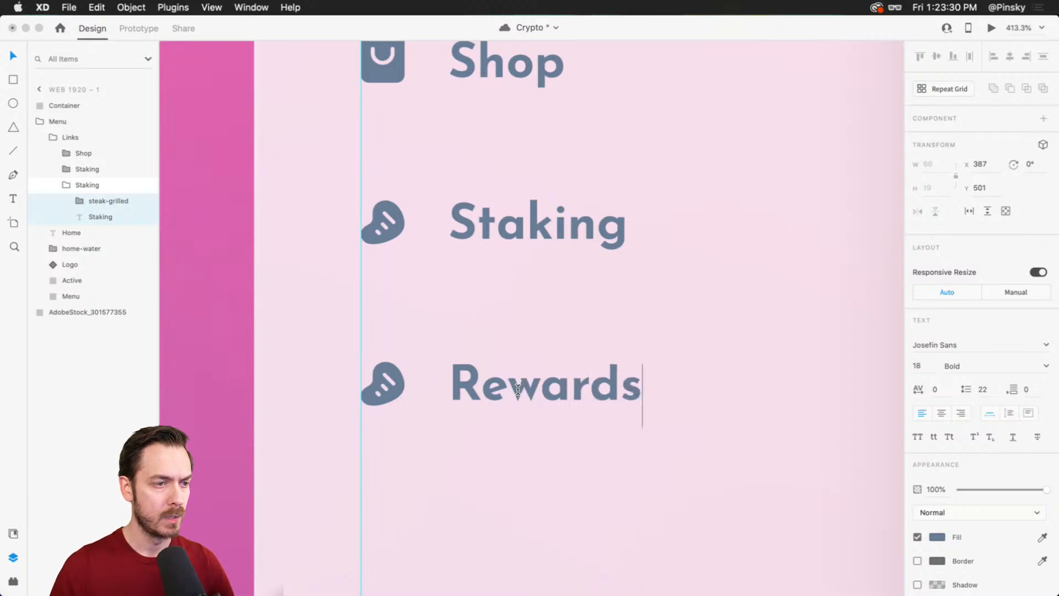
- Select the steak icon beside the Rewards label and look over the installed plugins and the document assets
click(380, 386)
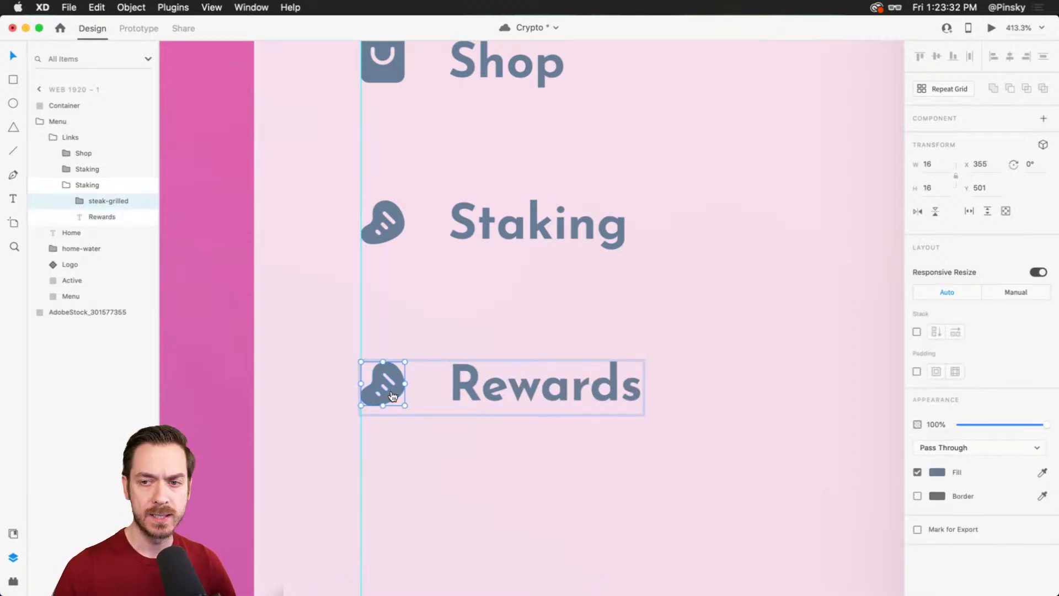
key(super+Tab)
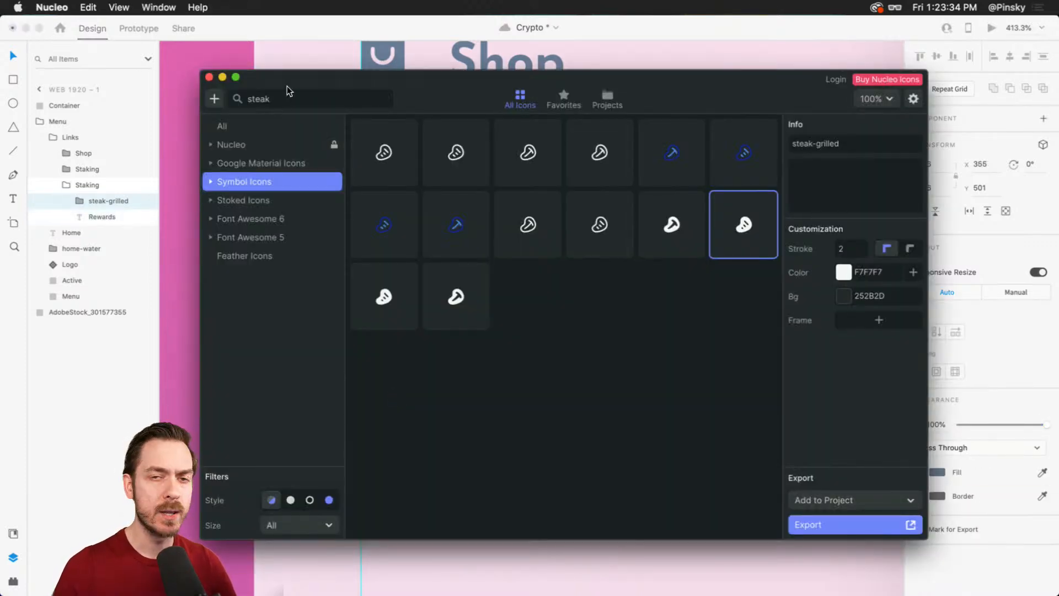
click(317, 24)
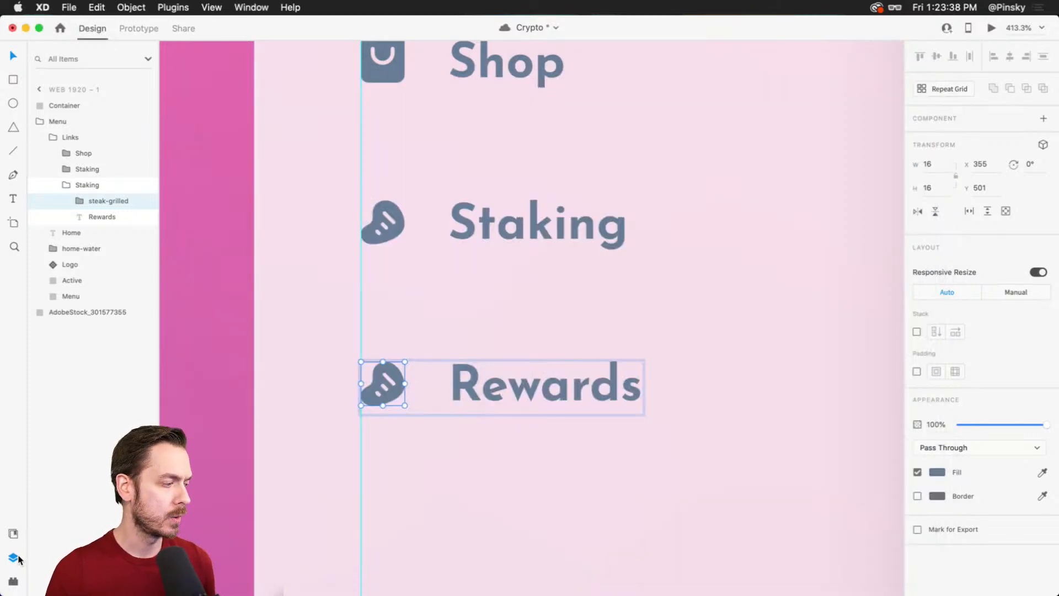
click(13, 581)
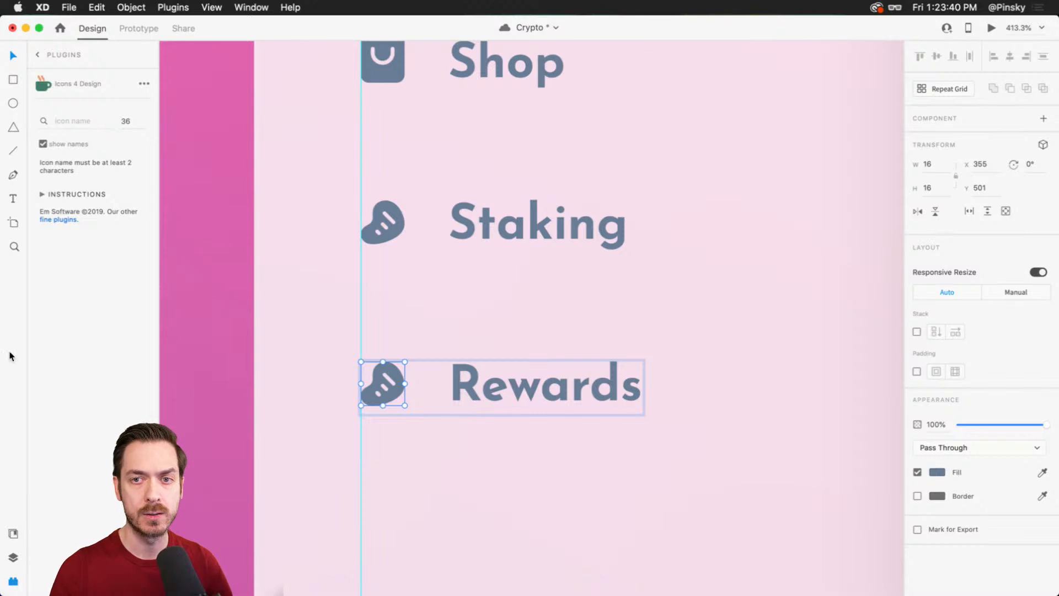
click(37, 54)
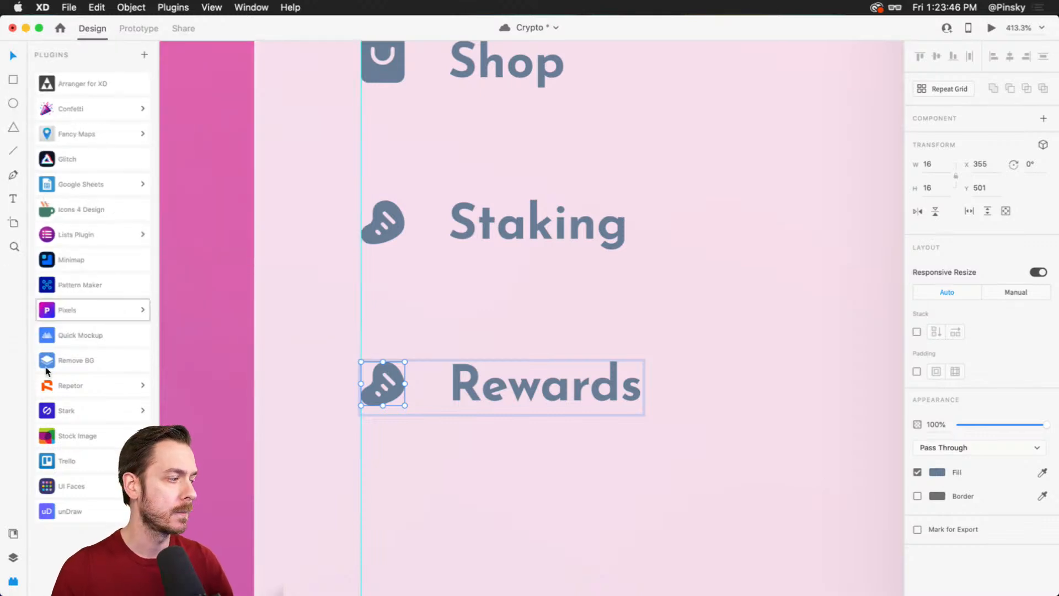
click(13, 534)
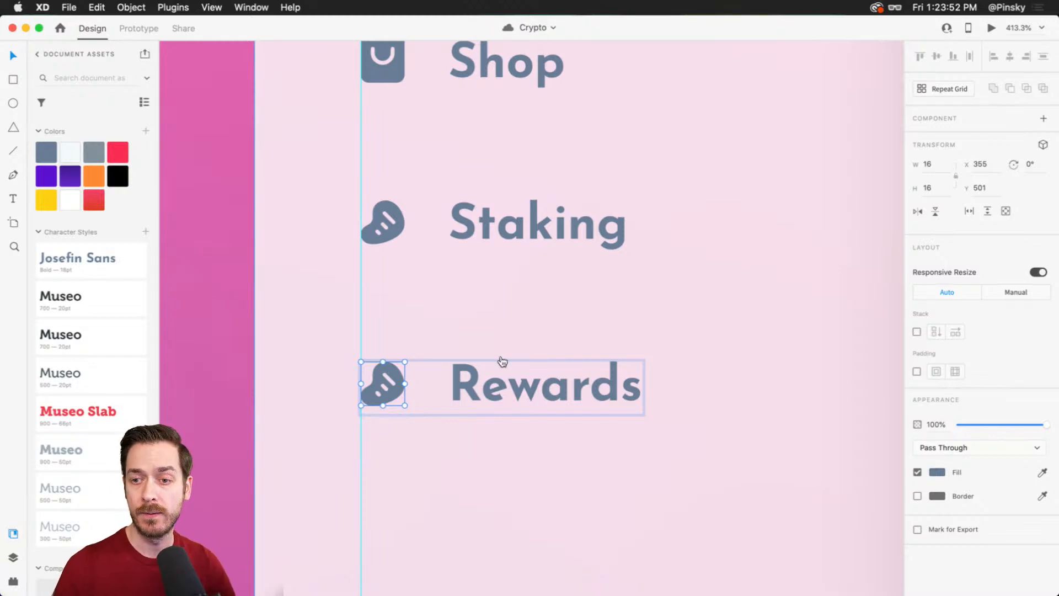
- Switch to Nucleo, search the Symbol Icons for "star" and copy the solid 24px shooting-star icon
key(super+Tab)
drag(298, 106, 194, 89)
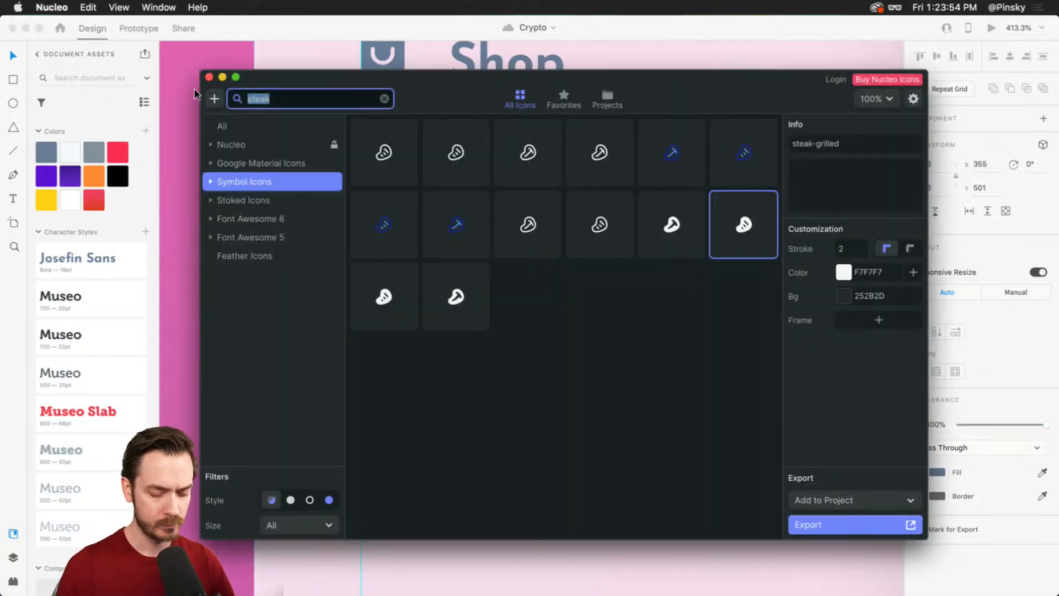
text(star)
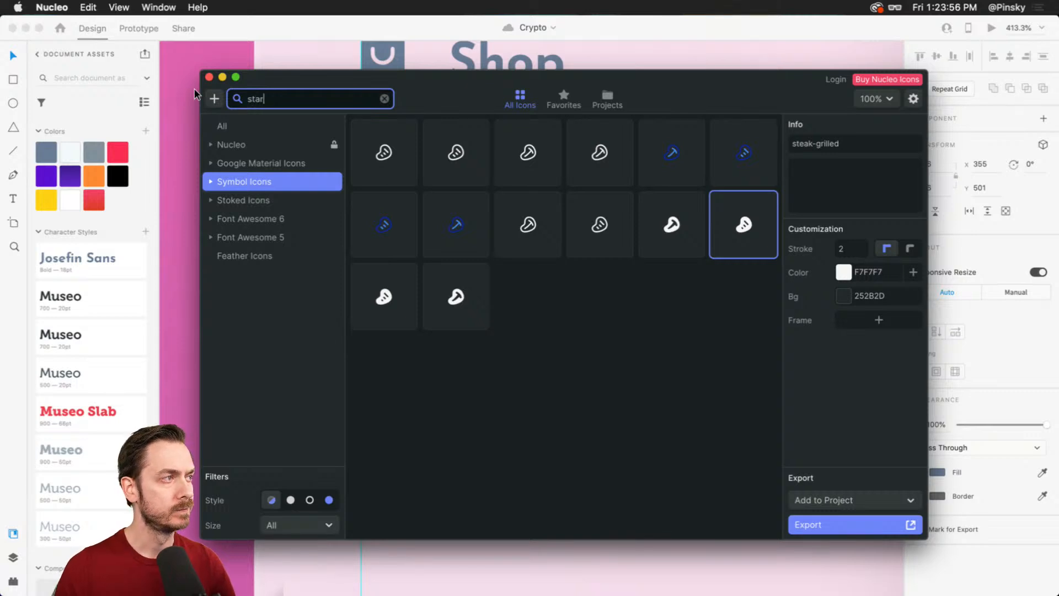
scroll(688, 353, down, 1)
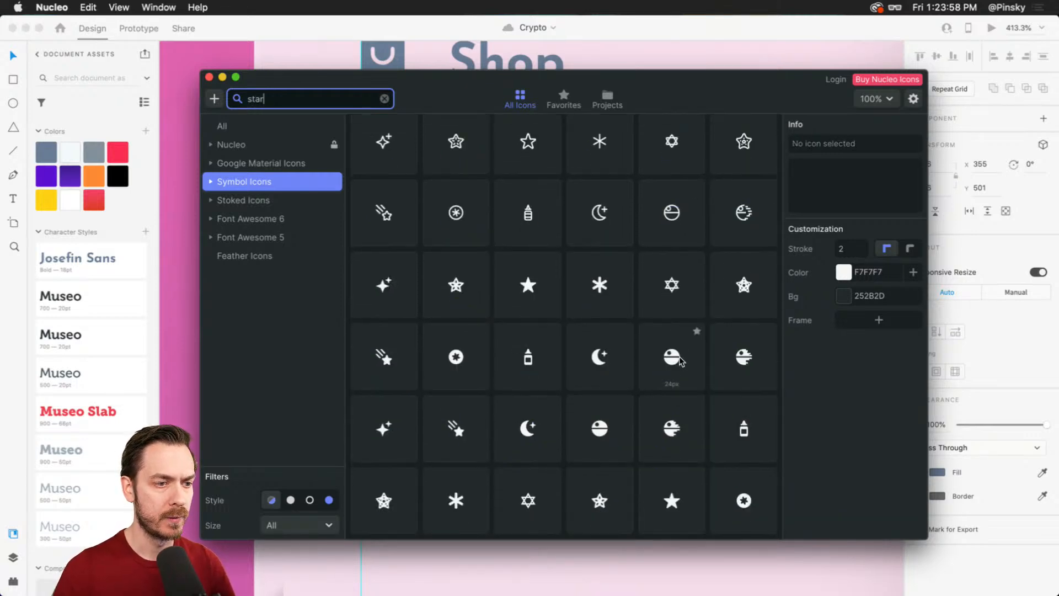
click(389, 359)
key(super+c)
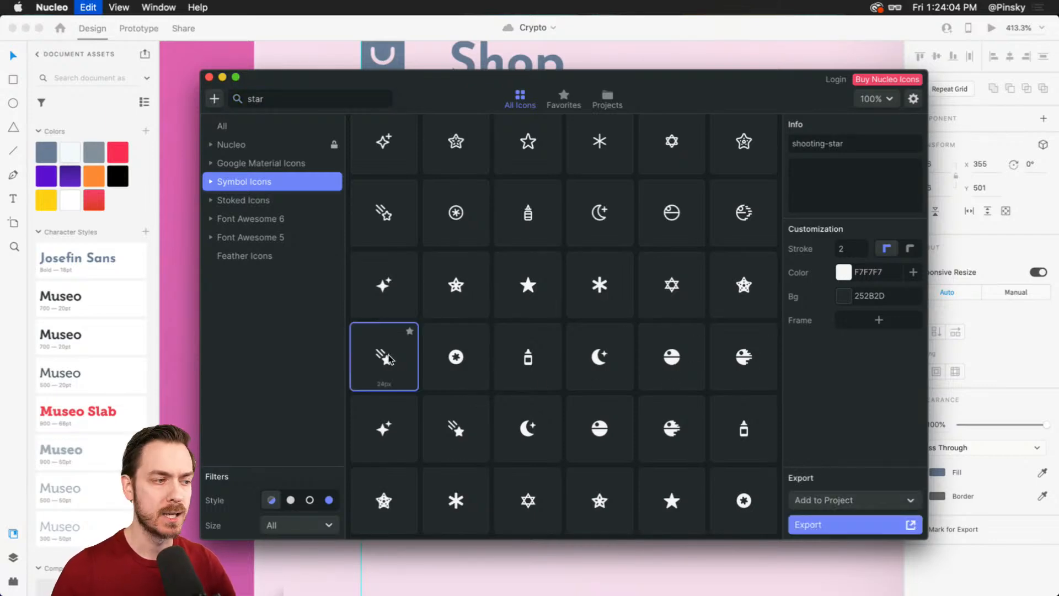
- Paste the shooting-star icon into the Rewards item in Adobe XD, replacing the steak icon at 16 × 16, X 355, Y 501
key(super+Tab)
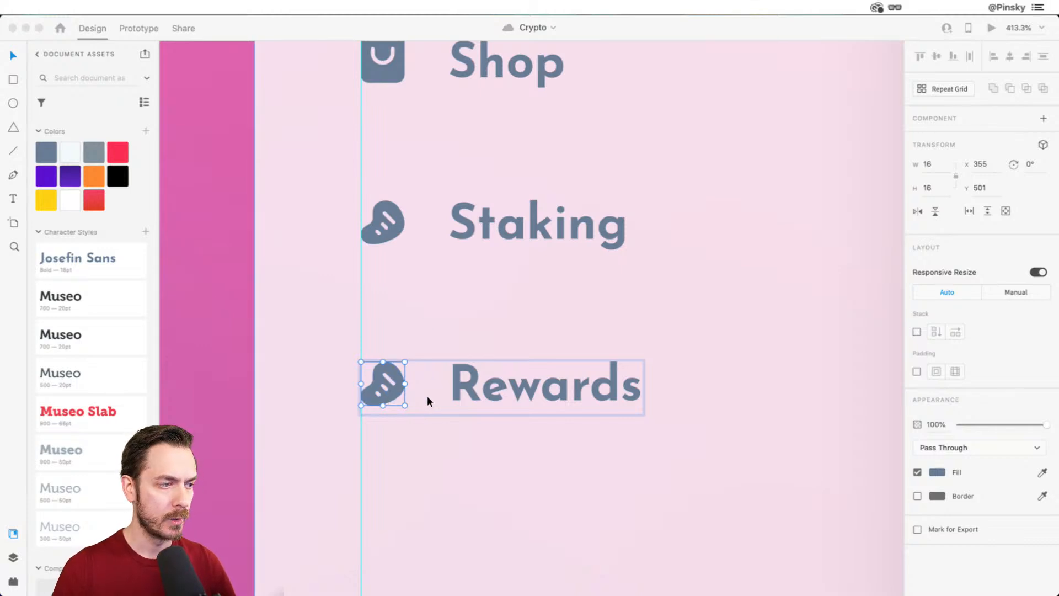
key(super+v)
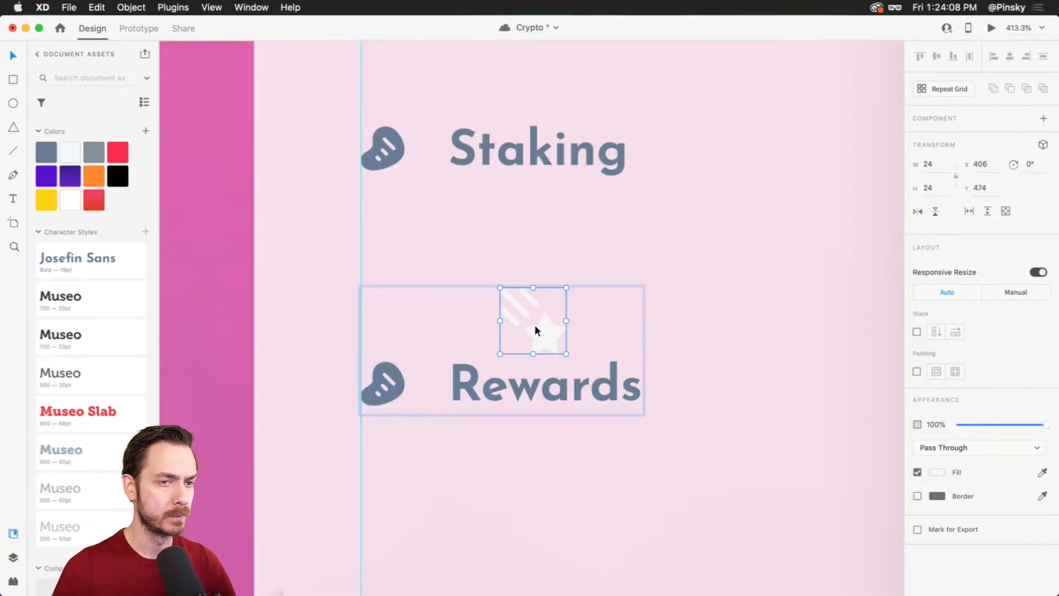
drag(535, 324, 406, 406)
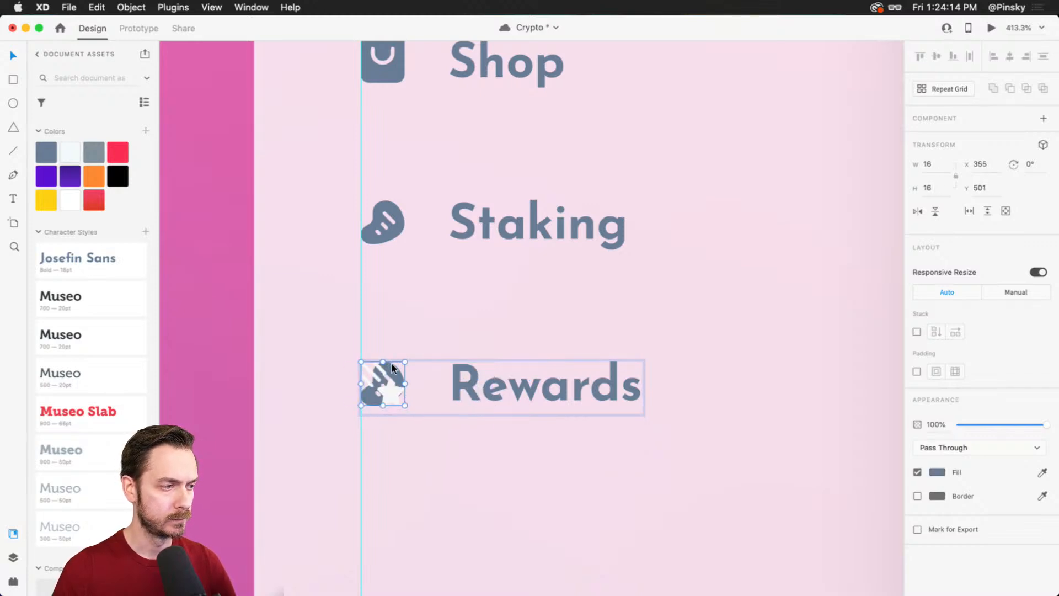
key(super+z)
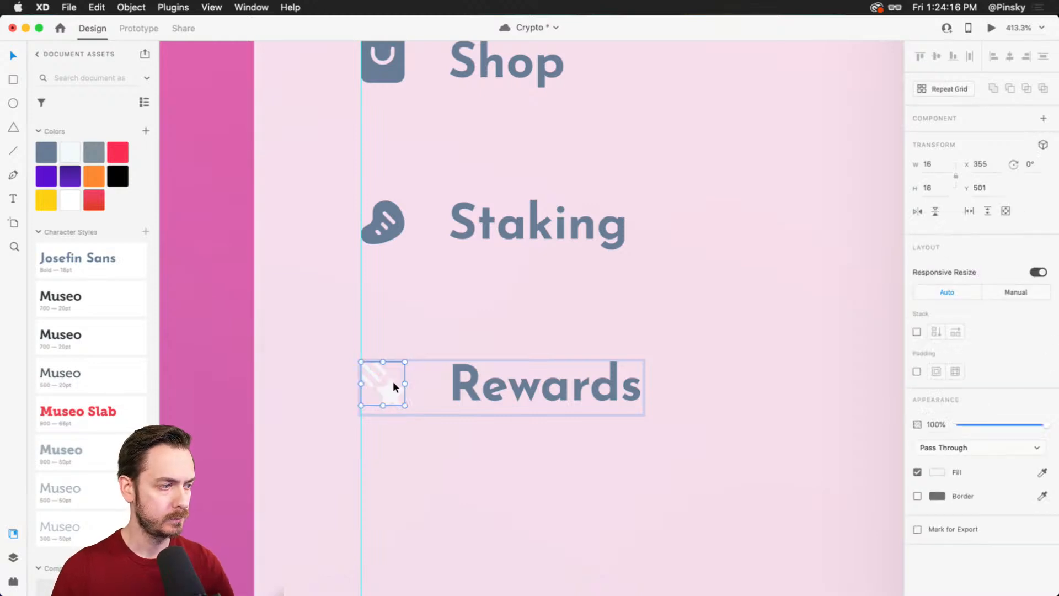
- Fill the shooting-star icon with the slate blue-gray sampled from the Staking icon and select the Rewards item
key(i)
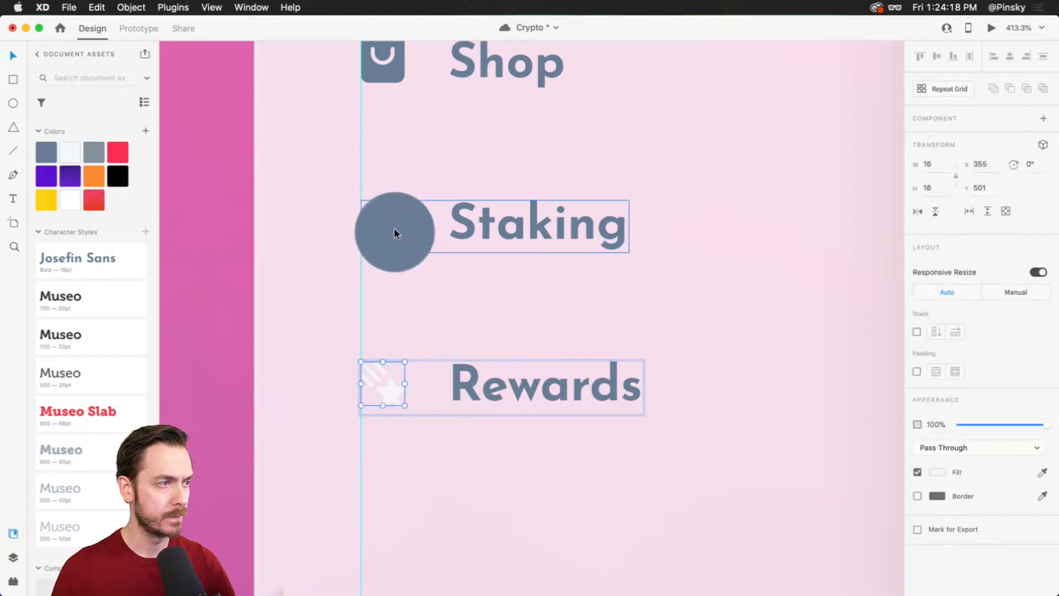
click(395, 231)
click(543, 371)
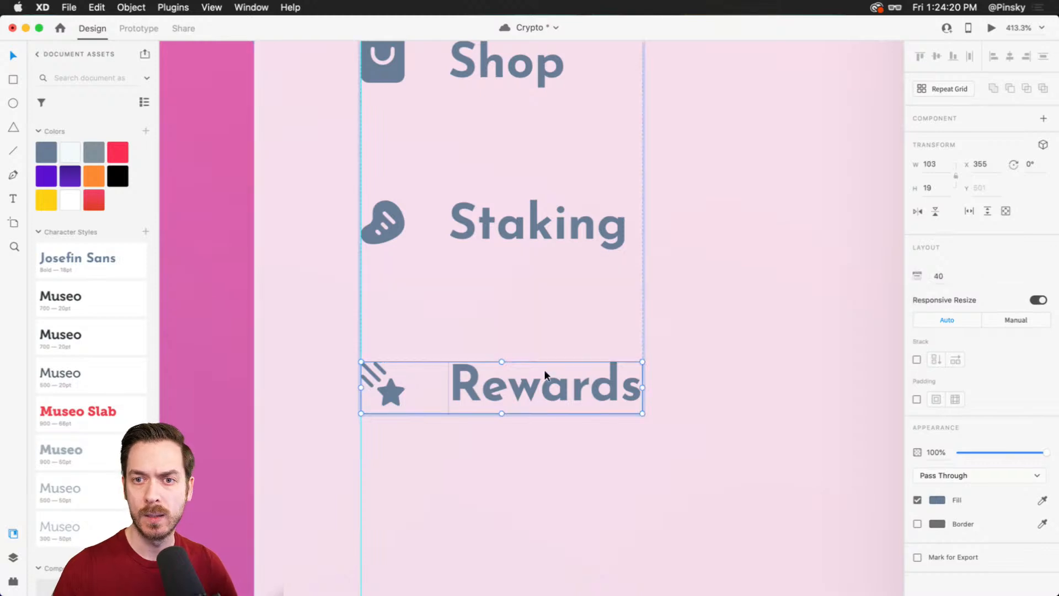
- Show the layers, select the Links stack and open its spacing value for editing
scroll(544, 368, down, 3)
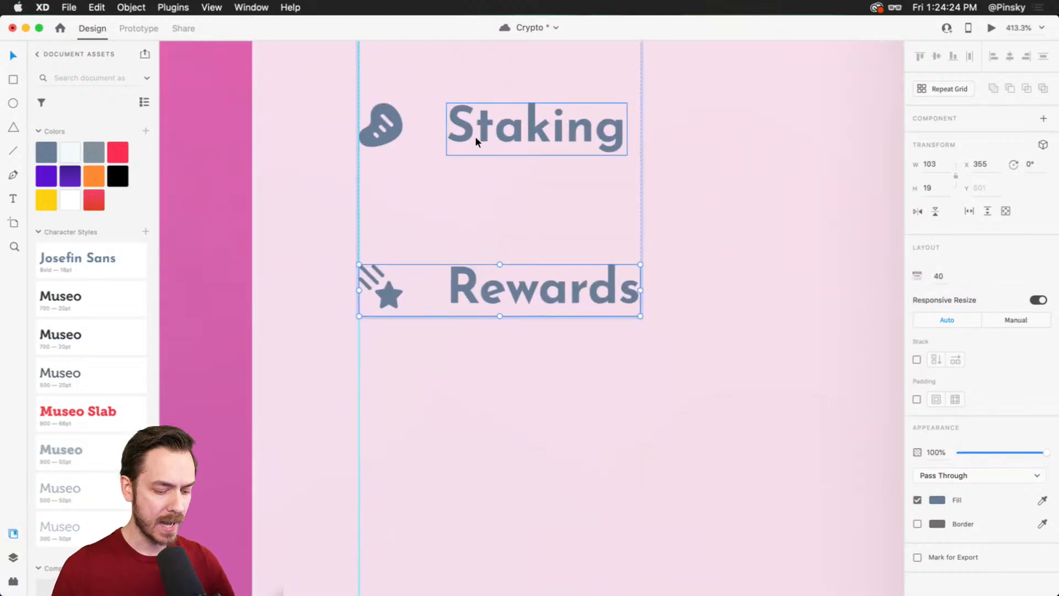
key(super+y)
click(44, 133)
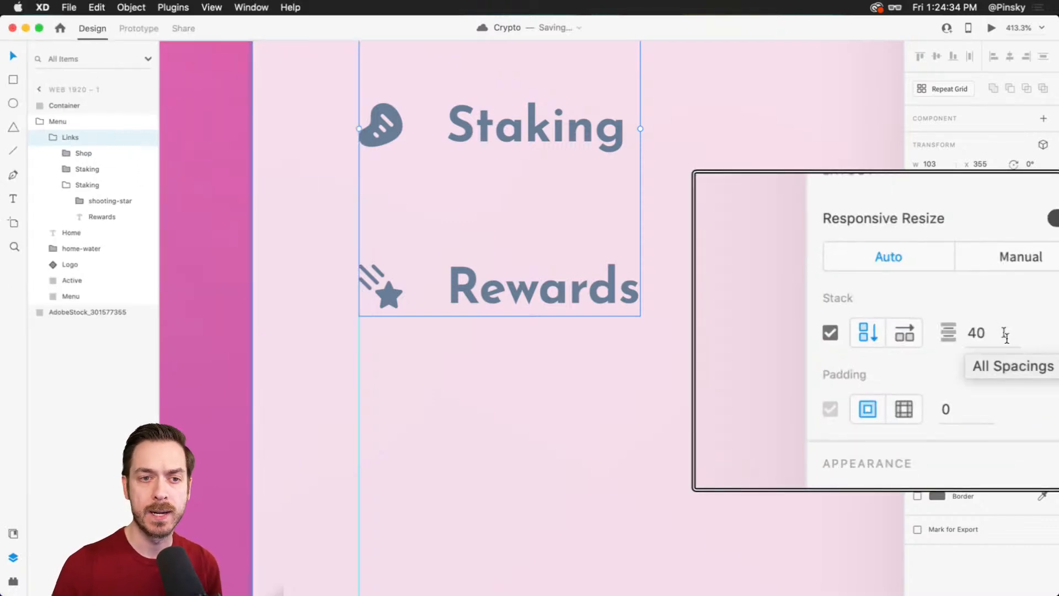
click(1001, 332)
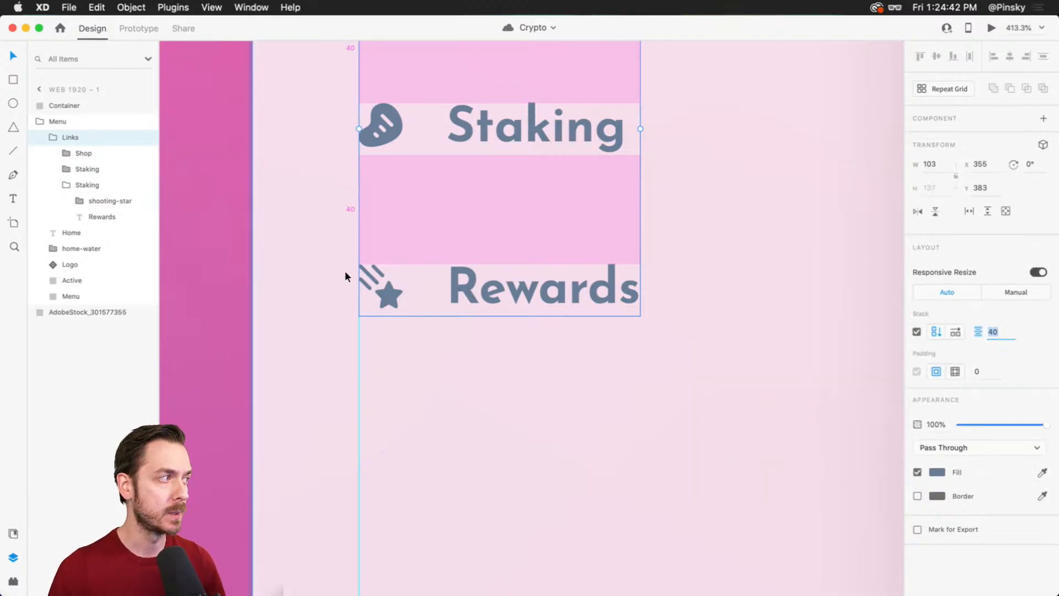
- Rename the duplicated Staking group holding the shooting-star icon to "Rewards"
click(94, 184)
double_click(84, 184)
text(Re)
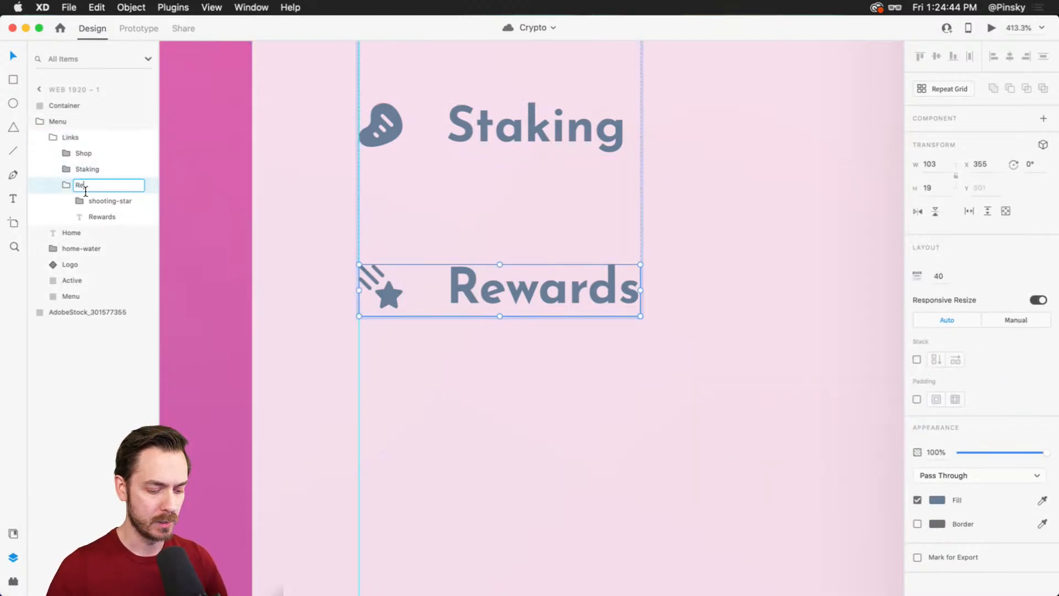
text(wards)
key(Return)
- Duplicate the Rewards item within the Links stack and change the lower copy's label text to "Debit Card"
key(super+d)
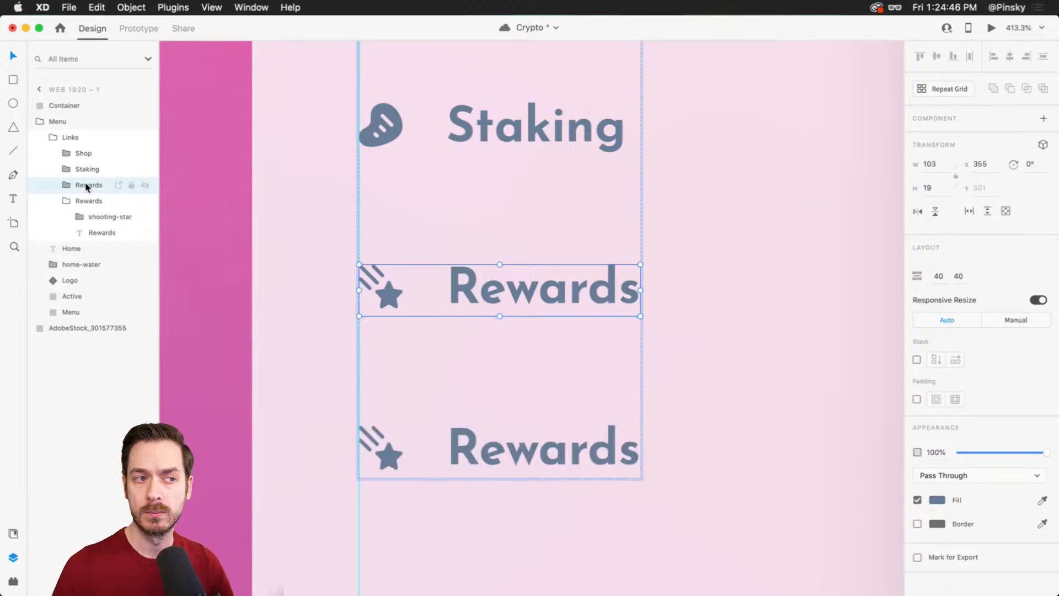
double_click(86, 186)
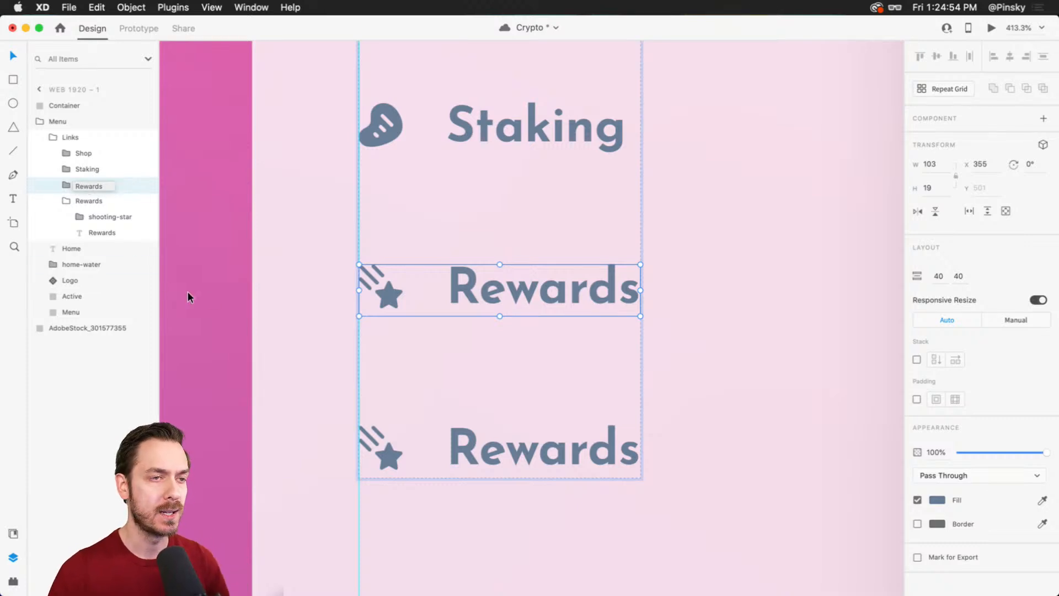
scroll(189, 295, down, 5)
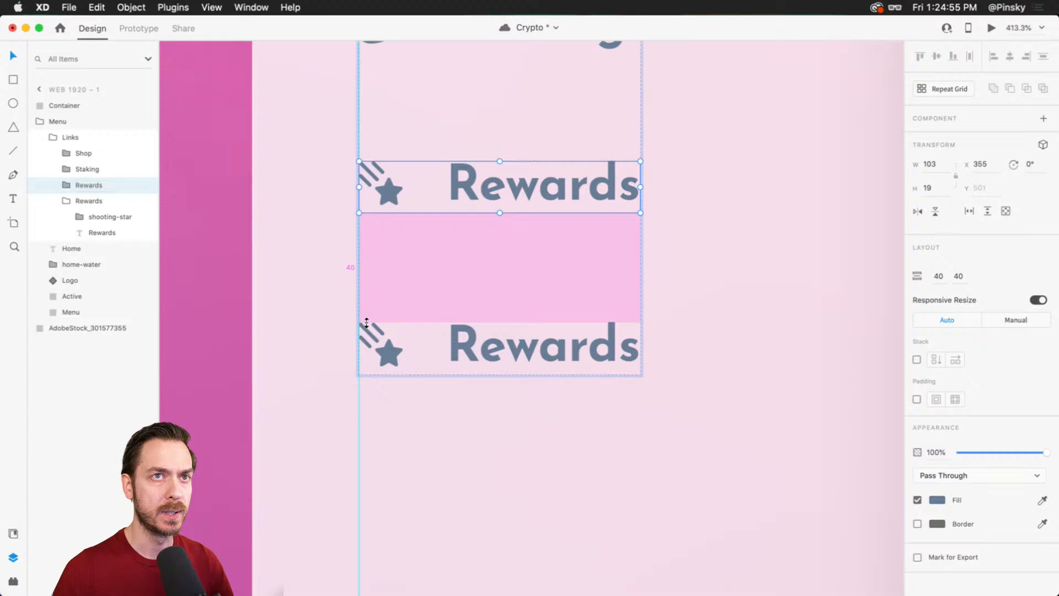
click(484, 319)
double_click(485, 320)
double_click(484, 319)
text(De)
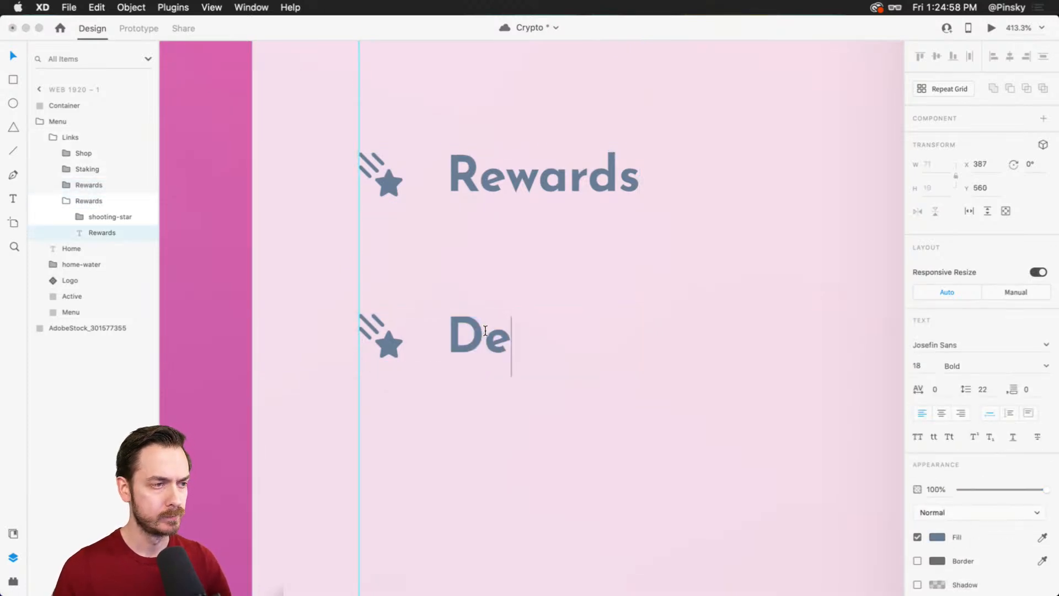
text(bit Car)
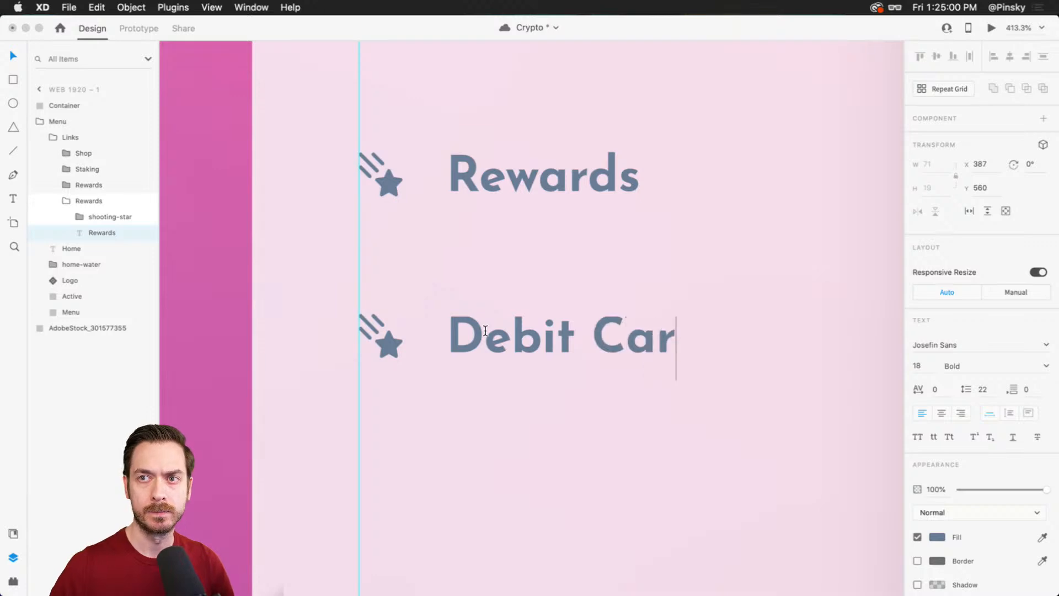
text(d)
key(Escape)
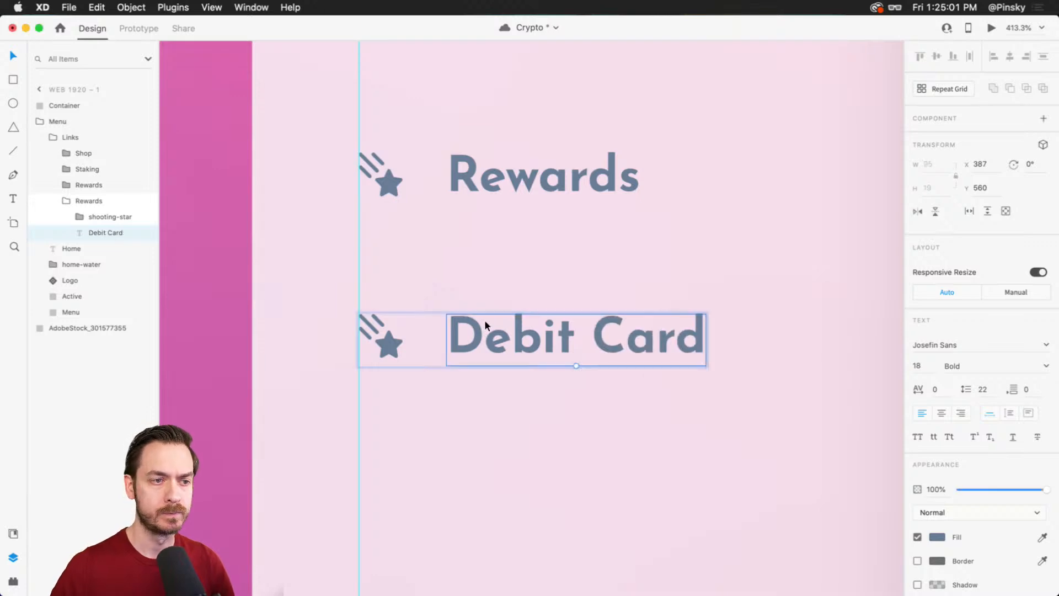
- Select the shooting-star icon beside the Debit Card label, switch to Nucleo and clear the icon search
click(389, 345)
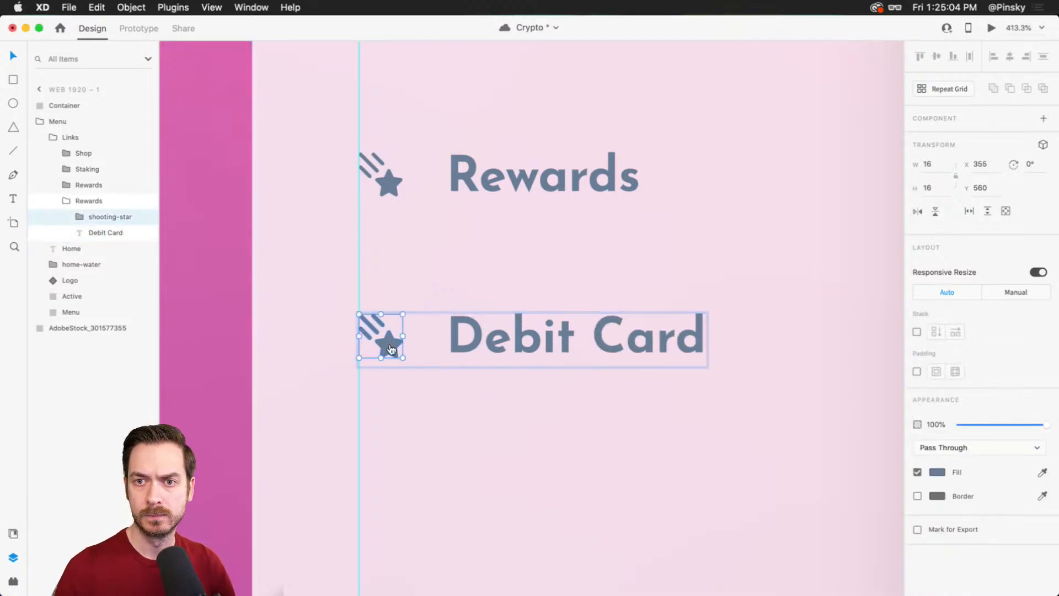
key(super+Tab)
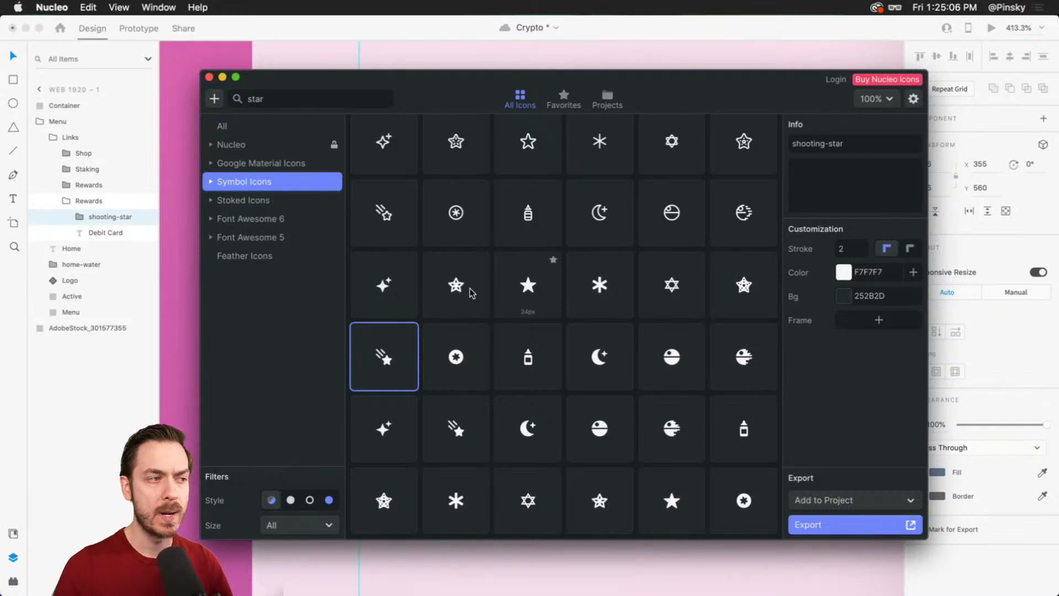
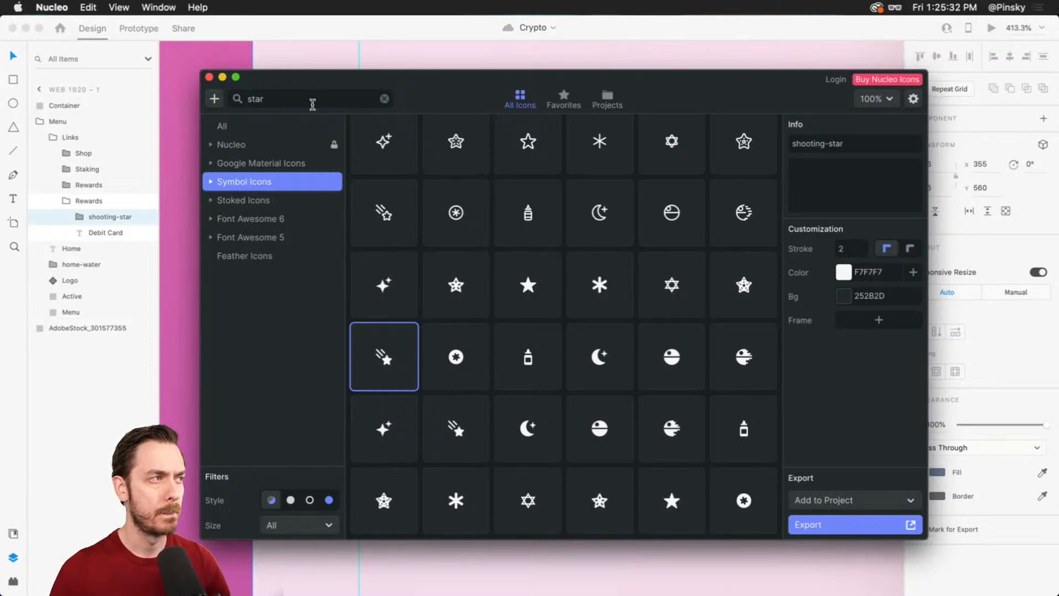
click(309, 102)
key(super+a)
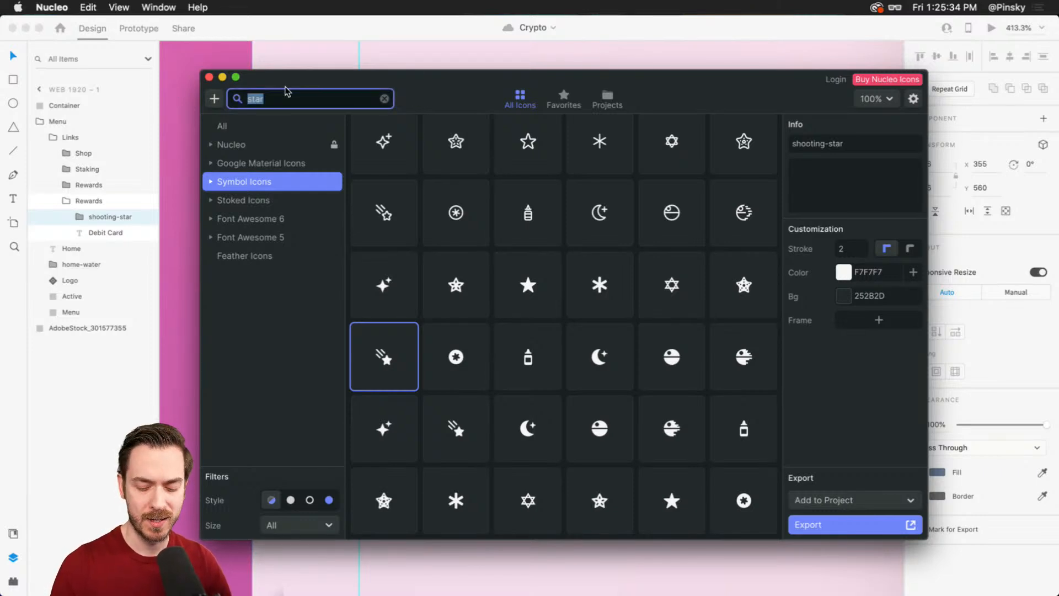
key(BackSpace)
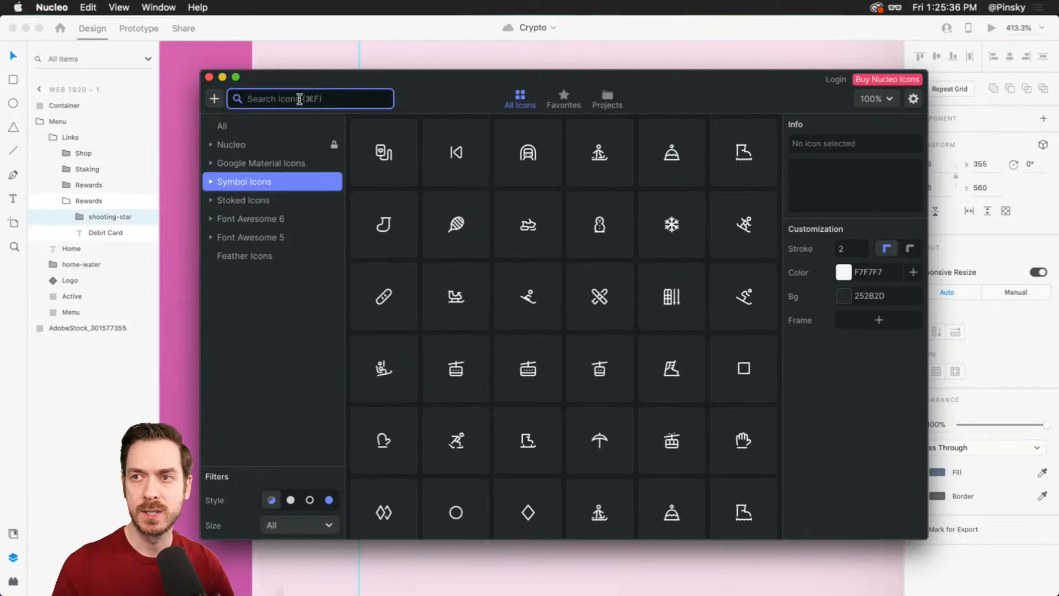
- Search the Symbol Icons library for "card" and browse for a solid credit card icon
text(card)
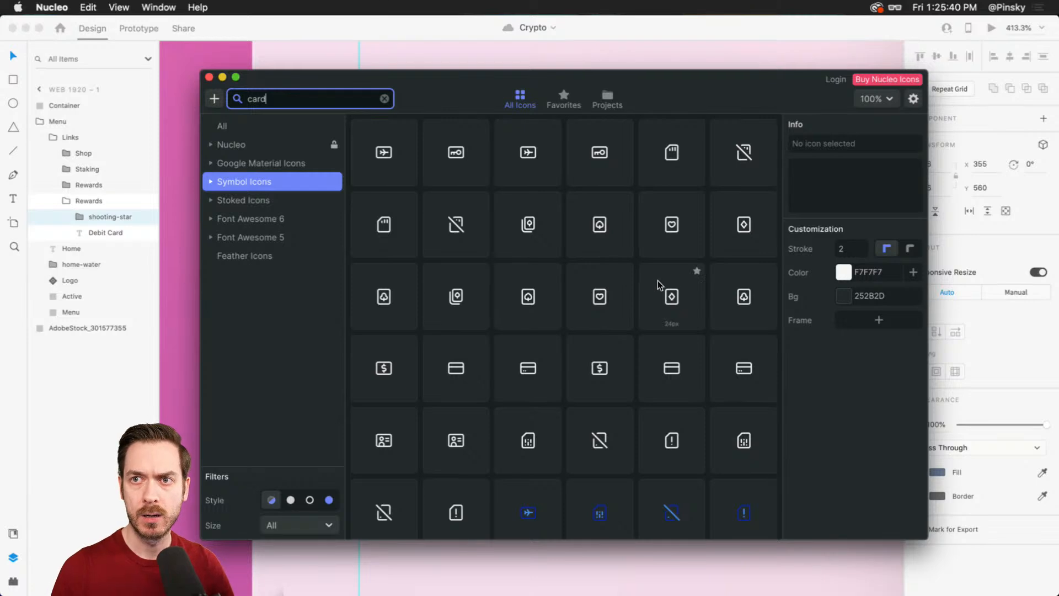
scroll(657, 281, down, 10)
scroll(655, 292, down, 4)
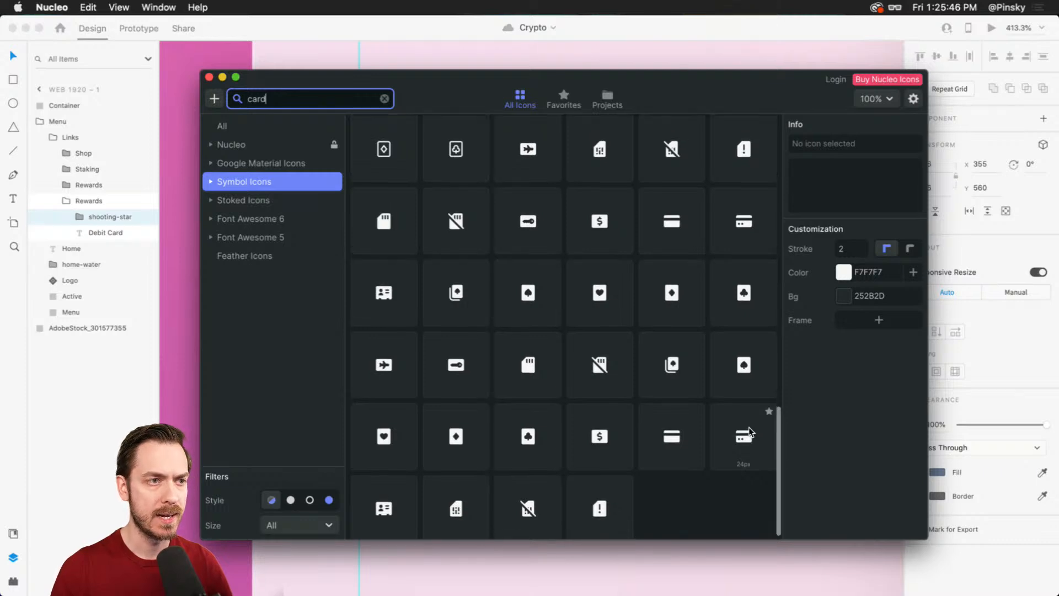
scroll(746, 429, up, 3)
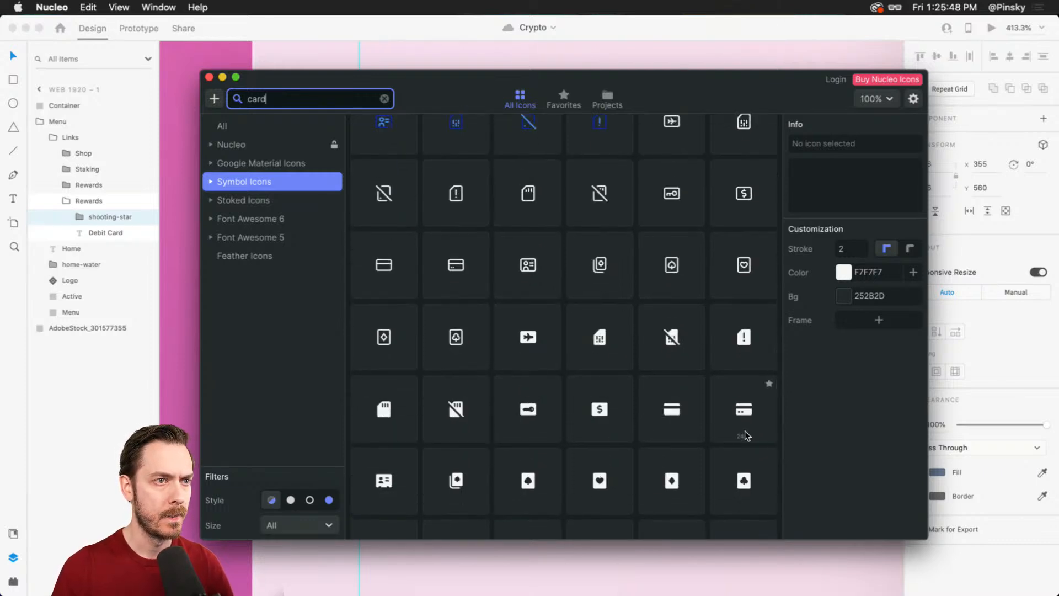
scroll(745, 432, down, 3)
- Place the solid credit card icon with two dots in the Debit Card row and scale it proportionally to 21.33 × 16
click(747, 428)
drag(748, 428, 386, 331)
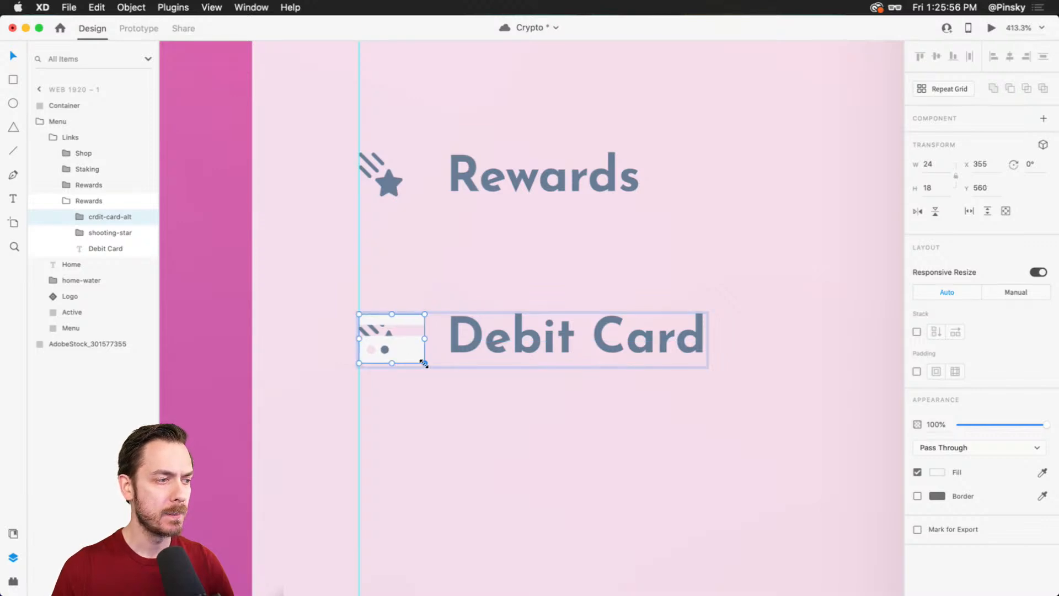
drag(422, 362, 315, 292)
drag(312, 179, 357, 295)
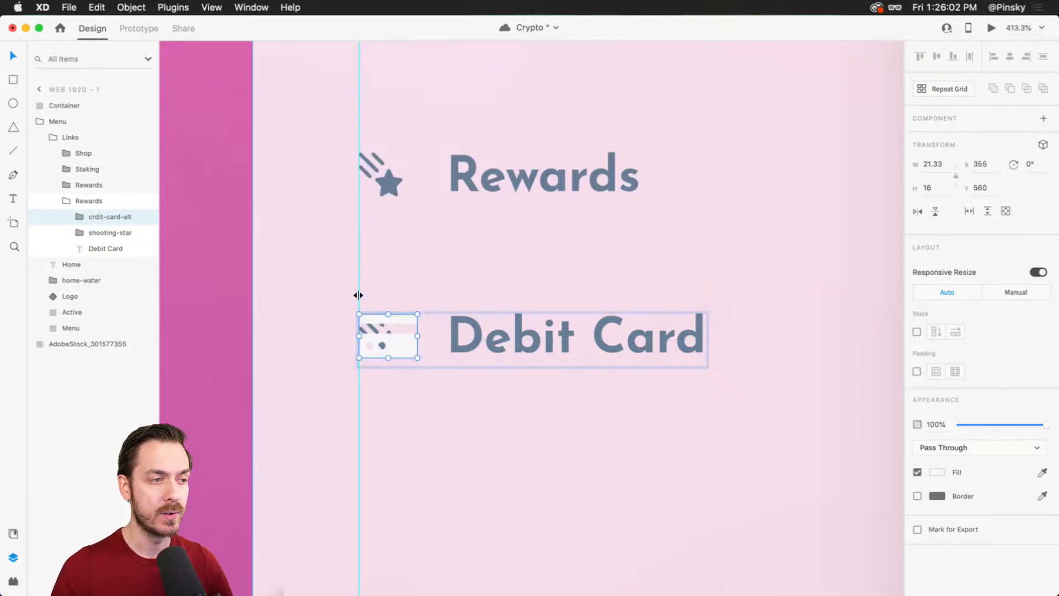
- Try enlarging the shooting-star icon beside the Rewards label to about 35.7 × 35.7 and undo the resize
click(518, 192)
click(498, 221)
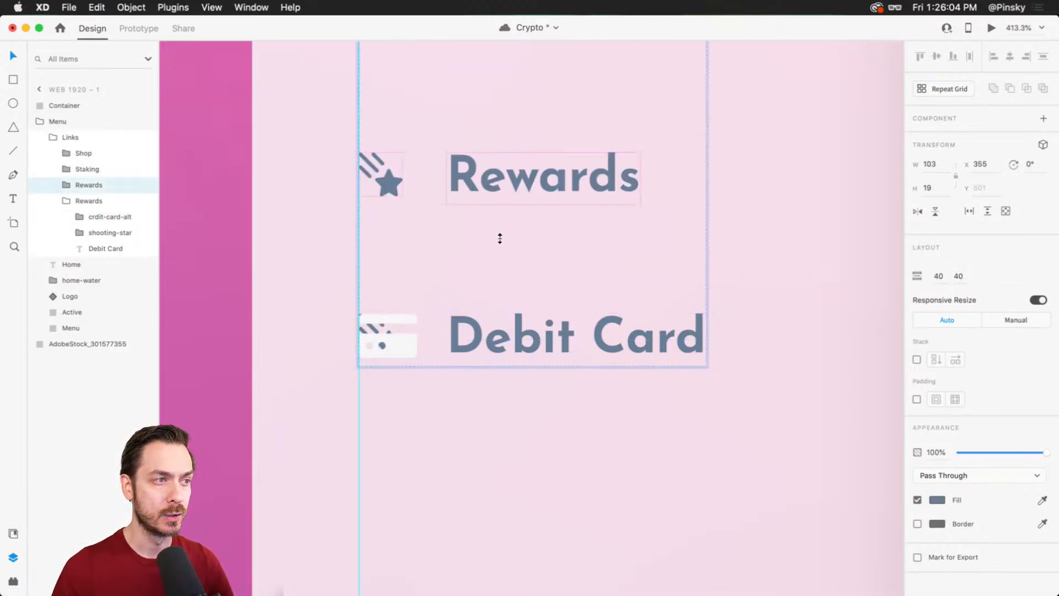
click(413, 163)
double_click(445, 175)
click(389, 189)
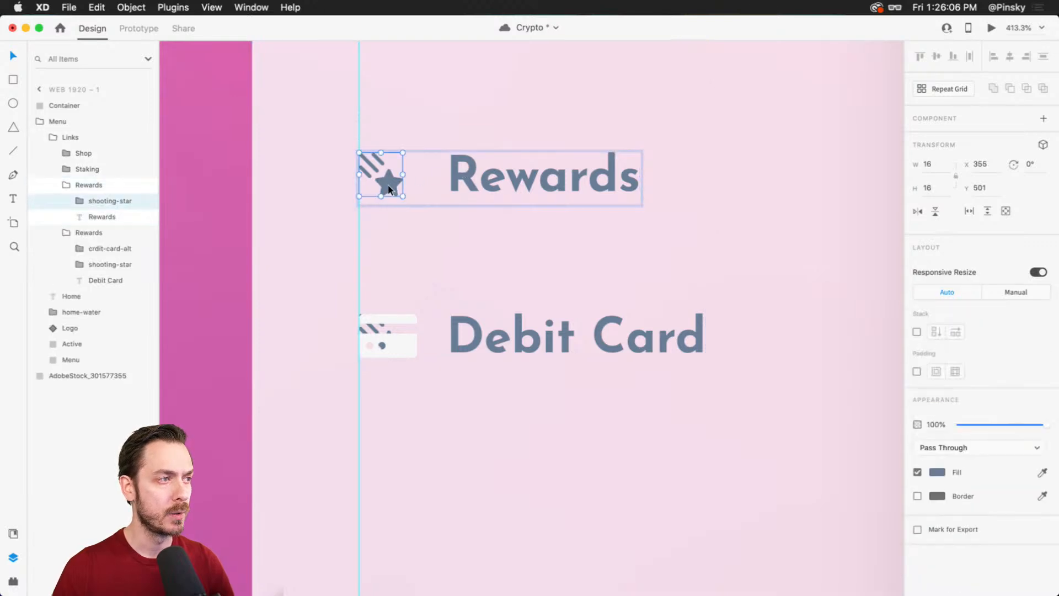
drag(402, 197, 464, 251)
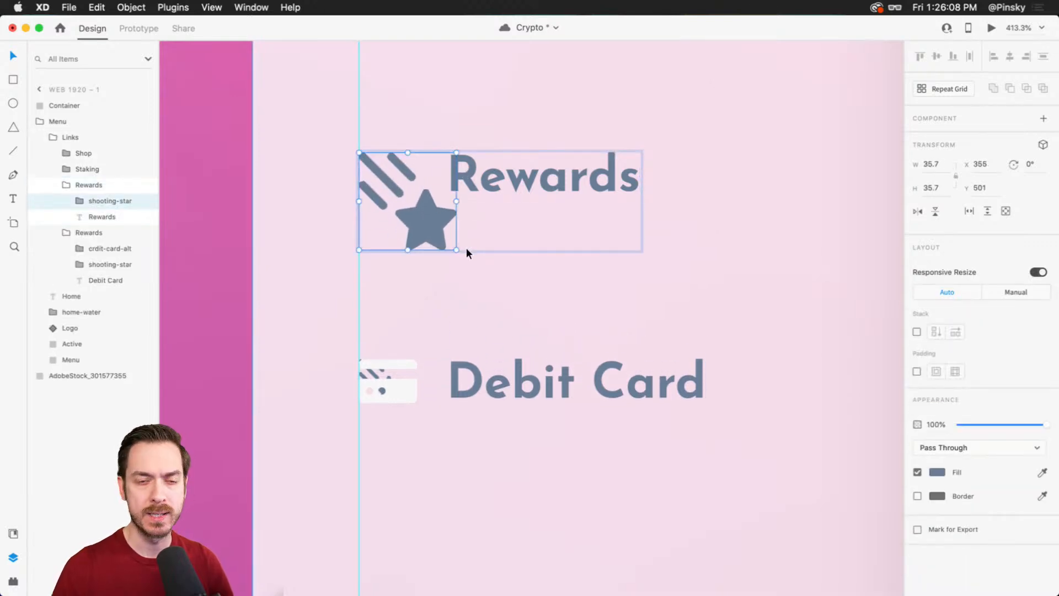
key(super+z)
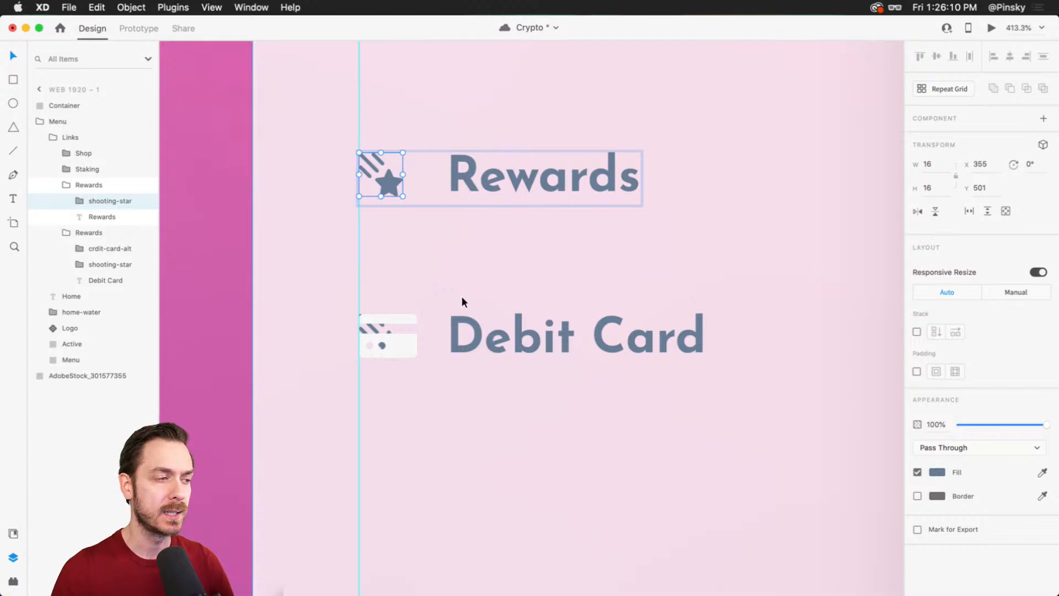
- Delete the leftover shooting-star icon from the Debit Card row and give the credit card icon the label's slate-blue fill
click(412, 336)
mouse_move(495, 308)
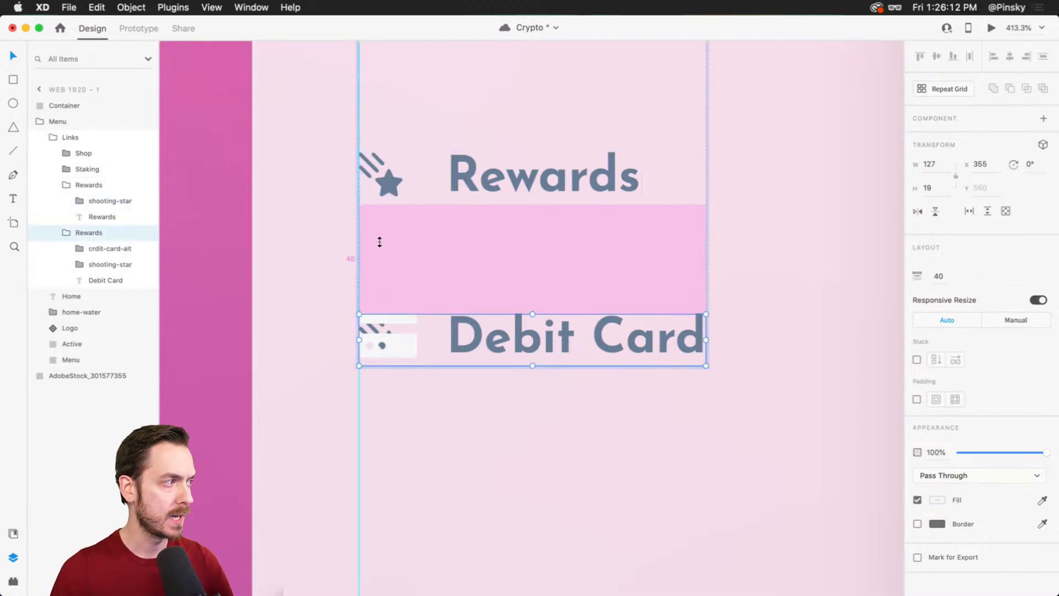
click(88, 262)
key(Delete)
- Rename the group holding the credit card icon and Debit Card label as Card
double_click(87, 234)
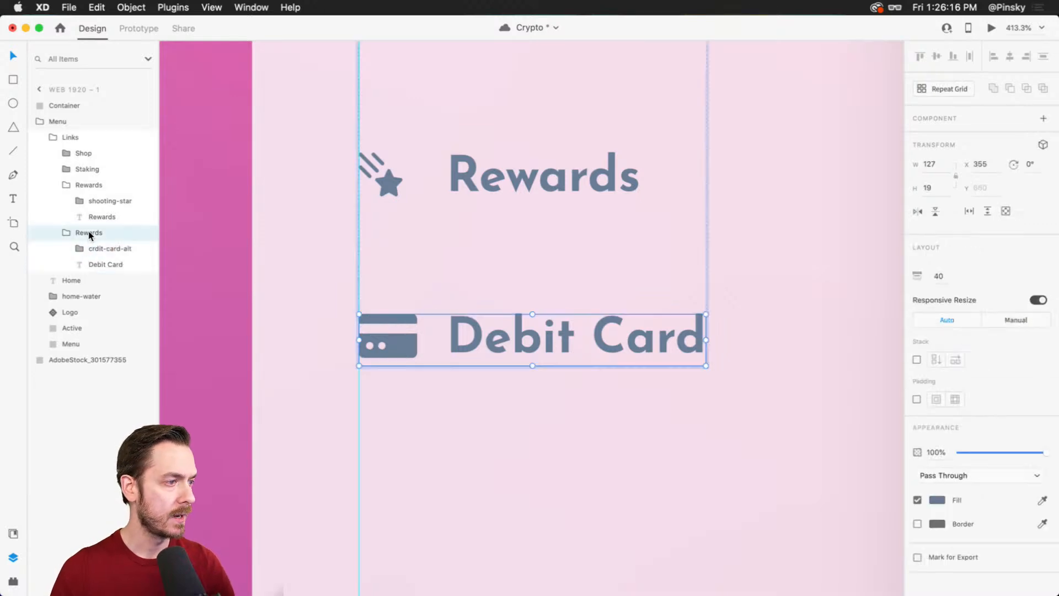
text(Card)
key(Return)
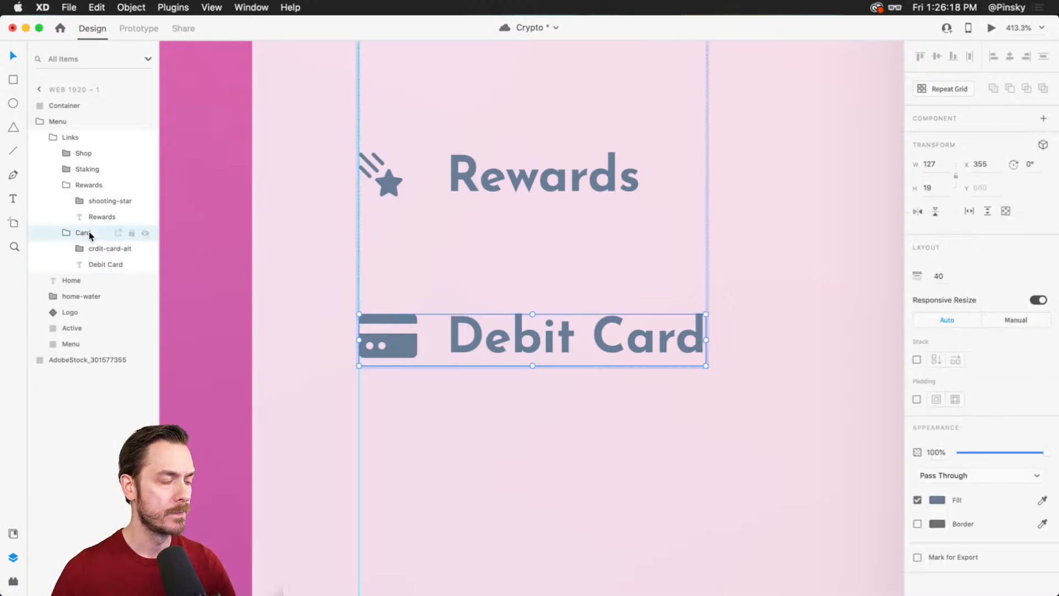
- Preview the artboard to compare the credit card icon with the other menu icons, and close the preview
double_click(402, 336)
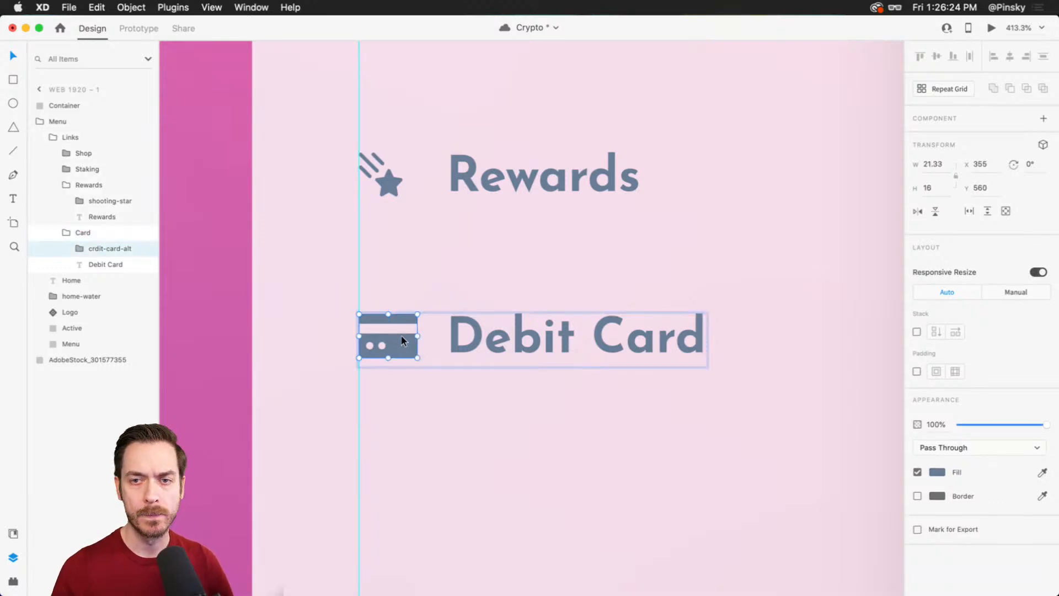
key(super+Return)
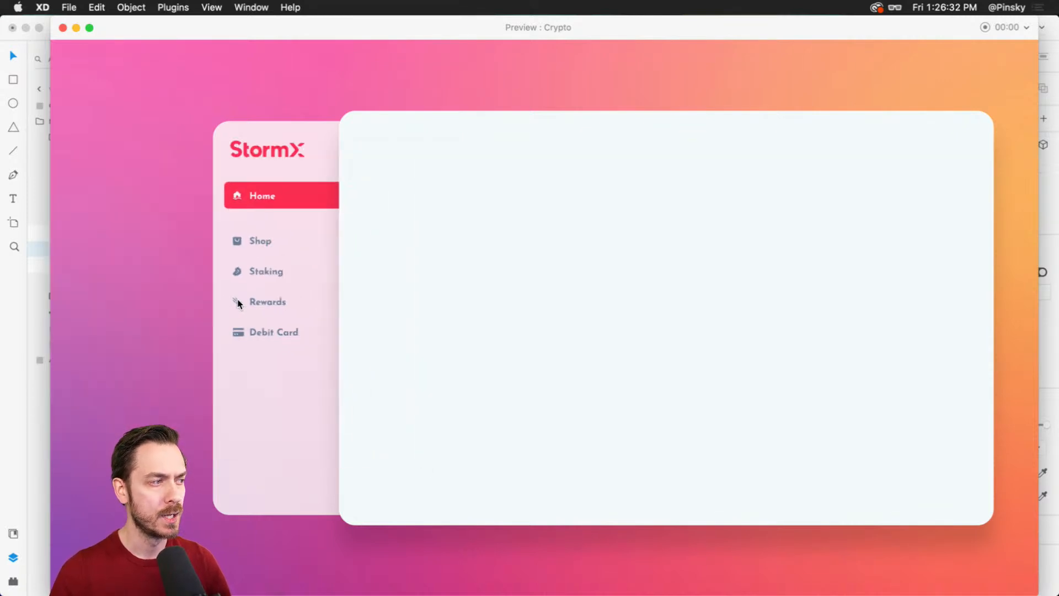
key(cmd+w)
click(388, 177)
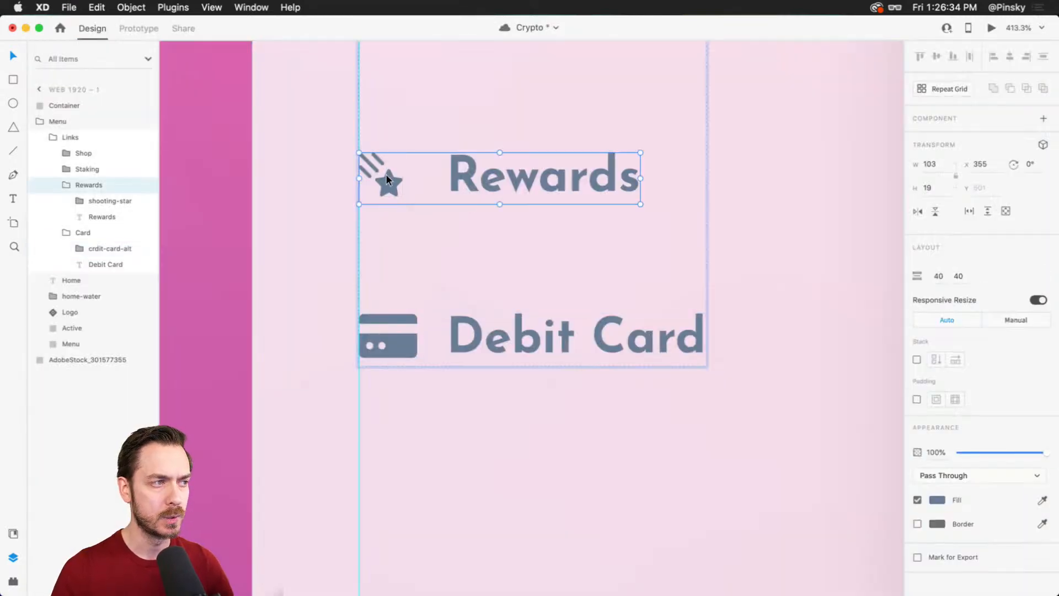
- Set the credit card icon's width to 16 with proportions locked and move it down to y 562
double_click(408, 340)
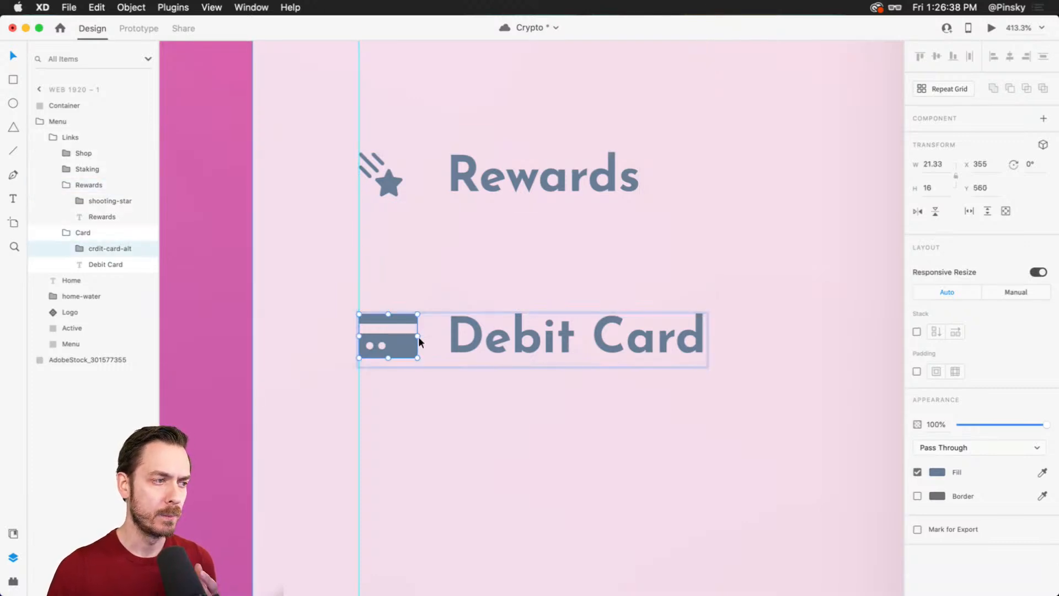
click(945, 174)
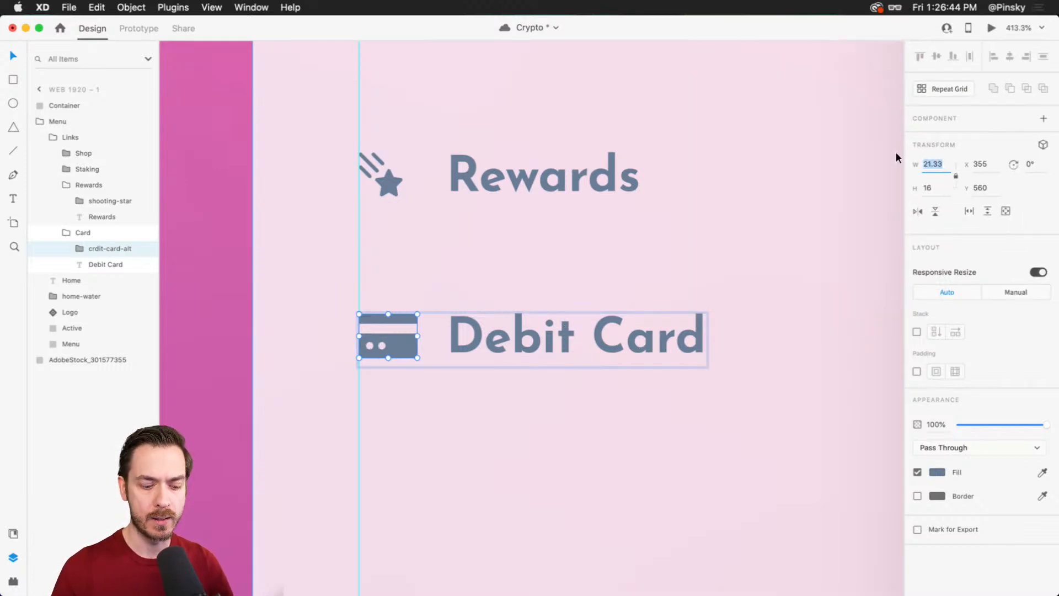
text(16)
key(Return)
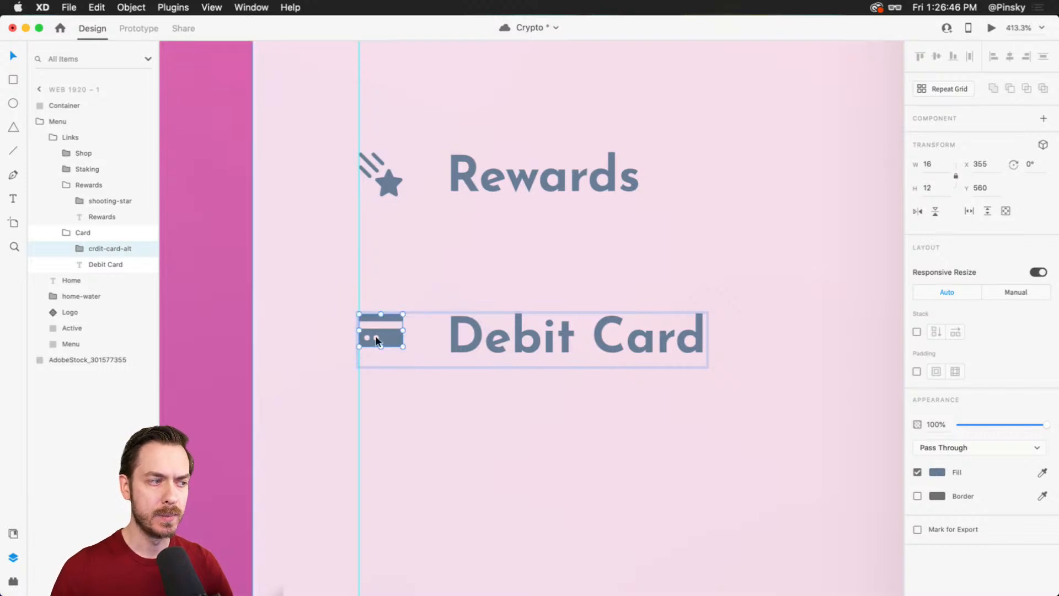
drag(381, 337, 388, 339)
- Preview the menu with the smaller credit card icon, close the preview, and undo the icon's move and resize
key(super+Return)
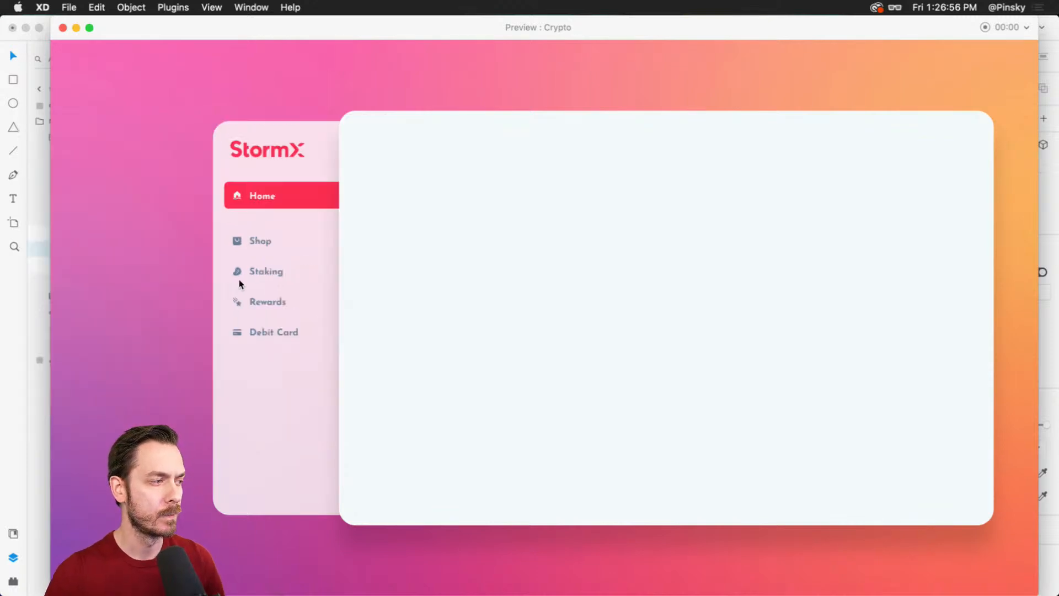
key(super+w)
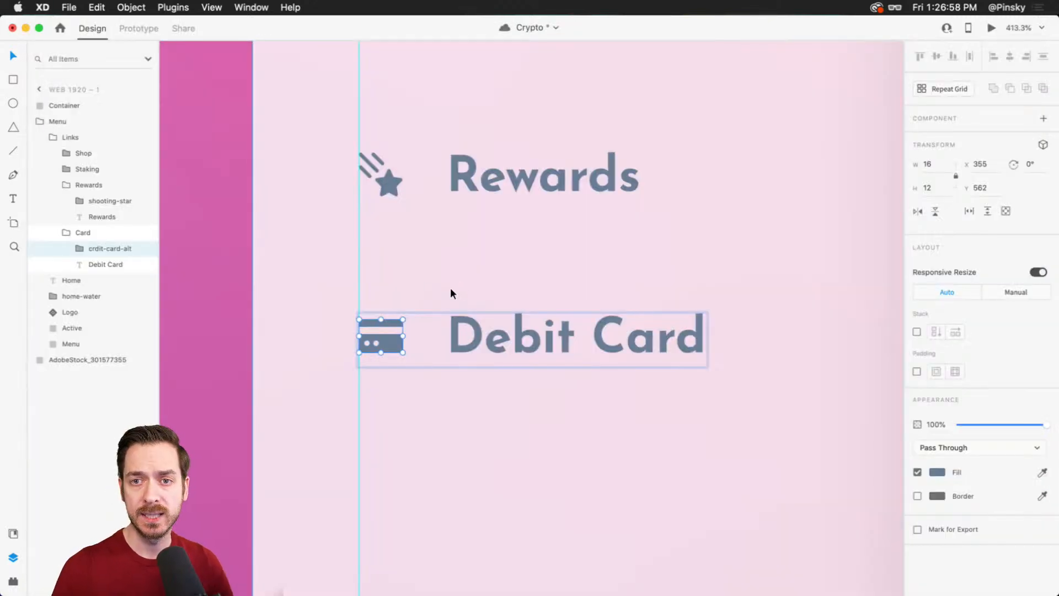
key(super+z)
key(super+z)
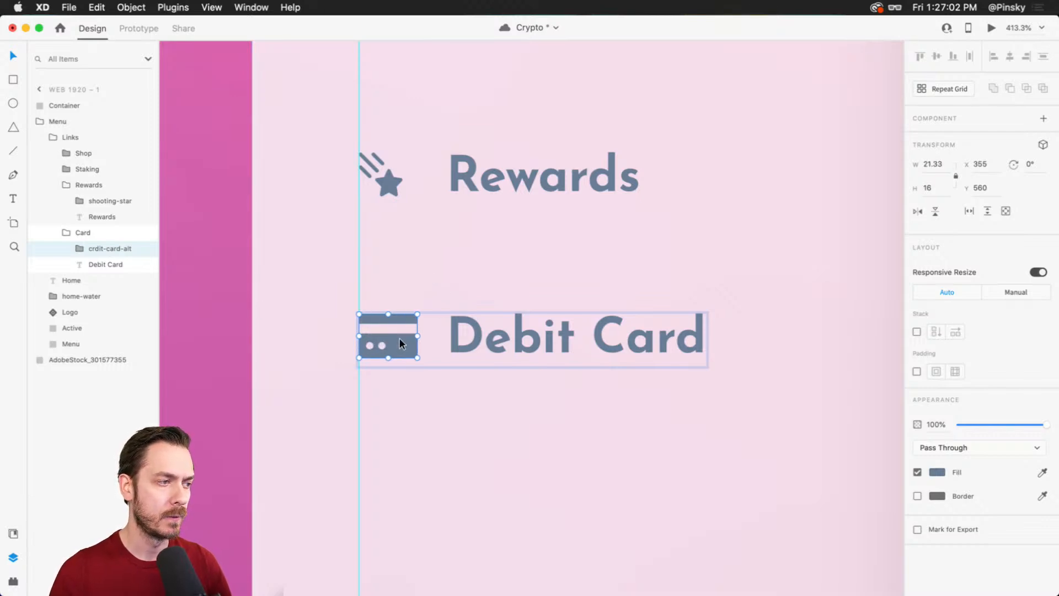
- Scale the credit card icon to about 14.35 × 10.76 and offset a duplicate up and to the right to x 361, y 560
scroll(398, 338, up, 5)
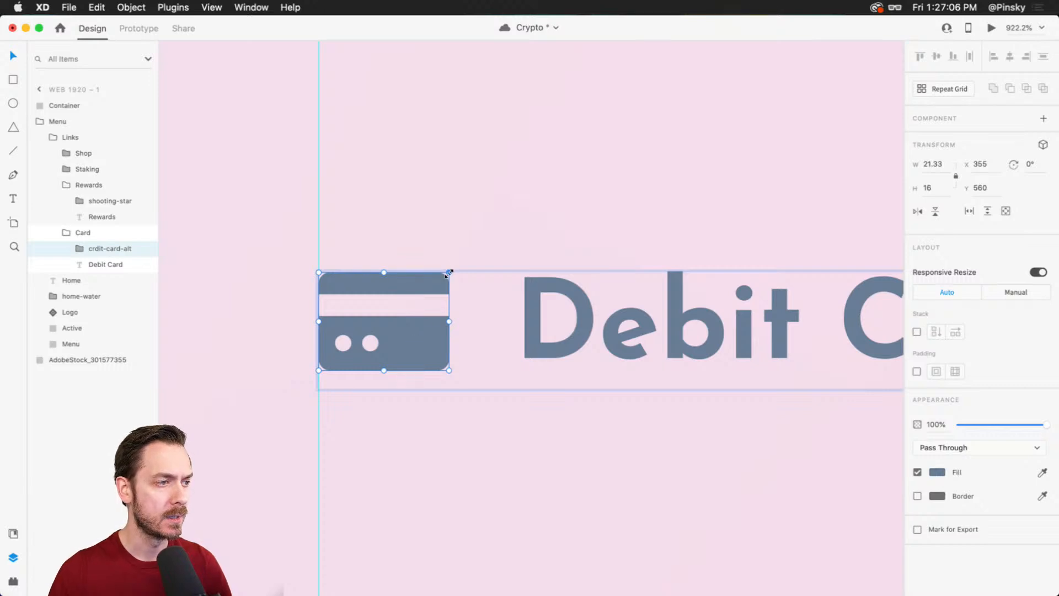
drag(448, 274, 406, 304)
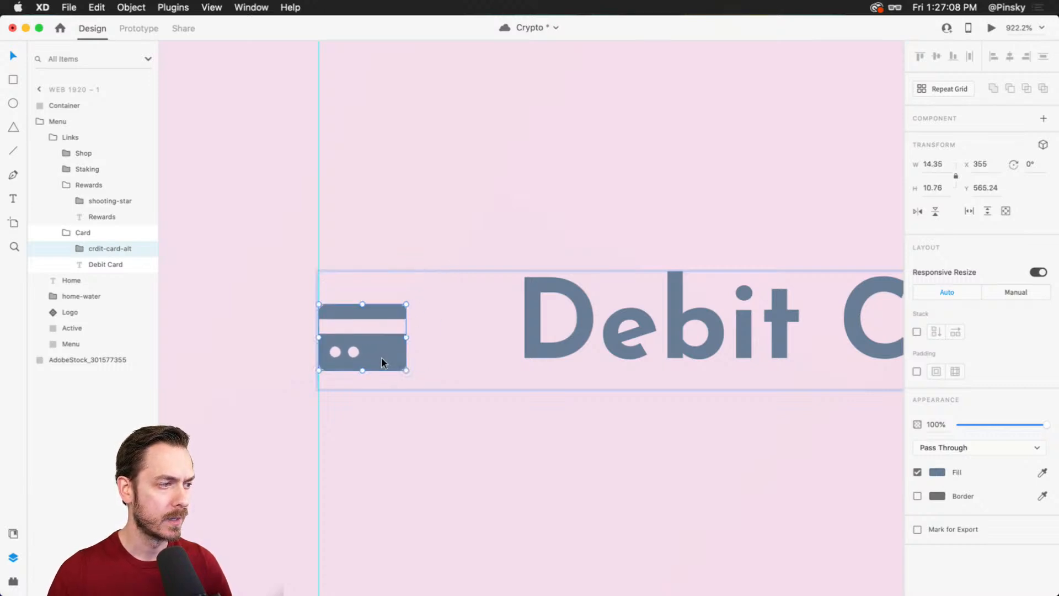
key(super+d)
drag(376, 364, 415, 323)
- Move the duplicated card closer to x 356.65 and lower the original card to y 566.24 so the two overlap
scroll(415, 324, down, 5)
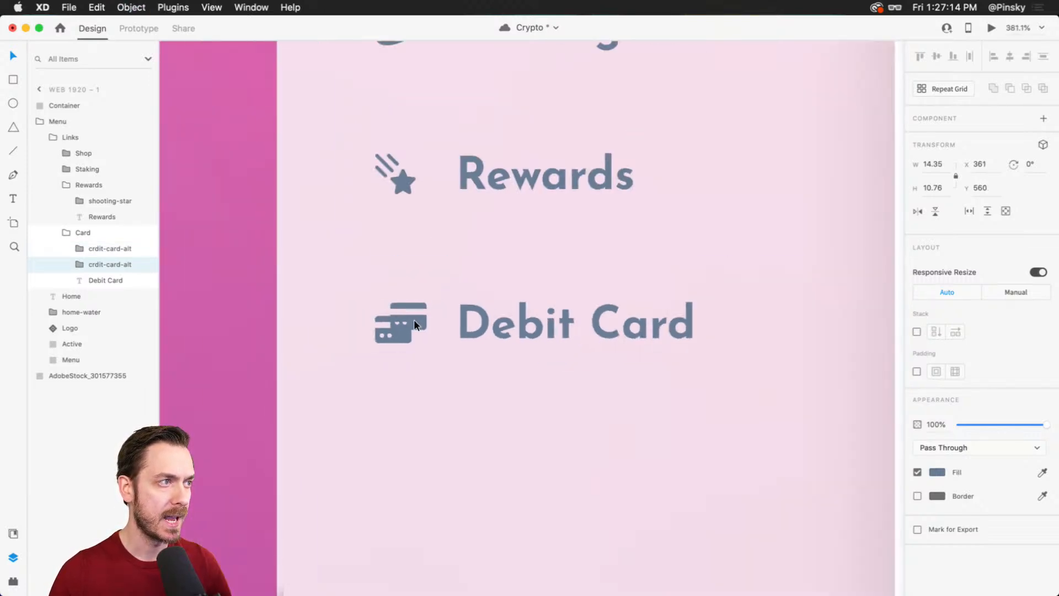
scroll(475, 224, left, 3)
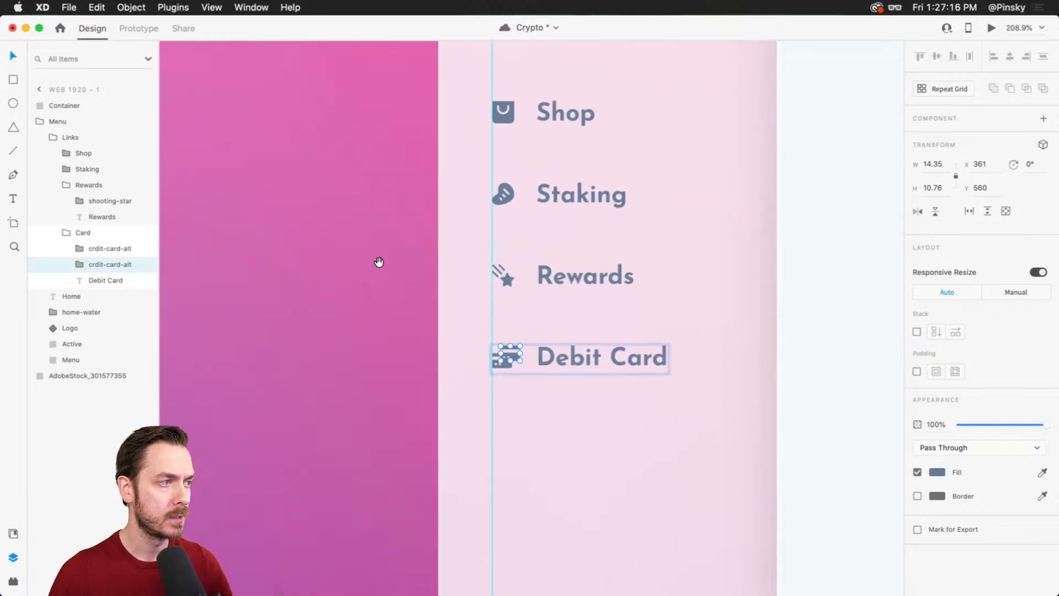
scroll(378, 262, left, 5)
scroll(555, 263, down, 3)
drag(270, 255, 656, 265)
scroll(694, 363, up, 8)
scroll(623, 269, up, 6)
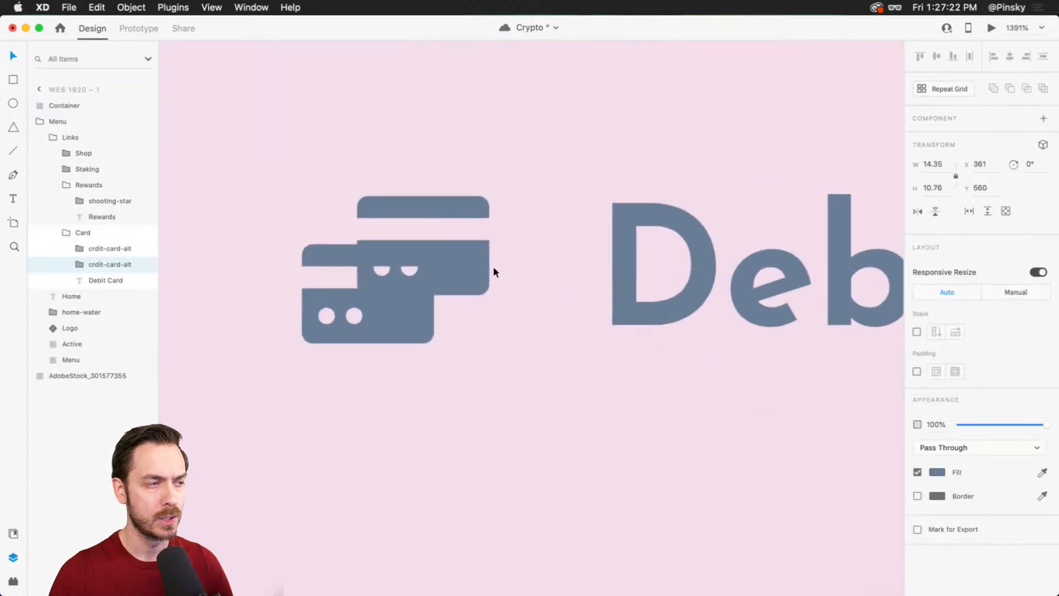
drag(455, 260, 422, 260)
click(411, 322)
key(Down)
key(Up)
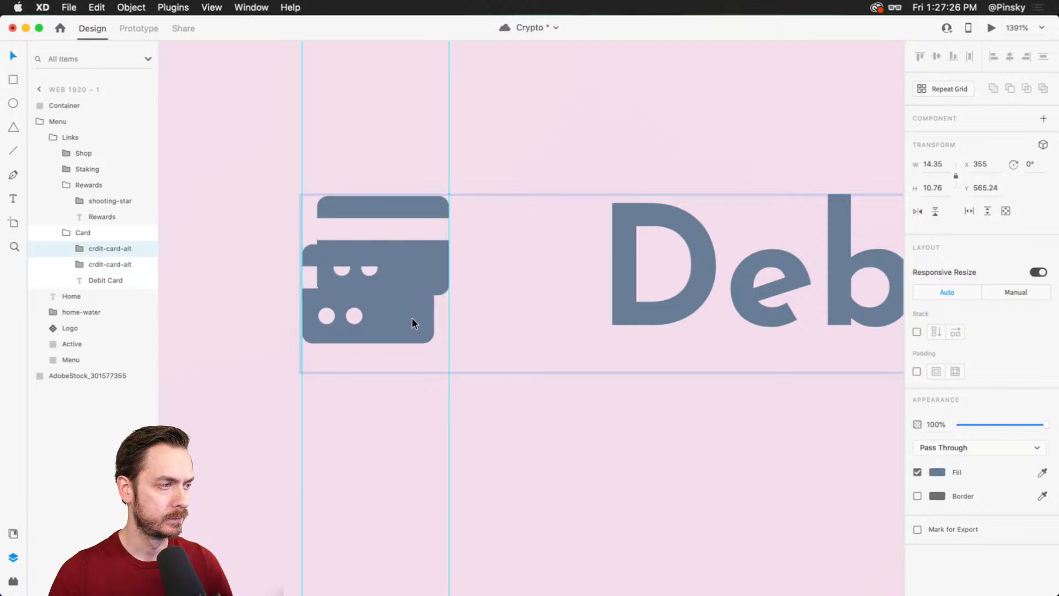
key(Down)
click(426, 279)
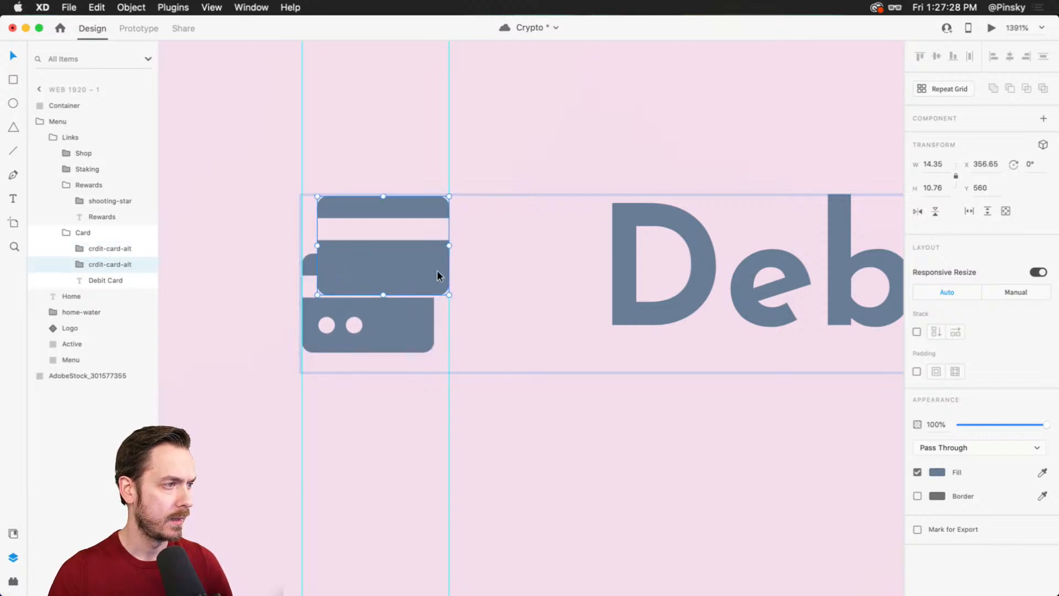
key(super+z)
key(shift+super+z)
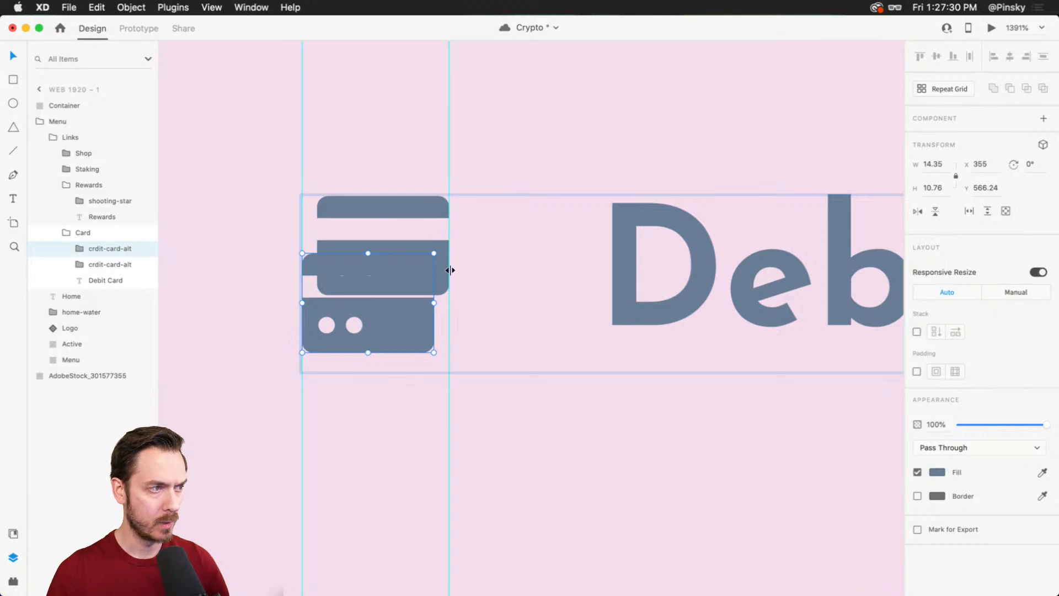
- Draw a 16 × 3 rectangle across the overlapping cards, with no border and the menu's pale pink fill
key(r)
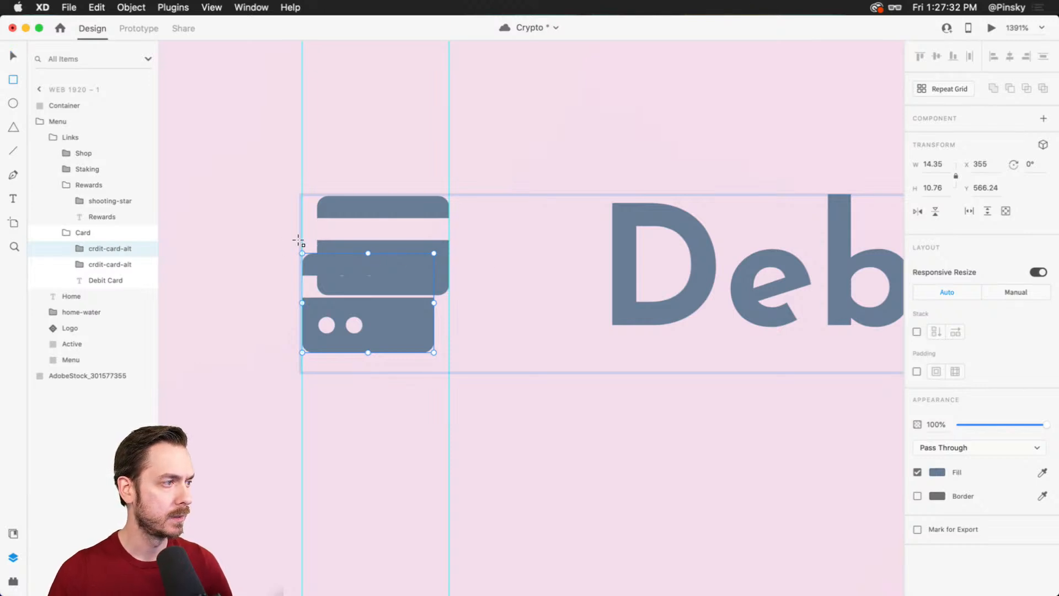
drag(302, 241, 450, 270)
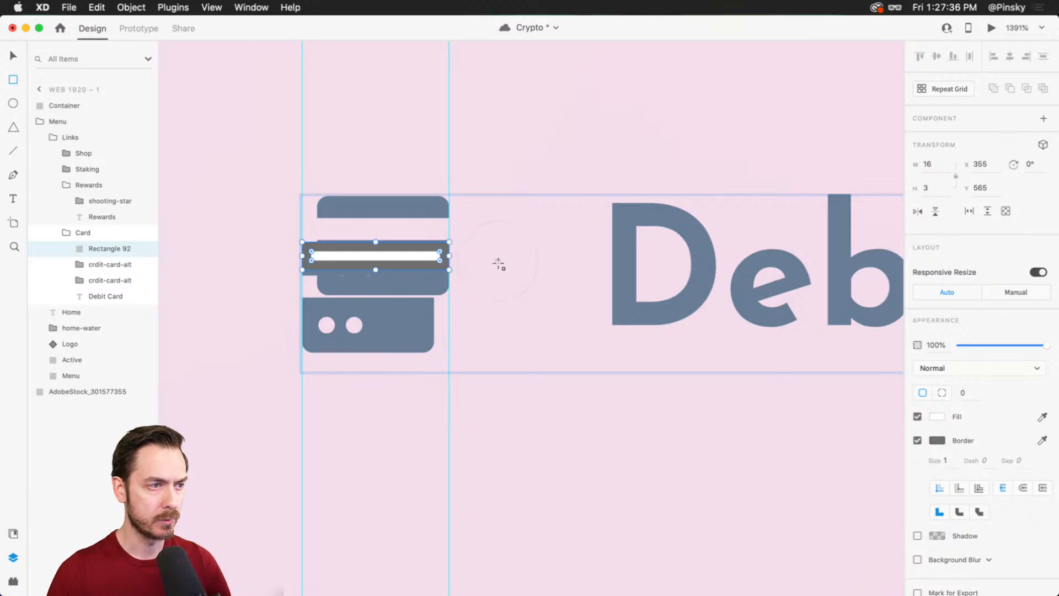
click(917, 440)
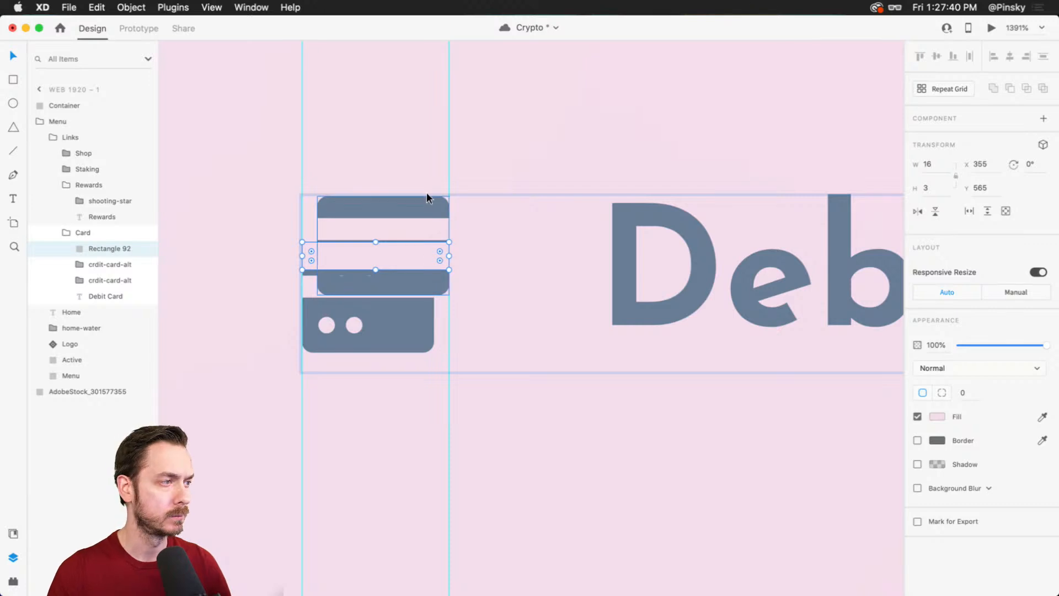
- Undo the overlapping-card edits back to the single 21.33 × 16 credit card icon
key(super+z)
key(super+z)
key(super+z)
key(super+z)
key(super+z)
key(super+z)
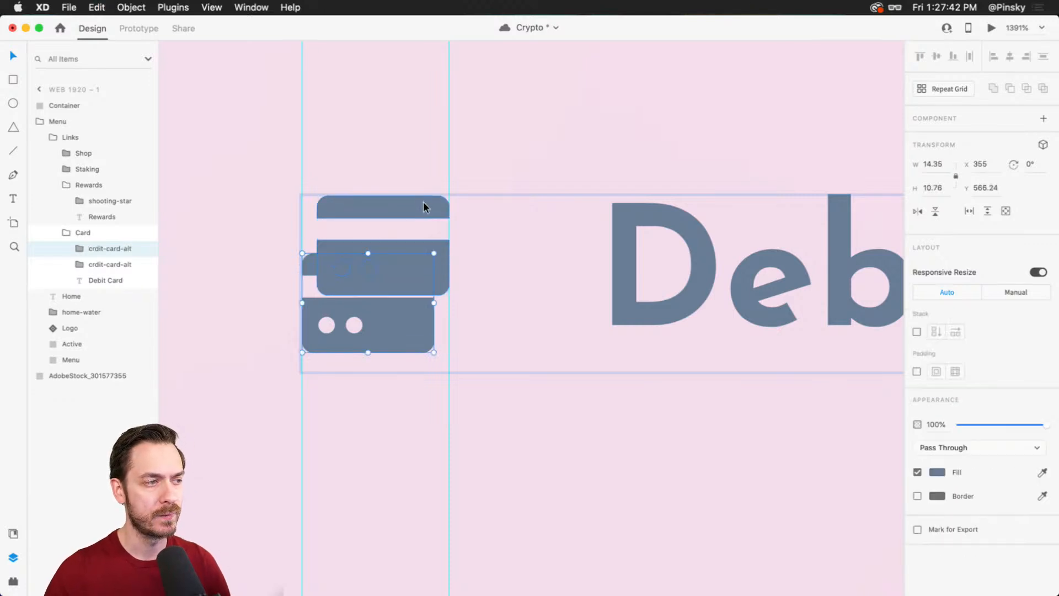
key(super+z)
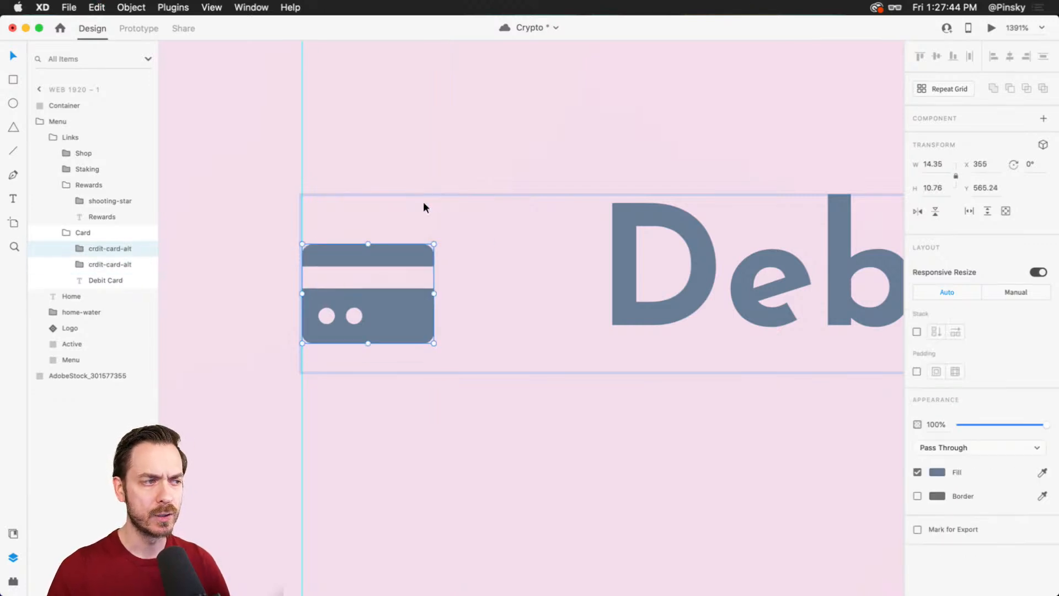
key(super+z)
key(super+z)
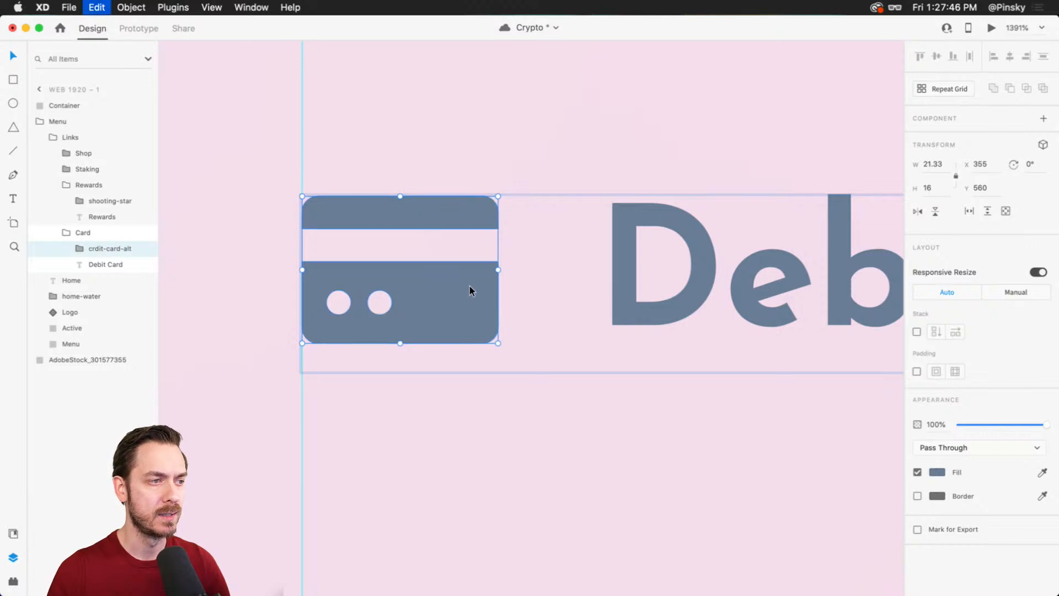
scroll(476, 286, down, 5)
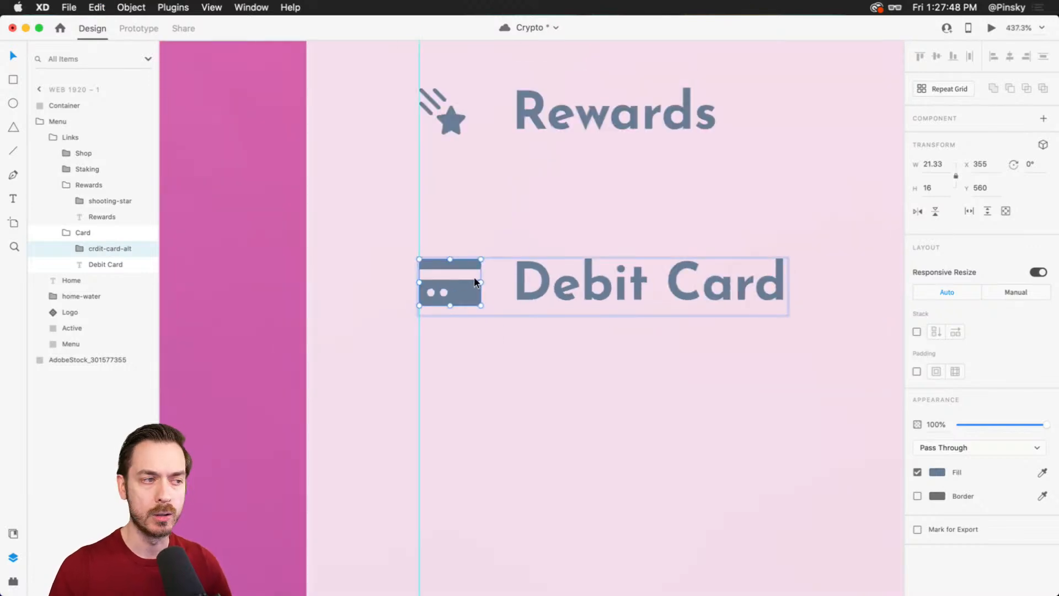
scroll(470, 277, up, 5)
double_click(436, 243)
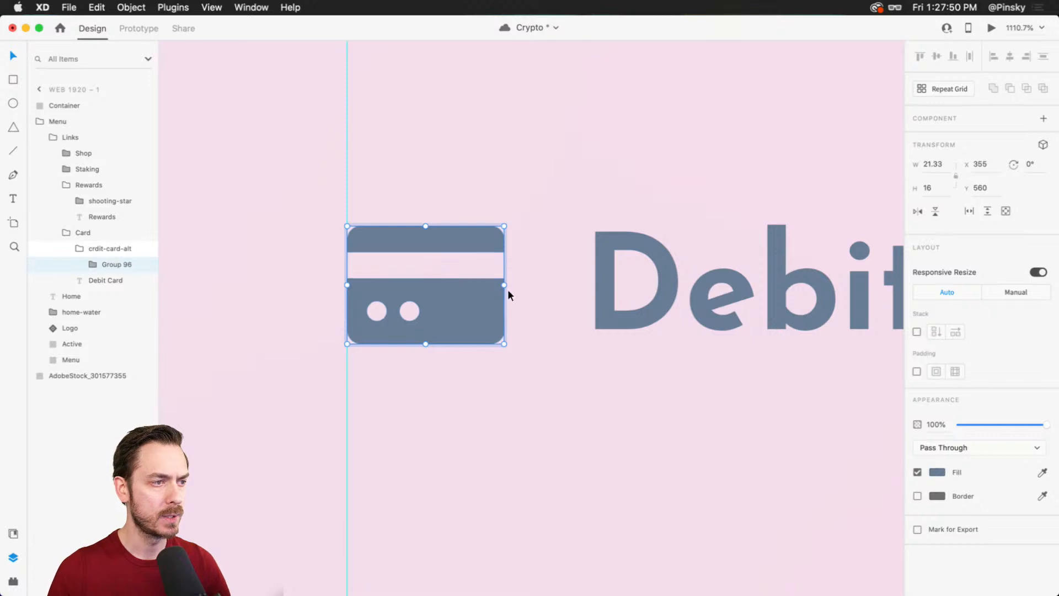
drag(504, 287, 469, 291)
key(super+z)
double_click(463, 299)
key(super+z)
- Narrow the credit card icon to 18.33 wide by shifting only its path's right-side anchor points 3 px left
double_click(467, 292)
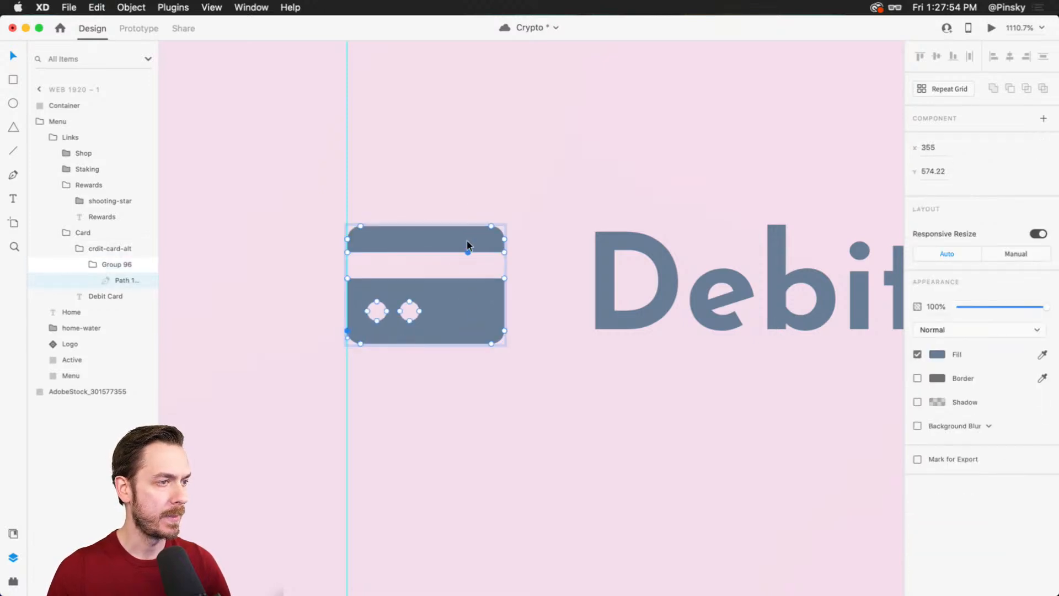
drag(465, 207, 547, 351)
key(shift+Left)
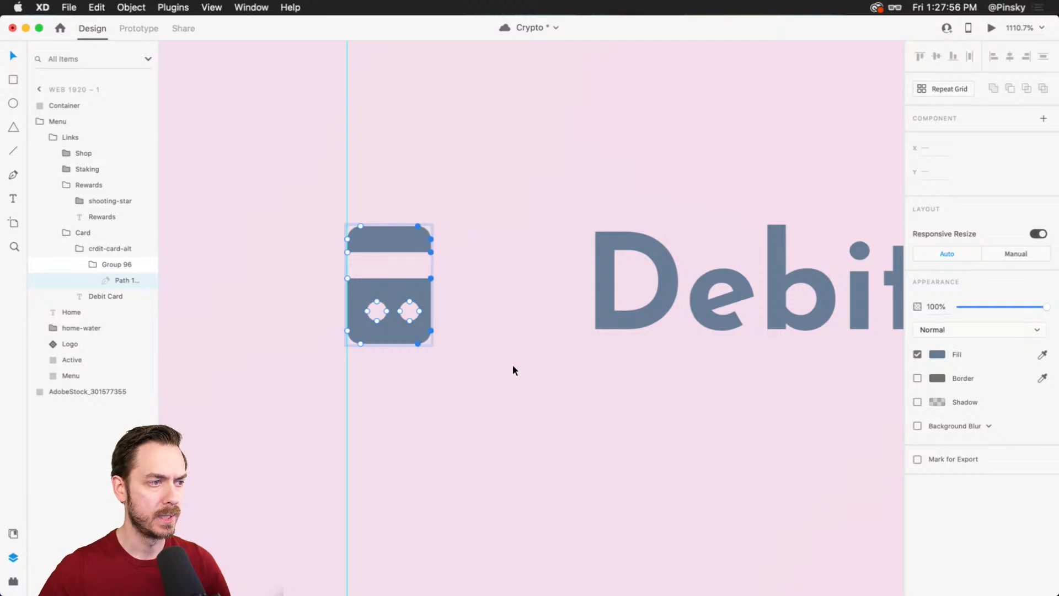
key(super+z)
key(Left)
key(Left)
key(Left)
key(Left)
key(Left)
key(Left)
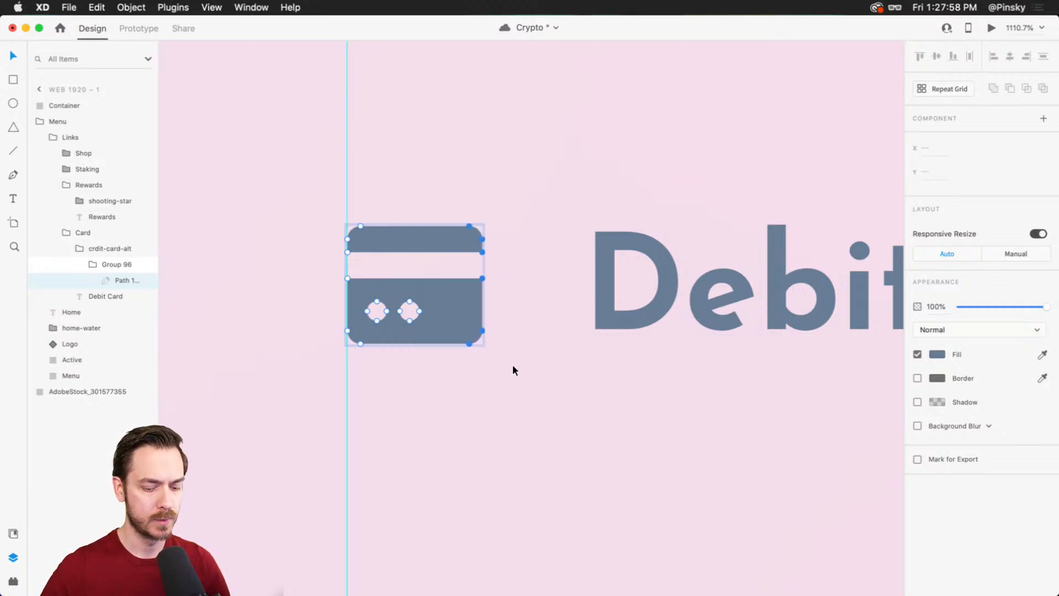
key(super+Return)
key(super+w)
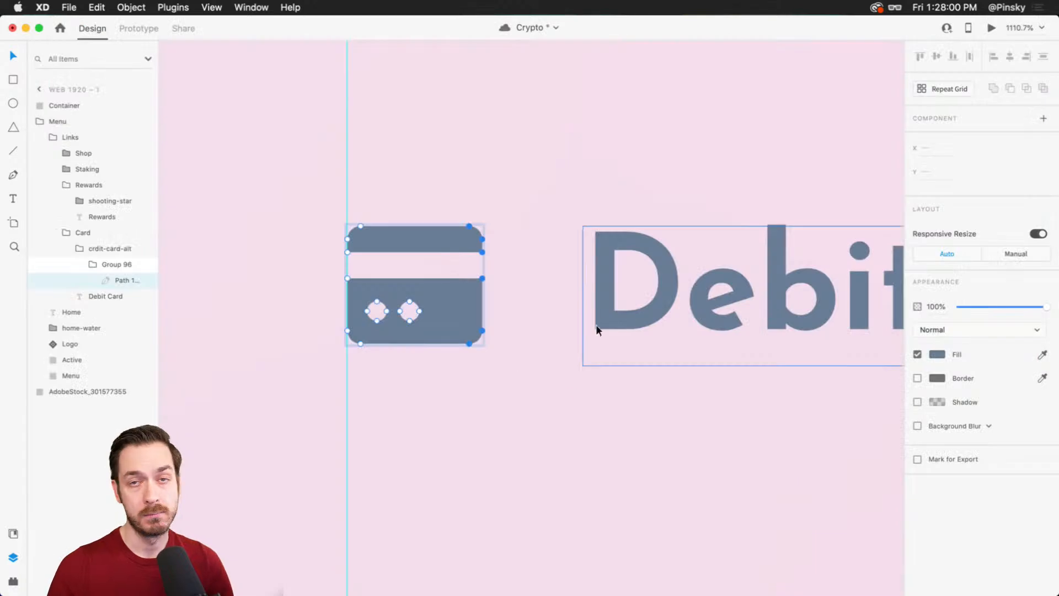
click(567, 412)
- Duplicate the Debit Card link one row below and change the copy's text to Membership
scroll(564, 410, down, 5)
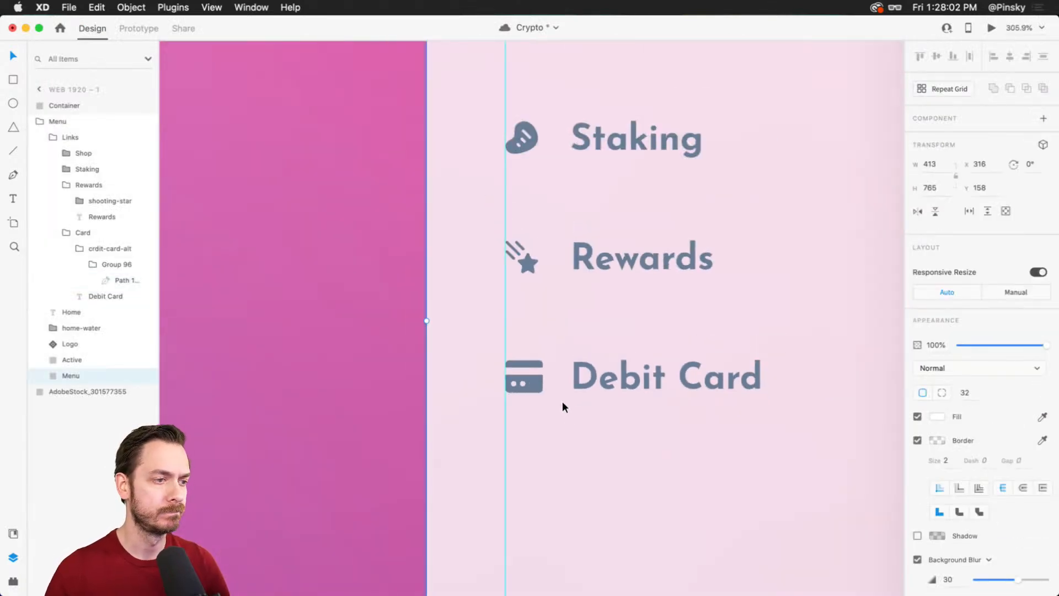
drag(640, 416, 536, 310)
click(538, 306)
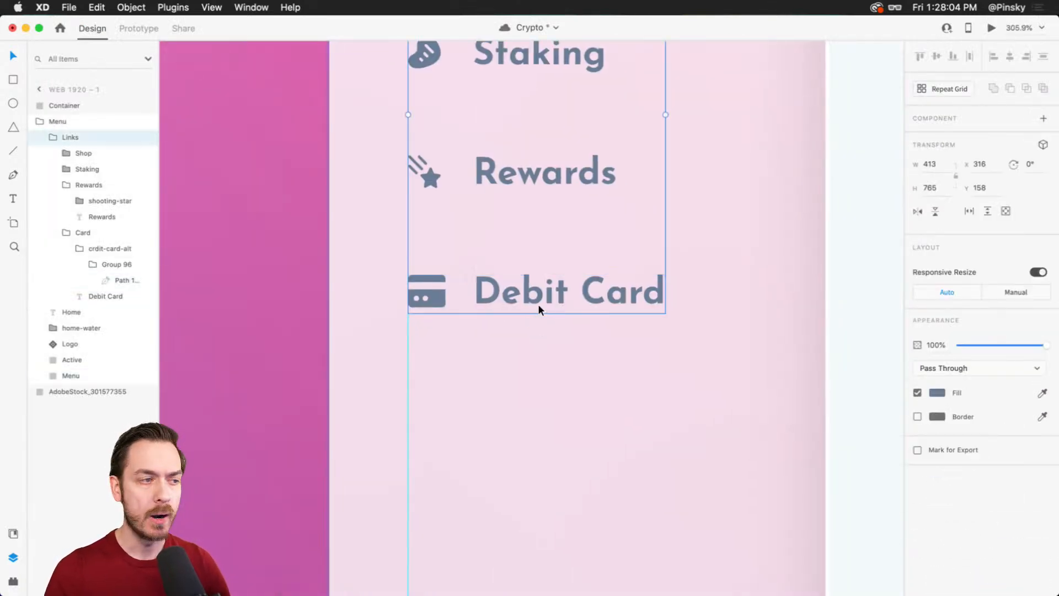
double_click(508, 292)
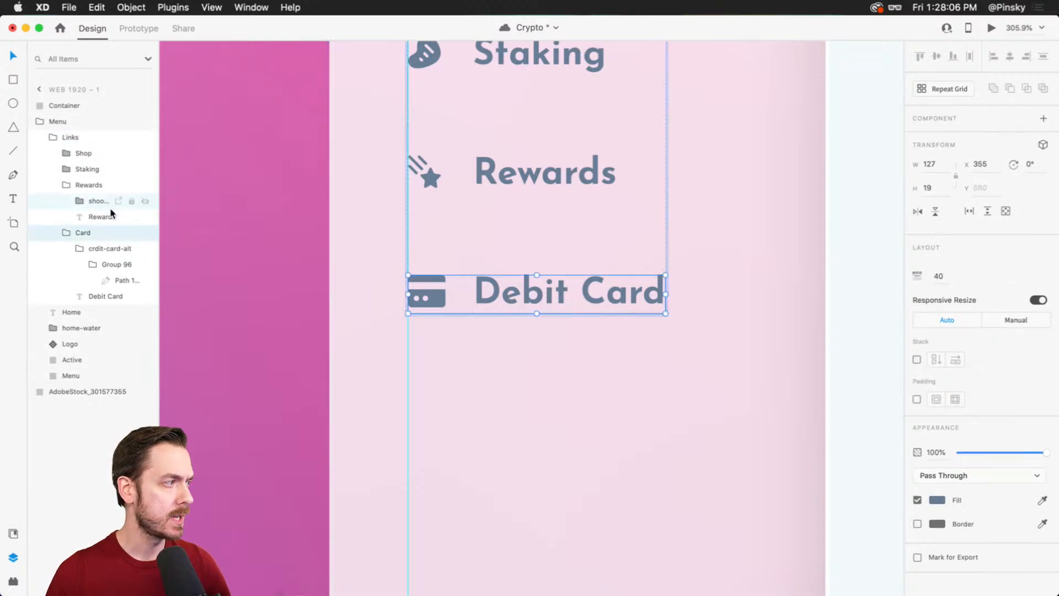
drag(403, 291, 514, 418)
double_click(514, 417)
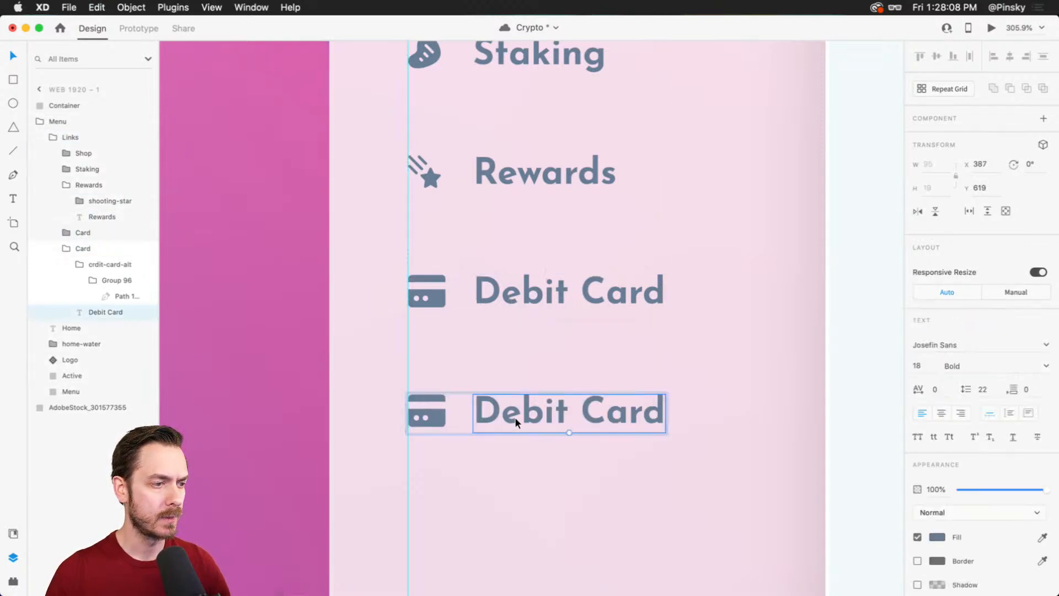
double_click(515, 417)
text(Membership)
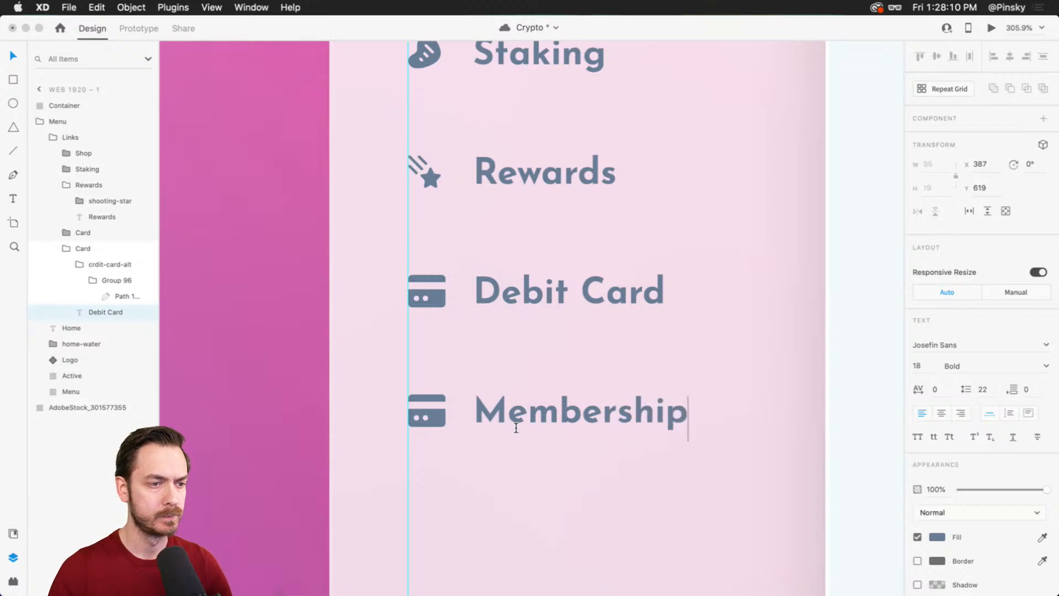
key(Escape)
- Select the card icon in the Membership link, switch to Nucleo and search the Symbol Icons for badge
scroll(445, 443, up, 4)
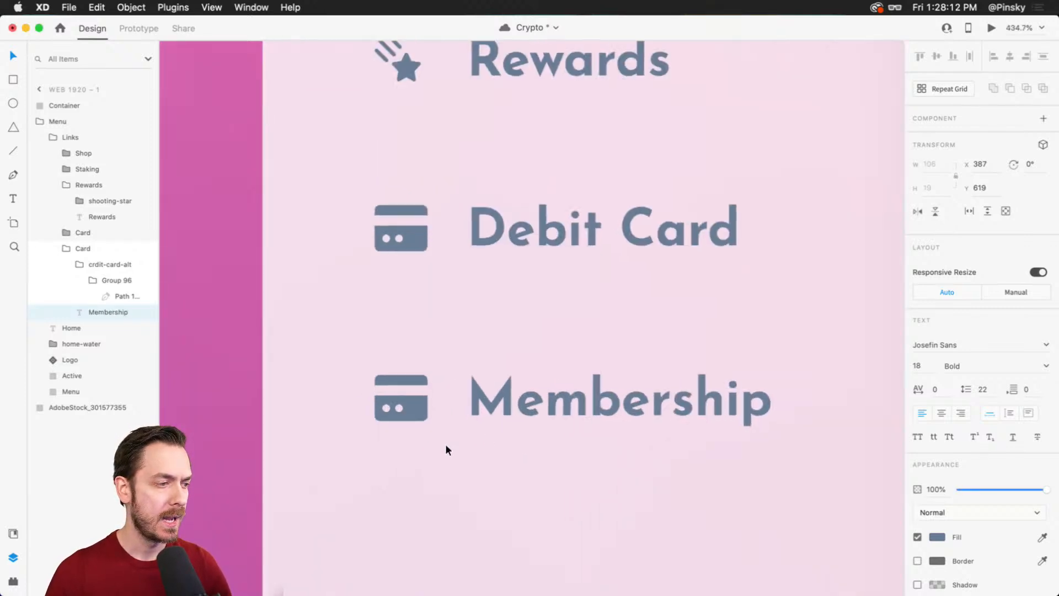
click(449, 358)
click(449, 359)
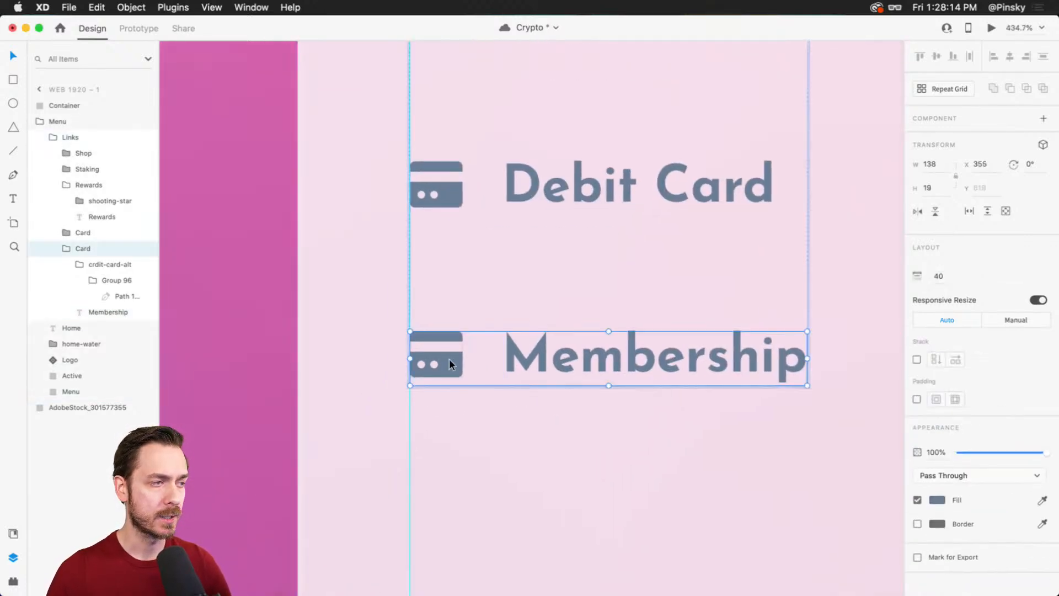
double_click(449, 359)
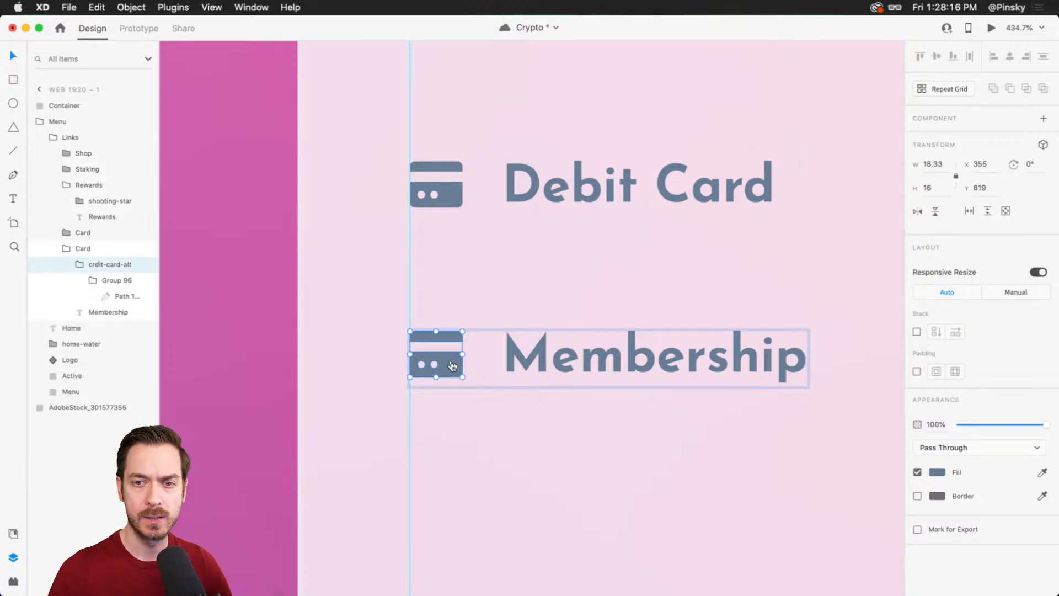
key(super+Tab)
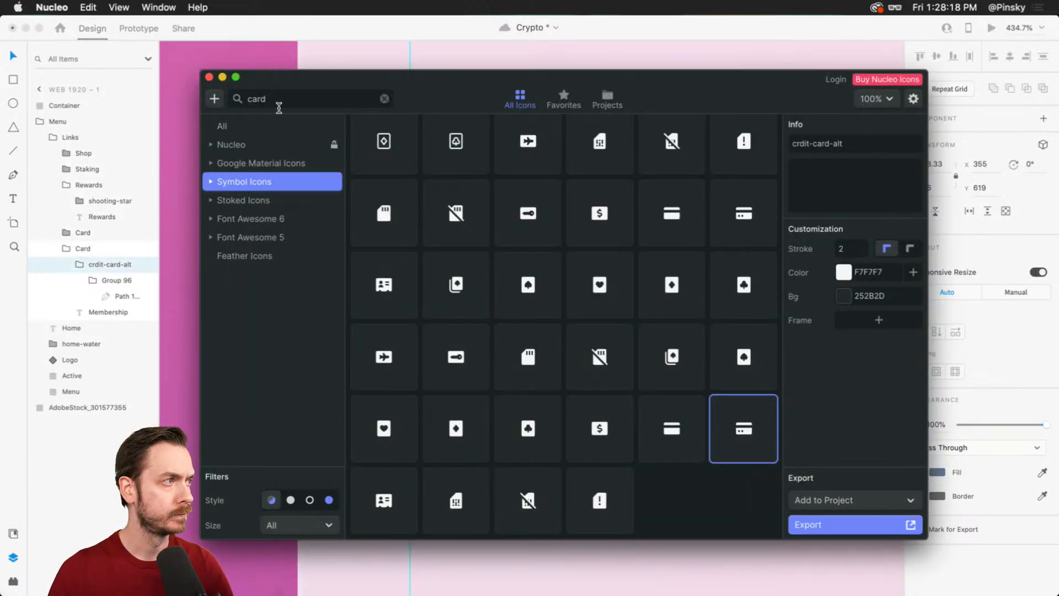
drag(278, 105, 228, 103)
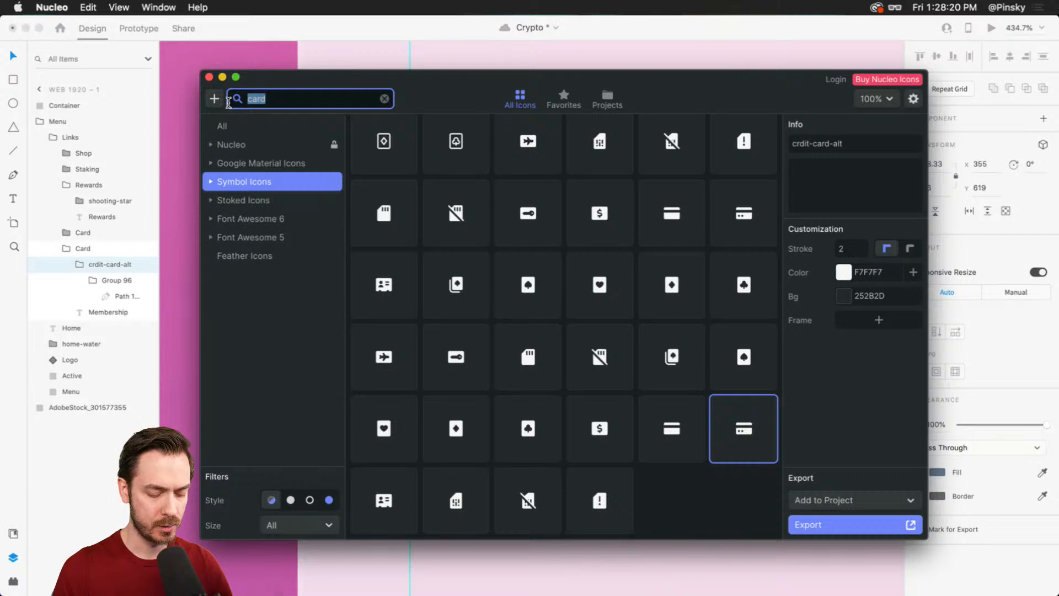
text(badge)
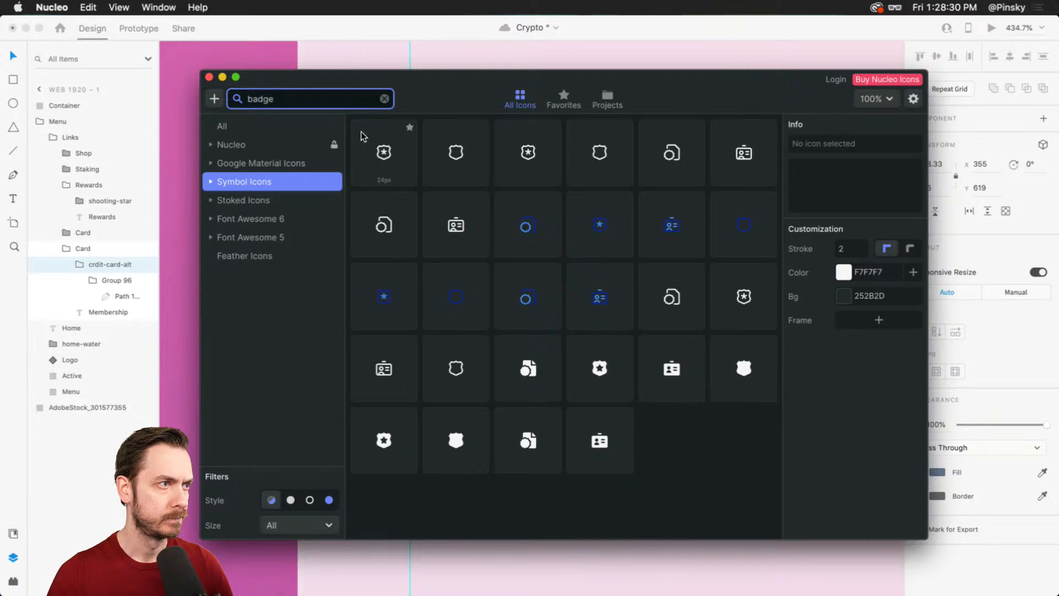
- Search Nucleo's Symbol Icons for trophy, copy the solid trophy with a star and switch back to XD
key(super+Tab)
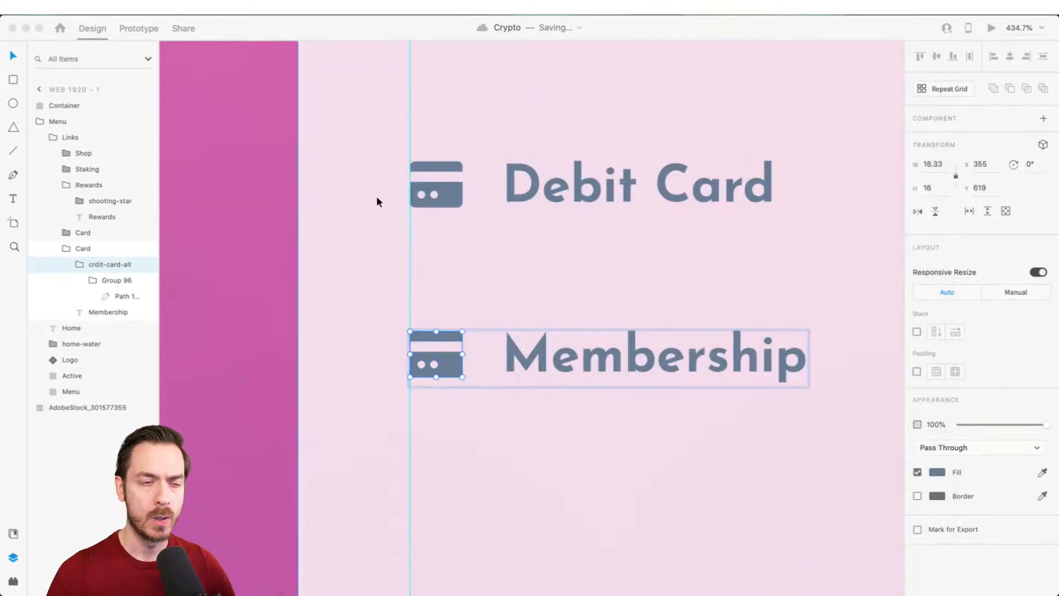
scroll(406, 353, up, 10)
scroll(580, 382, down, 2)
key(super+Tab)
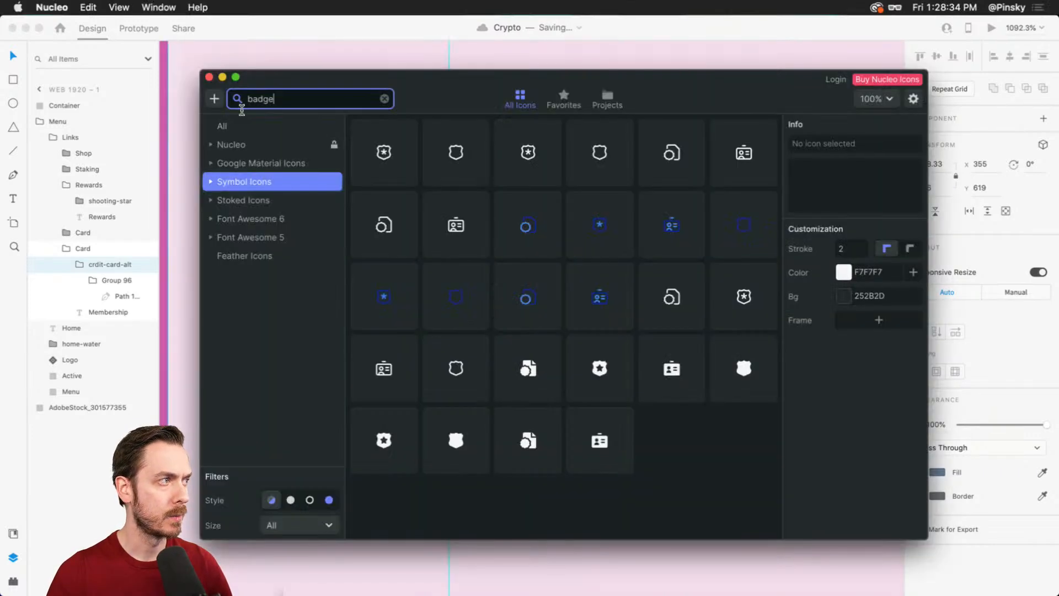
key(super+a)
text(trop)
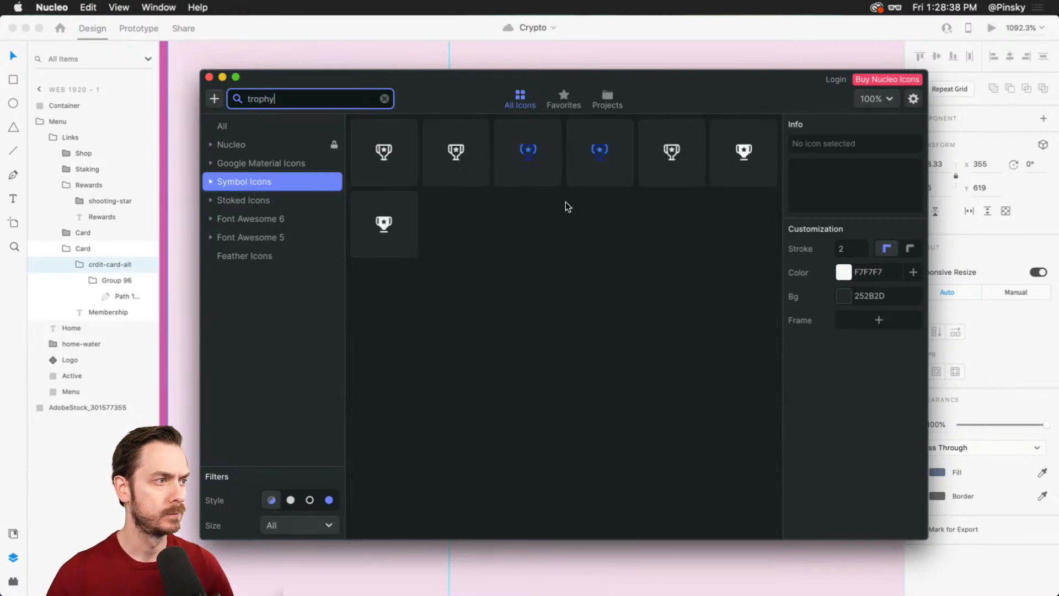
click(384, 227)
key(super+Tab)
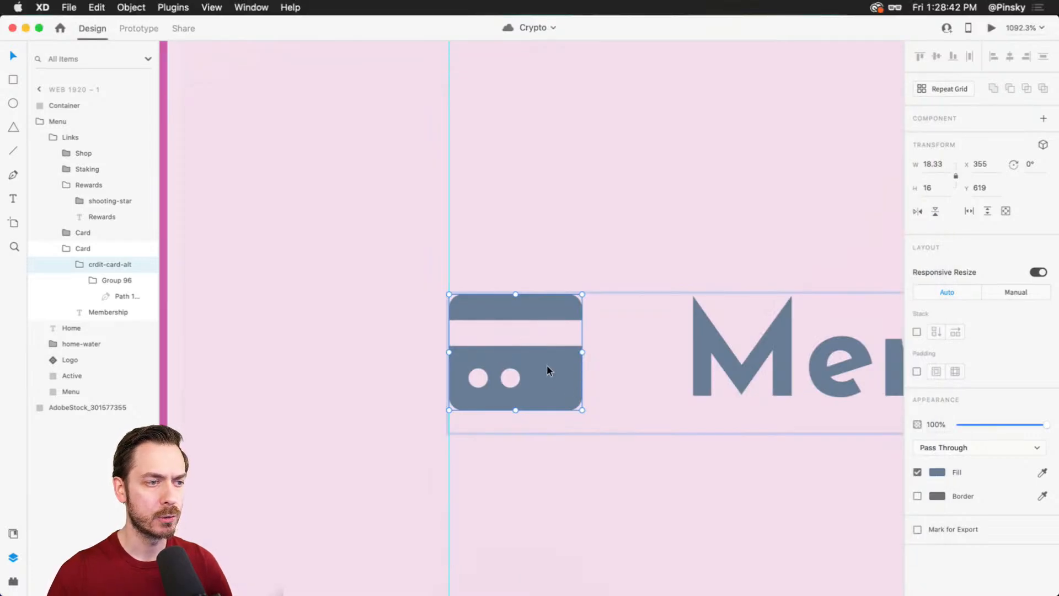
- Paste the trophy into the Membership link at x 355, y 619 and delete the credit card icon beneath it
key(super+v)
drag(581, 273, 566, 275)
drag(608, 236, 550, 294)
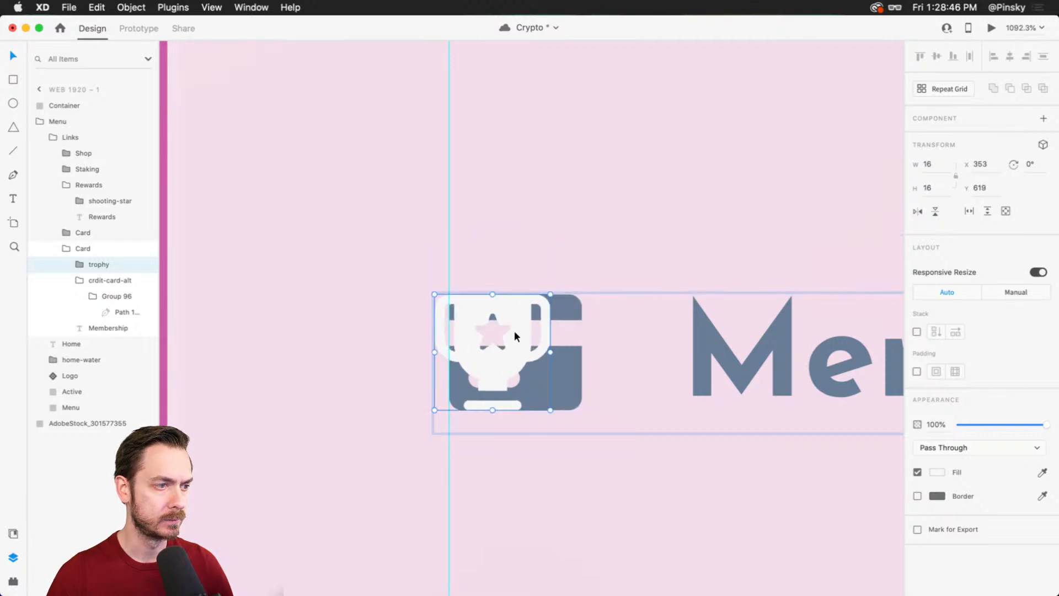
mouse_move(514, 330)
mouse_down()
mouse_move(555, 339)
mouse_move(531, 332)
mouse_up()
click(566, 383)
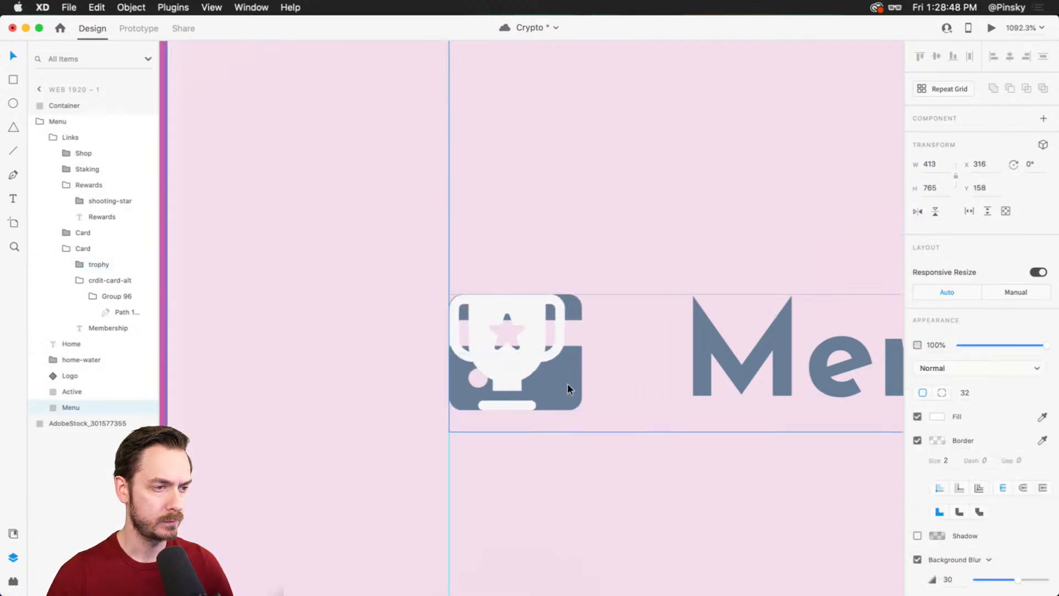
double_click(572, 358)
key(Delete)
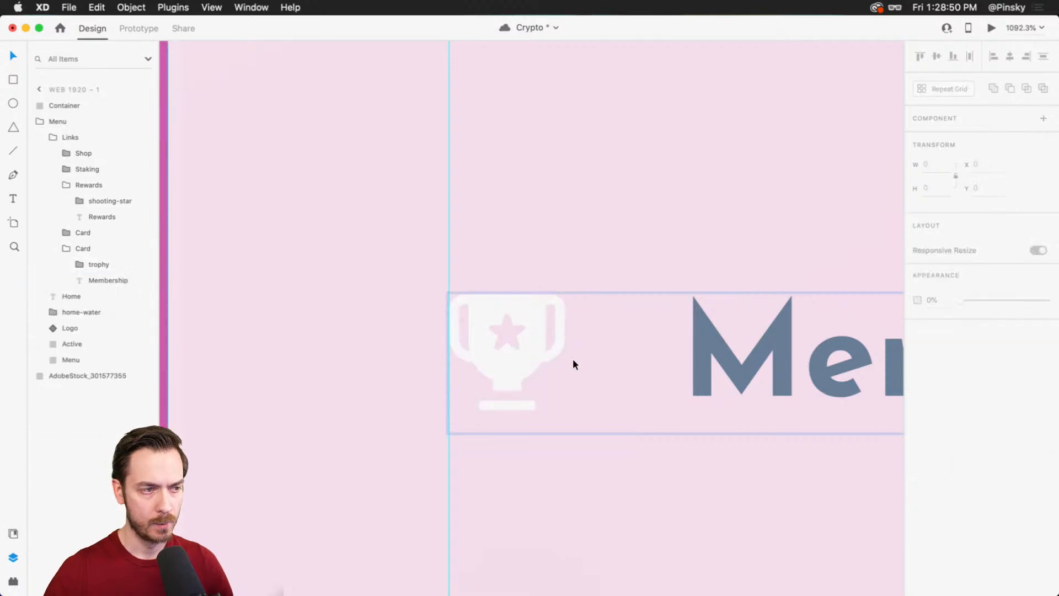
- Fill the trophy icon with the slate blue sampled from the Membership text
click(555, 342)
key(i)
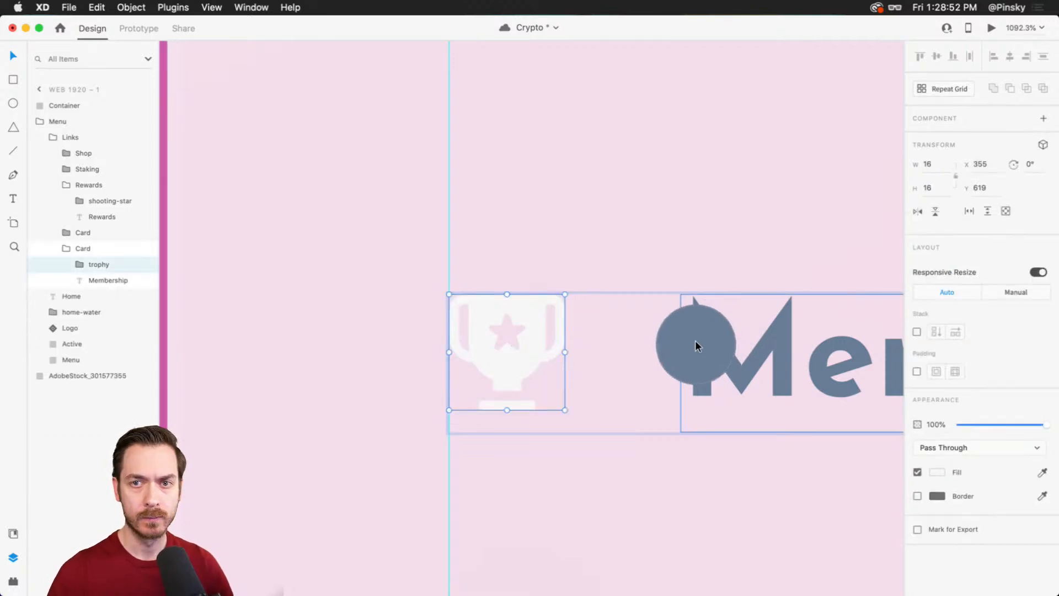
click(696, 342)
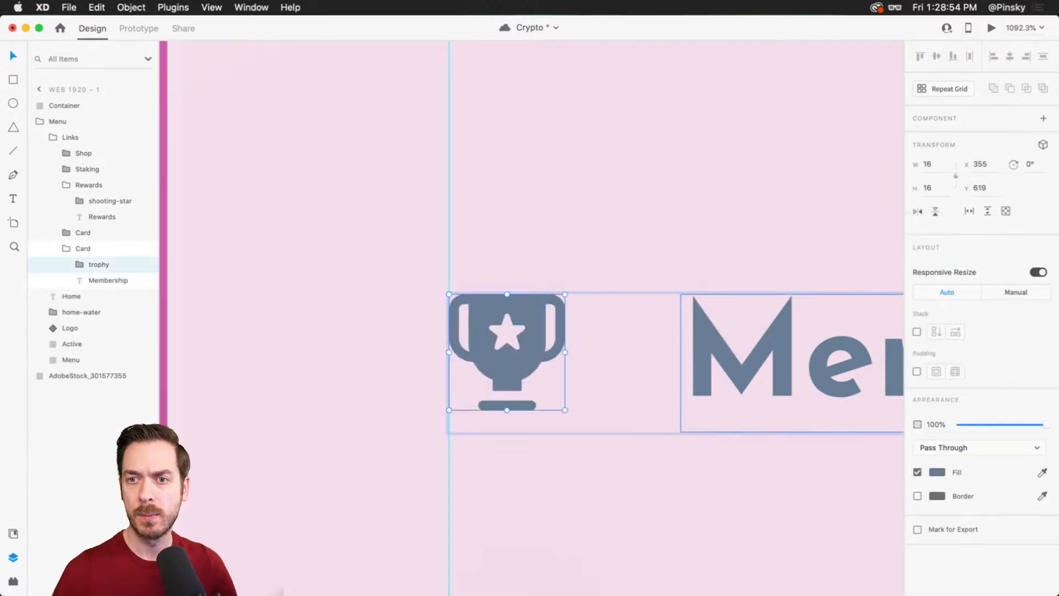
key(super+Tab)
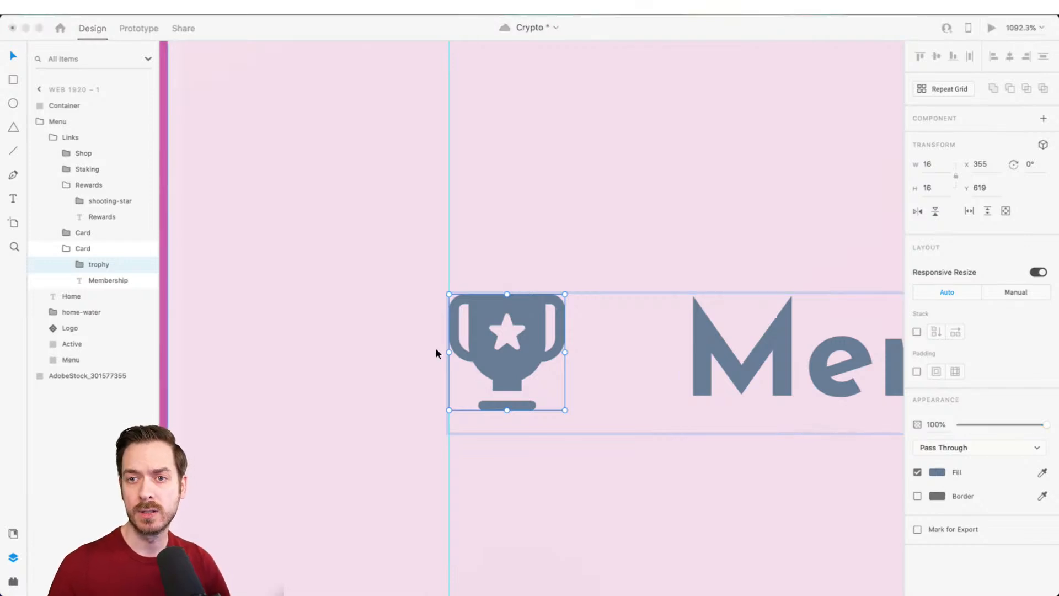
click(482, 367)
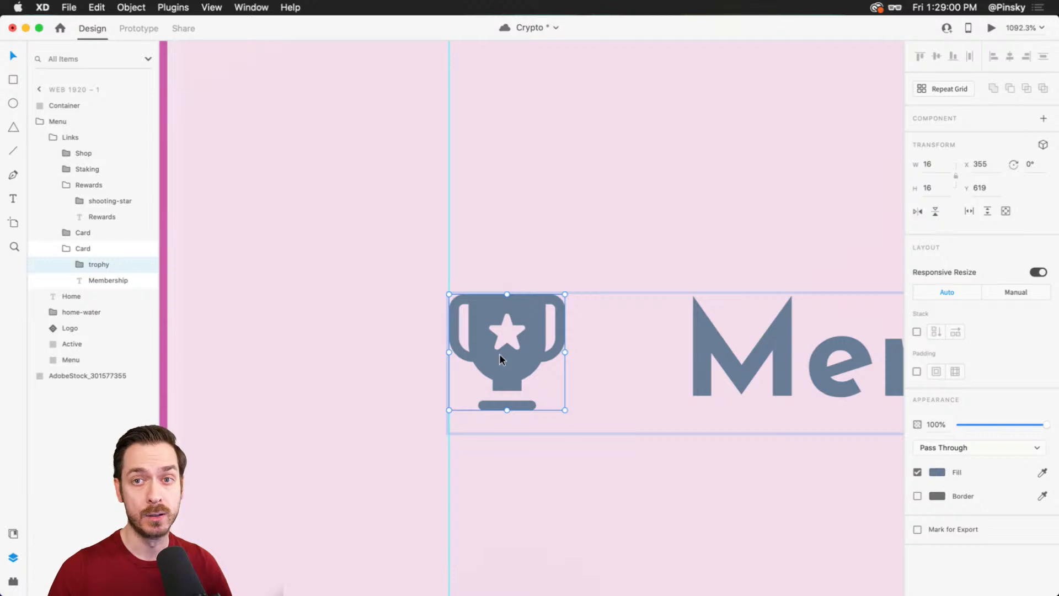
- Draw a polygon between the trophy and the Membership text, making it eight-sided and 16 × 16
scroll(576, 371, right, 3)
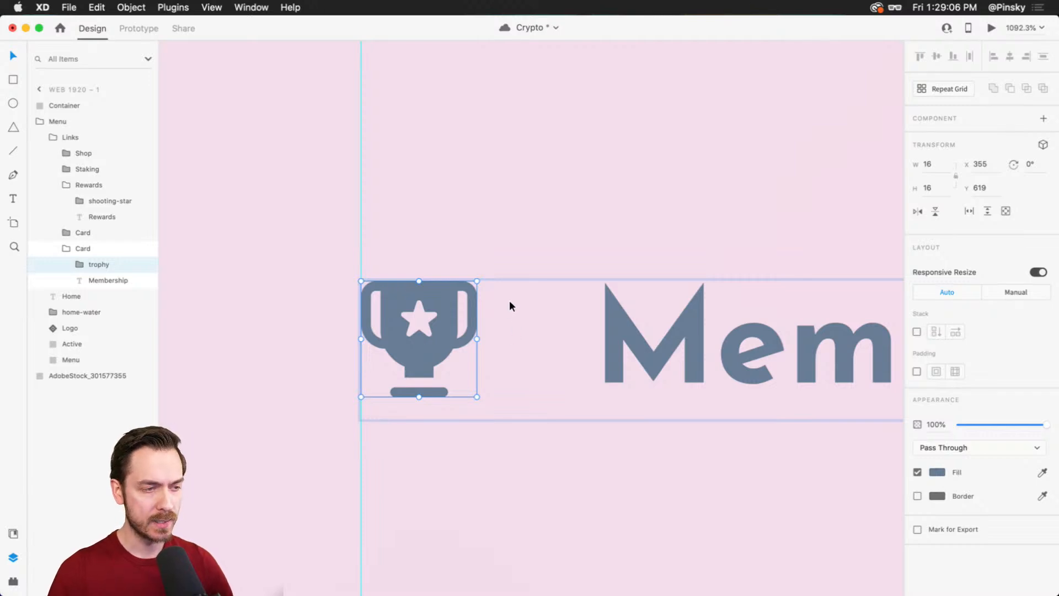
key(r)
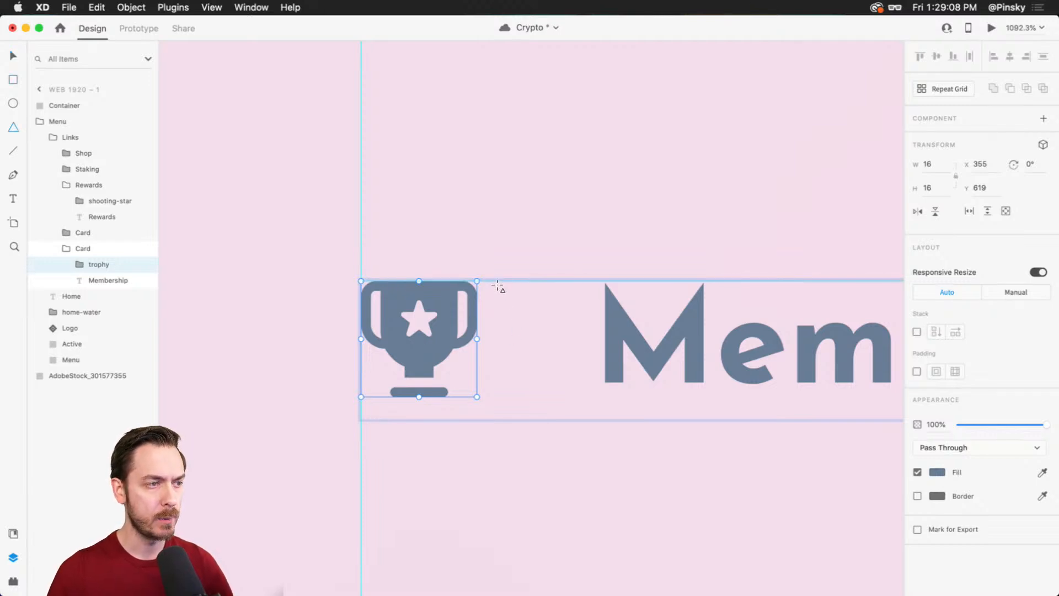
drag(496, 284, 632, 402)
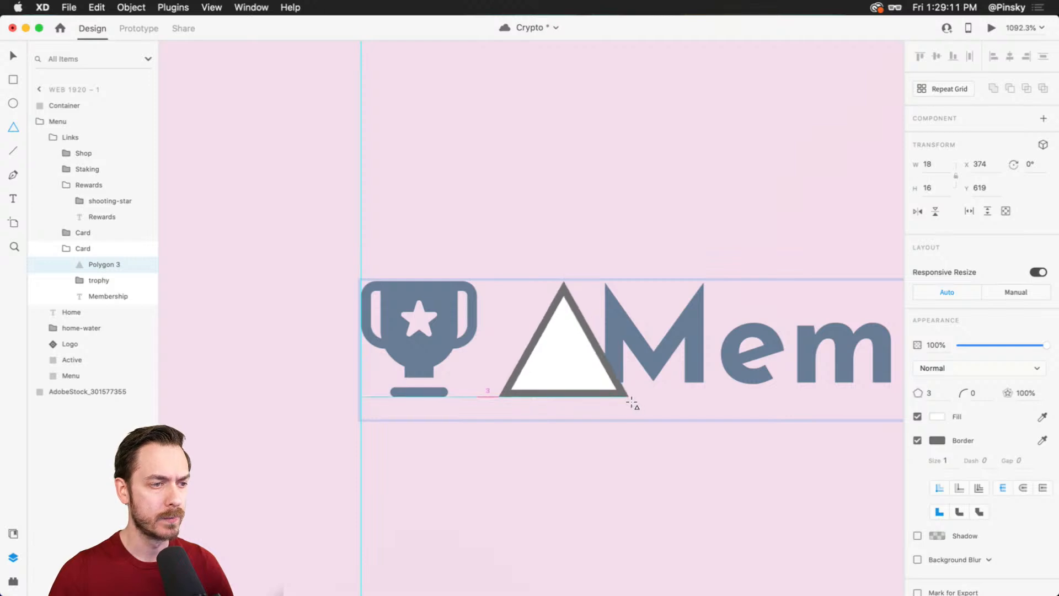
click(929, 393)
text(8)
key(Return)
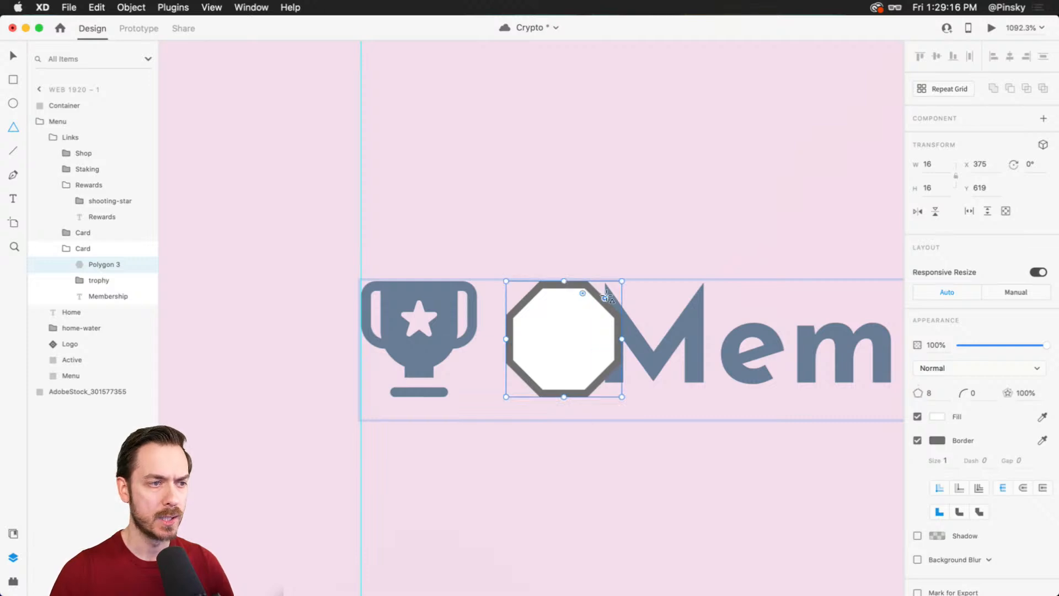
- Shape the octagon into an 18 × 18 scalloped badge with corner radius 2 and star ratio 68%, filled with the Membership text's slate blue
drag(605, 297, 637, 278)
key(i)
click(696, 328)
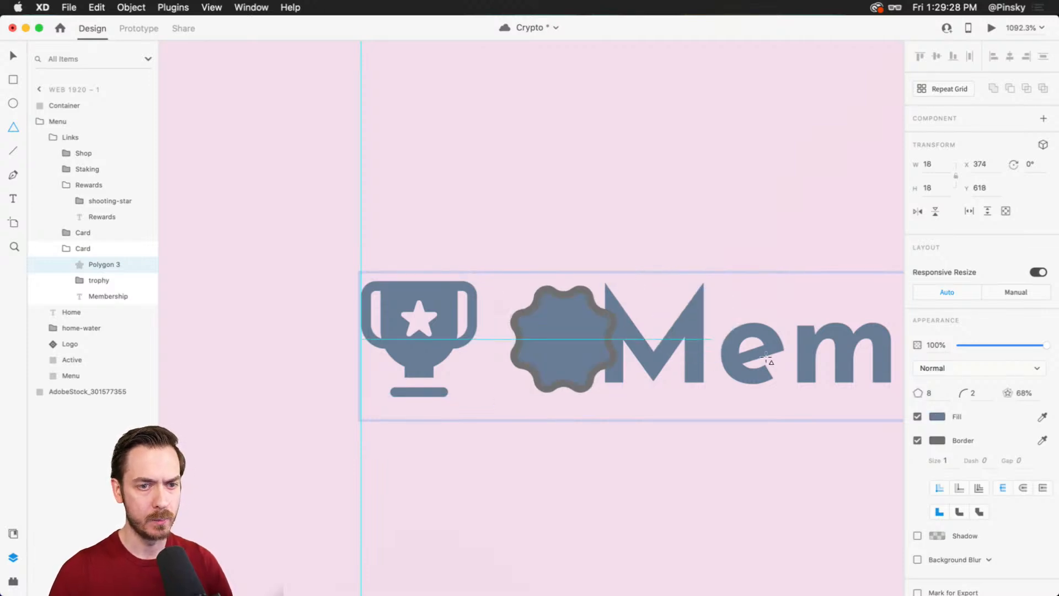
- Remove the scalloped badge's border and move it to x 372, y 618, clear of the Membership text
click(917, 440)
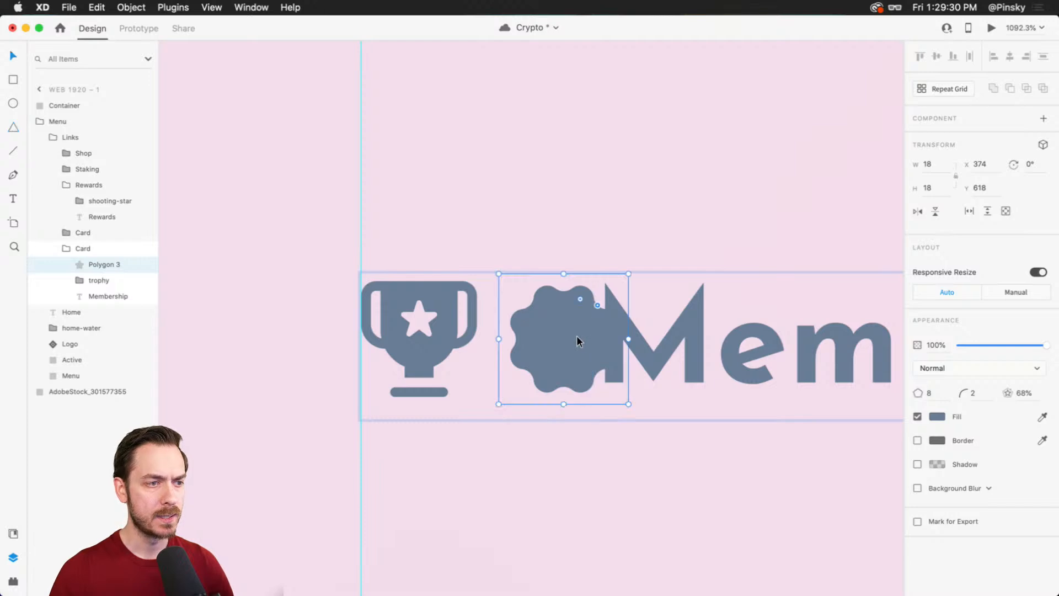
drag(577, 339, 560, 335)
scroll(561, 335, up, 3)
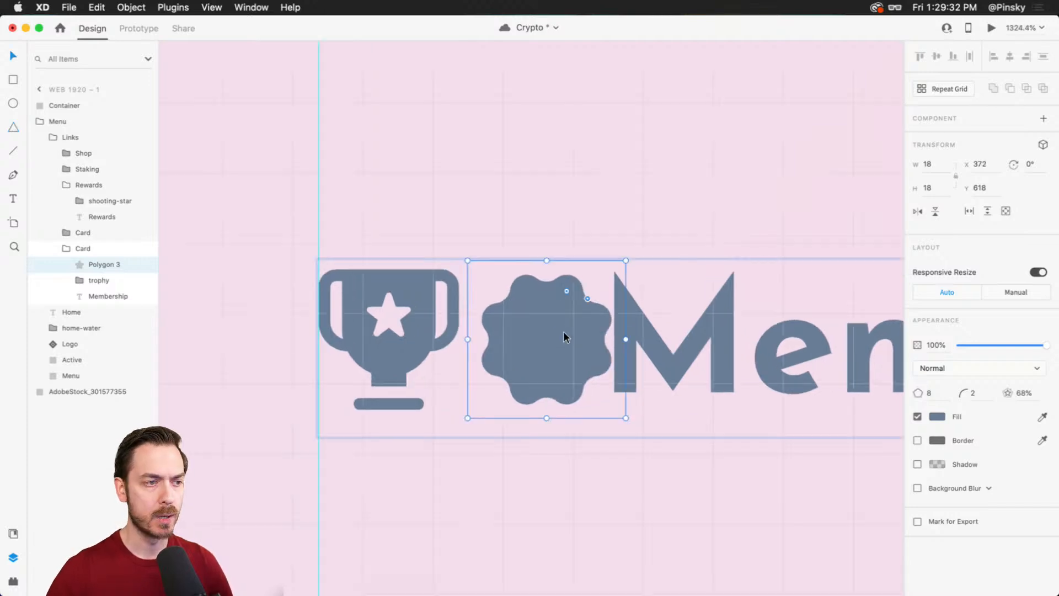
- Draw an open two-segment checkmark path over the badge, starting at x 376, y 624 and about 24 × 16 in size
key(l)
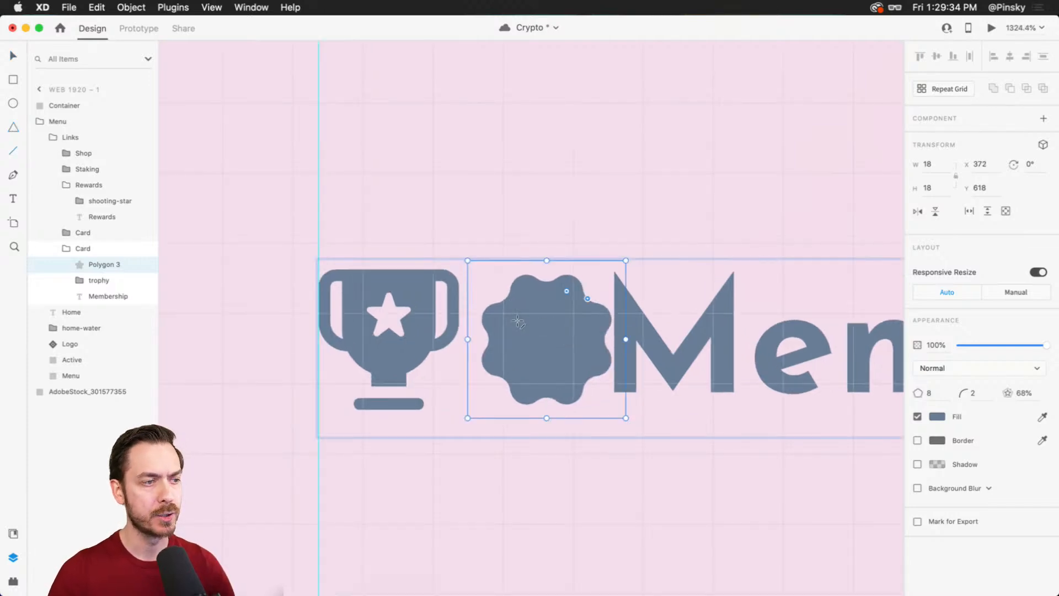
key(p)
click(502, 313)
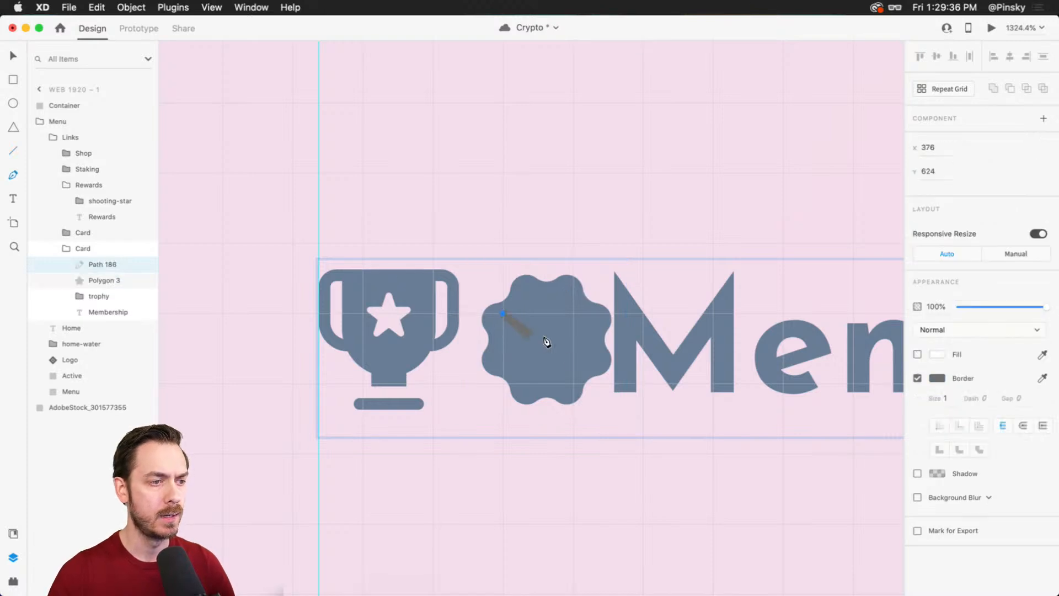
click(572, 382)
click(712, 242)
key(Escape)
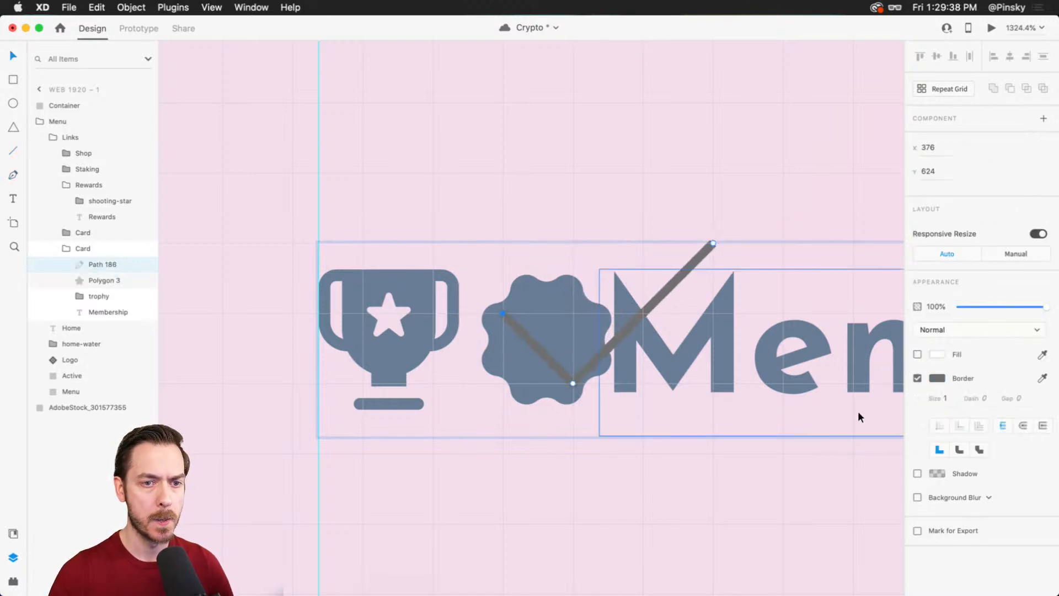
- Give the checkmark path a light pink border sampled from the sidebar background
click(1044, 357)
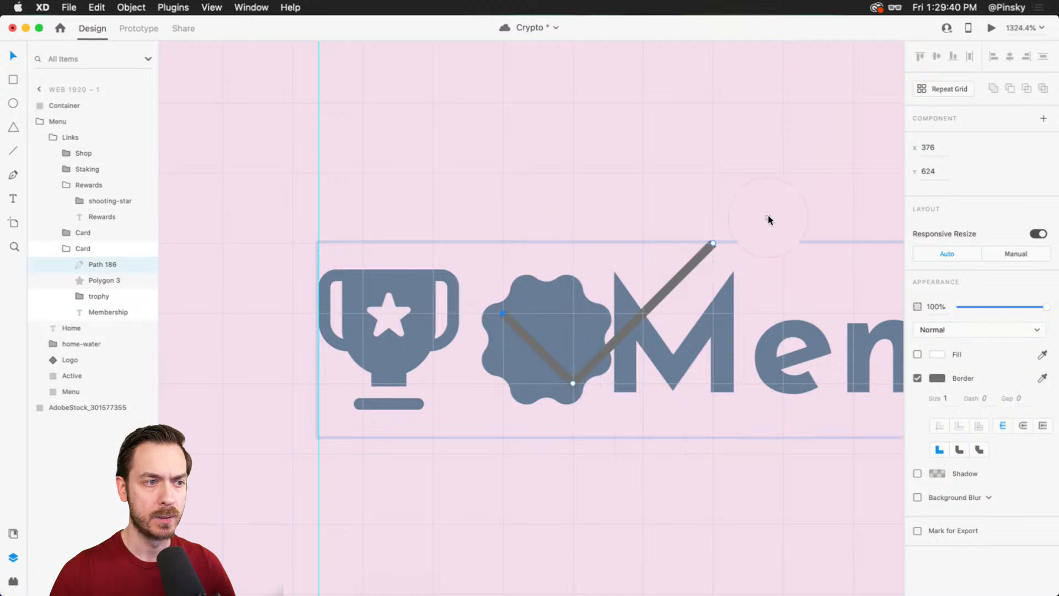
click(768, 215)
key(super+z)
click(1042, 377)
click(763, 216)
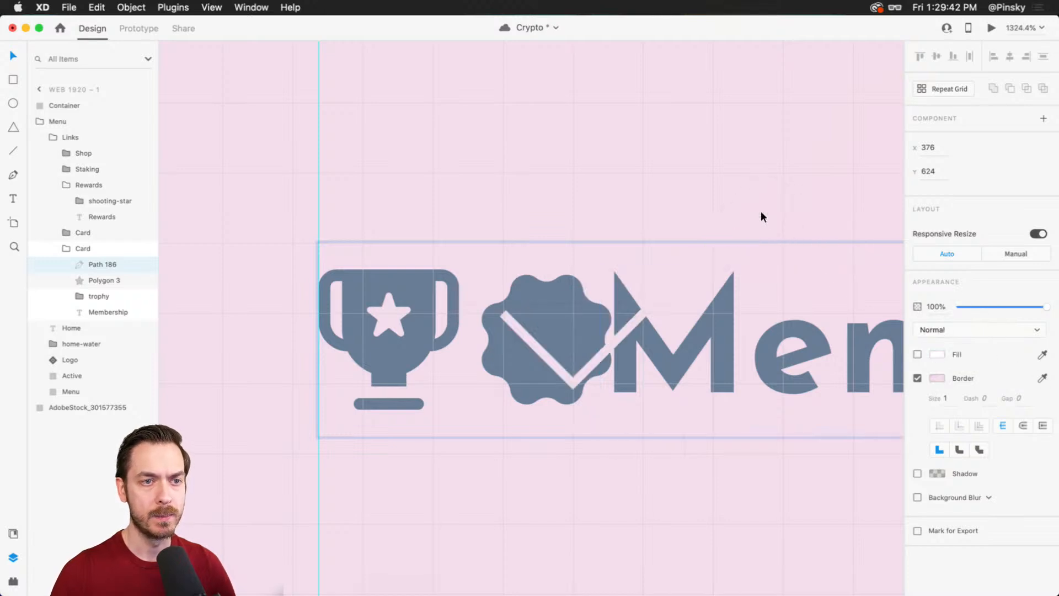
- Scale the checkmark down to 8 × 5.33 inside the badge and set its border size to 2
click(711, 244)
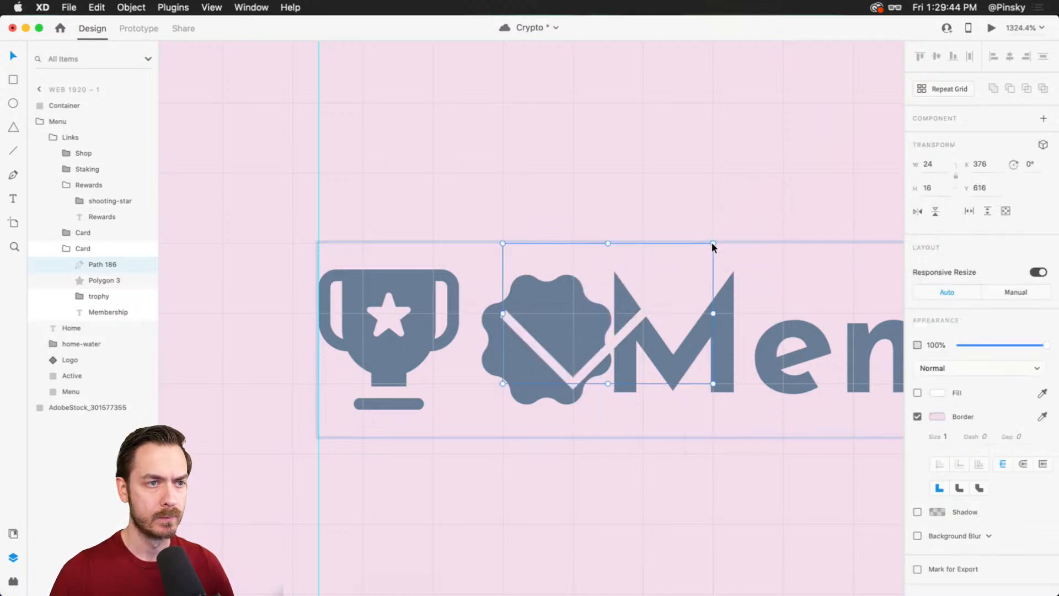
drag(711, 242, 583, 313)
click(530, 350)
text(2)
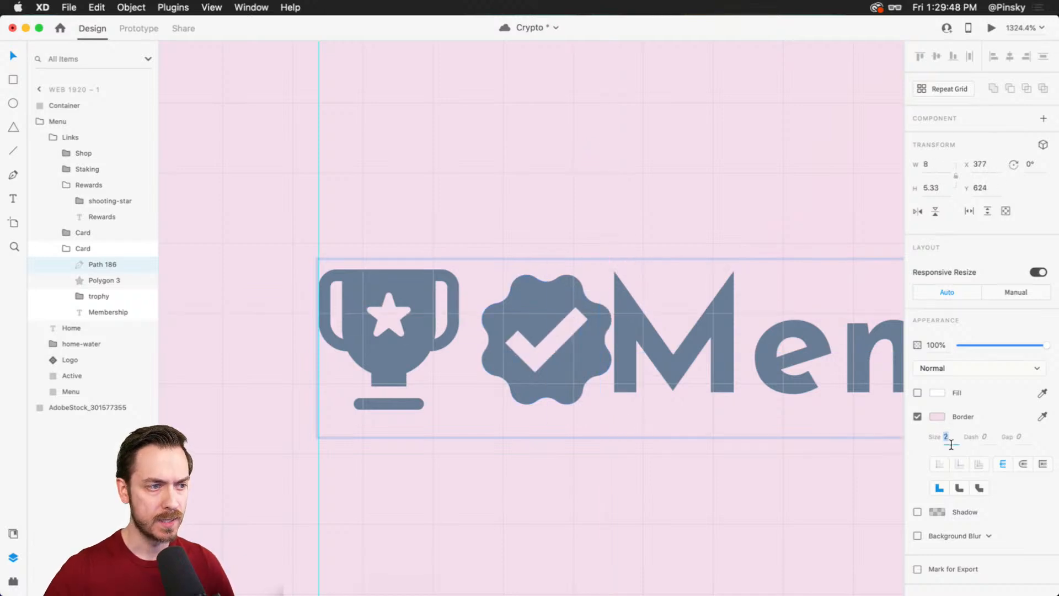
- Give the checkmark round caps and round joins, and move it to x 377, y 625
click(1024, 464)
click(957, 489)
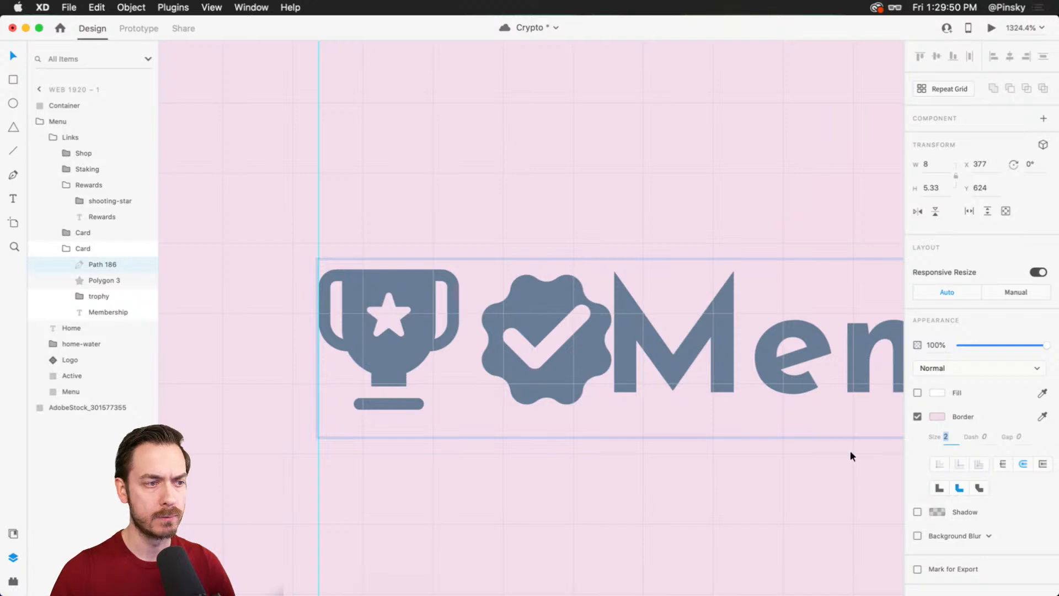
drag(541, 346, 544, 351)
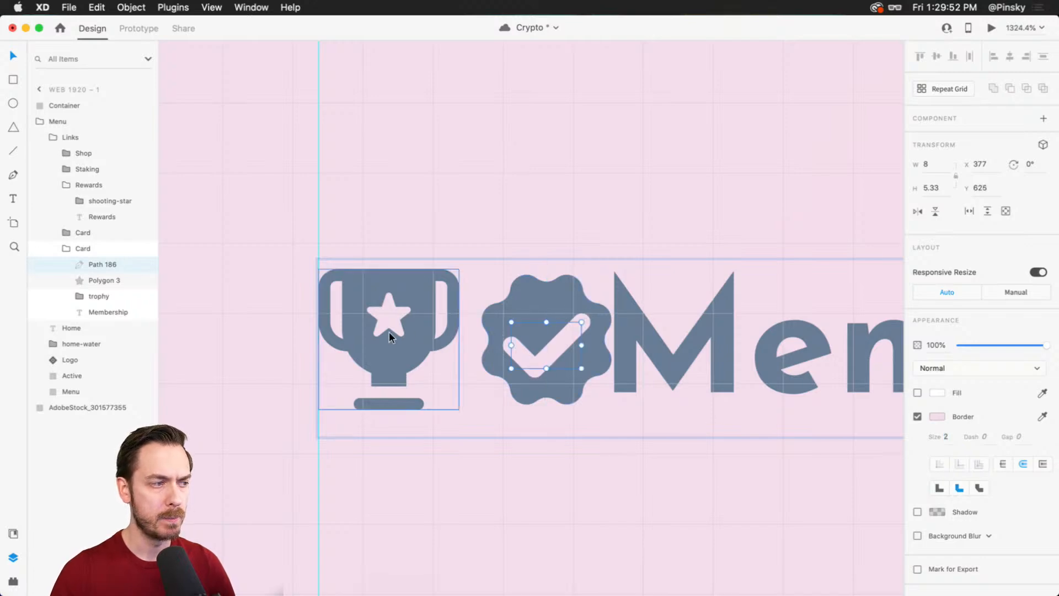
- Reduce the checkmark to 6 × 4 with border size 1.5, checking the icon in the preview
key(super+Return)
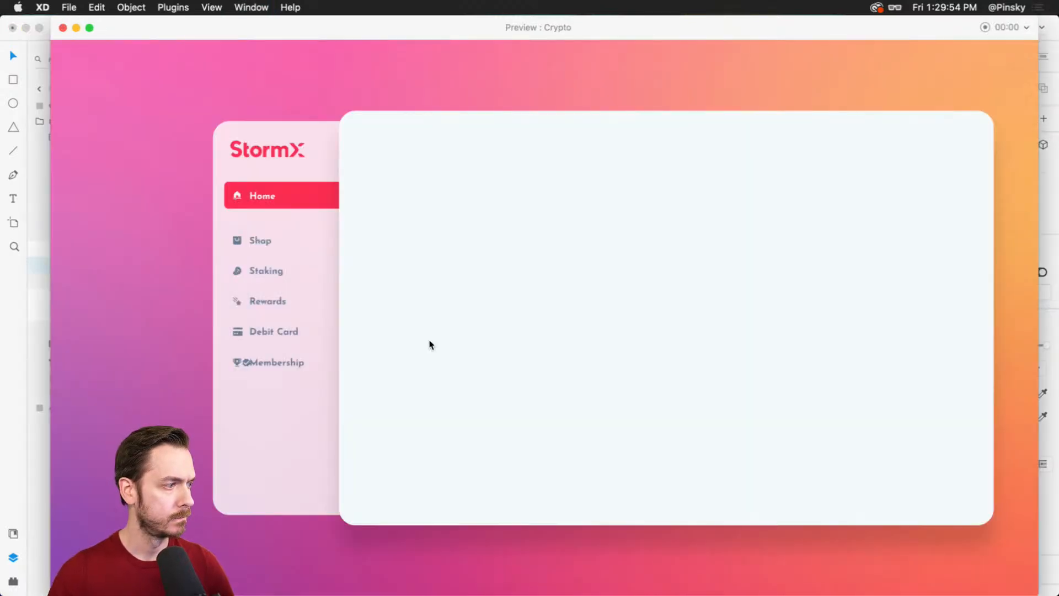
key(super+w)
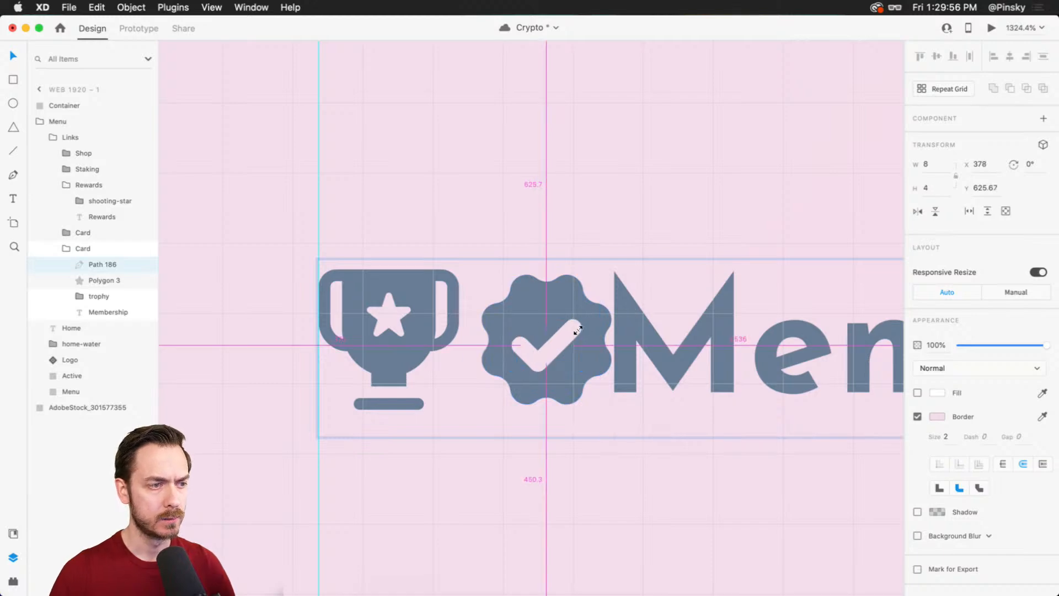
click(947, 436)
text(1.5)
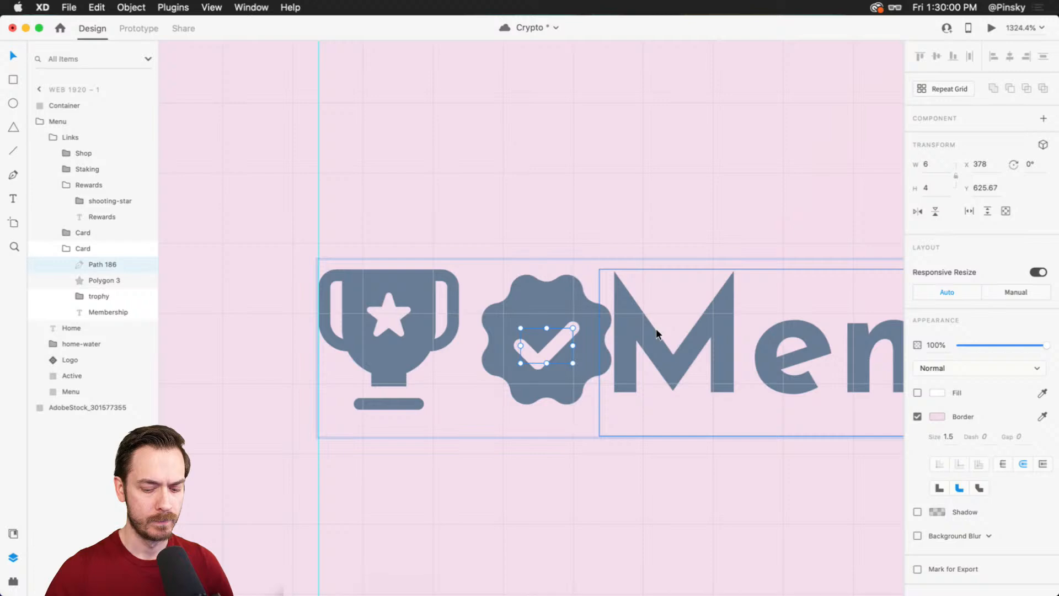
key(super+Return)
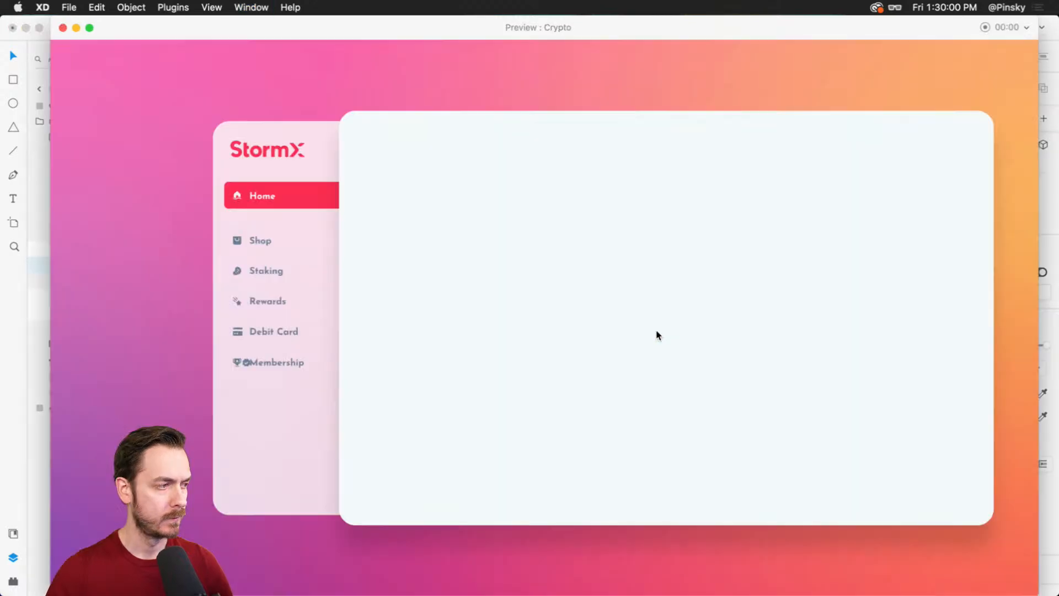
key(super+w)
- Delete the trophy icon and group the checkmark with the scalloped badge
click(391, 338)
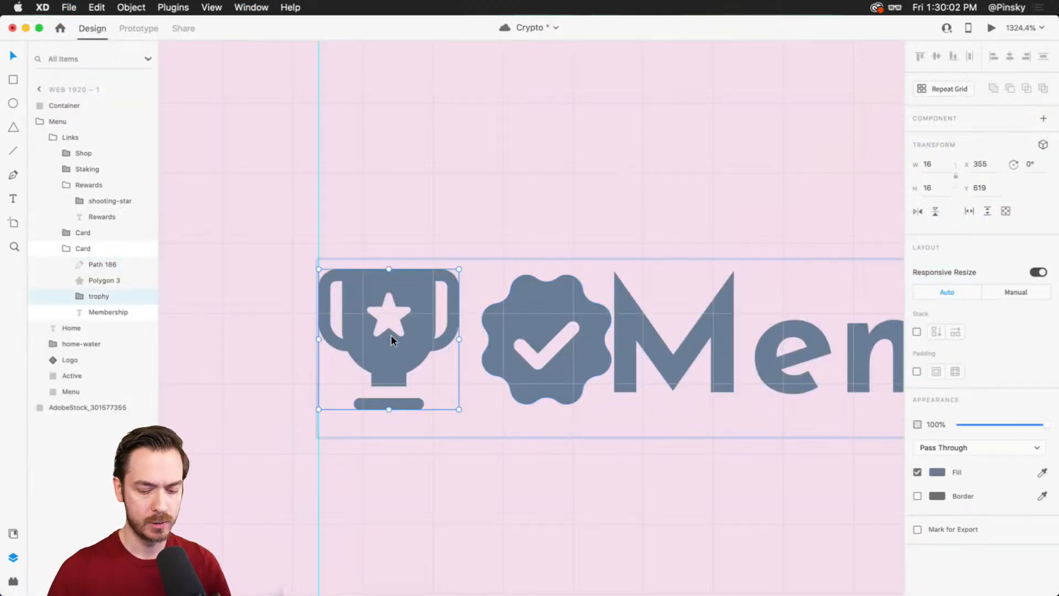
key(Delete)
click(554, 335)
shift+click(555, 343)
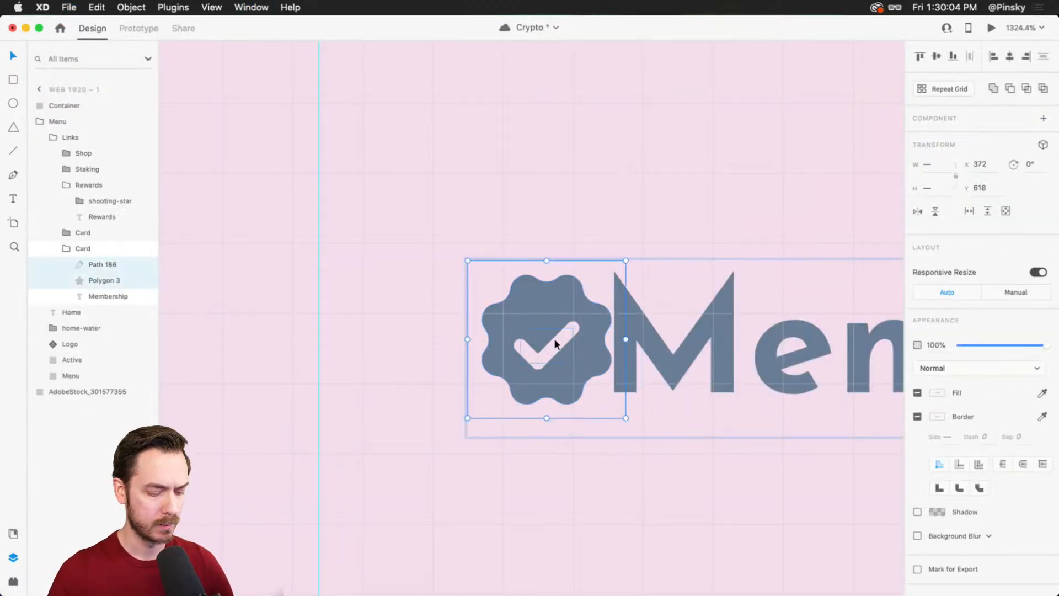
key(super+g)
- Rename the new icon group as Badge and its parent link group as Members
double_click(95, 265)
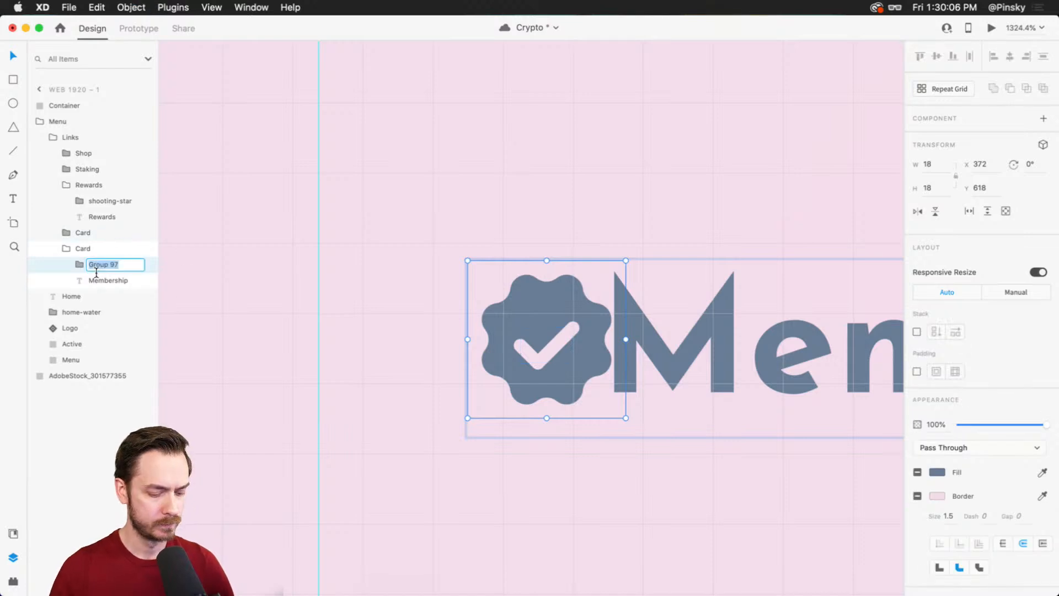
text(Badge)
key(Return)
double_click(79, 250)
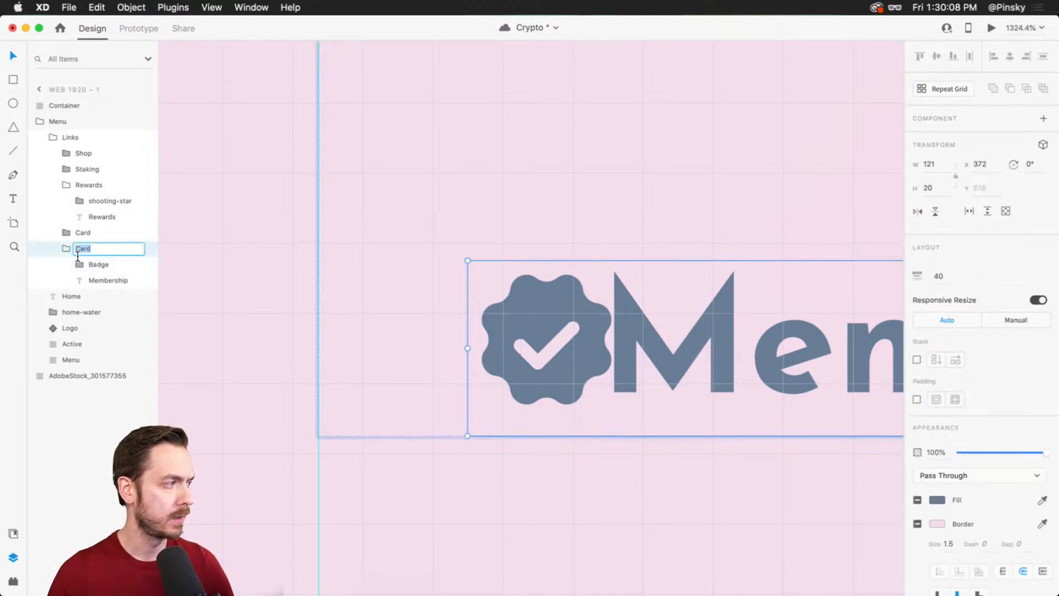
text(Members)
key(Return)
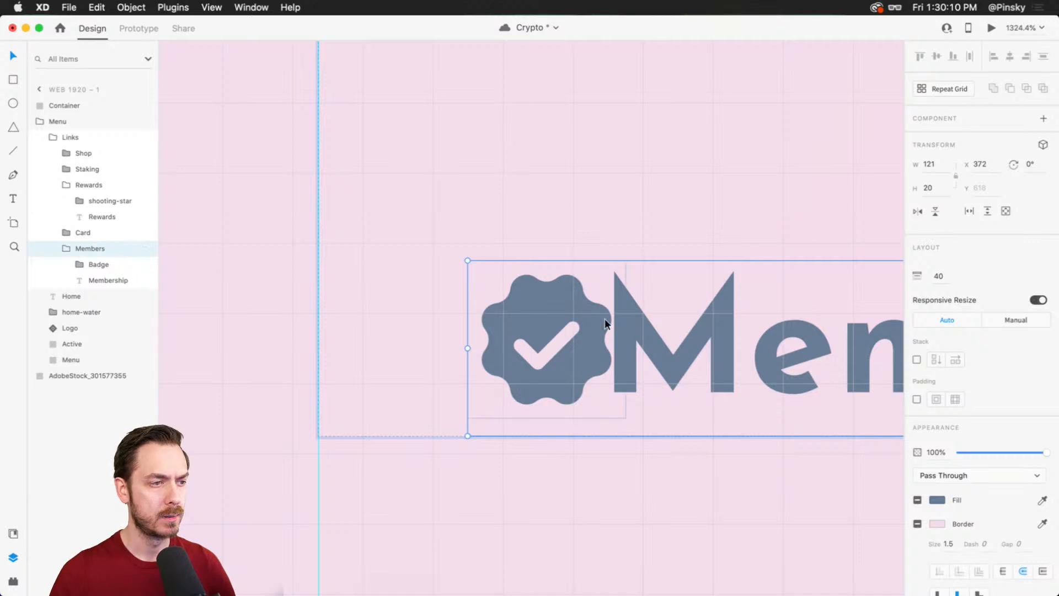
- Move the Badge icon to x 354, y 618, in line with the other menu icons, and check it in the preview
double_click(529, 322)
drag(530, 323, 379, 316)
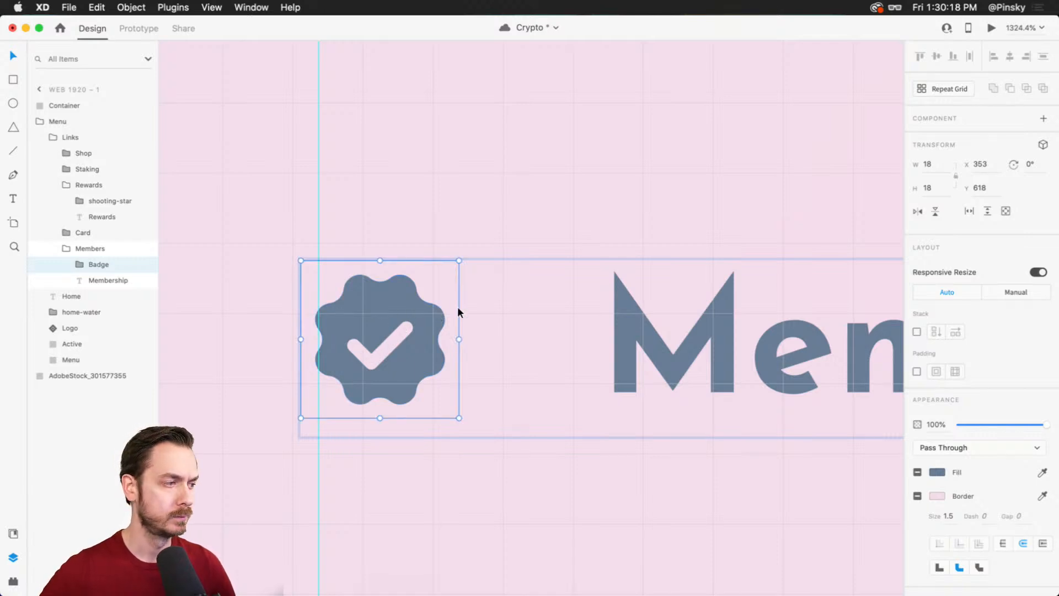
key(Right)
right_click(384, 306)
click(435, 575)
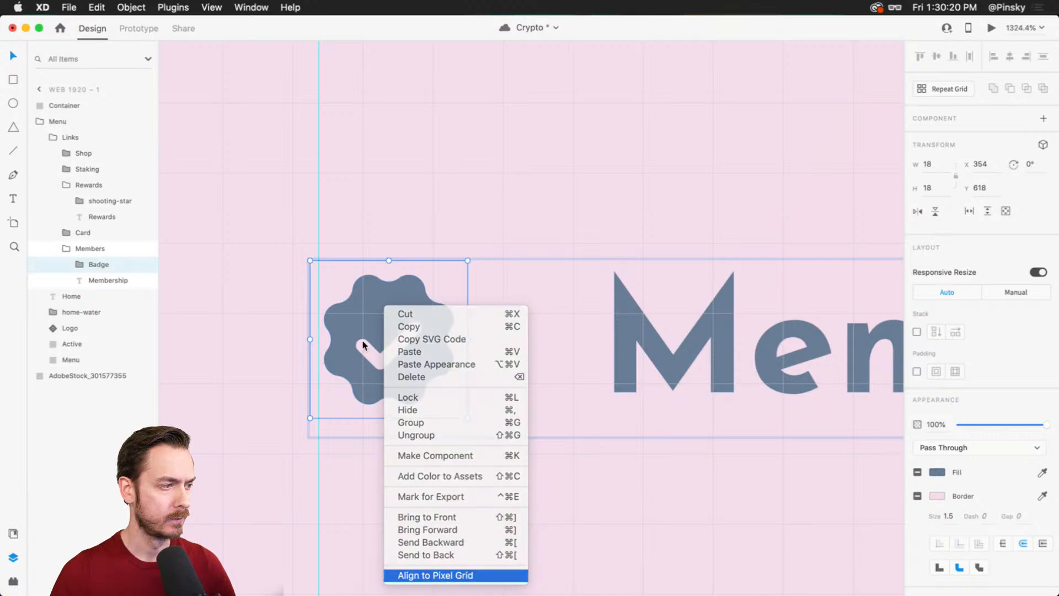
key(super+z)
scroll(521, 352, down, 5)
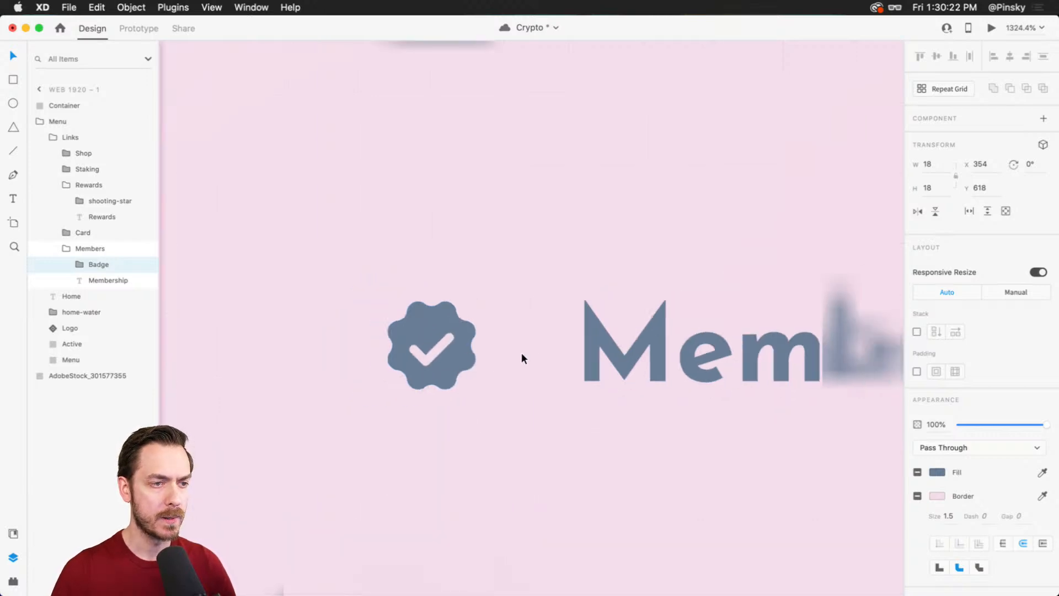
key(super+Return)
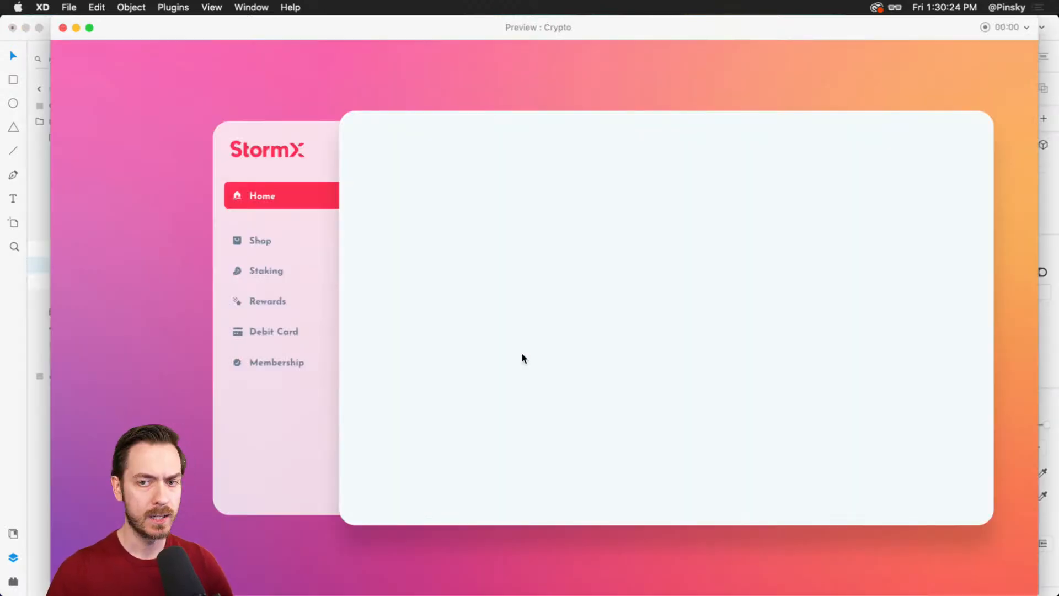
key(super+w)
scroll(532, 327, down, 5)
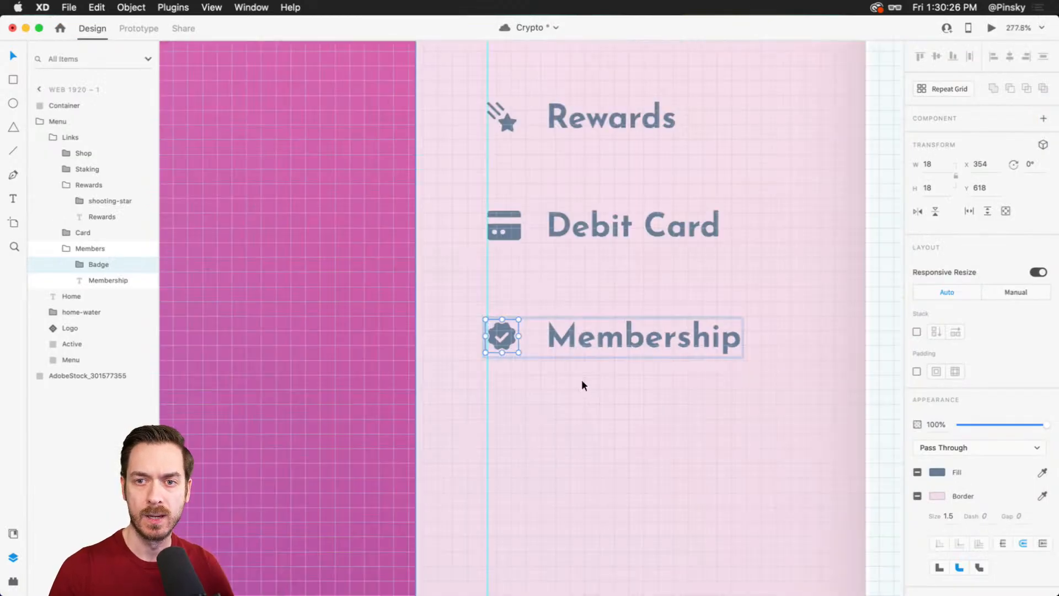
- Hide the square grid on the artboard and review the sidebar menu beside the main panel
click(567, 349)
scroll(567, 349, down, 5)
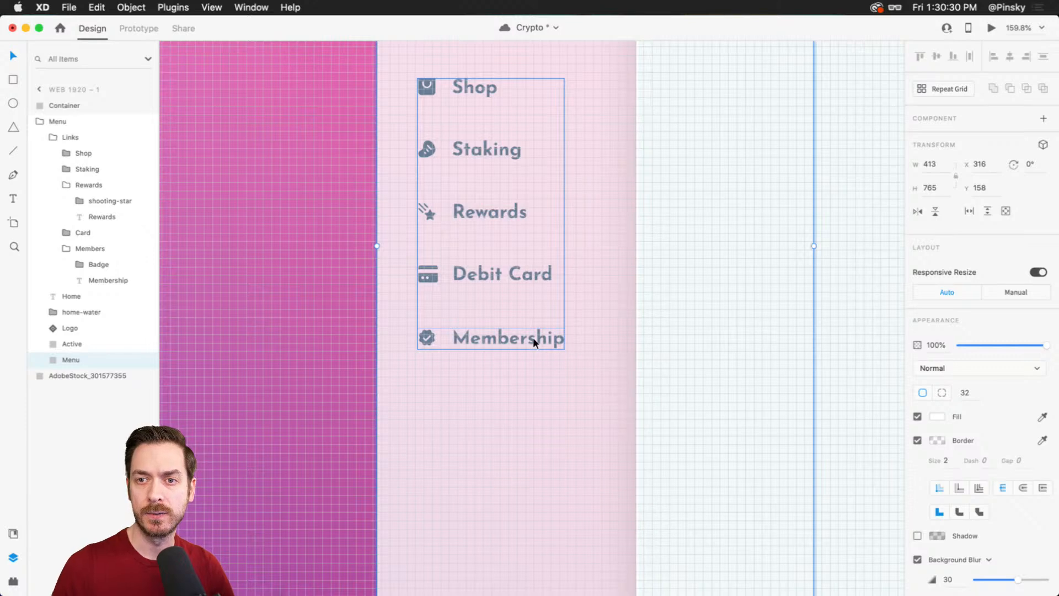
key(shift+super+apostrophe)
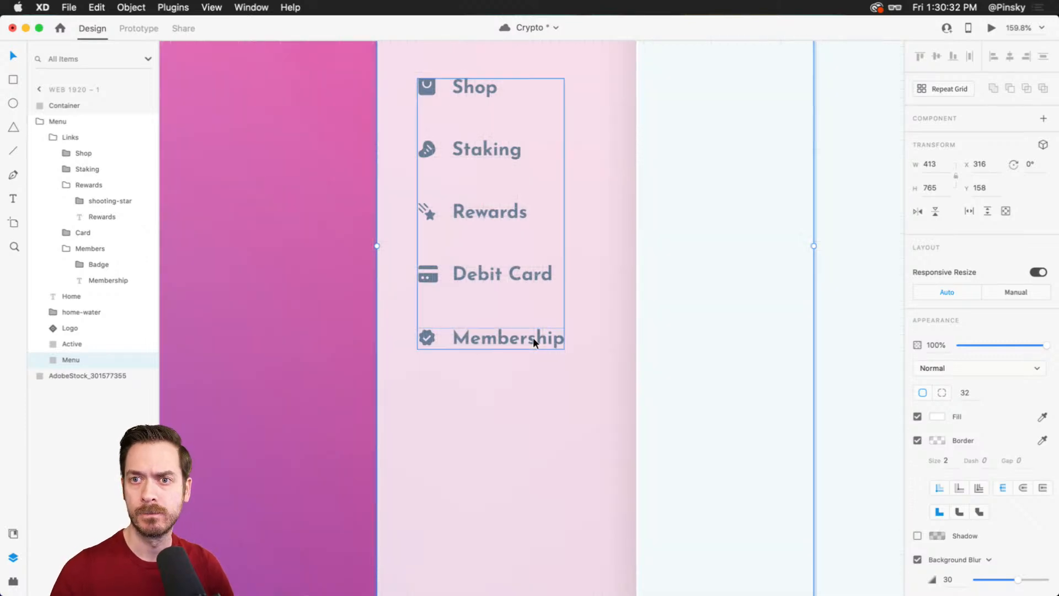
drag(627, 272, 605, 280)
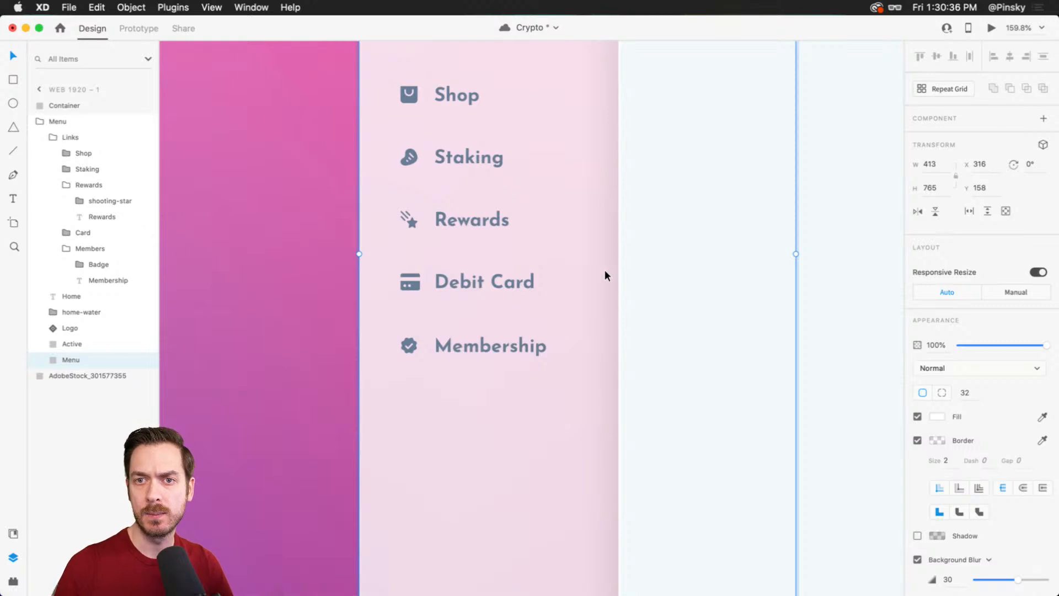
scroll(604, 240, down, 1)
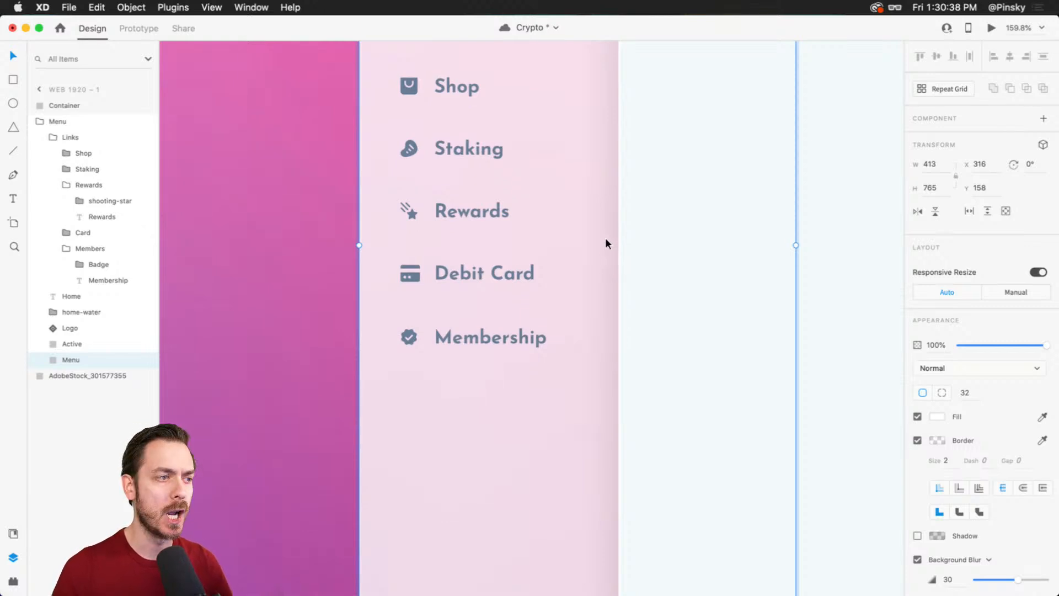
scroll(604, 239, down, 5)
key(Escape)
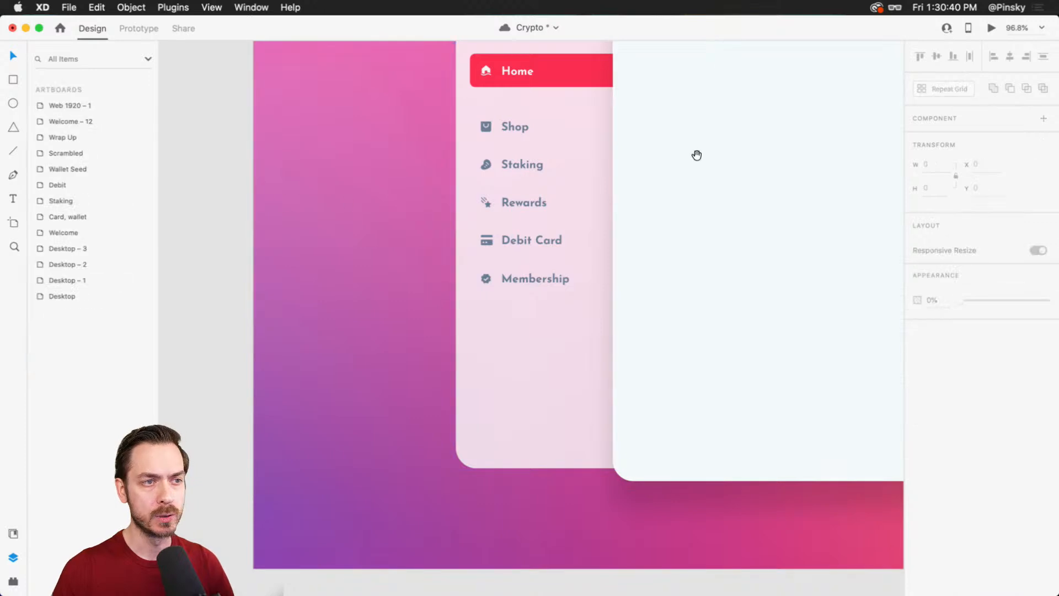
scroll(637, 236, up, 3)
scroll(637, 237, right, 2)
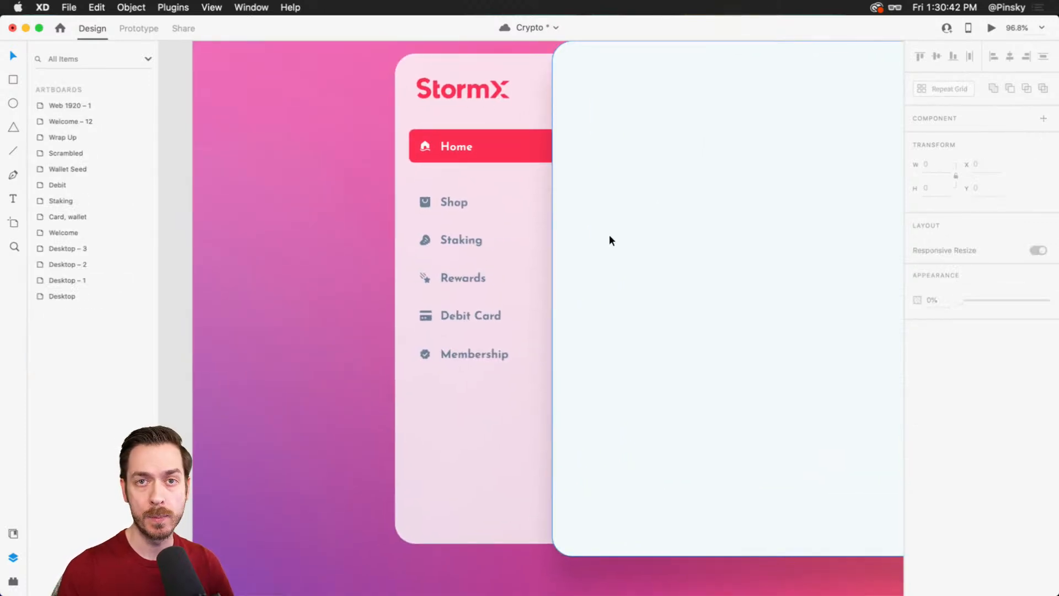
scroll(610, 239, down, 1)
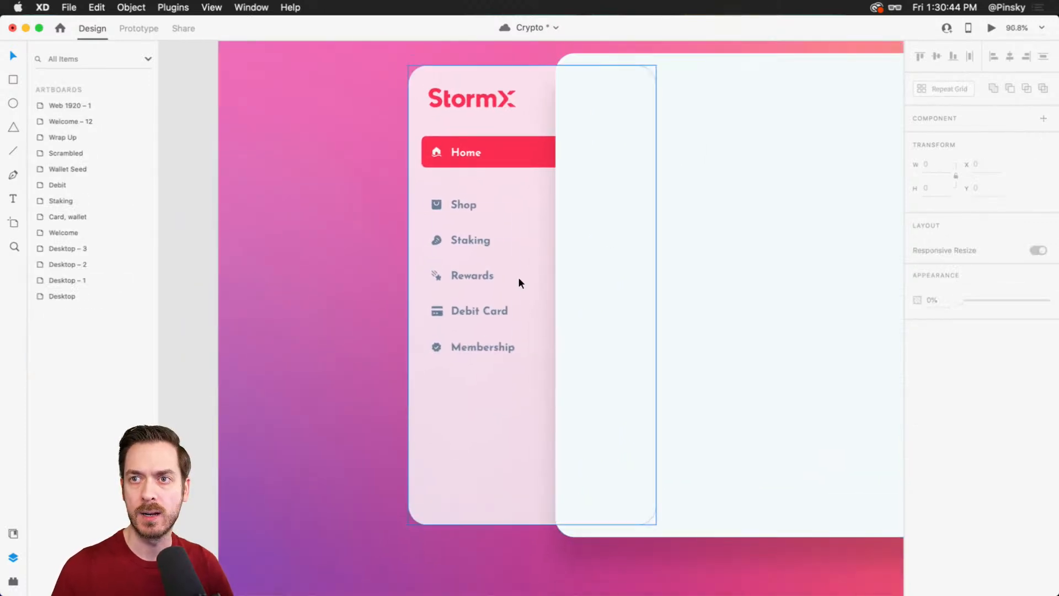
- Check the Josefin Sans weight options for the Shop link's text
scroll(481, 307, up, 4)
click(463, 182)
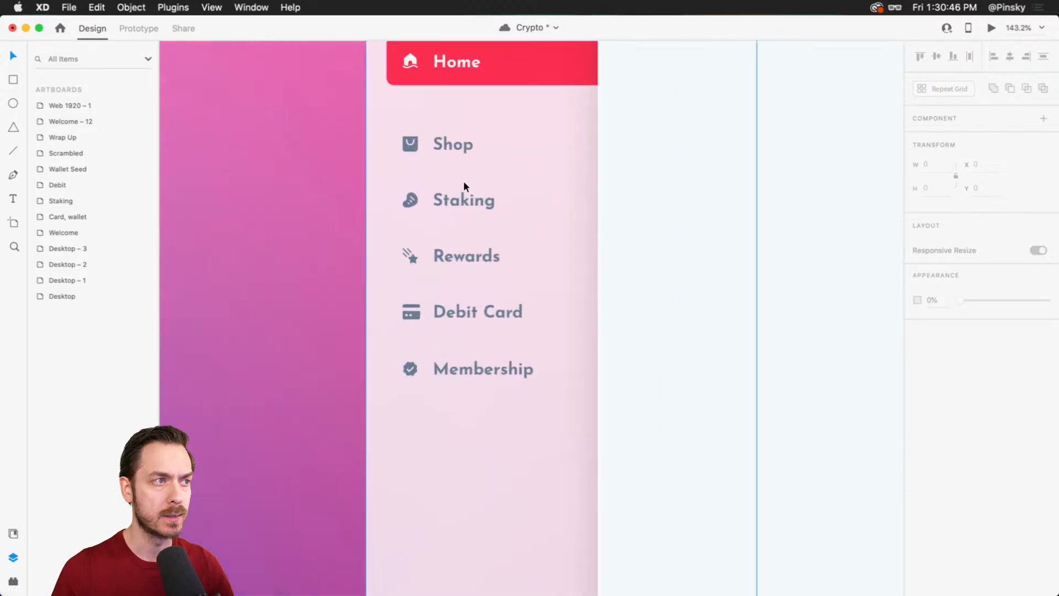
double_click(451, 144)
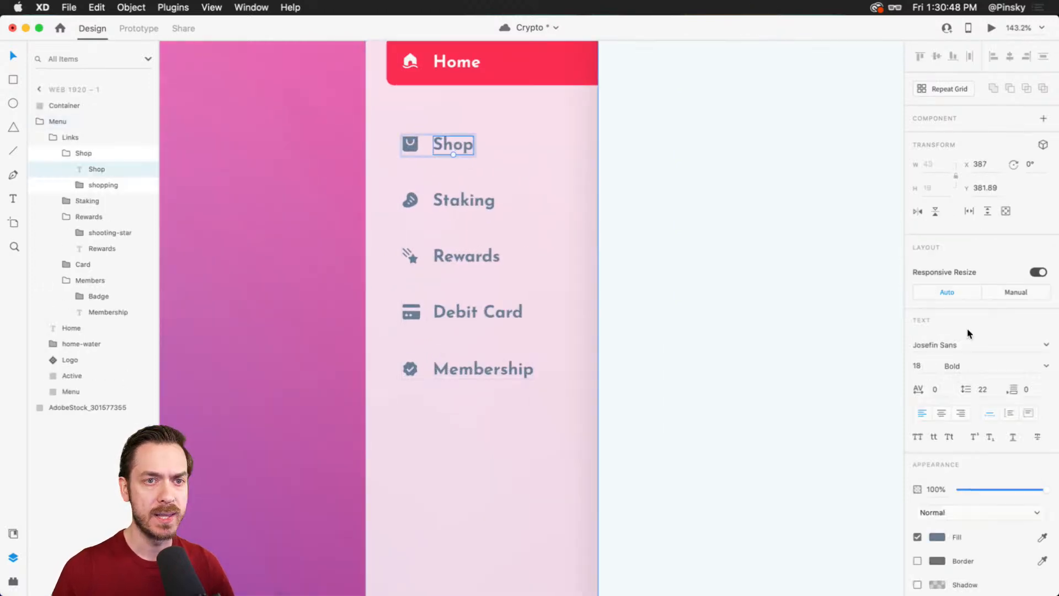
click(1047, 365)
click(1011, 342)
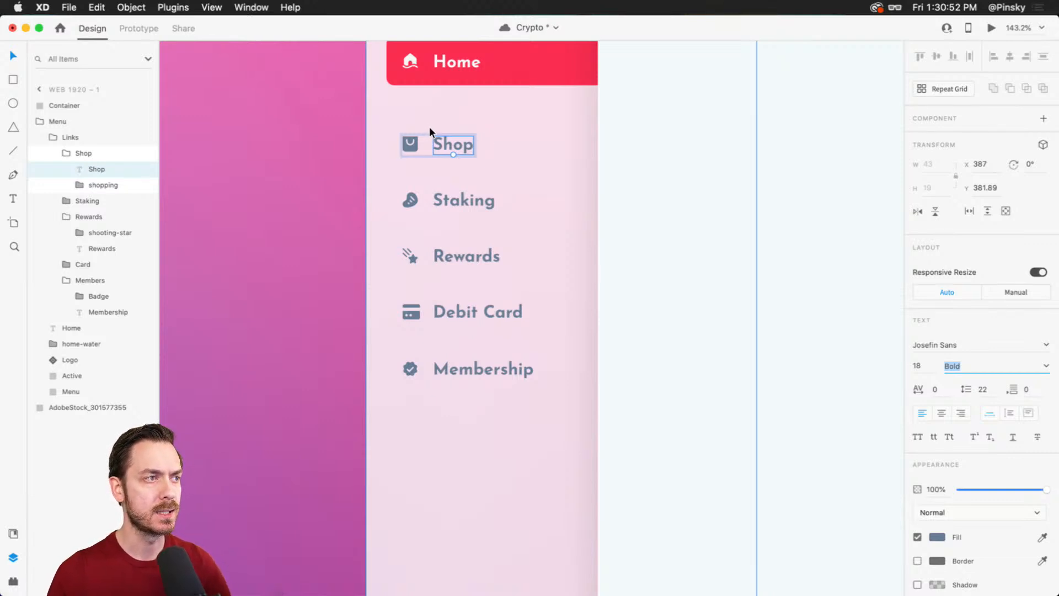
scroll(429, 127, down, 5)
key(BackSpace)
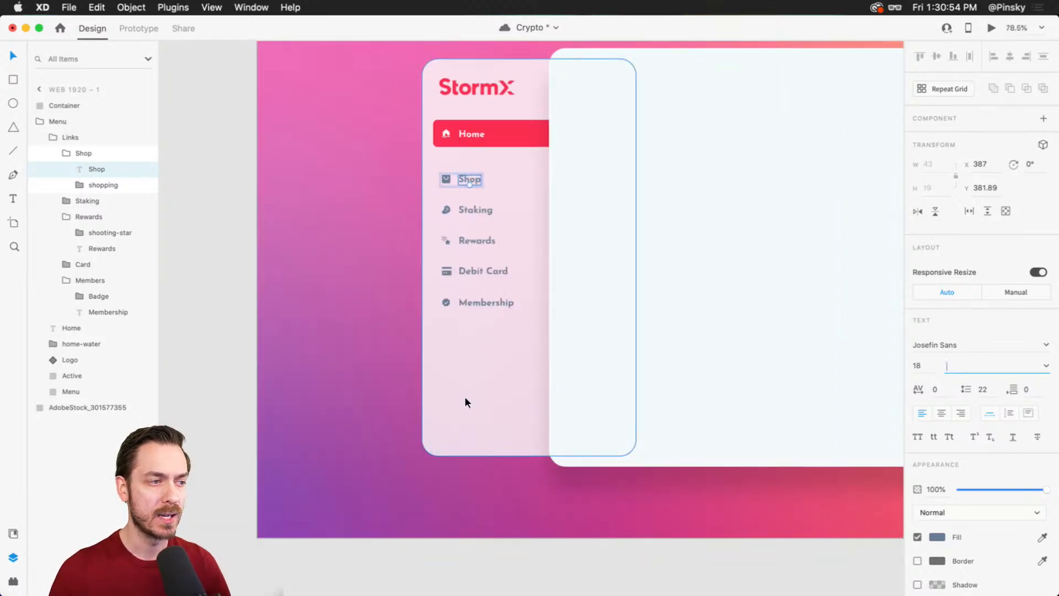
scroll(423, 111, up, 5)
click(529, 206)
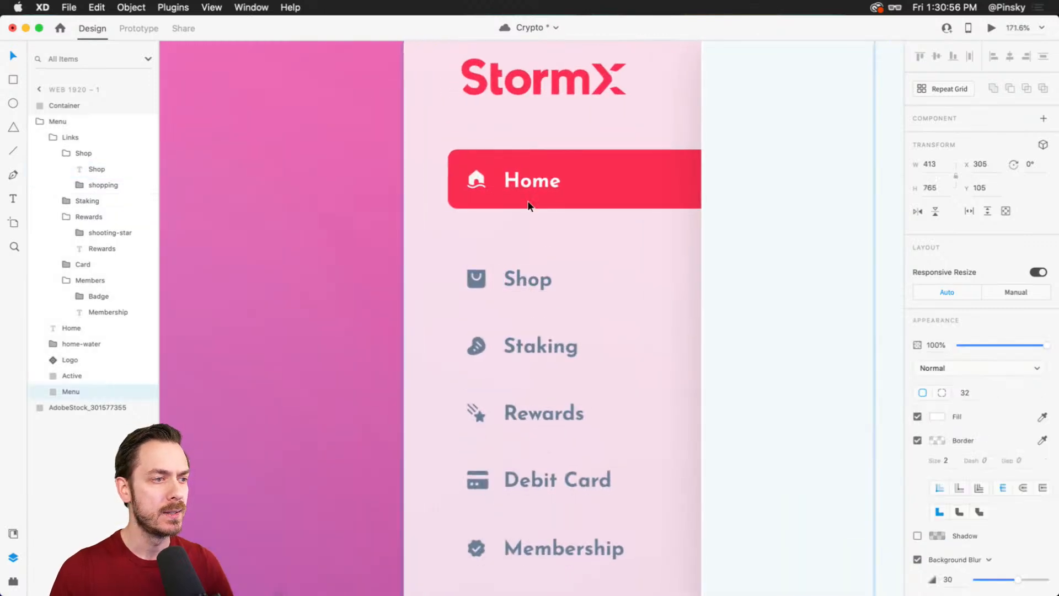
- Change the Josefin Sans character style used by the menu links to SemiBold
drag(550, 292, 517, 152)
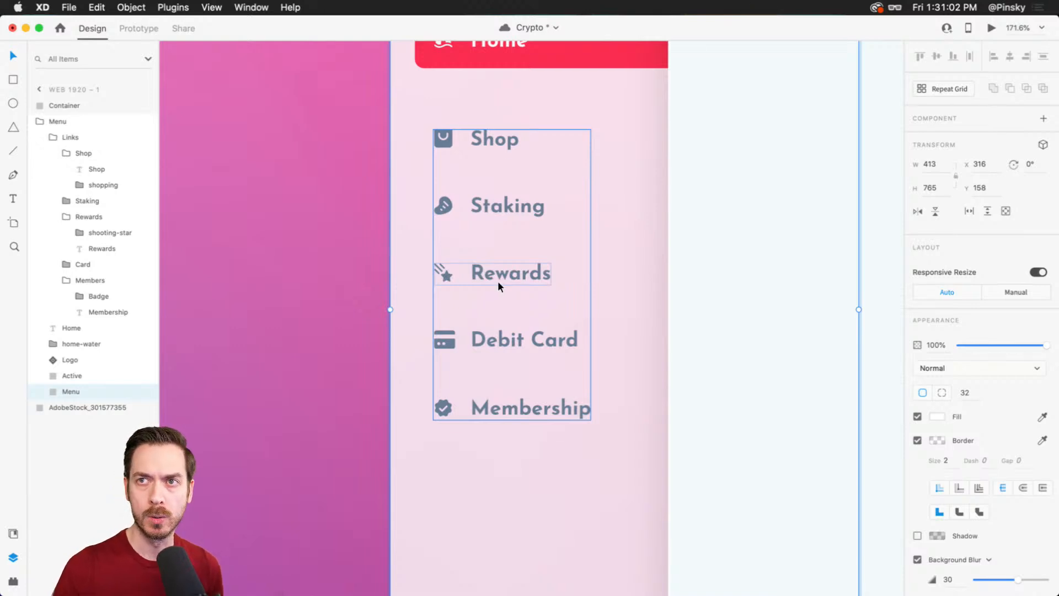
scroll(498, 81, up, 2)
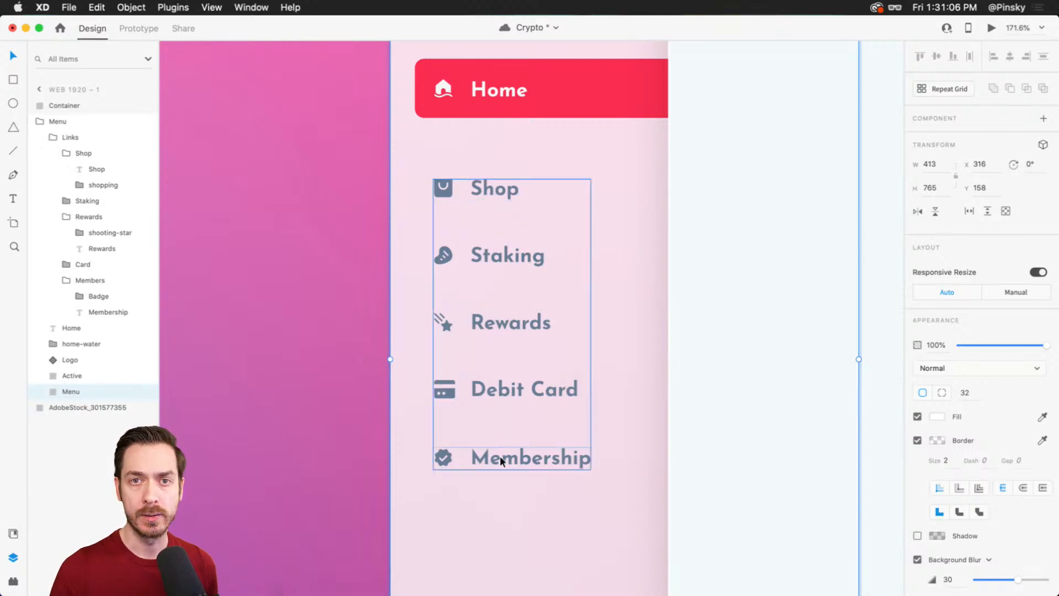
double_click(489, 186)
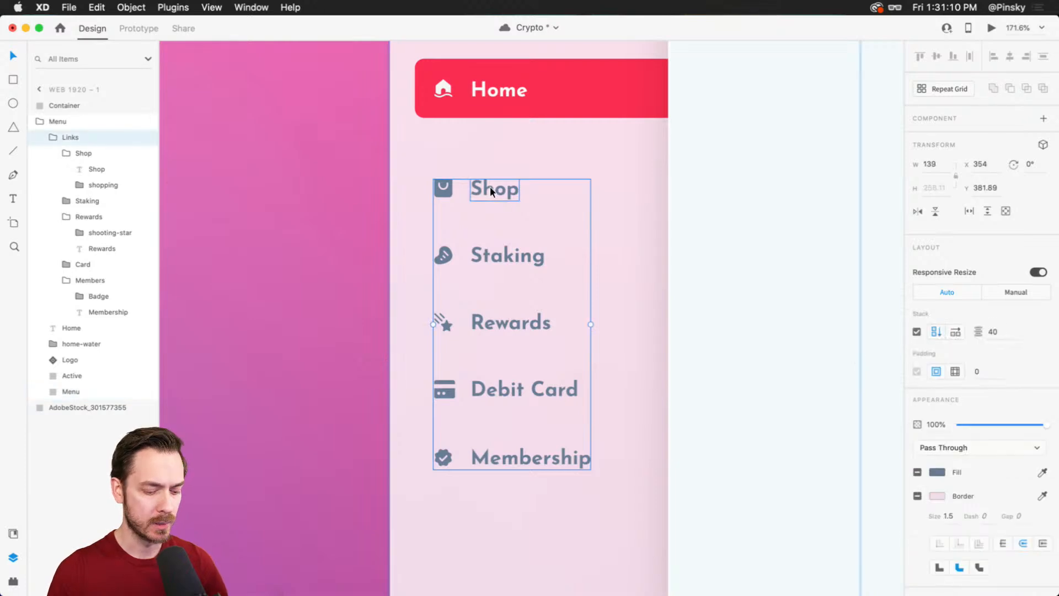
key(super+shift+y)
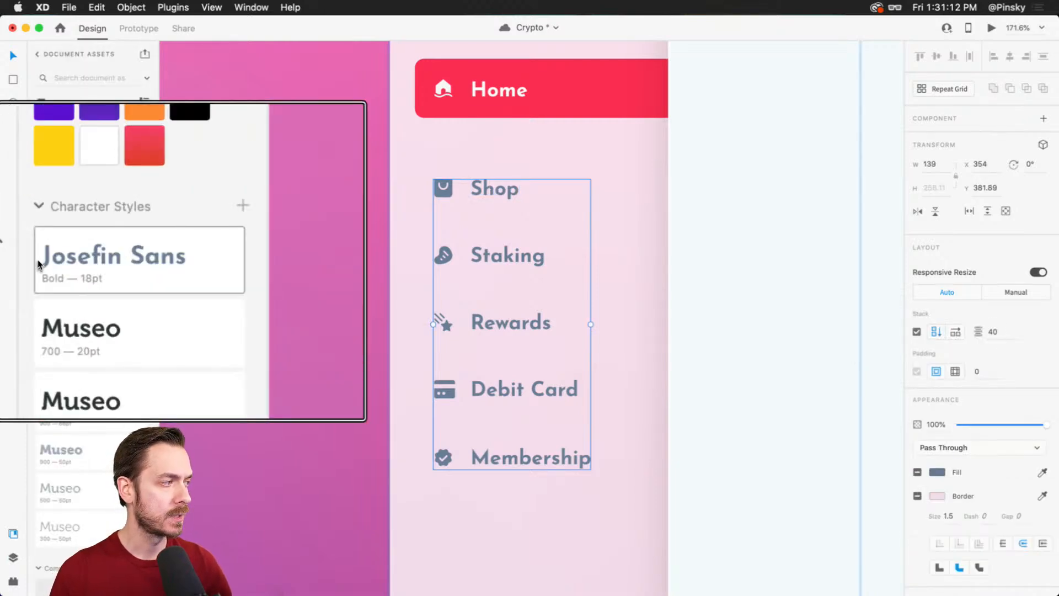
right_click(135, 252)
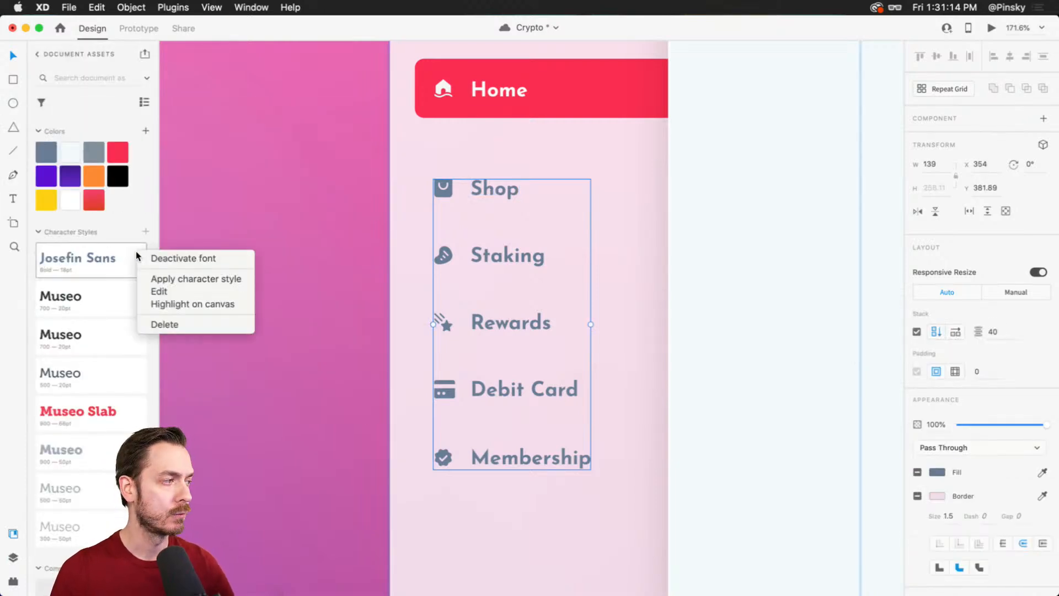
click(170, 292)
click(292, 176)
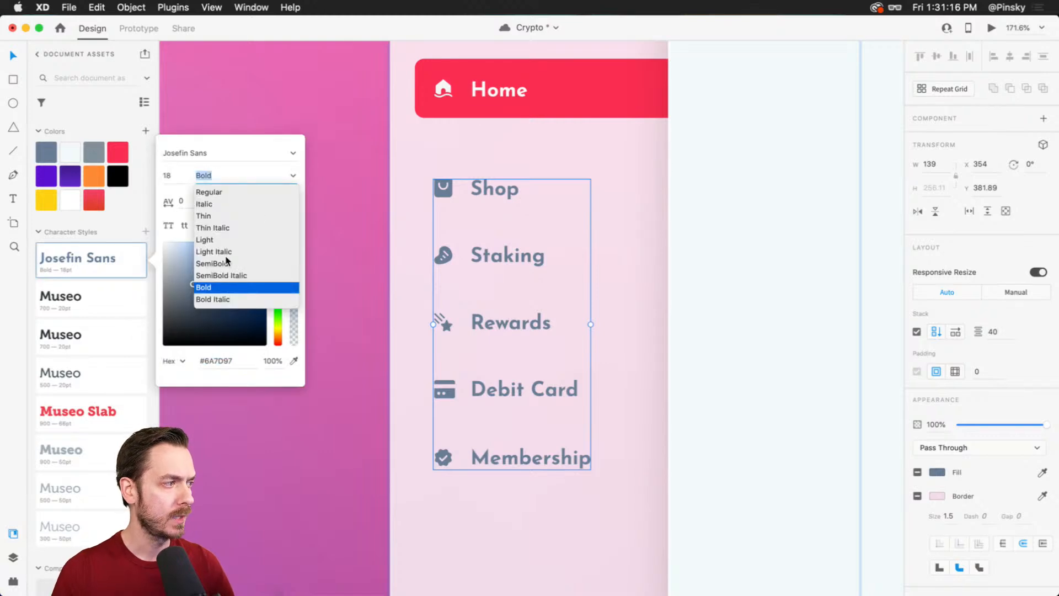
click(228, 263)
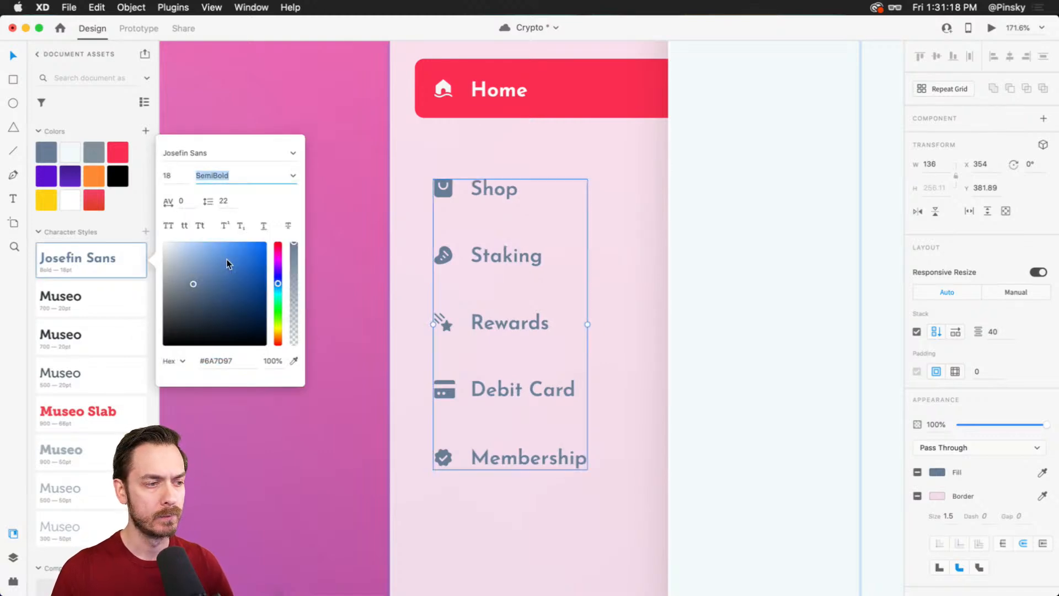
click(571, 193)
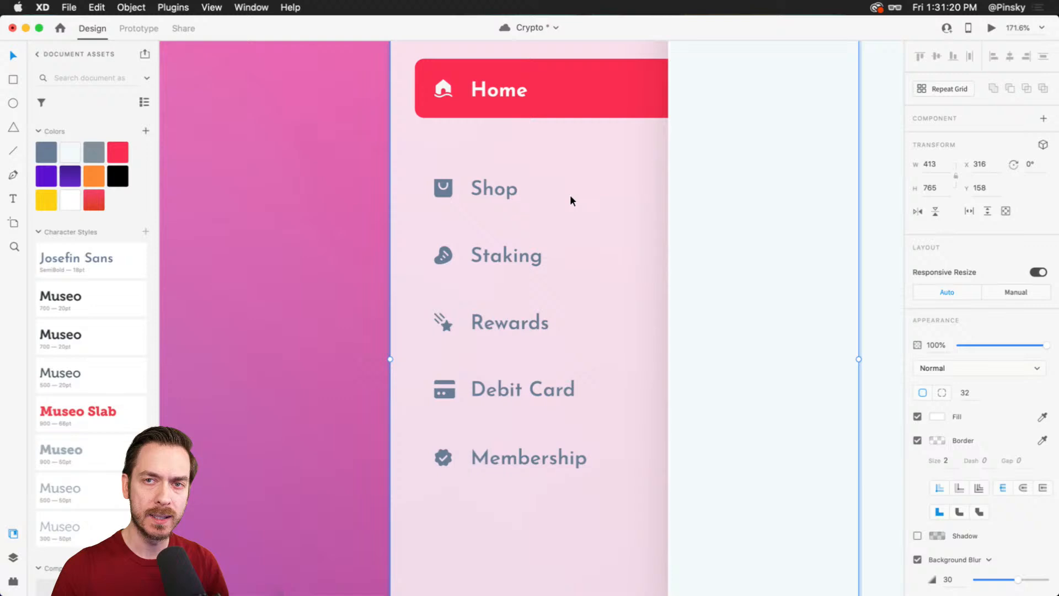
- Widen the spacing between all stacked menu links to 53 and check the menu in the preview
click(479, 243)
click(478, 242)
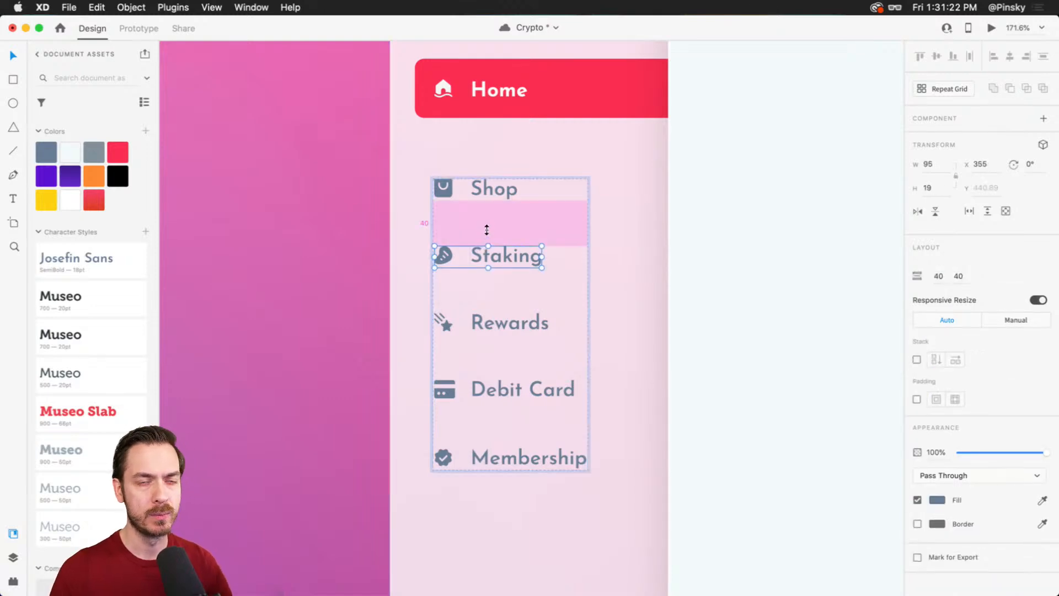
key(shift)
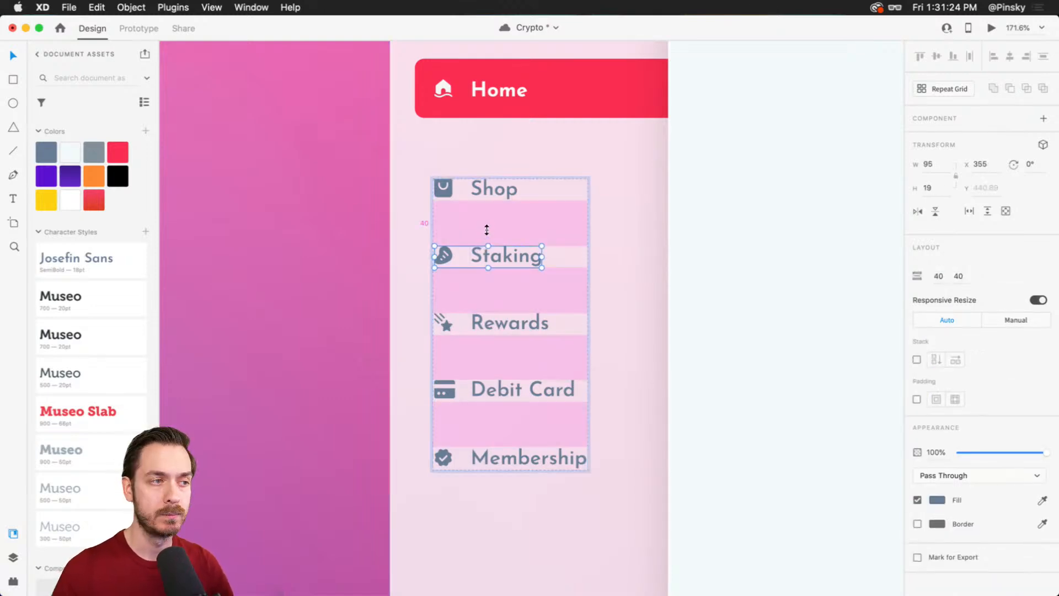
drag(504, 234, 505, 248)
key(super+Return)
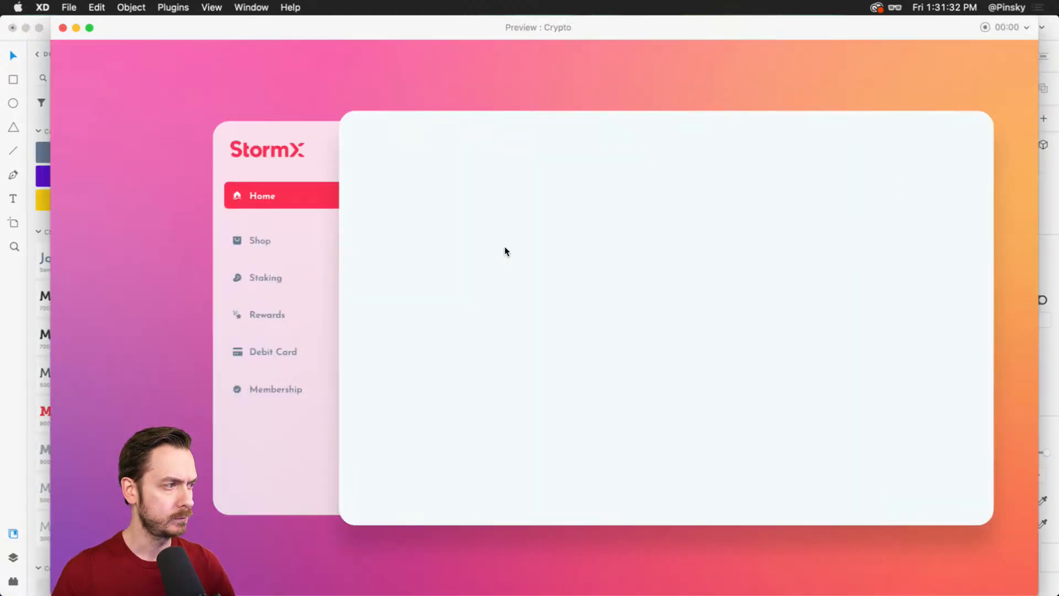
key(super+w)
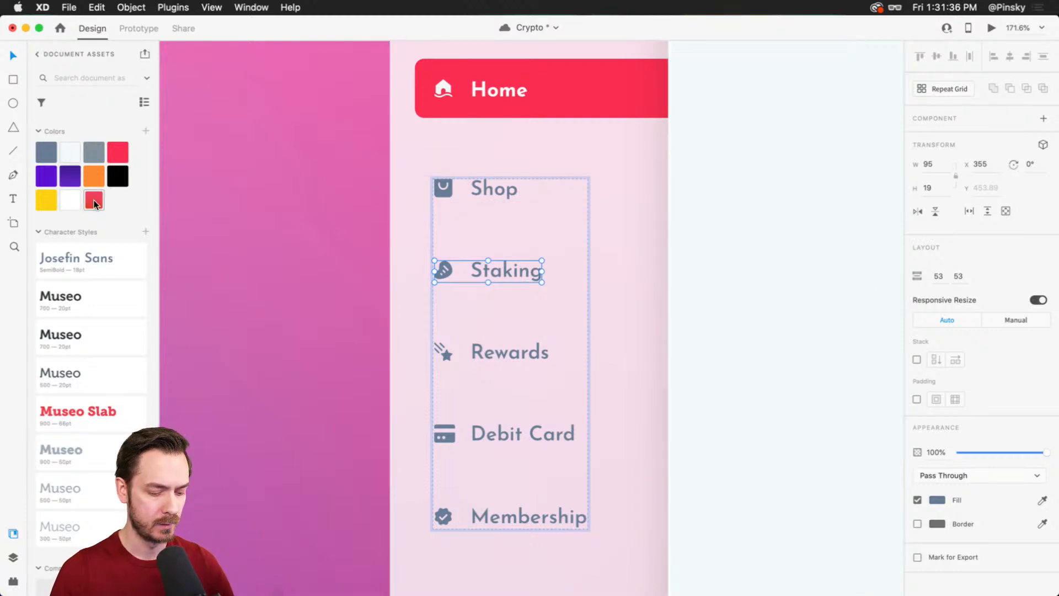
- Set the stack spacing of the whole Links group to 48
key(F1)
key(Escape)
key(F2)
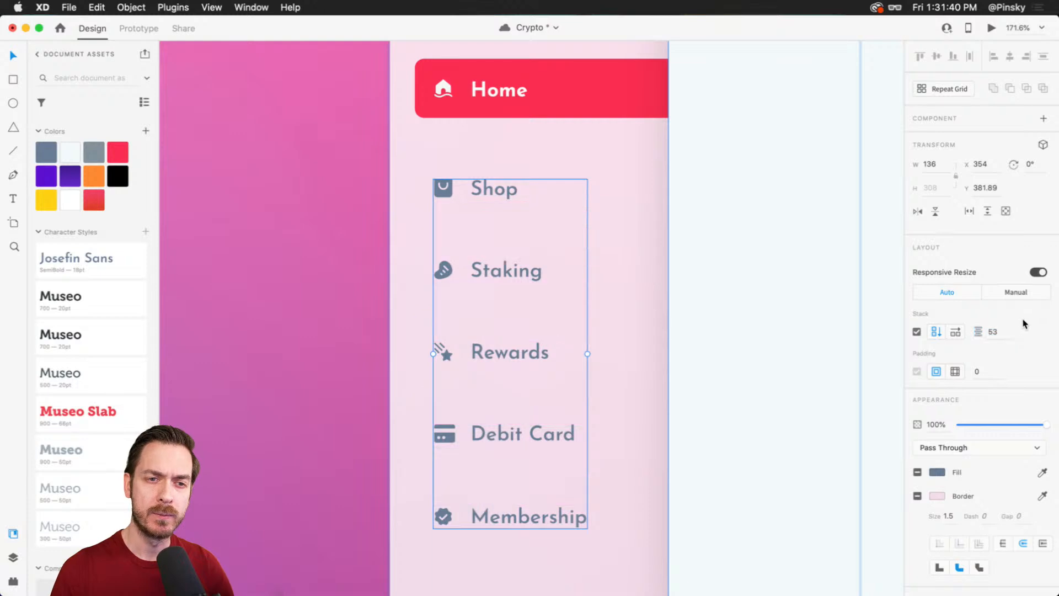
key(super+z)
key(super+shift+z)
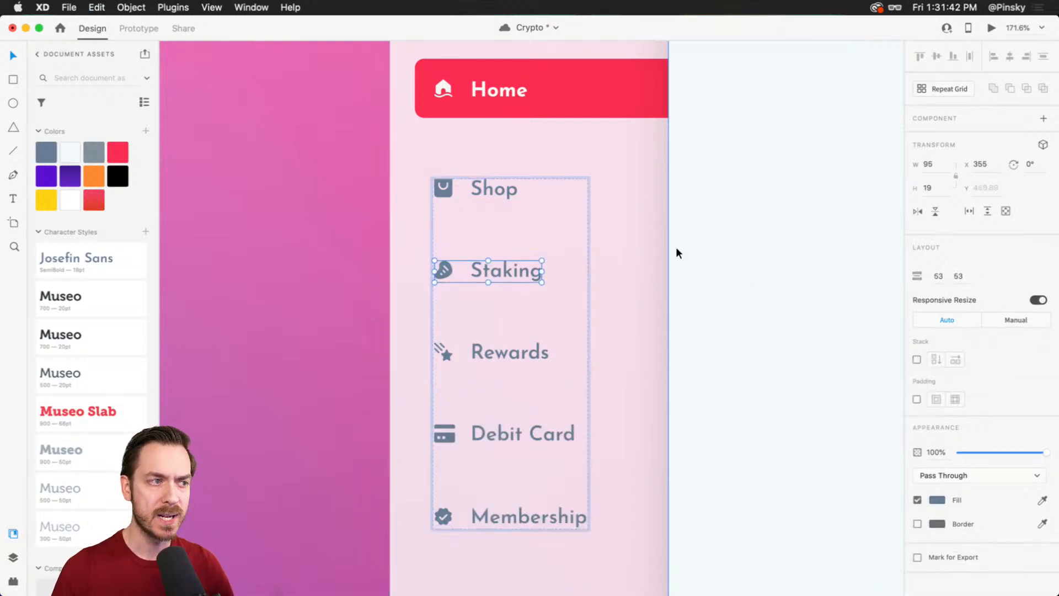
key(Escape)
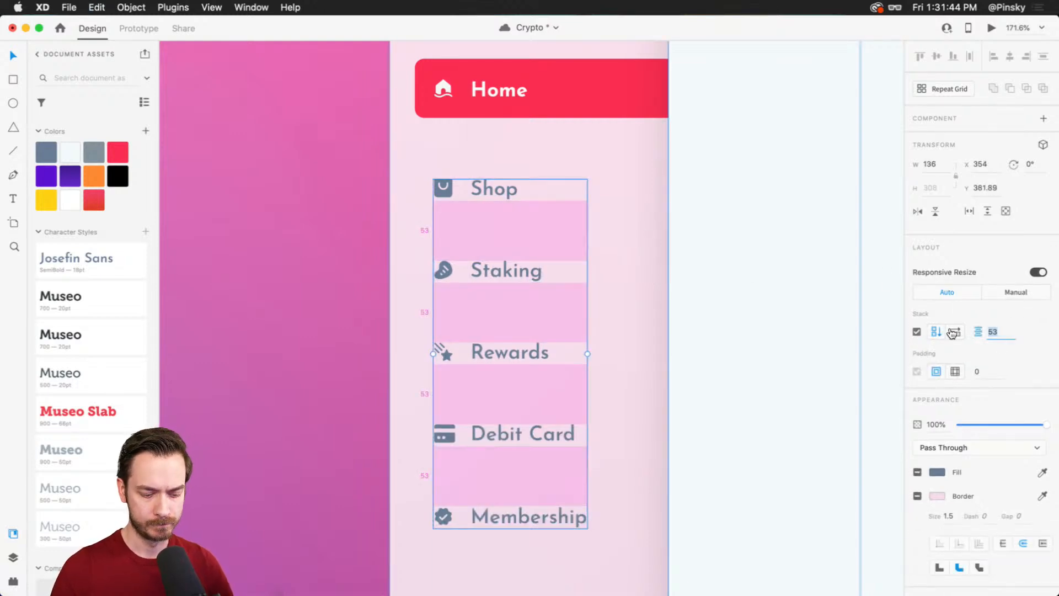
text(48)
key(Return)
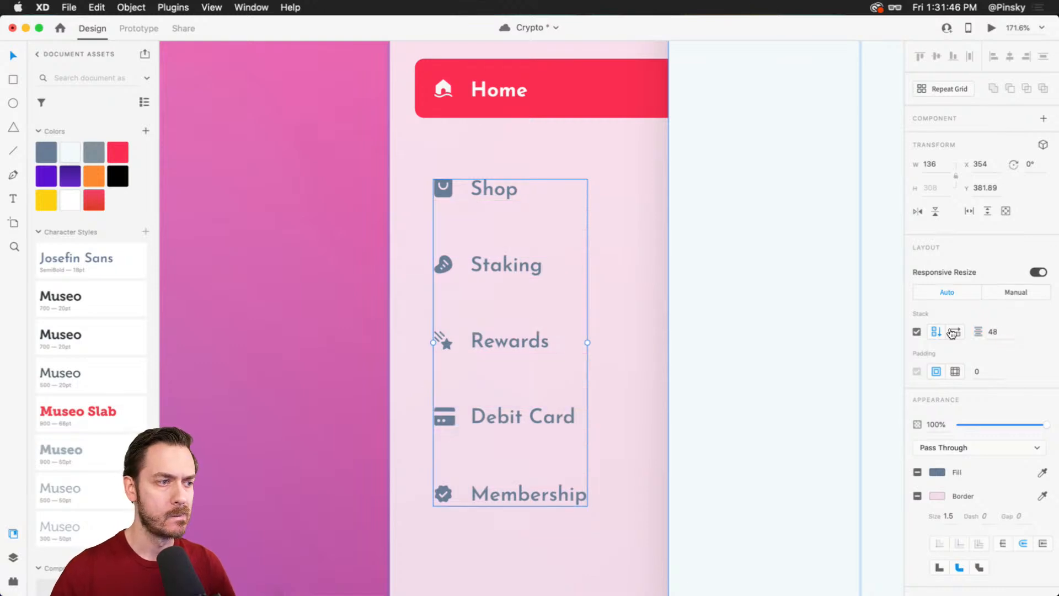
- Set the Links group's stack spacing to 56 and review the complete sidebar
click(992, 332)
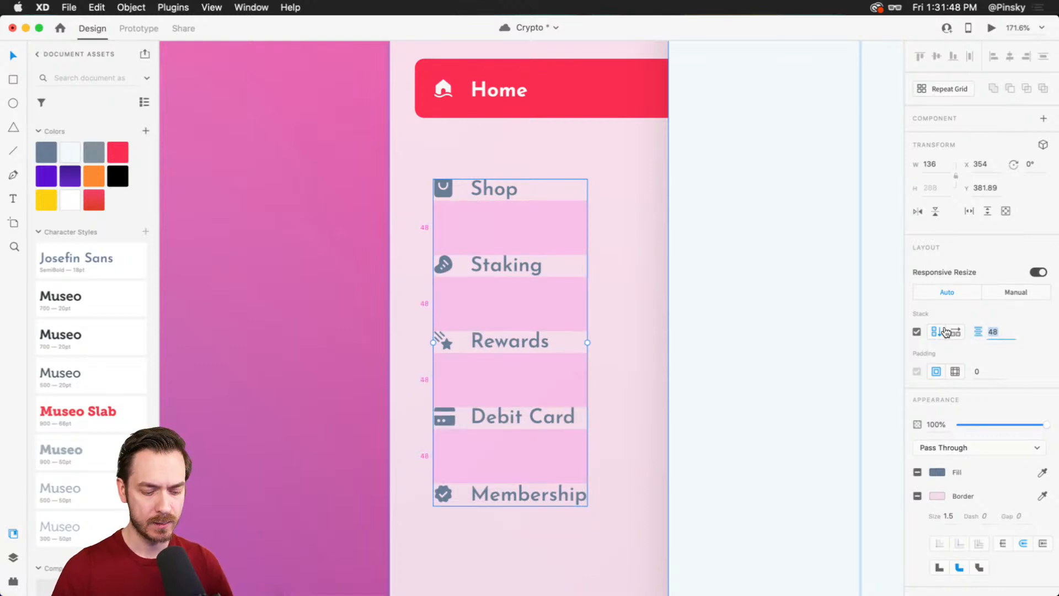
key(Return)
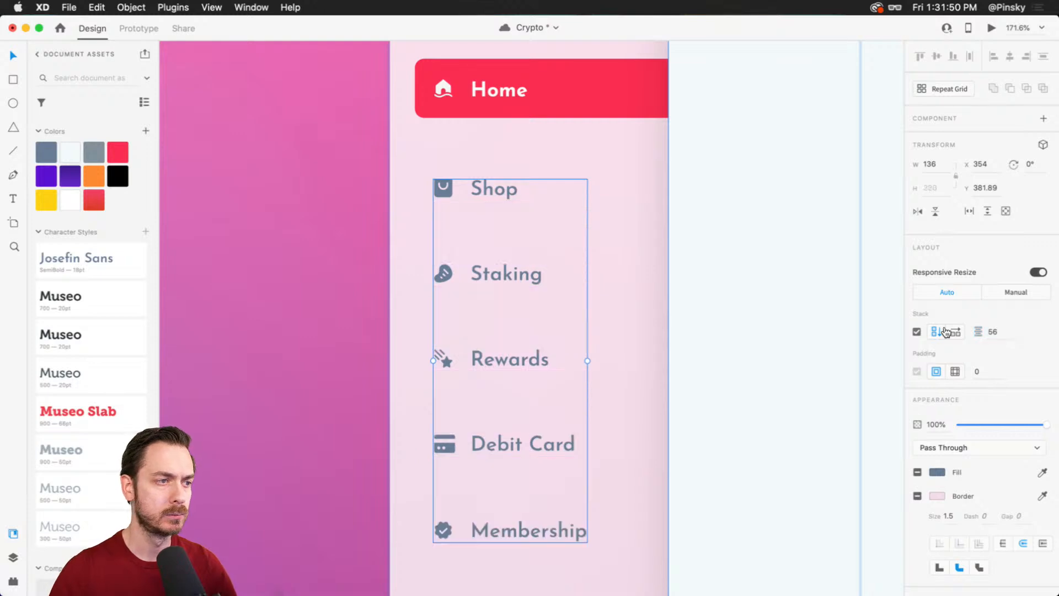
scroll(723, 356, down, 5)
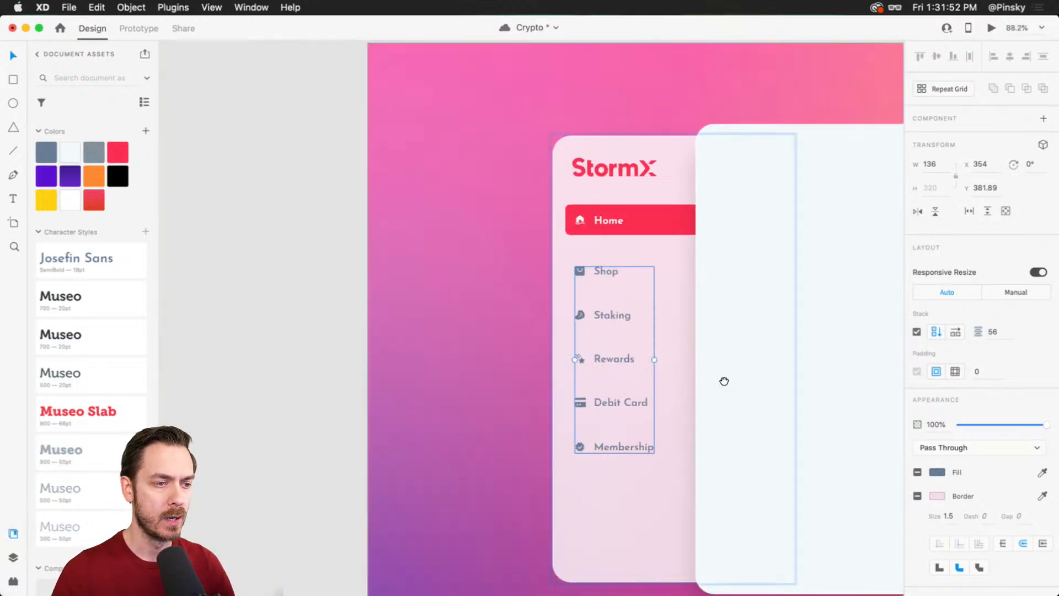
- Duplicate the Membership link with its badge icon and place the copy below the original
scroll(519, 436, up, 4)
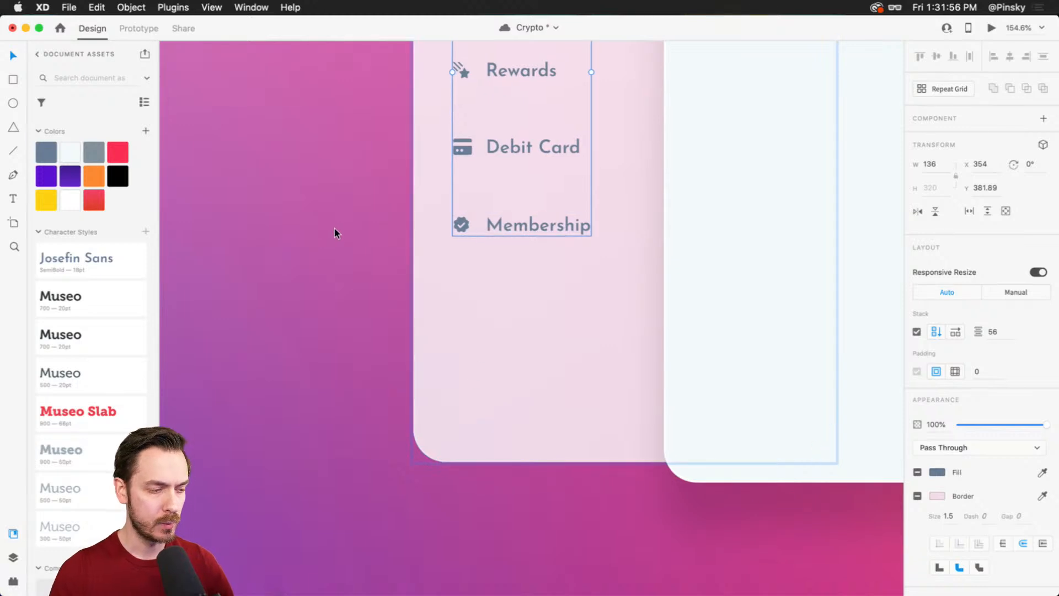
key(super+y)
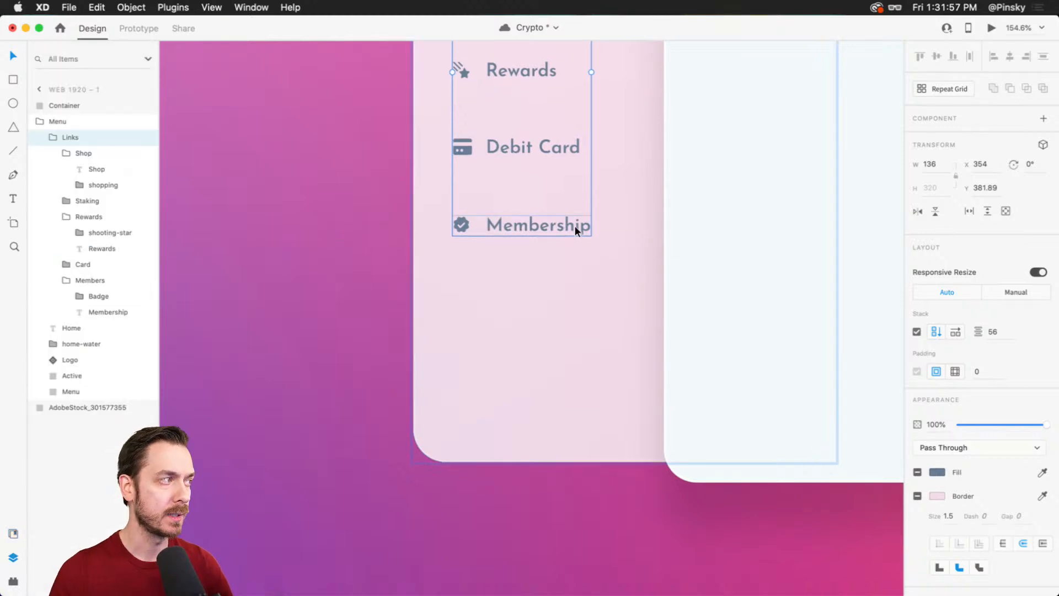
double_click(535, 221)
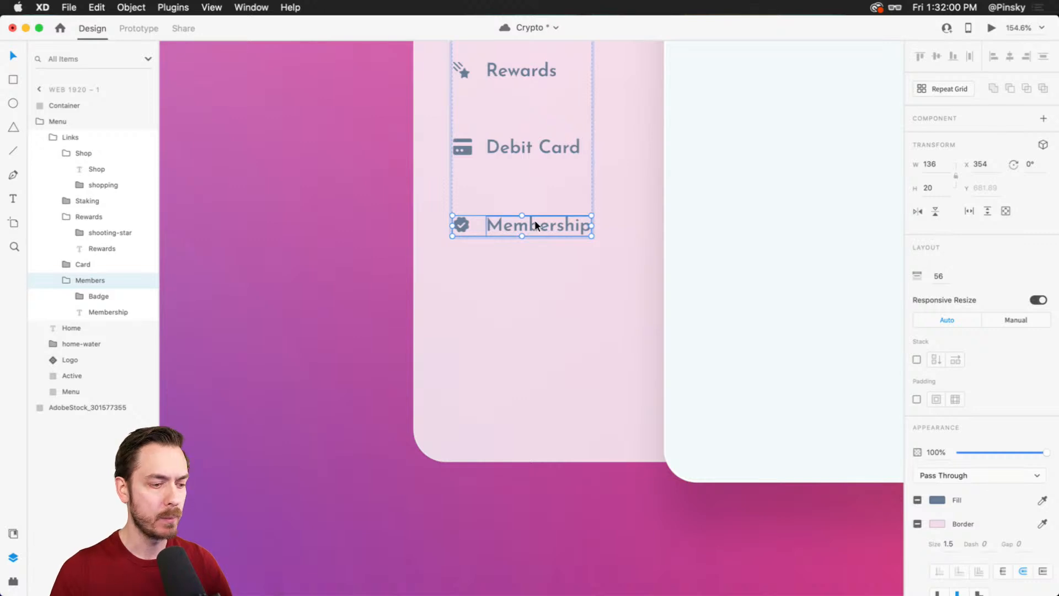
key(super+c)
key(super+v)
- Change the duplicated link's text to Settings
double_click(521, 303)
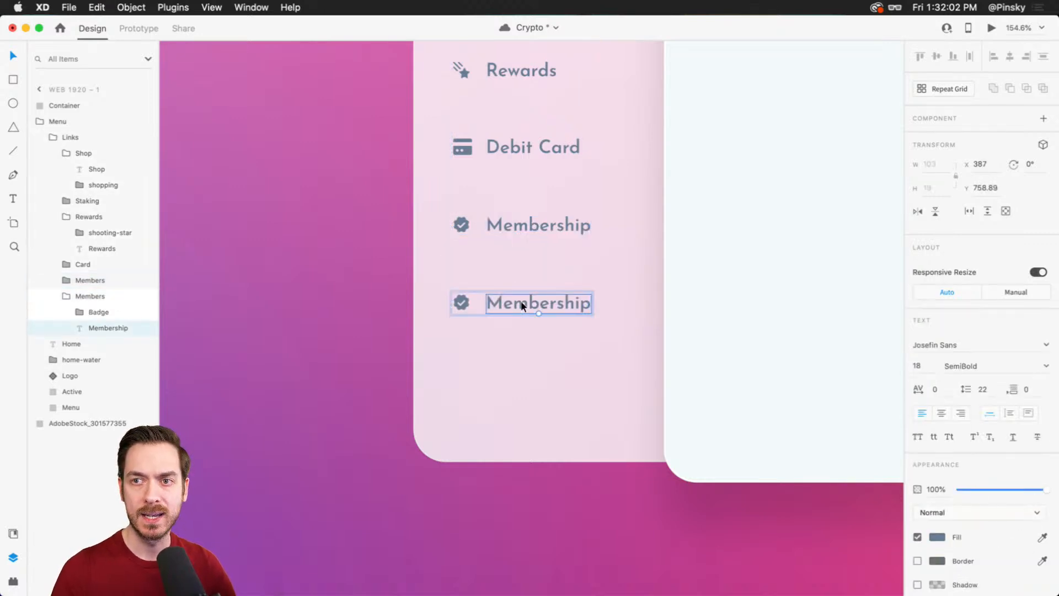
double_click(521, 304)
text(Settings)
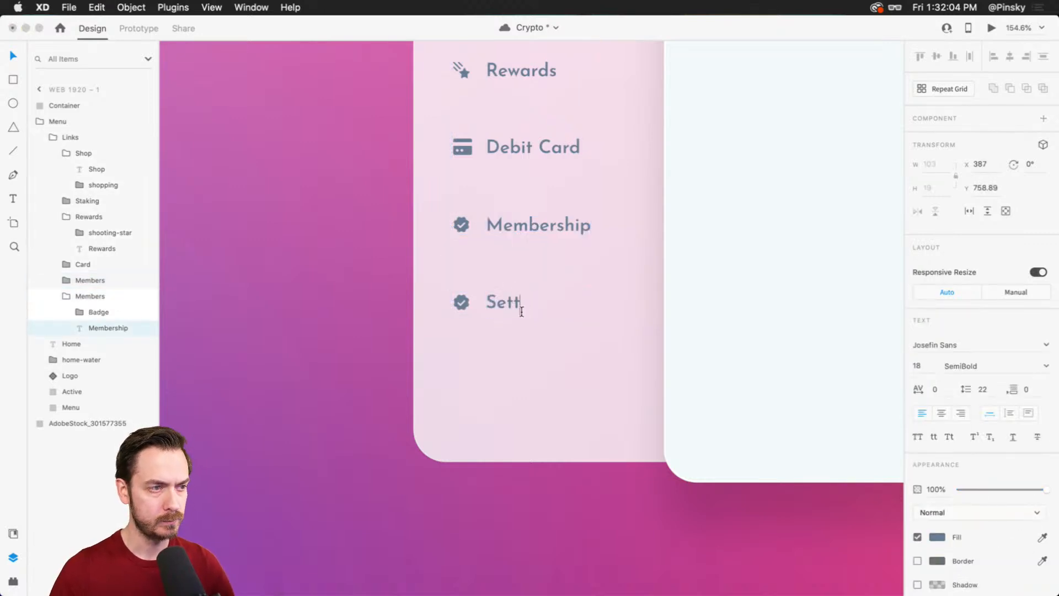
key(Return)
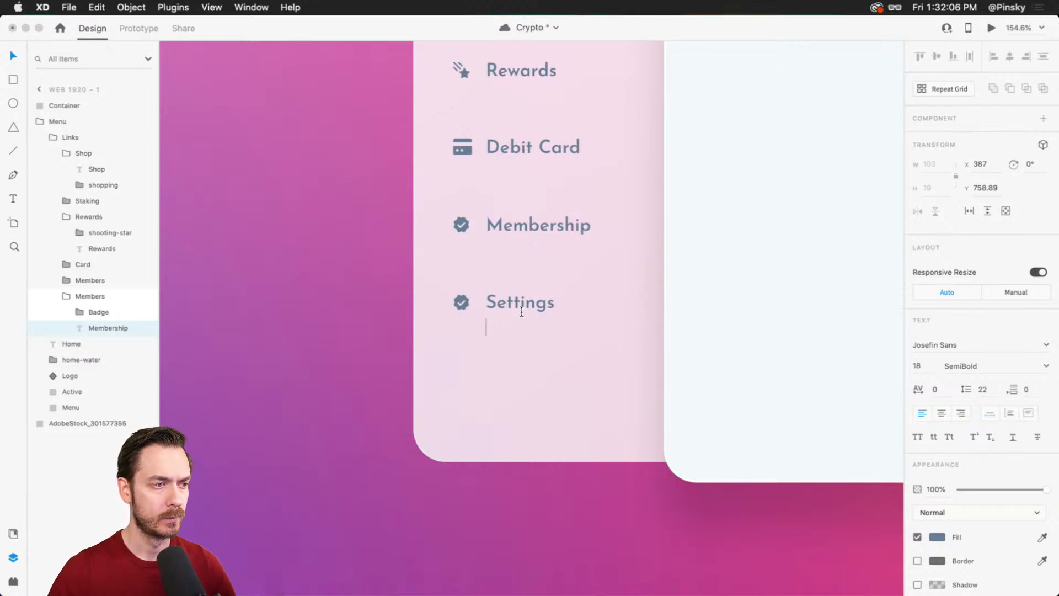
key(BackSpace)
key(Escape)
- Switch to Nucleo and search the Symbol Icons set for "settings" icons
scroll(465, 302, up, 5)
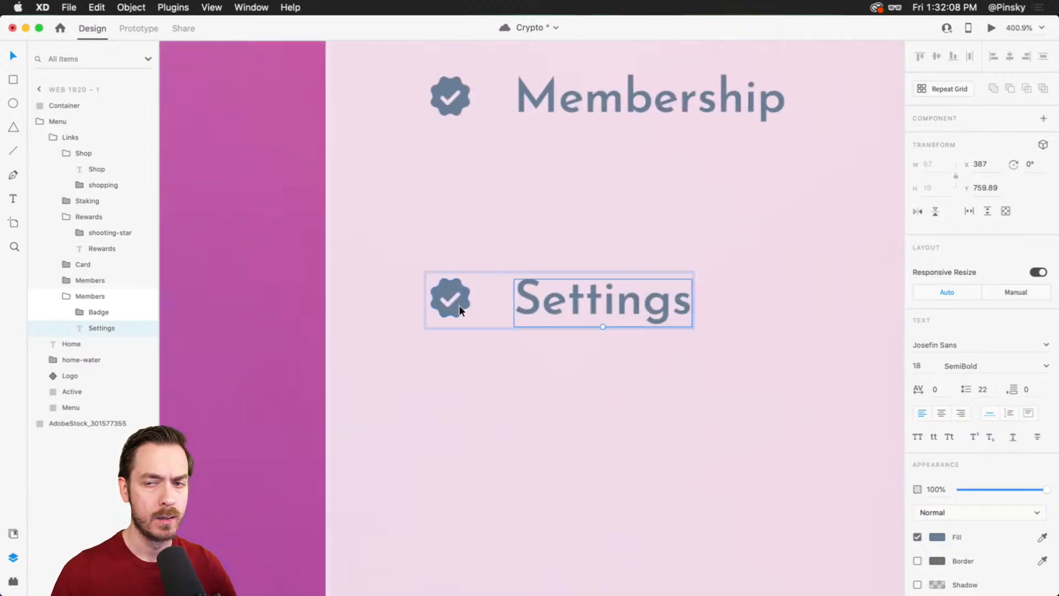
key(super+Tab)
key(super+Tab)
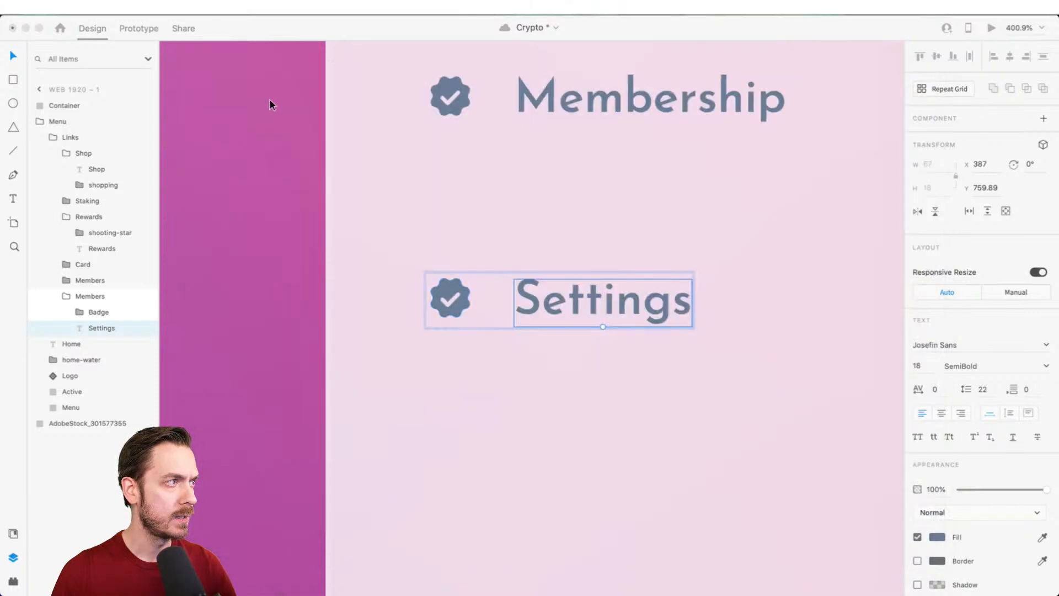
key(super+Tab)
double_click(266, 106)
text(settings)
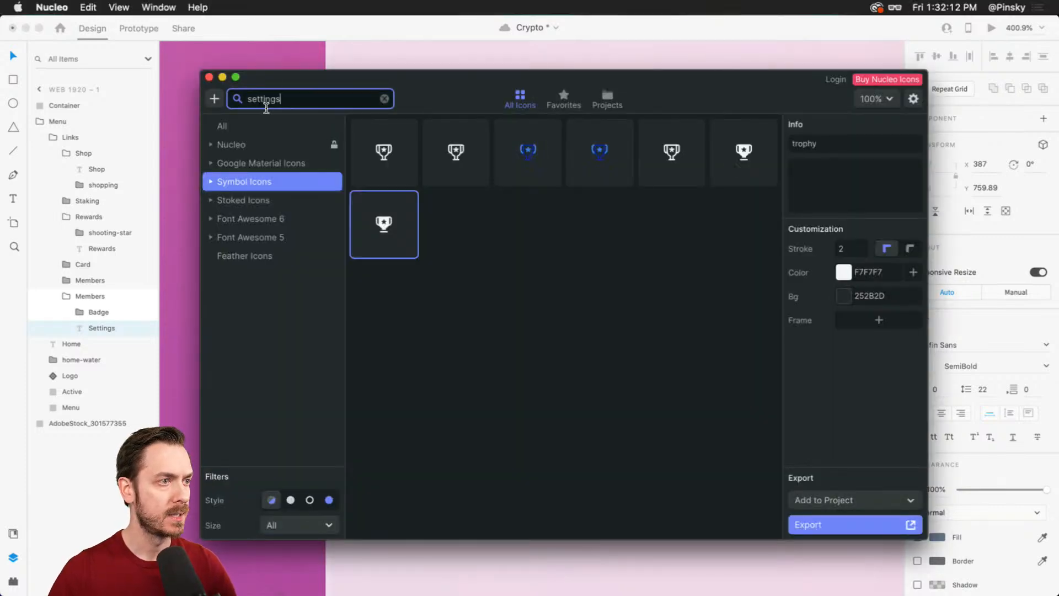
double_click(268, 102)
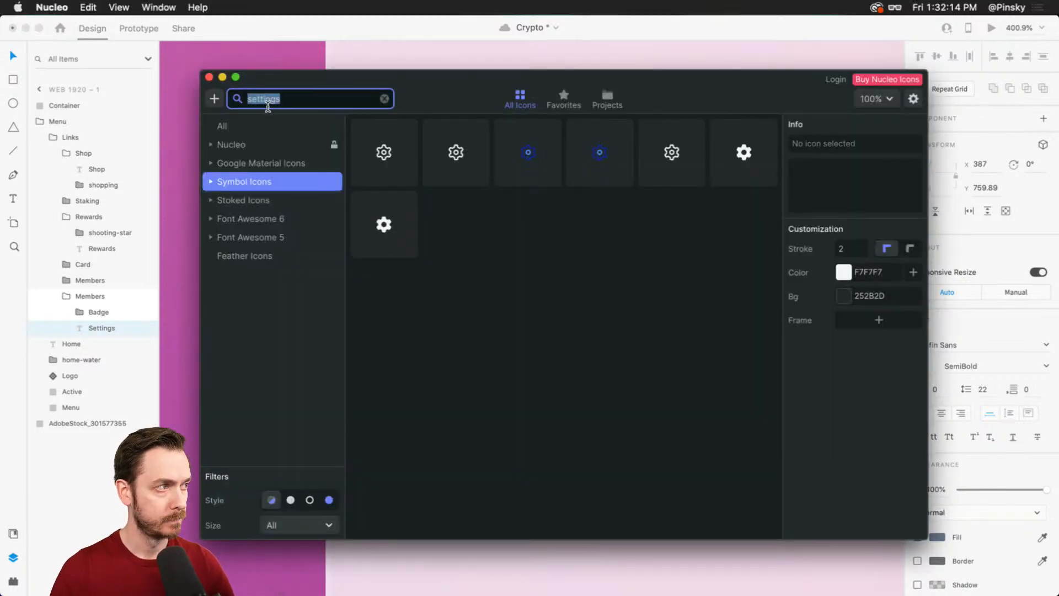
- Search all icon sets for "filter", browse the results for a Settings link icon, and return to XD
click(266, 125)
double_click(269, 106)
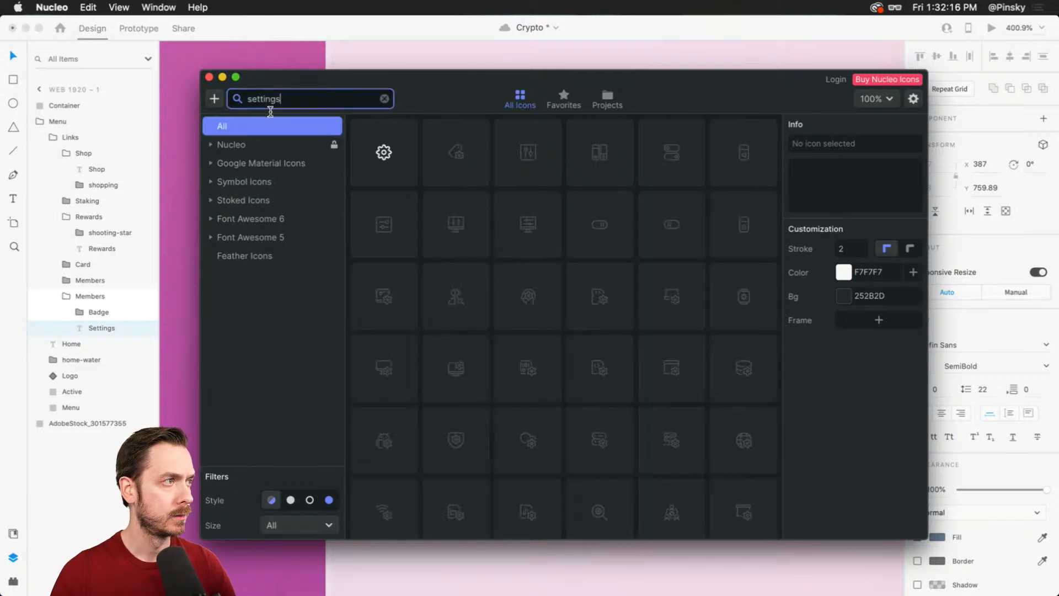
text(filters)
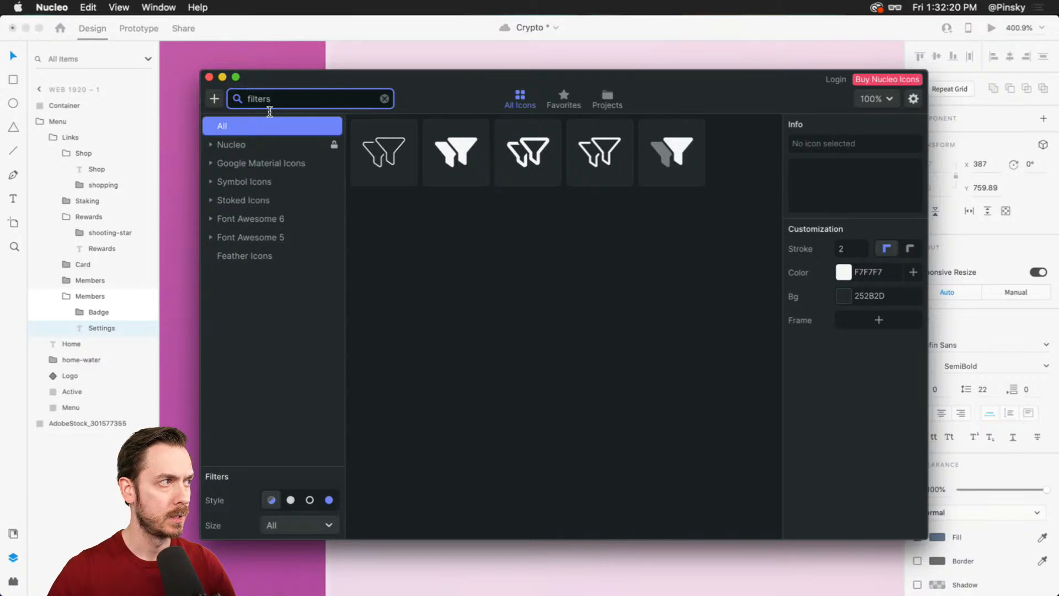
scroll(499, 232, down, 5)
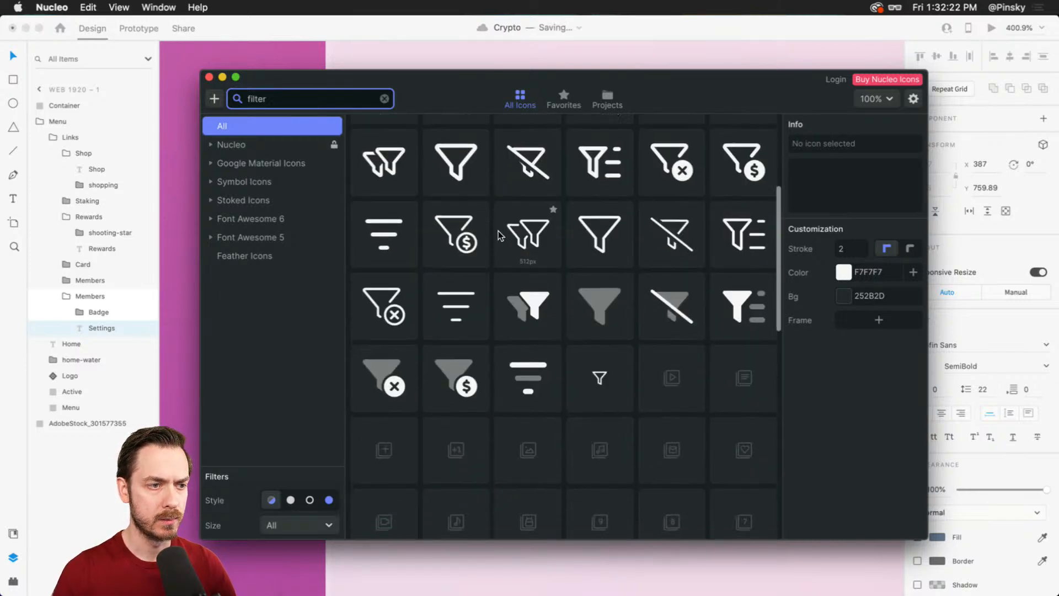
scroll(512, 236, down, 5)
scroll(512, 236, up, 5)
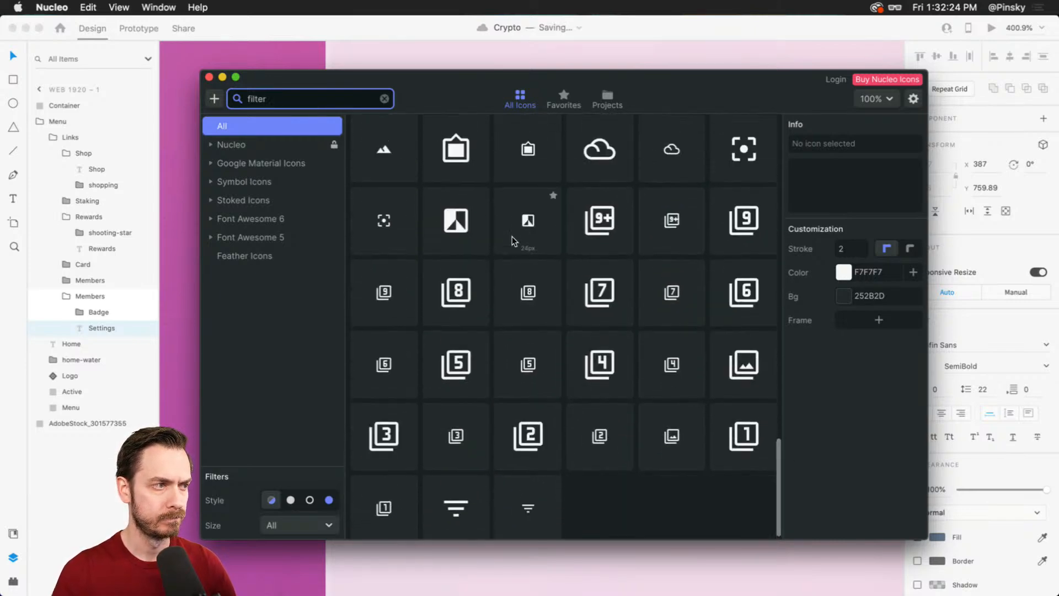
scroll(512, 234, up, 5)
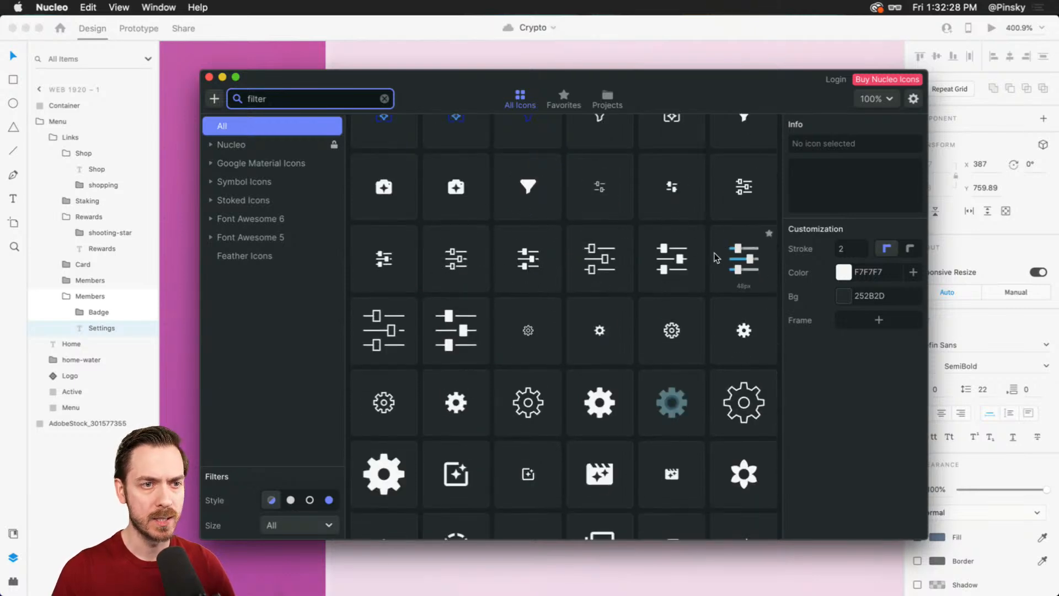
key(Escape)
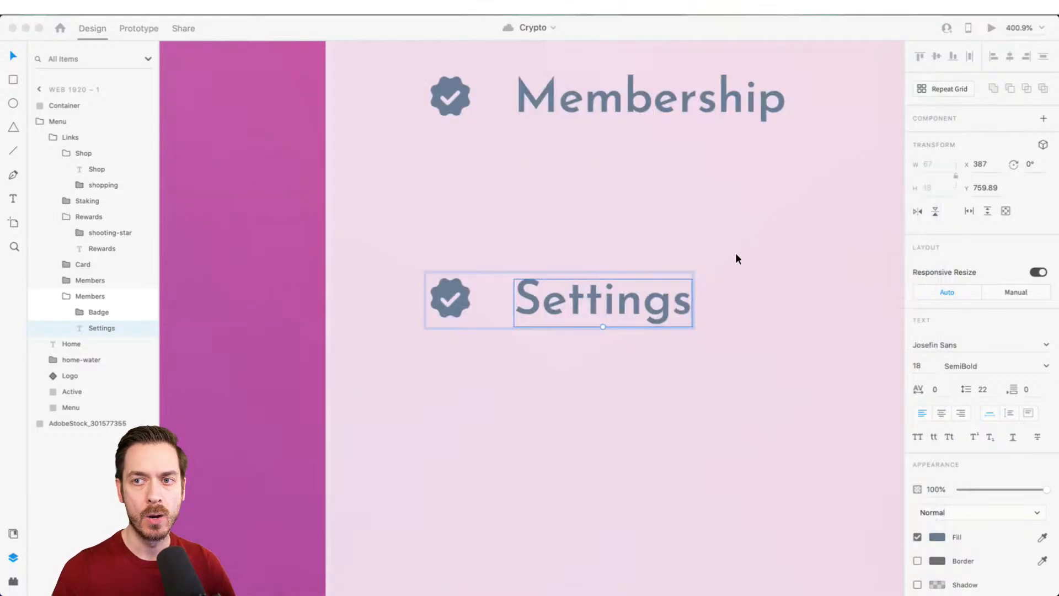
- Draw a 16 × 16 square between the badge icon and the Settings text, and nudge it to X 371
scroll(457, 282, up, 3)
click(457, 282)
scroll(455, 281, up, 2)
double_click(455, 277)
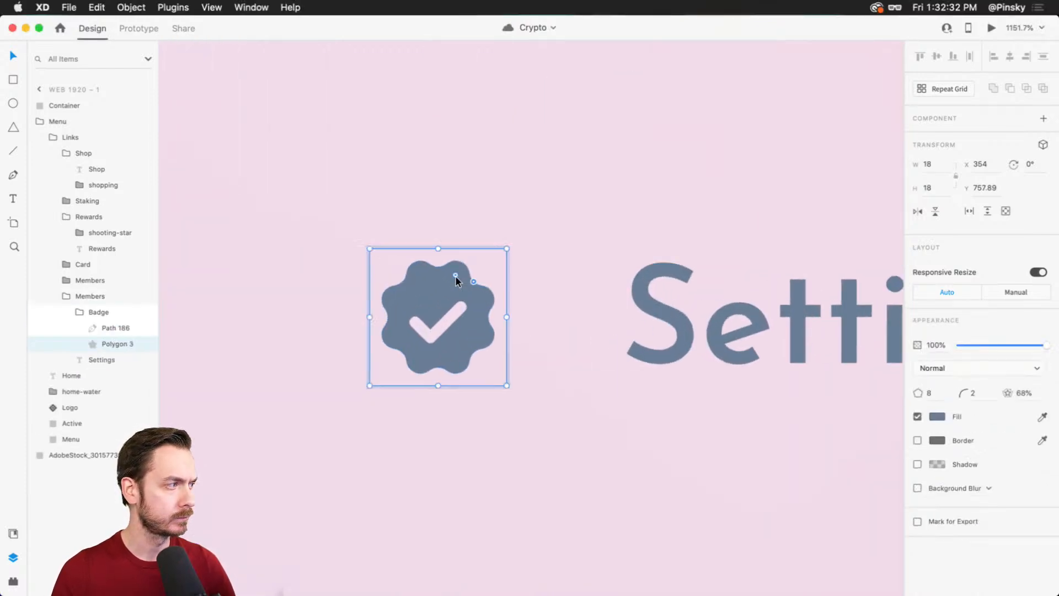
key(r)
drag(521, 250, 648, 398)
key(Left)
key(Left)
key(Left)
key(Left)
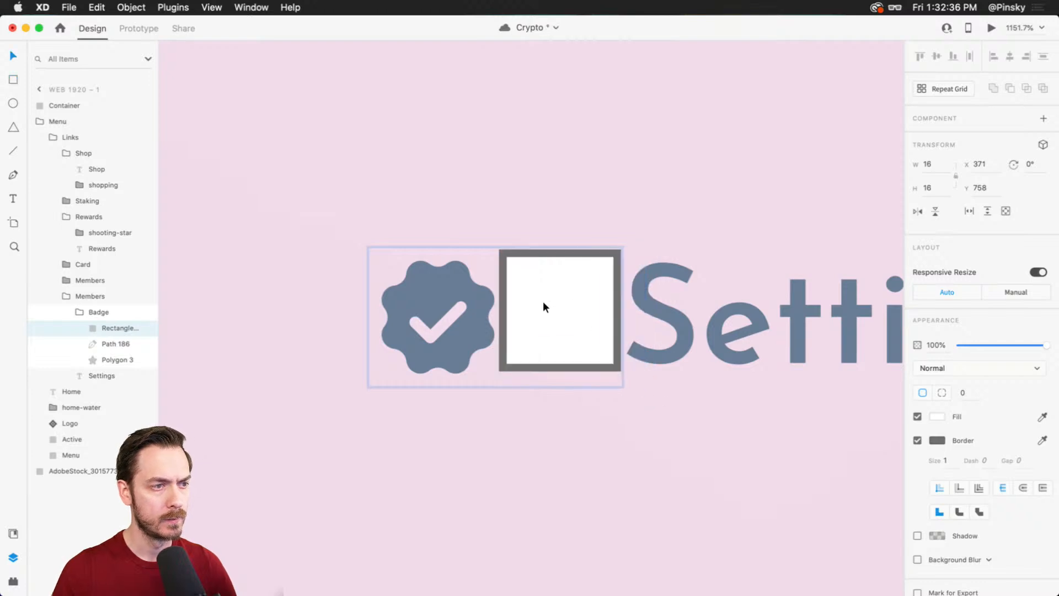
- Round the square's corners to a radius of 3 and give it the link icons' slate blue fill without a border
drag(604, 258, 599, 268)
click(644, 267)
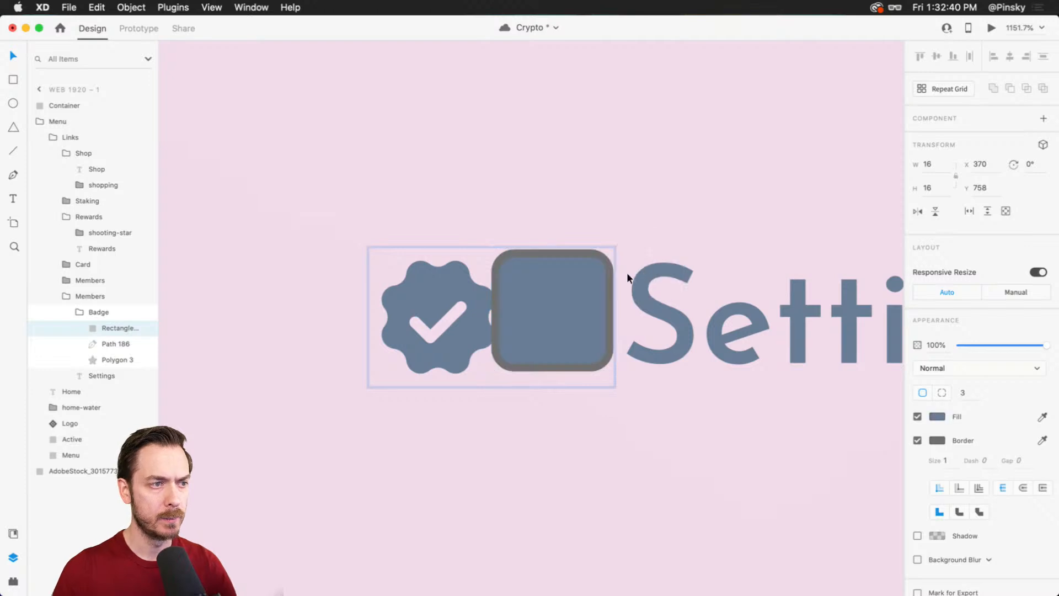
click(917, 440)
- Move the rounded square down to Y 759 and resize it to 15 × 15
scroll(554, 307, up, 5)
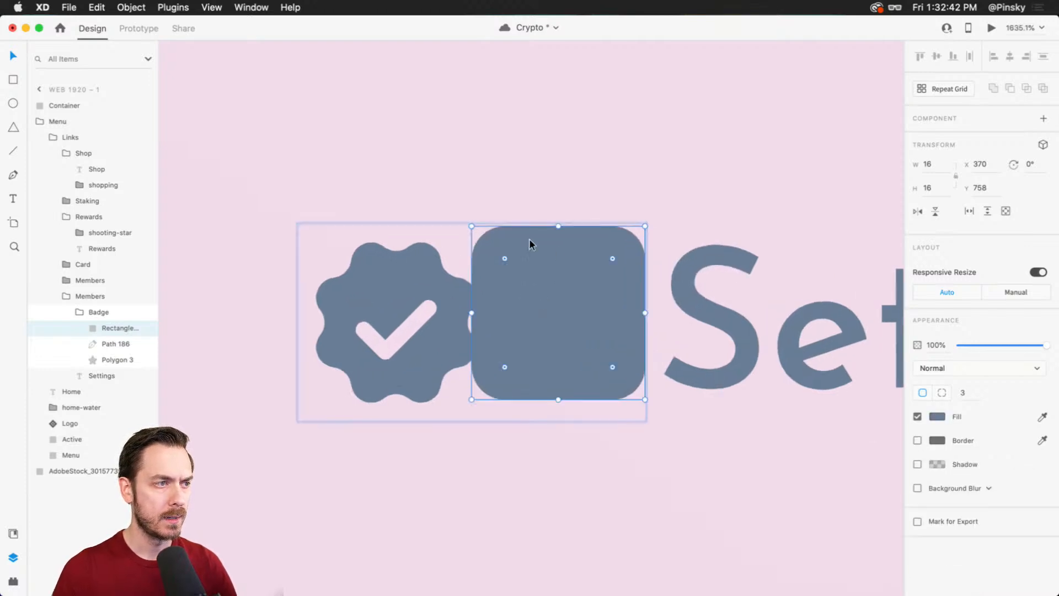
drag(533, 254, 534, 264)
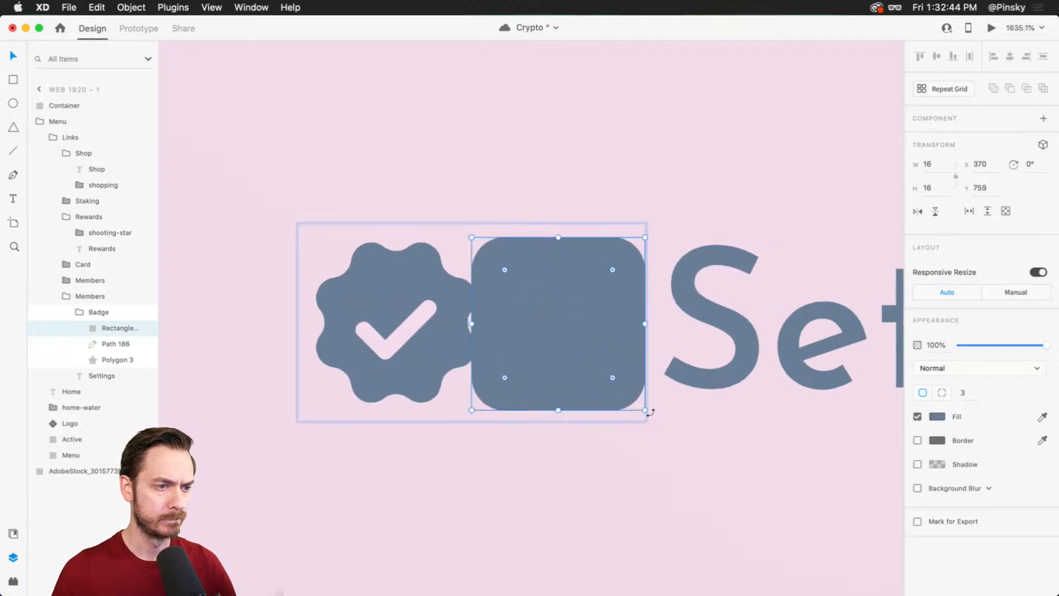
drag(643, 409, 634, 400)
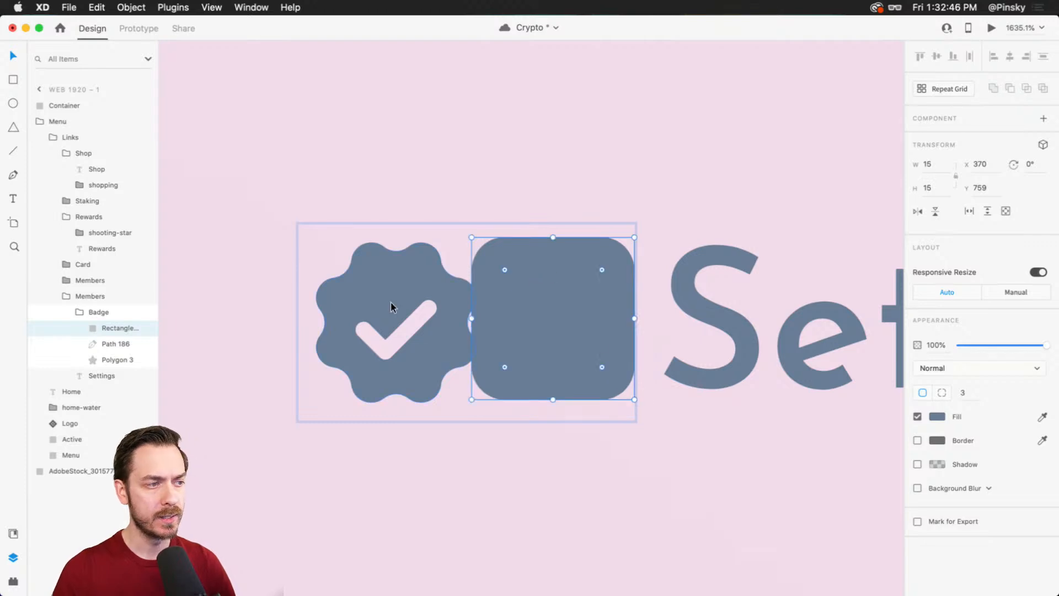
- Replace the Settings link's badge with the rounded square, taken out of the Badge group and placed at X 355
click(412, 297)
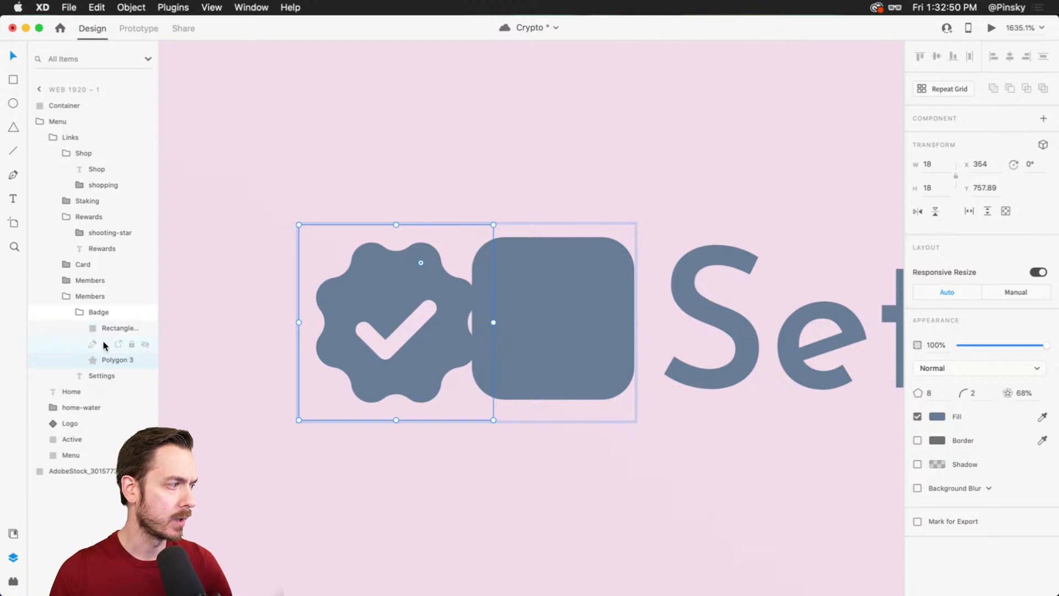
drag(102, 342, 101, 308)
key(super+z)
click(95, 326)
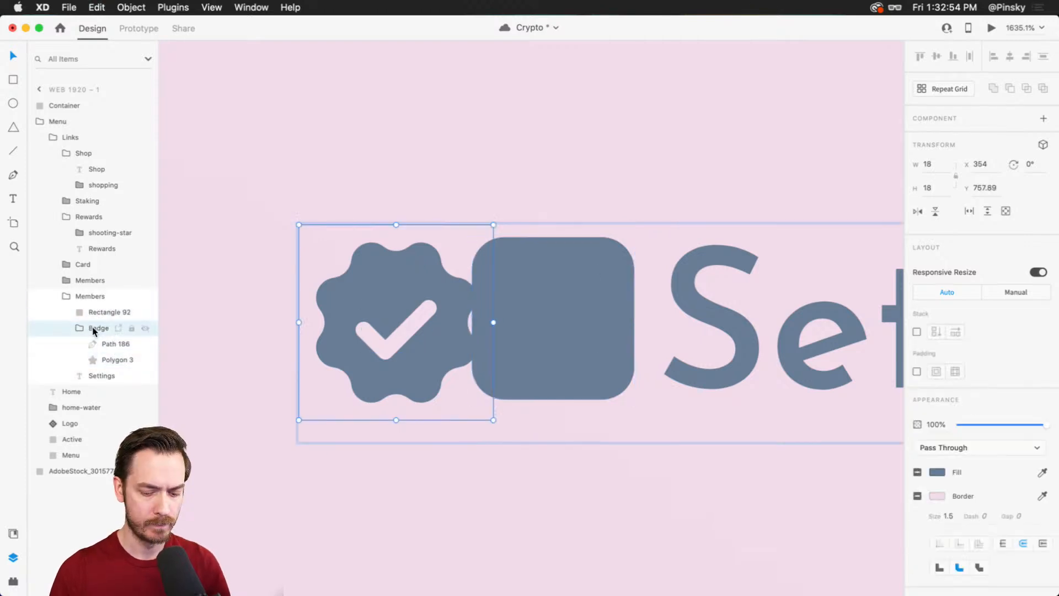
key(Delete)
click(531, 307)
drag(574, 300, 408, 301)
- Draw a vertical line 7 high in the left half of the square, with a pale pink border and round caps
scroll(365, 303, up, 3)
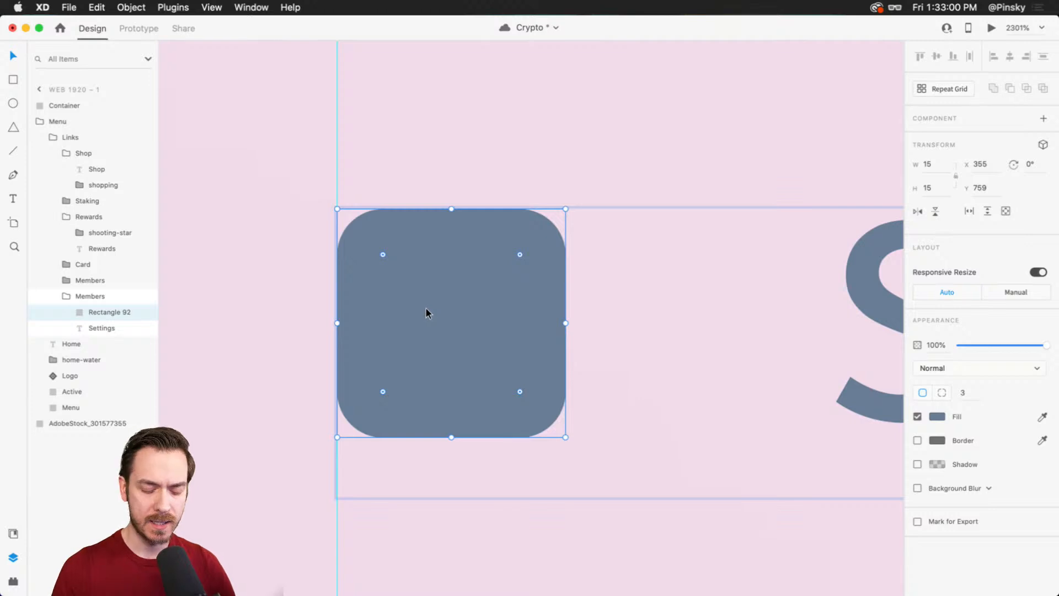
key(l)
drag(407, 383, 406, 277)
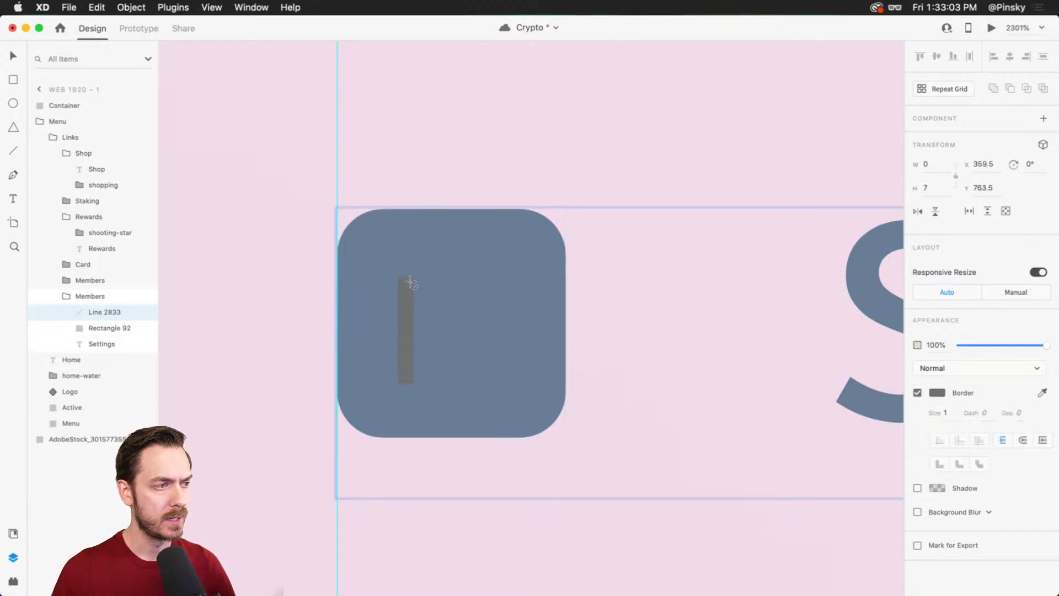
click(1041, 393)
click(894, 380)
click(1024, 440)
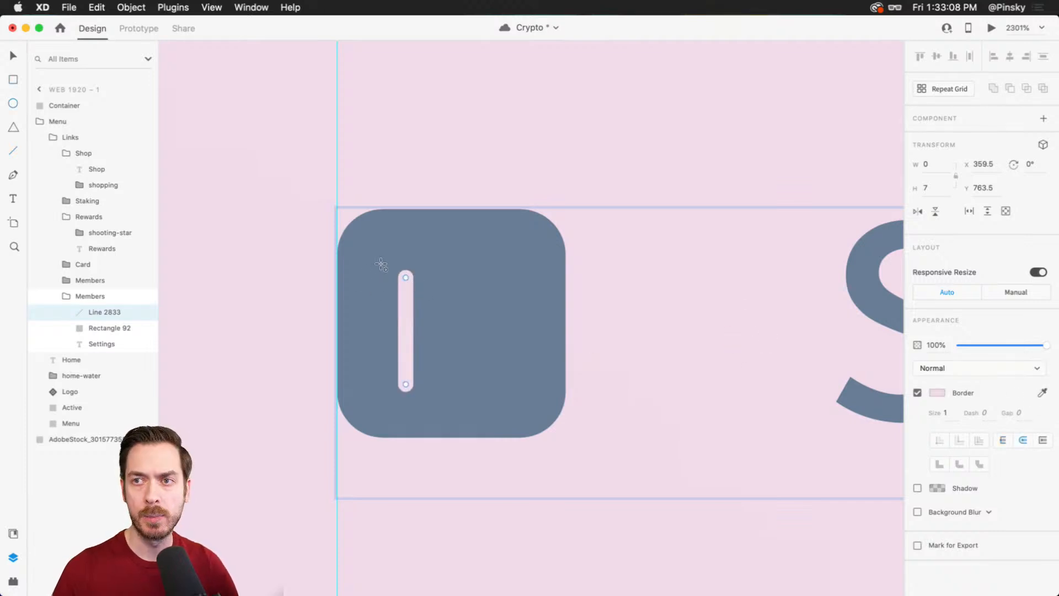
- Draw a 5 × 5 circle centred on the upper end of the vertical line
drag(383, 255, 459, 330)
key(Left)
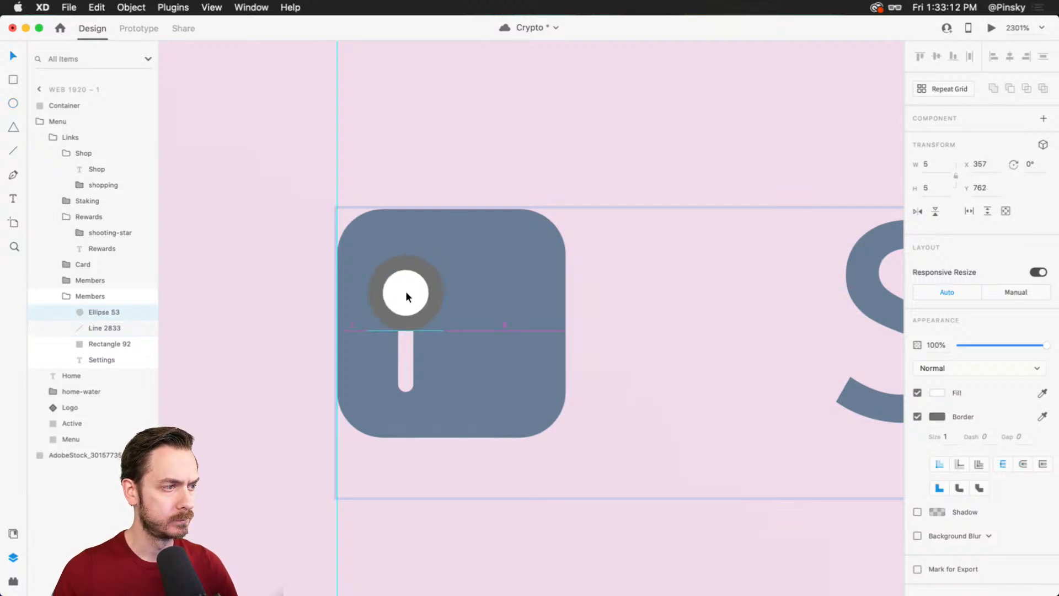
key(Up)
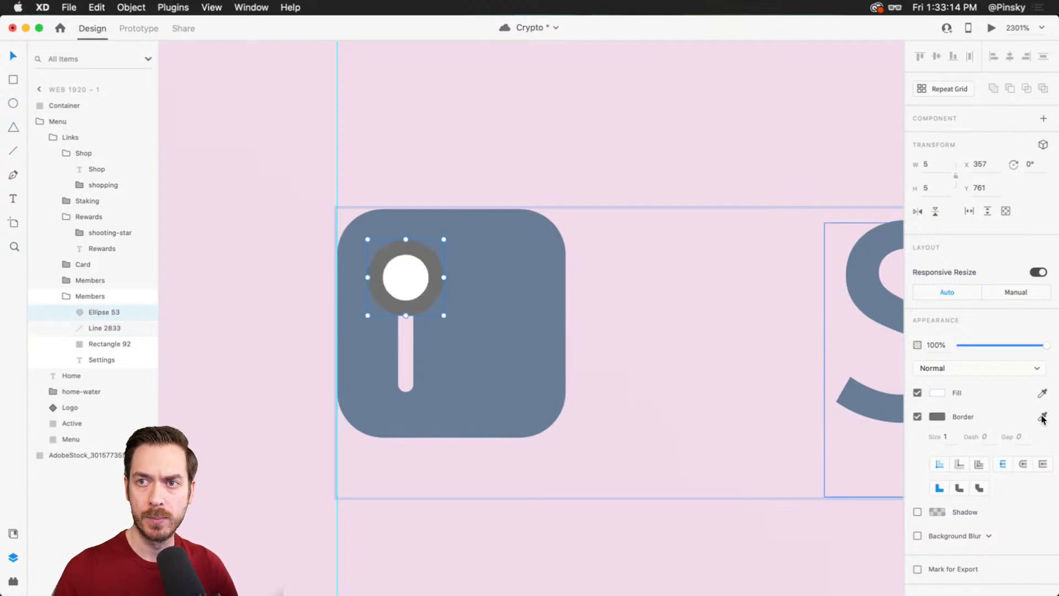
- Sample the pale pink background for the circle's border and the slate blue of the Settings text for its fill
click(1042, 417)
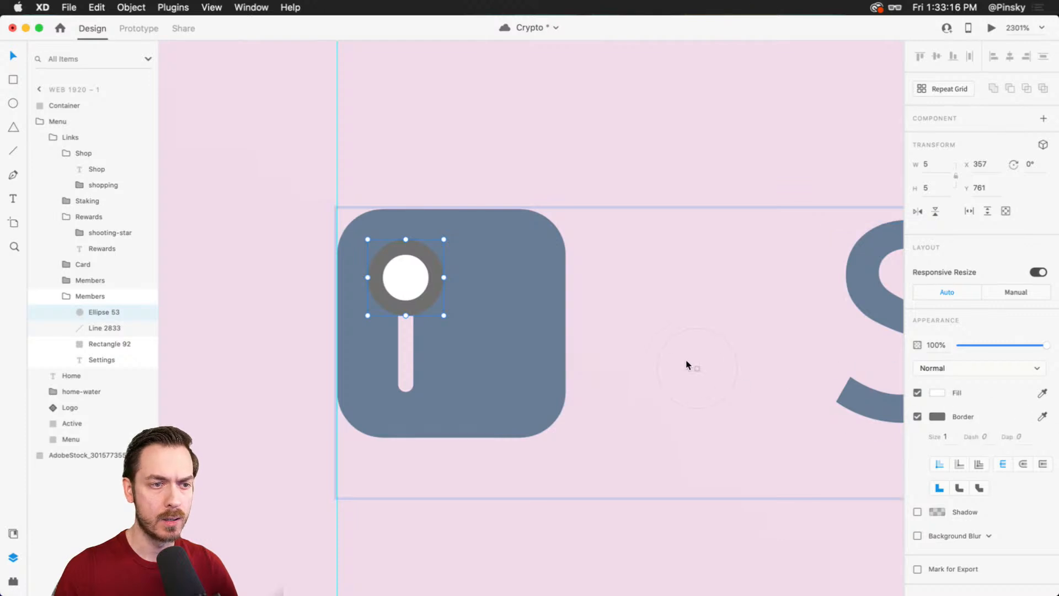
click(579, 316)
click(1043, 393)
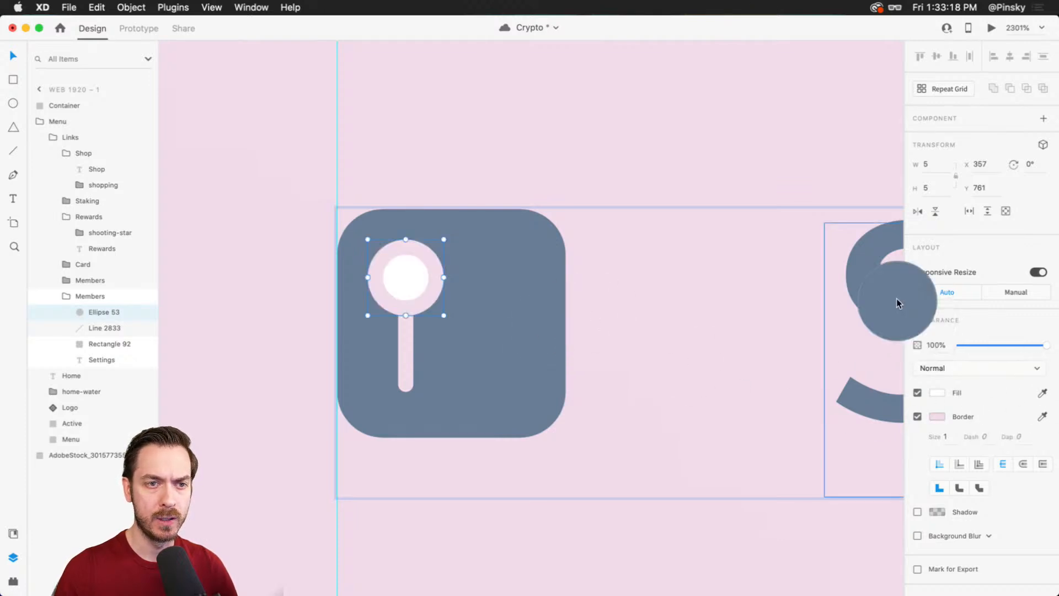
click(877, 295)
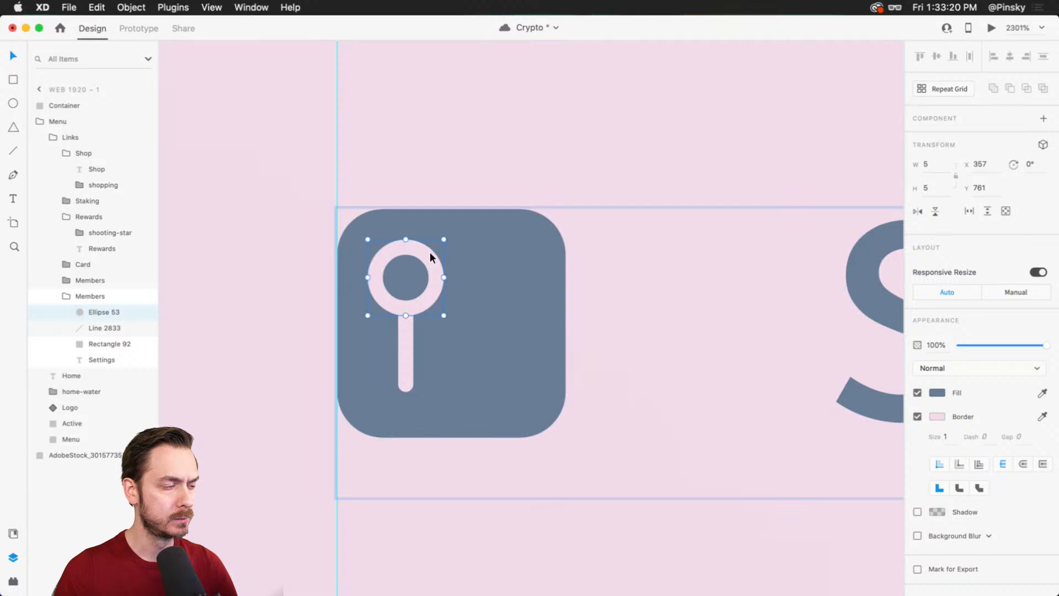
- Preview the design to check the Settings icon at actual size, and close the preview
key(super+Return)
key(super+w)
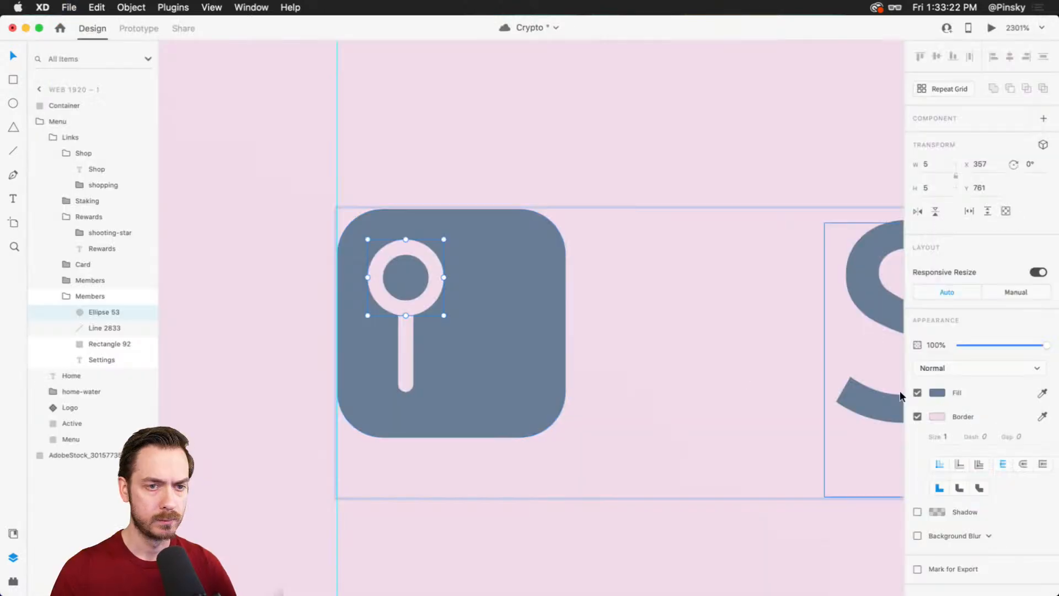
key(super+Return)
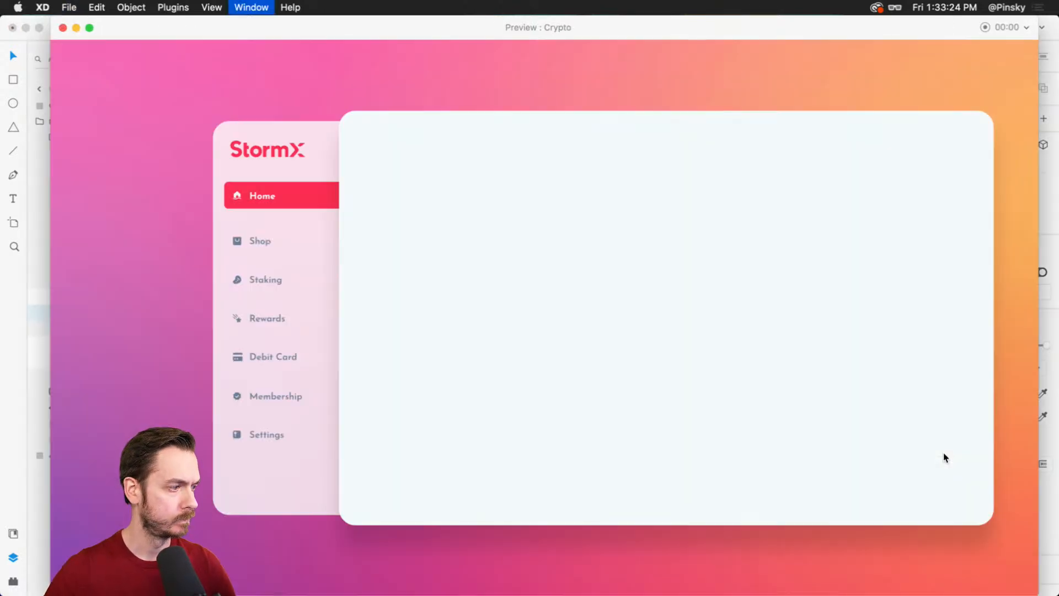
key(super+w)
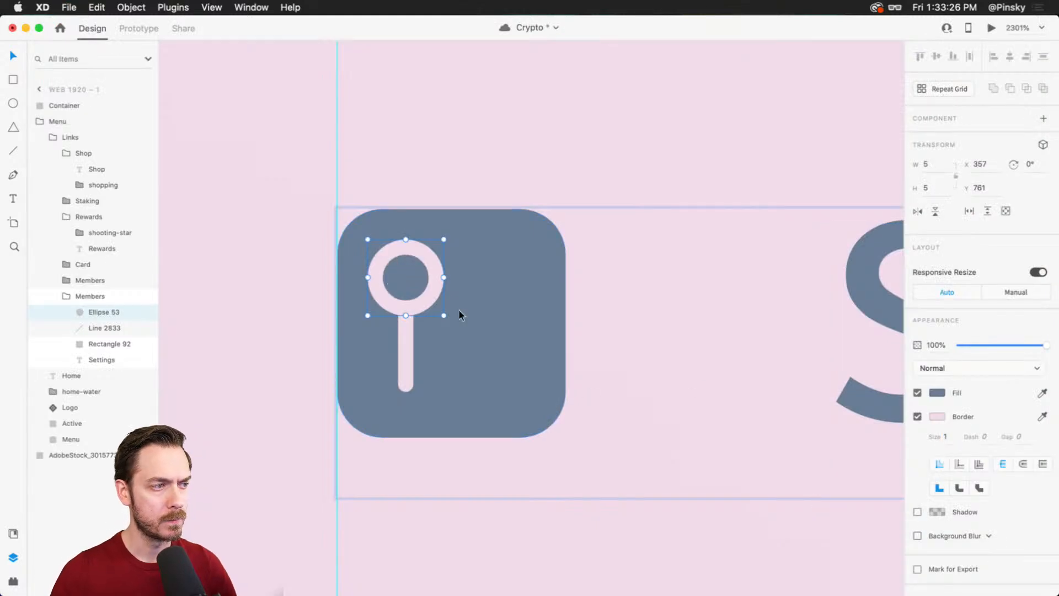
- Set the circle's border size to 1.2 and duplicate the circle and line into the right half of the square
click(947, 436)
text(1.2)
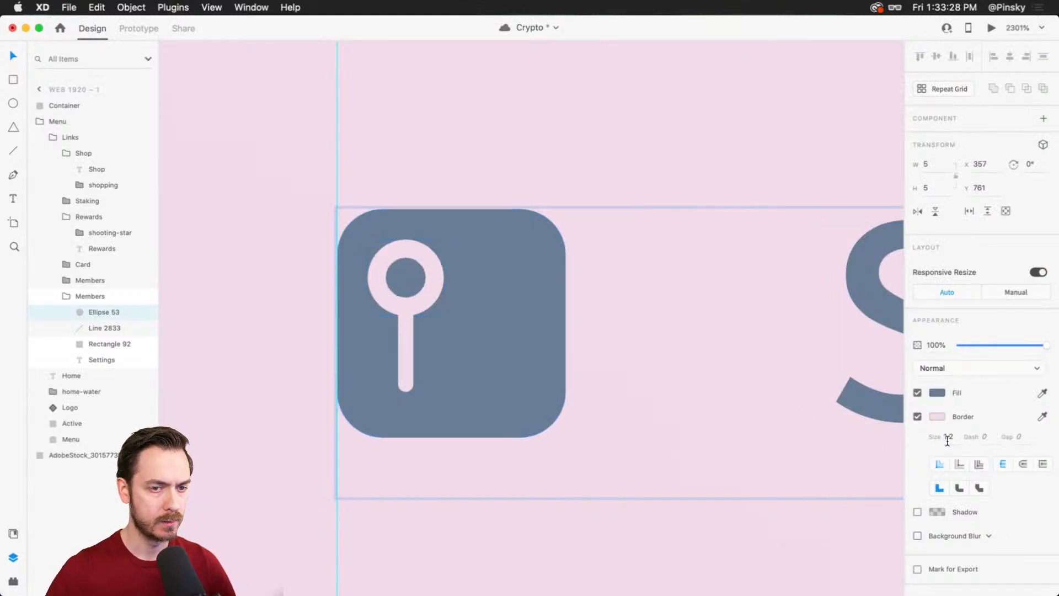
shift+click(405, 326)
drag(405, 326, 490, 329)
- Move the right slider's circle down to Y 765 and check the icon in the preview
click(516, 274)
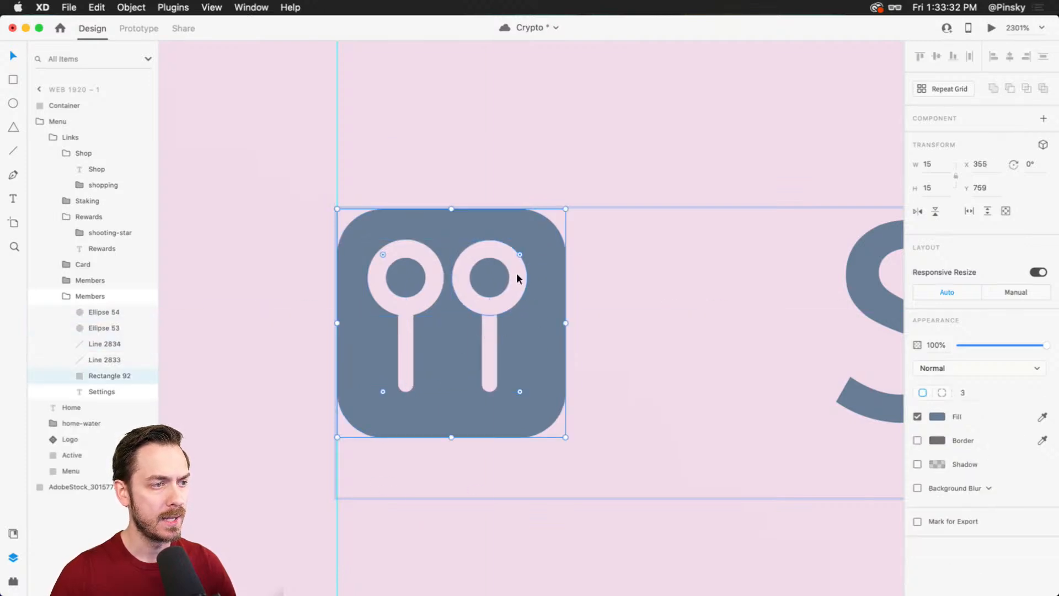
drag(518, 277, 520, 329)
key(super+Return)
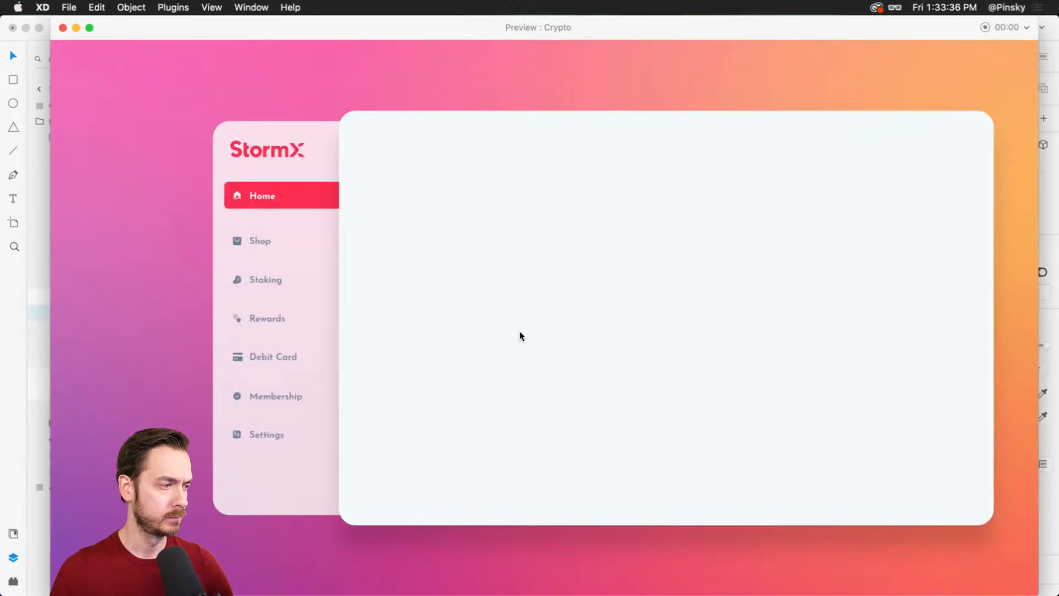
key(super+w)
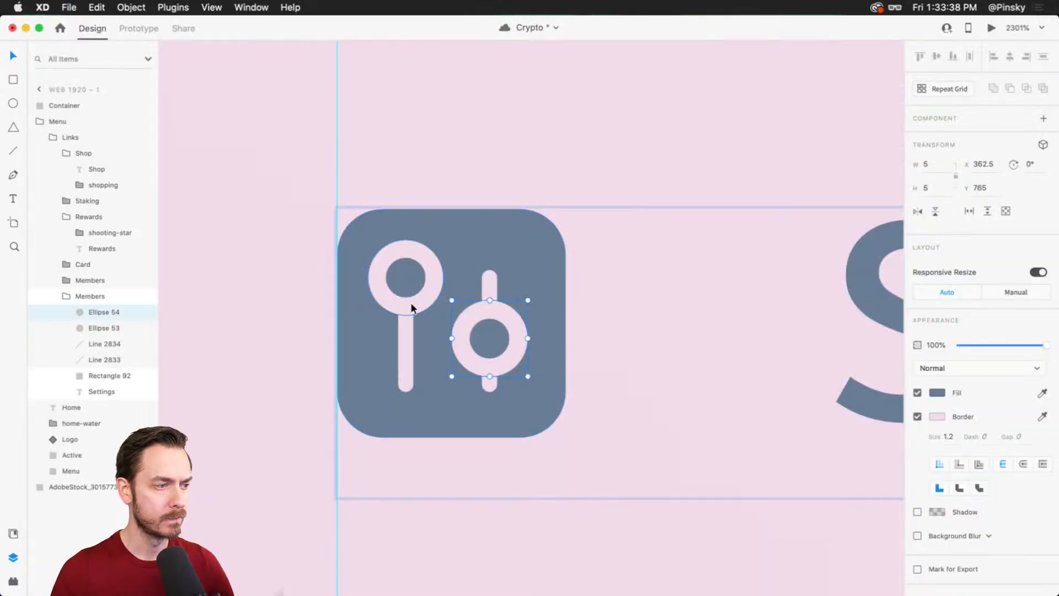
- Shorten the left slider from its upper end, lowering its circle to Y 762
click(411, 303)
shift+click(425, 293)
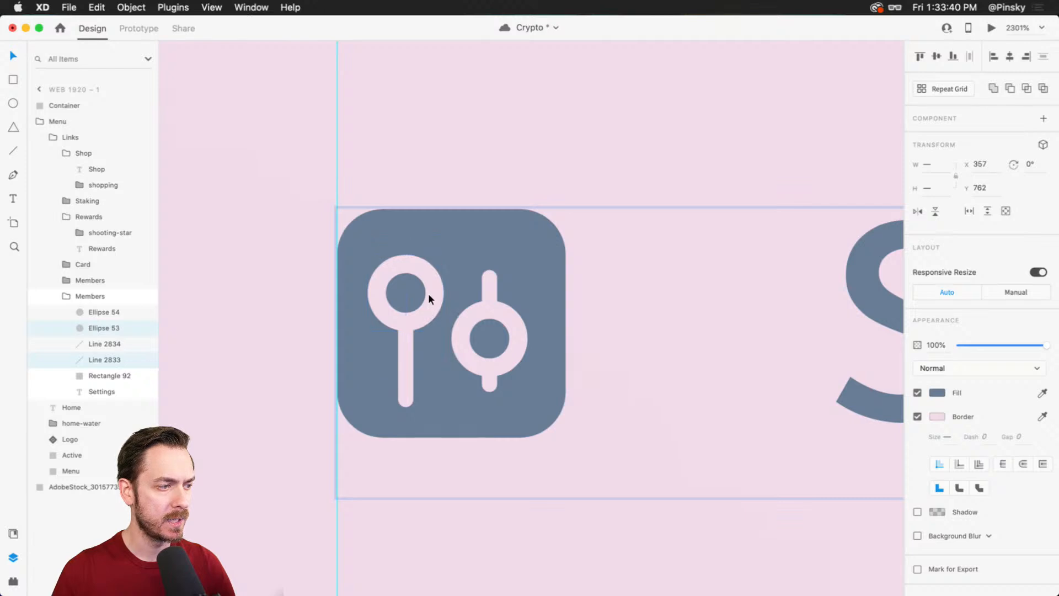
drag(406, 238, 407, 253)
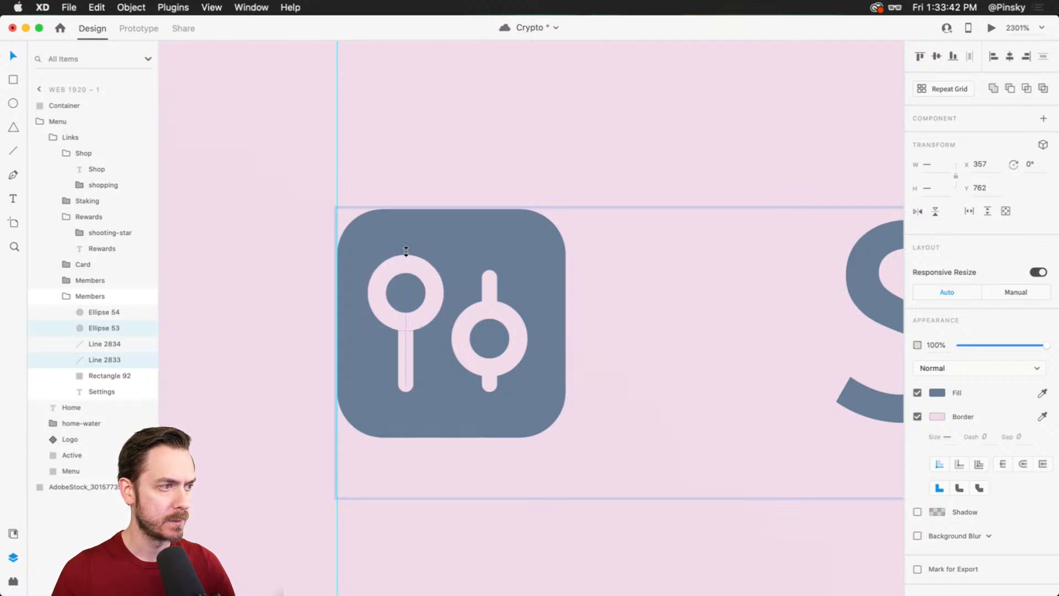
- Extend the right slider's line upward to a height of 8 and save the document
click(491, 286)
shift+click(520, 338)
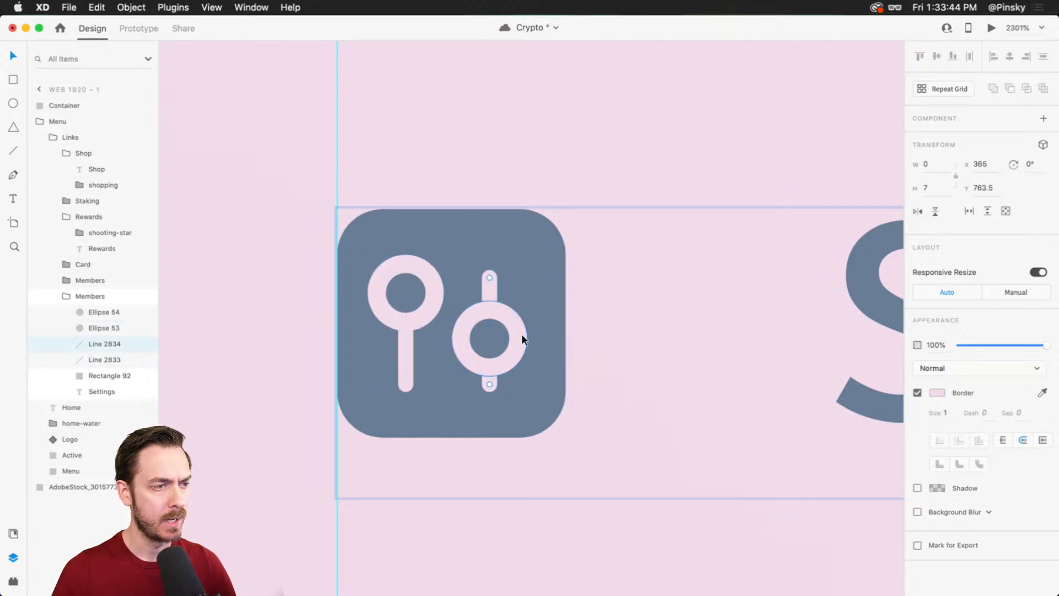
click(570, 300)
double_click(488, 278)
double_click(488, 278)
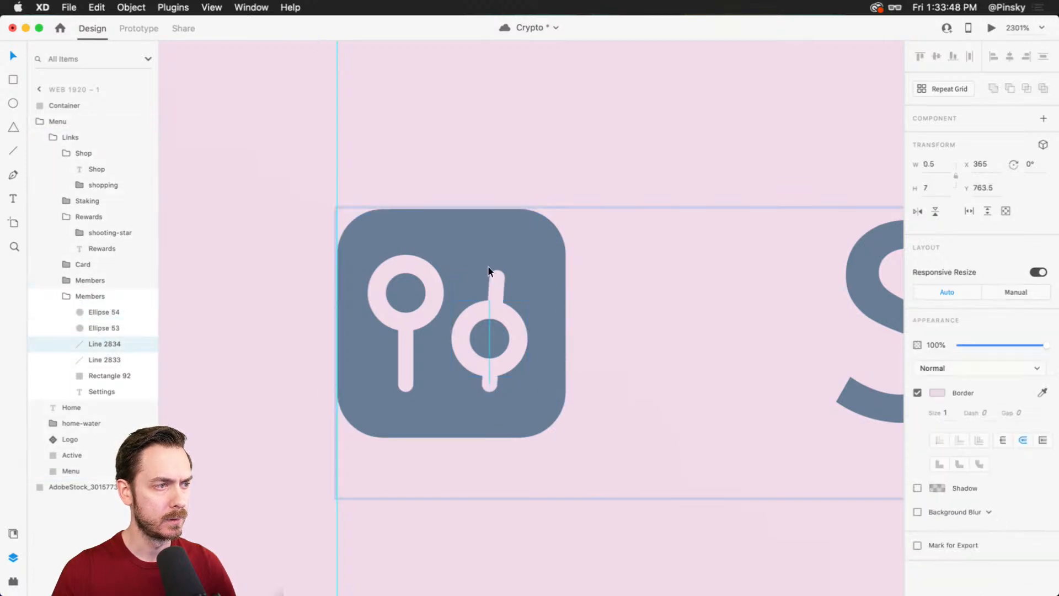
drag(488, 273, 487, 259)
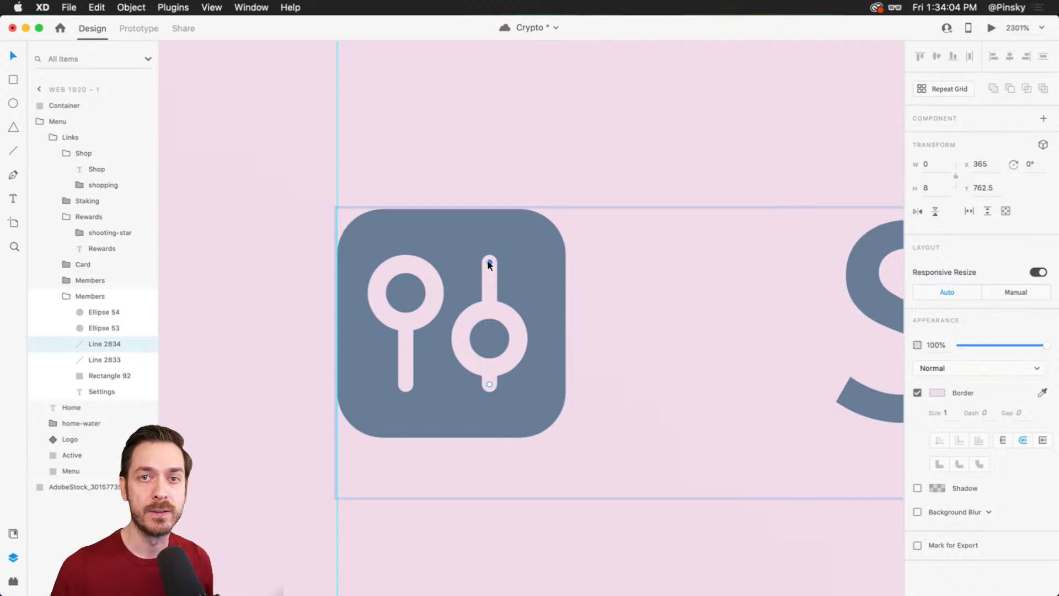
key(super+s)
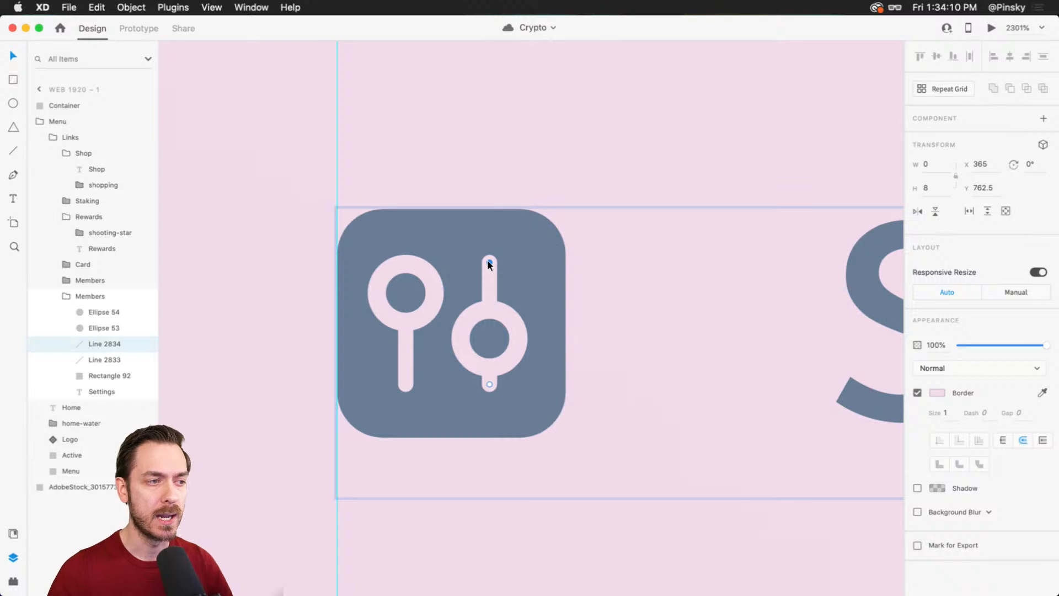
- Preview the sidebar menu with the finished slider icon, and close the preview
click(646, 268)
key(super+Return)
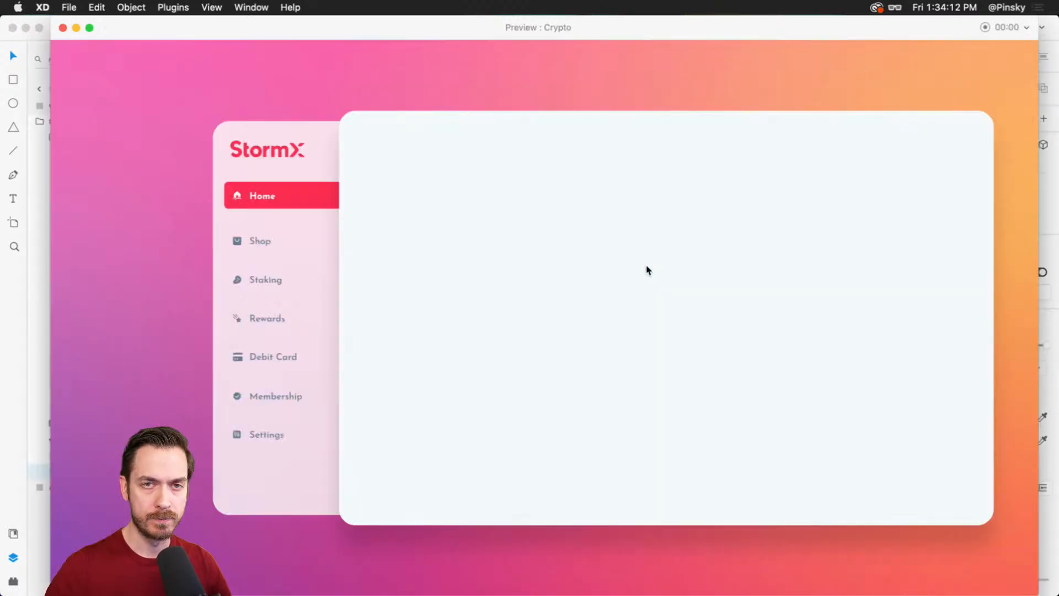
key(super+w)
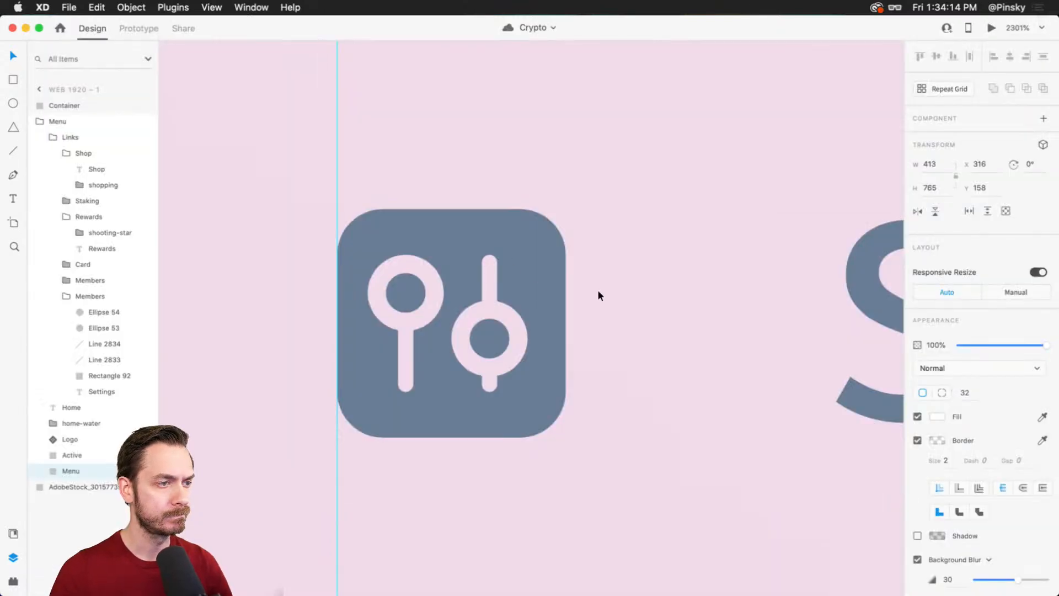
- Select the Links group in the sidebar menu and hide the artboard's guides
scroll(597, 289, down, 5)
scroll(582, 335, down, 5)
scroll(620, 341, down, 2)
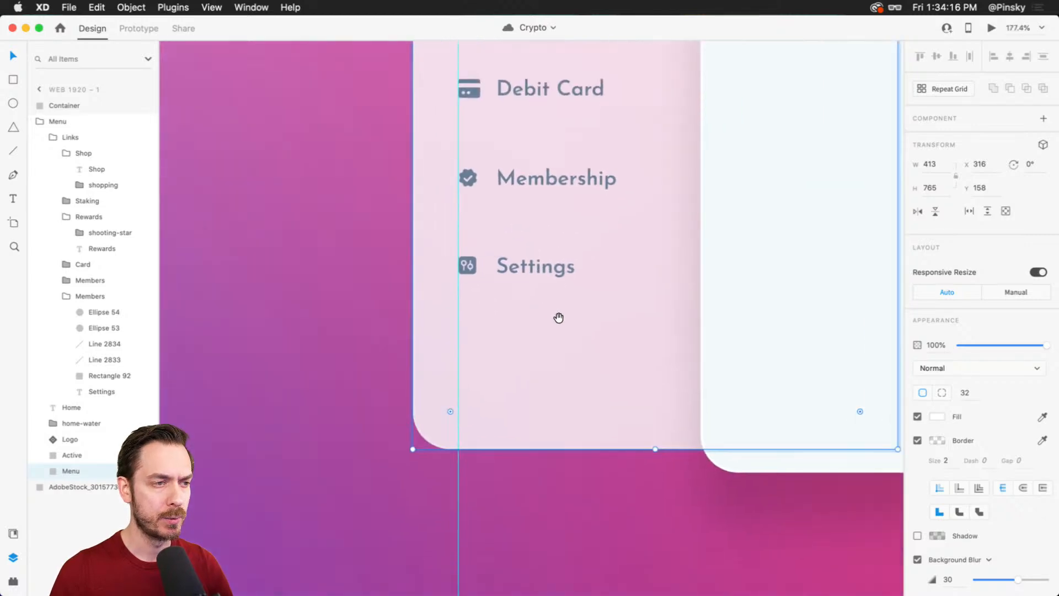
click(541, 259)
scroll(538, 230, down, 3)
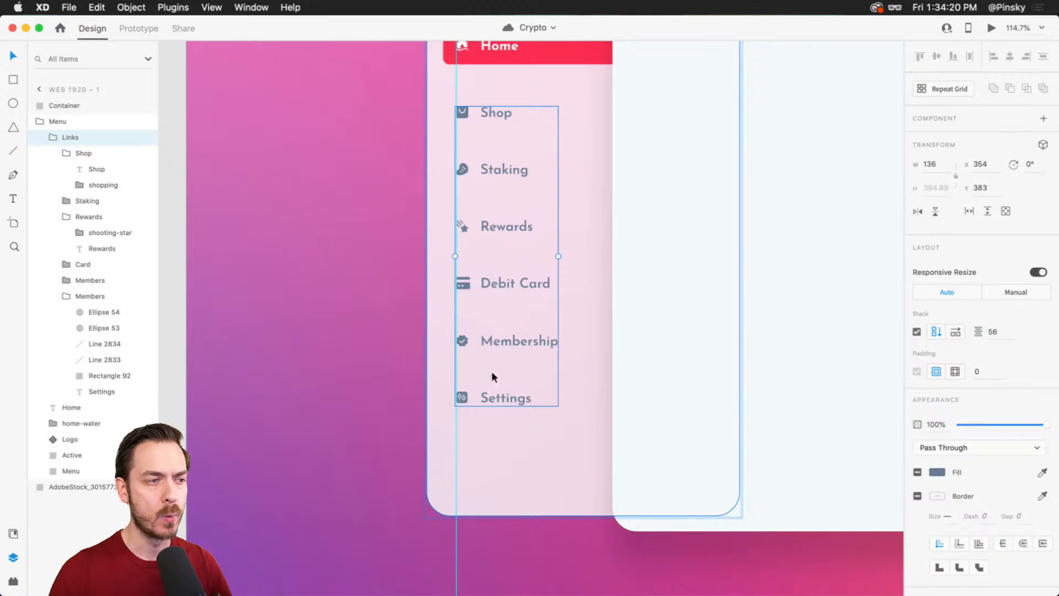
key(super+;)
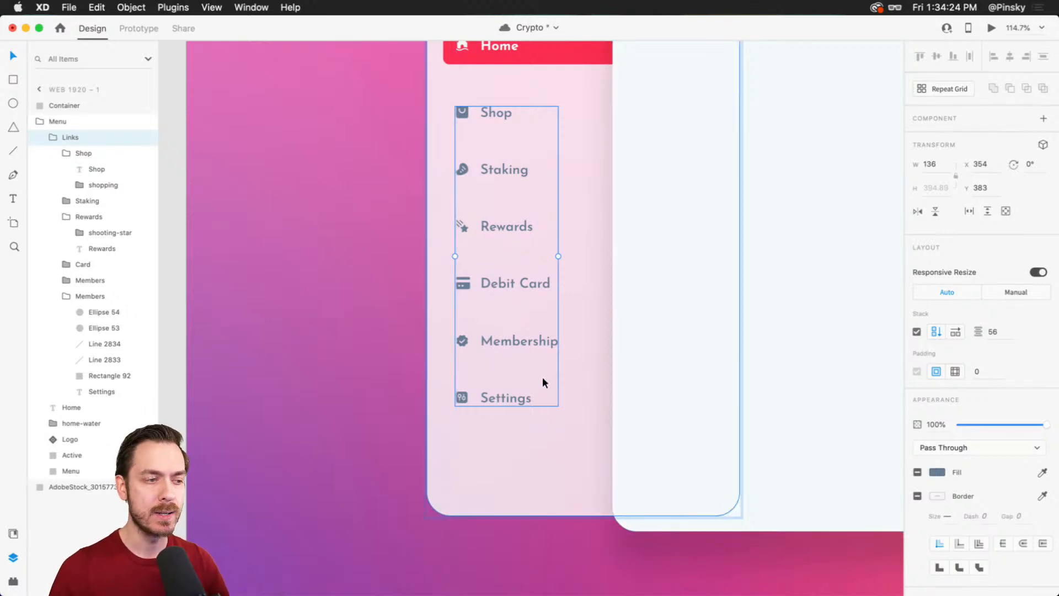
scroll(539, 380, up, 3)
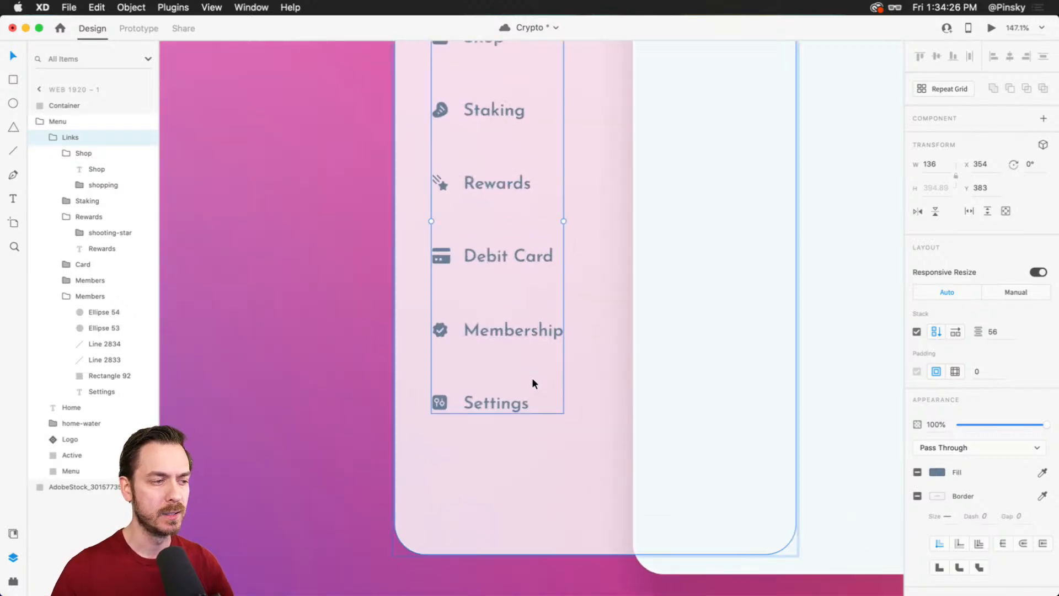
- Widen the stack gap above the Settings link so it sits well below Membership in the sidebar menu
scroll(465, 381, up, 3)
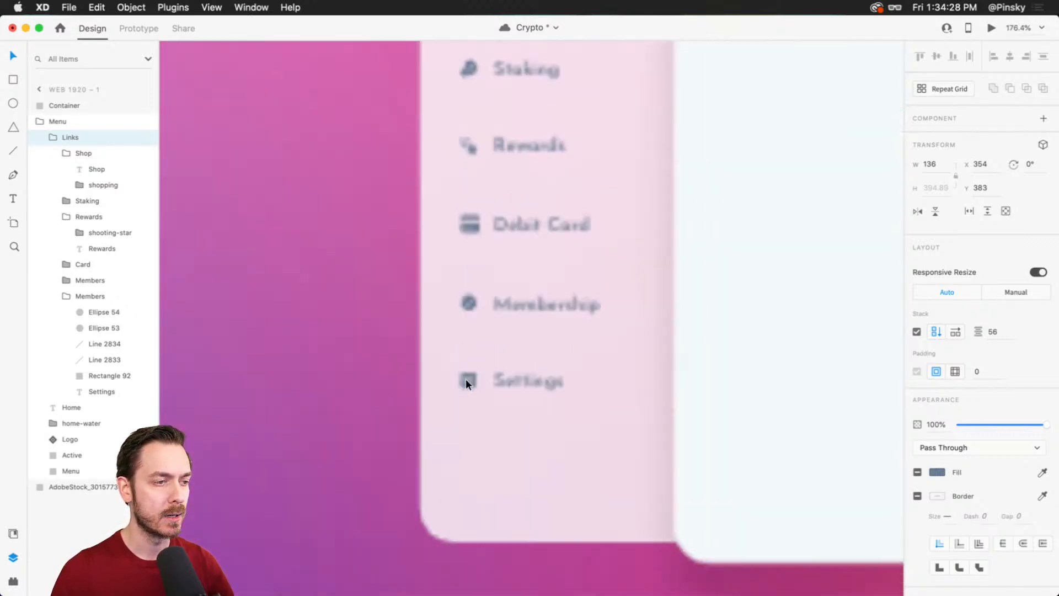
scroll(466, 381, down, 3)
double_click(526, 382)
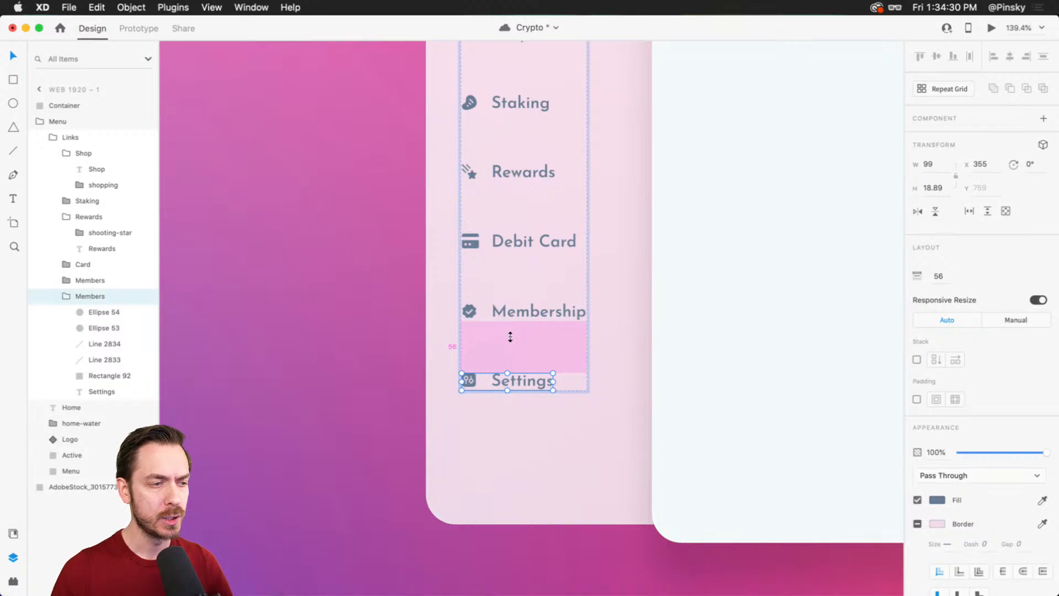
drag(510, 337, 512, 433)
scroll(523, 362, down, 10)
click(470, 270)
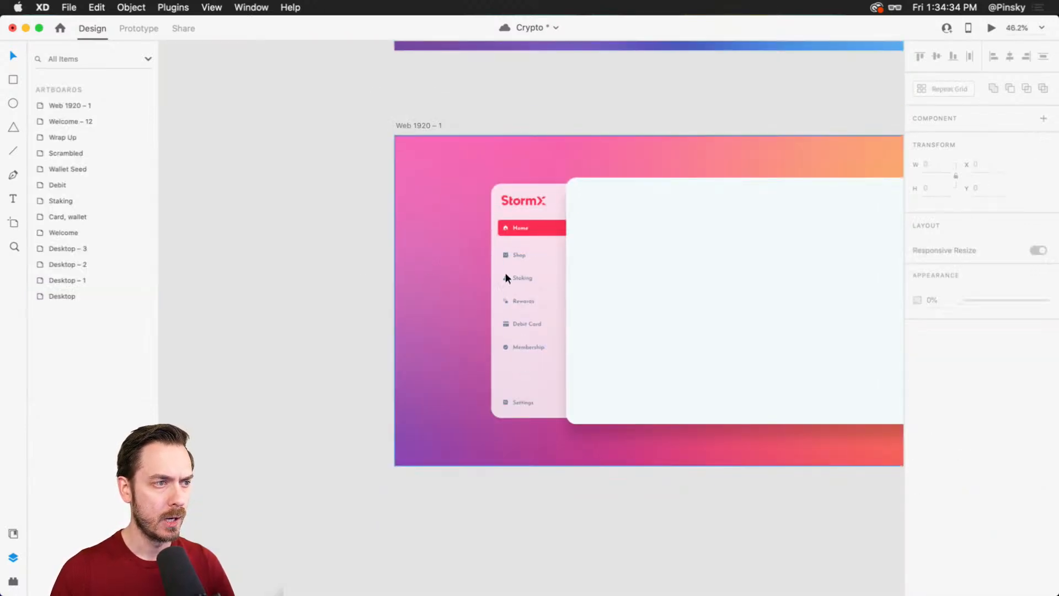
- Move the Links group up to Y 370 and slightly increase the gap between Membership and Settings
scroll(544, 279, up, 5)
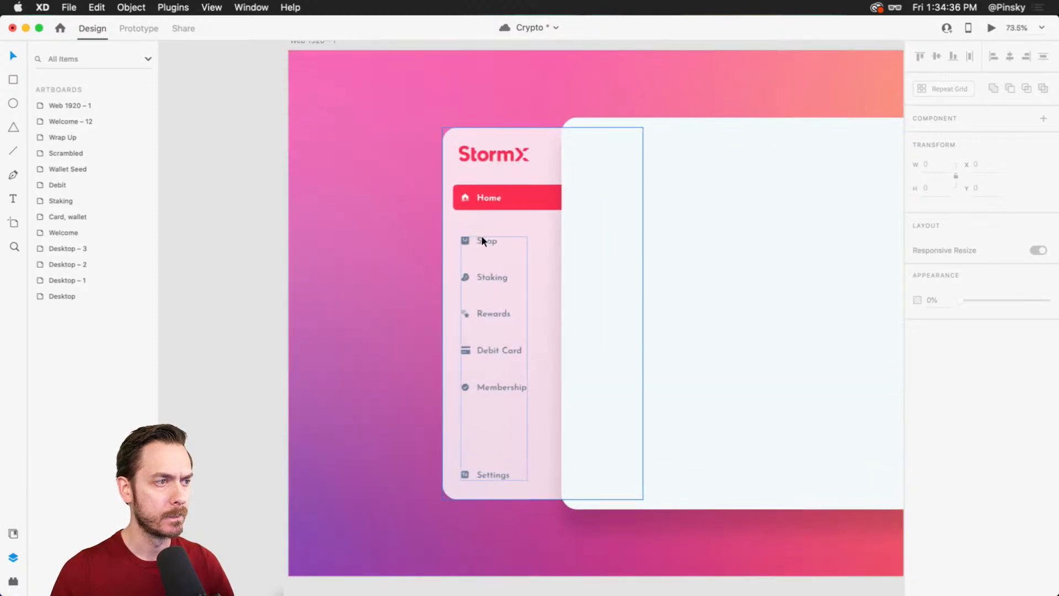
drag(481, 237, 481, 231)
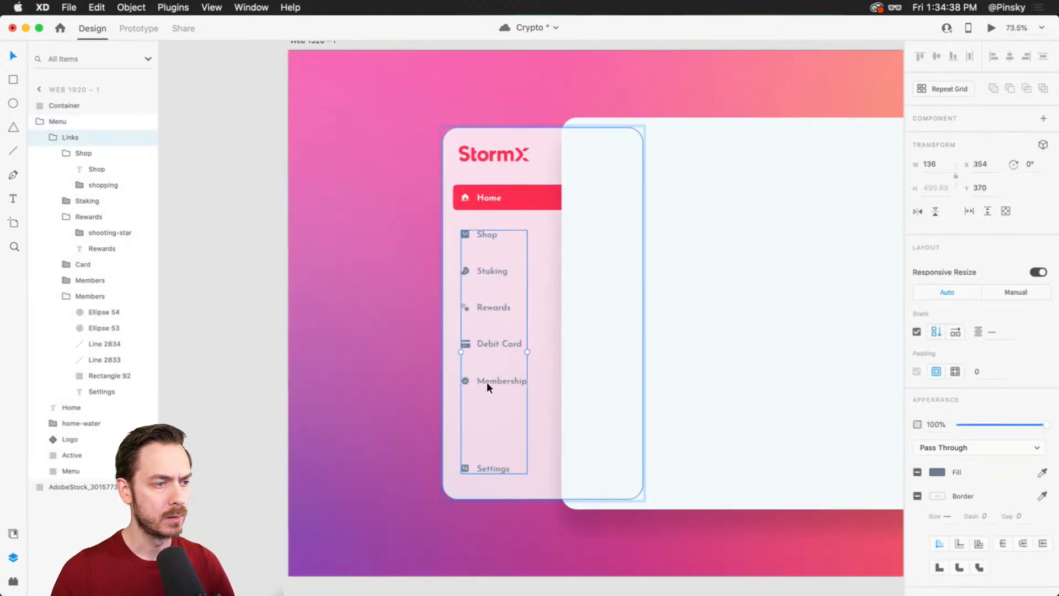
drag(487, 405, 487, 421)
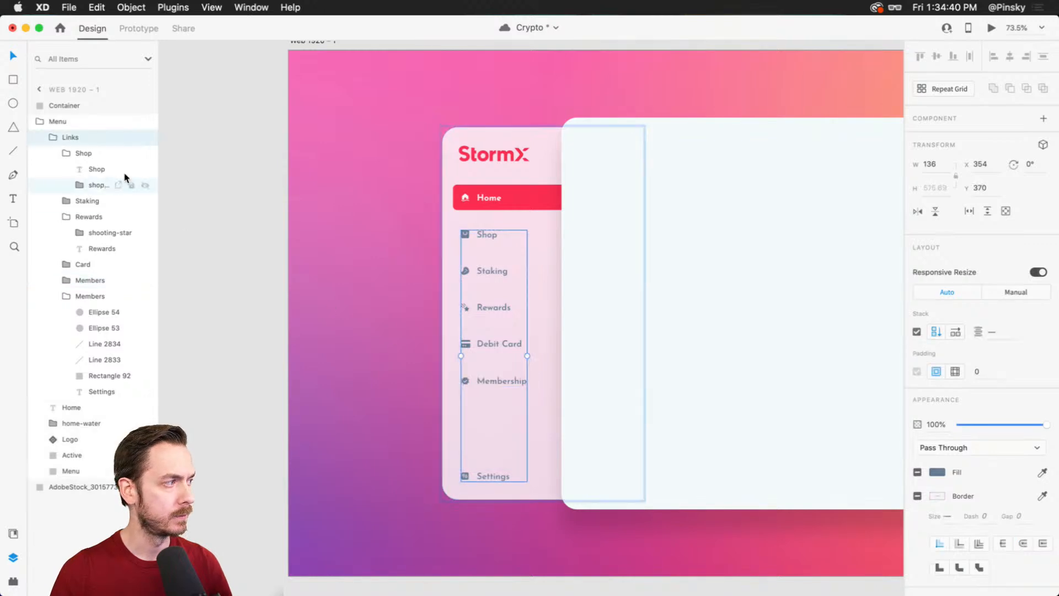
- Move the whole Menu group right to X 334, closer under the large container
click(82, 122)
drag(505, 203, 515, 208)
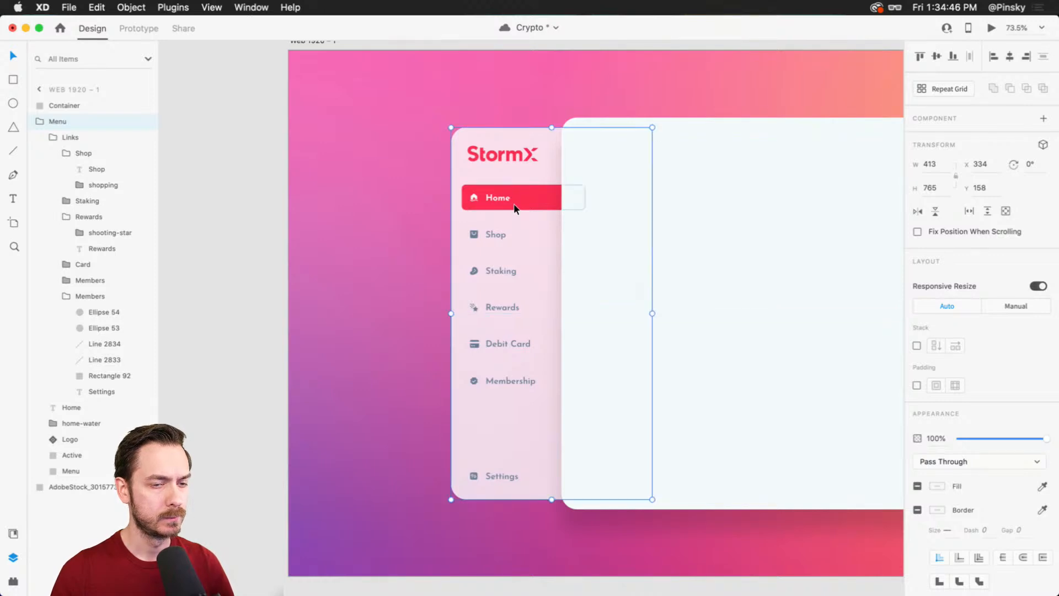
drag(691, 269, 476, 243)
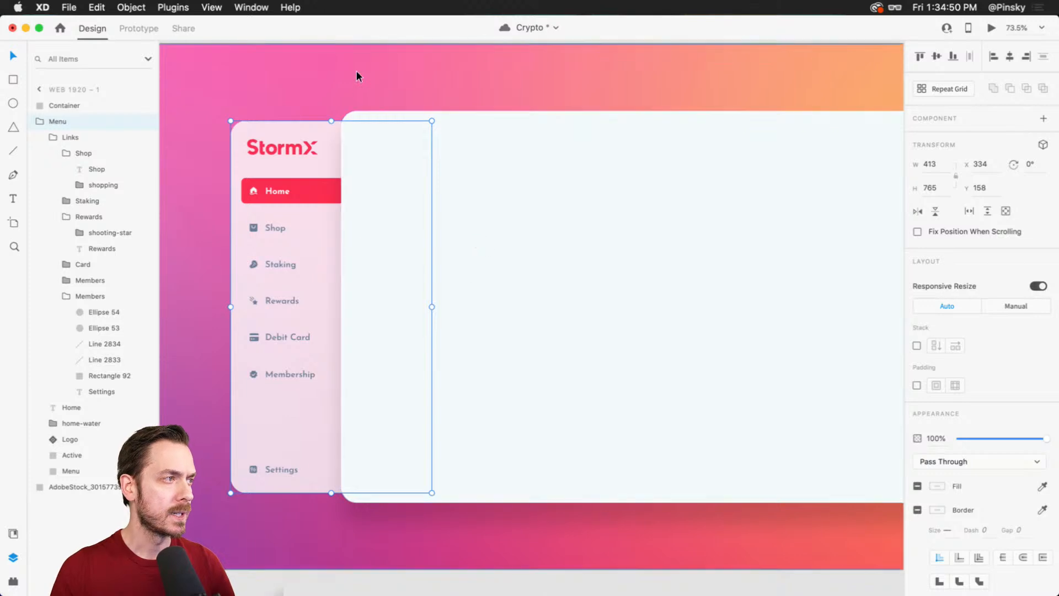
click(356, 71)
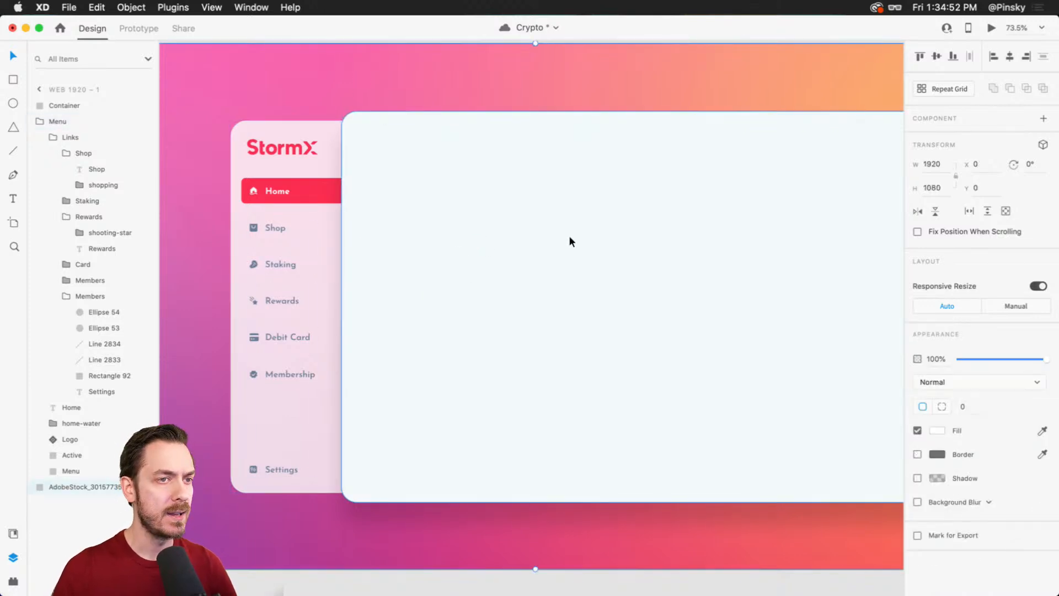
drag(569, 237, 528, 238)
scroll(528, 236, down, 2)
scroll(528, 242, down, 2)
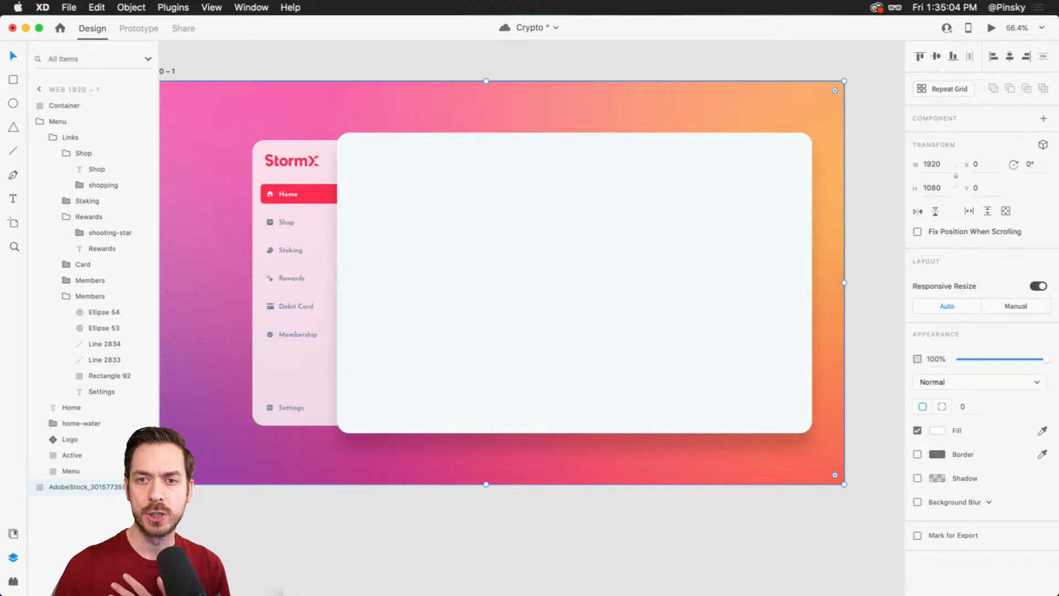
- Narrow the large container from its right edge to a width of 1191 and collapse the Menu group's layers
click(761, 197)
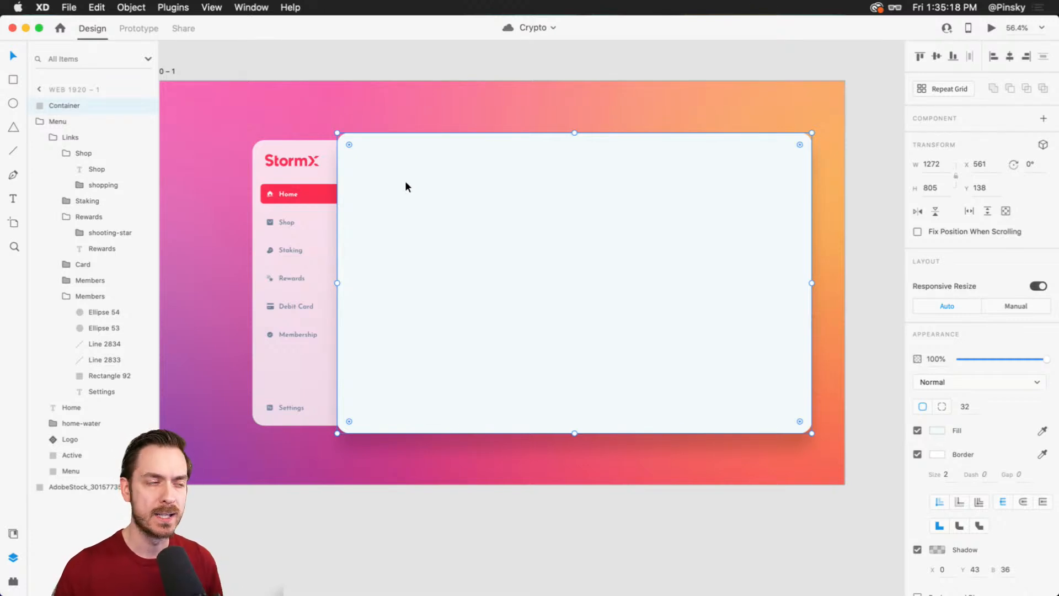
drag(812, 283, 782, 283)
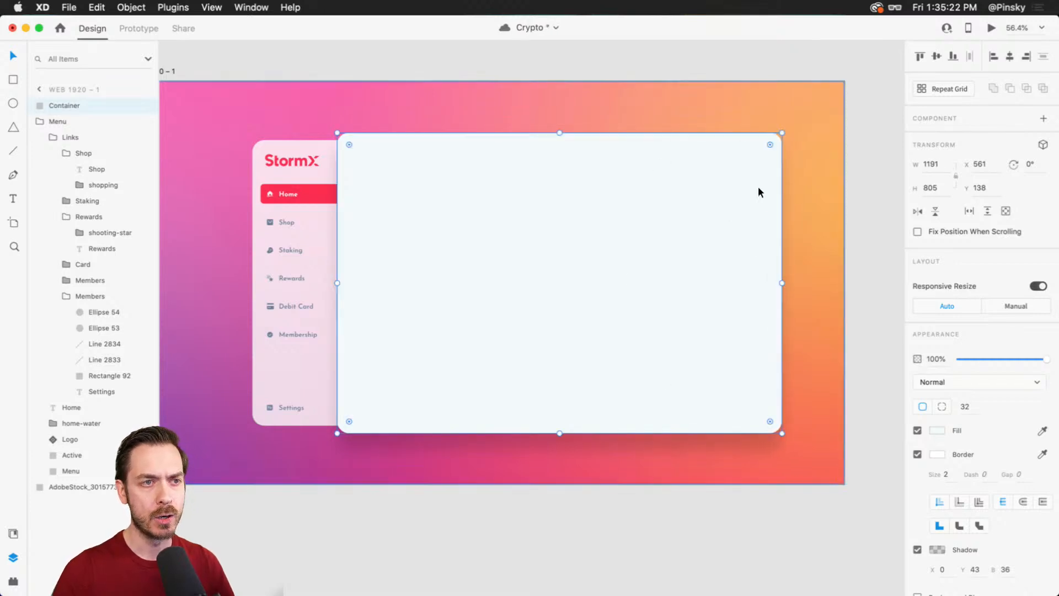
scroll(742, 225, up, 3)
drag(745, 232, 710, 253)
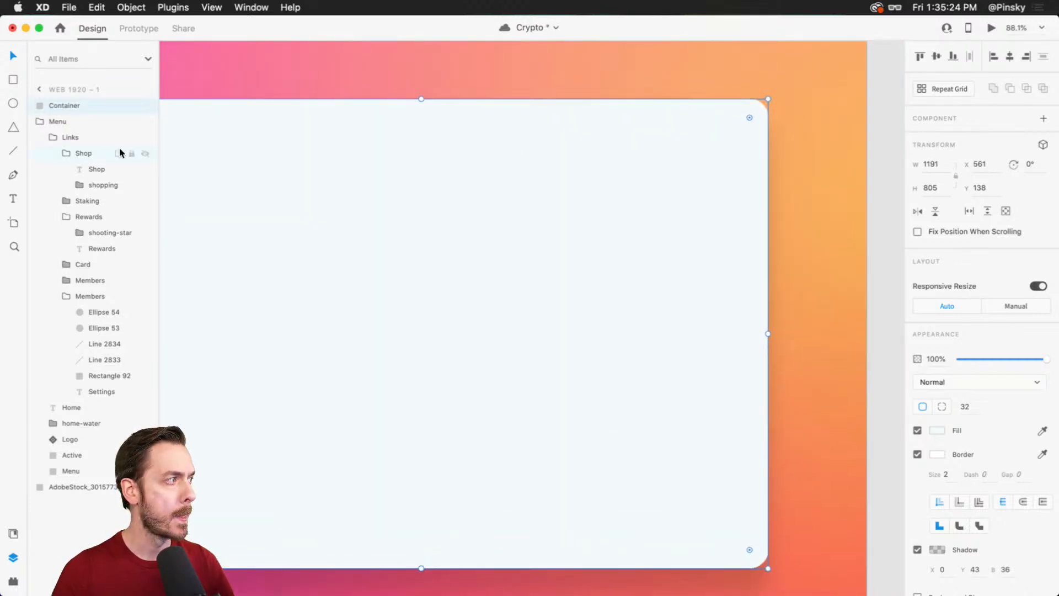
click(42, 121)
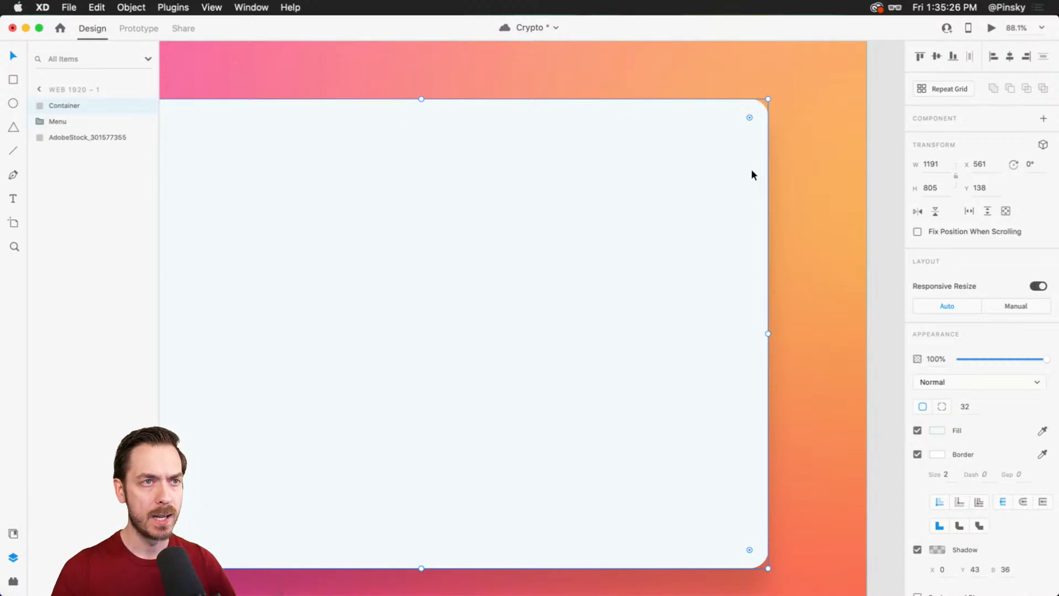
- Duplicate the container and shrink the copy to a 344 by 765 panel inside its right side, at X 1384, Y 158
key(r)
key(super+0)
key(v)
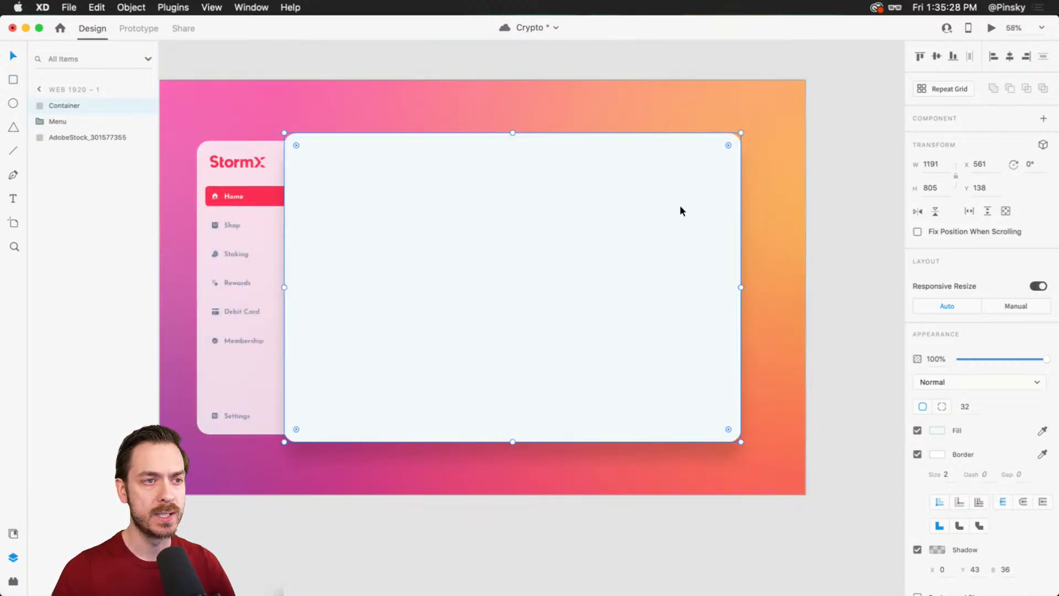
key(super+d)
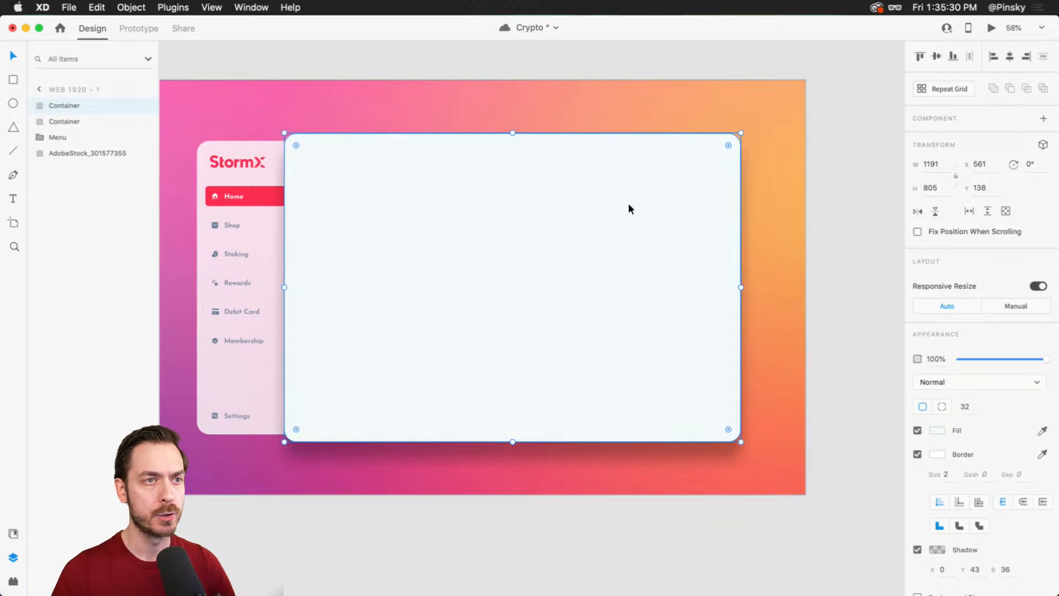
drag(284, 287, 609, 281)
mouse_move(676, 174)
mouse_down()
mouse_move(667, 174)
mouse_move(682, 189)
mouse_up()
drag(667, 134, 670, 142)
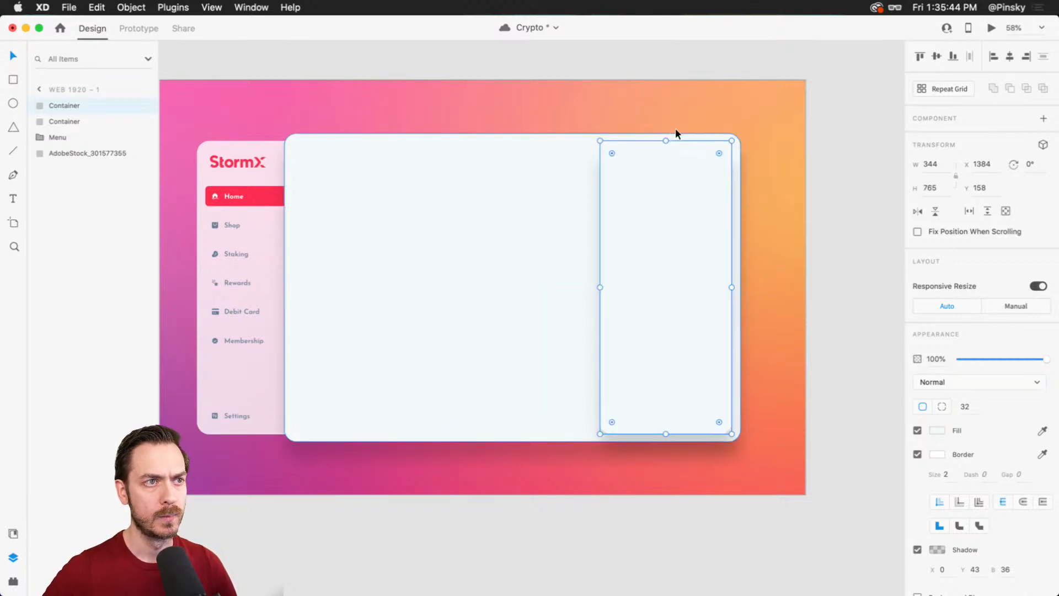
- Nudge the narrow panel down to Y 162 and reduce its height to 757
key(Down)
key(Down)
key(Down)
key(Down)
key(super+Up)
key(super+Up)
key(super+Up)
key(super+Up)
key(super+Up)
key(super+Up)
key(super+Up)
key(super+Up)
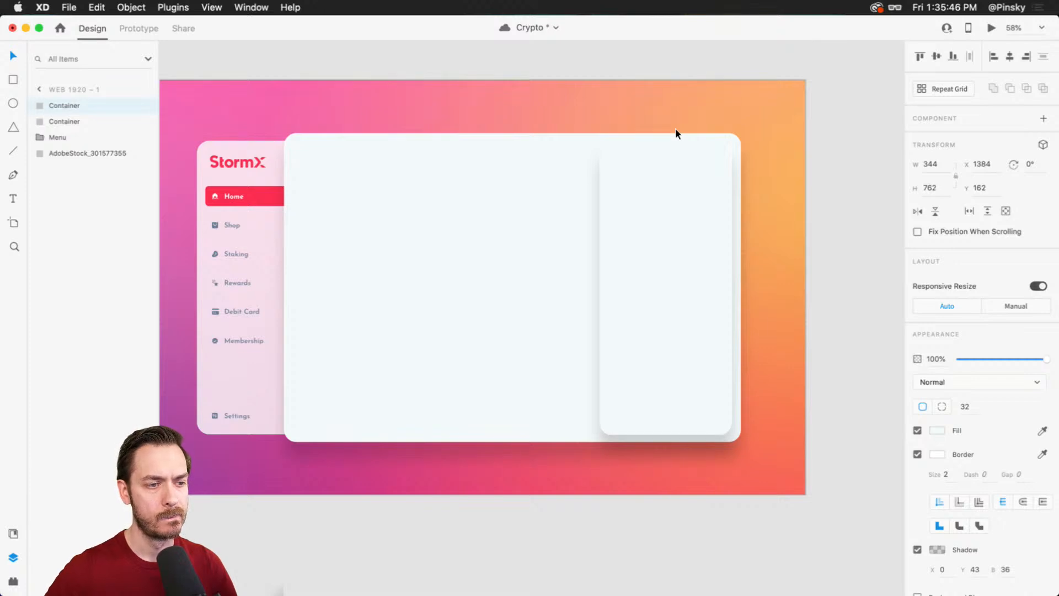
scroll(661, 240, up, 3)
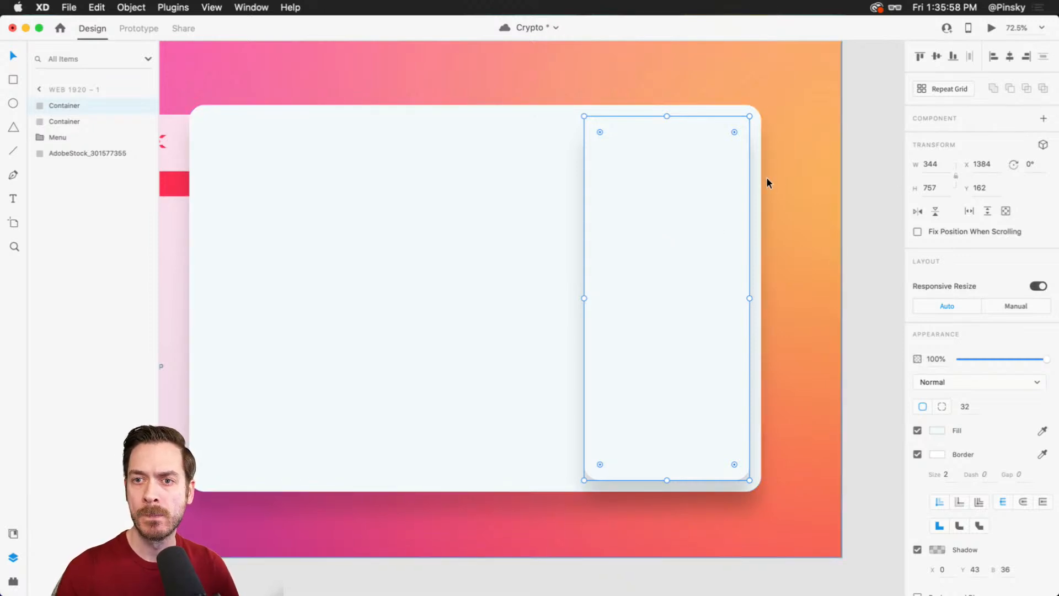
scroll(750, 181, down, 5)
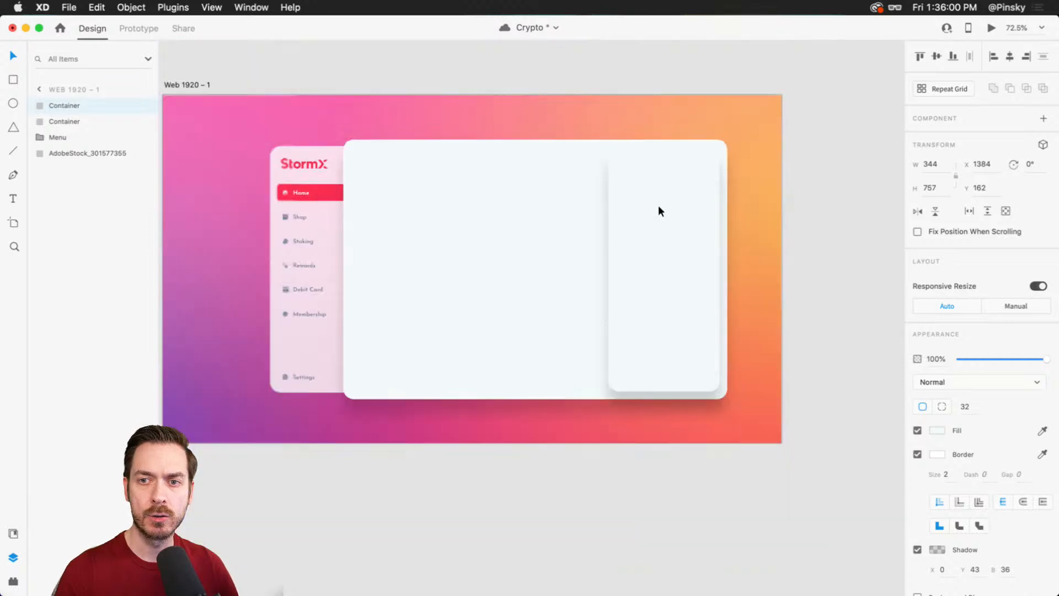
scroll(473, 175, up, 2)
click(378, 121)
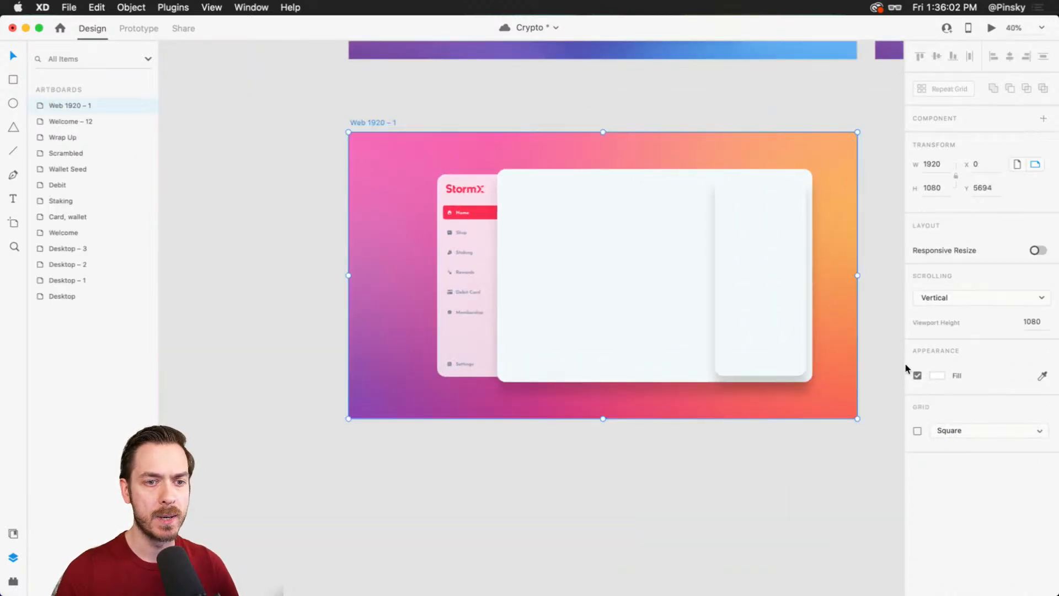
click(917, 431)
click(1010, 429)
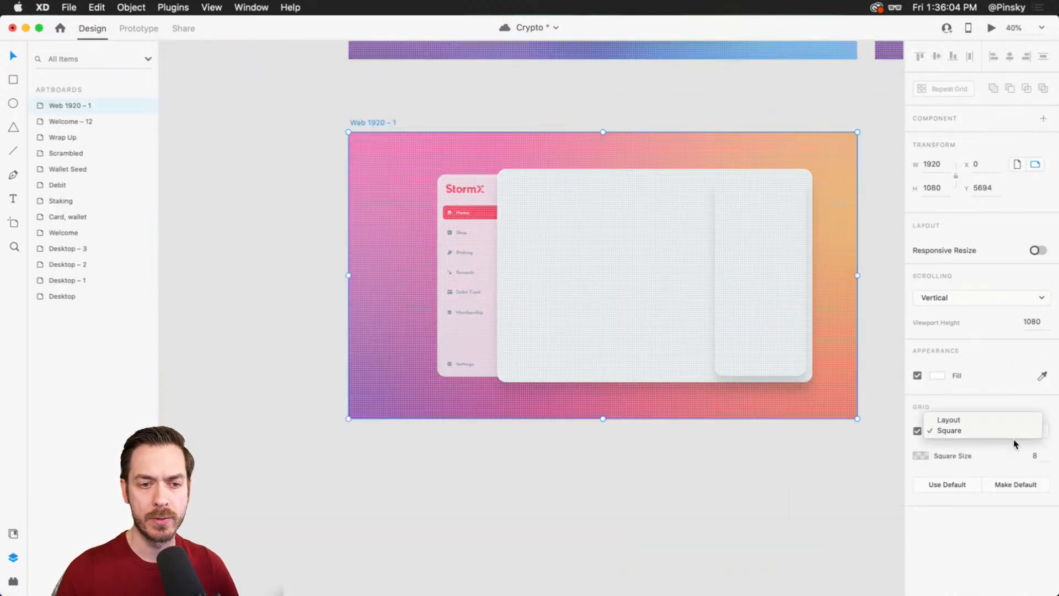
click(979, 419)
scroll(799, 303, up, 2)
key(super+z)
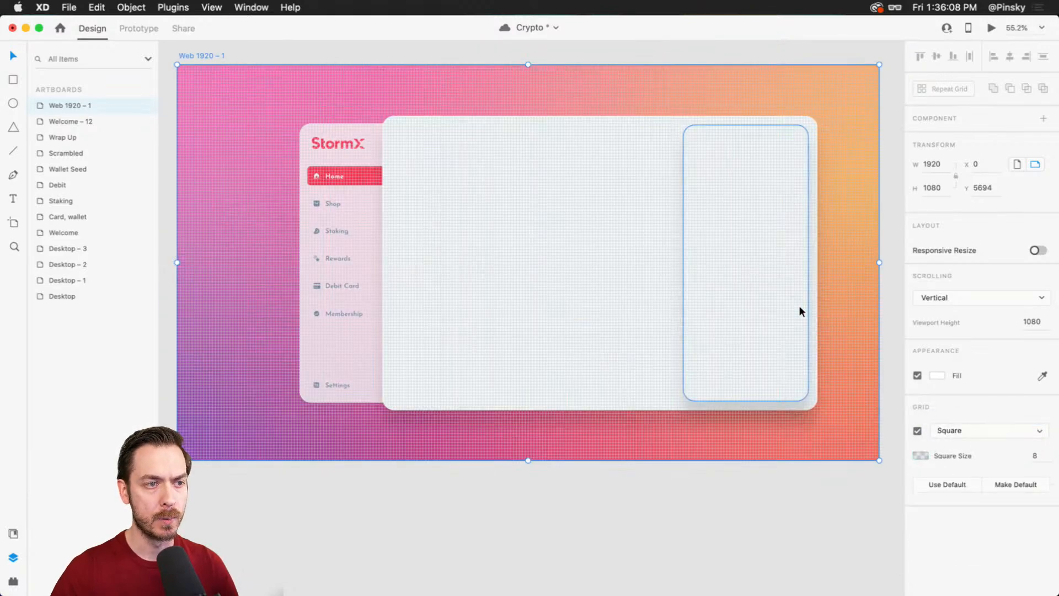
key(super+apostrophe)
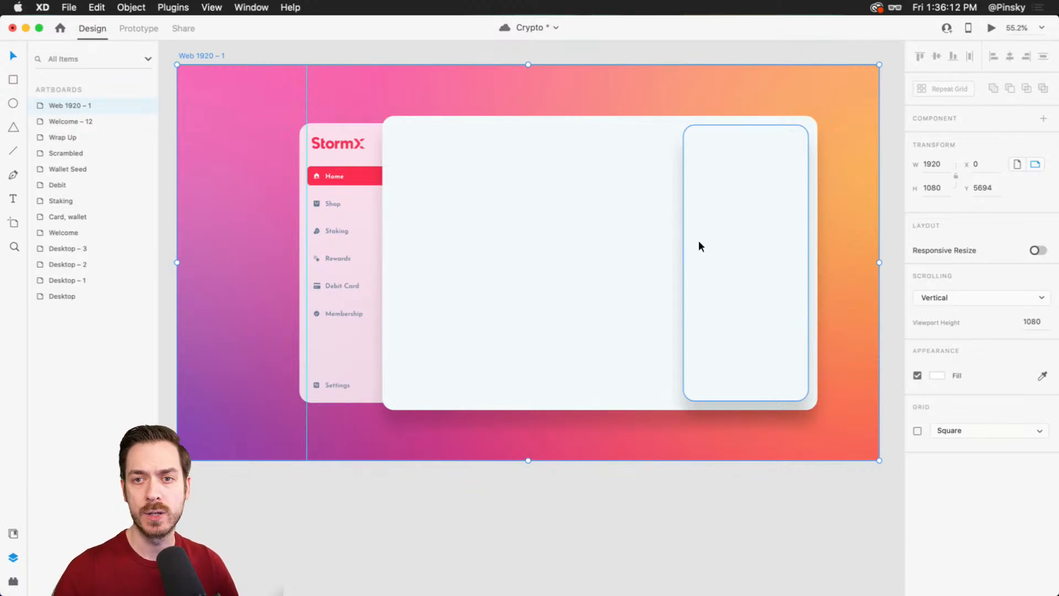
- Remove the border and shadow from the narrow right-hand panel and make its fill white
click(770, 195)
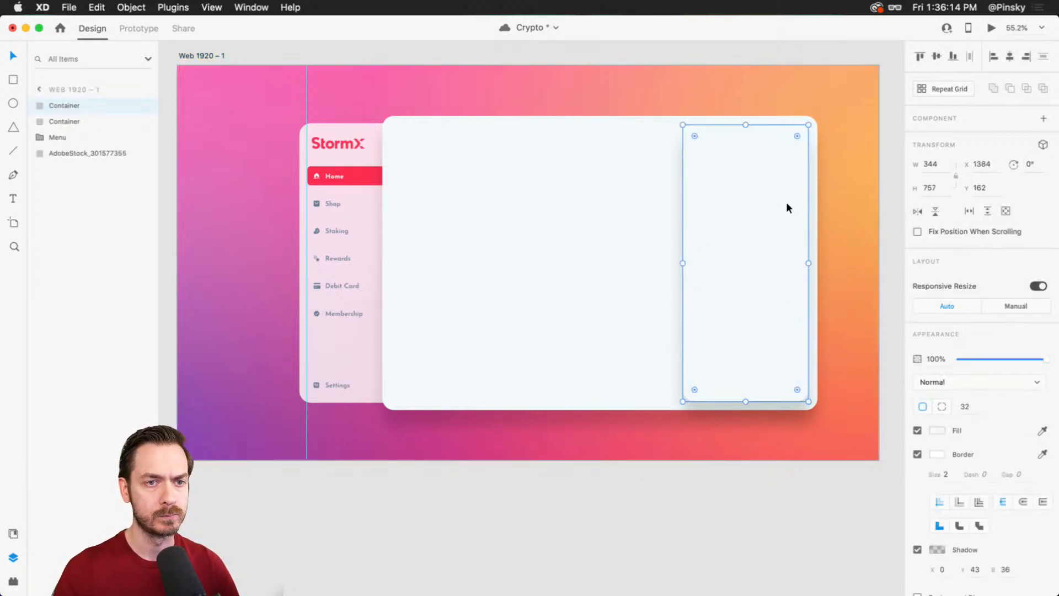
drag(812, 203, 719, 208)
key(super+z)
click(771, 197)
drag(878, 199, 853, 209)
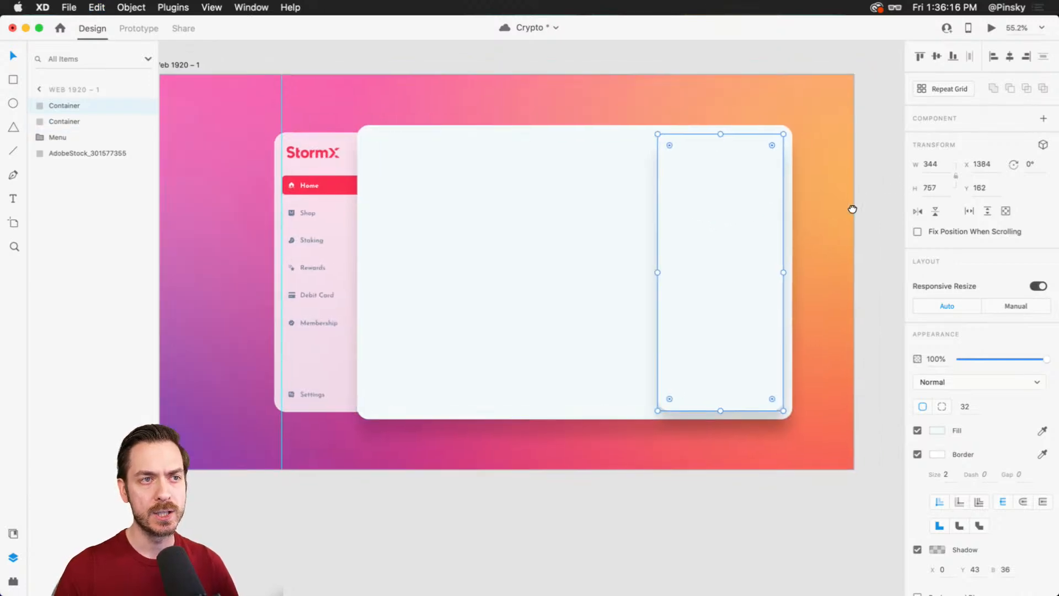
scroll(680, 195, up, 5)
drag(697, 227, 686, 170)
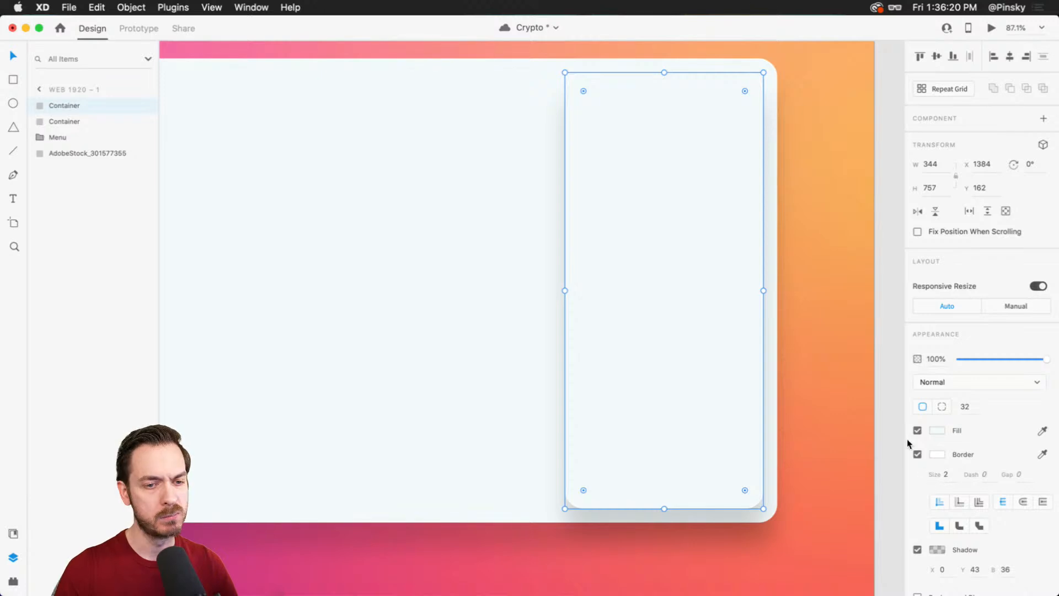
click(917, 453)
click(917, 478)
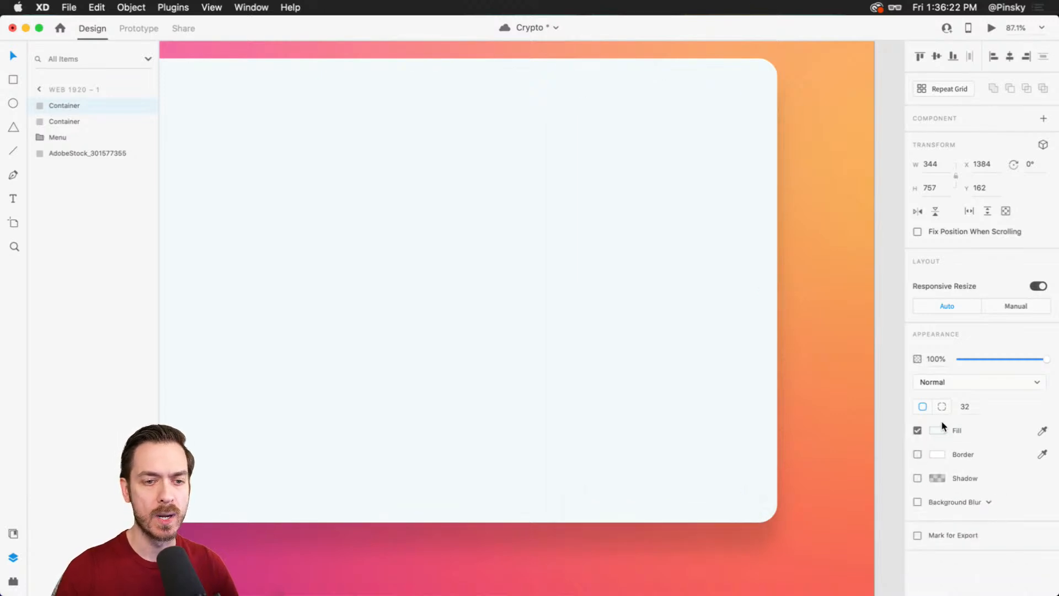
click(938, 430)
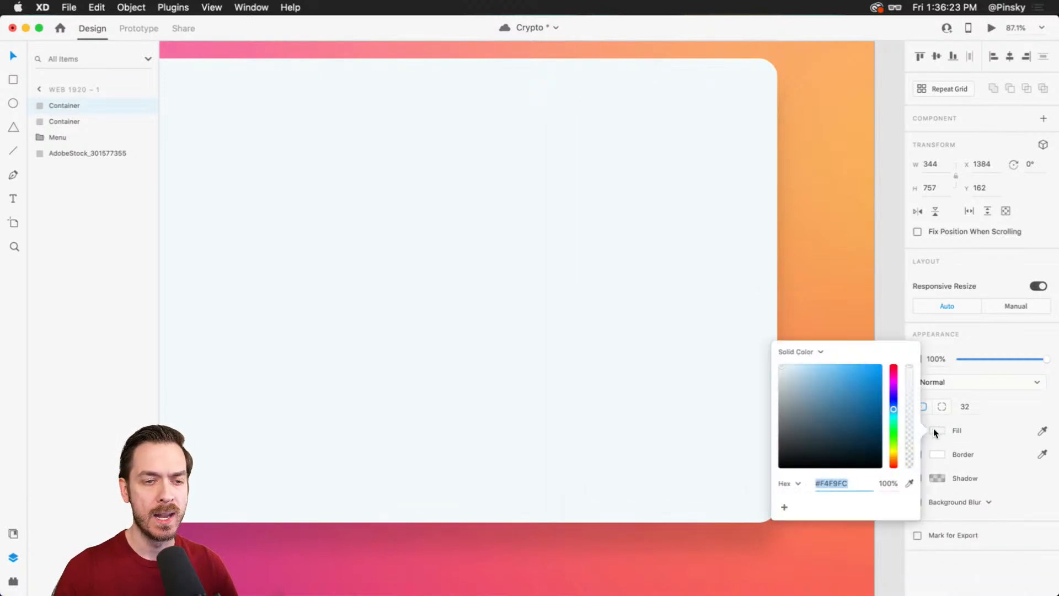
click(990, 262)
- Darken the large container's fill to a pale blue that contrasts with the white panel
click(768, 120)
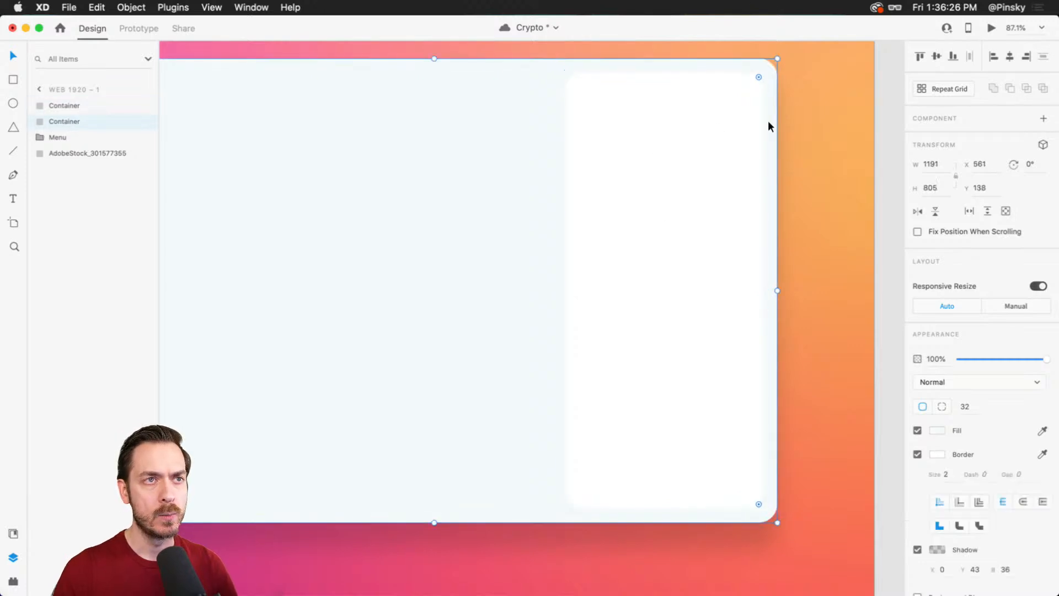
scroll(847, 155, down, 2)
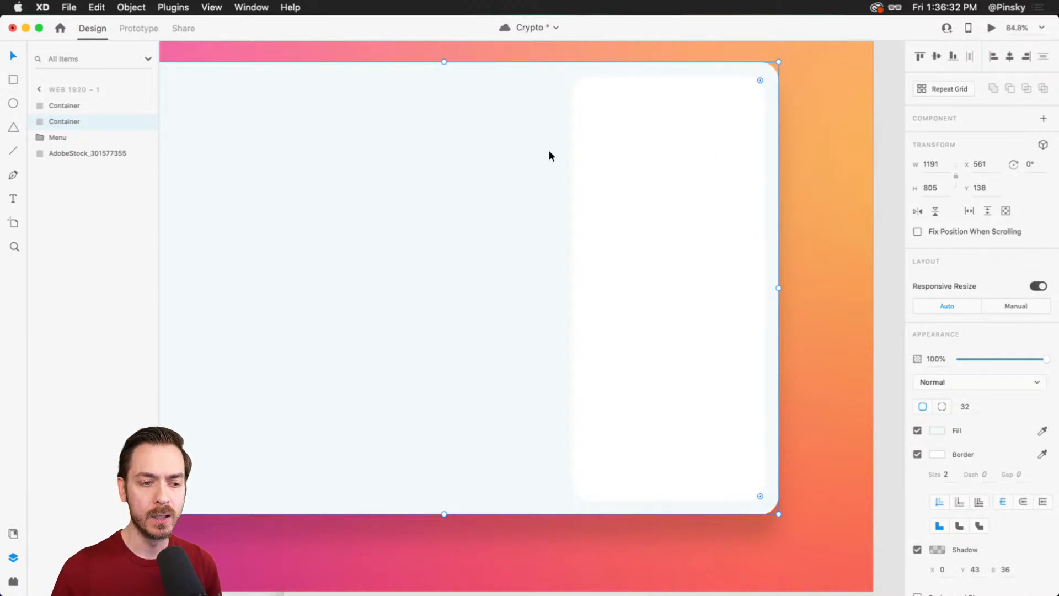
click(939, 430)
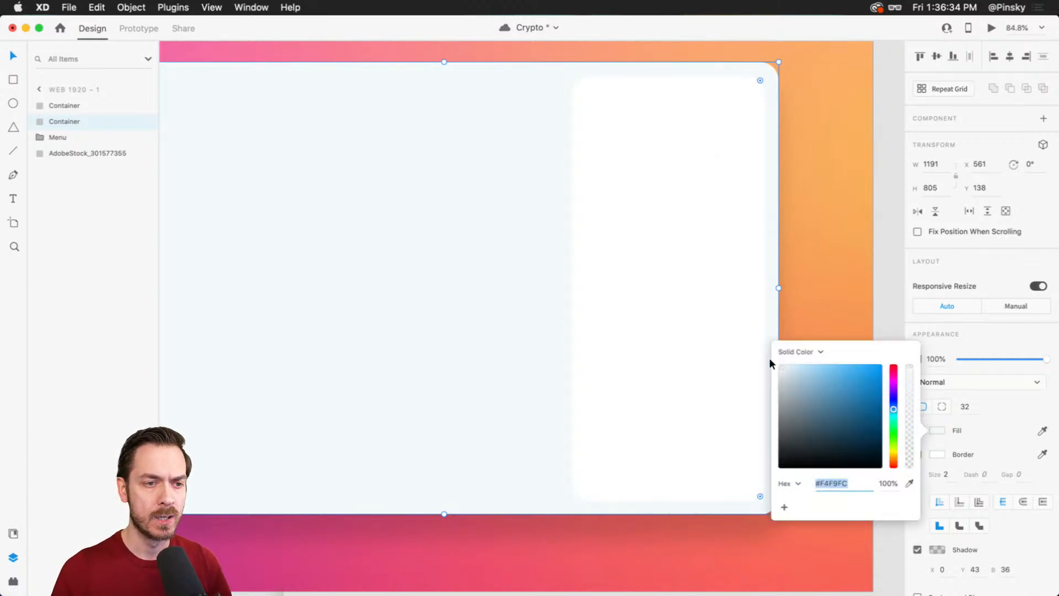
click(783, 365)
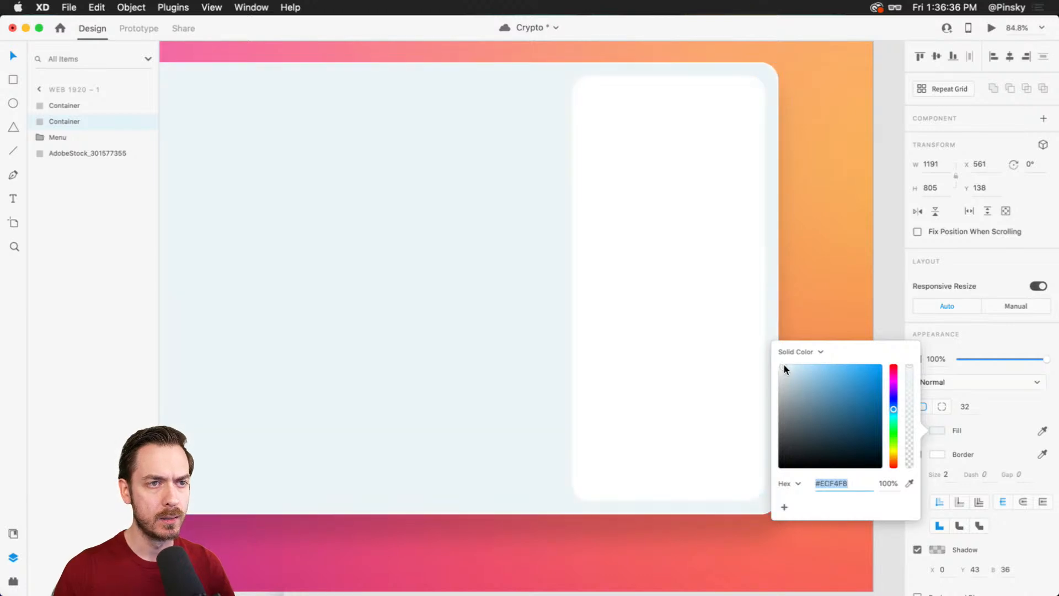
drag(783, 365, 781, 367)
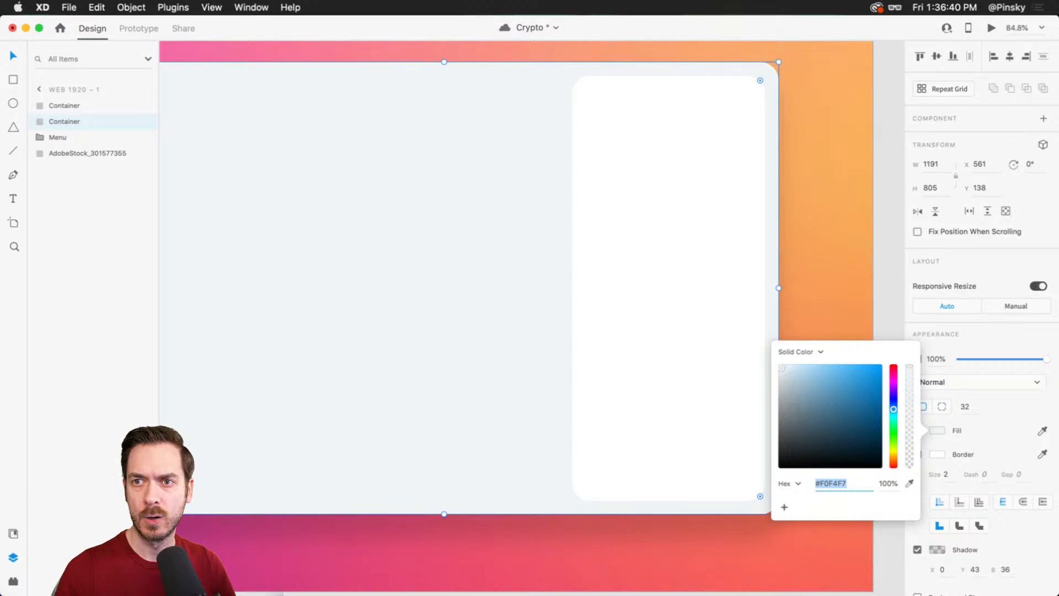
click(630, 221)
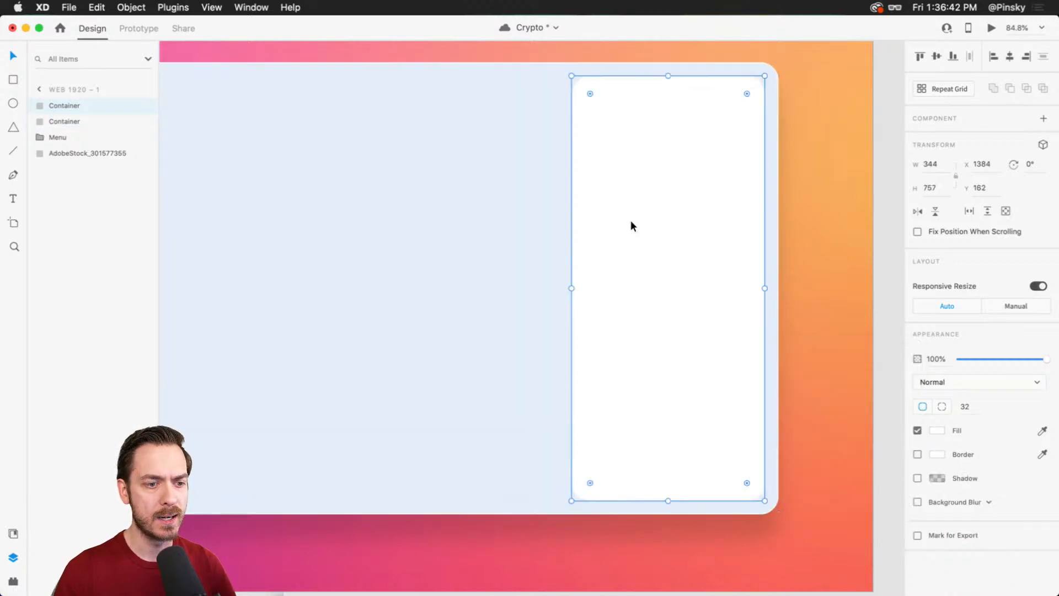
- Save the Crypto document with the white panel and pale-blue container in place
click(803, 223)
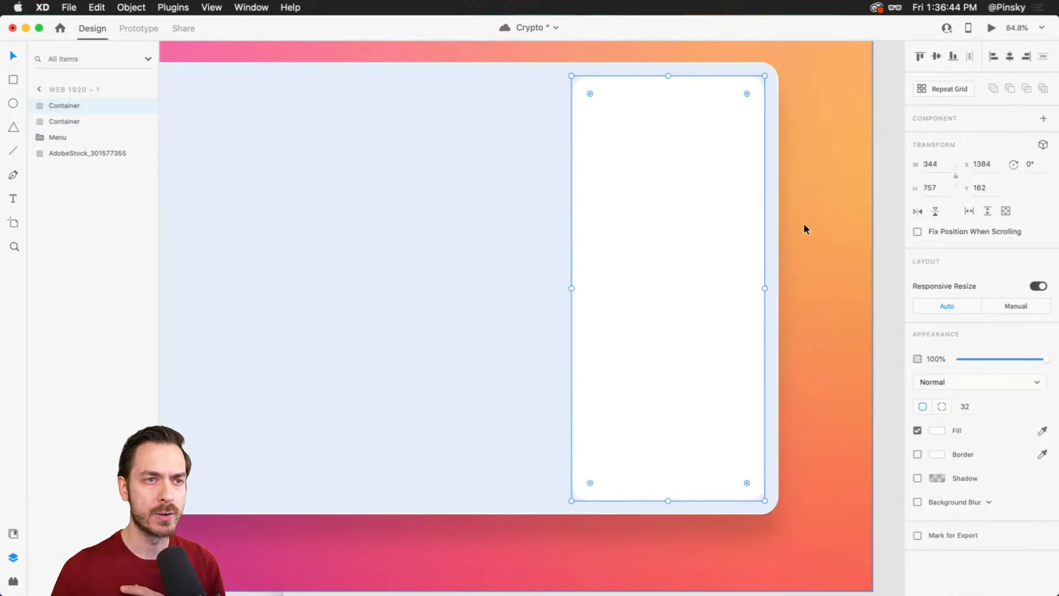
click(618, 208)
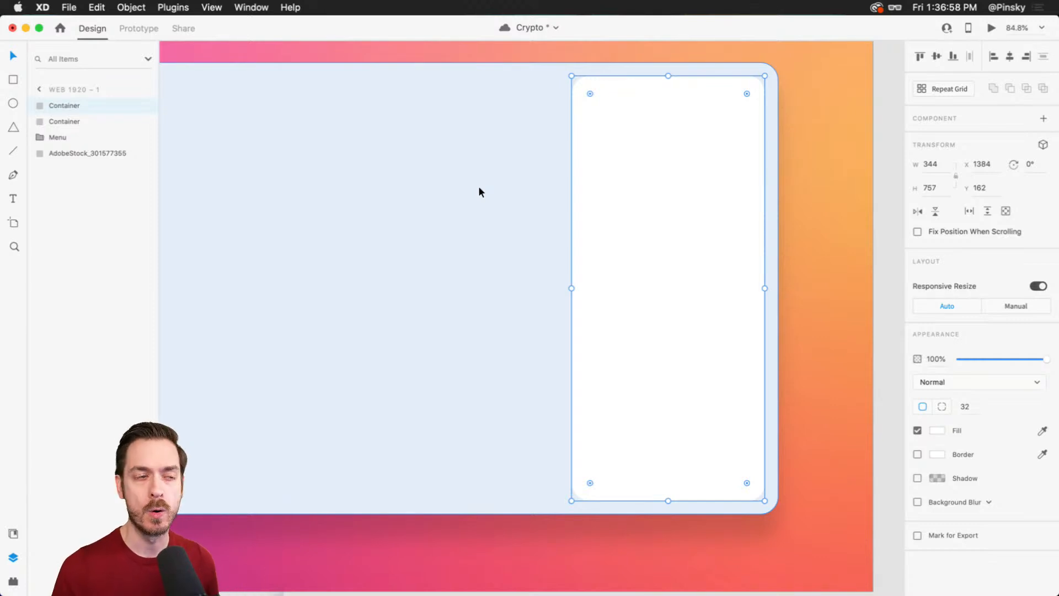
click(892, 147)
key(super+s)
click(720, 167)
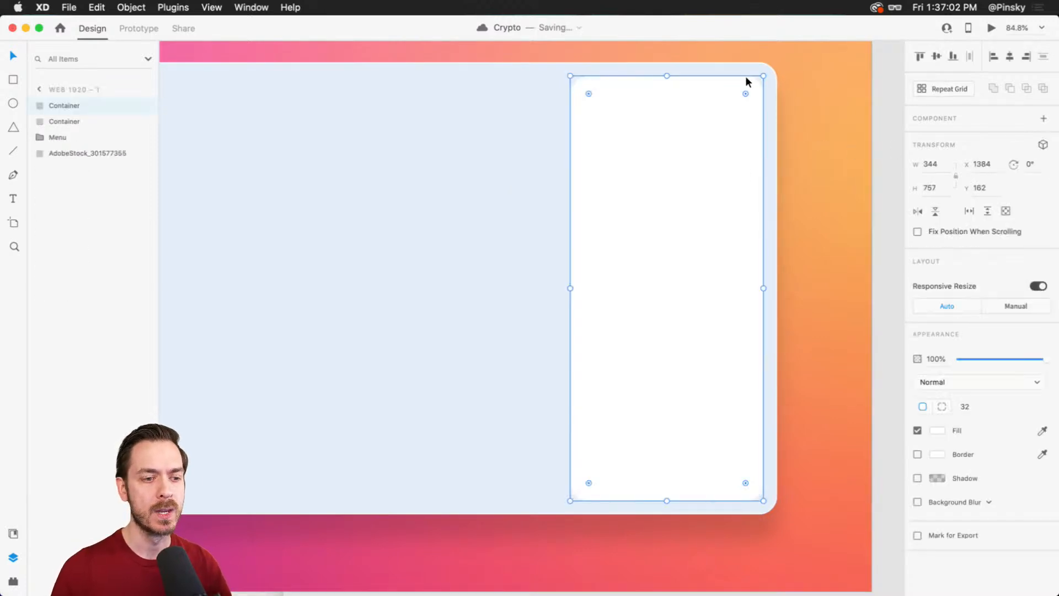
- Compare the white panel's rounded corners with the large container's, both up close and in the desktop preview
click(885, 89)
scroll(775, 47, up, 5)
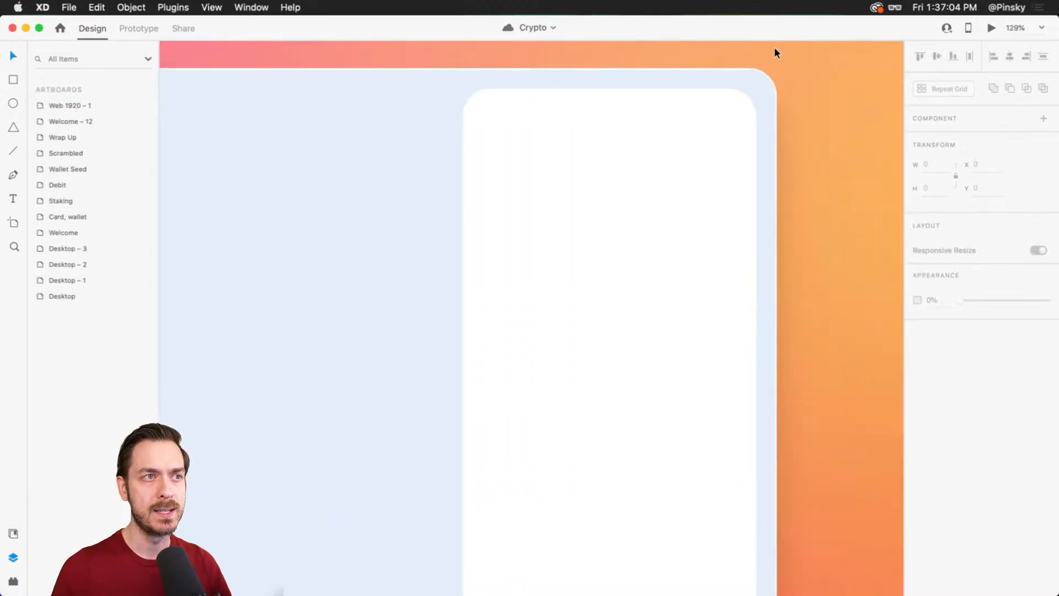
scroll(717, 144, up, 3)
click(665, 199)
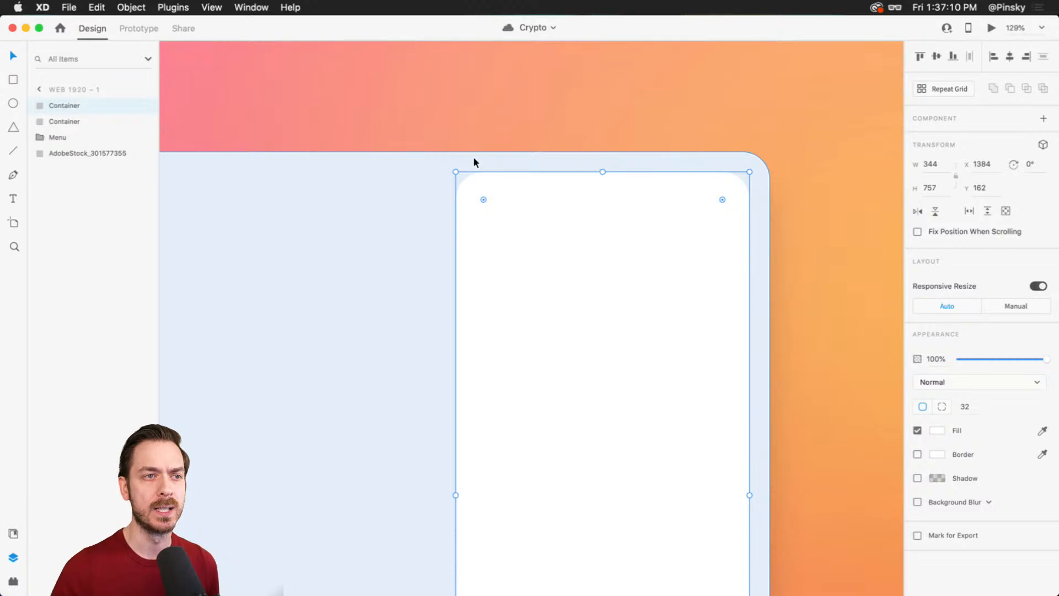
click(730, 161)
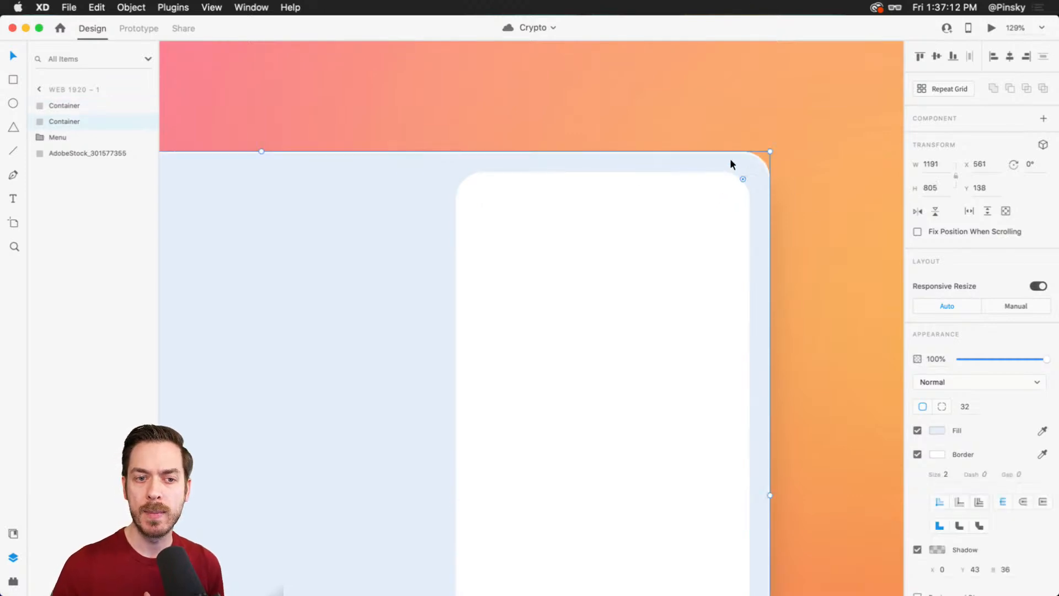
click(705, 222)
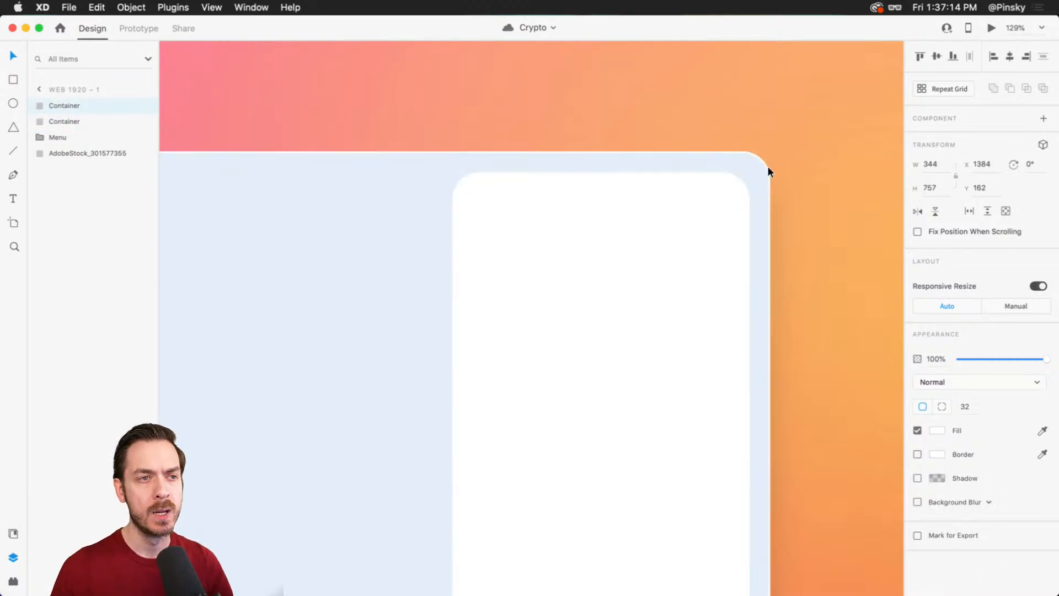
scroll(766, 169, up, 2)
scroll(753, 165, down, 5)
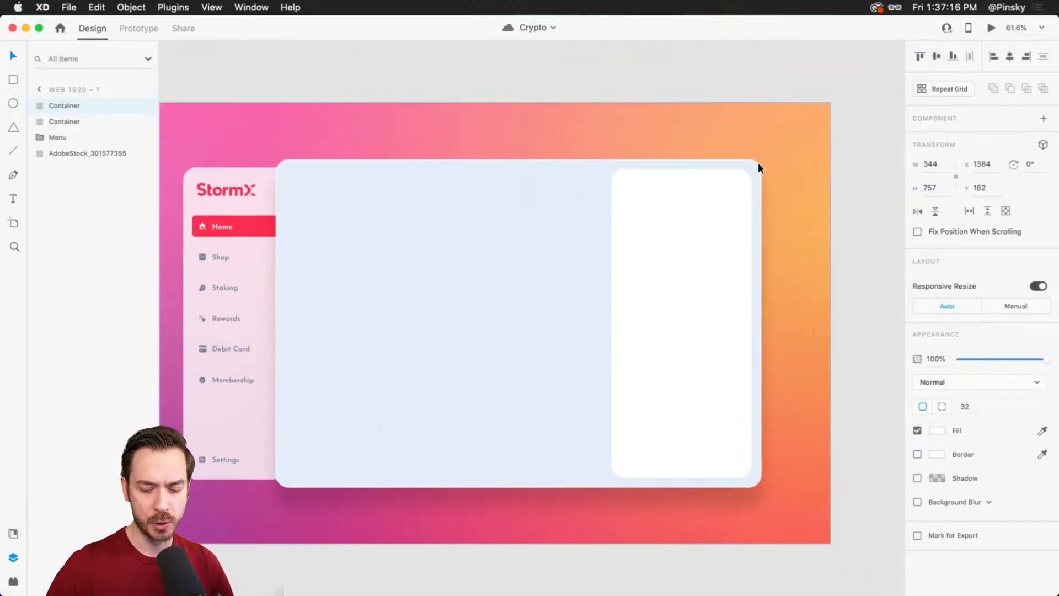
key(super+Return)
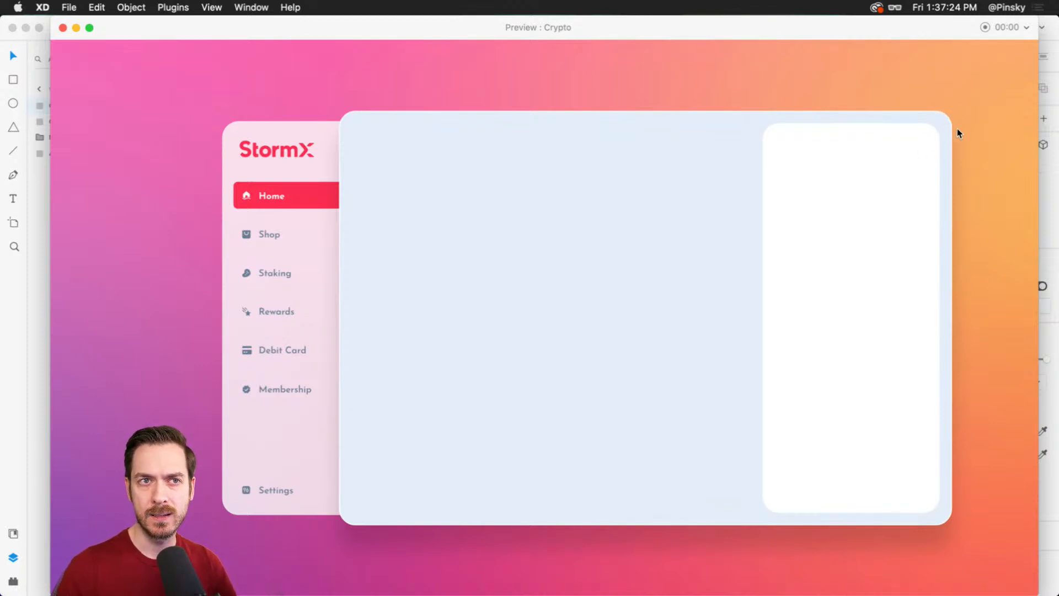
key(Escape)
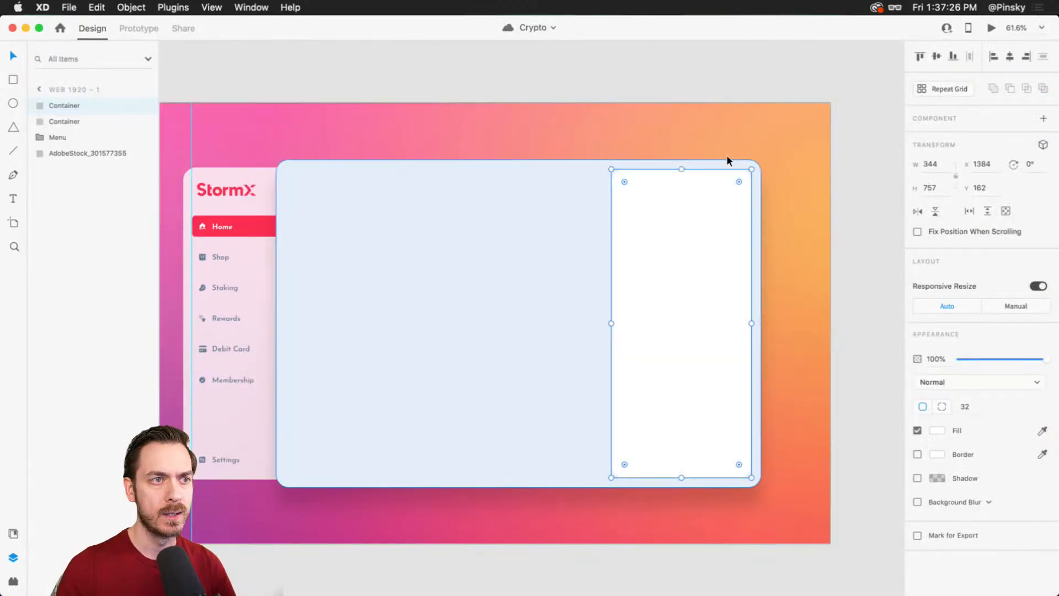
- Reduce the white panel's corner radius to 24, check it in the preview, and save the document
scroll(771, 173, up, 5)
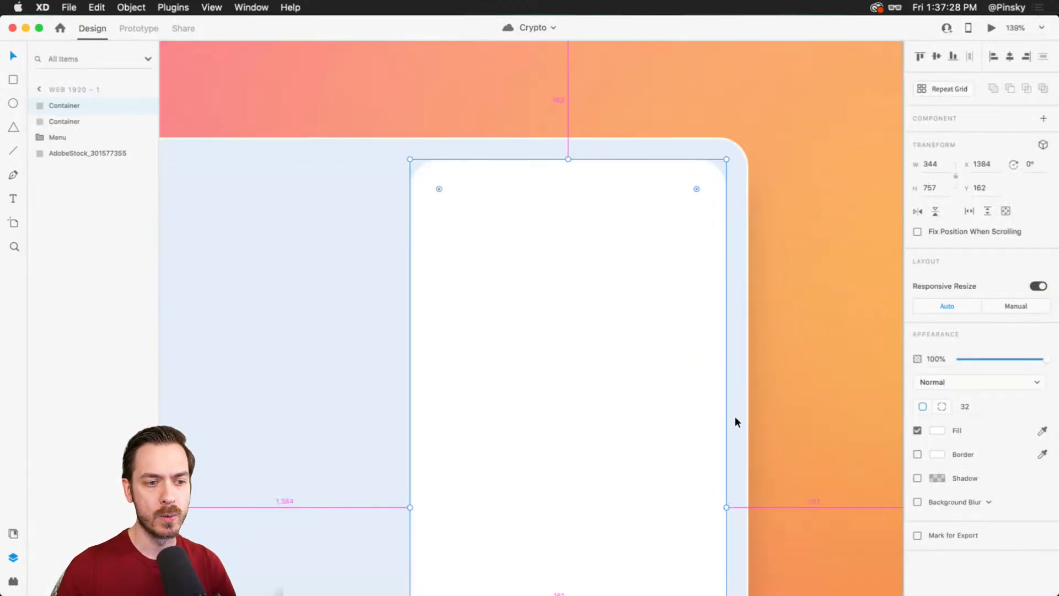
drag(697, 184, 705, 173)
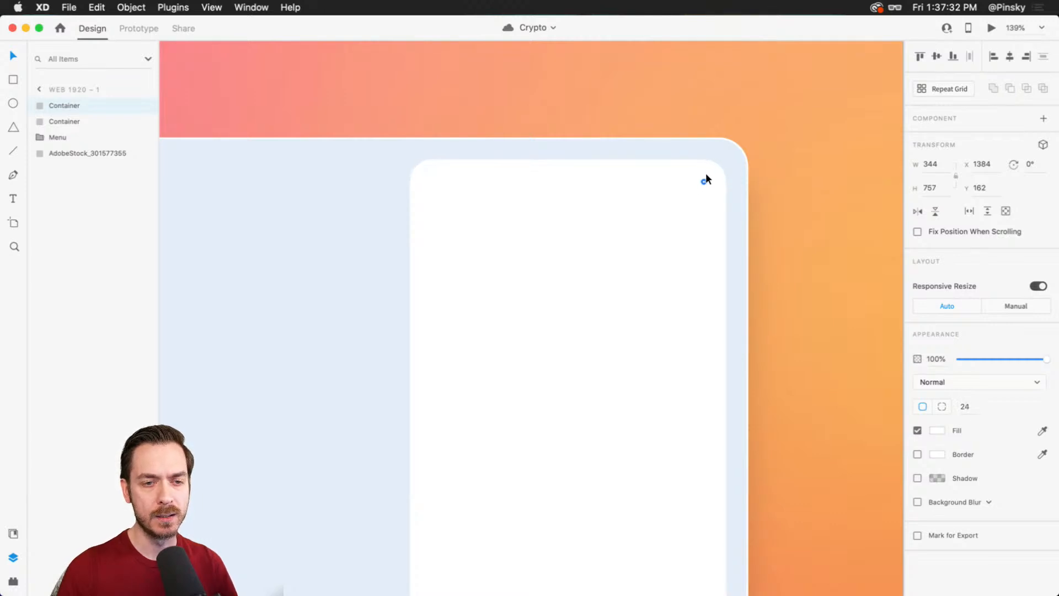
key(super+Return)
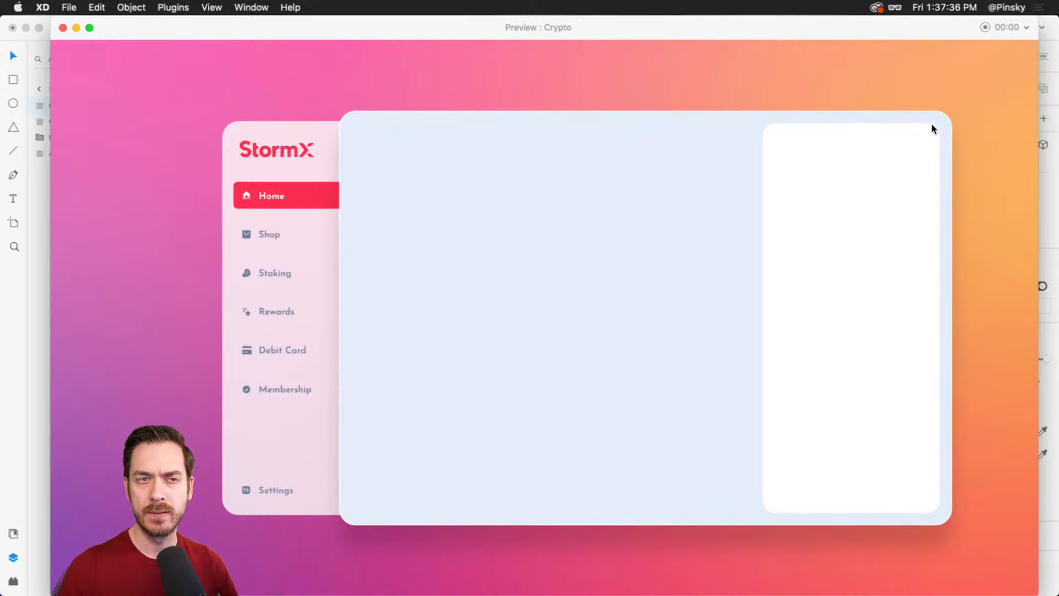
key(super+w)
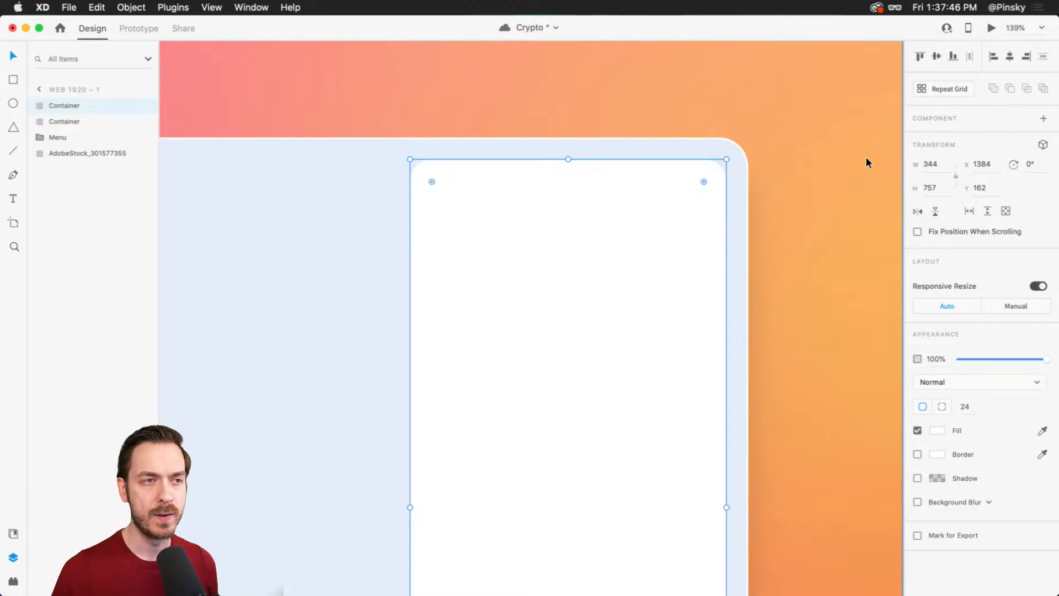
key(super+s)
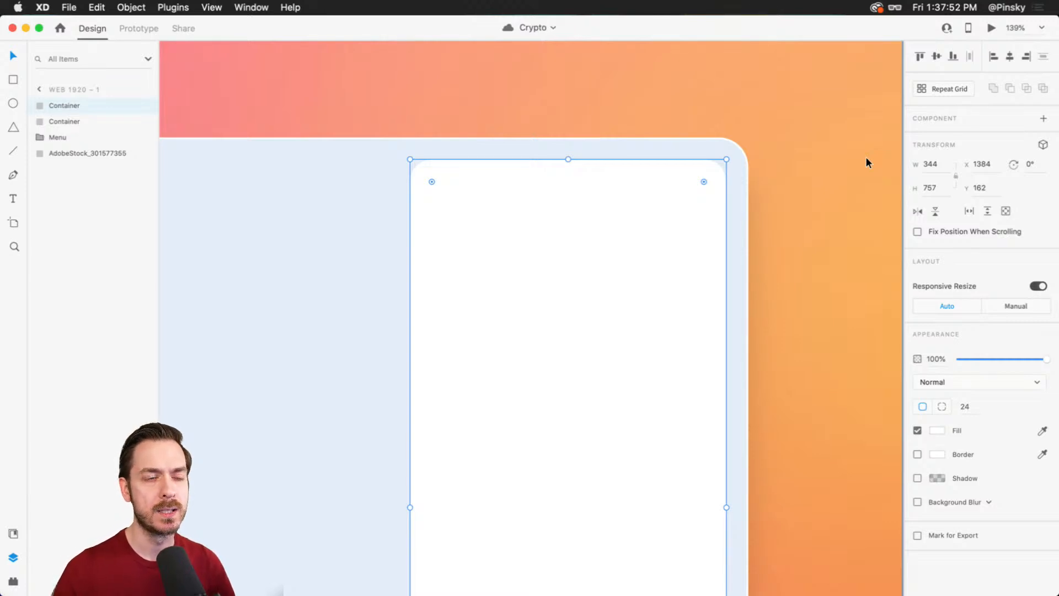
scroll(641, 163, down, 2)
click(844, 236)
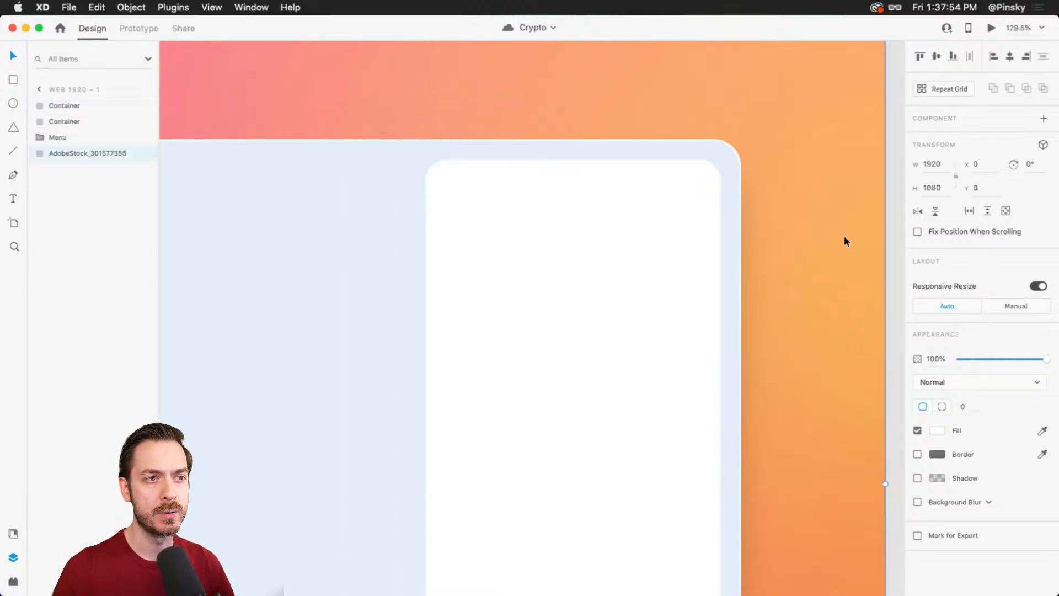
drag(791, 285, 786, 134)
scroll(745, 233, down, 5)
scroll(746, 234, up, 3)
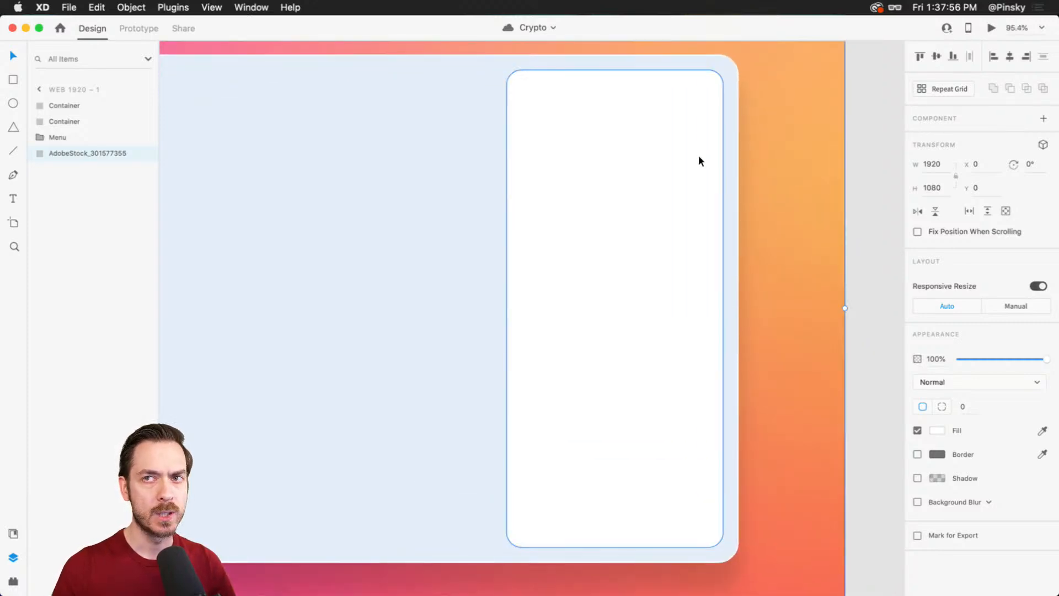
scroll(650, 113, up, 4)
drag(650, 118, 686, 187)
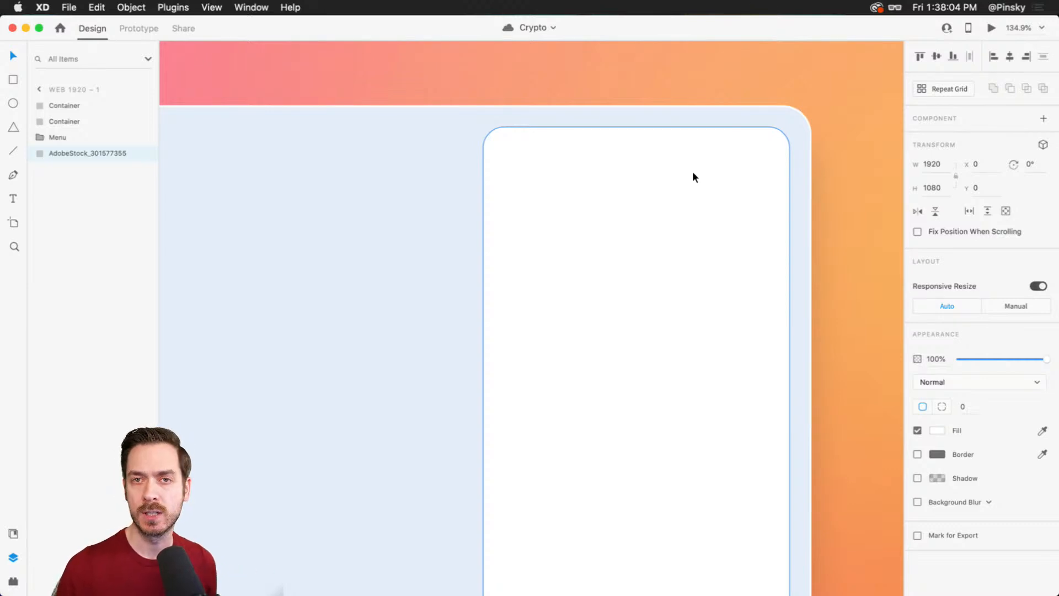
- Draw a 42 by 42 square in the white panel's upper-left corner and round its corners to 12
scroll(662, 147, up, 3)
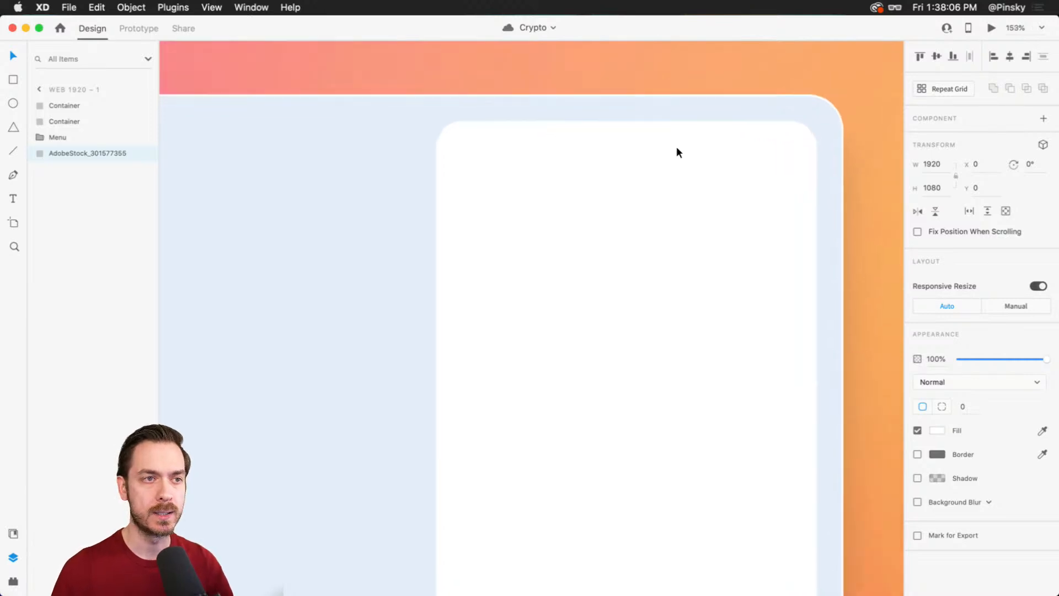
scroll(676, 147, right, 2)
click(488, 159)
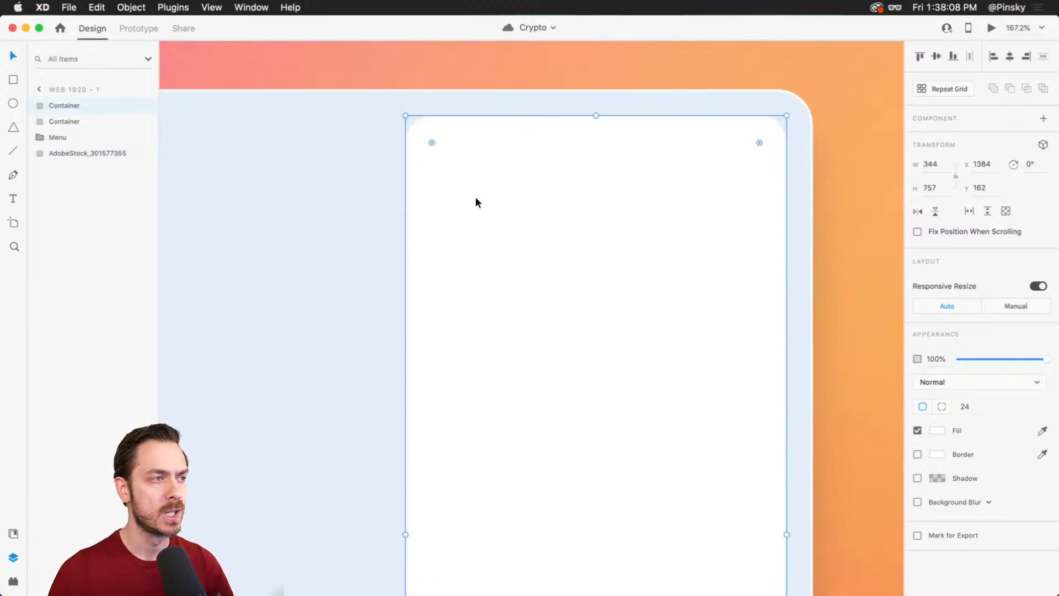
key(r)
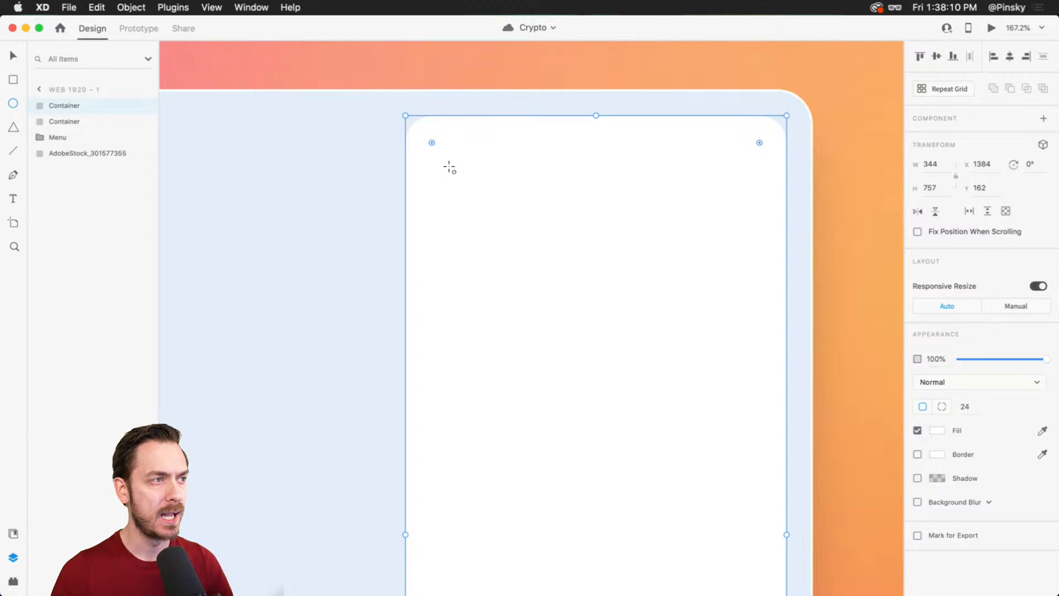
drag(436, 148, 497, 196)
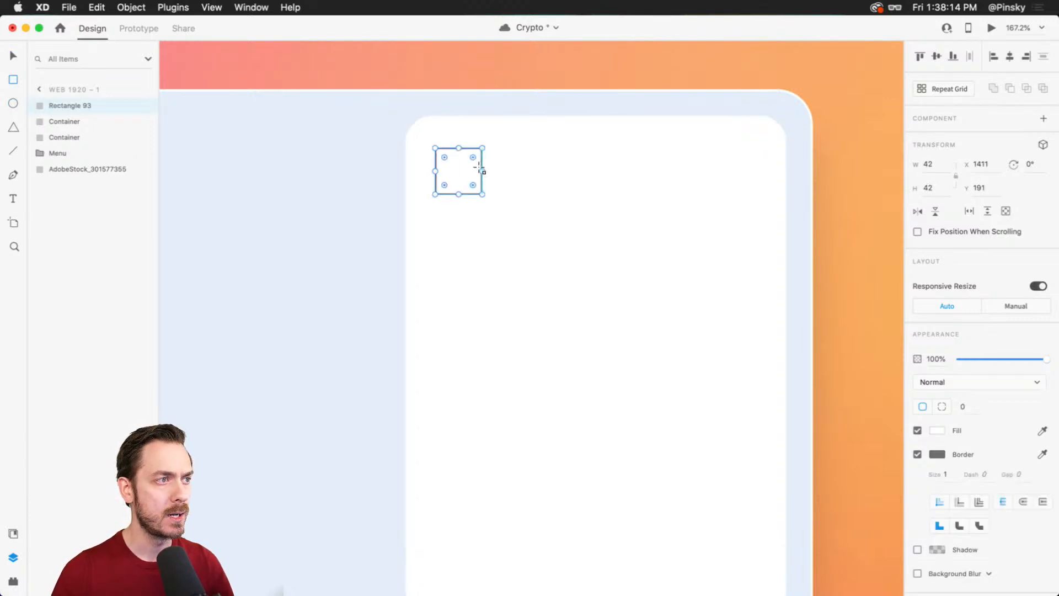
drag(473, 154, 473, 156)
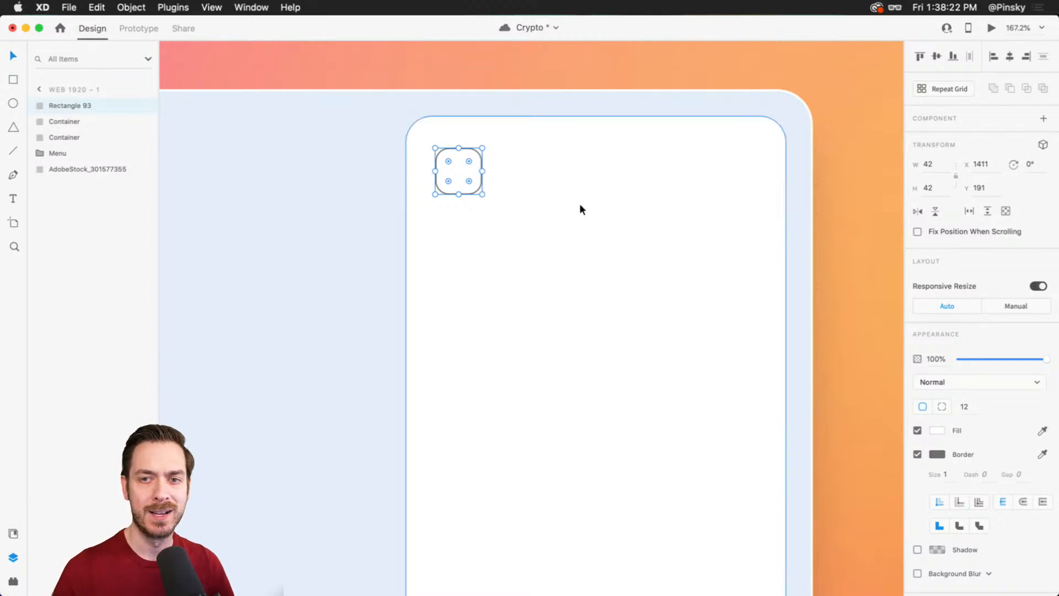
- Move the small rounded square up to Y 189, 27 px from the panel's top and left edges, and check the spacing
double_click(456, 161)
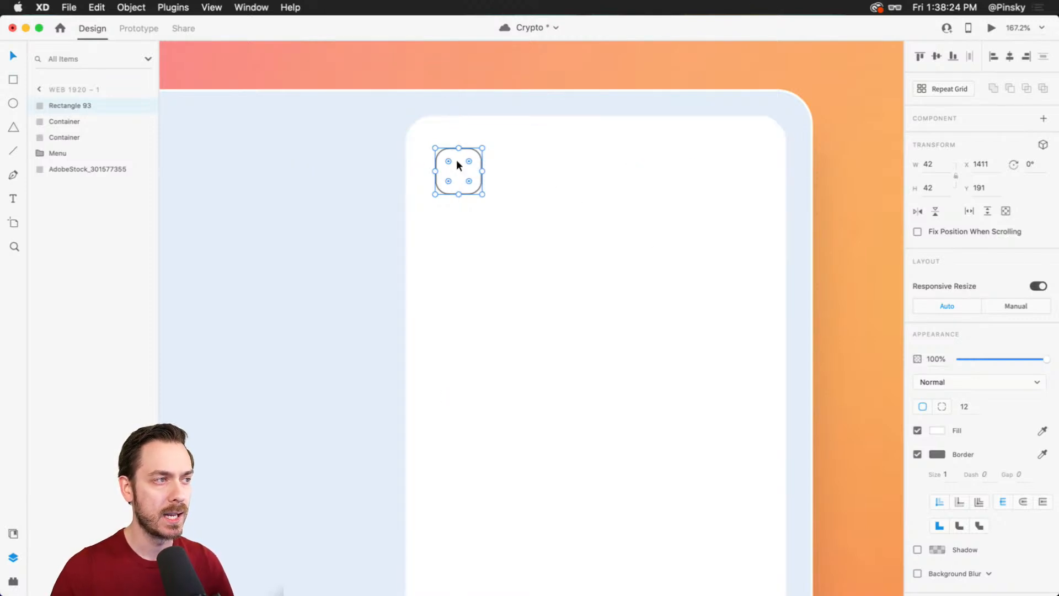
key(super+z)
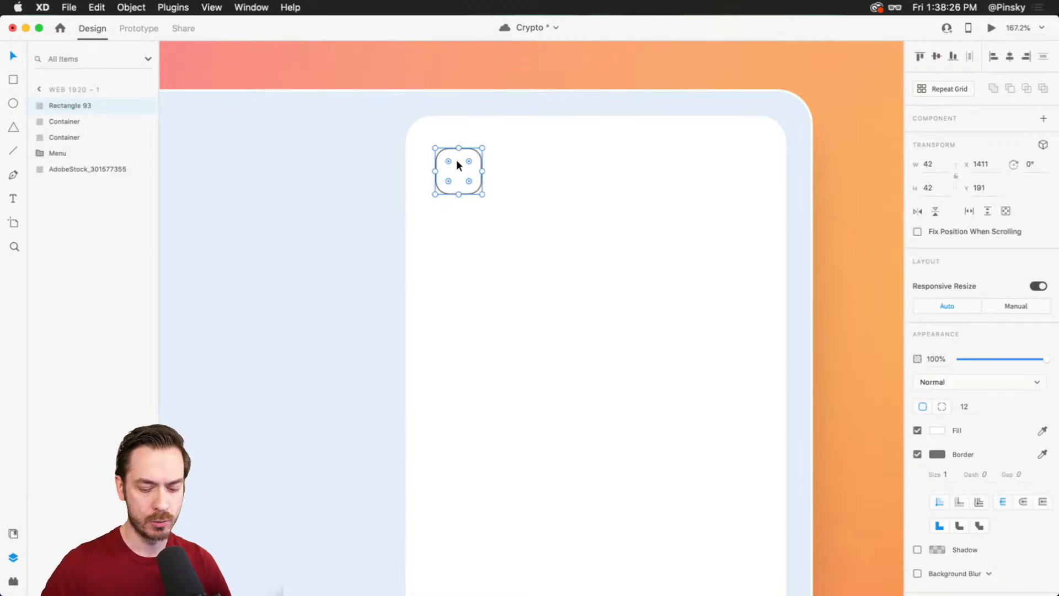
click(456, 160)
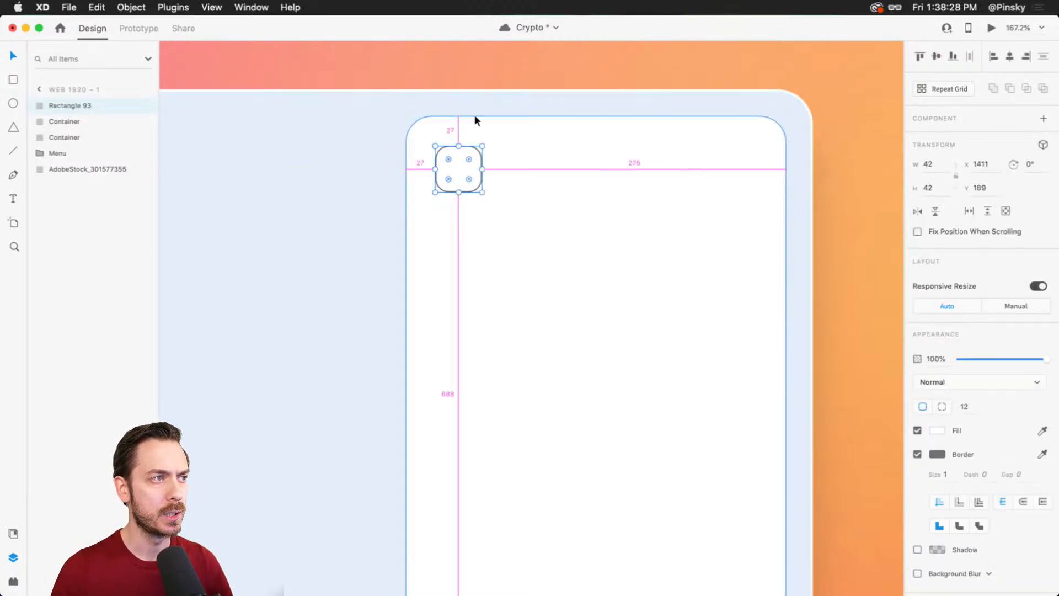
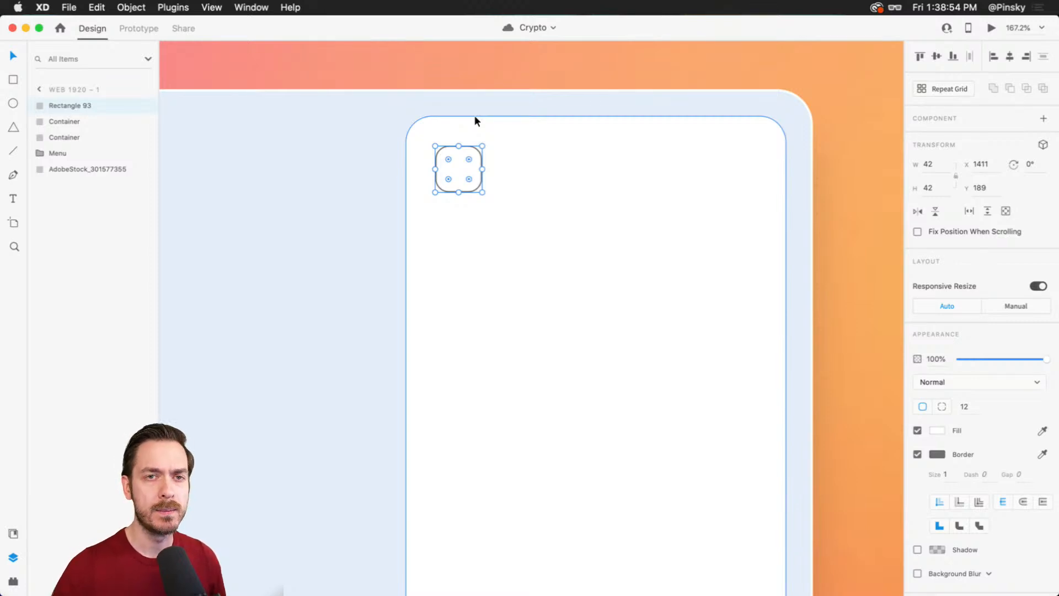
key(alt)
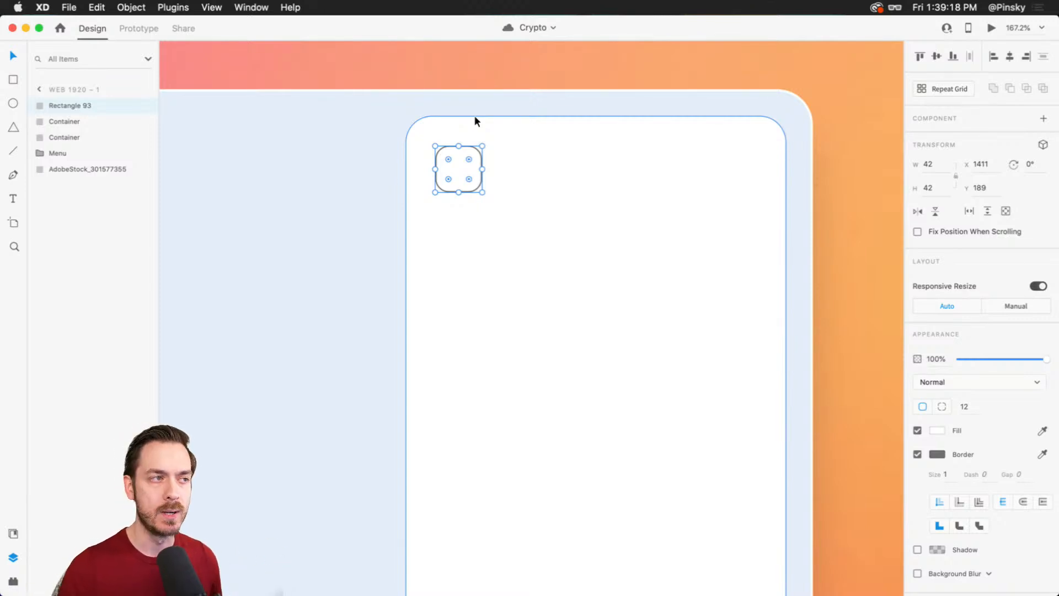
key(alt)
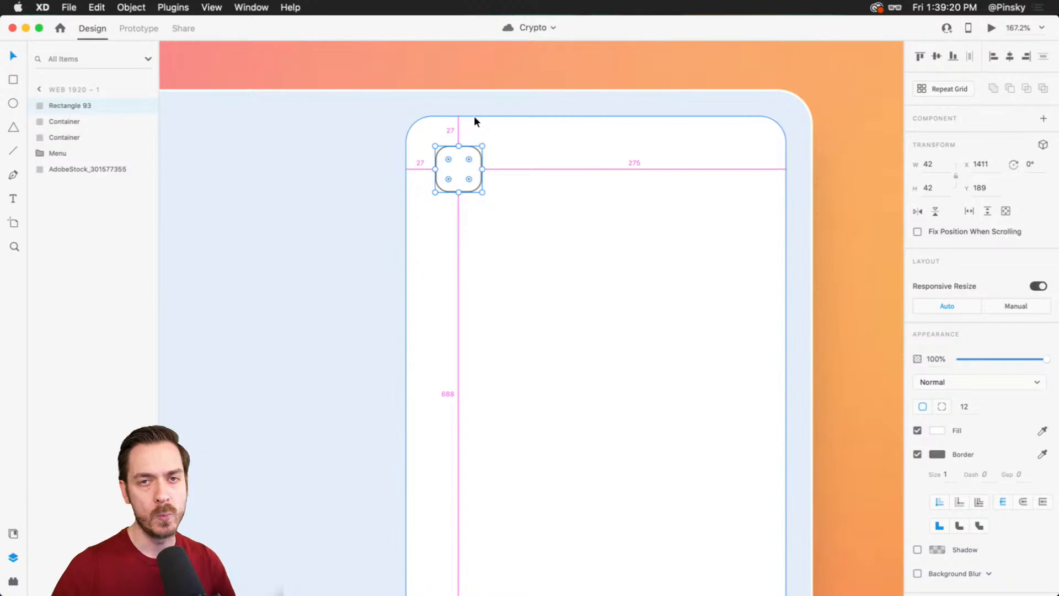
mouse_move(457, 122)
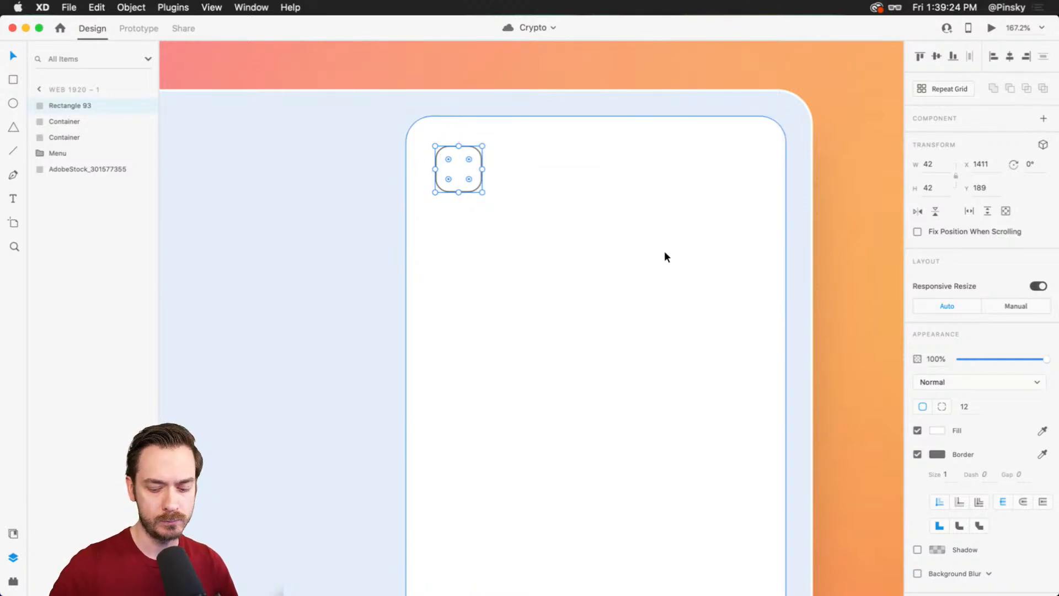
key(super+Return)
key(super+w)
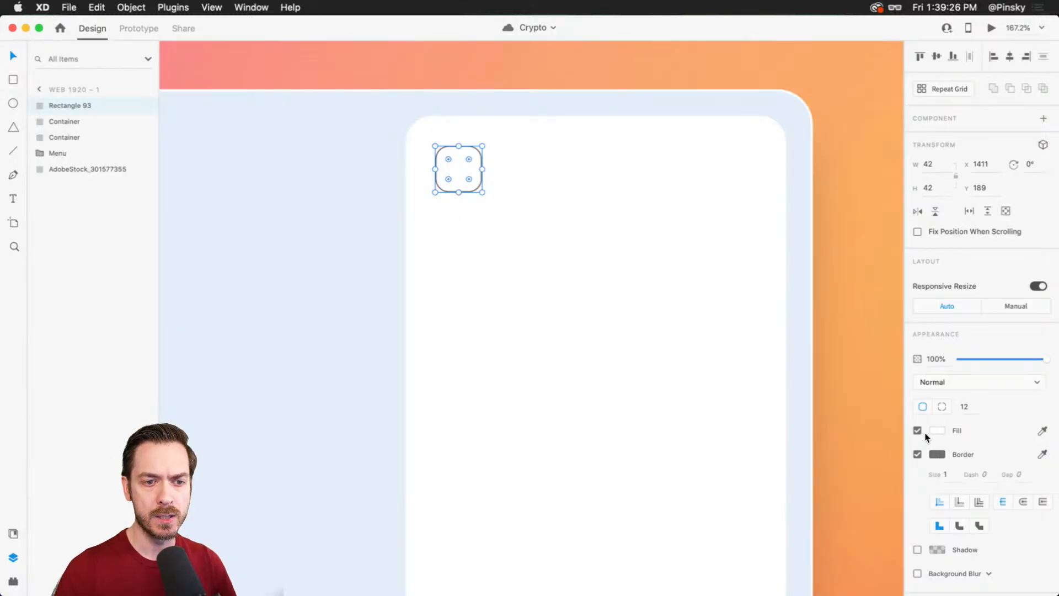
- Remove the small rounded square's border and make its fill mid-grey
click(917, 453)
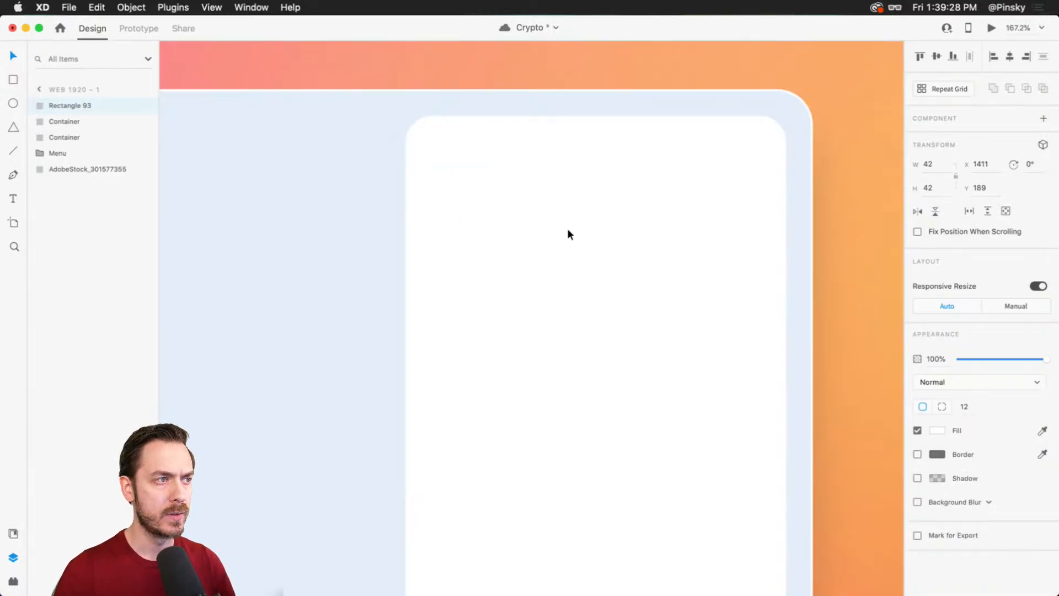
click(937, 430)
text(ACACAC)
key(Return)
click(1002, 325)
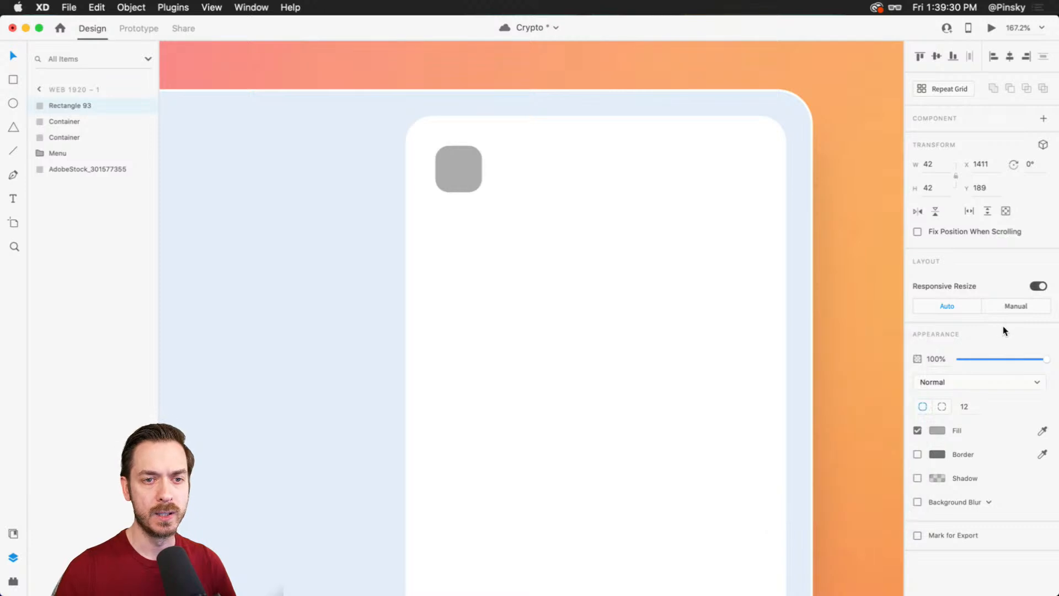
- Open the Toy Faces library, collapse its Black Background group, and browse the Colorful faces in list view
click(14, 534)
click(38, 55)
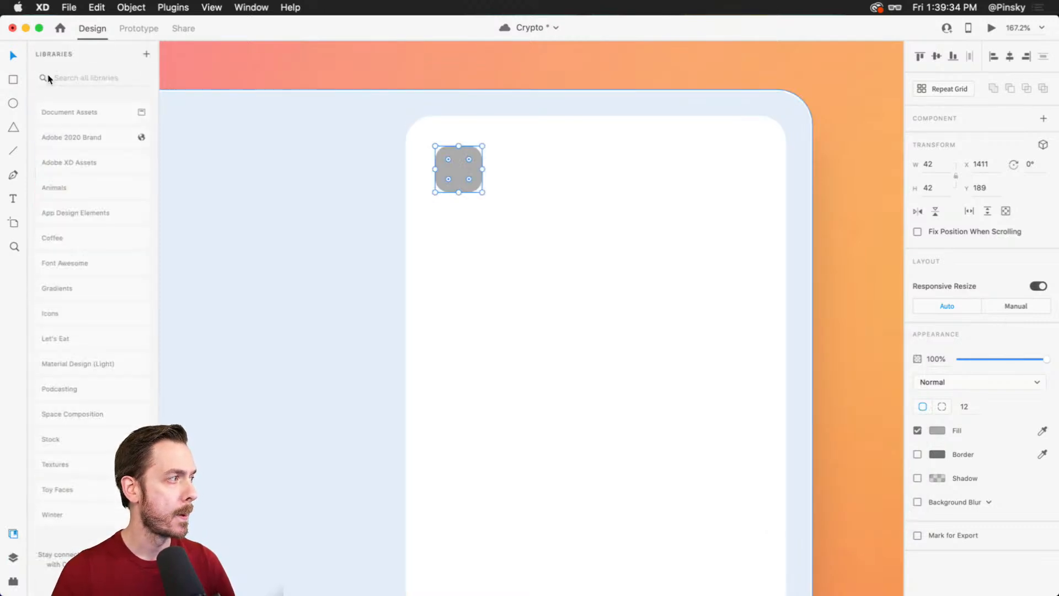
scroll(88, 248, down, 1)
click(85, 477)
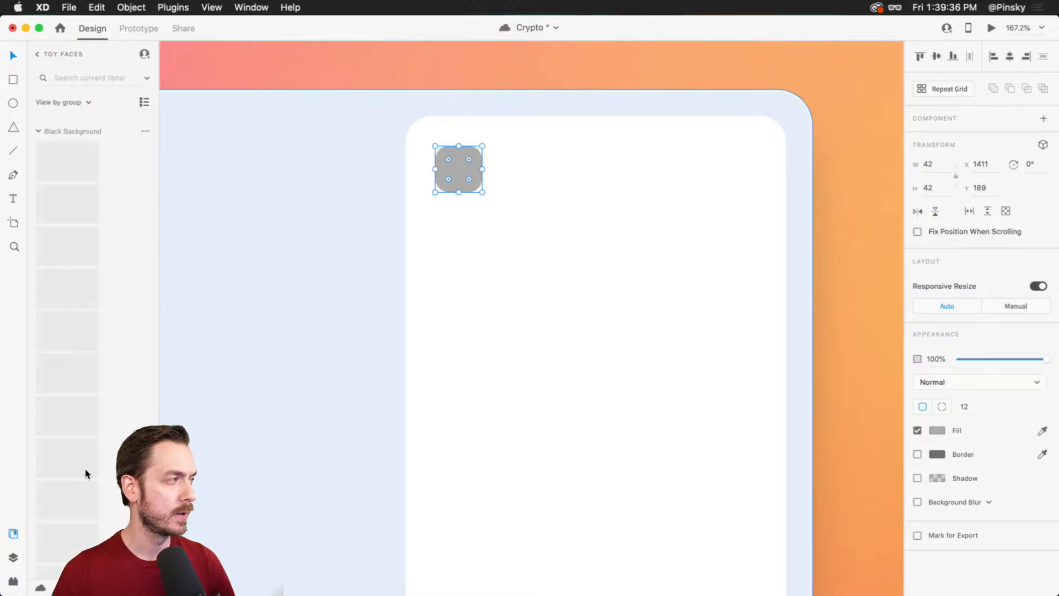
click(38, 131)
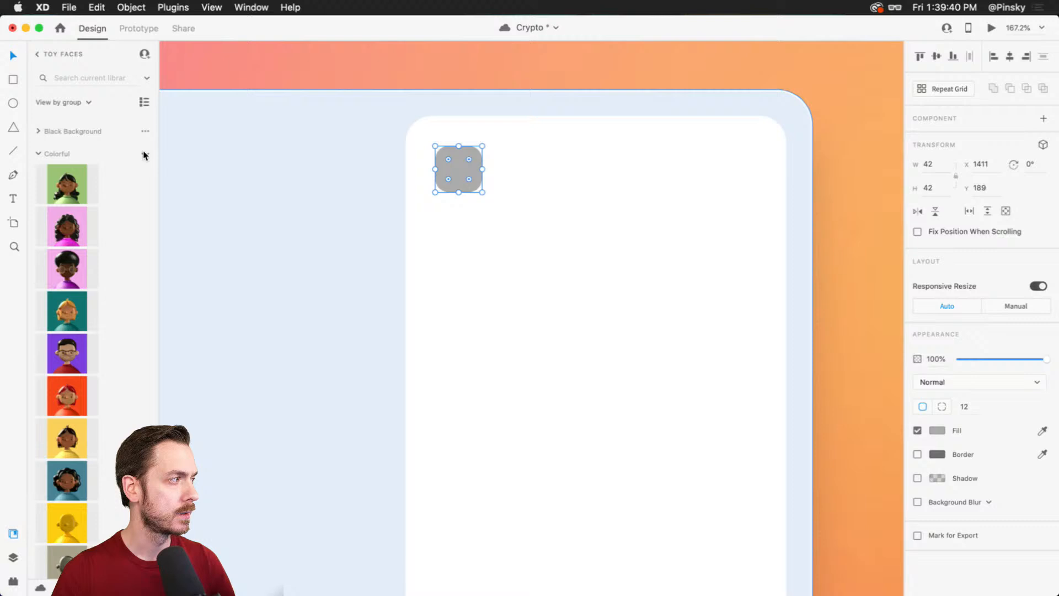
click(144, 102)
scroll(117, 238, down, 5)
scroll(115, 237, up, 5)
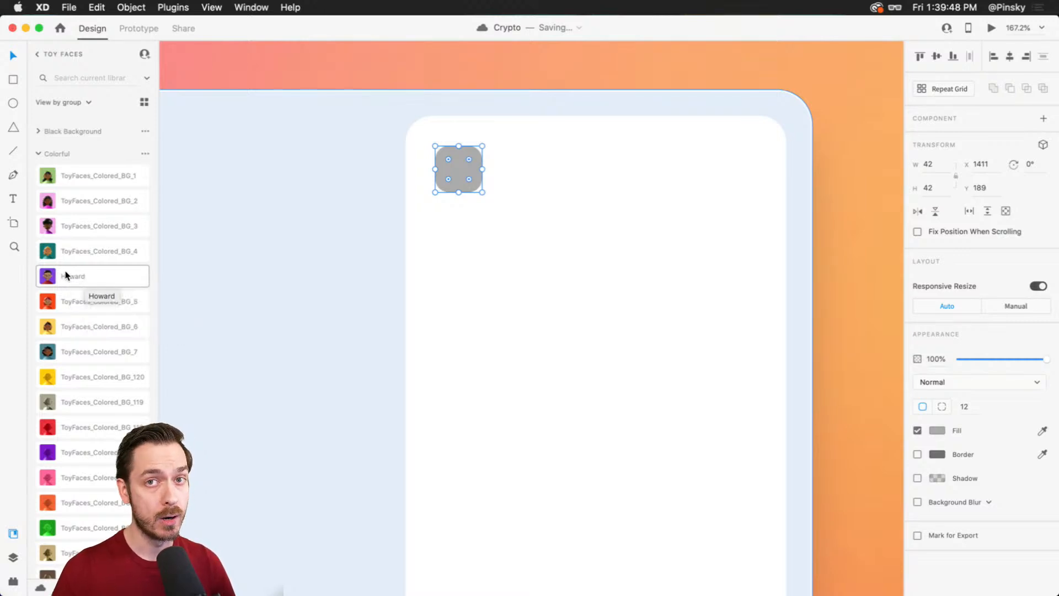
- Fill the small rounded square with the purple-background Toy Face wearing glasses, inspect it up close, and return to the layers
drag(66, 275, 458, 166)
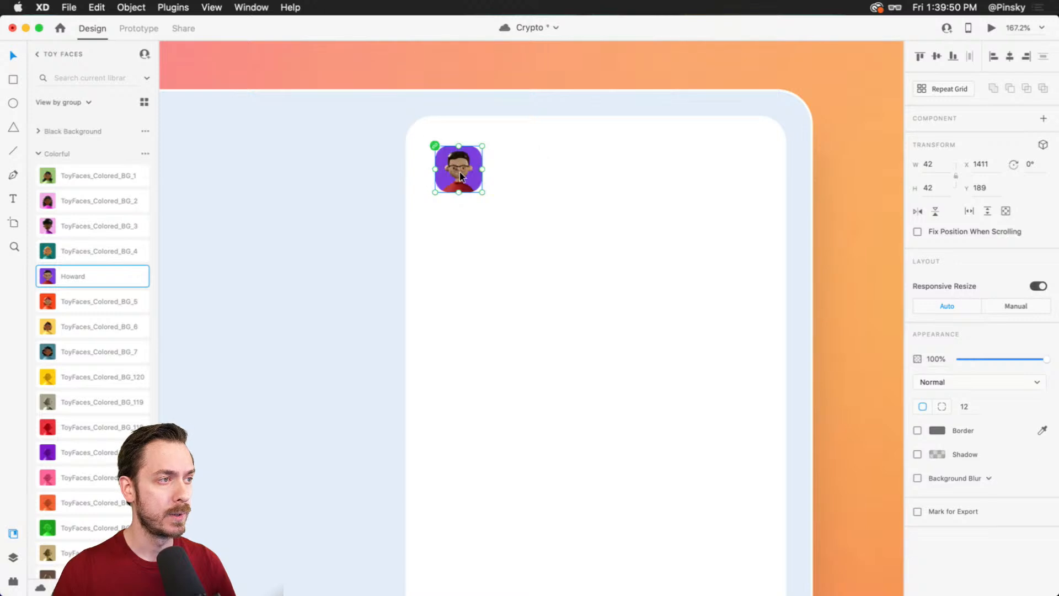
scroll(458, 166, up, 5)
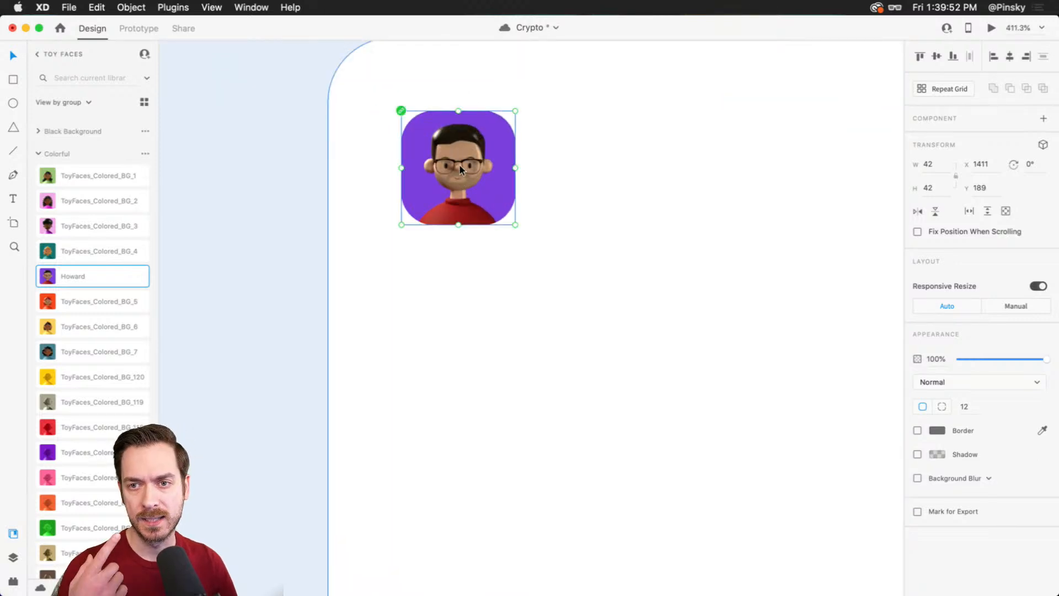
scroll(459, 165, down, 3)
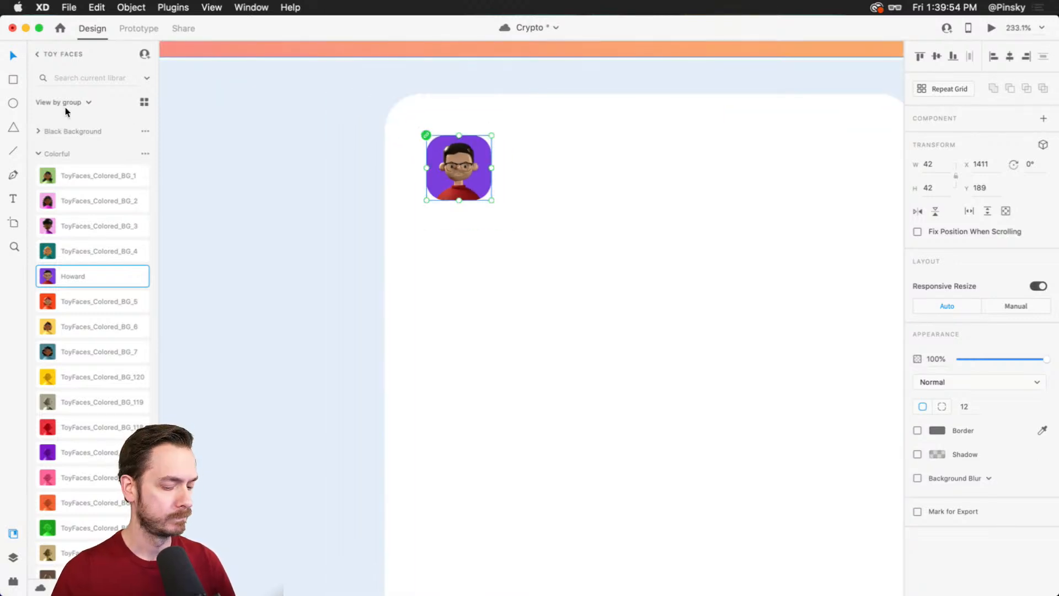
key(super+y)
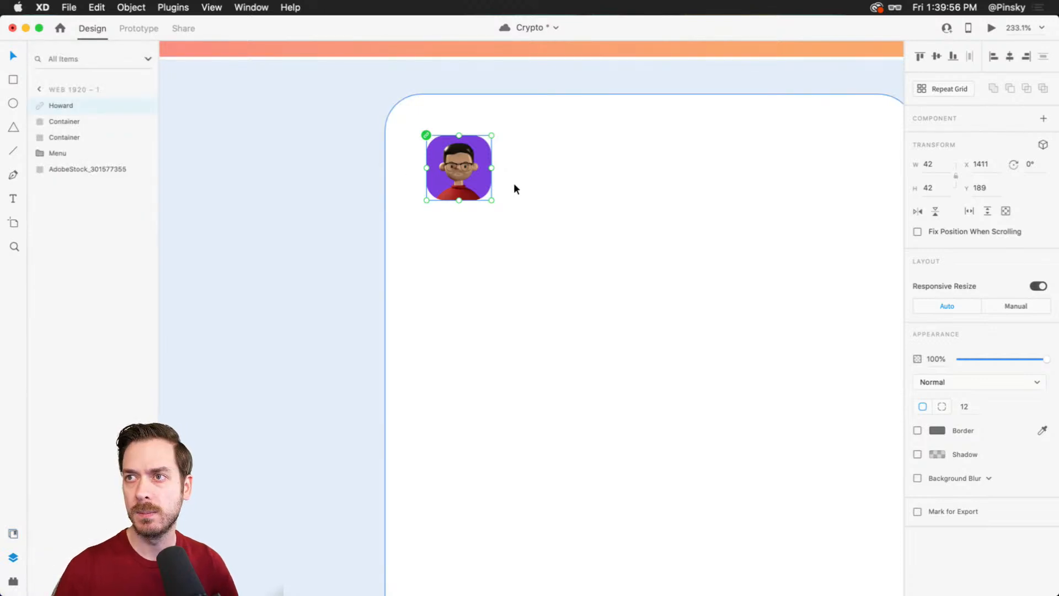
- Add the text "MAIN ACCOUNT" beside the avatar in the white panel, with both words in capitals
scroll(568, 208, down, 2)
key(t)
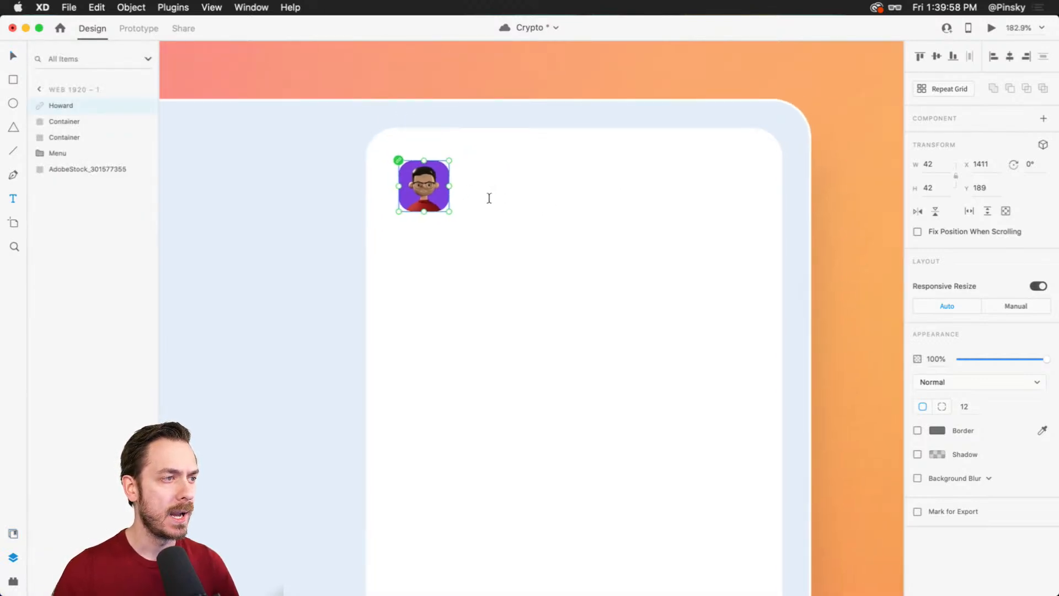
click(478, 198)
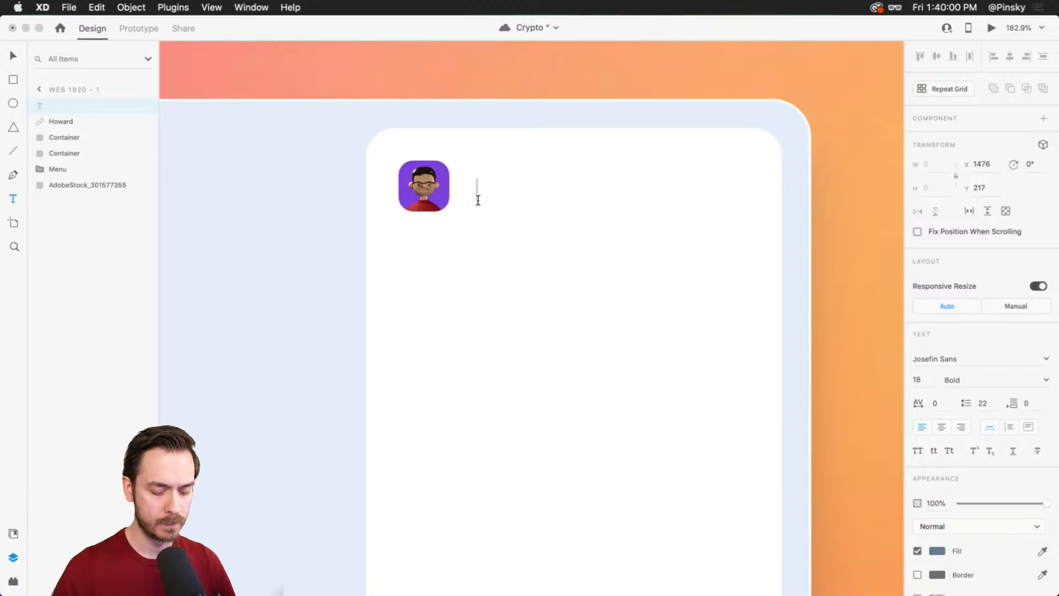
text(MAIN Account)
key(BackSpace)
key(BackSpace)
key(BackSpace)
key(BackSpace)
key(BackSpace)
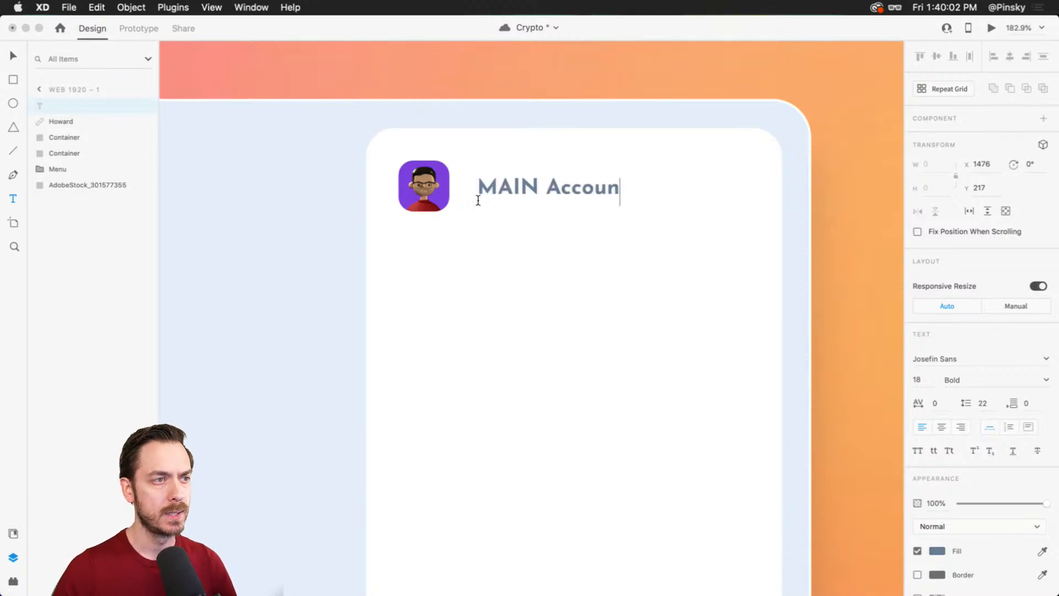
key(BackSpace)
key(BackSpace)
text(ACCOUNT)
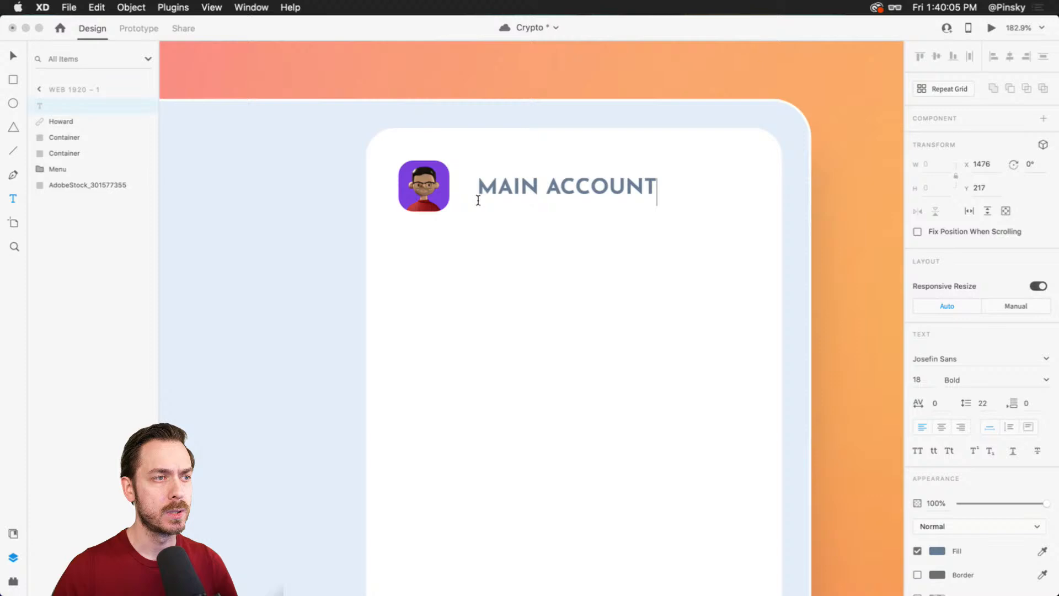
key(Escape)
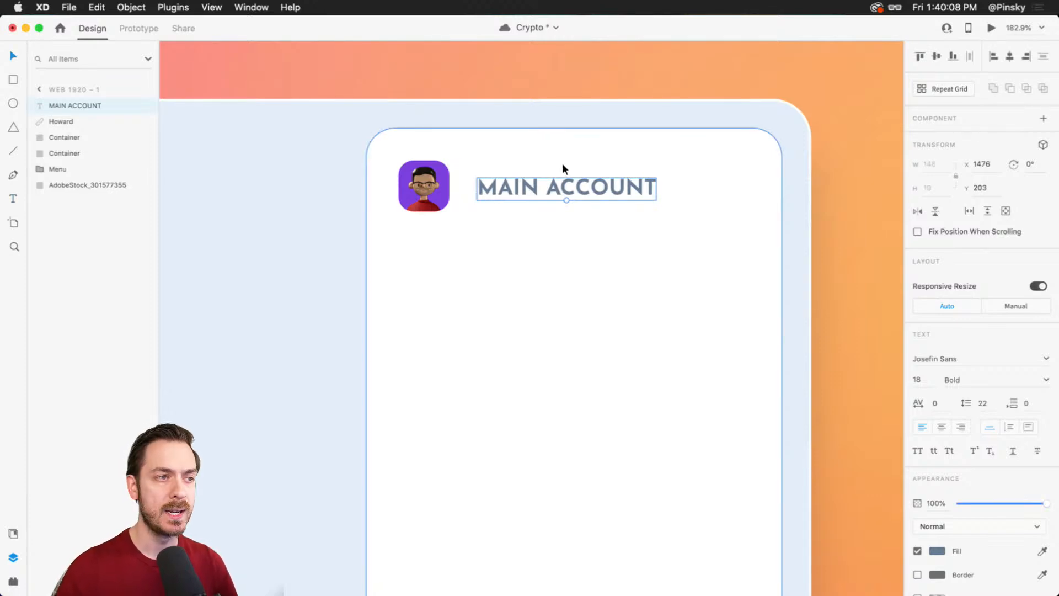
- Set the word ACCOUNT in the heading to Regular weight and nudge the heading to X 1474, Y 201
double_click(539, 183)
click(560, 197)
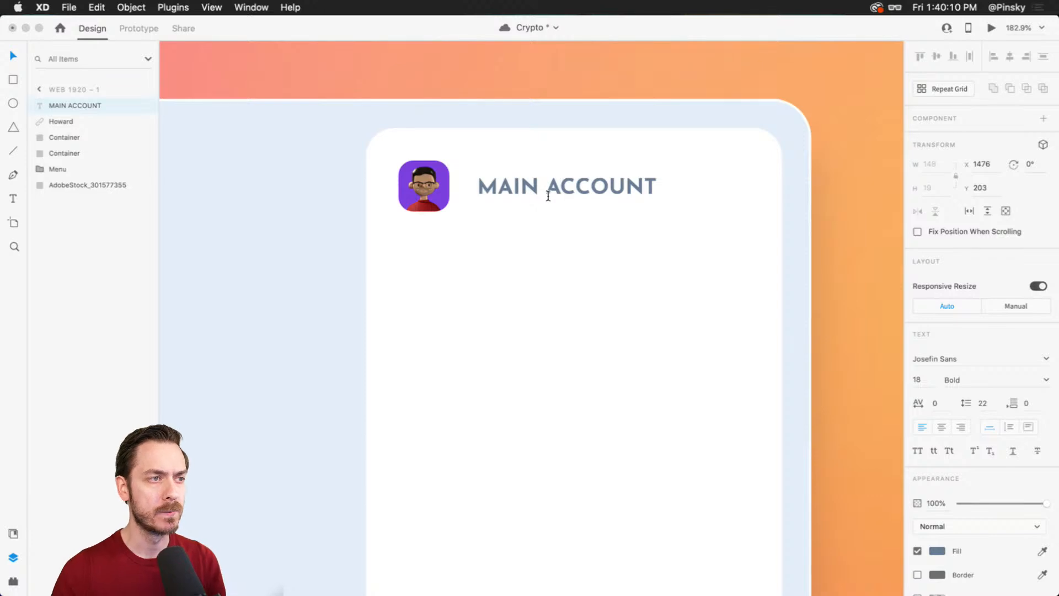
key(shift+Left)
shift+click(656, 193)
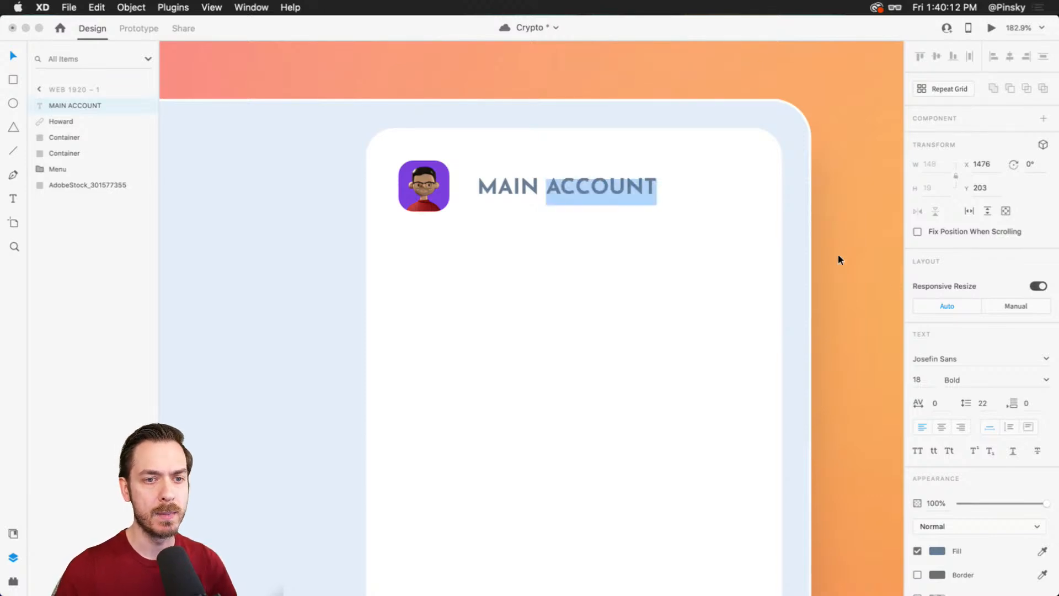
click(1032, 379)
click(965, 396)
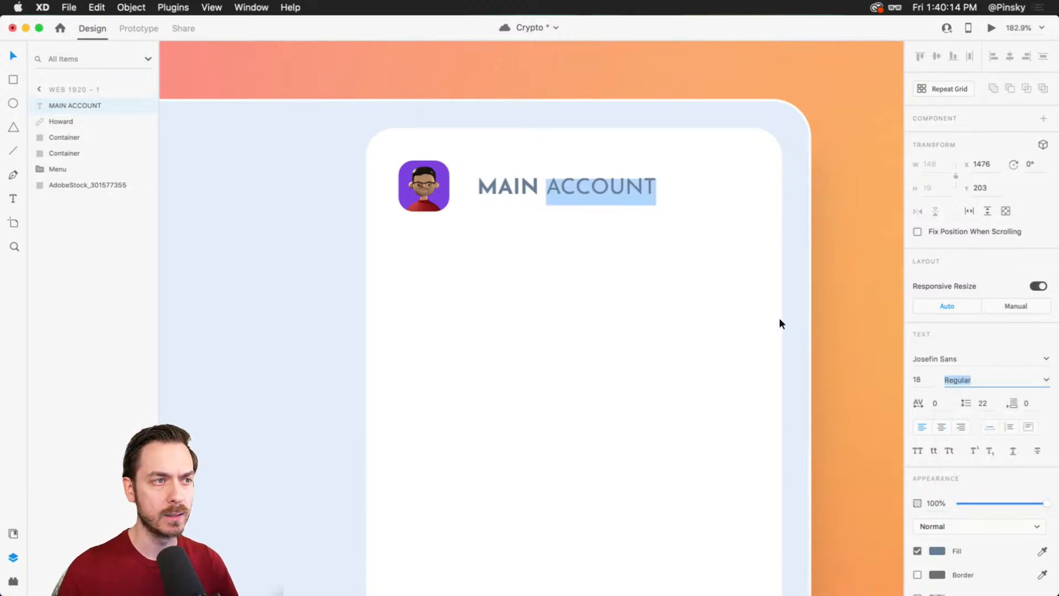
key(Escape)
drag(573, 184, 571, 182)
- Try the Light weight on the word ACCOUNT in the heading
double_click(571, 182)
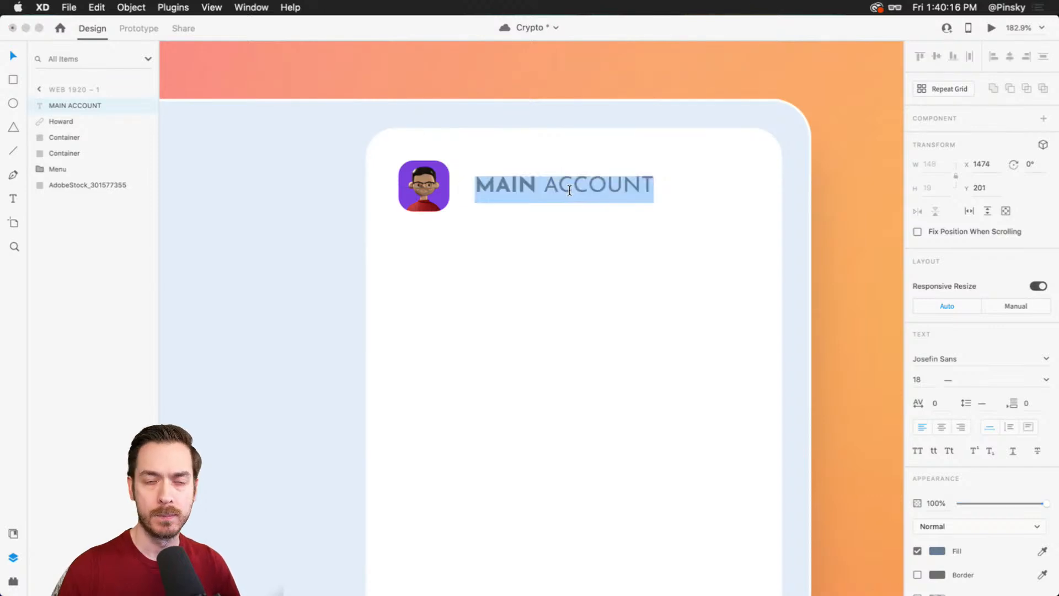
click(571, 183)
click(547, 190)
shift+click(690, 201)
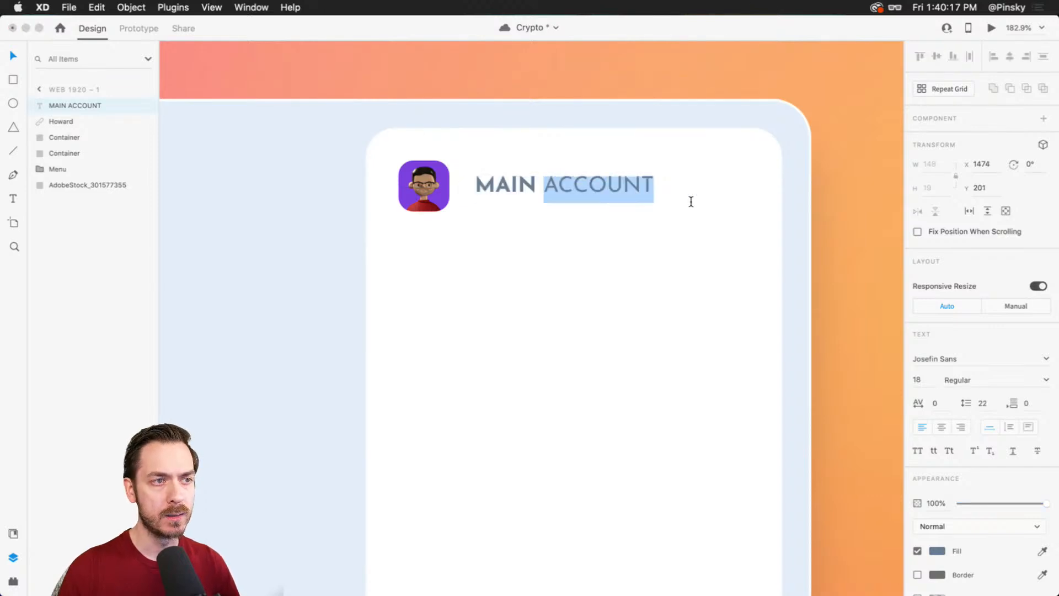
click(1047, 379)
click(956, 442)
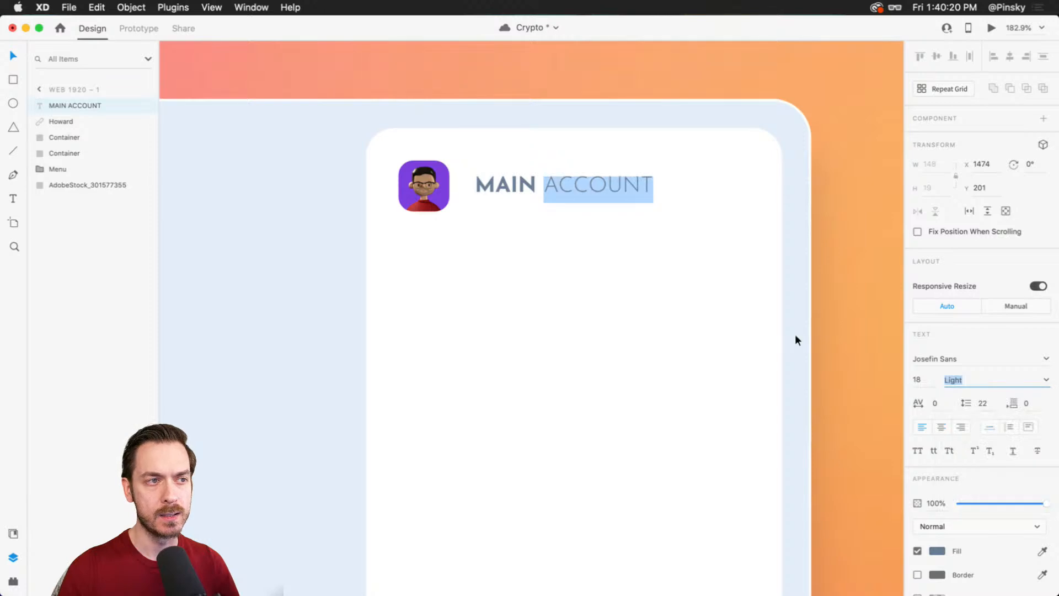
key(Escape)
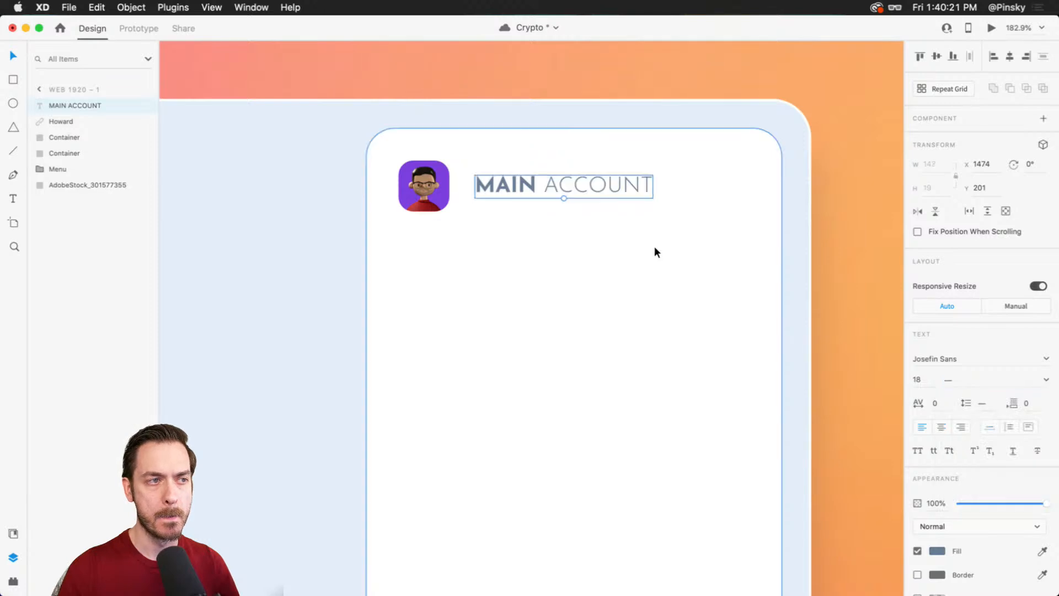
- Switch the word ACCOUNT back to Regular weight, leaving MAIN in bold
double_click(596, 184)
click(545, 187)
shift+click(716, 193)
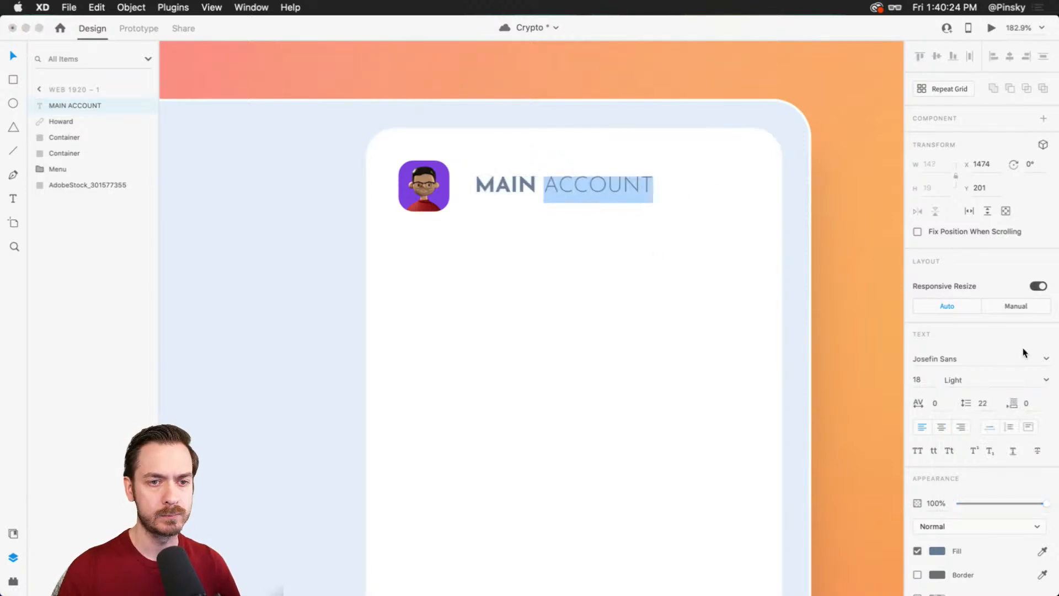
click(1048, 380)
click(975, 395)
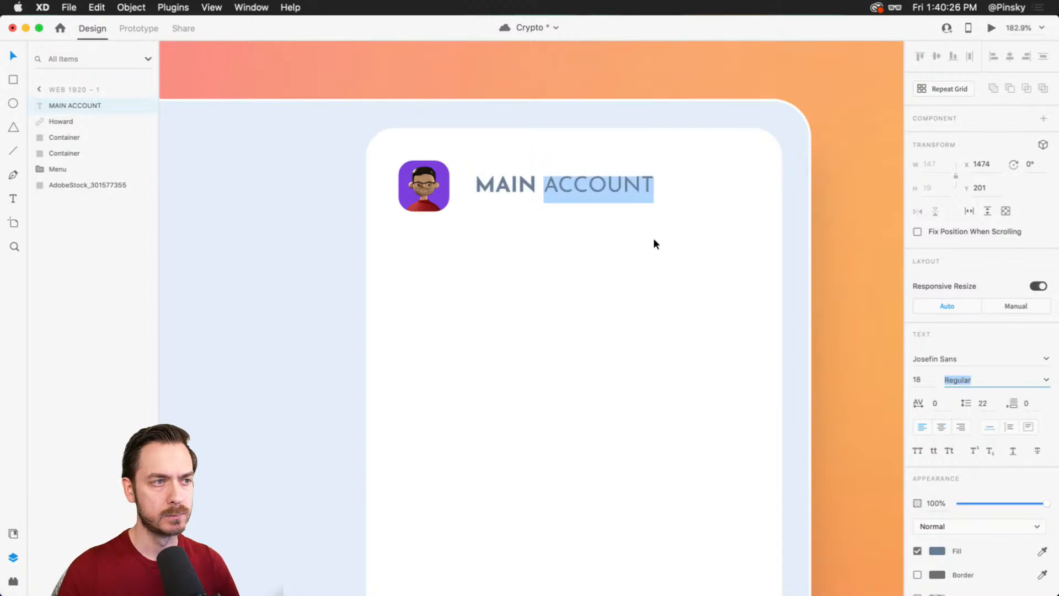
click(544, 186)
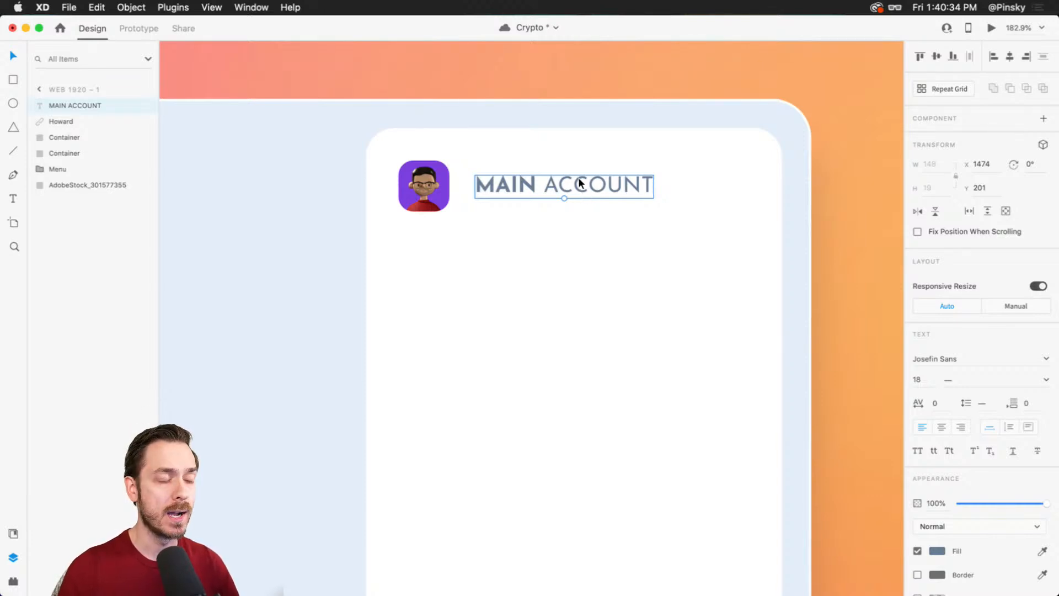
- Move the MAIN ACCOUNT heading closer to the avatar at X 1469, set its size to 20, and check the preview
drag(578, 177, 572, 174)
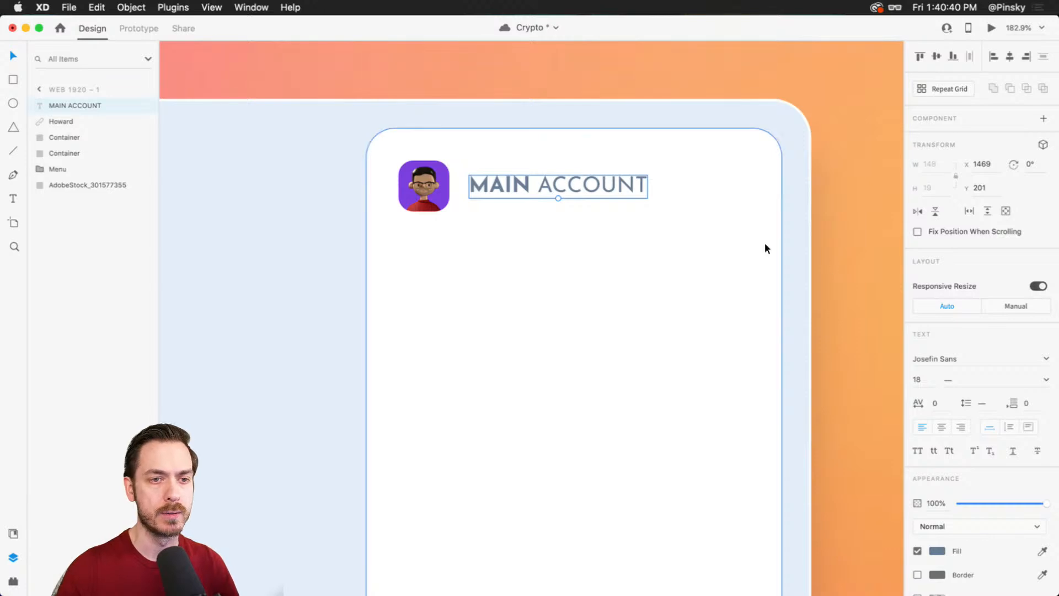
click(920, 378)
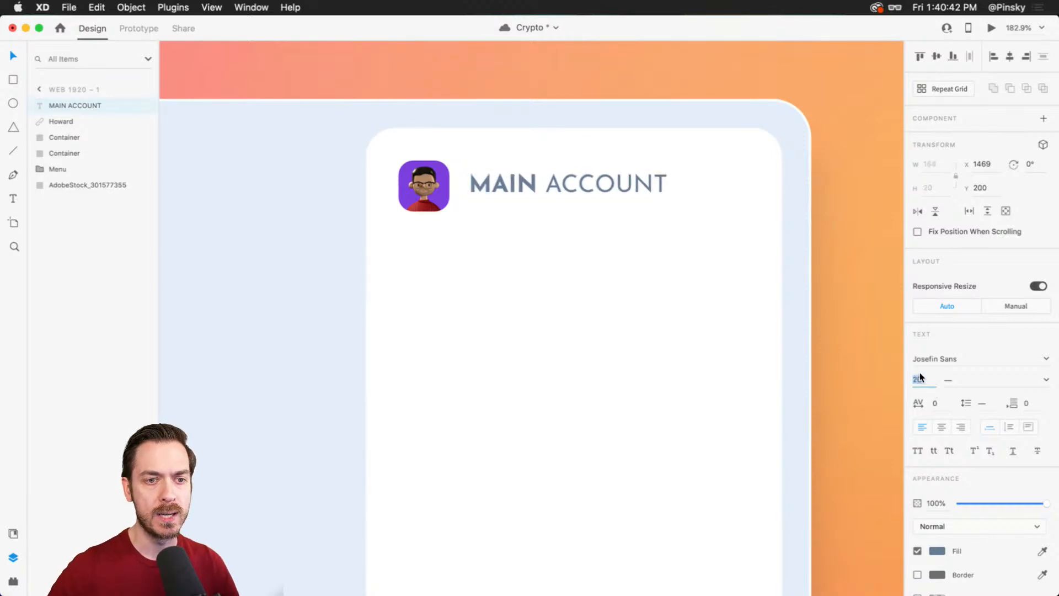
key(super+Return)
key(super+w)
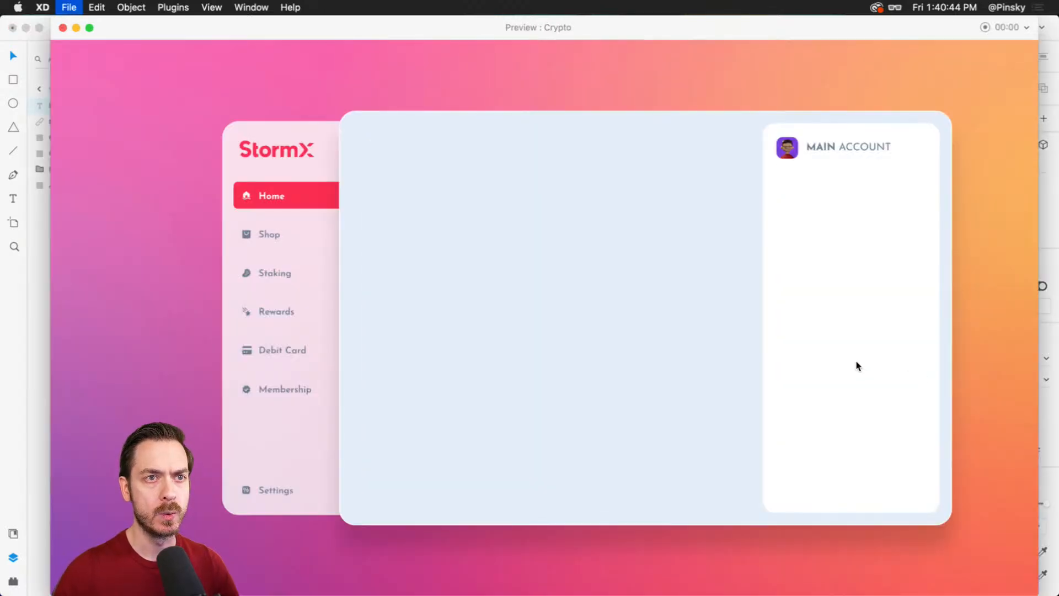
- Show the grid and draw a 16 by 8 downward chevron to the right of the heading with the Pen tool
scroll(601, 171, up, 3)
key(super+z)
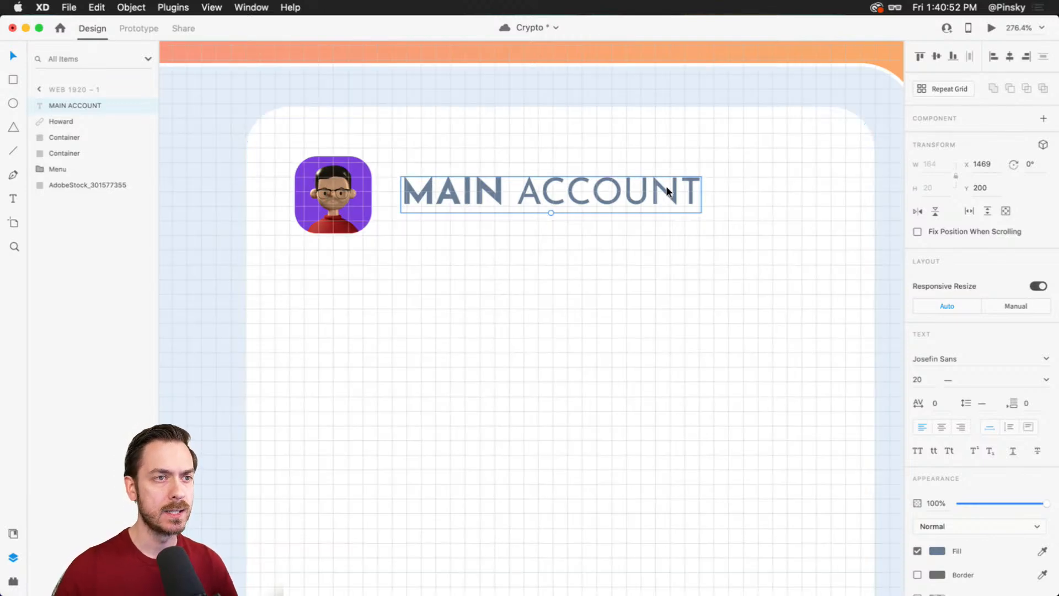
scroll(809, 197, up, 3)
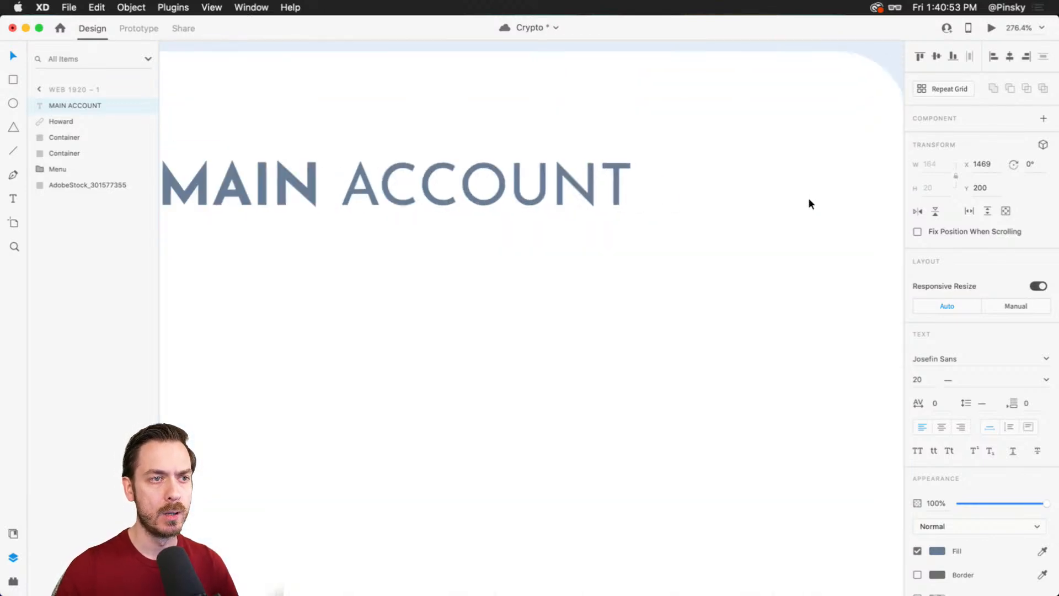
key(p)
click(675, 161)
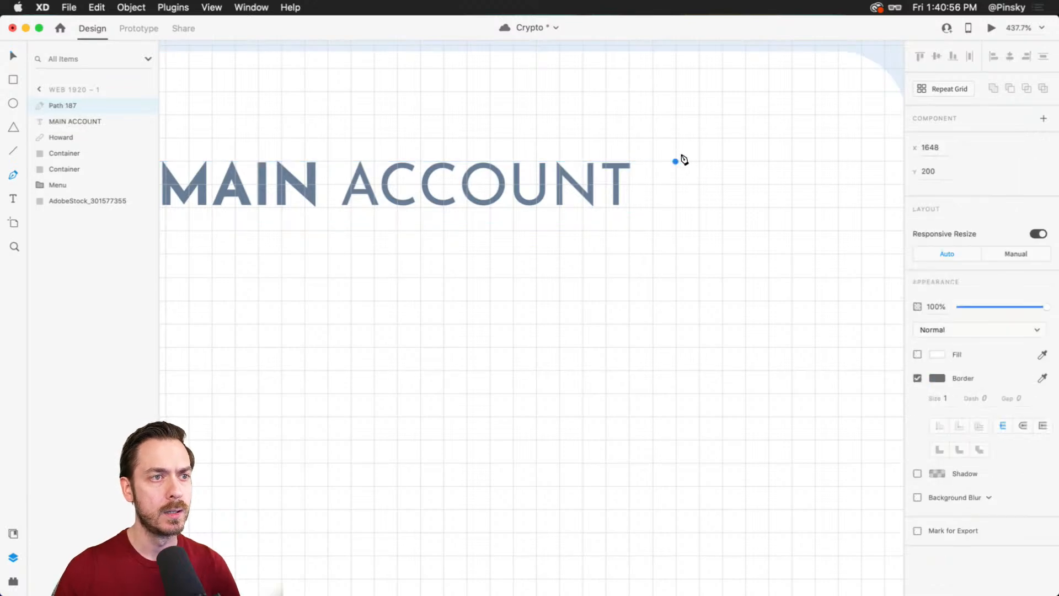
click(698, 183)
click(722, 161)
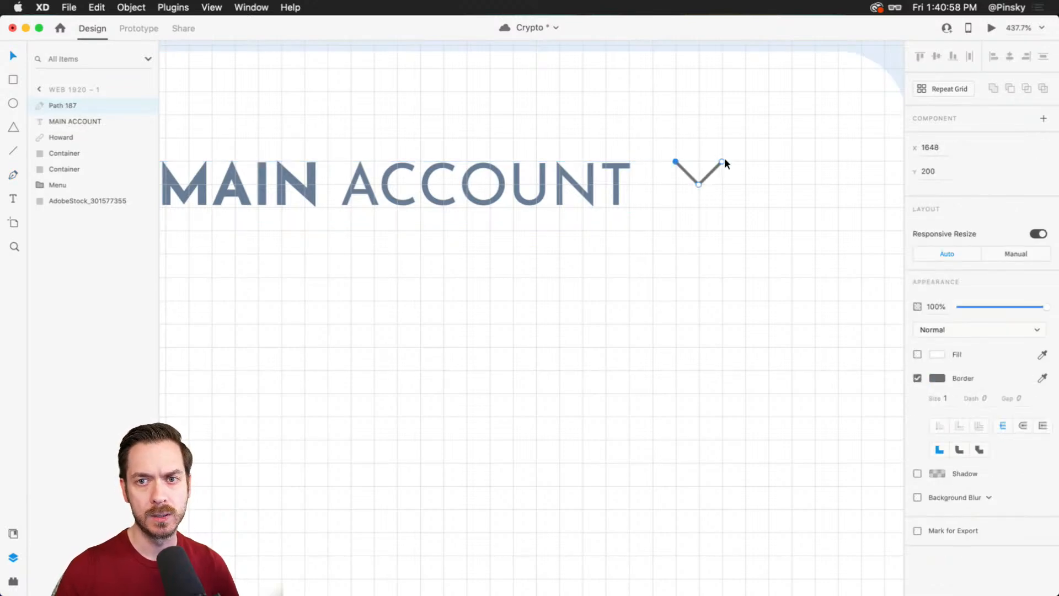
key(Escape)
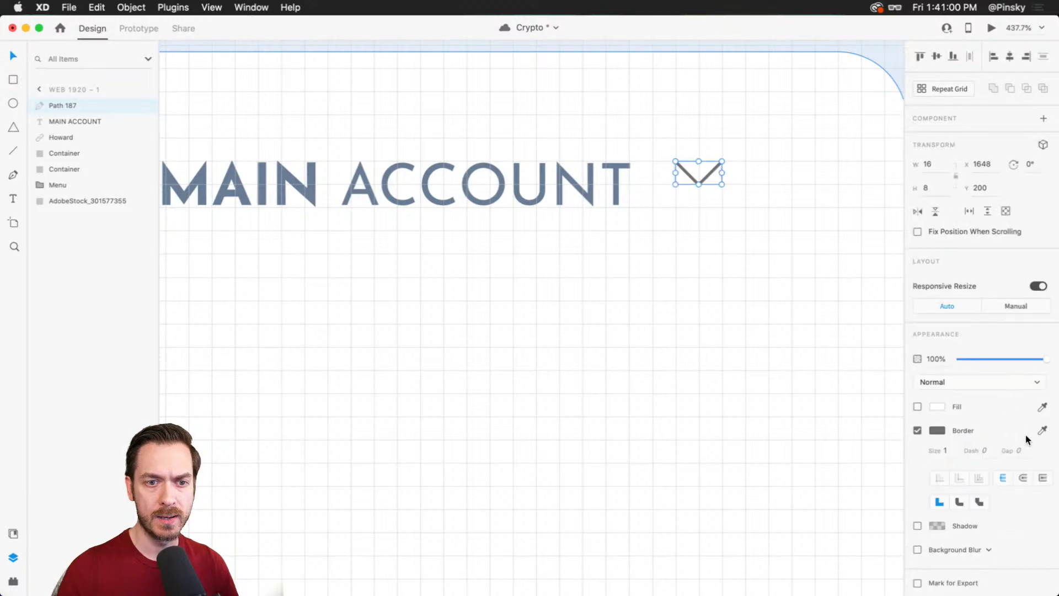
- Give the chevron's border round caps and round joins
click(1023, 478)
click(958, 501)
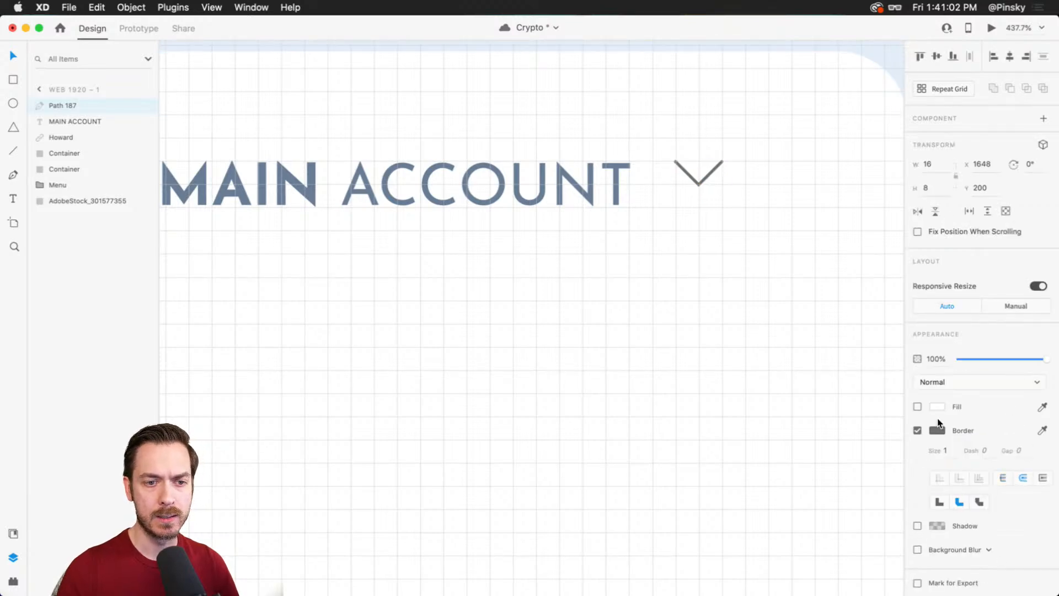
- Match the chevron's border colour to the MAIN ACCOUNT text by sampling it, and set the border size to 3
click(937, 430)
click(937, 430)
click(1042, 430)
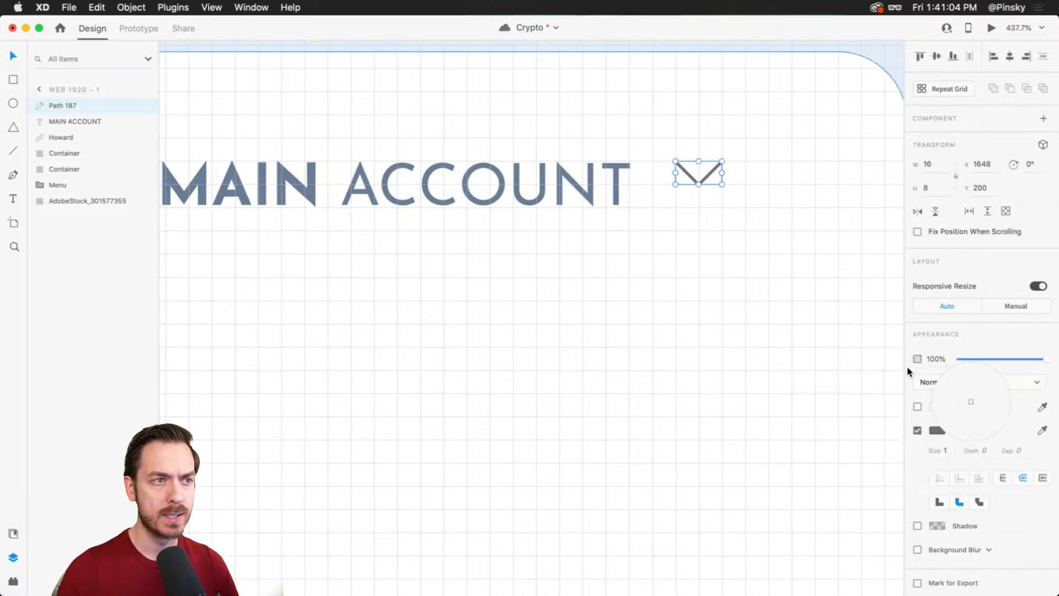
click(620, 171)
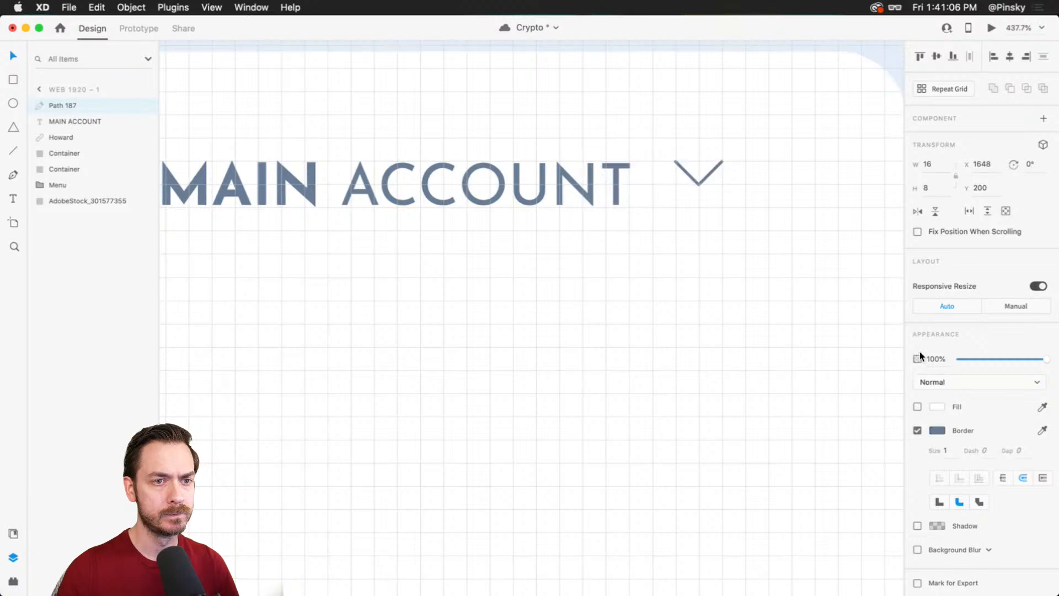
click(951, 459)
key(Up)
key(Up)
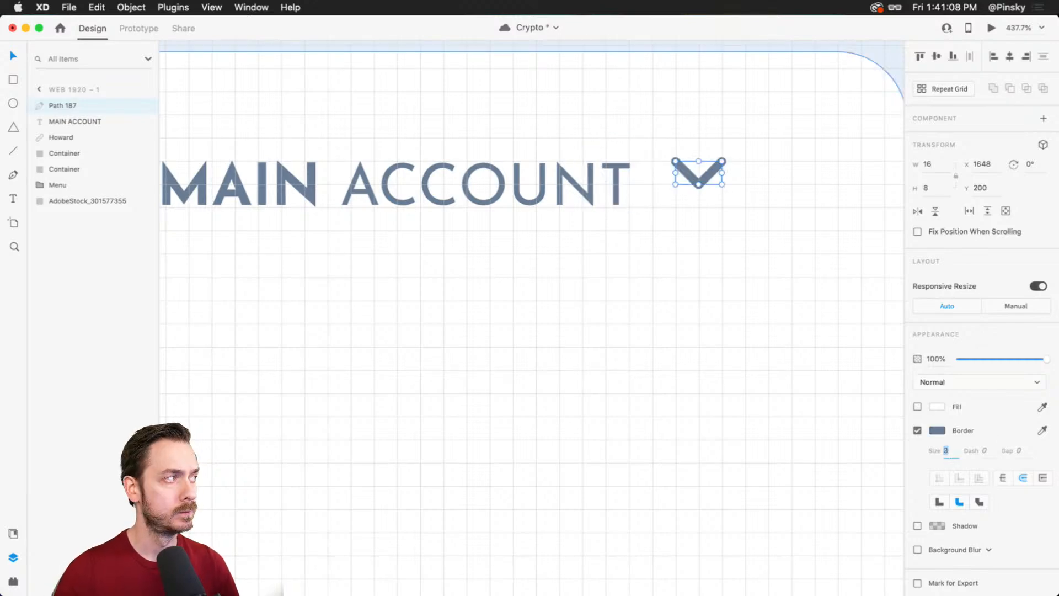
click(686, 184)
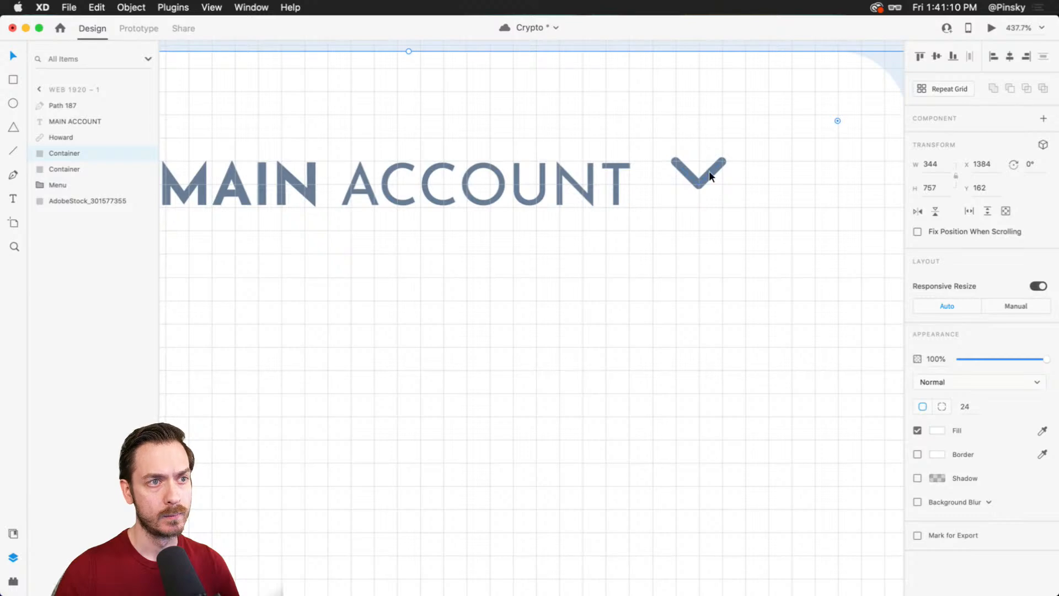
- Hide the grid and move the chevron slightly away from the MAIN ACCOUNT text to X 1654, Y 203
click(709, 172)
key(super+apostrophe)
drag(702, 171, 716, 179)
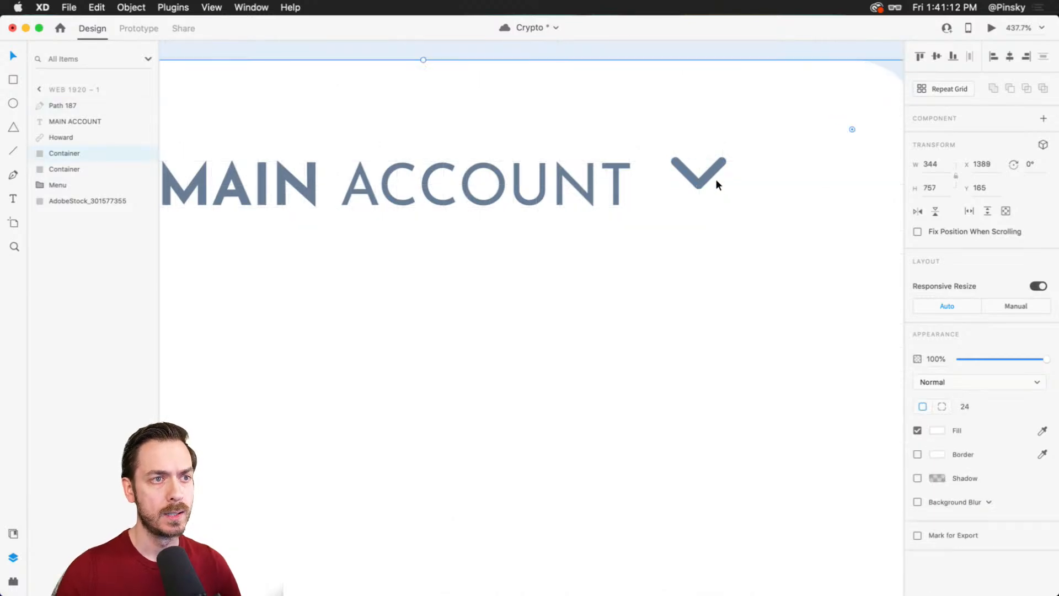
click(717, 180)
- Scale the chevron about its centre to 12 by 6, checking its size in the preview
key(super+Return)
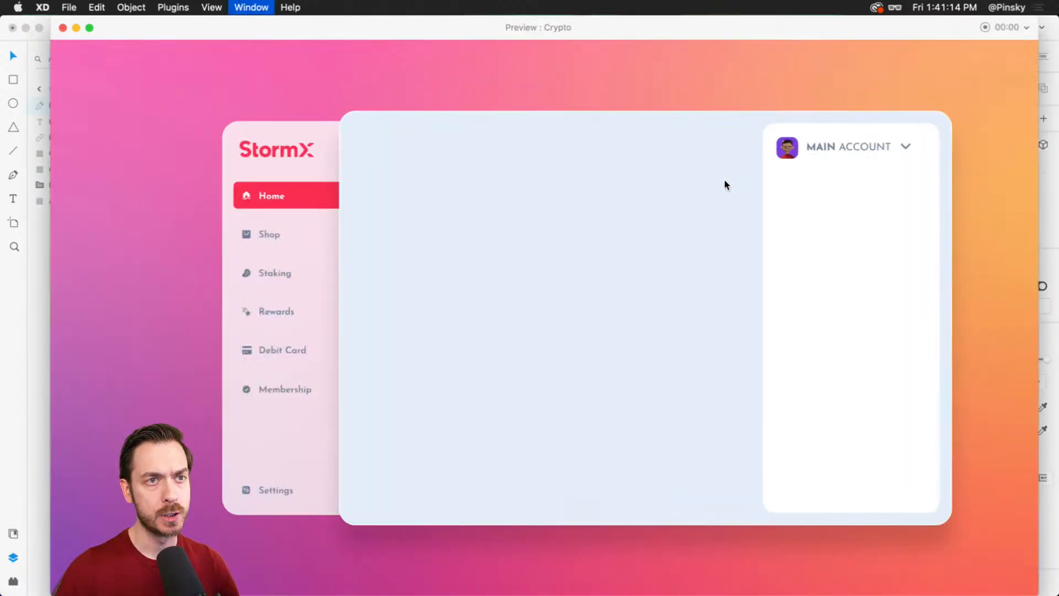
key(super+w)
key(alt)
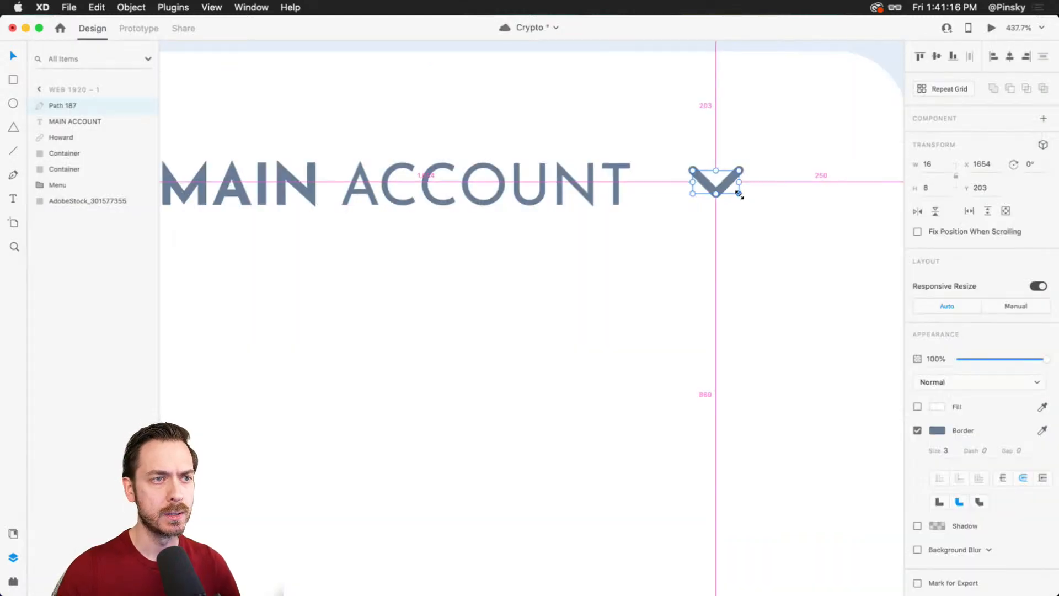
key(super+Return)
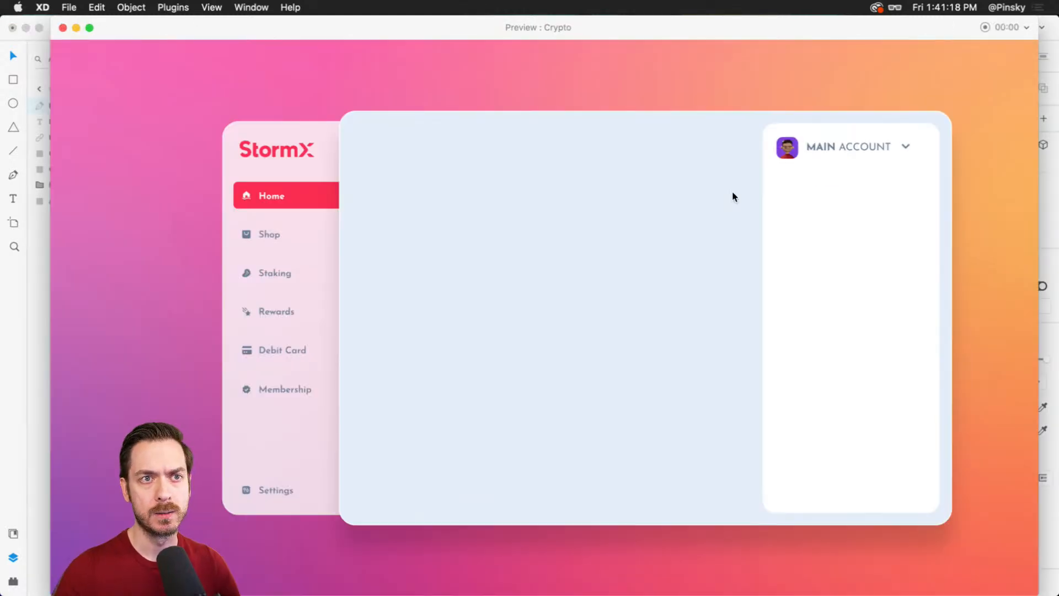
key(super+w)
- Move the chevron horizontally toward the right edge of the white card, to X 1689
scroll(717, 182, down, 5)
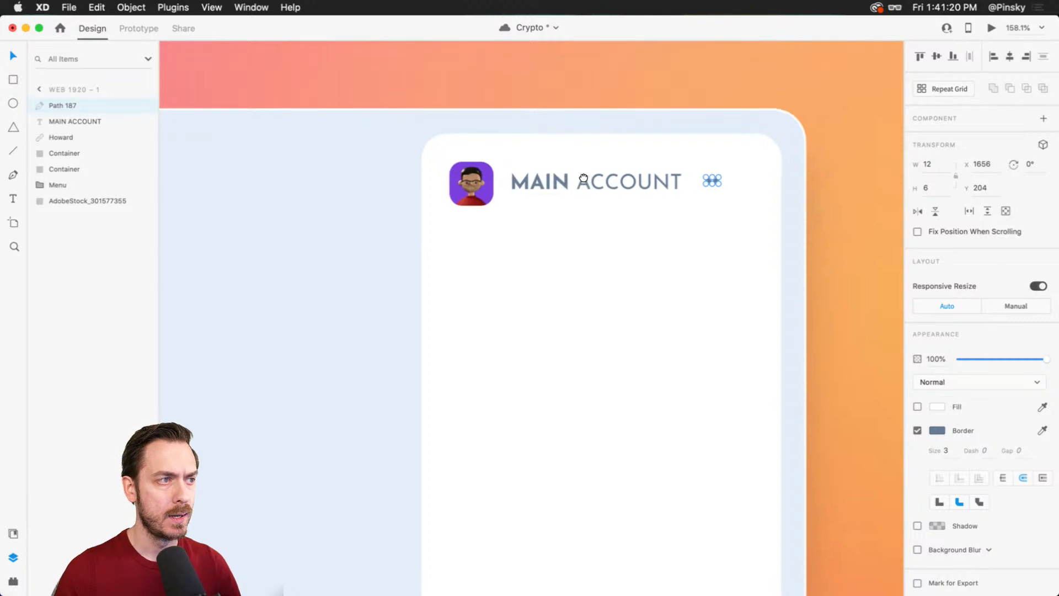
drag(583, 178, 579, 173)
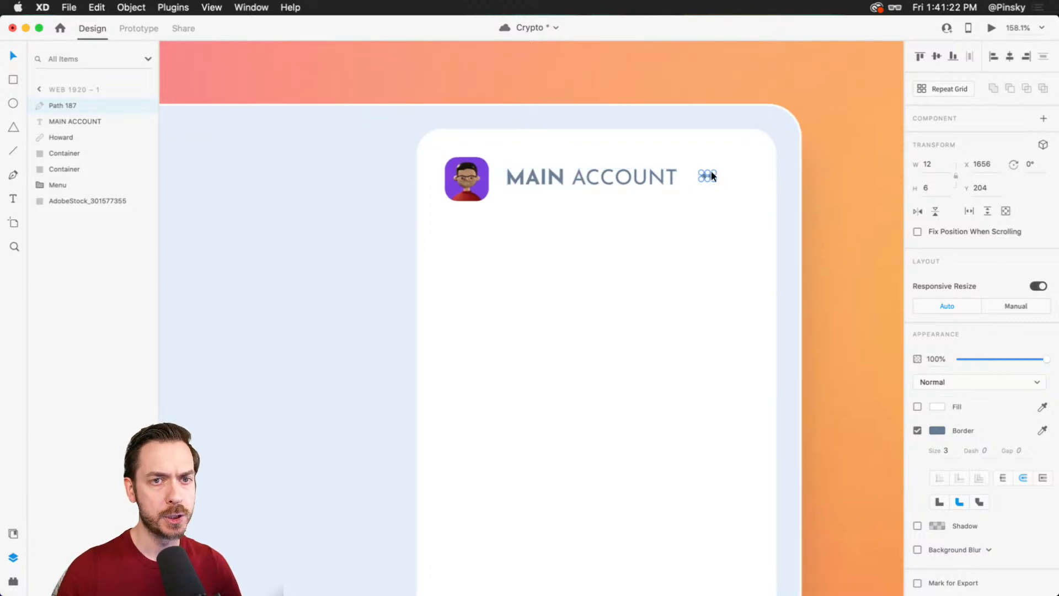
scroll(711, 171, up, 5)
drag(730, 155, 808, 150)
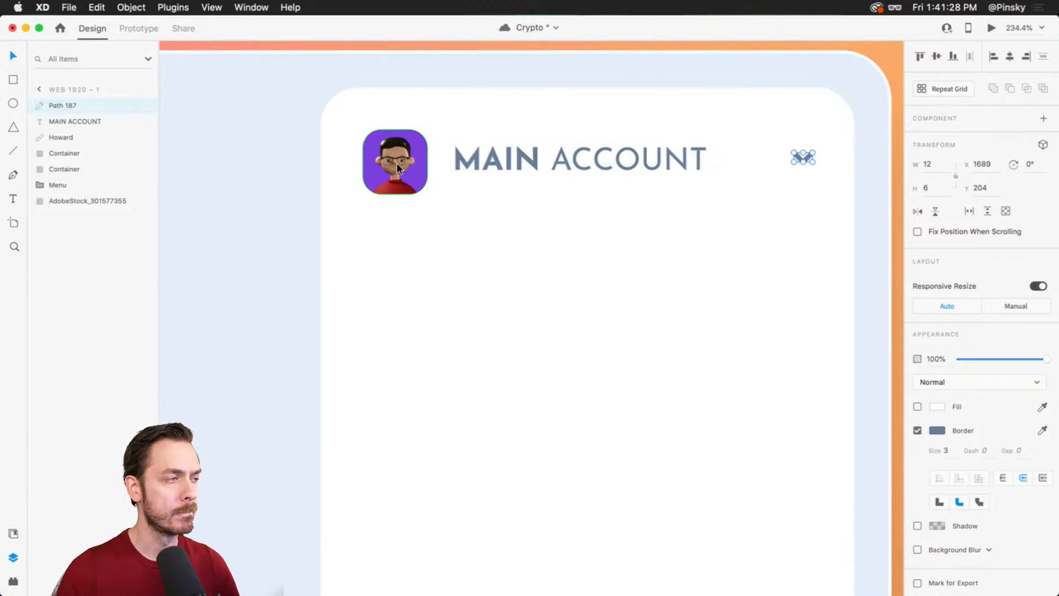
- Position the avatar at X 1416, Y 194, 32 from the card's edges, and shift the MAIN ACCOUNT text to line up with it
click(396, 163)
drag(396, 164, 404, 169)
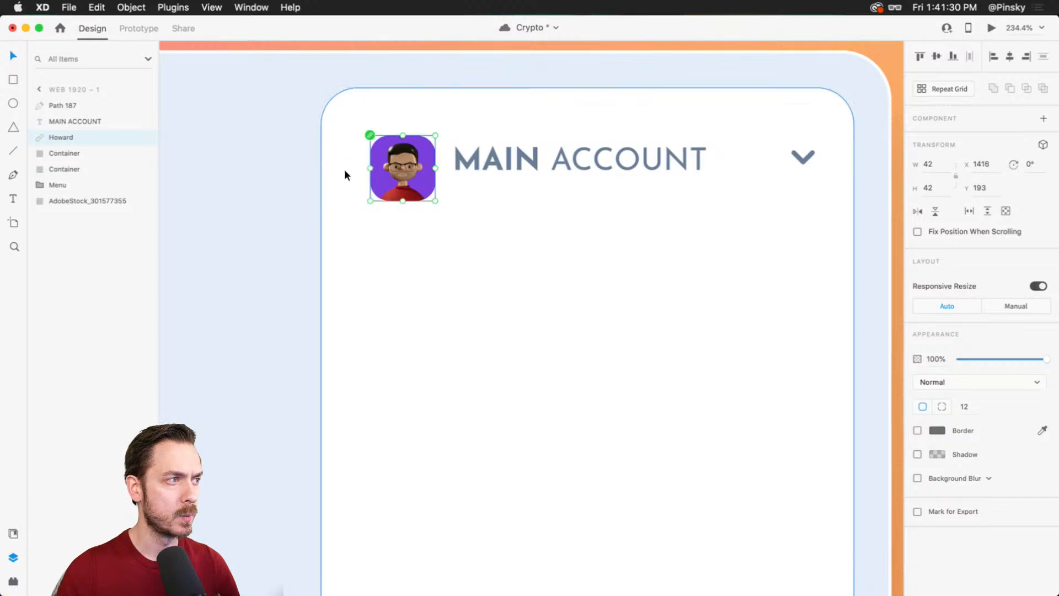
click(328, 169)
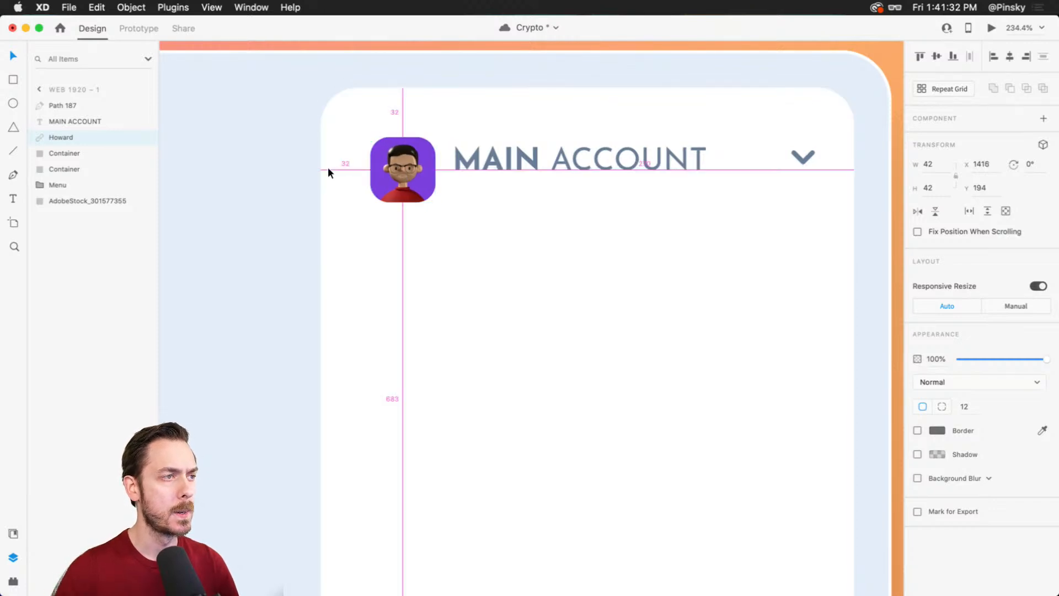
drag(524, 156, 530, 162)
- Move the chevron to X 1684, Y 212, in line with the avatar's centre, and preview the header
drag(805, 161, 805, 167)
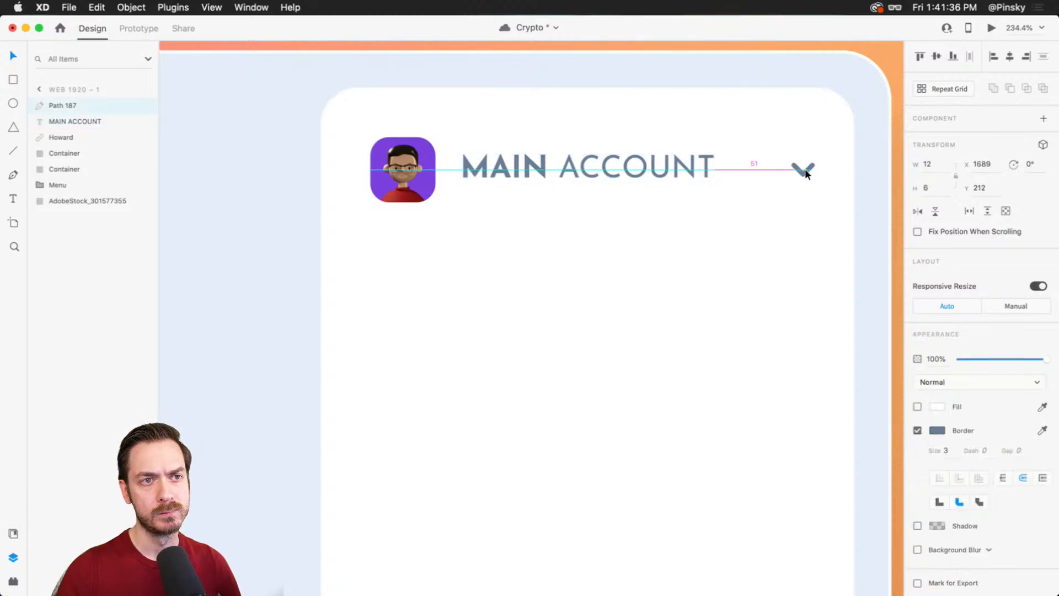
key(Left)
key(Left)
key(Left)
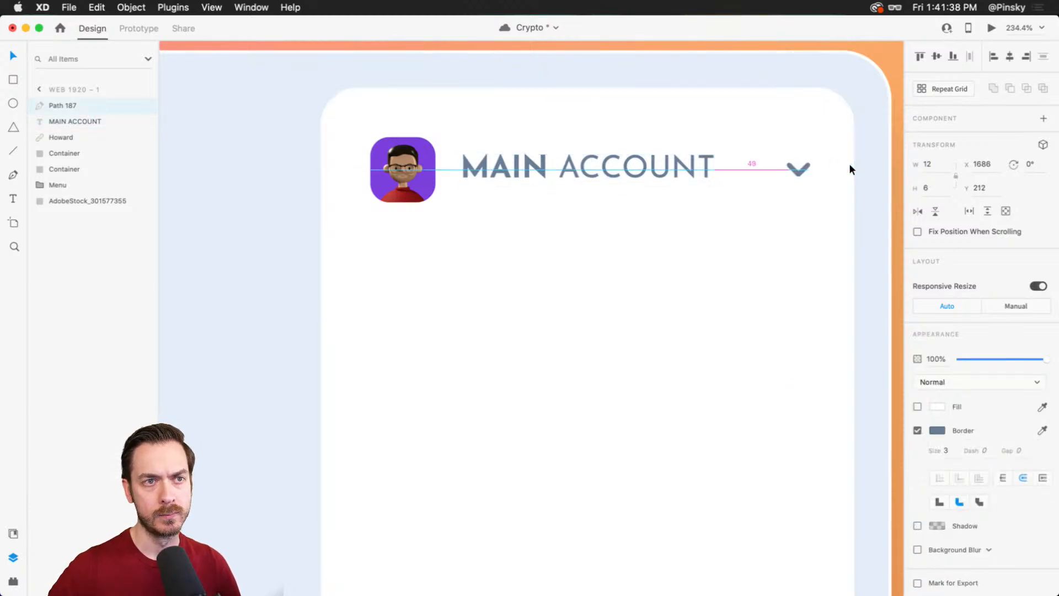
key(Left)
key(Left)
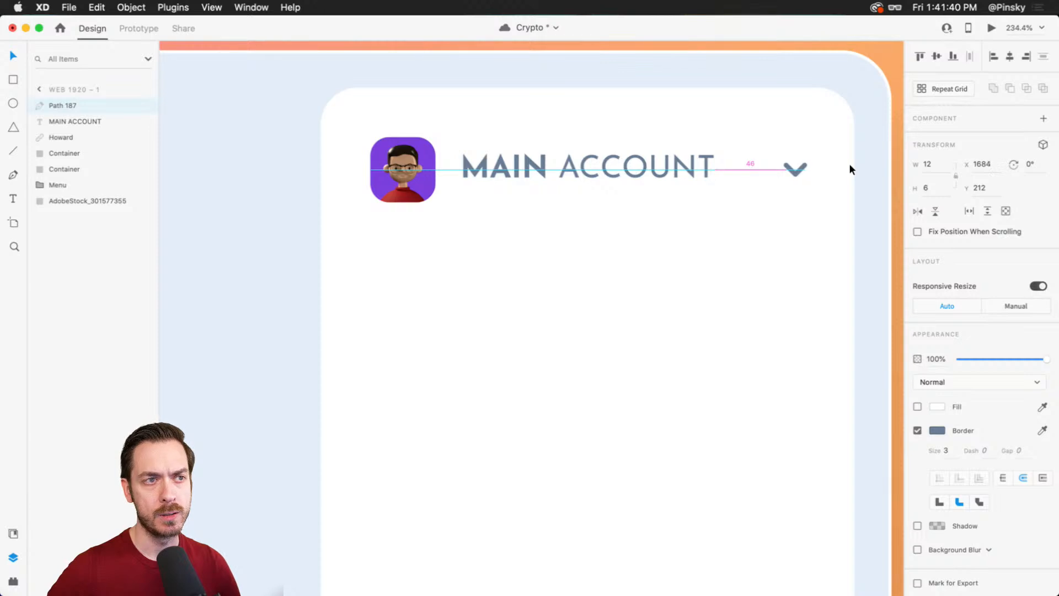
key(super+Return)
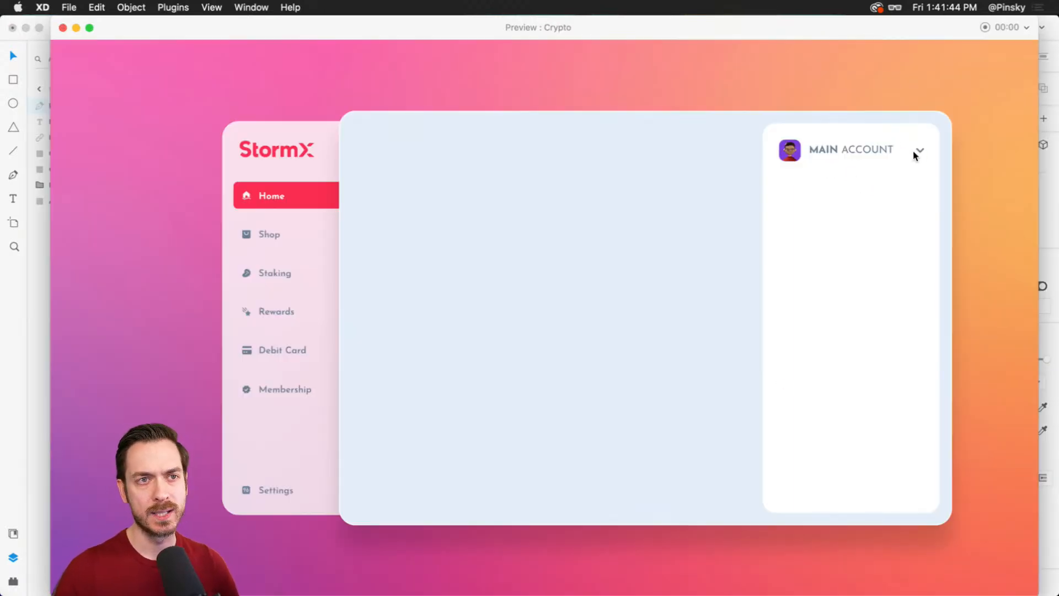
key(super+w)
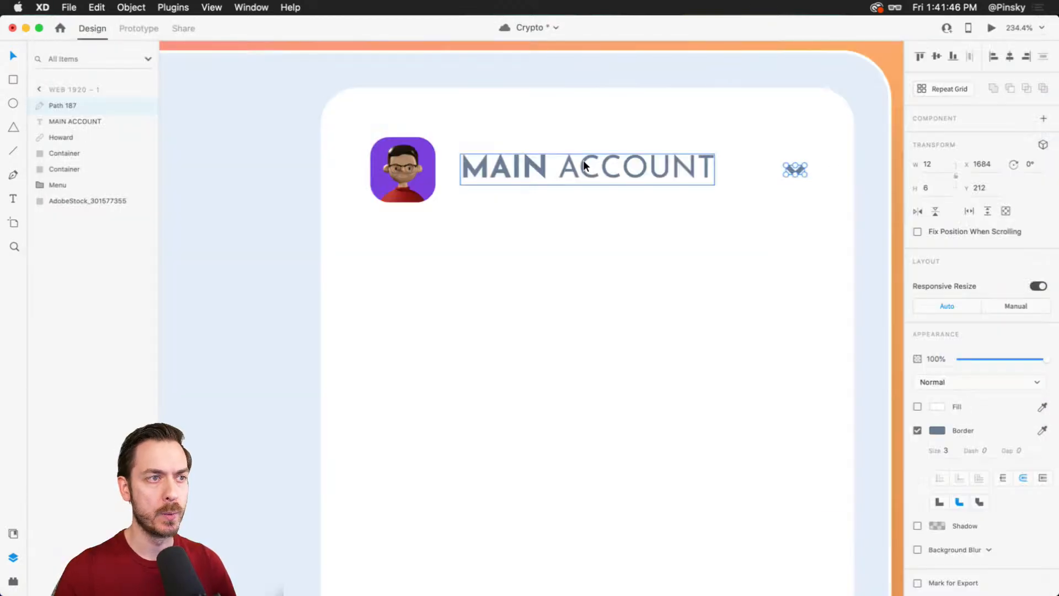
- Move the avatar and MAIN ACCOUNT text together to 16 from the chevron, and narrow the white card from its left edge to width 304
click(545, 171)
drag(545, 171, 594, 168)
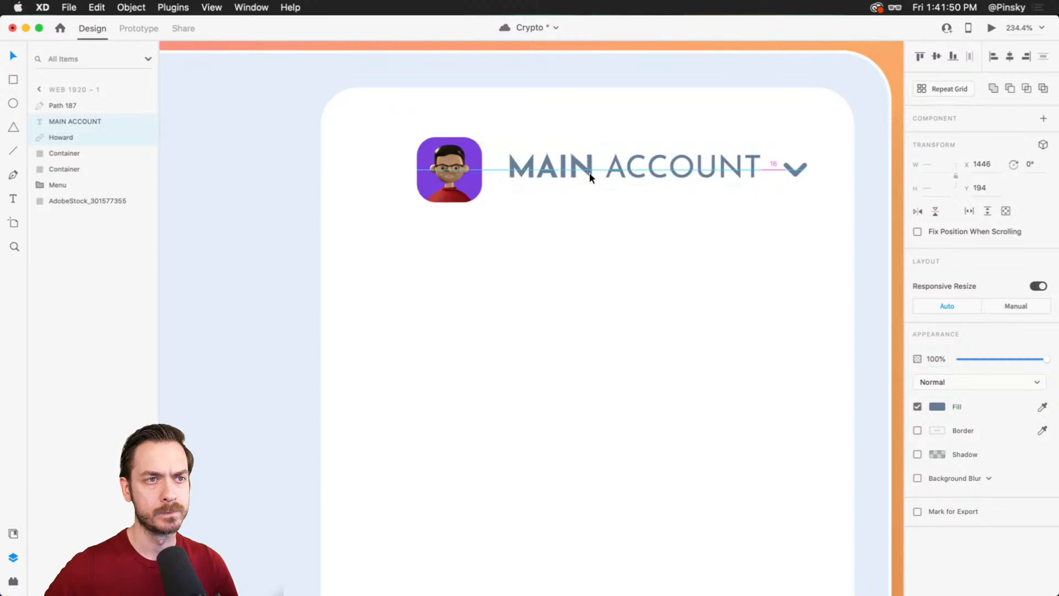
click(505, 267)
scroll(307, 435, down, 10)
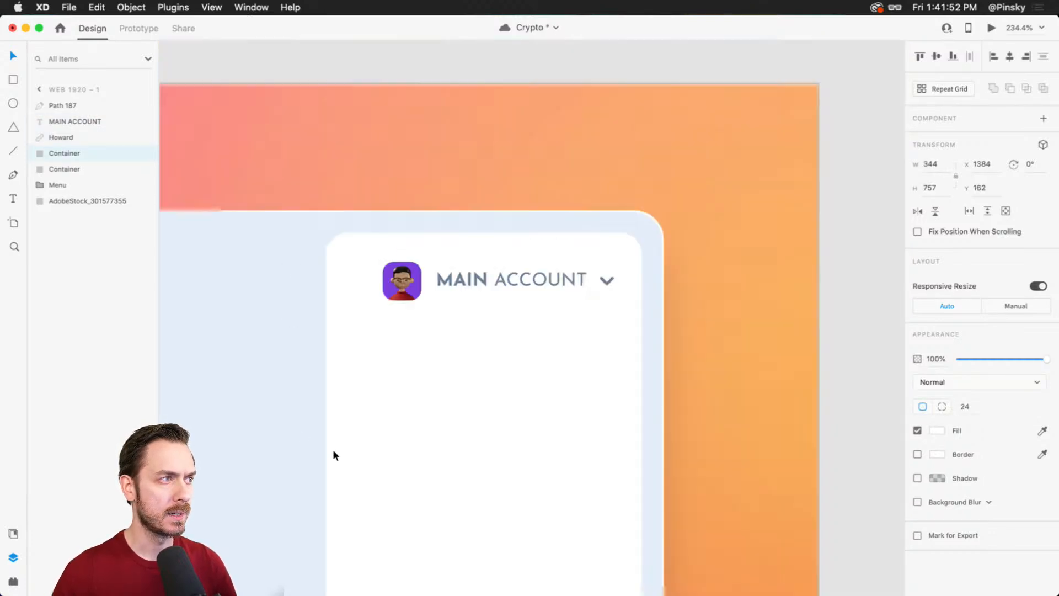
drag(350, 392, 376, 394)
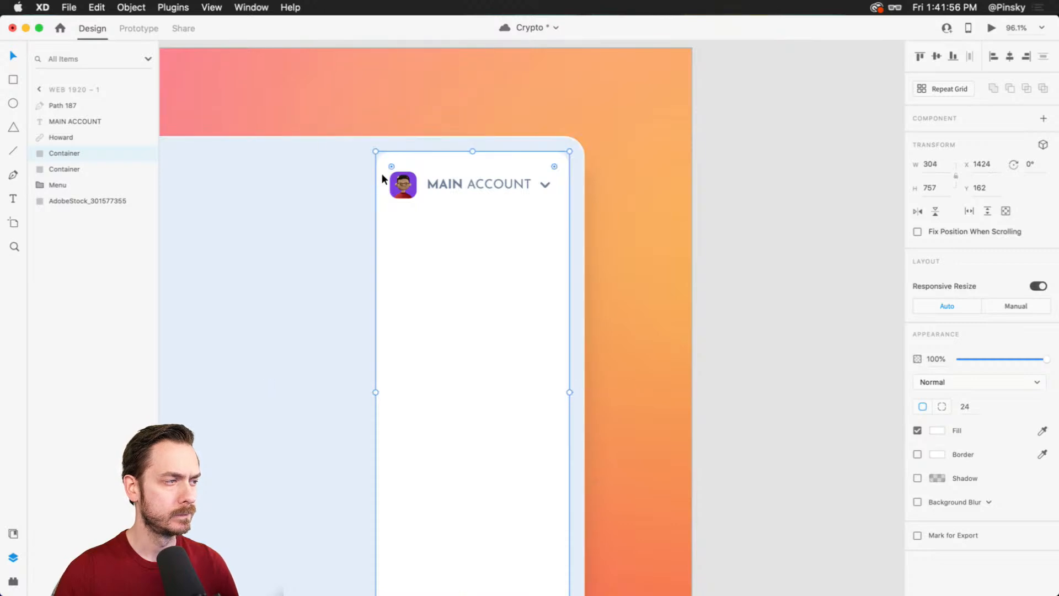
- Group the avatar, MAIN ACCOUNT text, chevron and white container, and name the group Wallet
scroll(382, 173, up, 5)
click(405, 188)
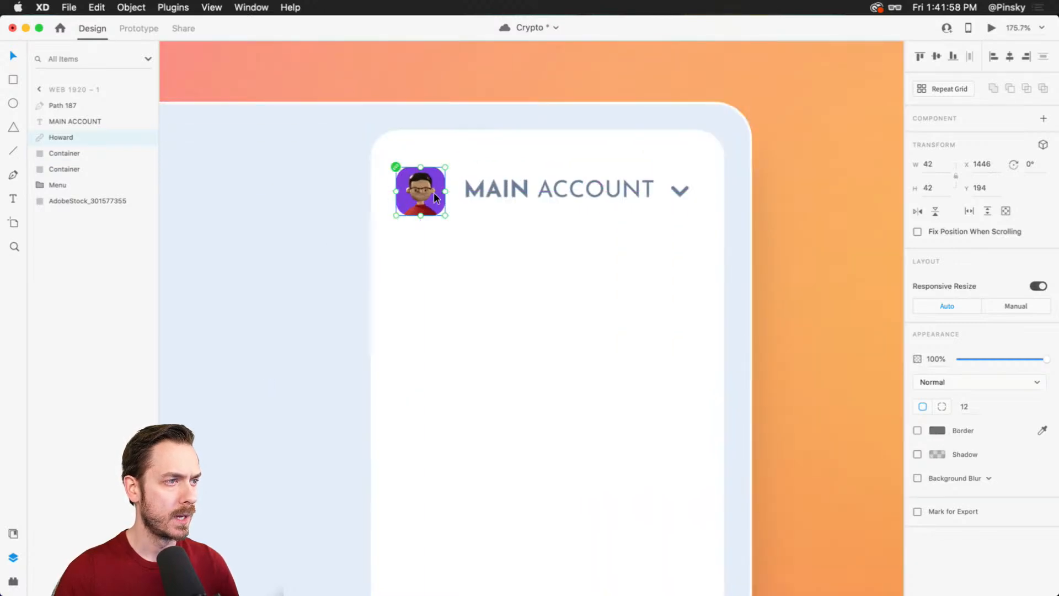
shift+click(486, 190)
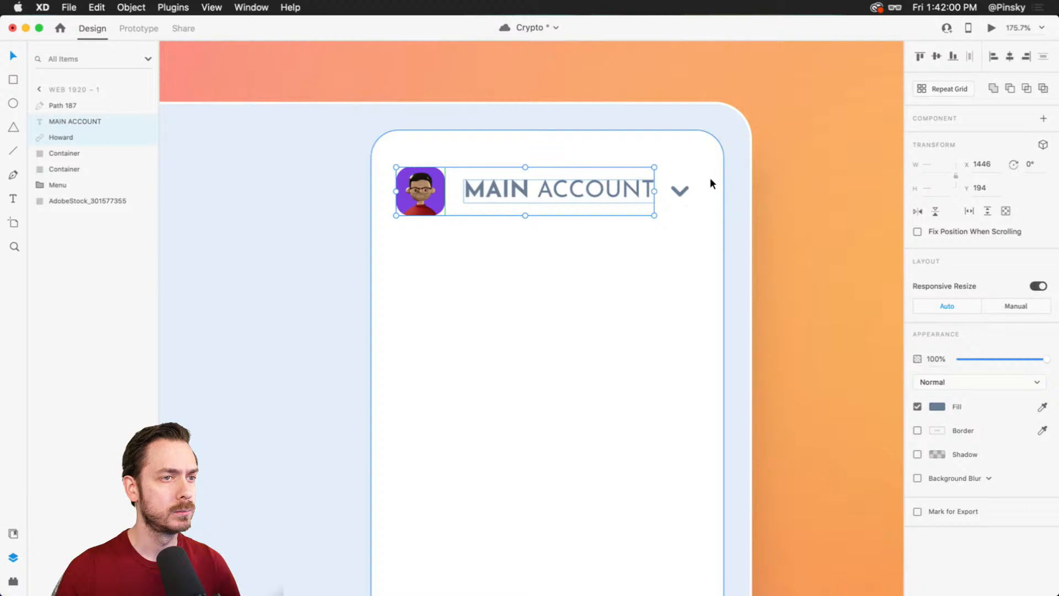
shift+click(678, 186)
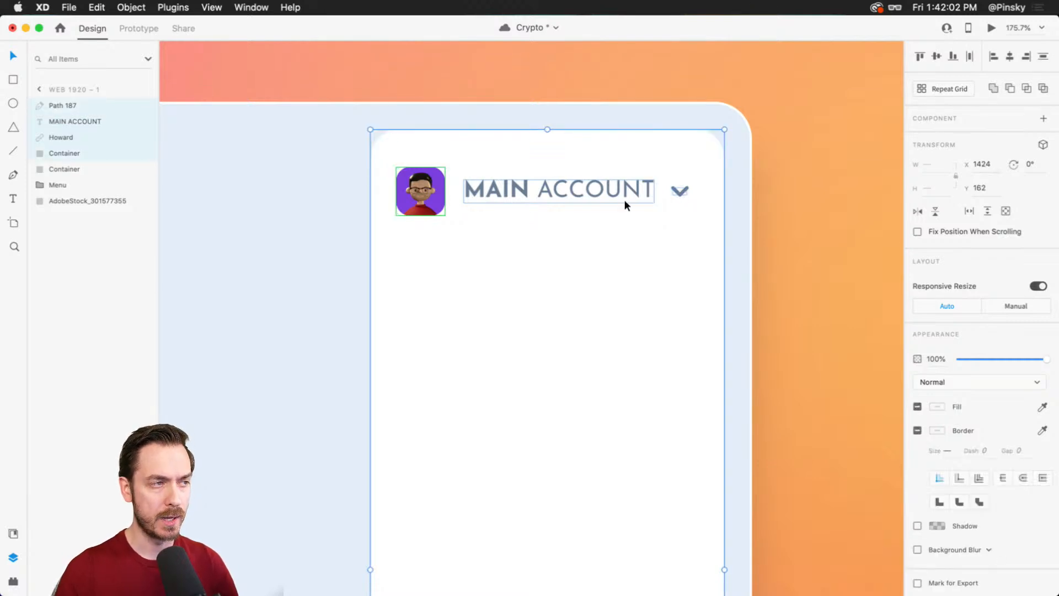
key(super+g)
double_click(64, 106)
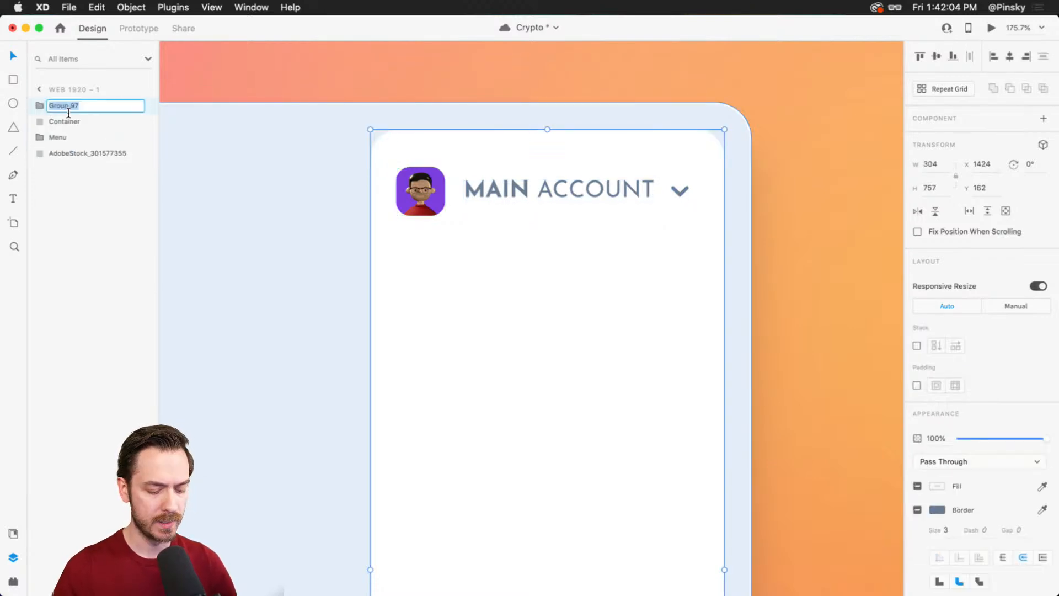
text(Wallet)
key(Return)
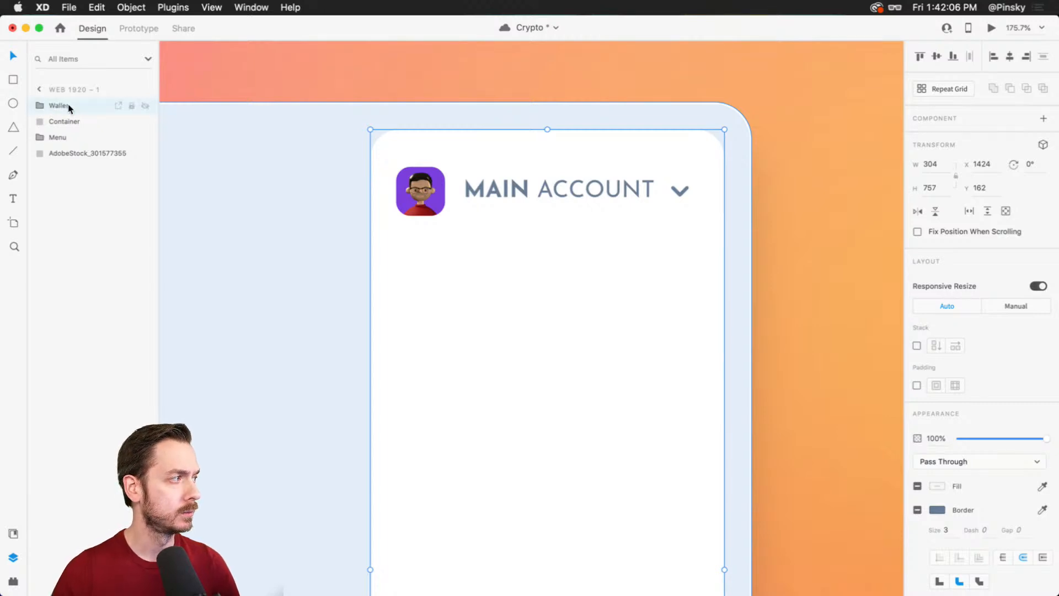
double_click(52, 105)
key(Return)
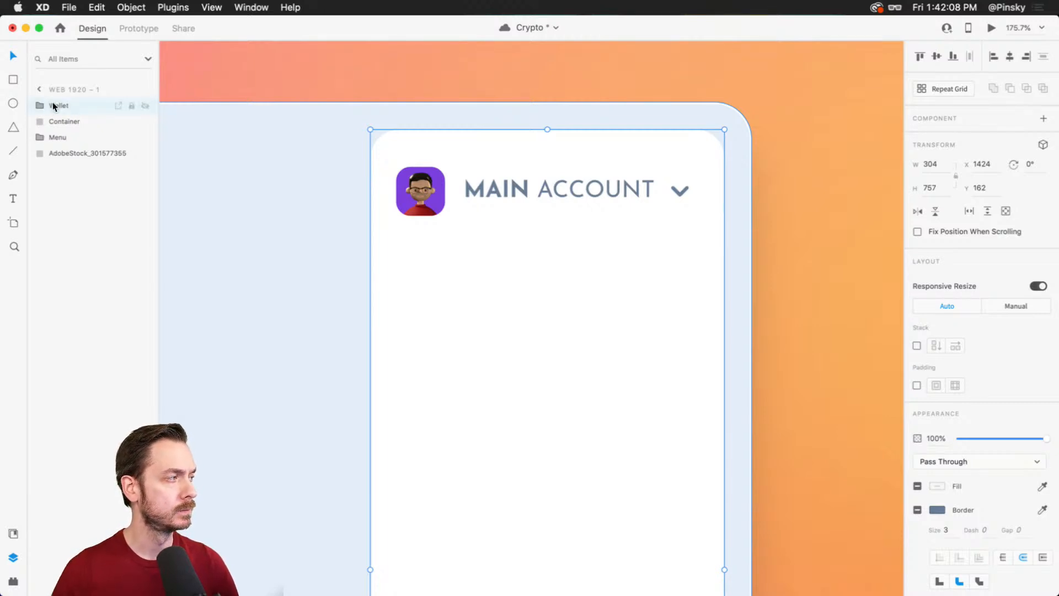
- Inside the Wallet group, group the chevron, MAIN ACCOUNT text and avatar, and name the new group Account
click(39, 105)
click(74, 122)
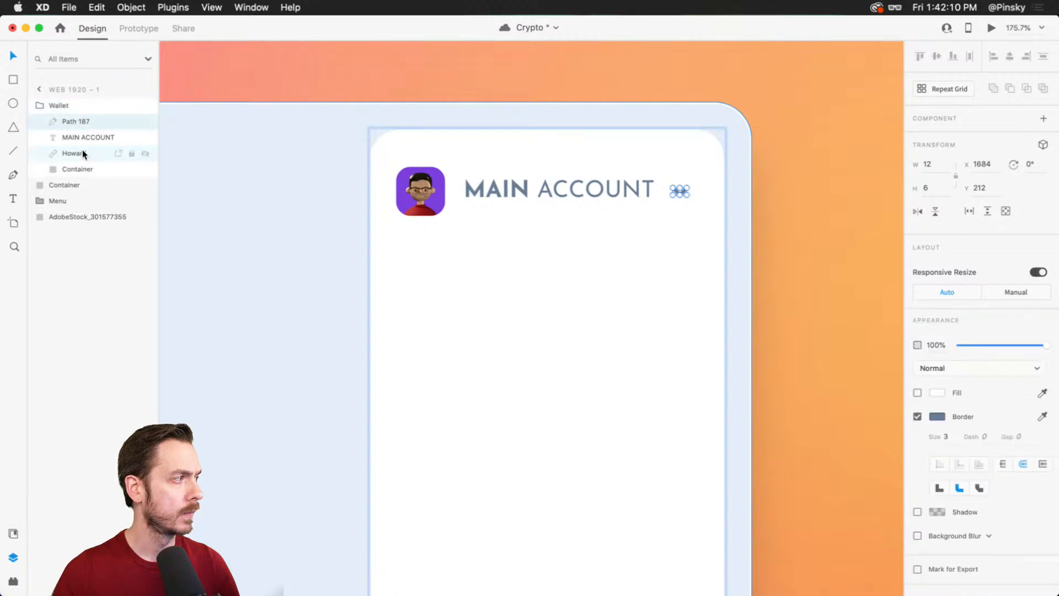
shift+click(88, 160)
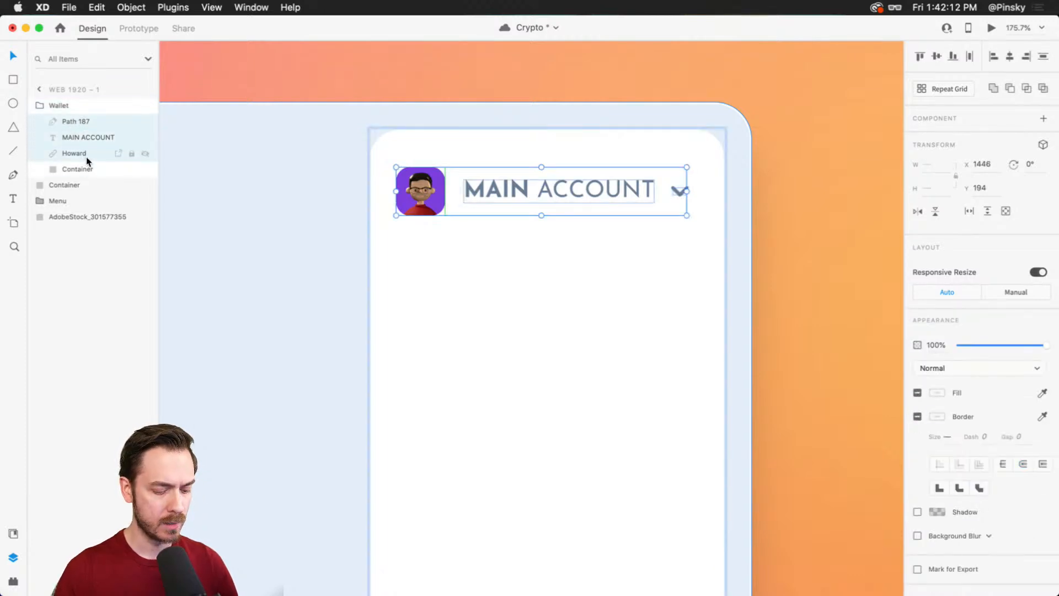
key(super+g)
double_click(73, 121)
text(Account)
key(Return)
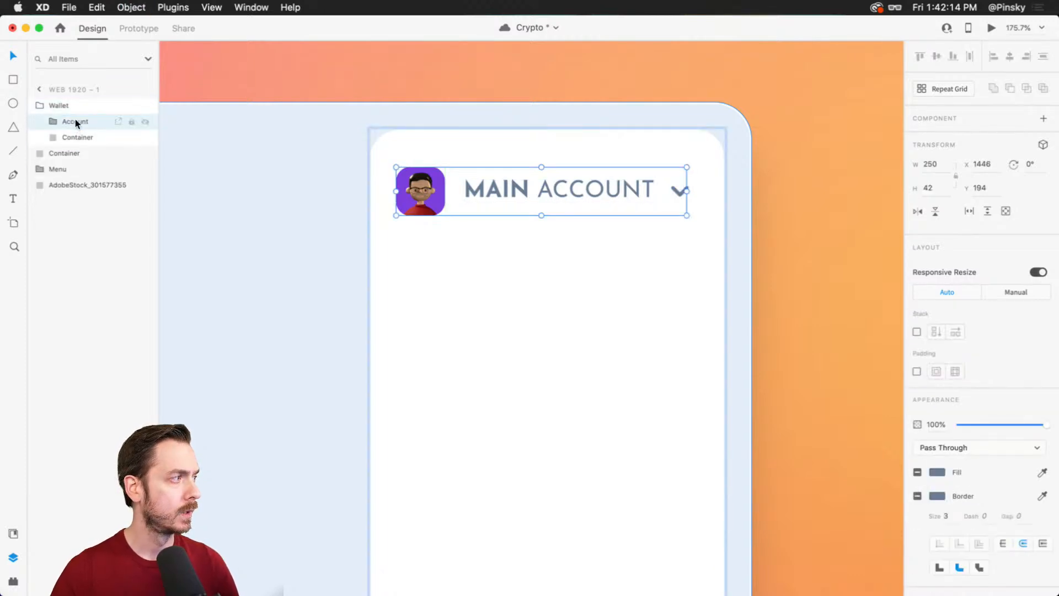
- Turn on padding for the Wallet group and set its left and bottom padding to 32
click(92, 105)
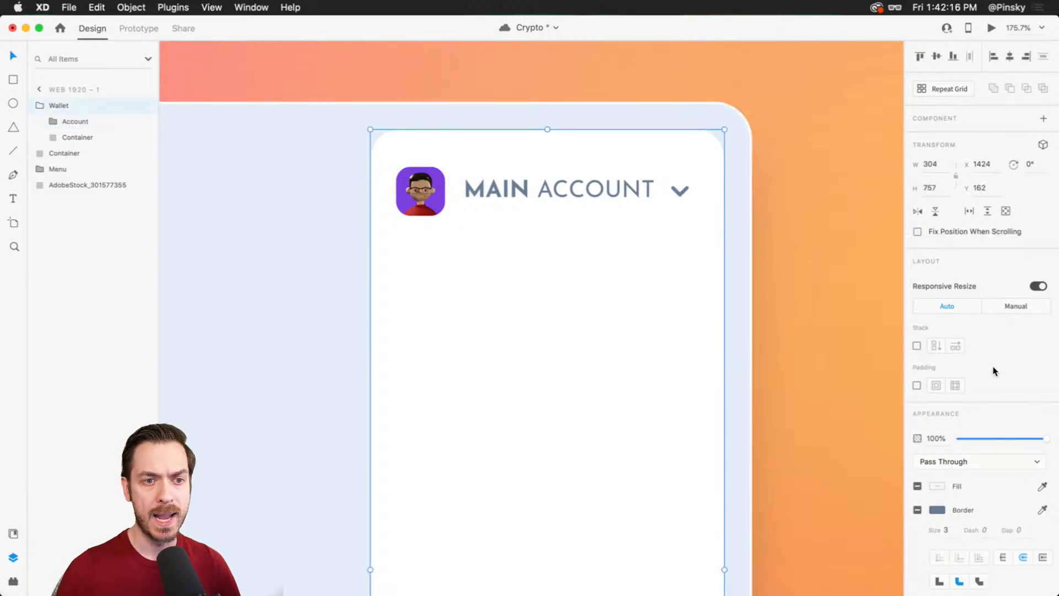
click(916, 385)
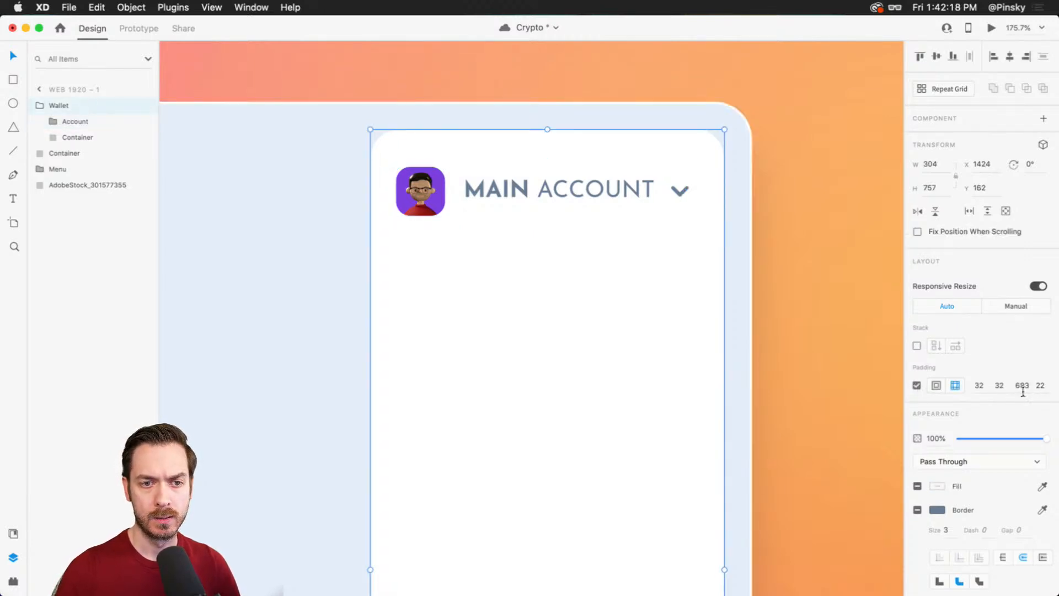
click(1043, 390)
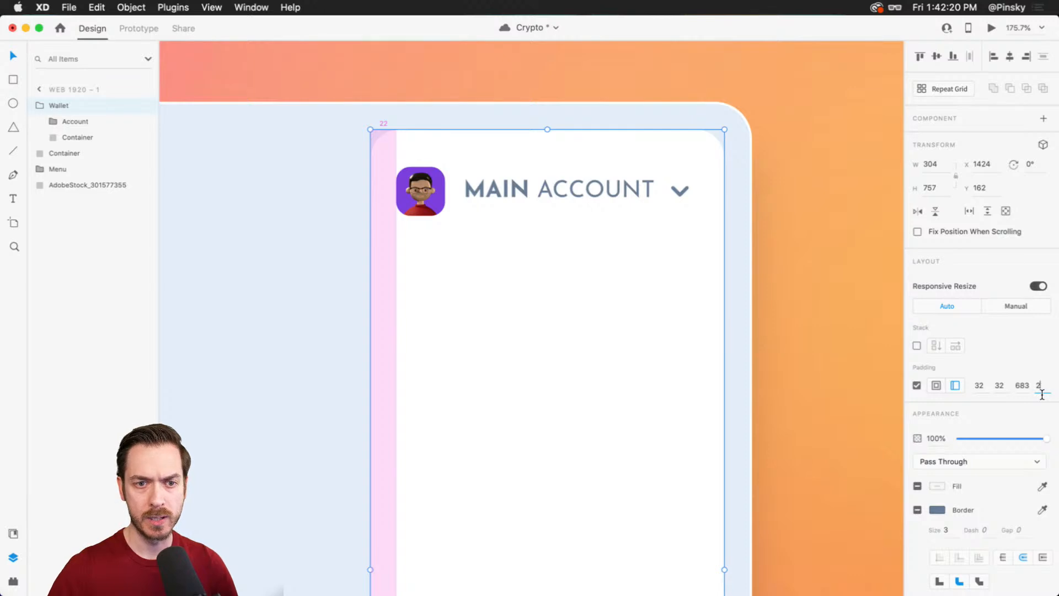
text(32)
key(shift+Tab)
text(32)
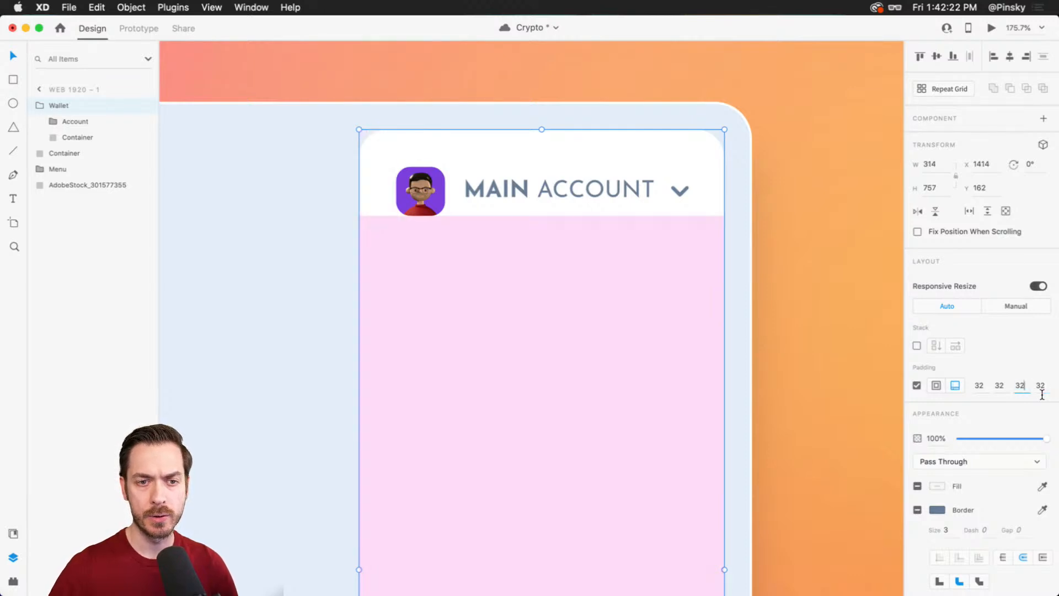
key(Return)
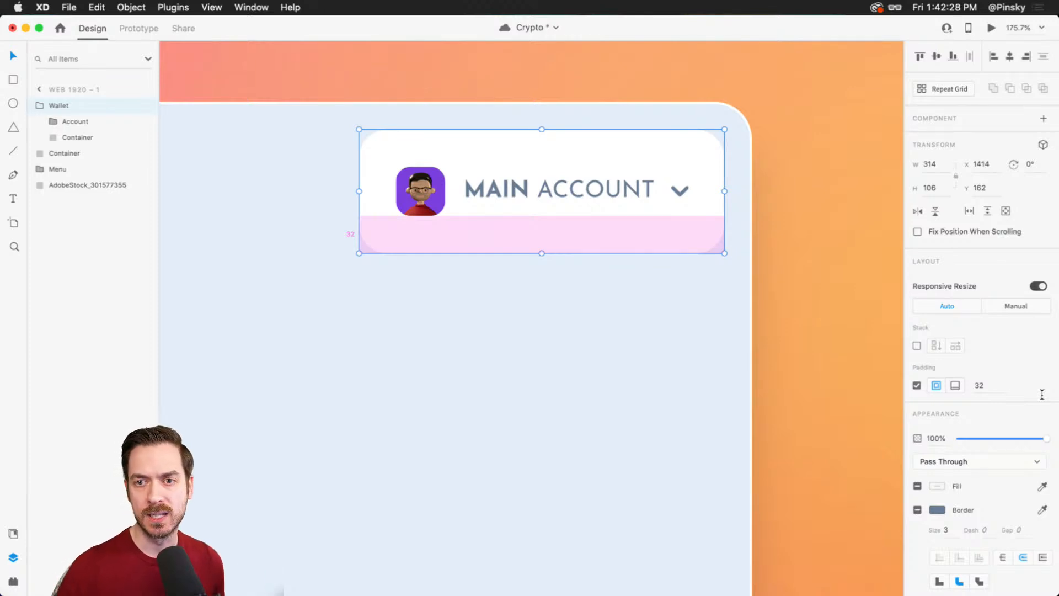
- Inside the Wallet group, draw a circle about 203 by 203 centred below the account row
click(624, 212)
click(547, 189)
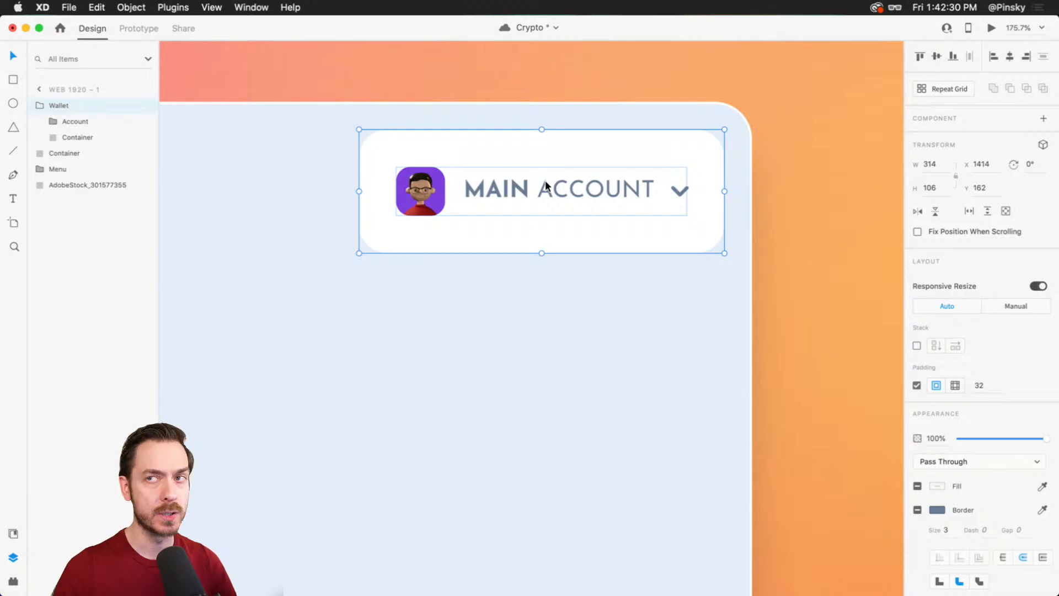
double_click(546, 186)
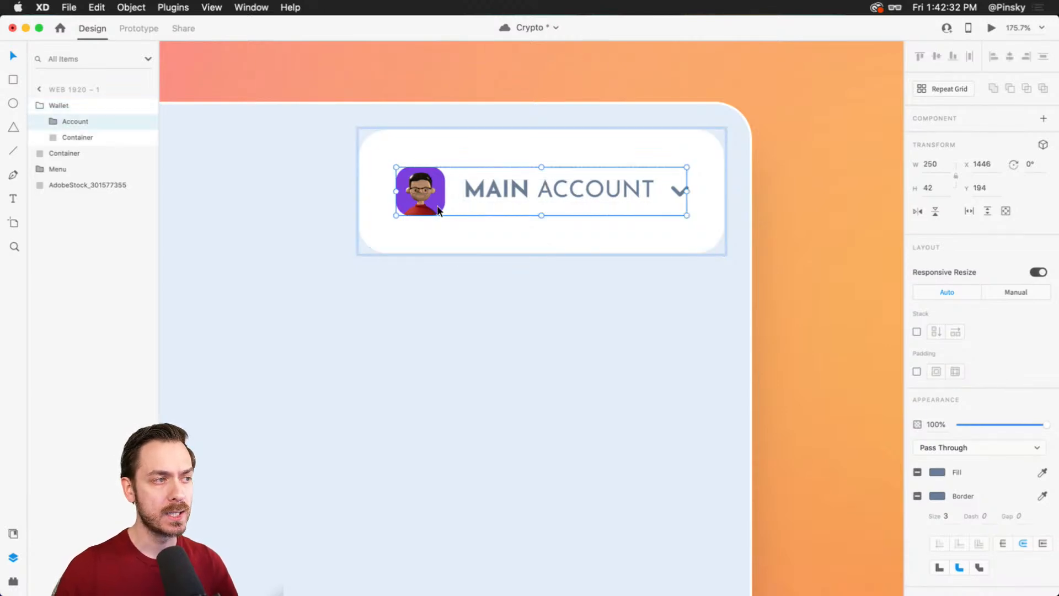
key(e)
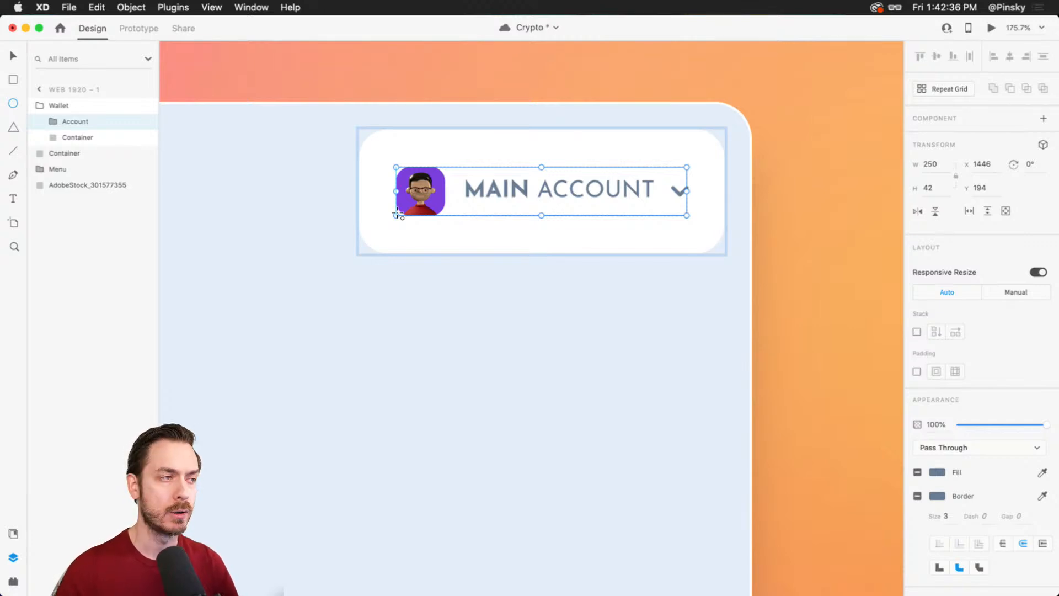
mouse_move(395, 210)
mouse_down()
mouse_move(577, 373)
mouse_move(755, 498)
mouse_move(702, 449)
mouse_up()
drag(509, 290, 540, 326)
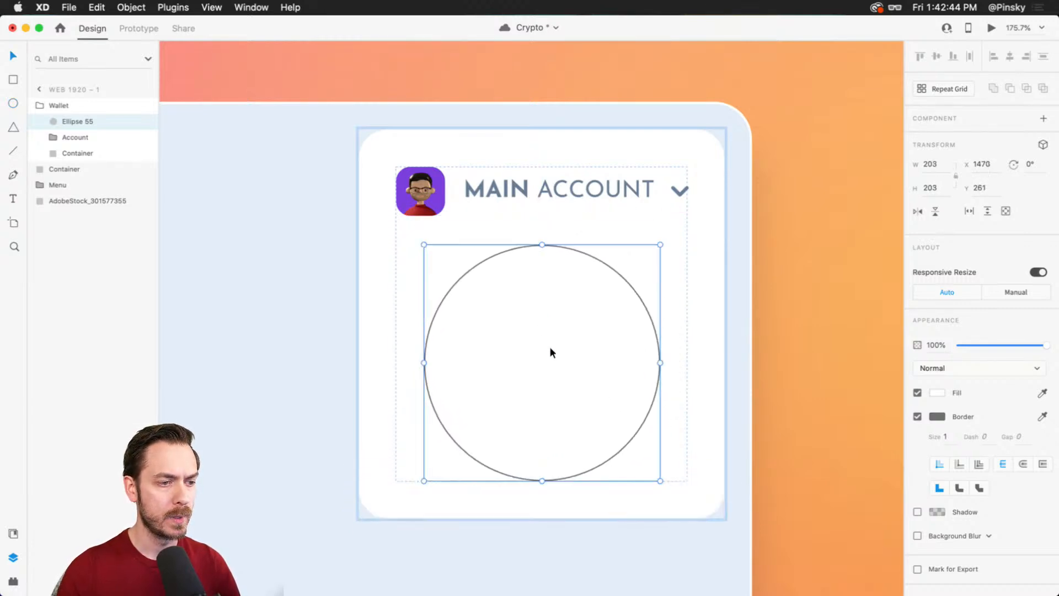
- Give the circle a pale blue-grey fill and turn off its border
scroll(551, 331, down, 3)
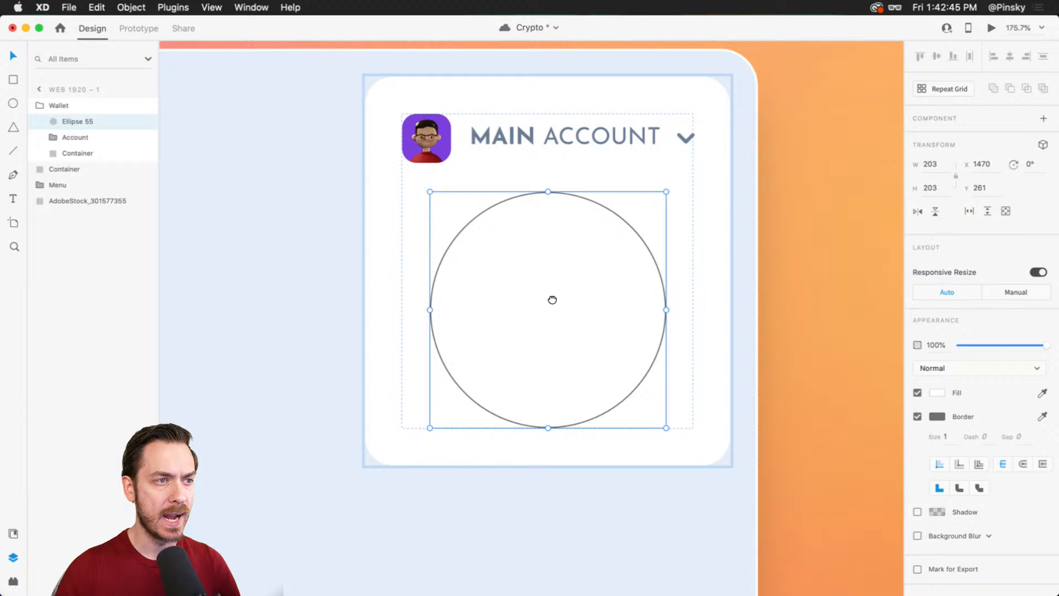
click(937, 392)
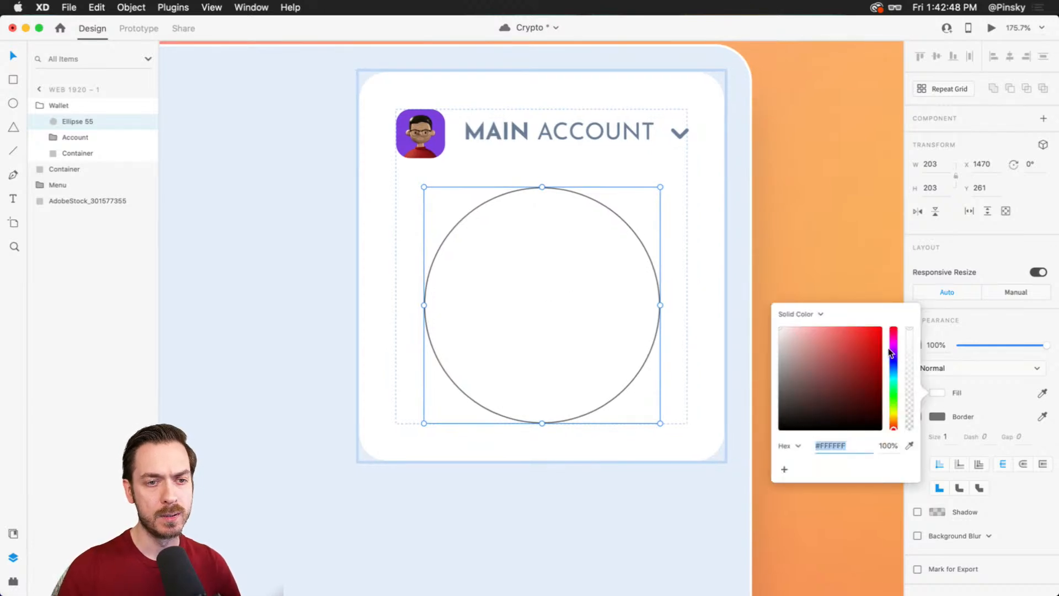
drag(889, 353, 893, 368)
drag(822, 345, 790, 336)
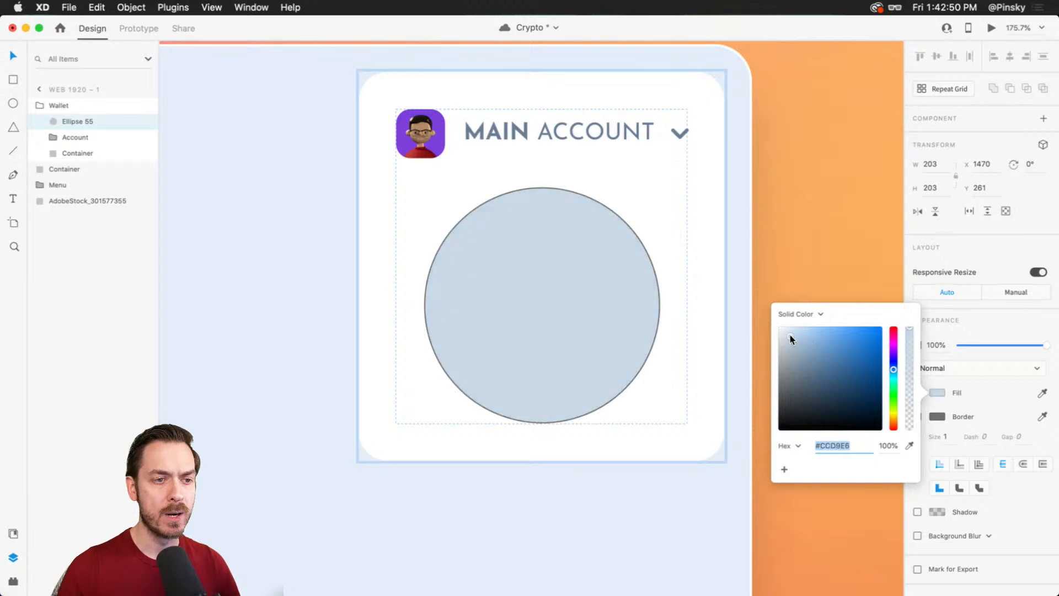
click(918, 417)
click(918, 417)
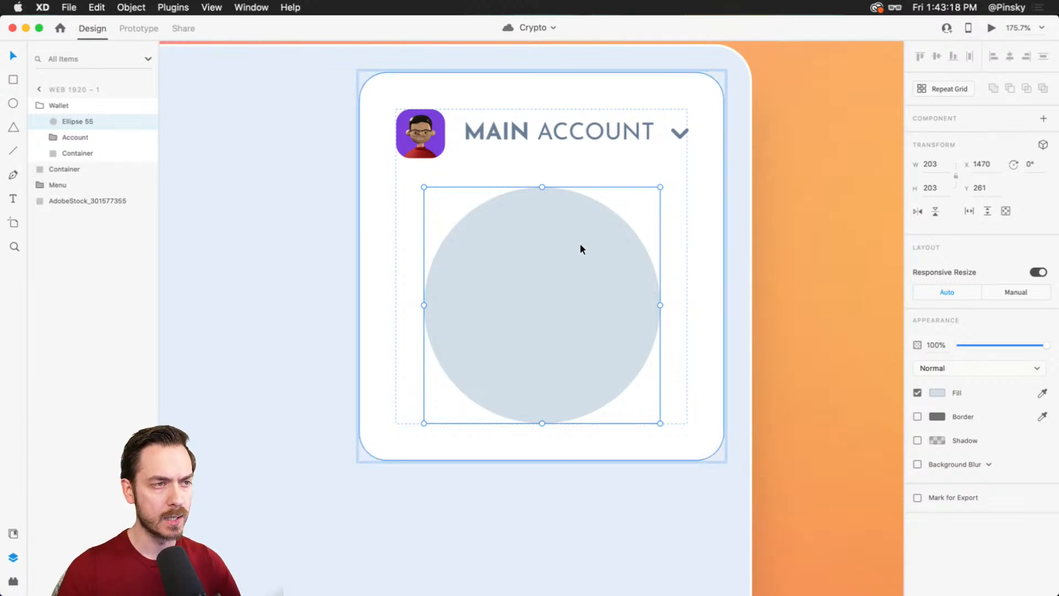
- Duplicate the grey circle and give the copy a pink #E31464 border with no fill
key(super+d)
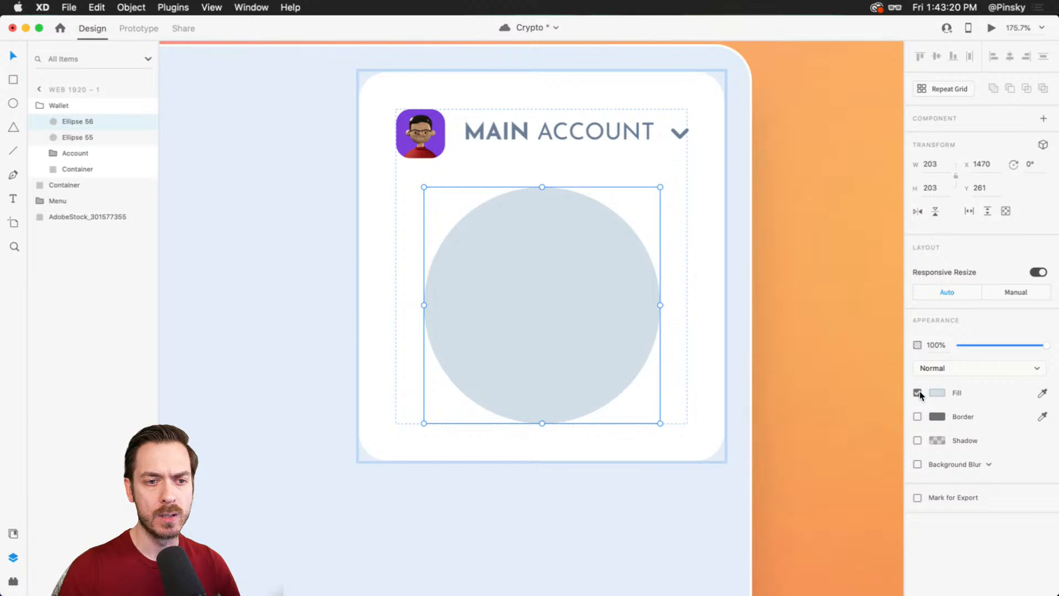
click(937, 417)
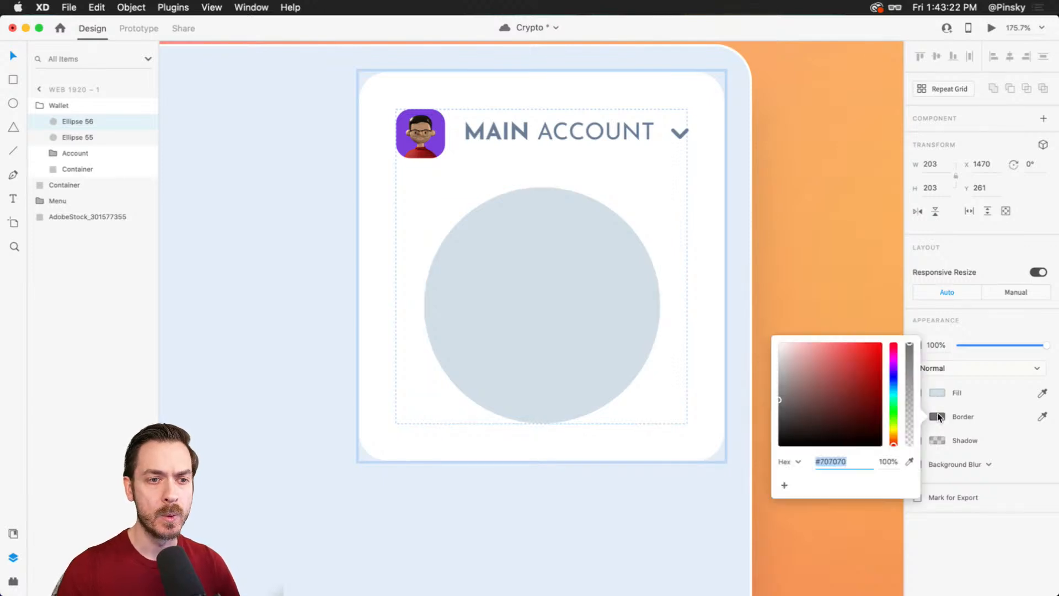
drag(897, 384, 892, 388)
click(893, 349)
drag(866, 351, 873, 353)
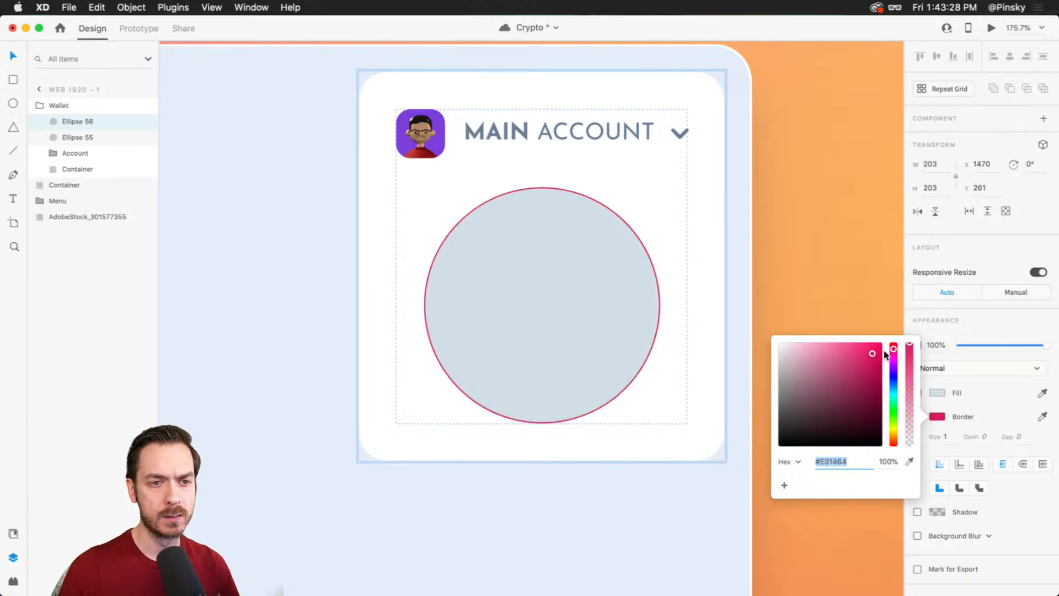
click(1019, 316)
- Set the pink circle's border size to 14
click(946, 437)
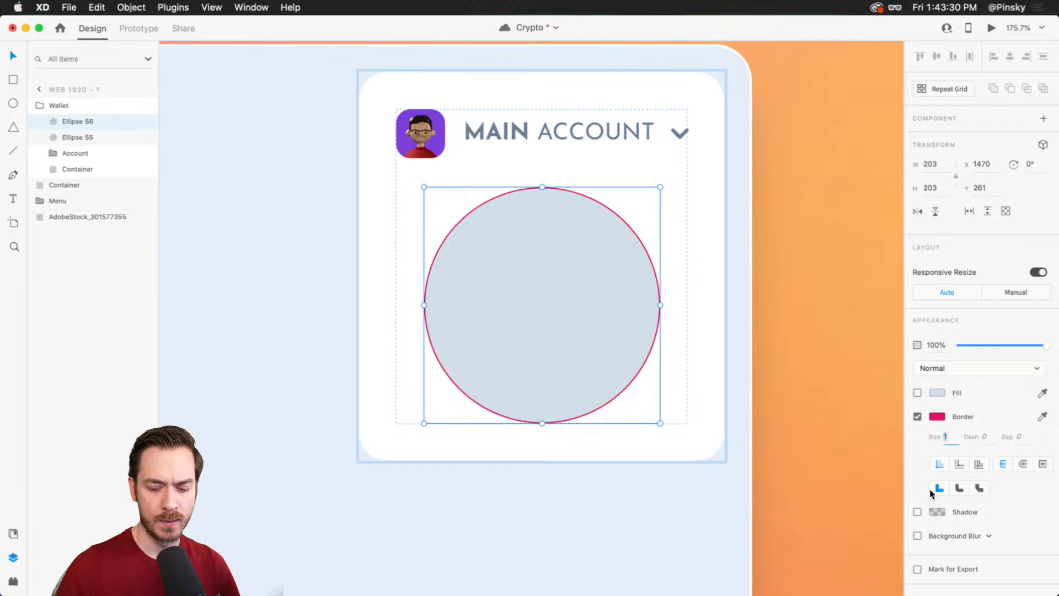
key(shift+Up)
key(Up)
key(Up)
key(Up)
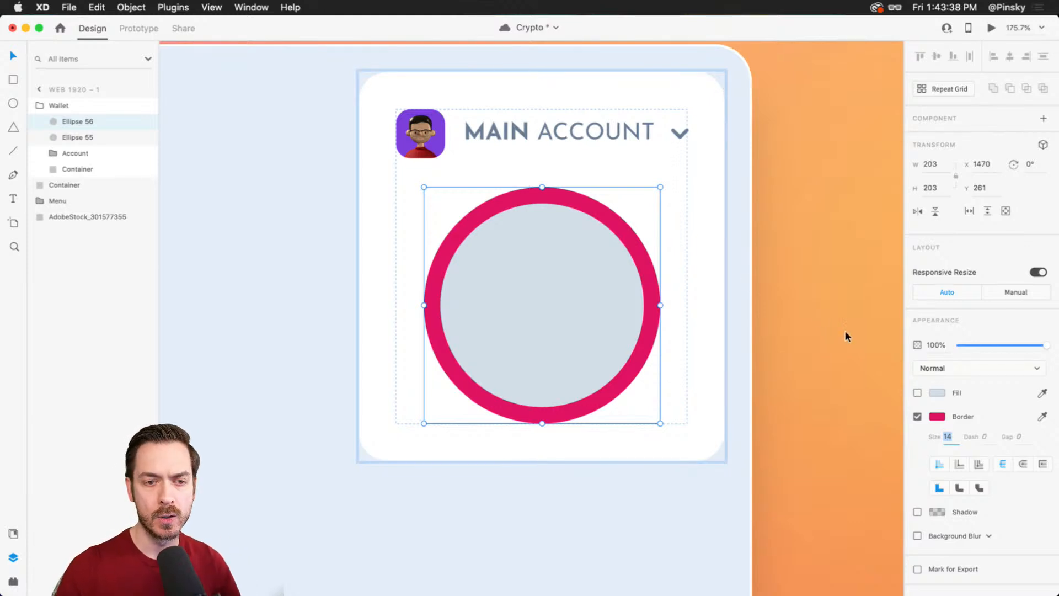
- Set the pink border's gap to 1000
click(1024, 438)
text(1000)
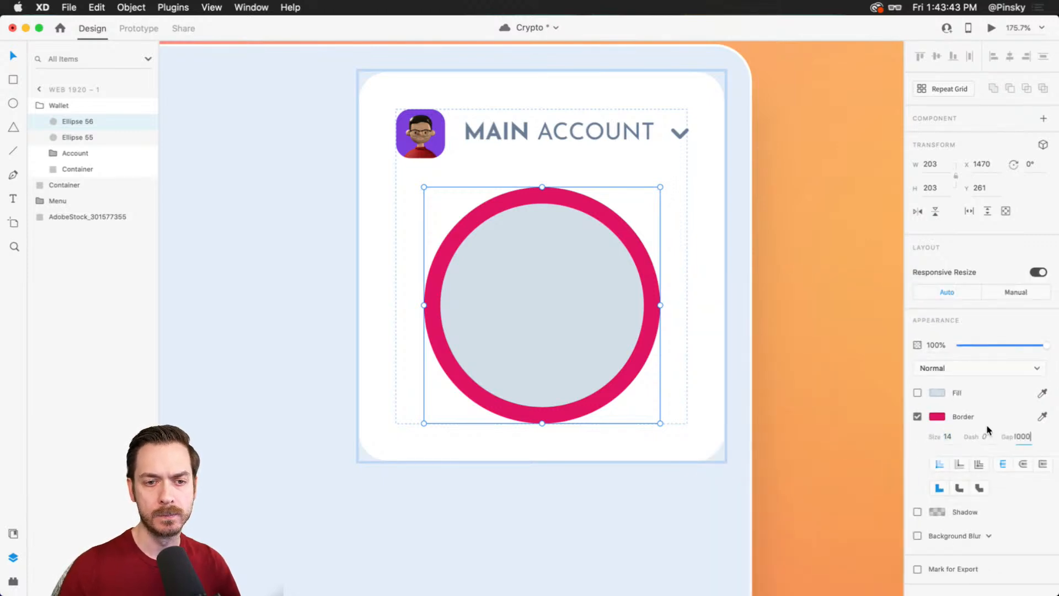
key(Return)
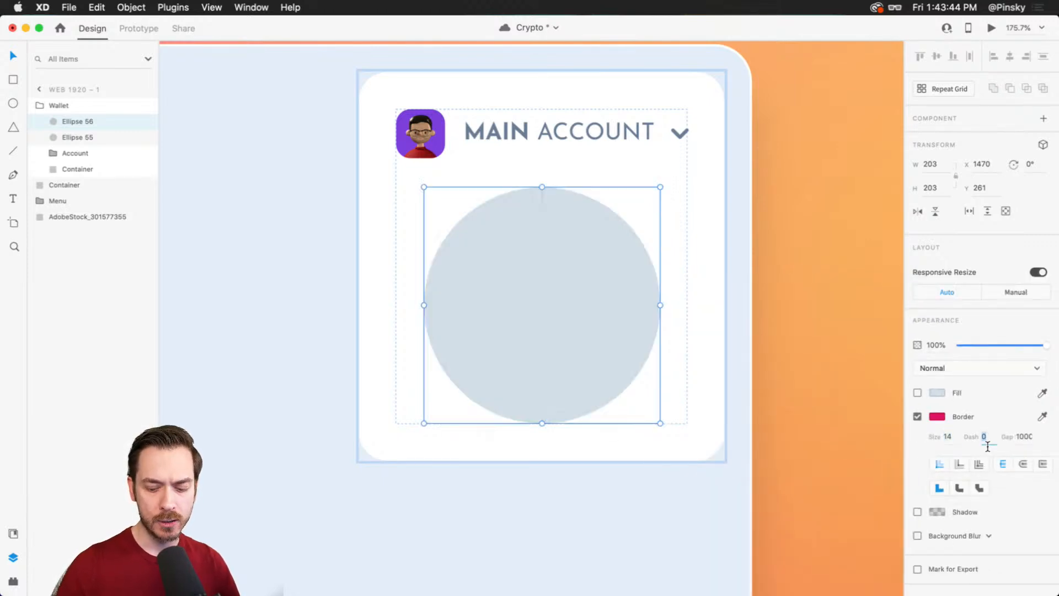
- Set the pink border's dash to 340 so it forms an arc a little over half the circle
key(shift+Up)
key(shift+Up)
key(shift+Up)
key(shift+Up)
key(shift+Up)
key(shift+Up)
key(shift+Up)
key(shift+Up)
key(shift+Up)
key(shift+Up)
key(shift+Up)
key(shift+Up)
key(shift+Up)
key(shift+Up)
key(shift+Up)
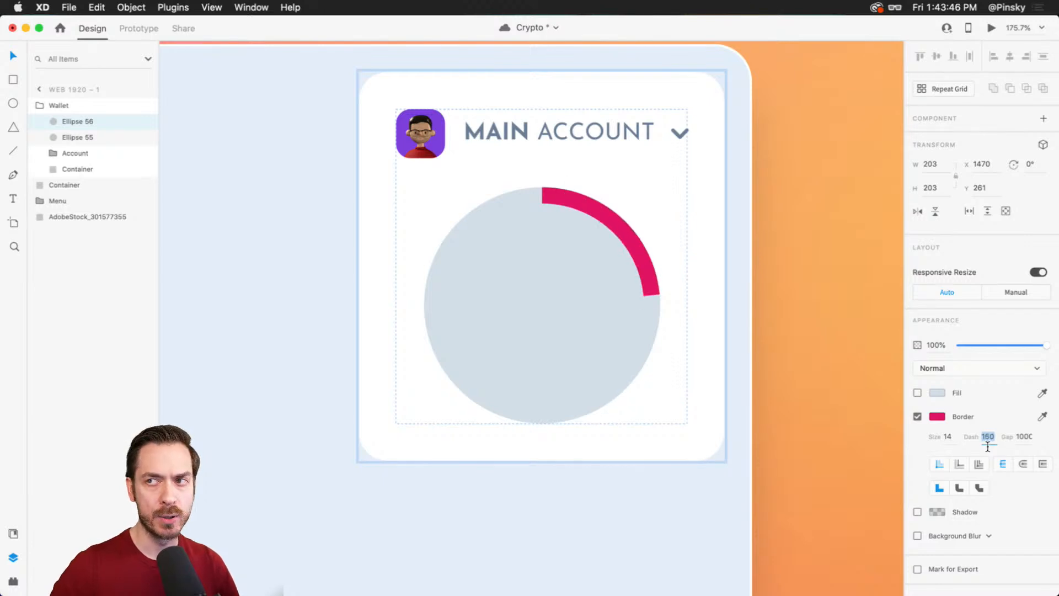
key(shift+Up)
key(shift+Up)
key(shift+Up)
key(shift+Up)
key(shift+Up)
key(shift+Up)
key(shift+Up)
key(shift+Up)
key(shift+Up)
key(shift+Up)
key(shift+Up)
key(shift+Up)
key(shift+Up)
key(shift+Up)
key(shift+Up)
key(shift+Up)
key(shift+Up)
key(shift+Up)
key(shift+Up)
key(shift+Up)
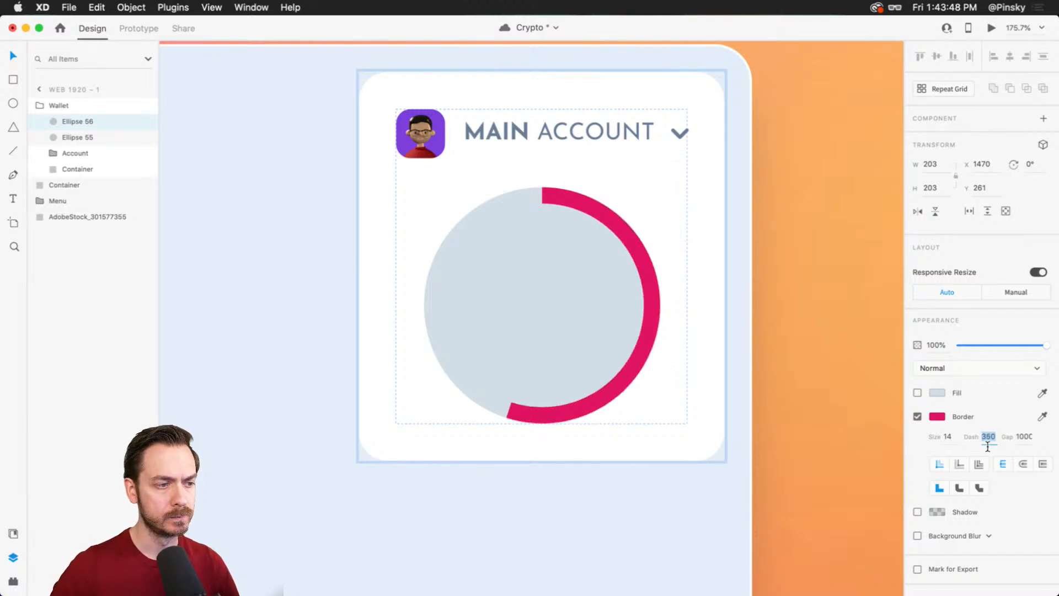
key(shift+Down)
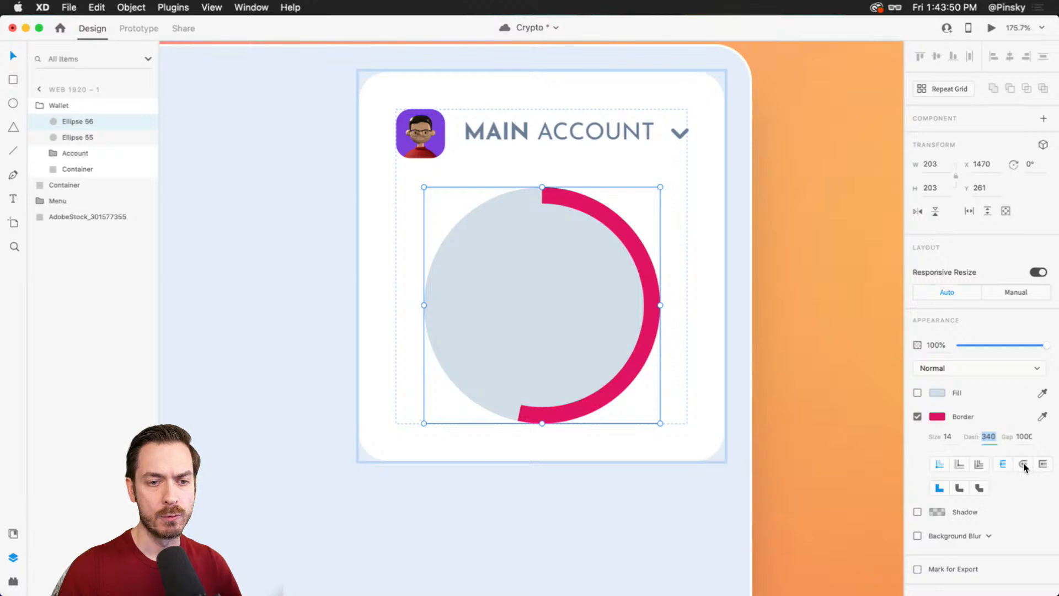
- Give the pink arc round caps and shrink it about its centre to 189 by 189
click(1023, 463)
drag(661, 187, 656, 196)
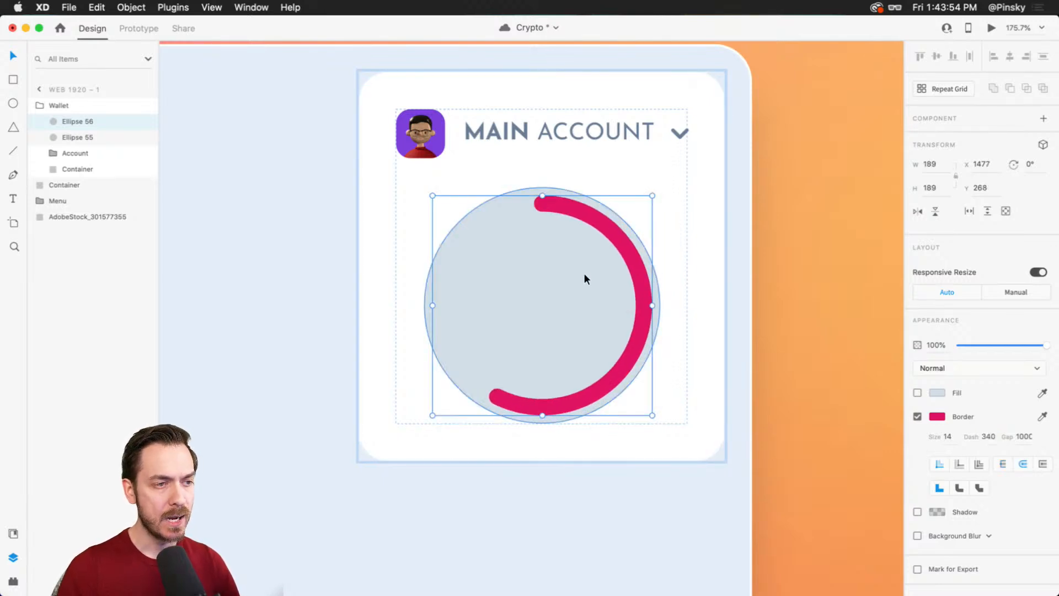
- Duplicate the pink arc and change the copy's border colour to a strong blue
key(super+d)
click(937, 415)
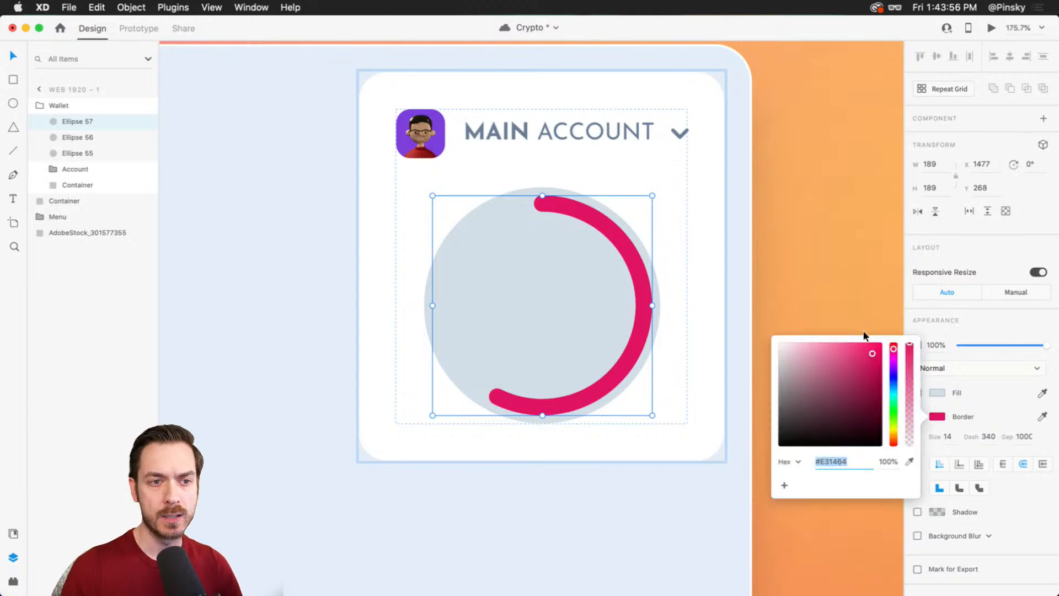
drag(896, 381, 894, 386)
click(972, 253)
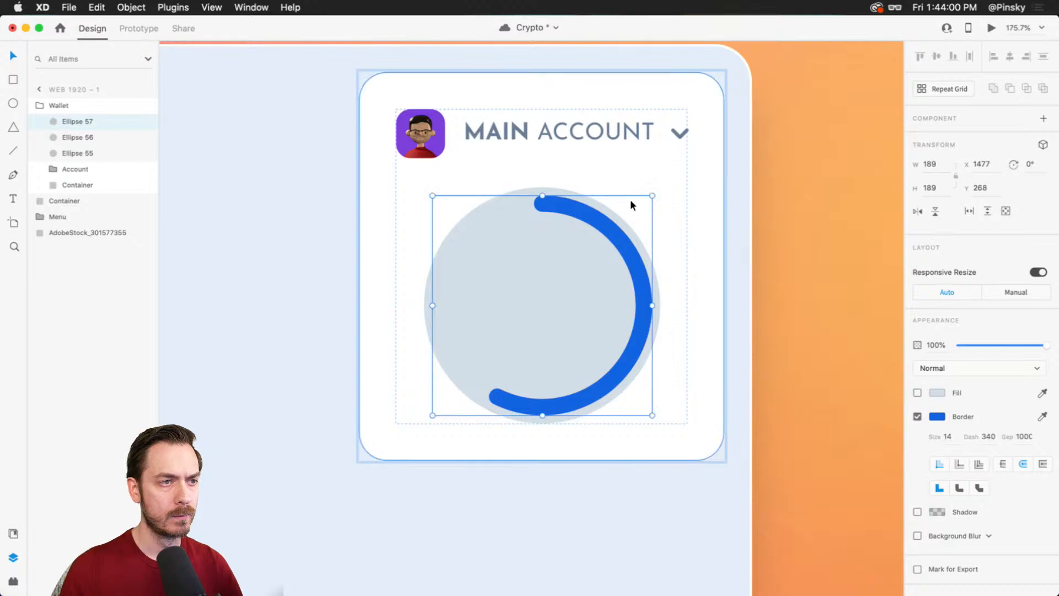
- Shorten the blue arc by setting its dash to 150
click(983, 442)
key(shift+Down)
key(shift+Down)
key(shift+Down)
key(shift+Down)
key(shift+Down)
key(shift+Down)
key(shift+Down)
key(shift+Down)
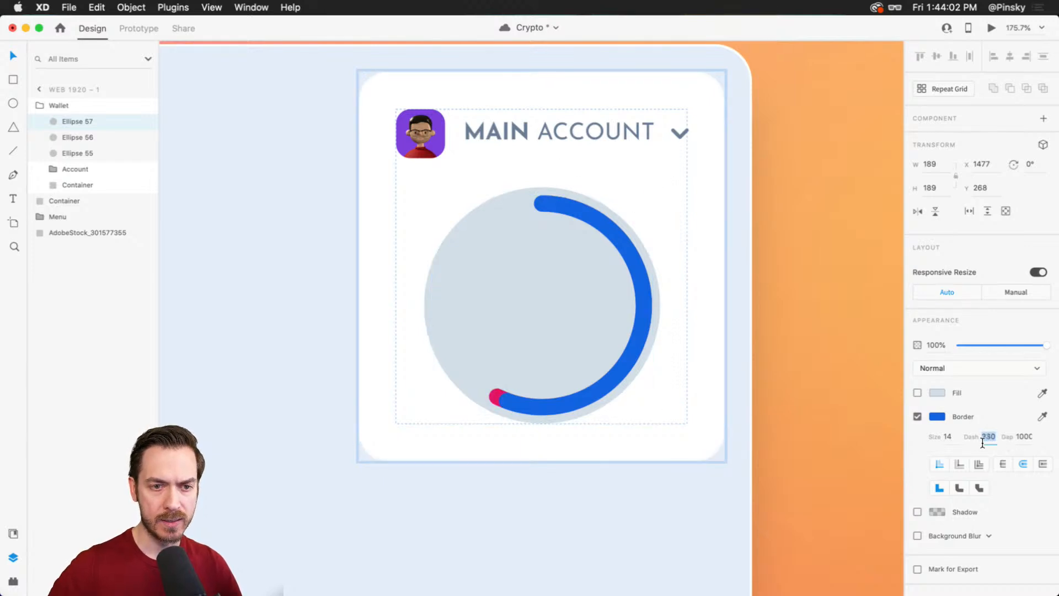
key(shift+Down)
key(shift+Down)
key(shift+Down)
key(shift+Down)
key(shift+Down)
key(shift+Down)
key(shift+Down)
key(shift+Down)
key(shift+Down)
key(shift+Down)
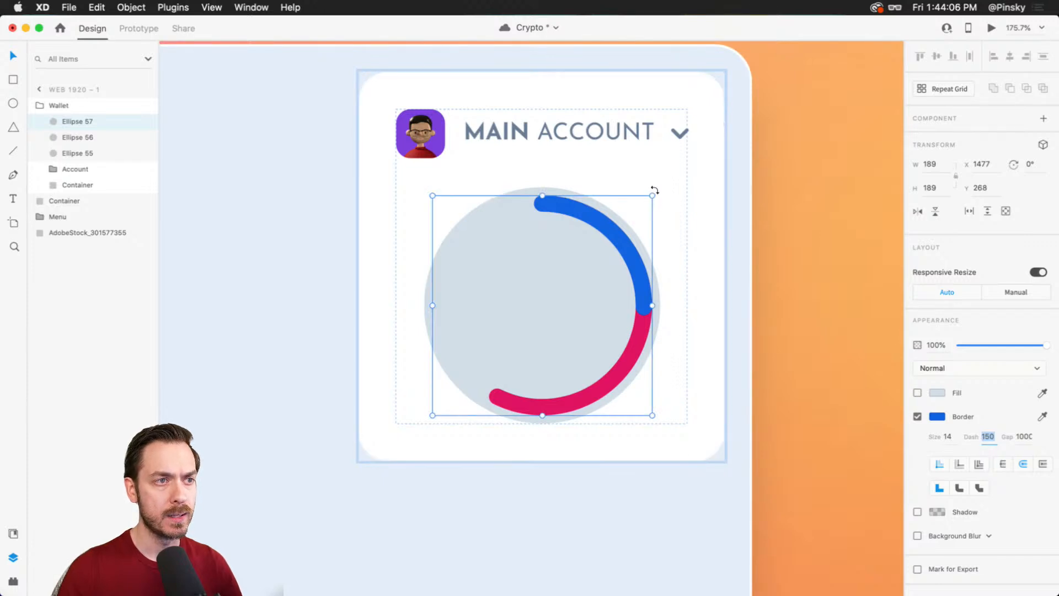
- Try rotating the blue arc to 225°, undo that, and set its rotation to 90°
drag(657, 191, 342, 329)
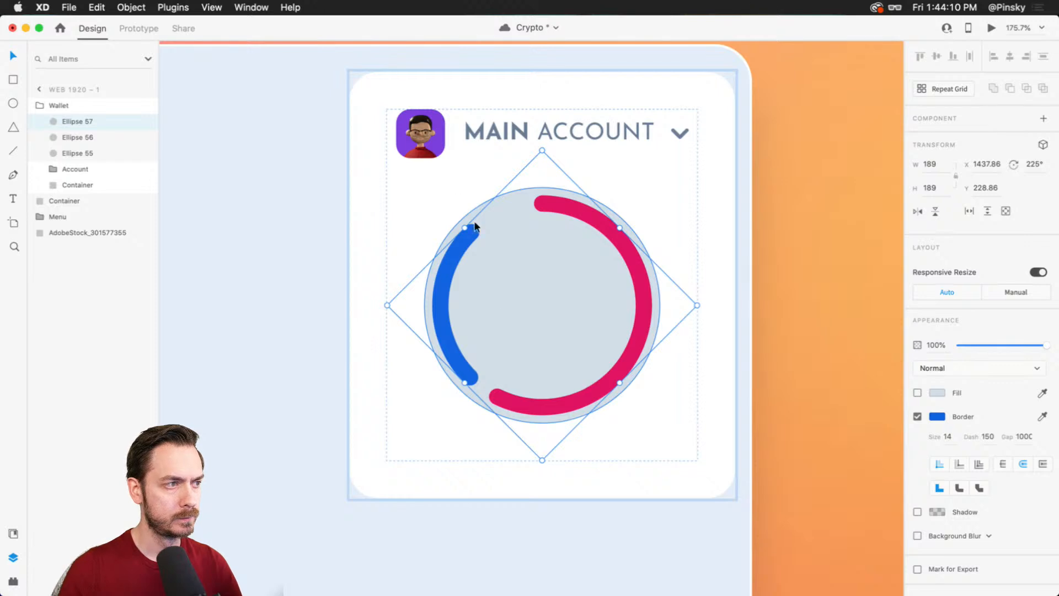
key(super+z)
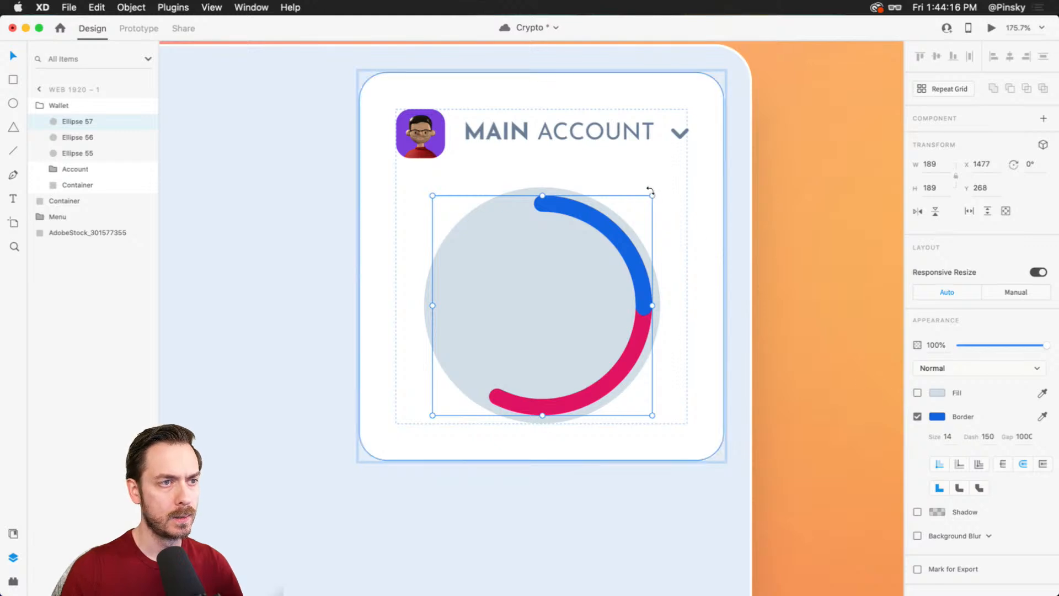
click(1029, 165)
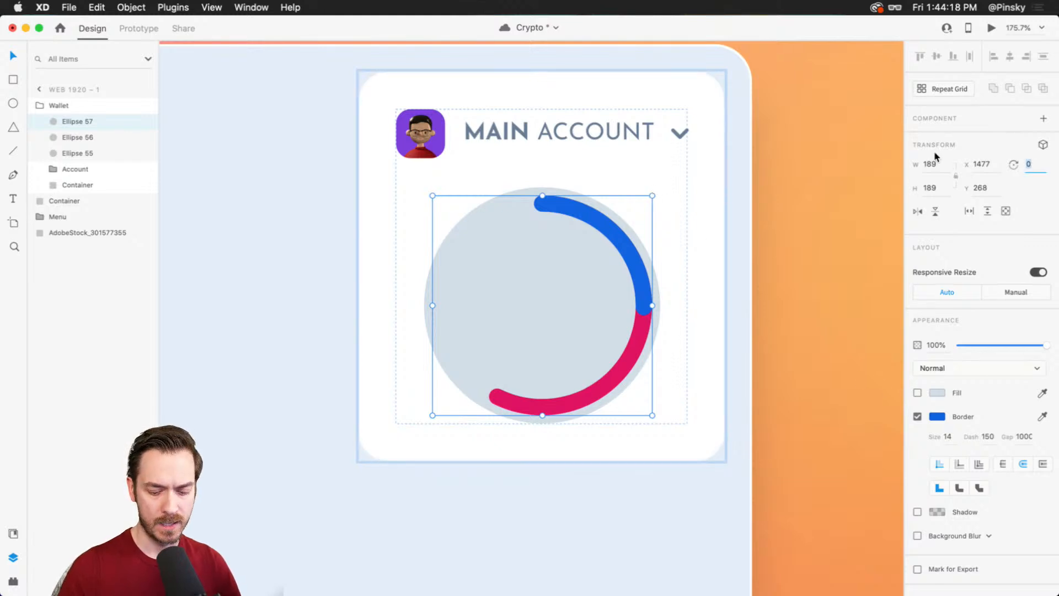
text(90)
key(Return)
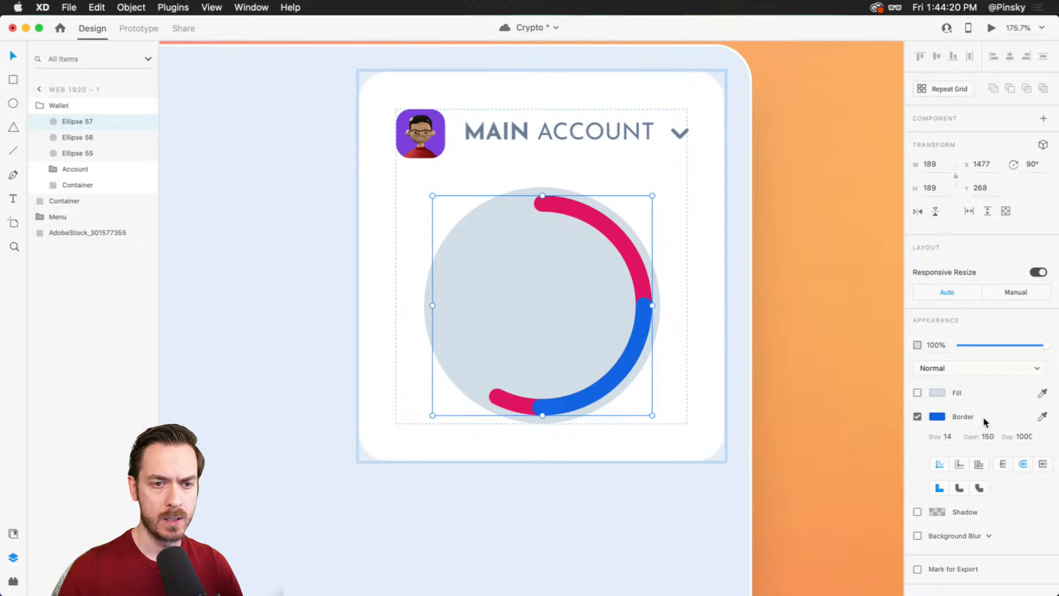
click(1022, 438)
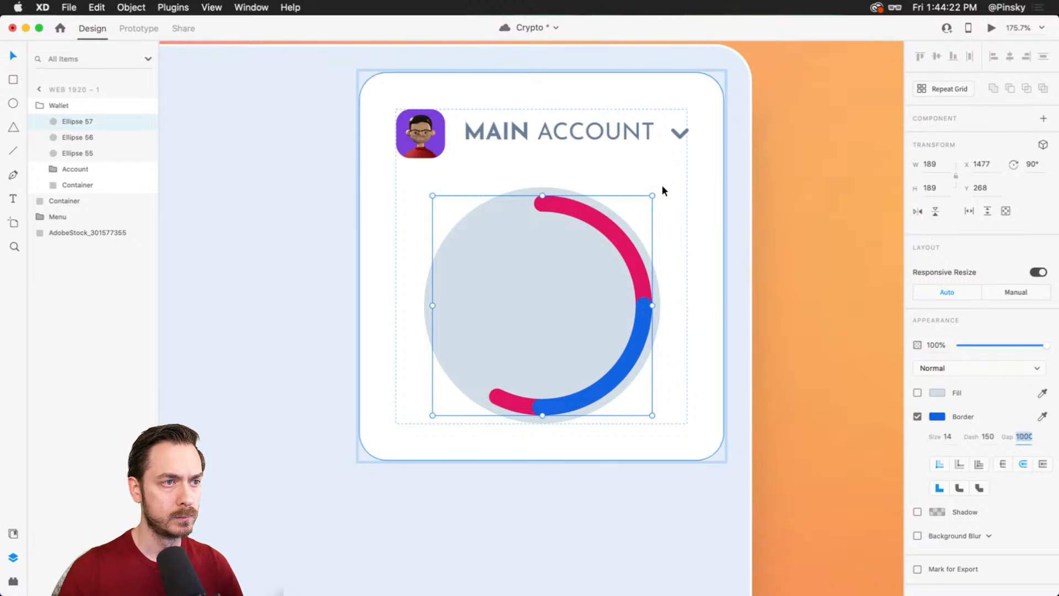
- Rotate the blue arc to 255° so it sits in the open part of the circle beside the pink arc
drag(655, 193, 570, 441)
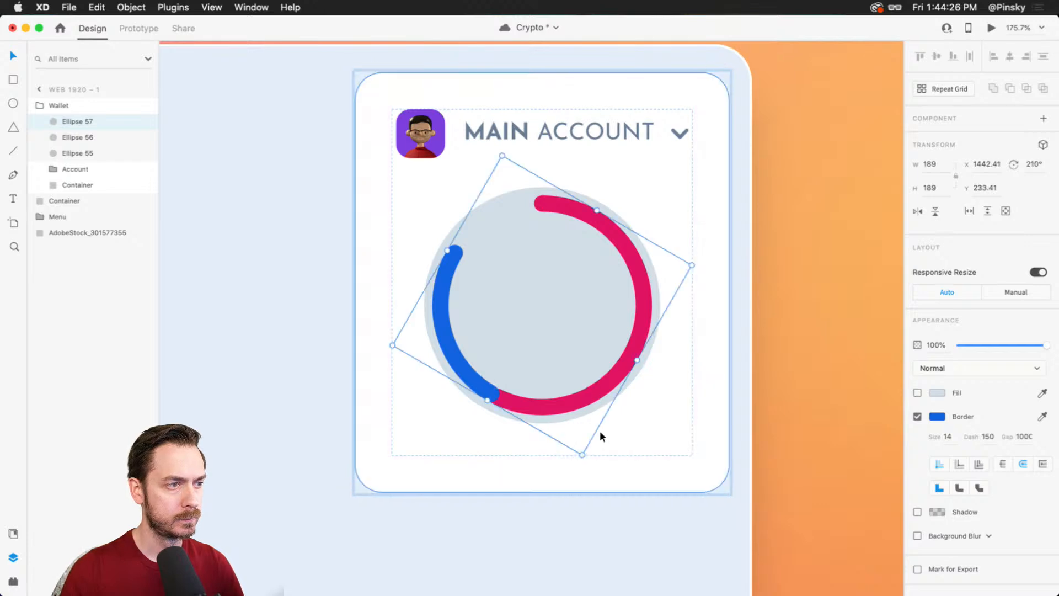
drag(696, 264, 690, 368)
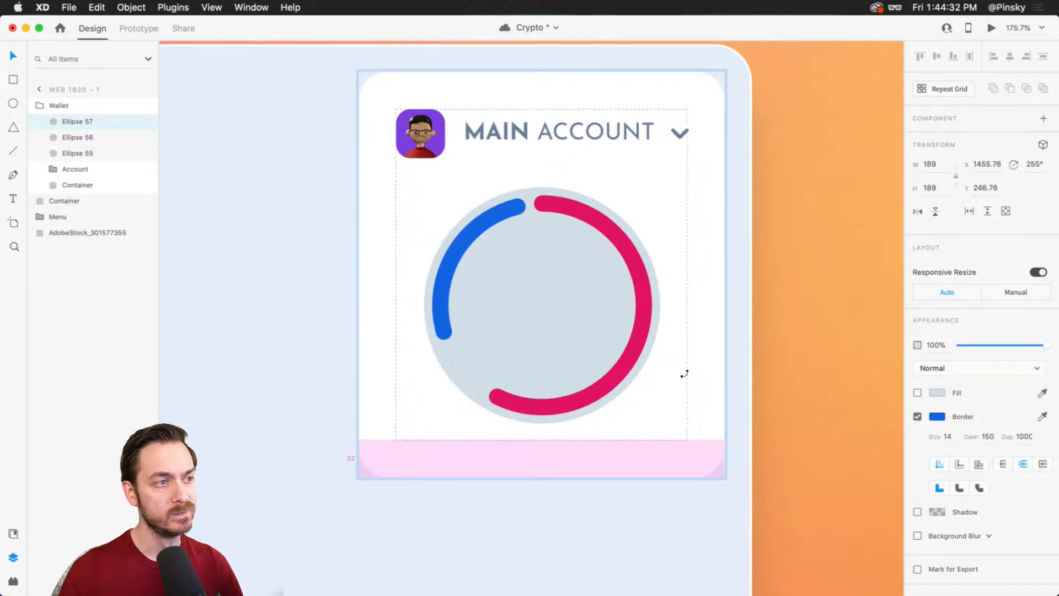
- Set the blue arc's dash to 100 and rotate it to 285°, just short of the pink arc's start
click(986, 436)
text(100)
key(Return)
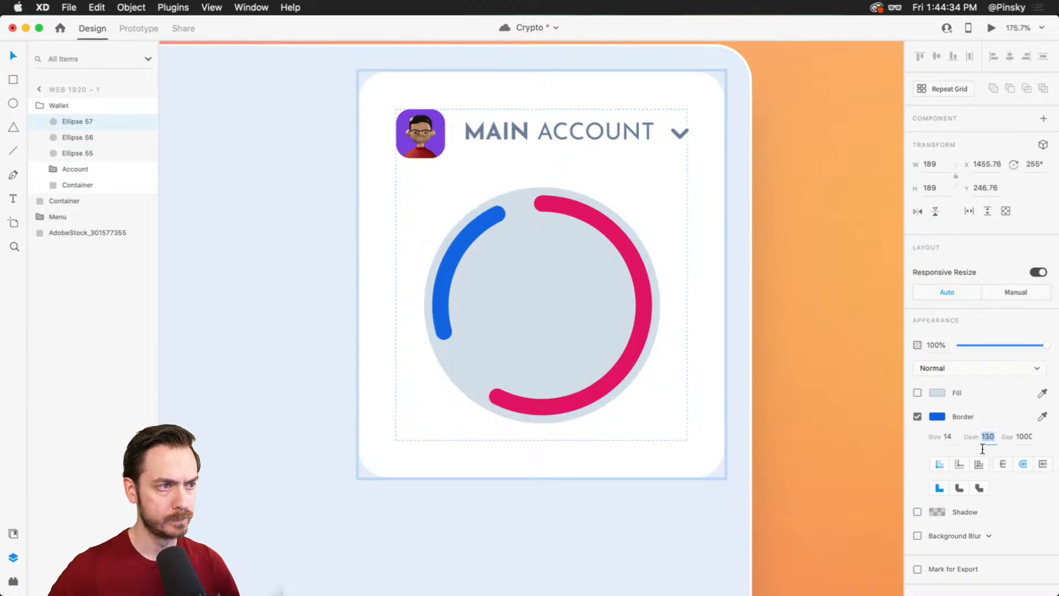
key(shift+Down)
key(shift+Up)
key(shift+Up)
key(shift+Up)
key(shift+Up)
key(shift+Up)
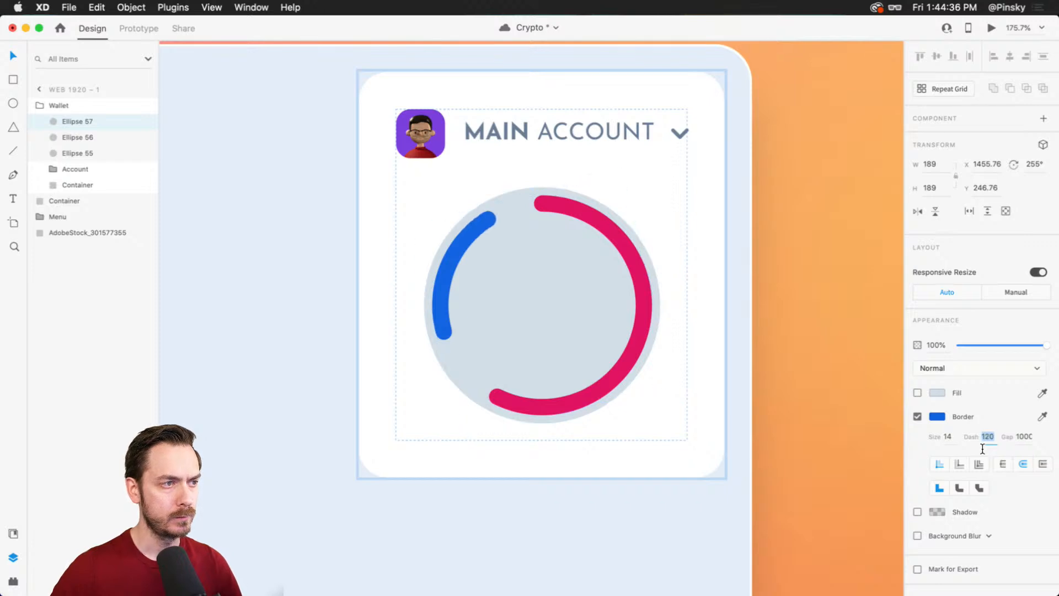
key(shift+Down)
key(shift+Down)
key(shift+Down)
key(shift+Down)
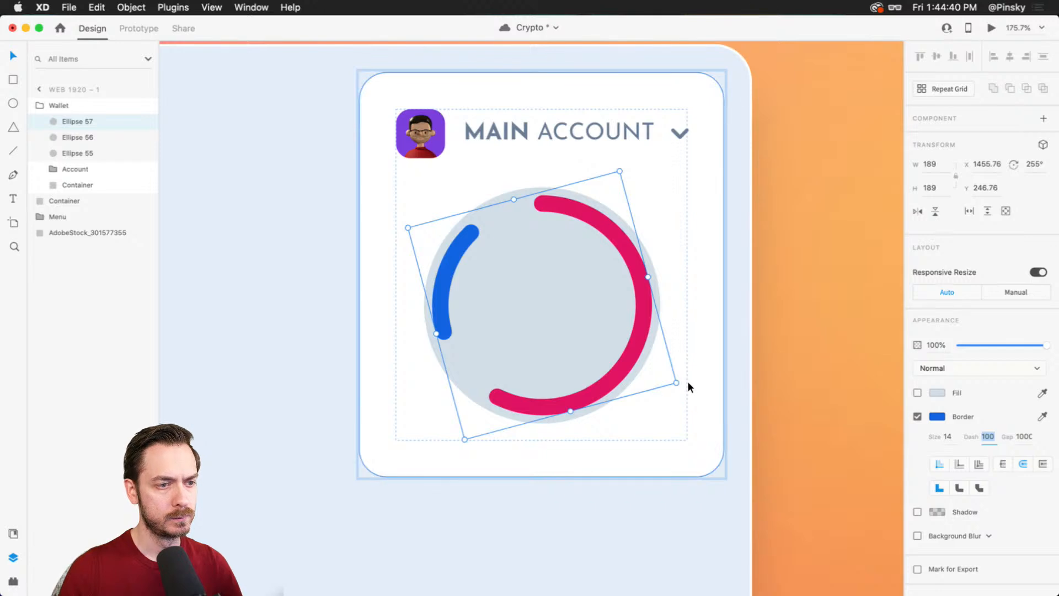
drag(681, 381, 616, 422)
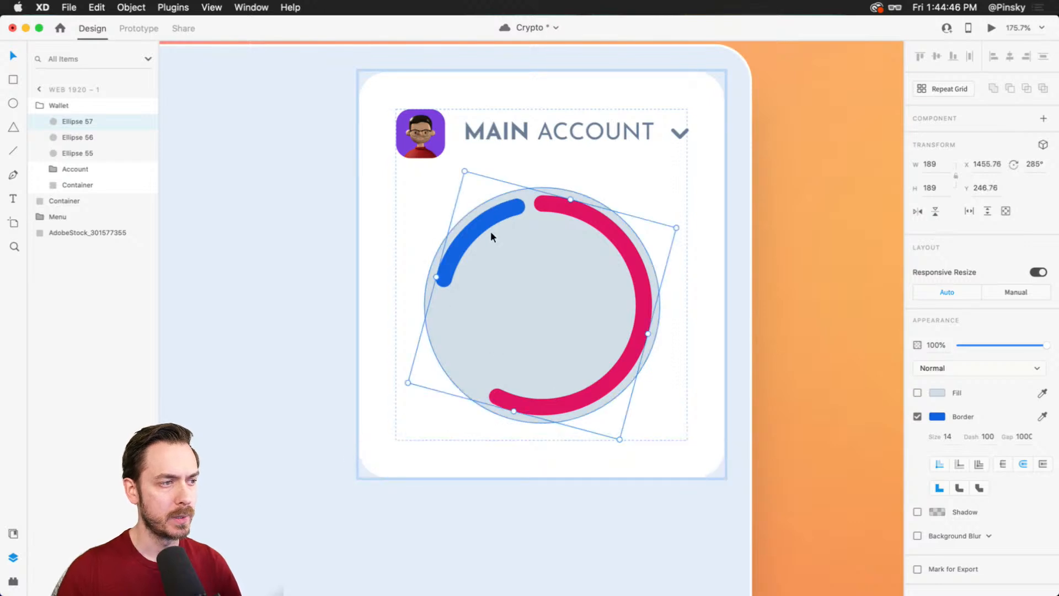
- Duplicate the blue arc and rotate the copy to 210°, between the first blue arc and the pink arc's end
key(super+d)
drag(678, 224, 510, 135)
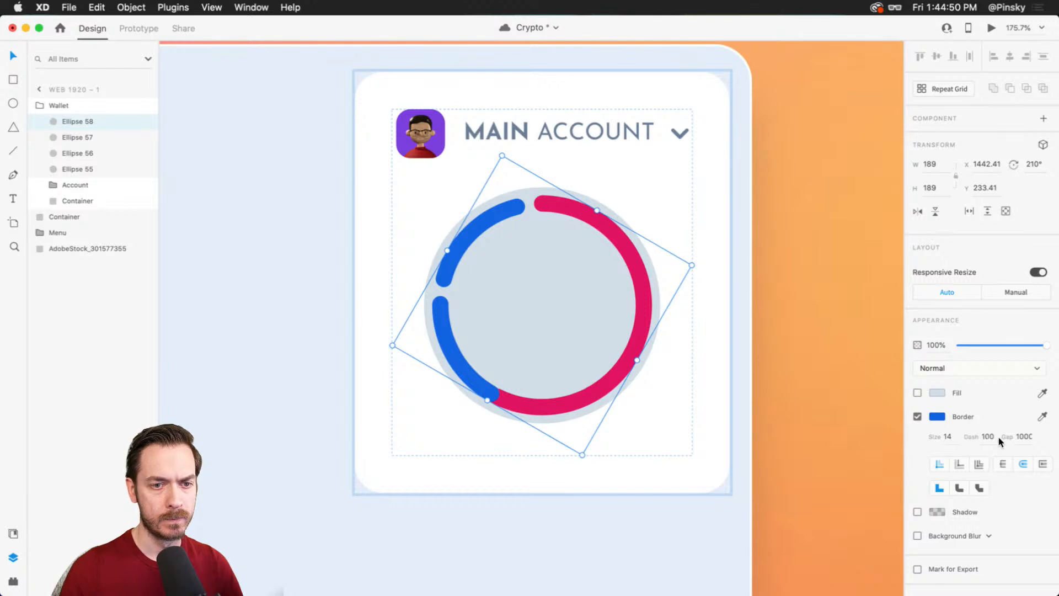
- Set the second blue arc's dash to 80 and try rotating it to 225°, clear of the pink arc's end
click(985, 437)
text(80)
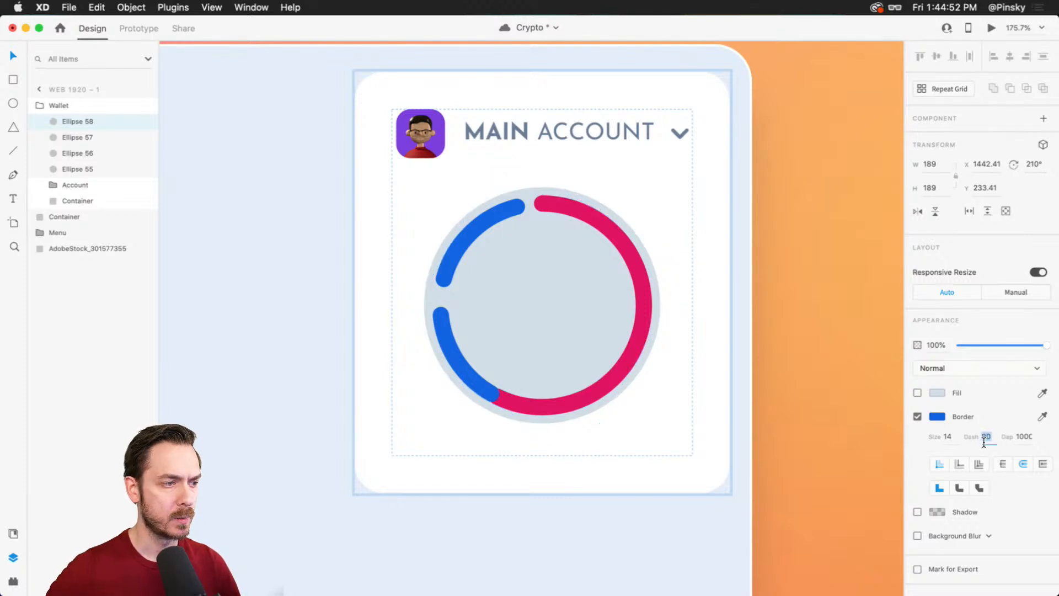
key(Return)
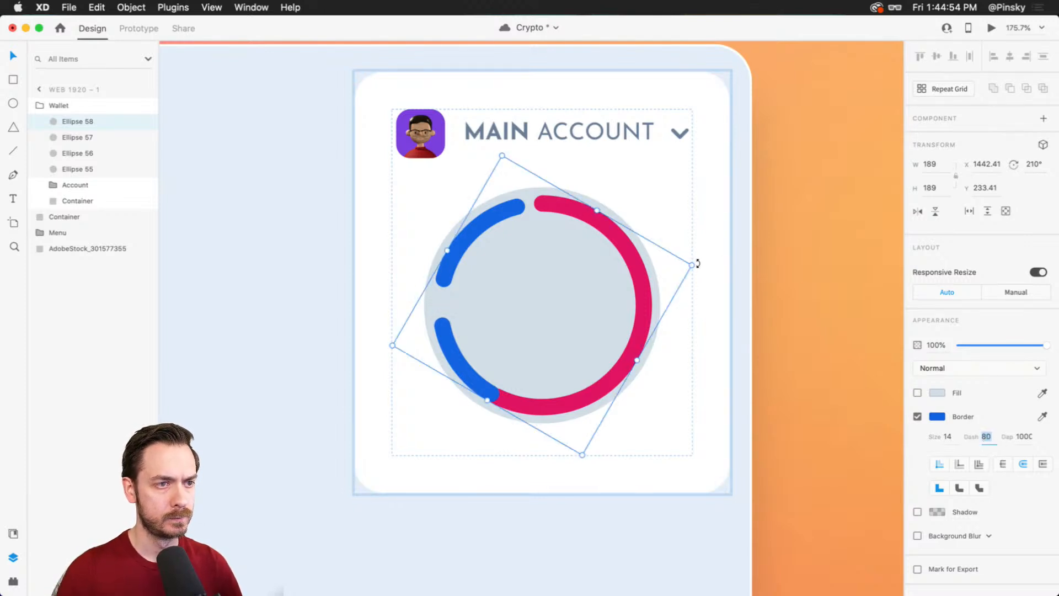
drag(696, 263, 697, 290)
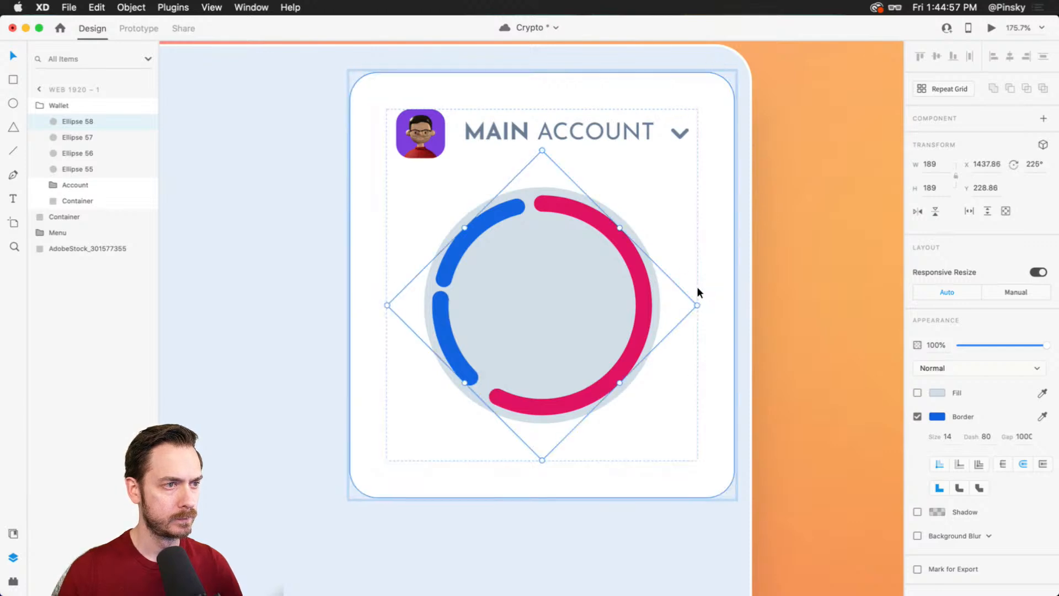
click(76, 104)
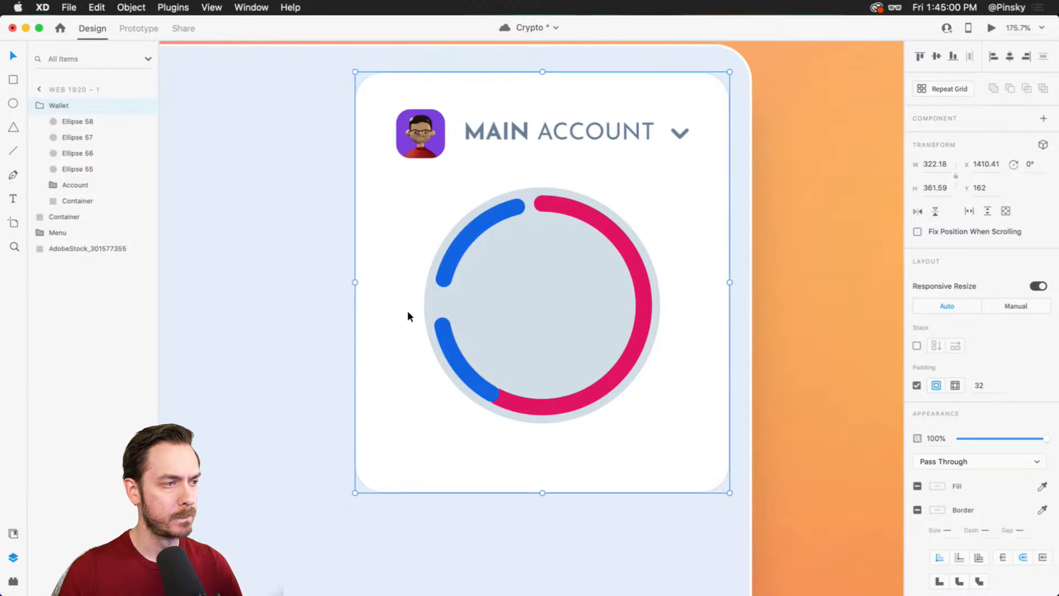
double_click(449, 343)
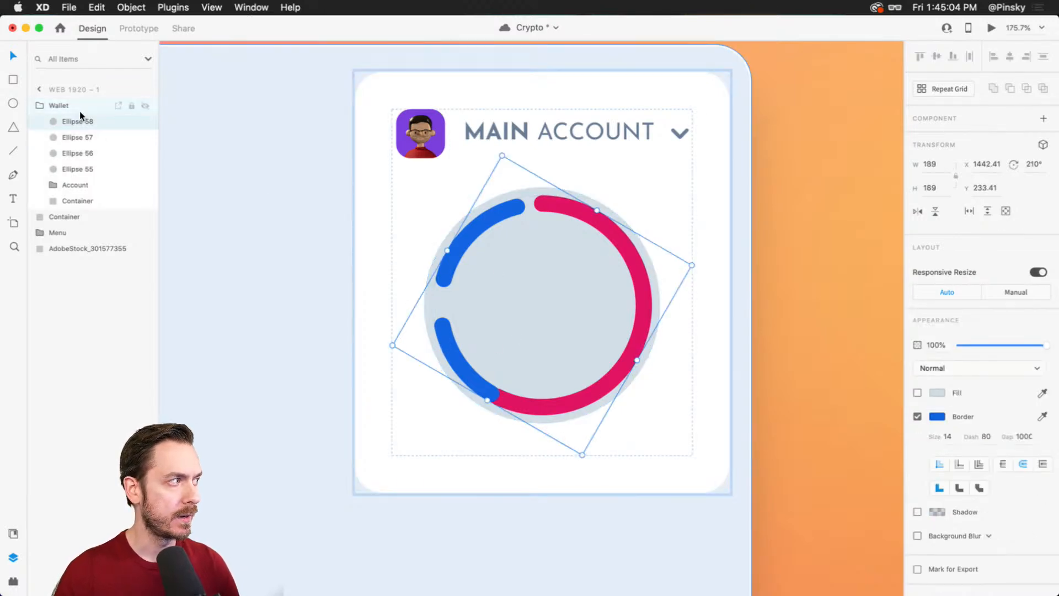
- Undo the recent arc edits back through the second blue arc's duplication, and delete the remaining blue arc
key(super+z)
key(super+z)
key(super+z)
key(super+z)
key(super+z)
key(super+z)
key(super+z)
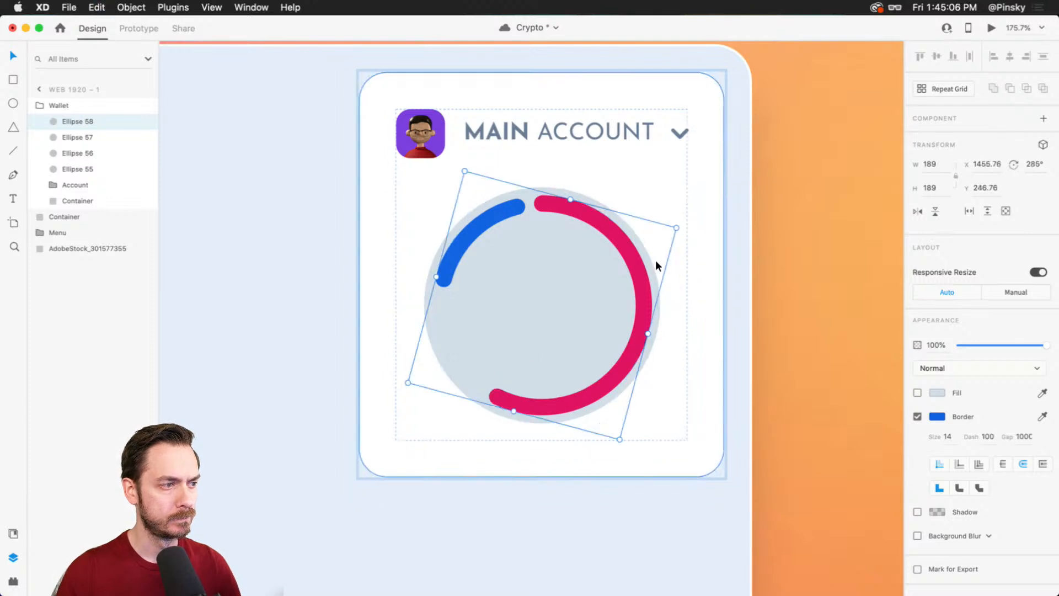
key(super+z)
key(super+z)
key(super+z)
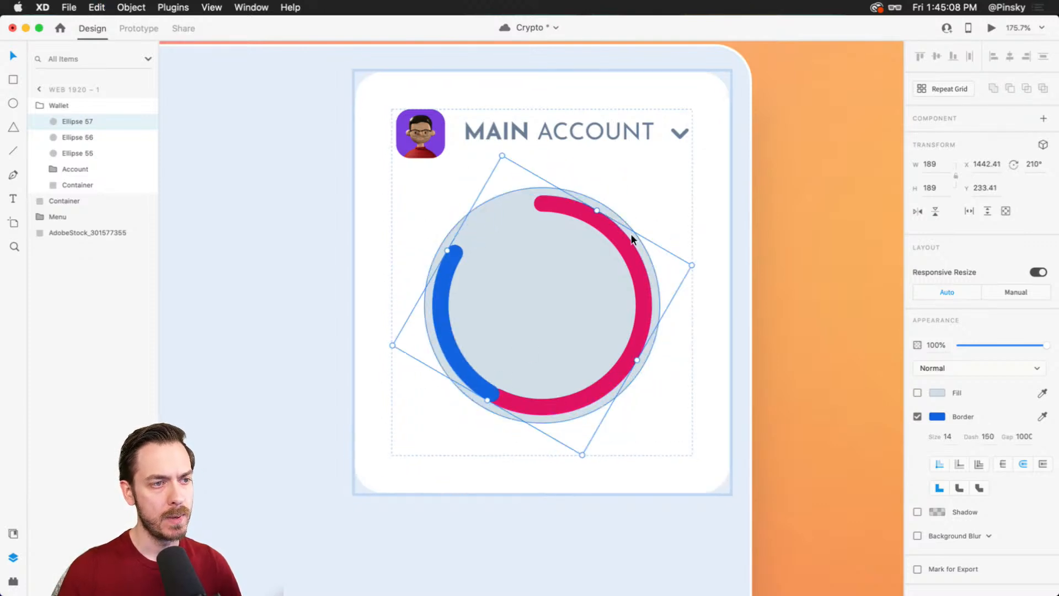
key(Delete)
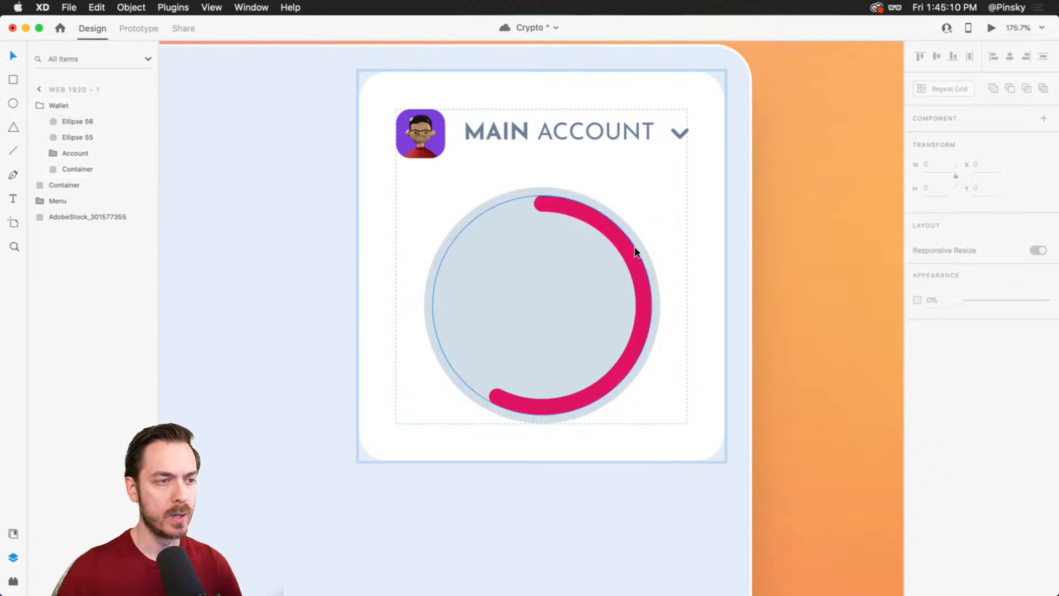
- Draw a white circle about 105 px in diameter and centre it inside the large grey circle
click(546, 265)
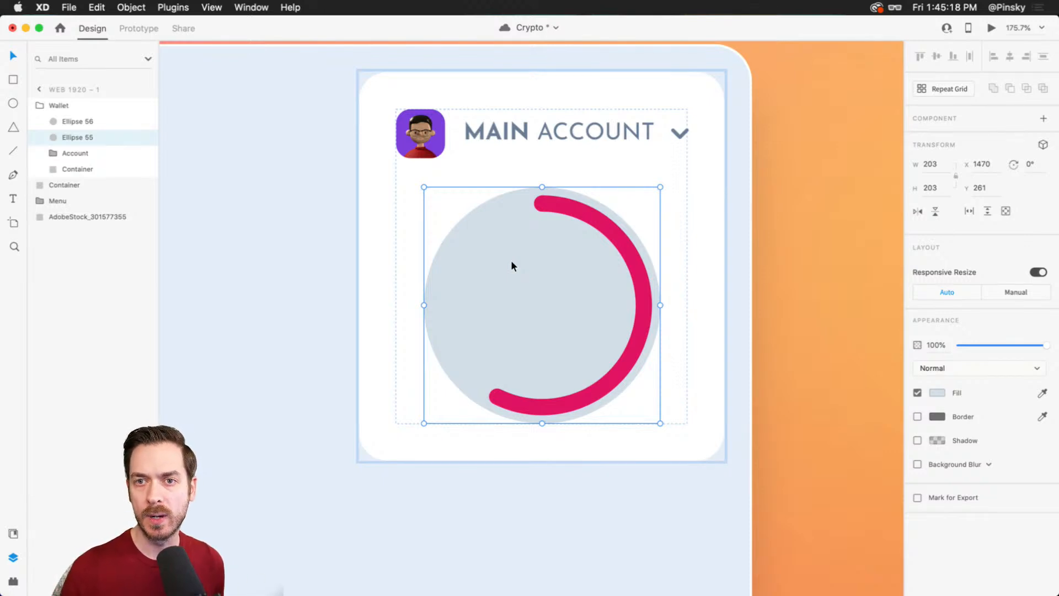
key(e)
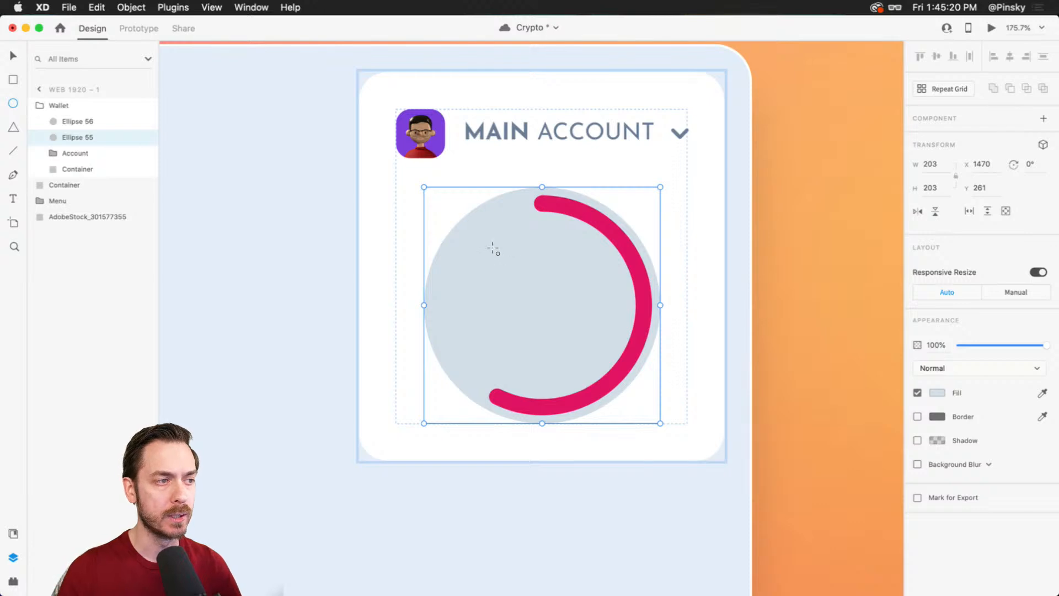
drag(490, 237, 612, 359)
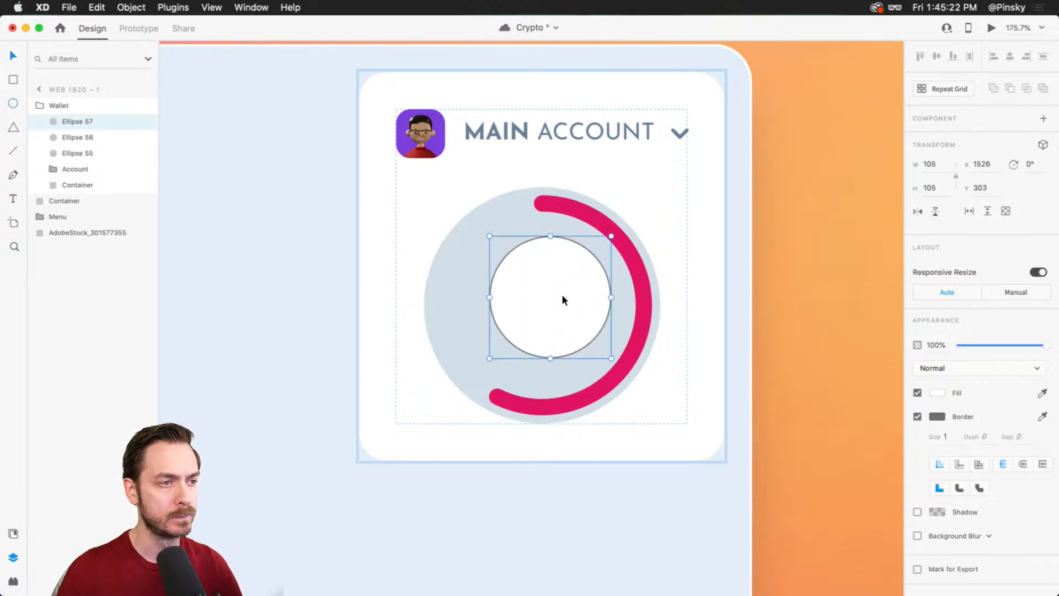
mouse_move(561, 294)
mouse_down()
mouse_move(544, 300)
mouse_move(553, 303)
mouse_up()
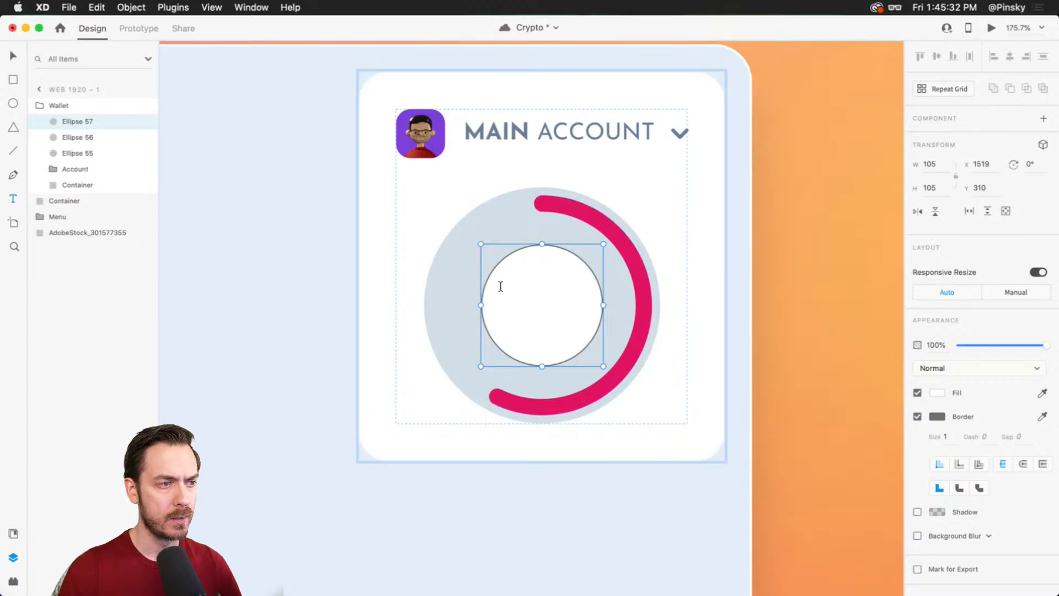
- Add the text "3.24 ETH" inside the white circle in Josefin Sans Bold, size 15
click(524, 303)
text(3.)
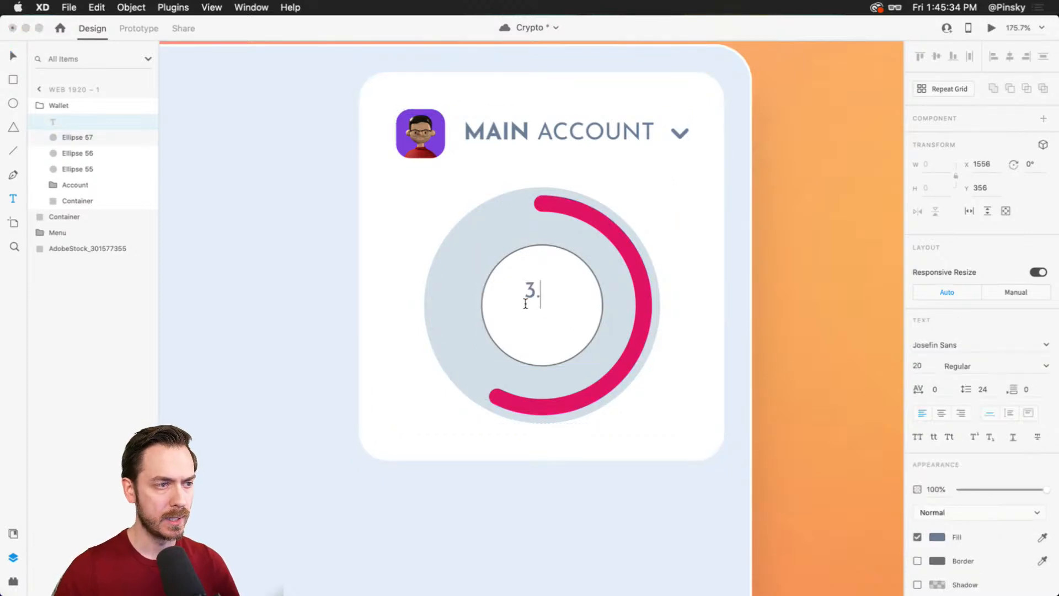
text(24 ETH)
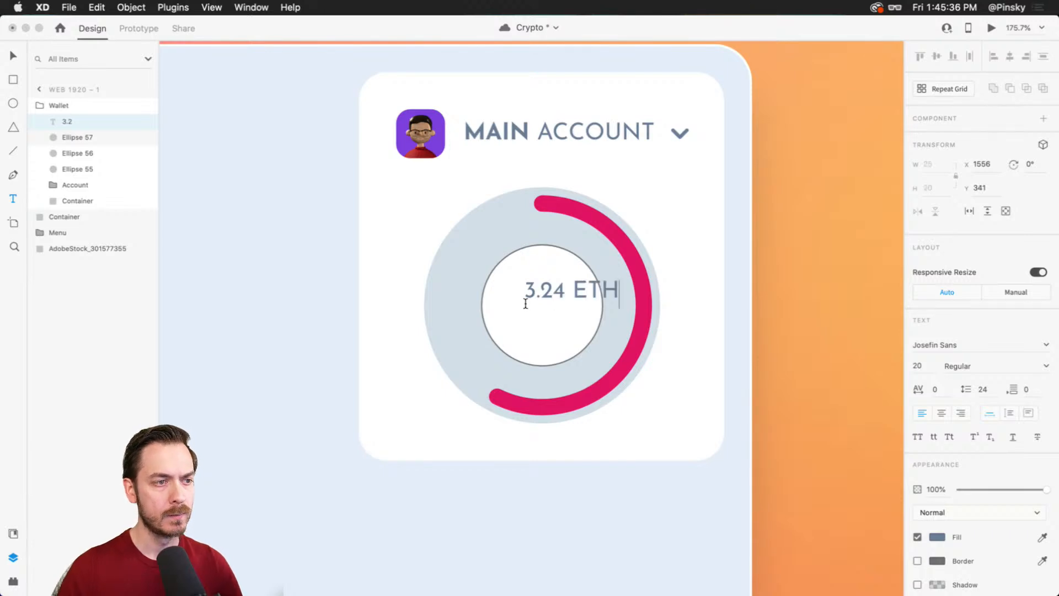
key(Escape)
click(1047, 367)
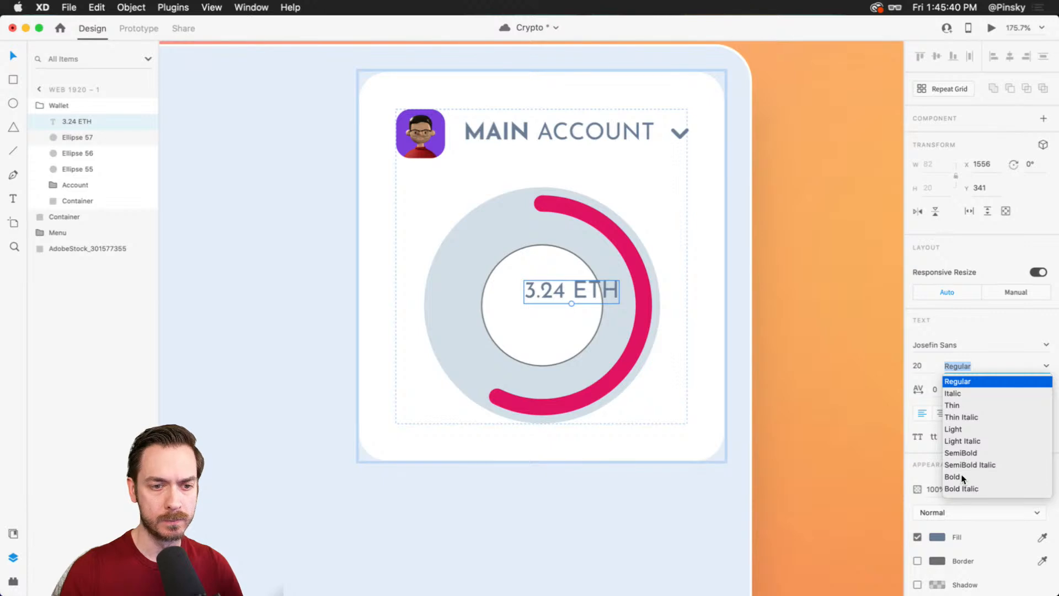
click(962, 478)
- Duplicate the ETH text directly below itself and change the copy to "$6,203 USD"
drag(558, 289, 550, 312)
double_click(551, 318)
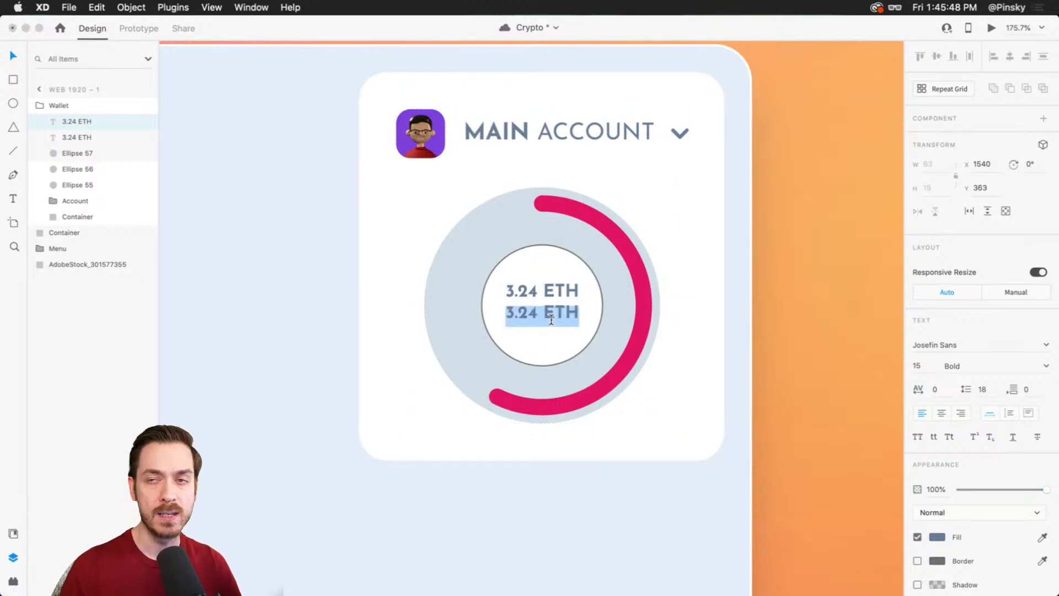
text($)
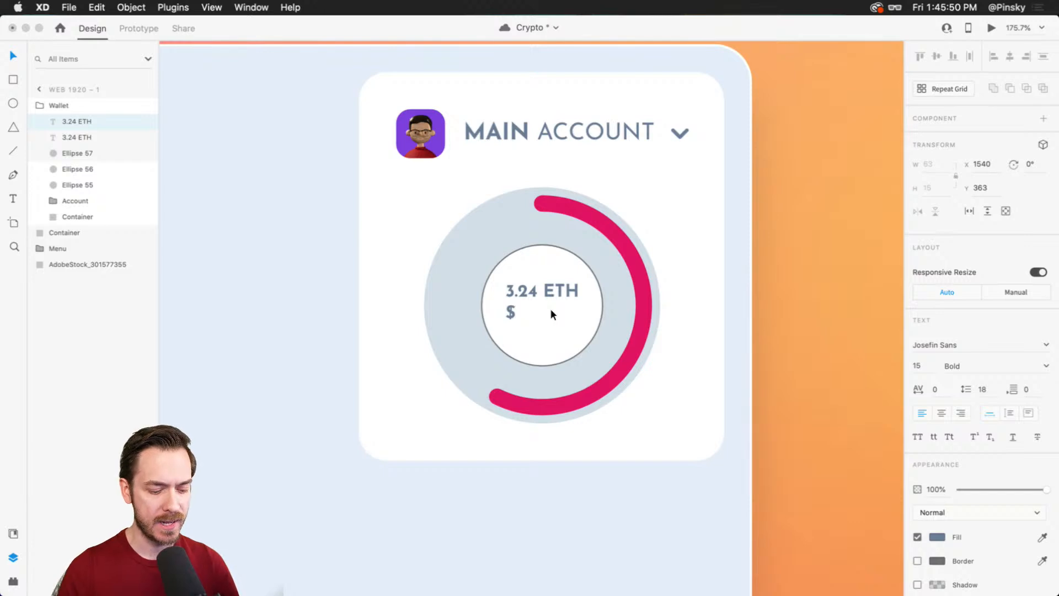
text(5)
key(BackSpace)
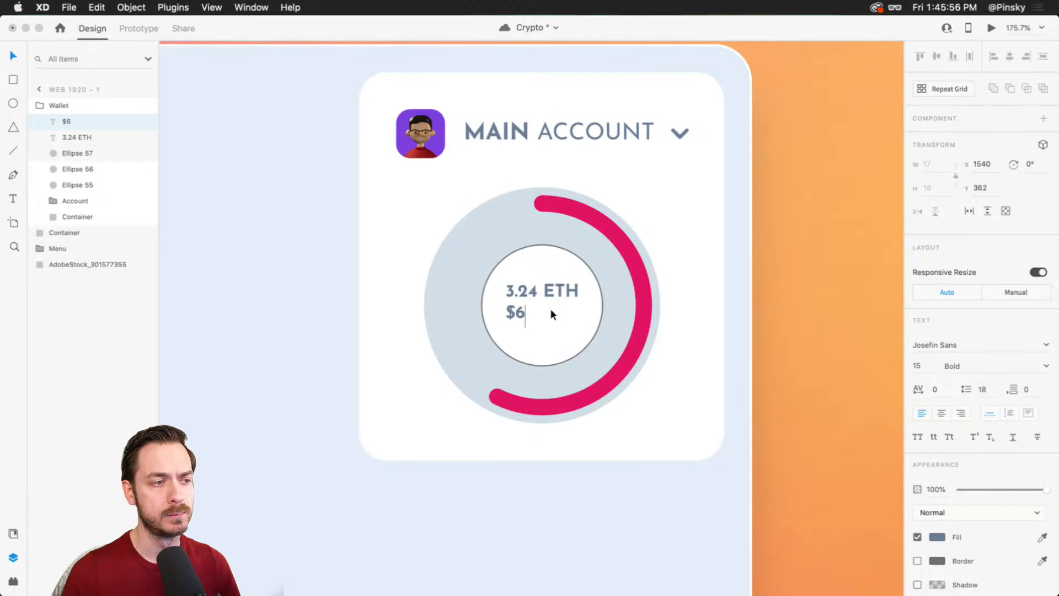
text(6)
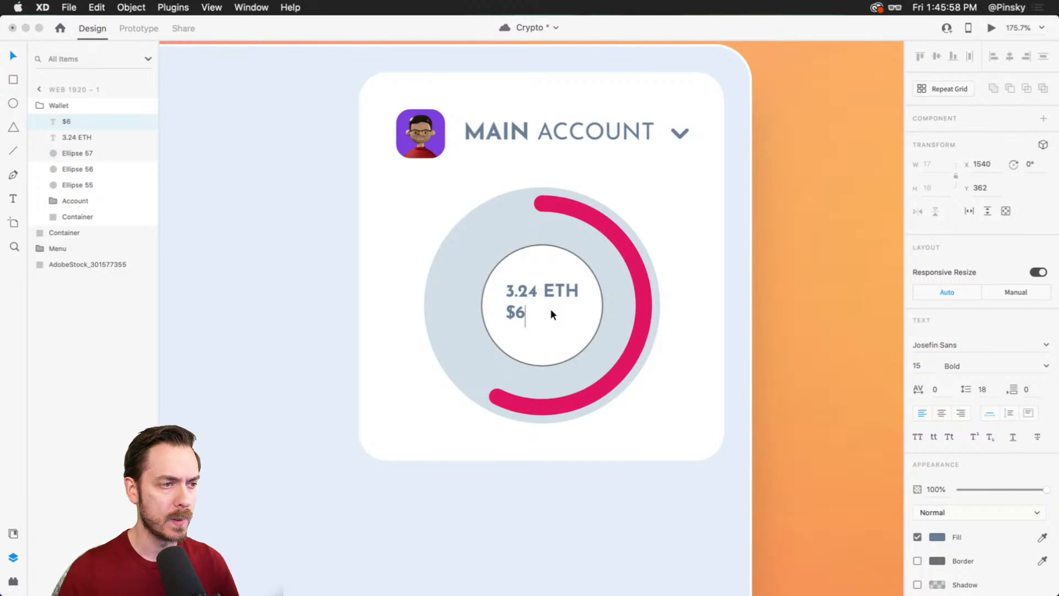
text(,203)
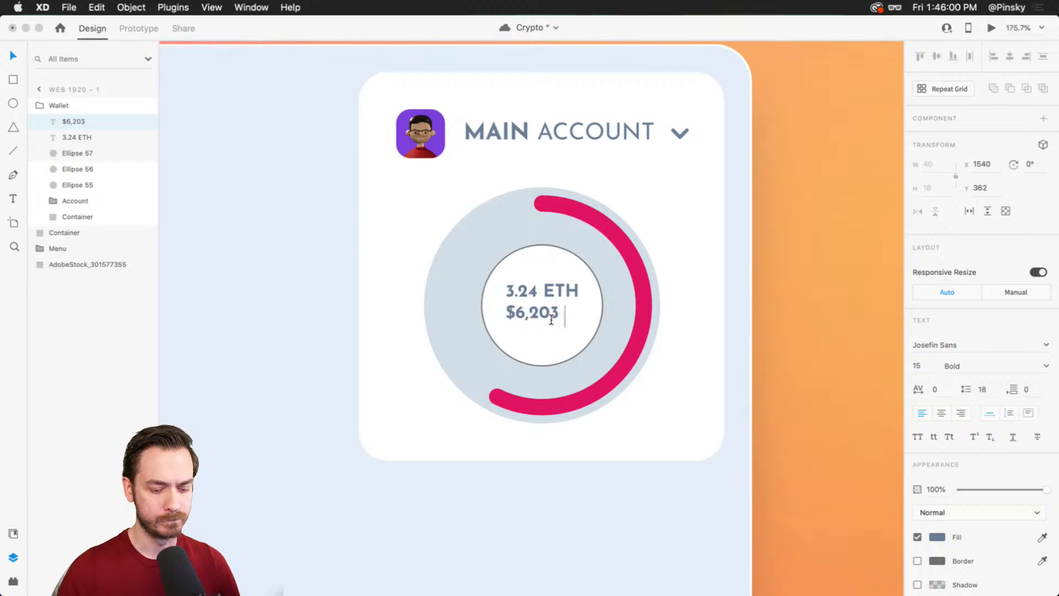
text( USD)
key(Escape)
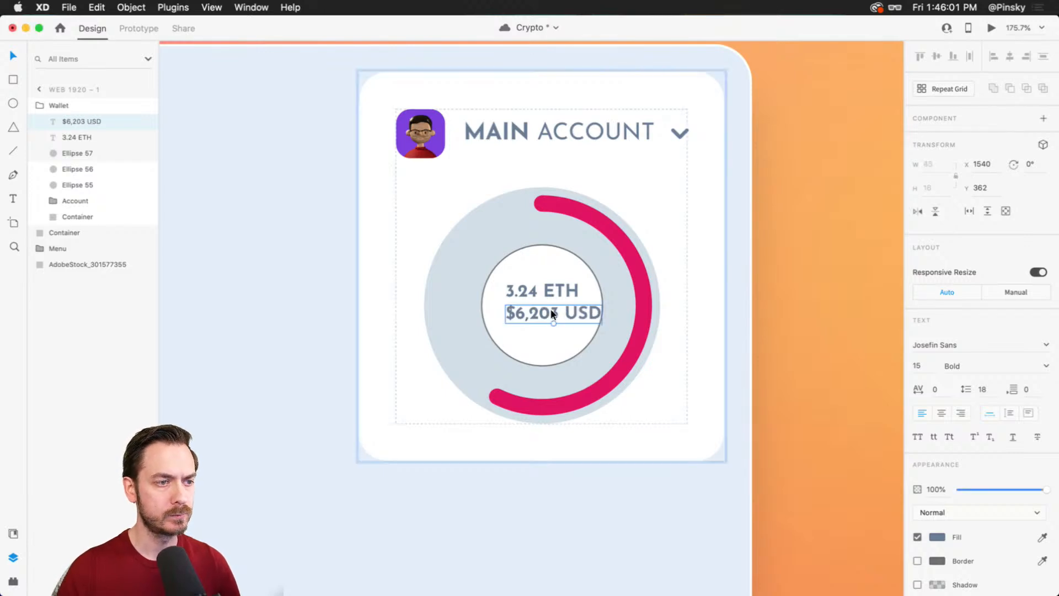
- Set the "$6,203 USD" text to SemiBold weight and size 12
click(1044, 365)
click(967, 450)
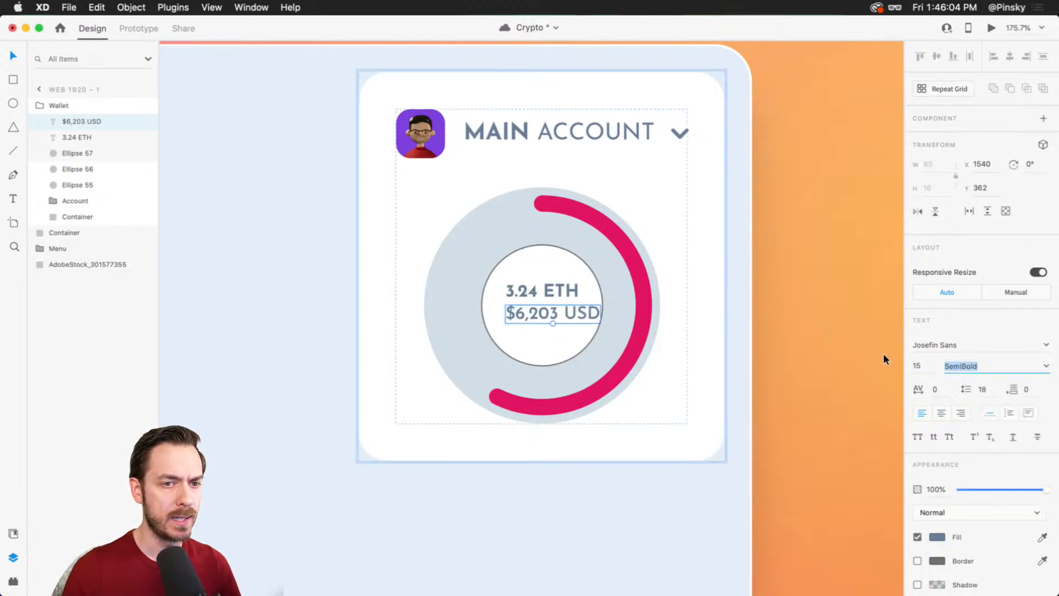
click(928, 375)
key(Down)
key(Down)
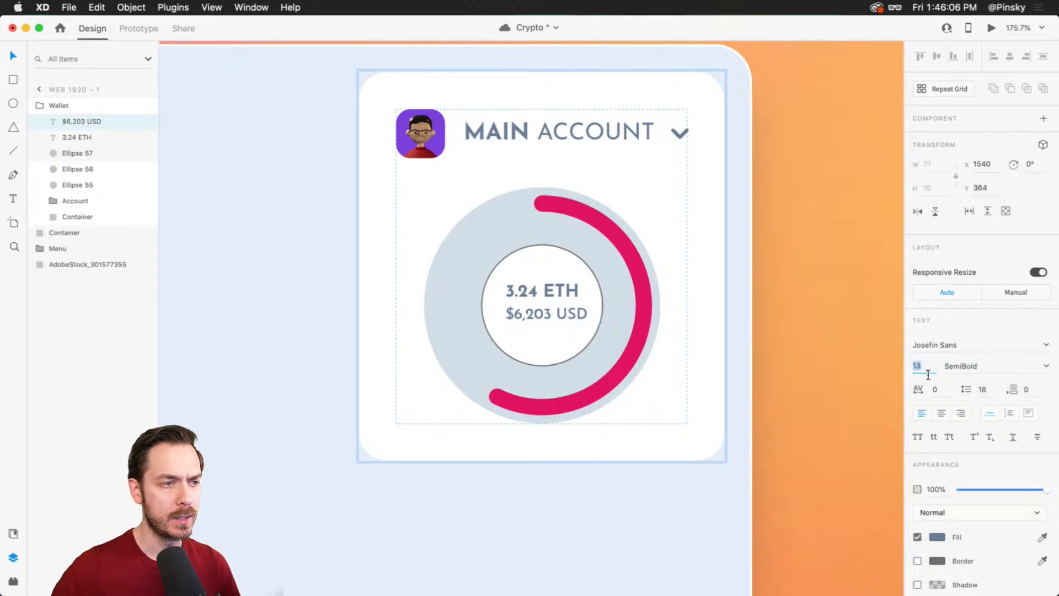
key(Down)
key(Down)
key(Up)
key(Return)
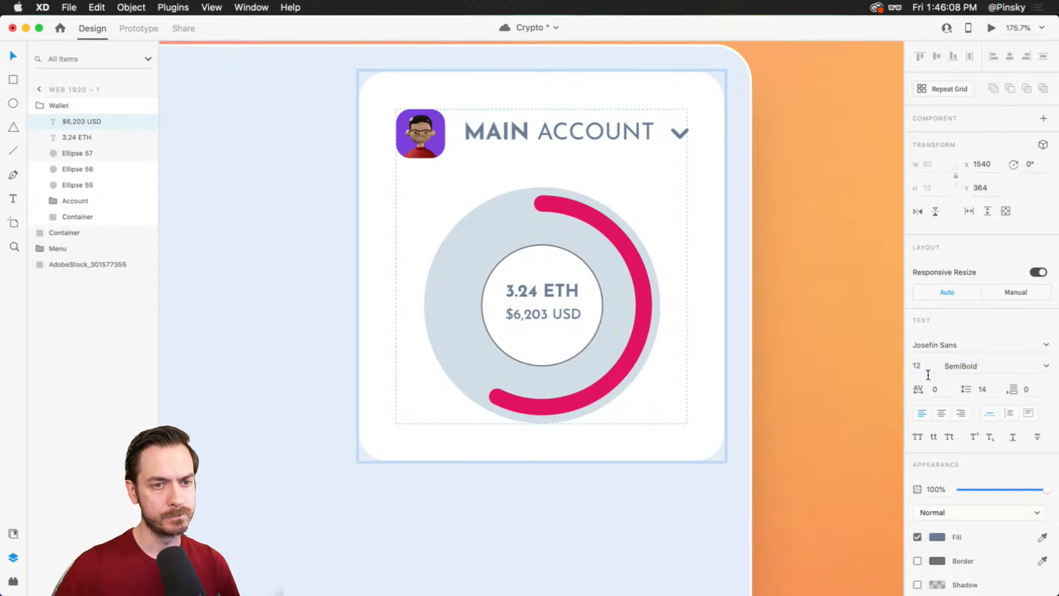
- Nudge the USD text up close beneath the ETH text, centre it horizontally, and set its opacity to 50%
key(Up)
key(Up)
key(Up)
key(Up)
key(Up)
key(Up)
key(Left)
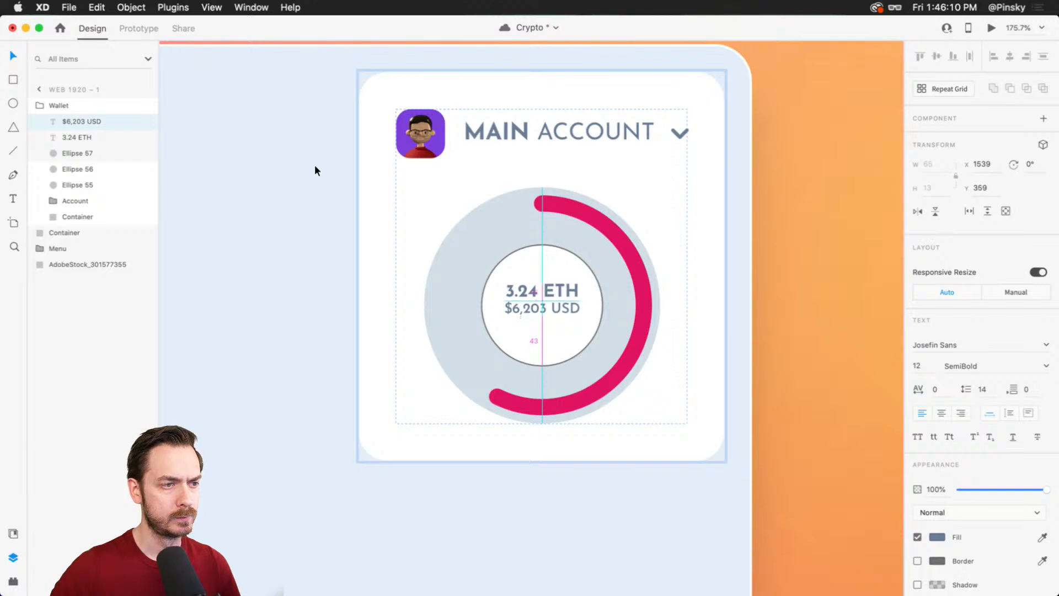
key(5)
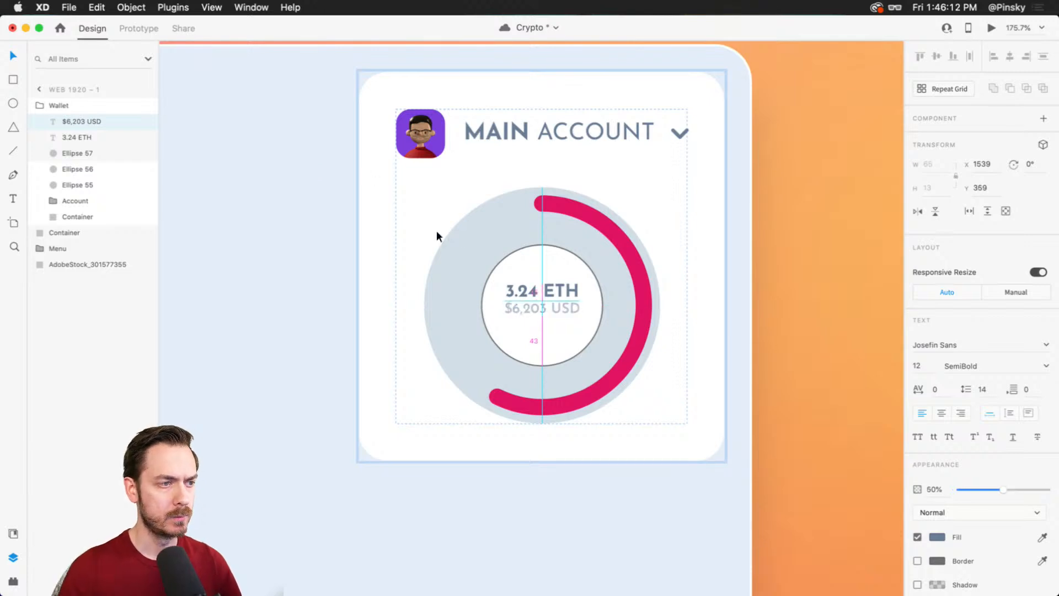
- Move both balance text lines down to the middle of the white circle and remove the circle's border
shift+click(563, 285)
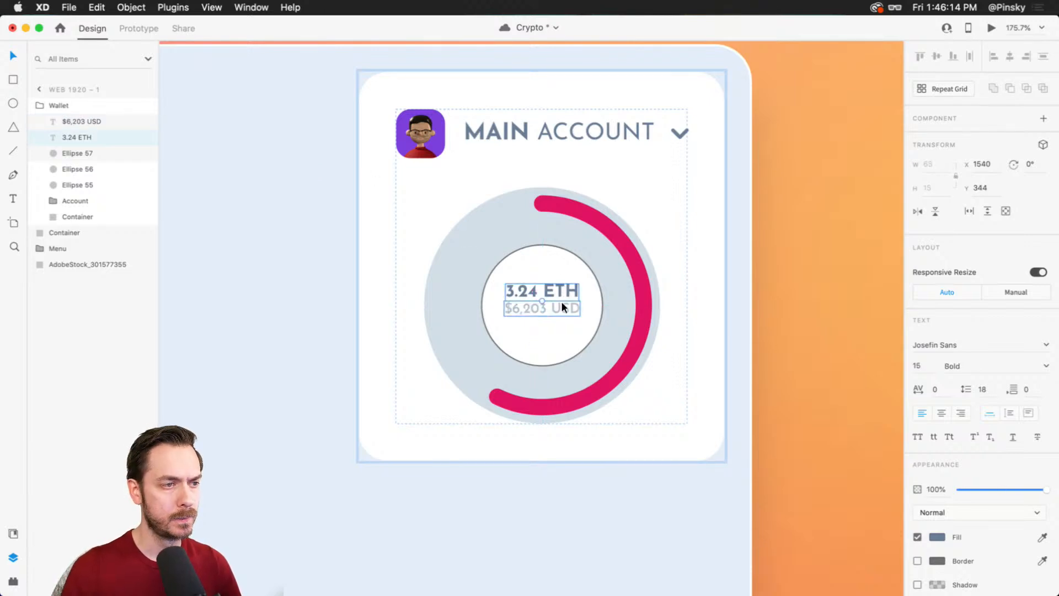
drag(564, 302, 566, 309)
click(591, 290)
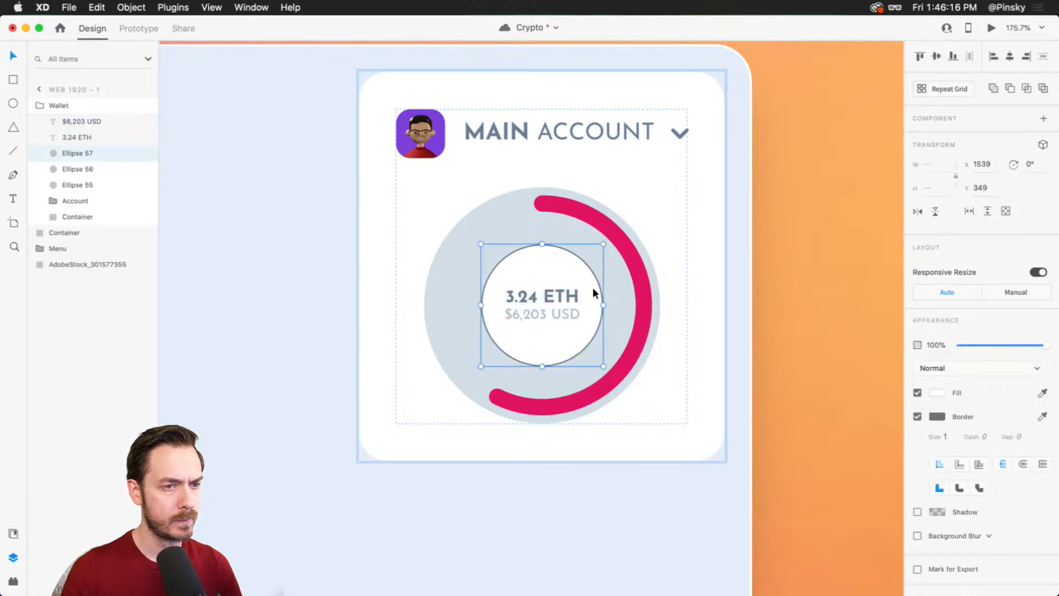
click(917, 417)
scroll(711, 287, down, 2)
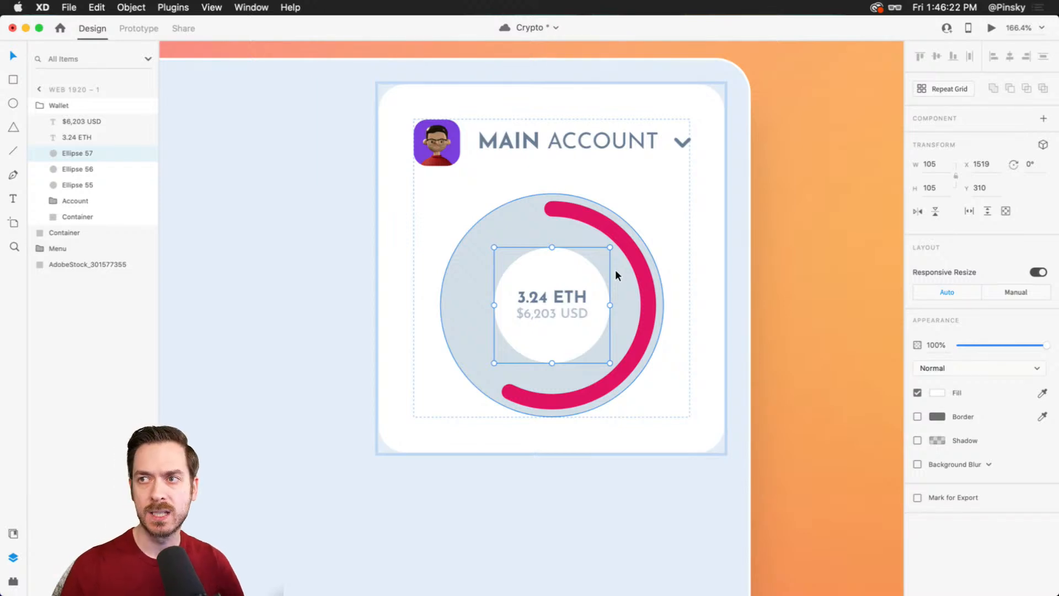
- Shrink the pink arc about its centre to about 179 px across and set its border size to 16
click(624, 261)
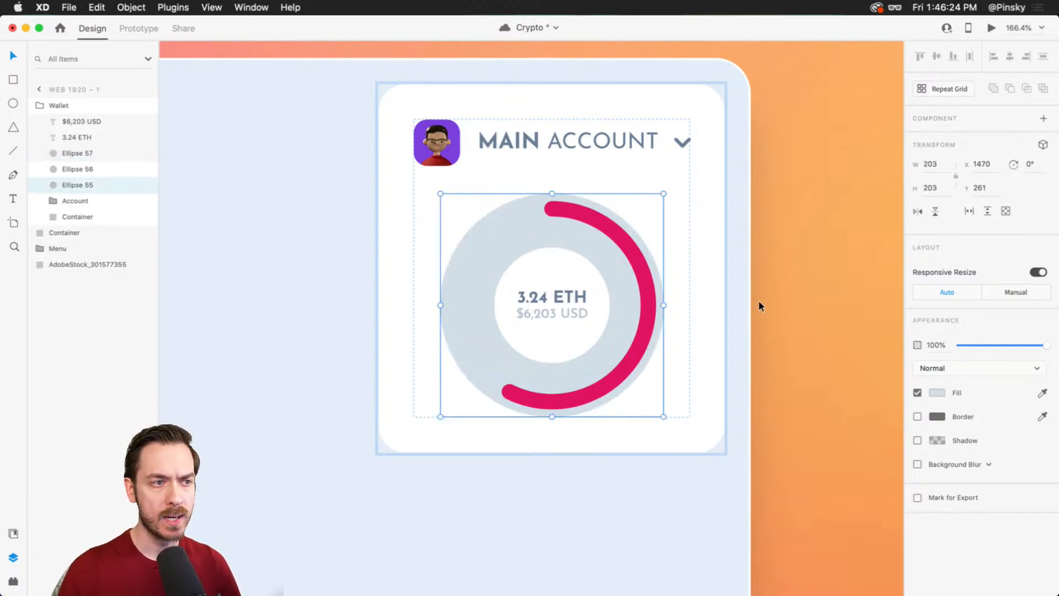
click(618, 229)
drag(662, 195, 651, 206)
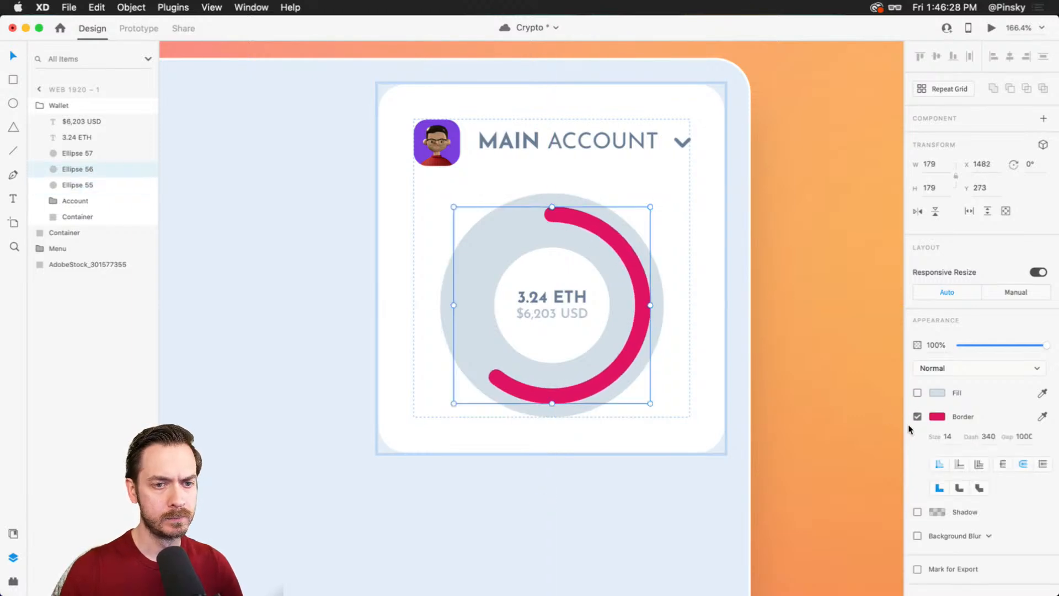
click(947, 436)
key(Up)
key(Up)
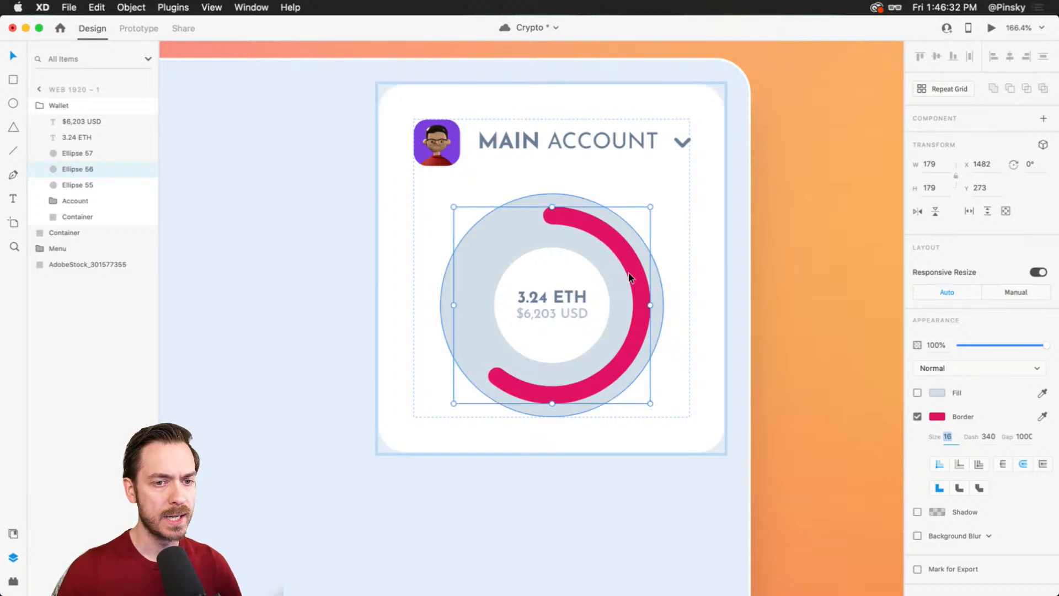
- Duplicate the pink arc and set the copy's dash to 420 so it reaches further around the ring
key(super+d)
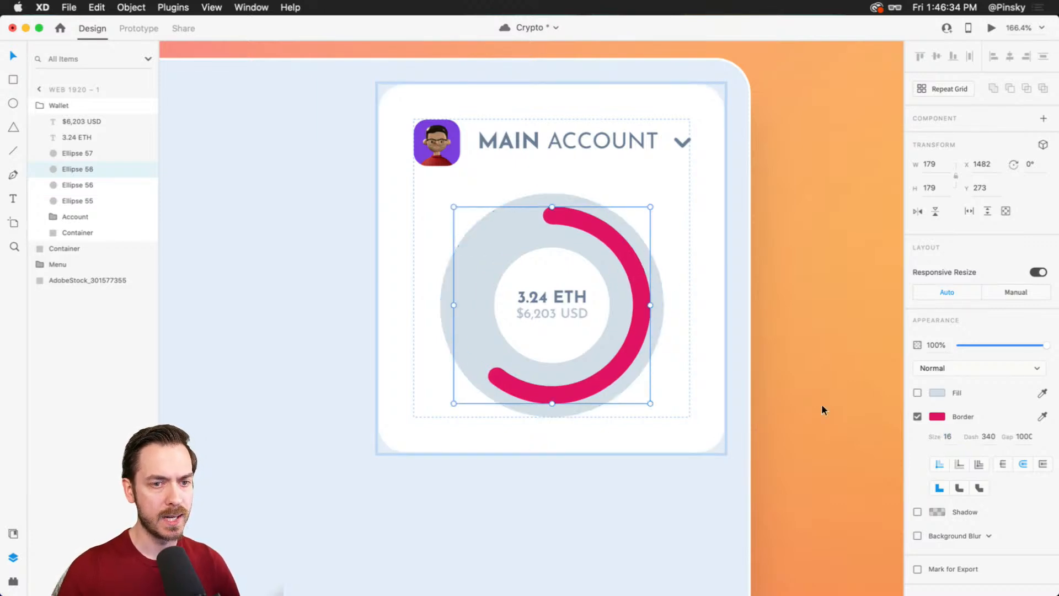
click(988, 437)
key(shift+Up)
key(shift+Up)
key(shift+Up)
key(shift+Up)
key(shift+Up)
key(shift+Up)
key(shift+Up)
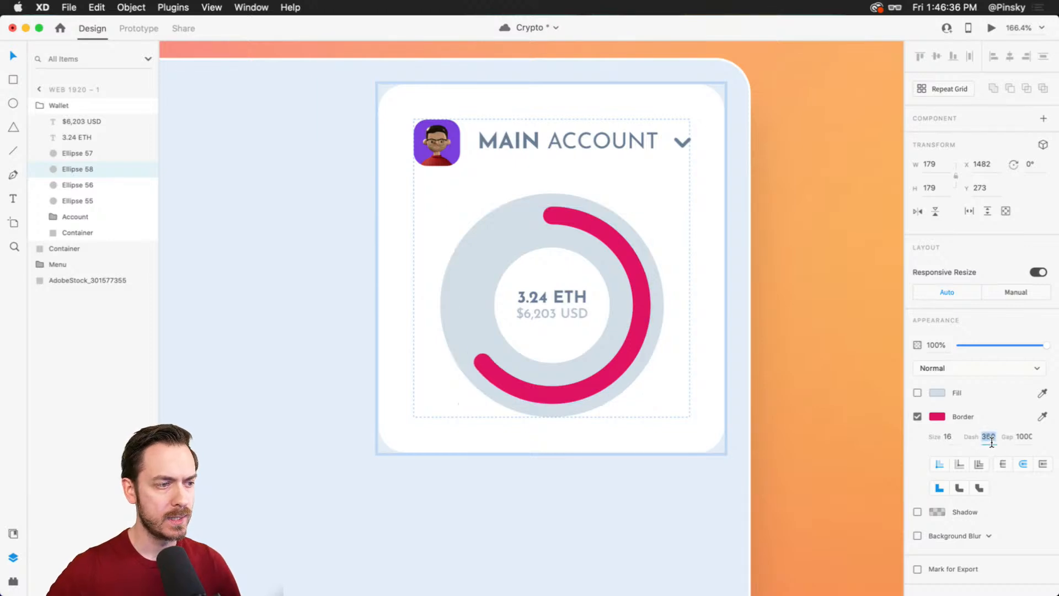
key(shift+Up)
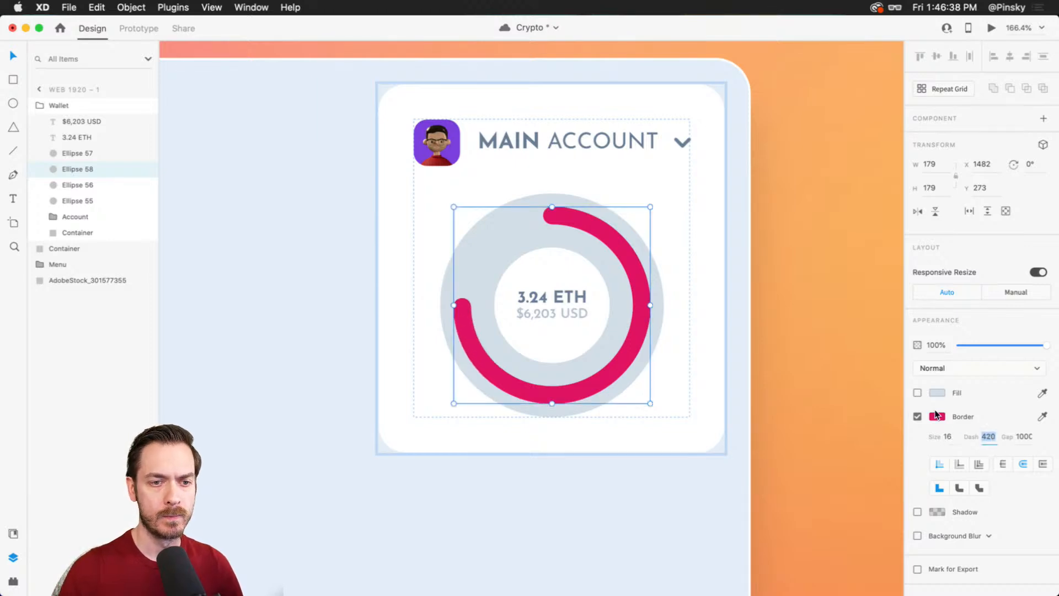
- Recolour the longer arc's border blue (#1464E3) and send it behind the original pink arc
click(937, 417)
click(892, 382)
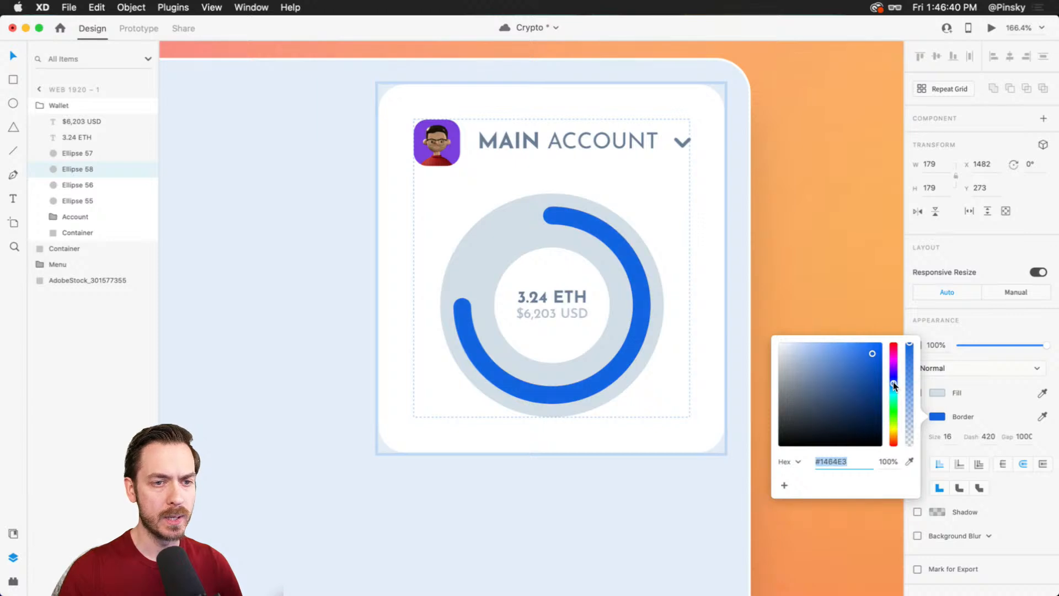
click(981, 325)
key(super+bracketleft)
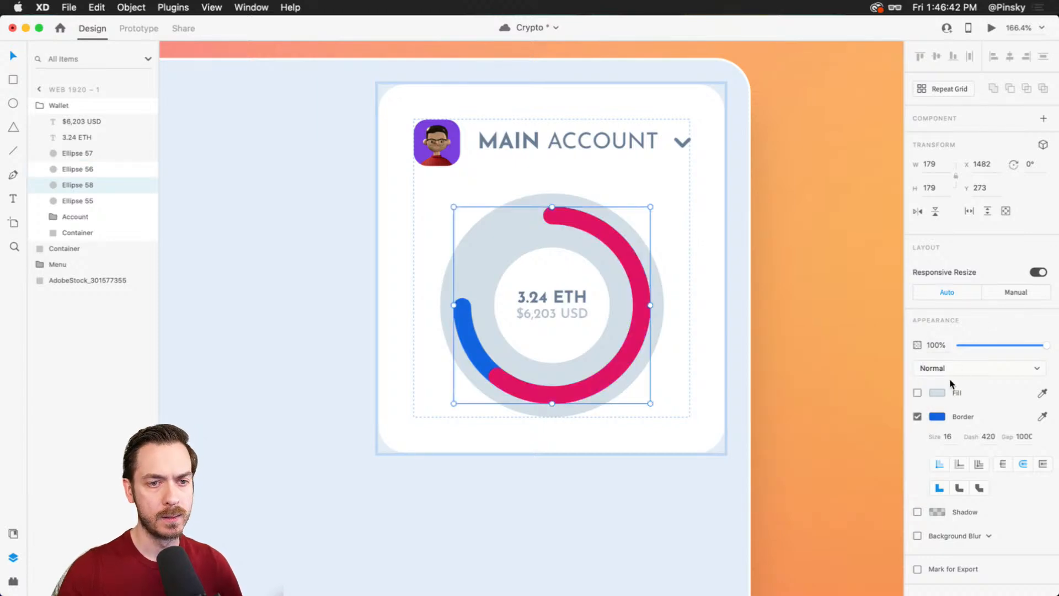
scroll(491, 370, up, 5)
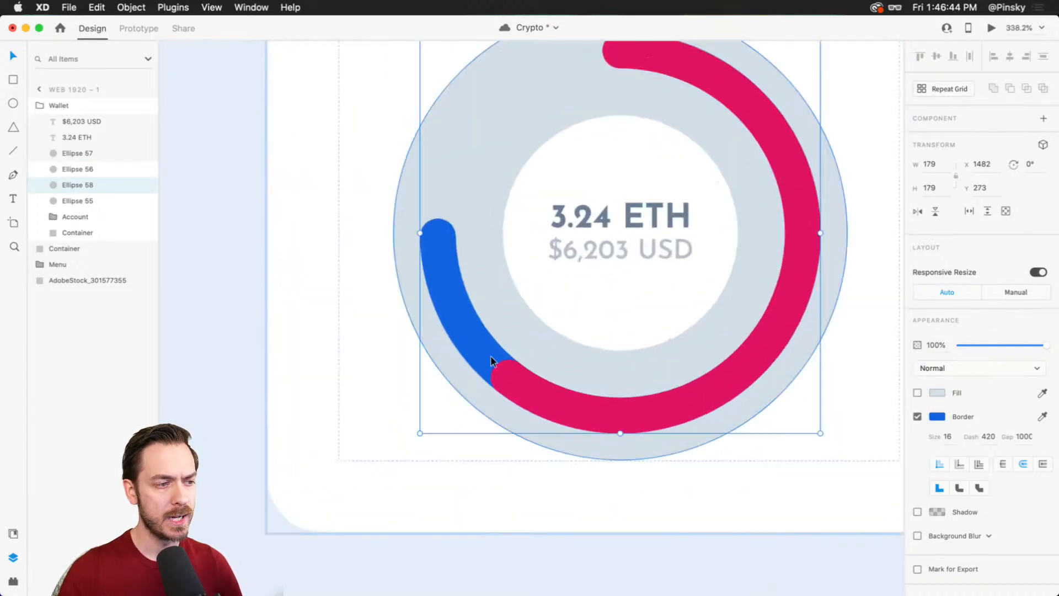
scroll(491, 361, down, 5)
- Duplicate the pink arc and set the copy's dash to 570 so it closes into a full ring
click(615, 298)
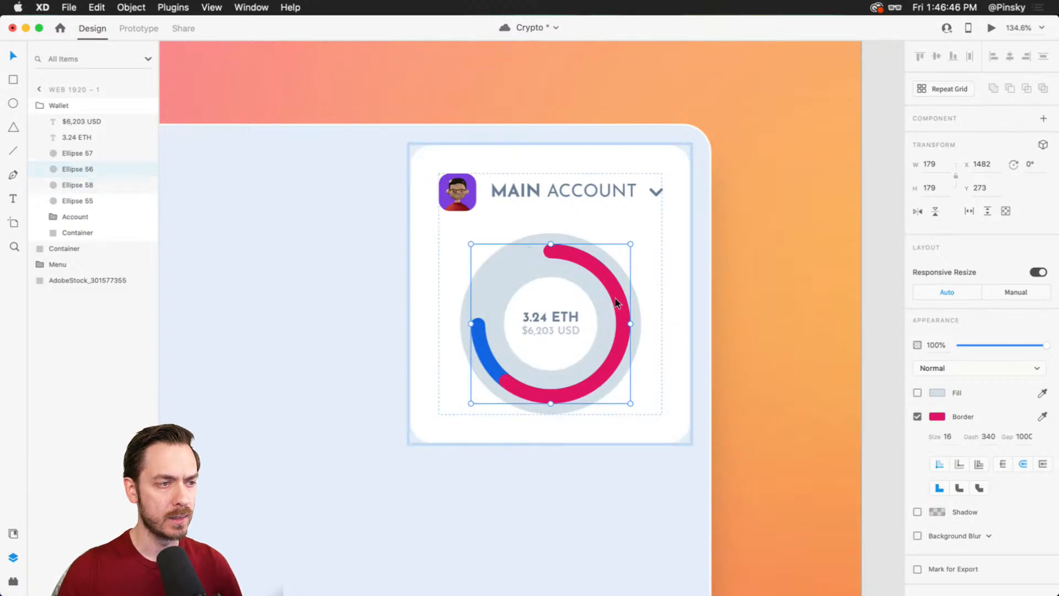
key(super+d)
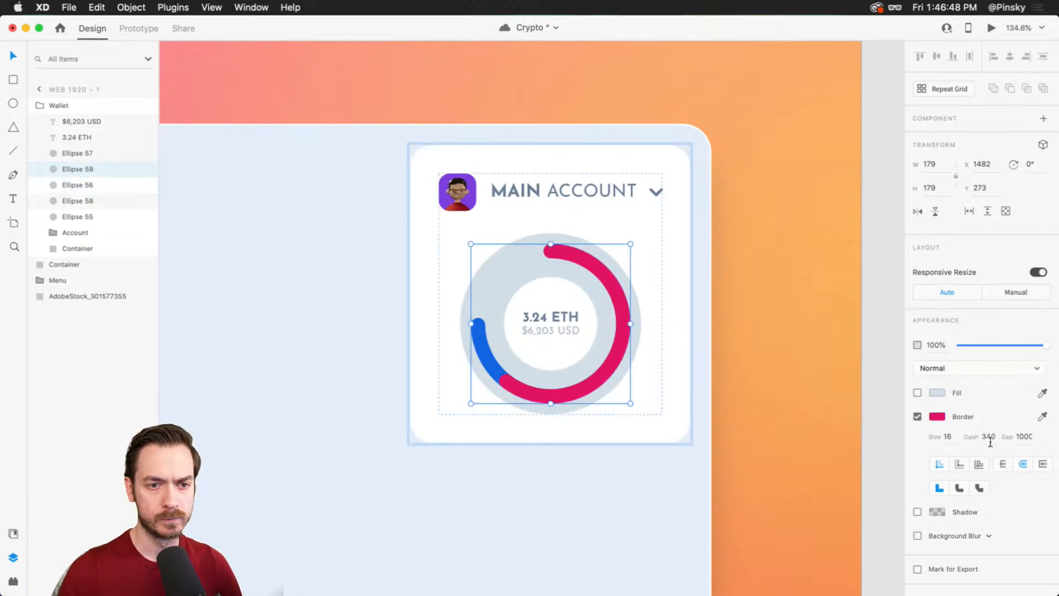
drag(993, 441, 973, 452)
key(shift+Up)
key(shift+Up)
key(shift+Up)
key(shift+Up)
key(shift+Up)
key(shift+Up)
key(shift+Up)
key(shift+Up)
key(shift+Up)
key(shift+Up)
key(shift+Up)
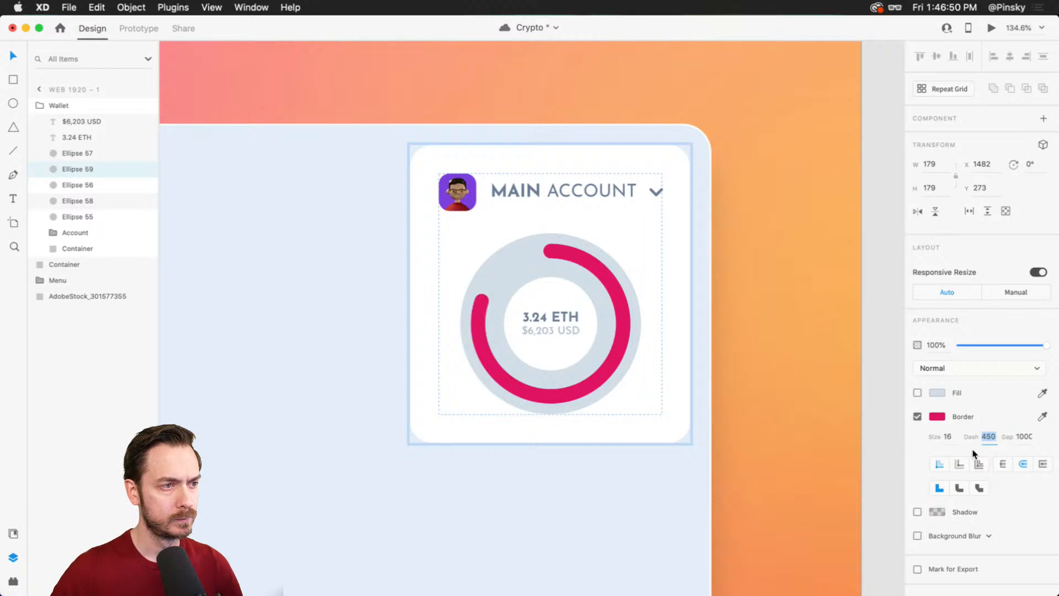
key(shift+Up)
key(shift+Up)
key(shift+Up)
key(shift+Up)
key(shift+Up)
key(shift+Up)
key(shift+Up)
key(shift+Up)
key(shift+Up)
key(shift+Up)
key(shift+Up)
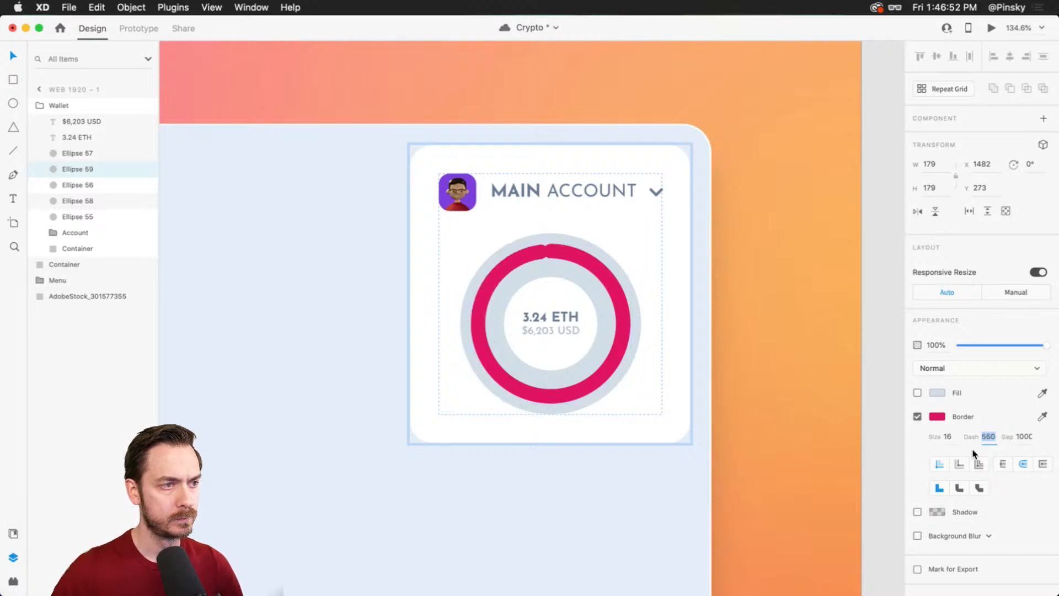
key(shift+Up)
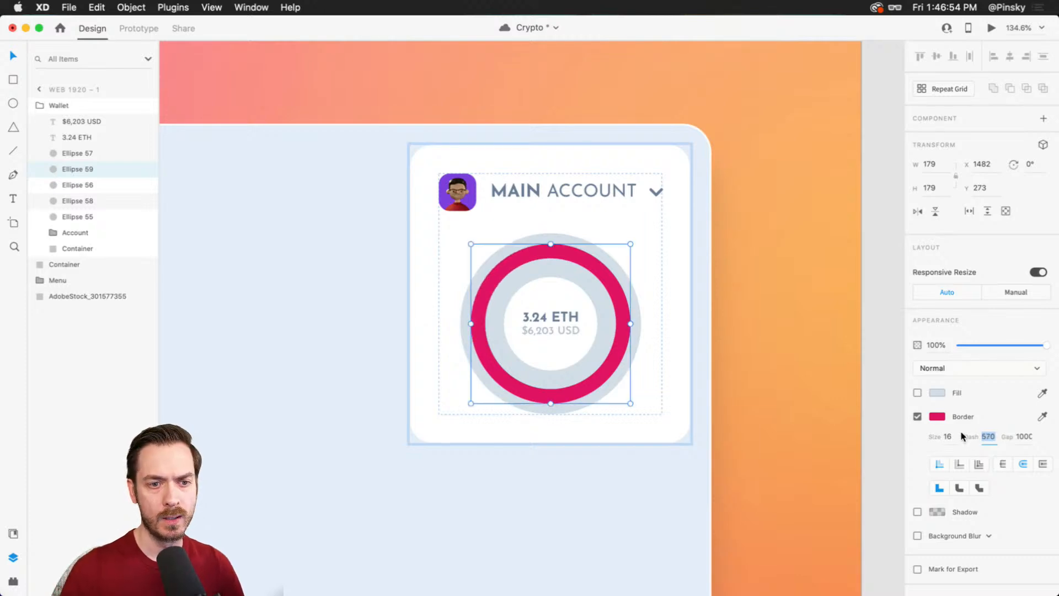
- Recolour the full ring's border bright green and send it behind the pink and blue arcs
click(937, 417)
mouse_move(894, 413)
mouse_down()
mouse_move(892, 422)
mouse_move(899, 405)
mouse_up()
click(973, 258)
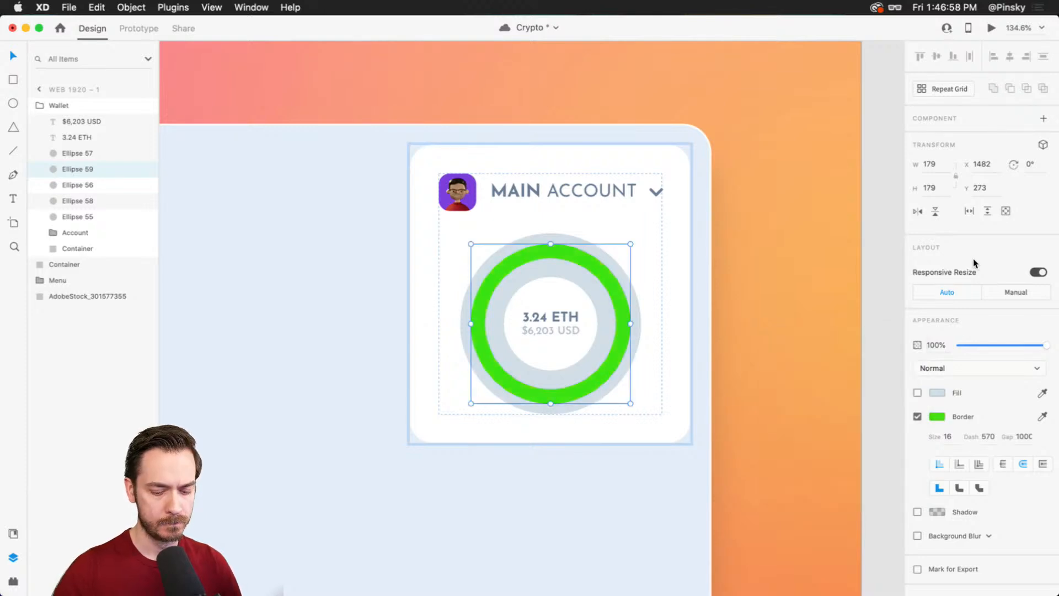
key(super+bracketleft)
key(super+bracketleft)
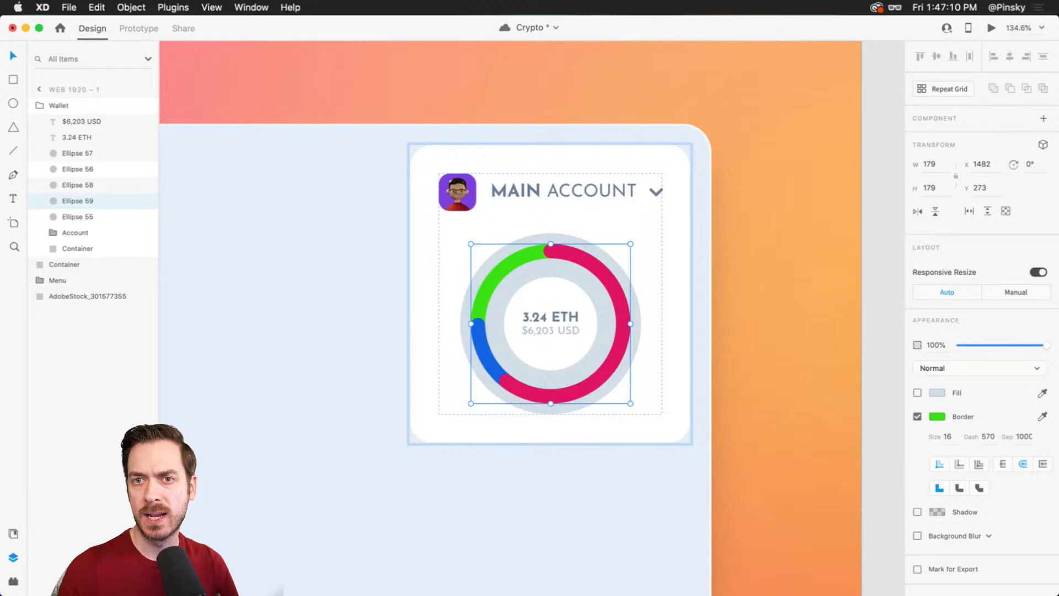
- Shrink the grey backing circle about its centre to 191 px across
click(610, 260)
scroll(609, 259, up, 5)
drag(653, 219, 651, 229)
scroll(603, 229, down, 2)
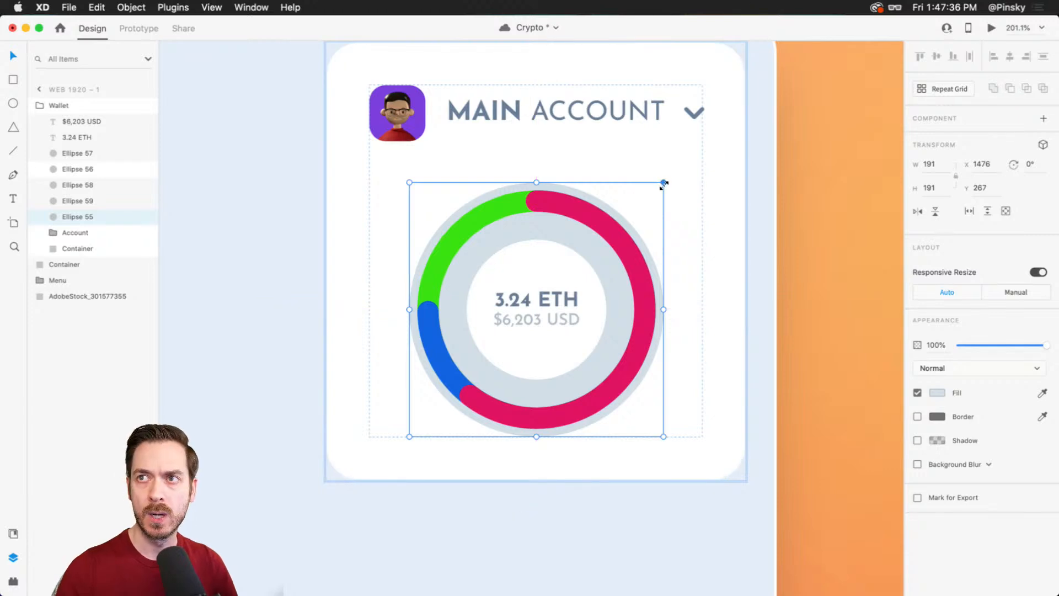
- Change the backing circle's fill to a linear gradient from near-white to light grey
click(936, 392)
click(797, 314)
click(794, 324)
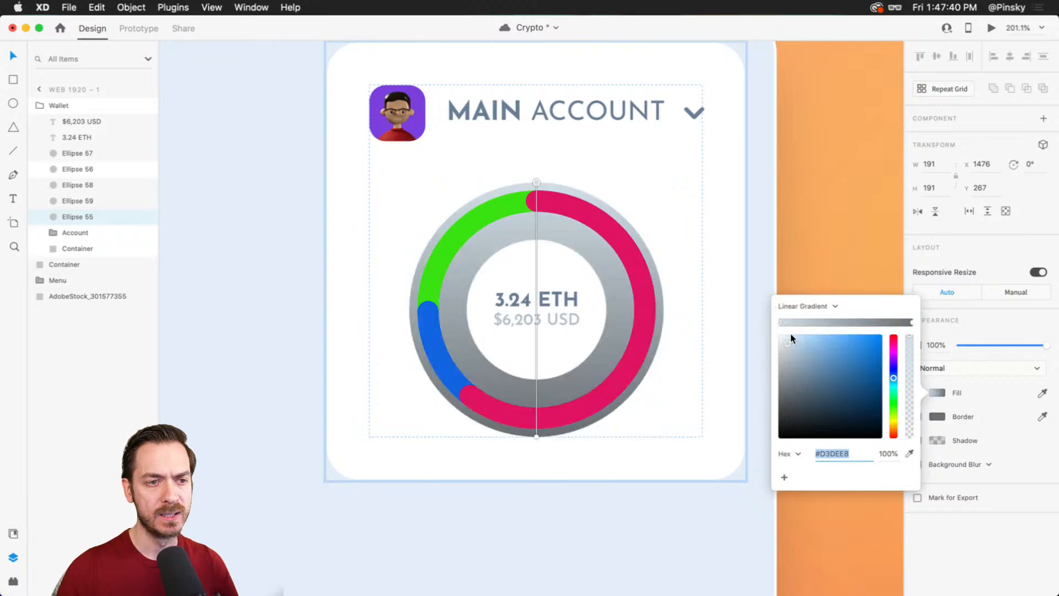
drag(788, 343, 777, 334)
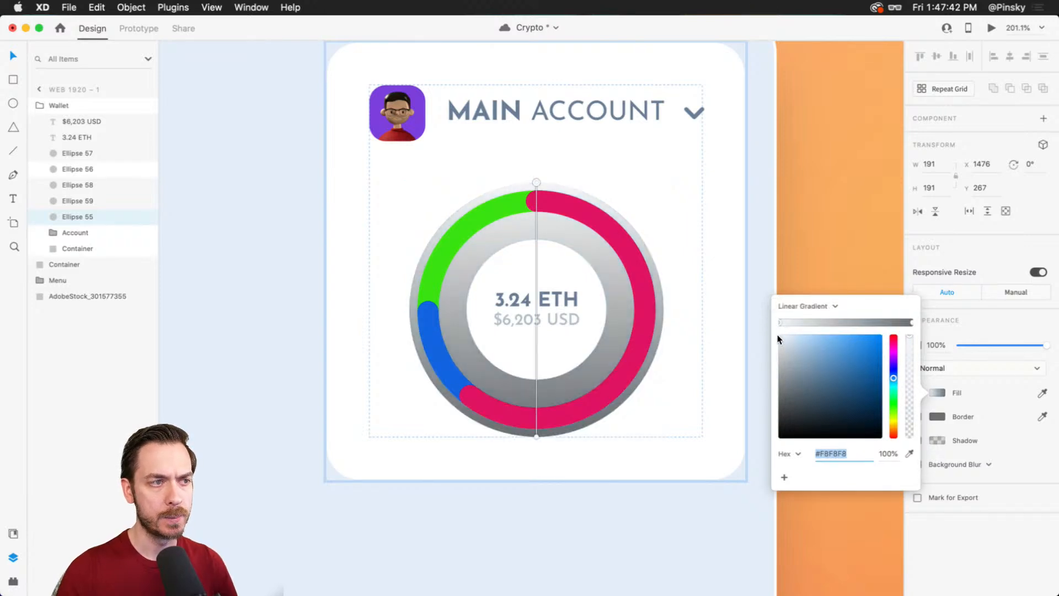
click(912, 323)
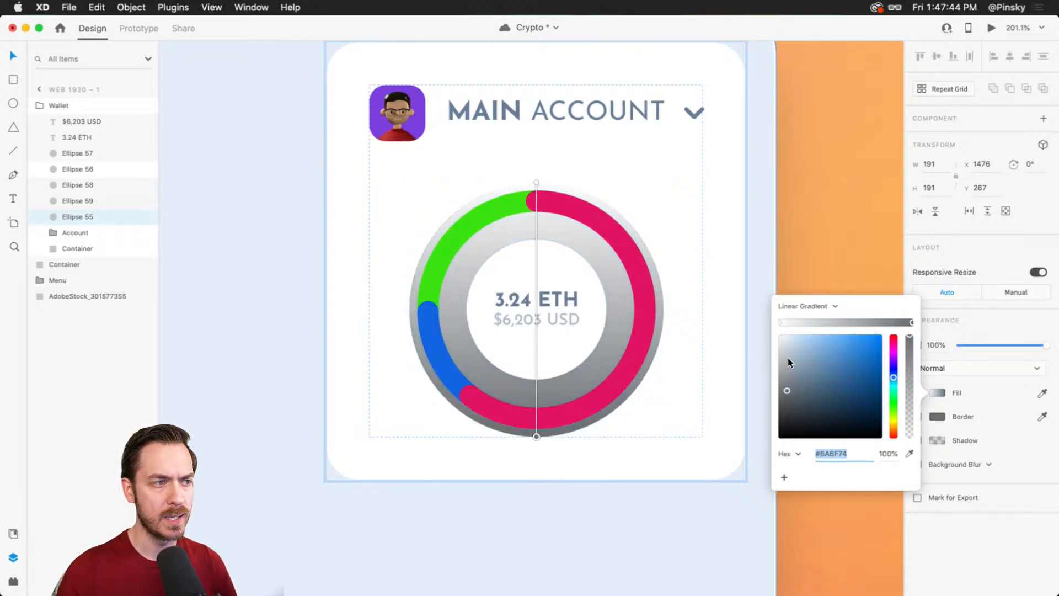
drag(785, 356, 779, 359)
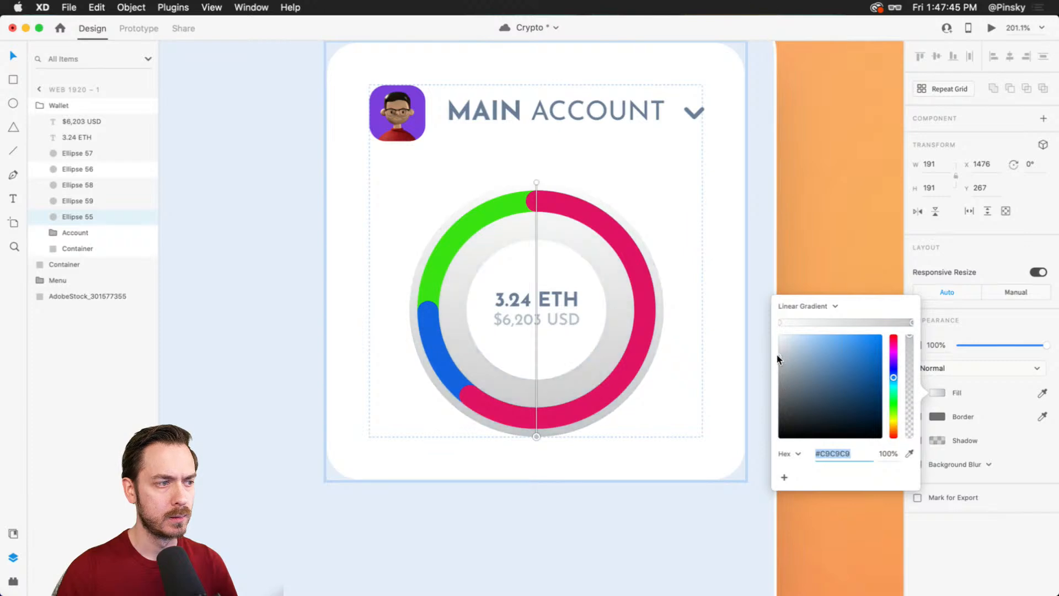
- Apply an Object Blur of 15 to the backing circle
click(958, 512)
click(987, 464)
click(968, 474)
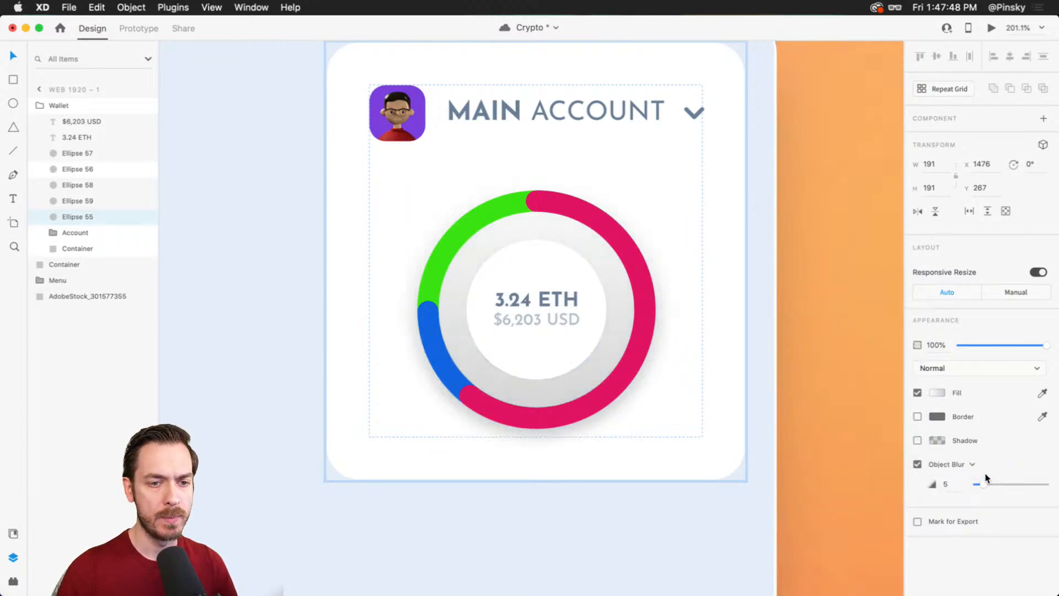
drag(995, 485, 996, 484)
- Change the gradient's darker end to a blue-grey and shift the blurred circle down to Y 290 as a shadow
click(938, 392)
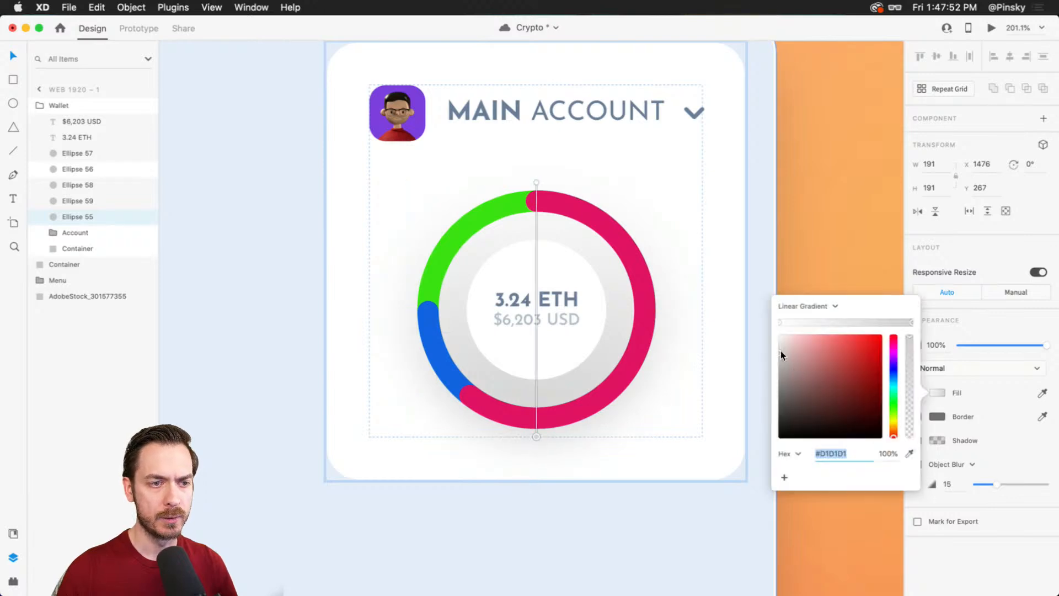
mouse_move(781, 352)
mouse_down()
mouse_move(773, 371)
mouse_move(770, 362)
mouse_up()
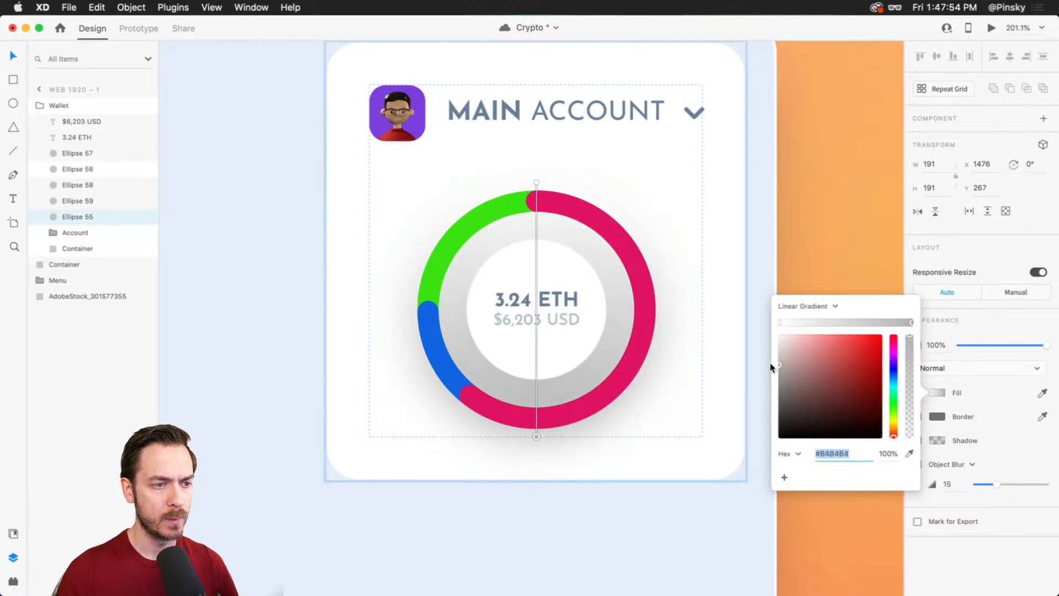
click(894, 374)
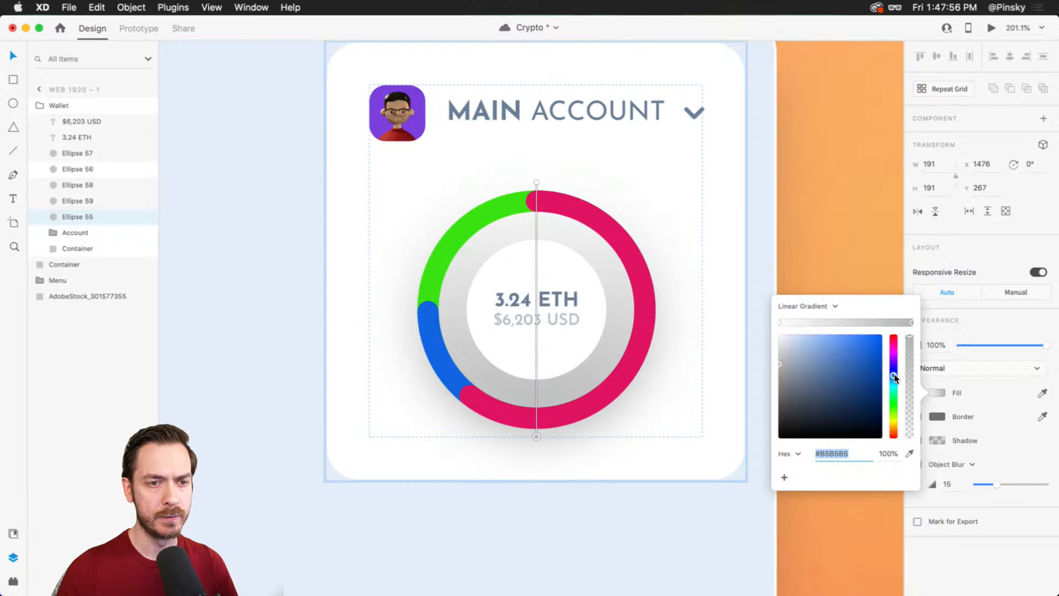
click(789, 363)
click(968, 539)
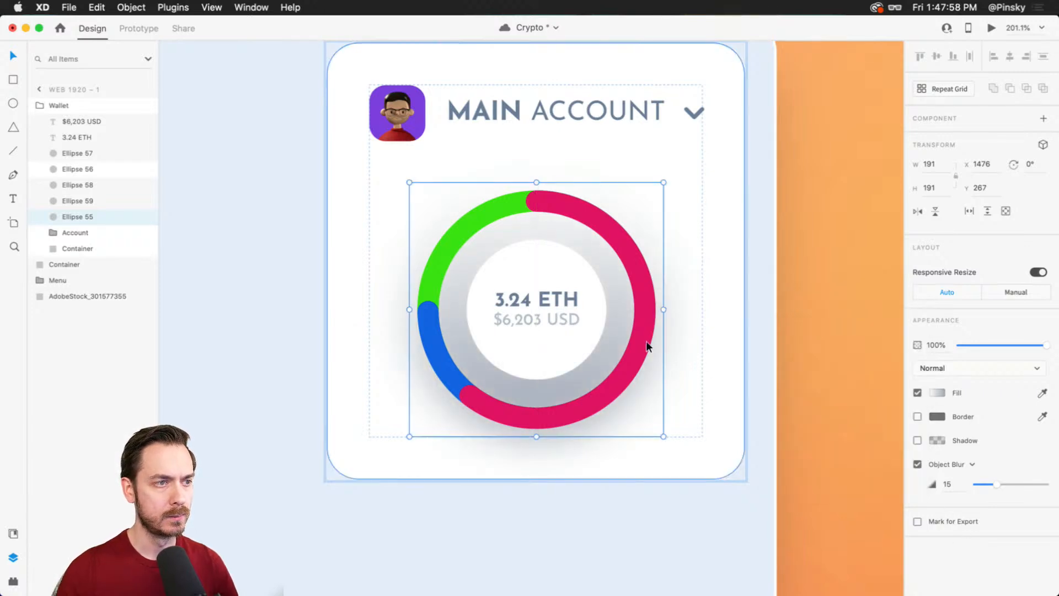
drag(537, 437, 538, 465)
- Duplicate the white centre circle, enlarge the copy about its centre to 183 px, and send it behind the original
click(514, 270)
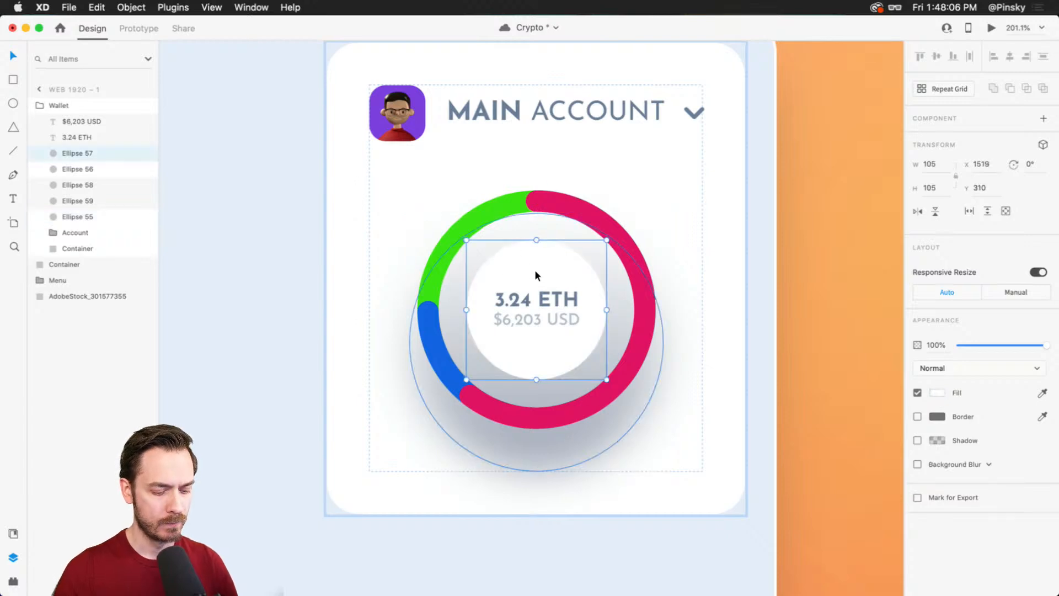
key(super+d)
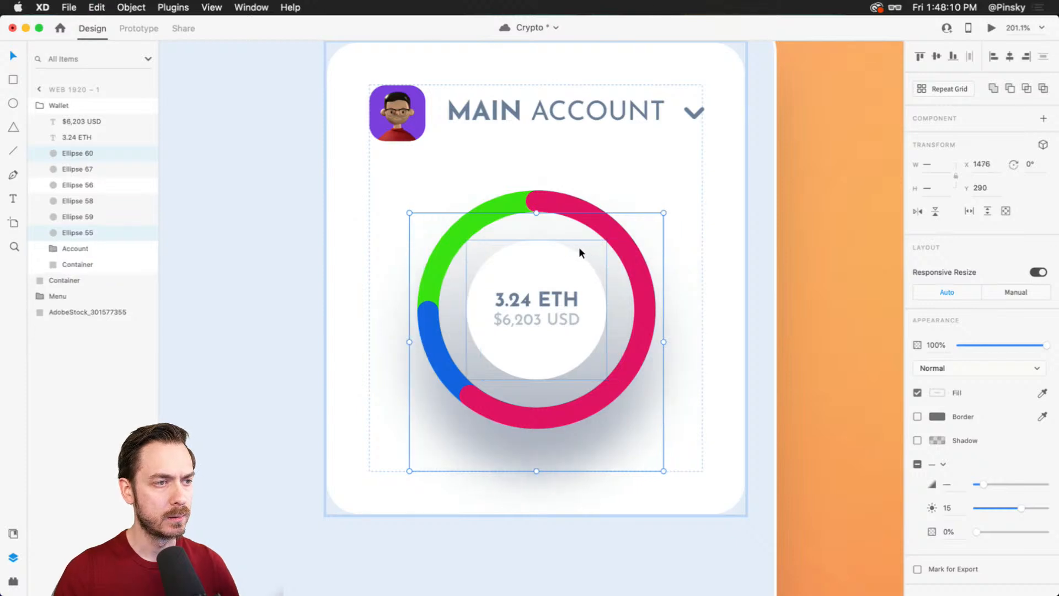
click(682, 248)
click(553, 245)
drag(606, 246, 659, 188)
key(super+bracketleft)
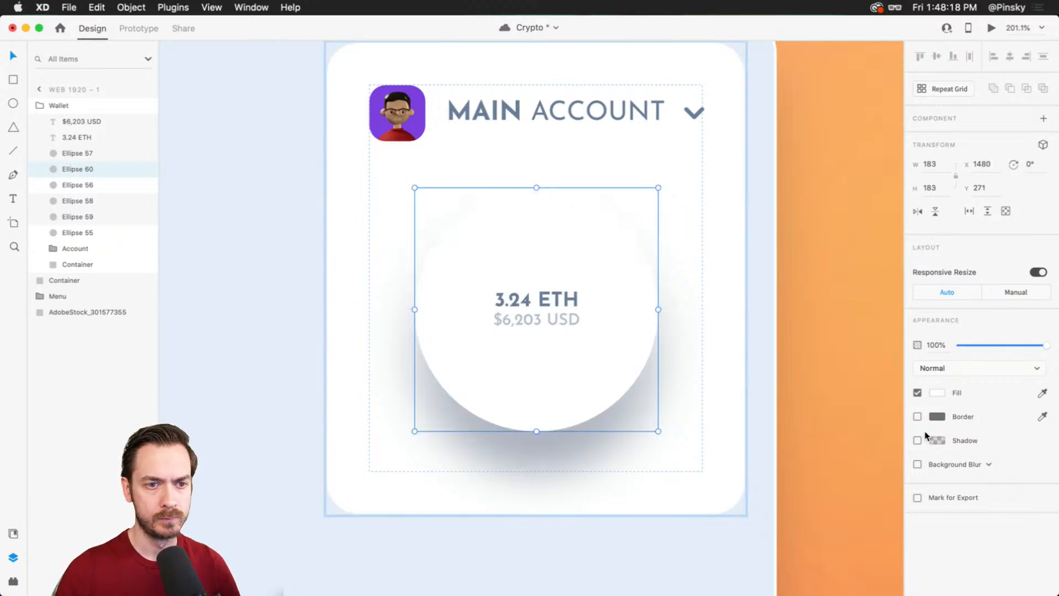
- Remove the enlarged circle's fill and give it a white border
click(917, 392)
click(934, 414)
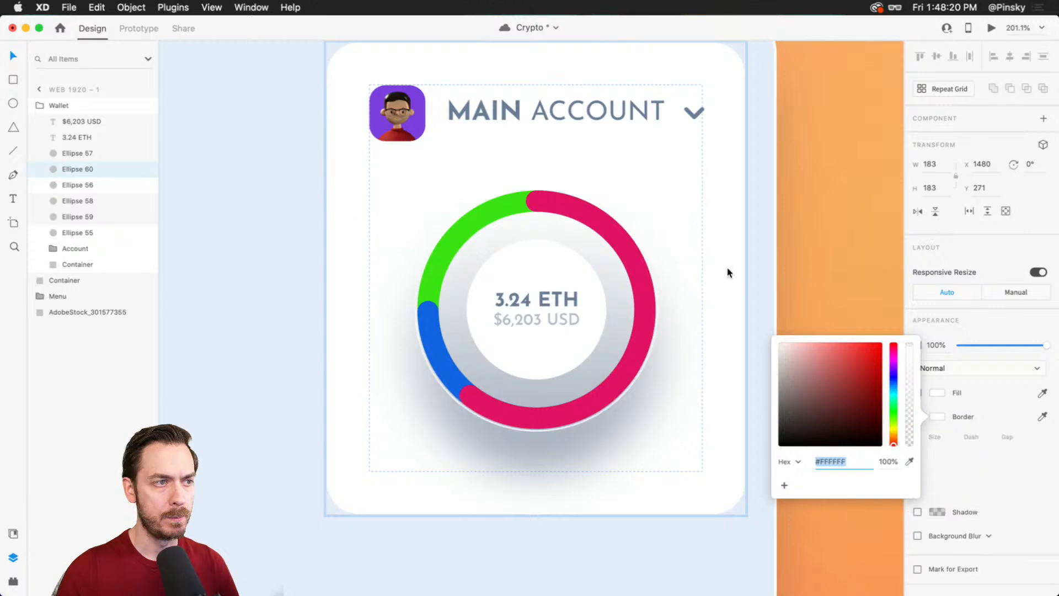
click(980, 304)
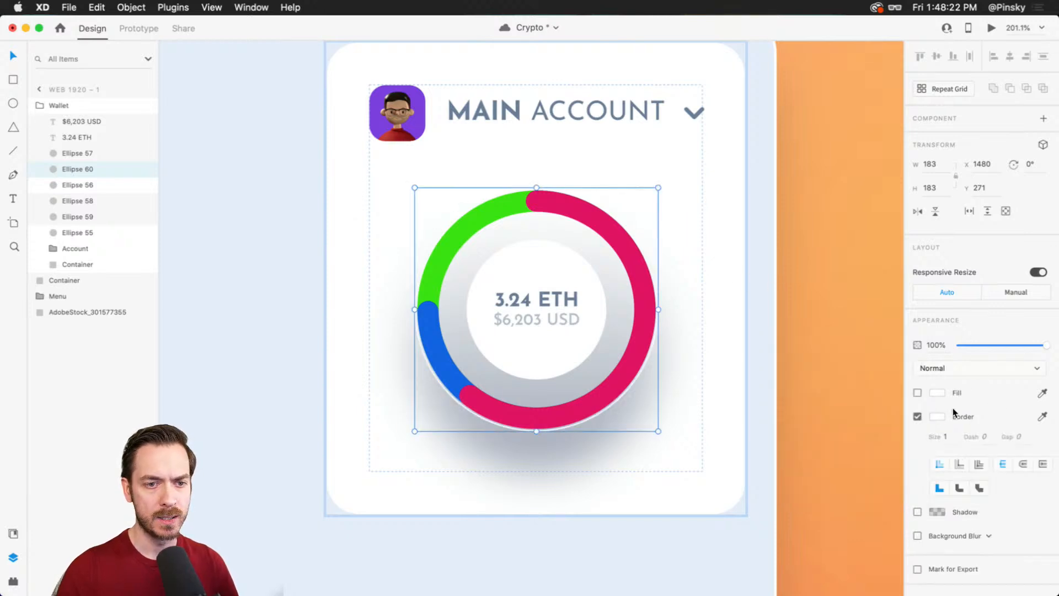
- Lower the white outline's opacity to 34% and set its border size to 2
drag(1046, 344, 993, 338)
scroll(488, 472, up, 5)
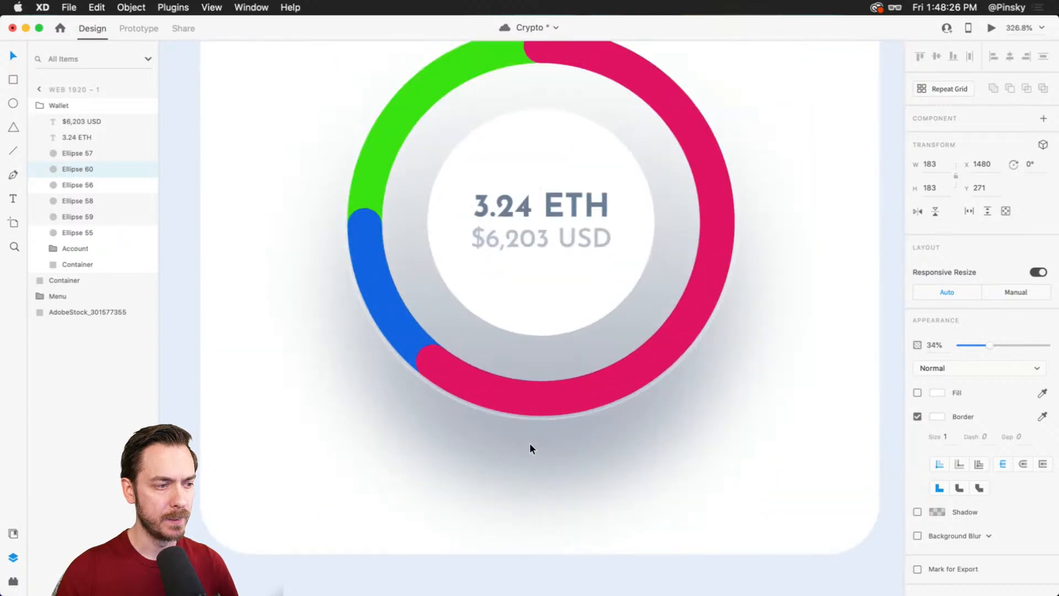
click(945, 436)
key(Up)
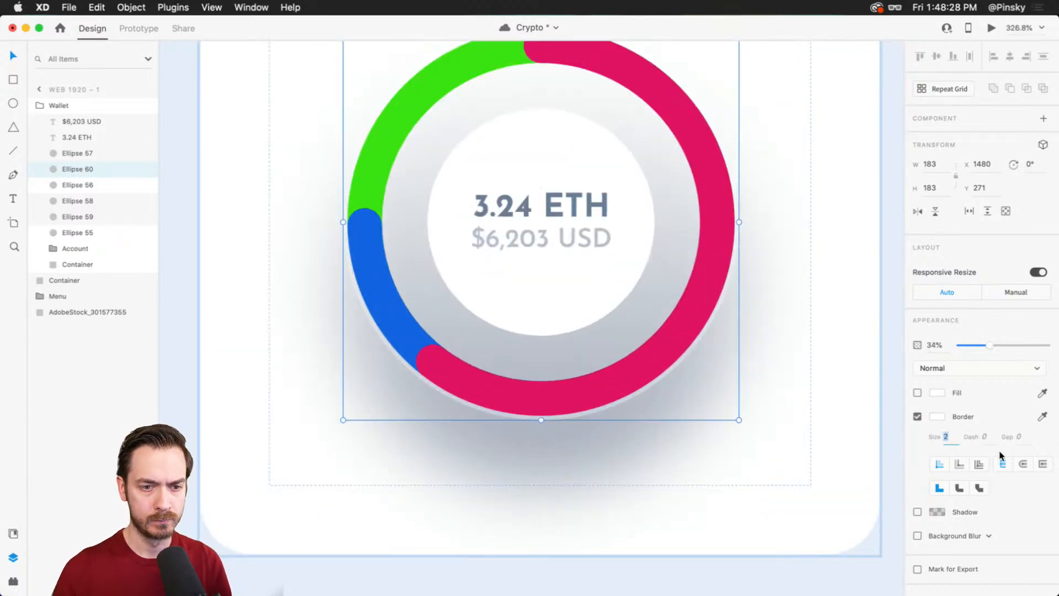
- Soften the white outline with an Object Blur of 3 and raise its opacity to 51%
click(986, 535)
click(939, 540)
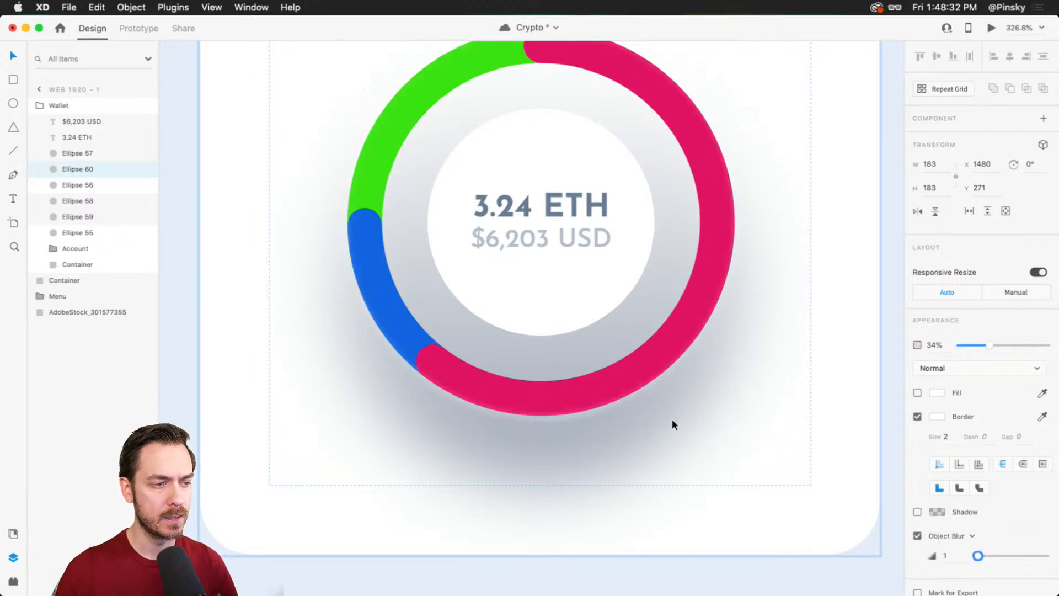
drag(994, 345, 1008, 346)
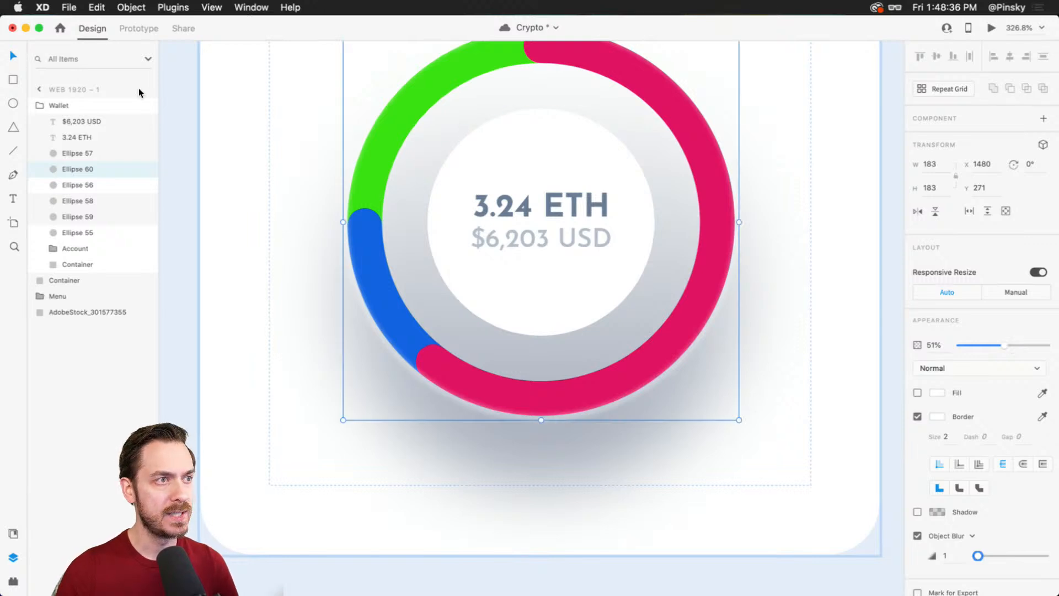
scroll(512, 243, down, 1)
key(super+shift+z)
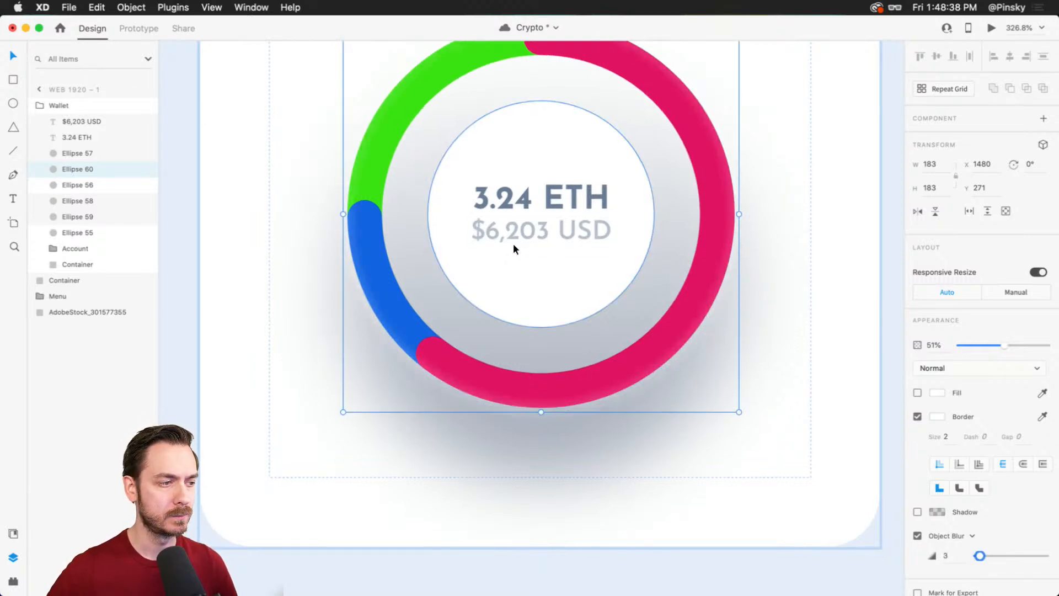
key(super+z)
key(super+shift+z)
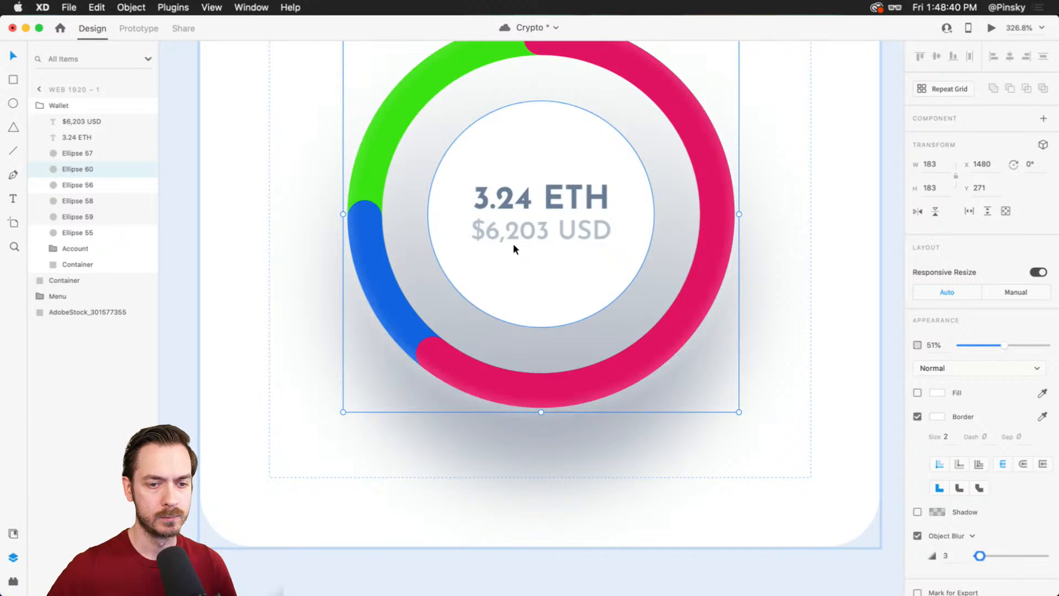
- Nudge the blurred white outline circle down by 1 px to Y 272
click(578, 370)
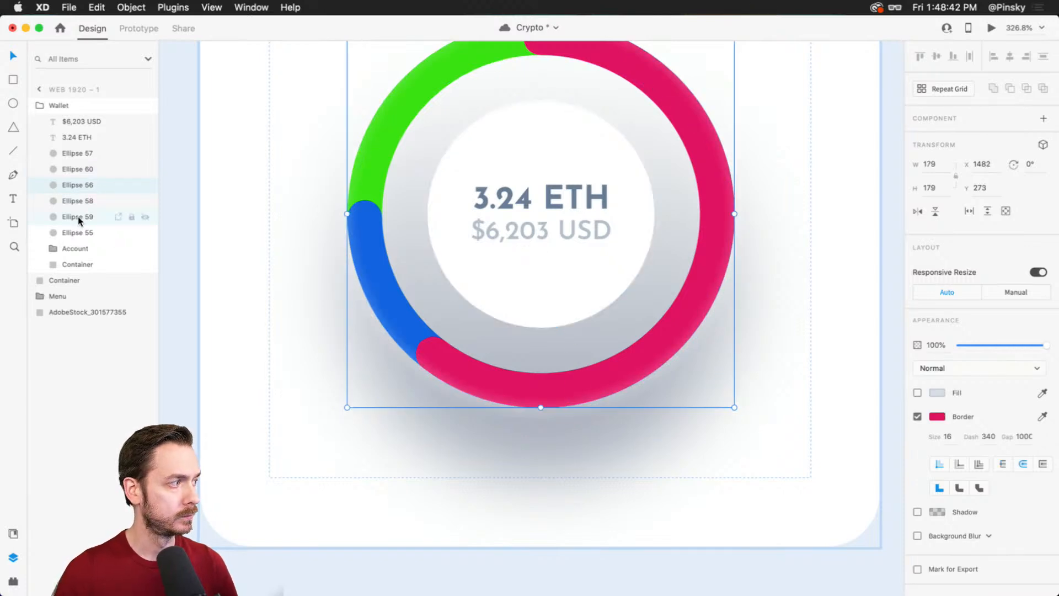
click(79, 230)
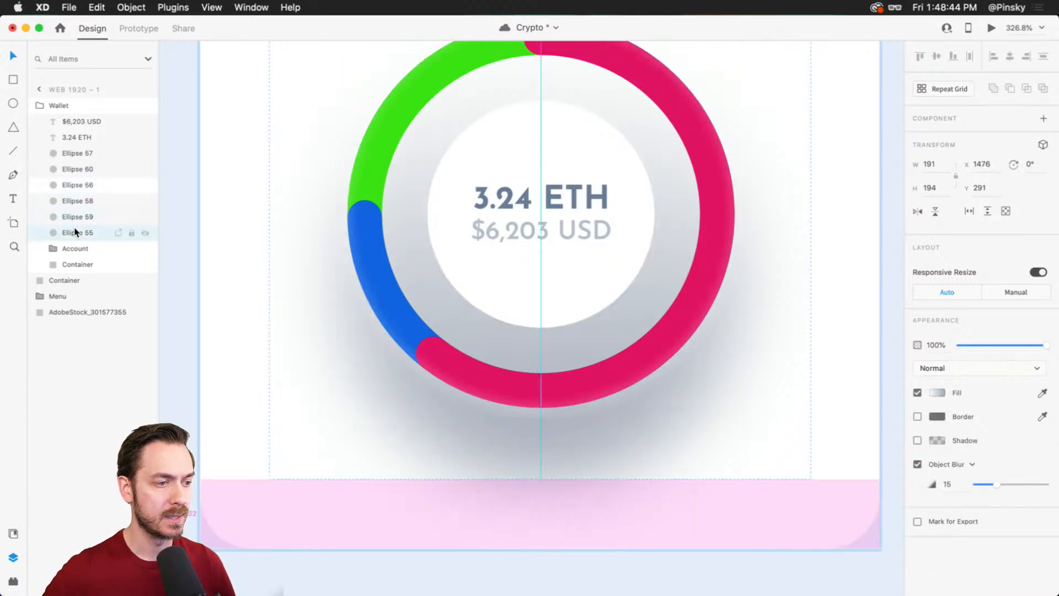
click(78, 217)
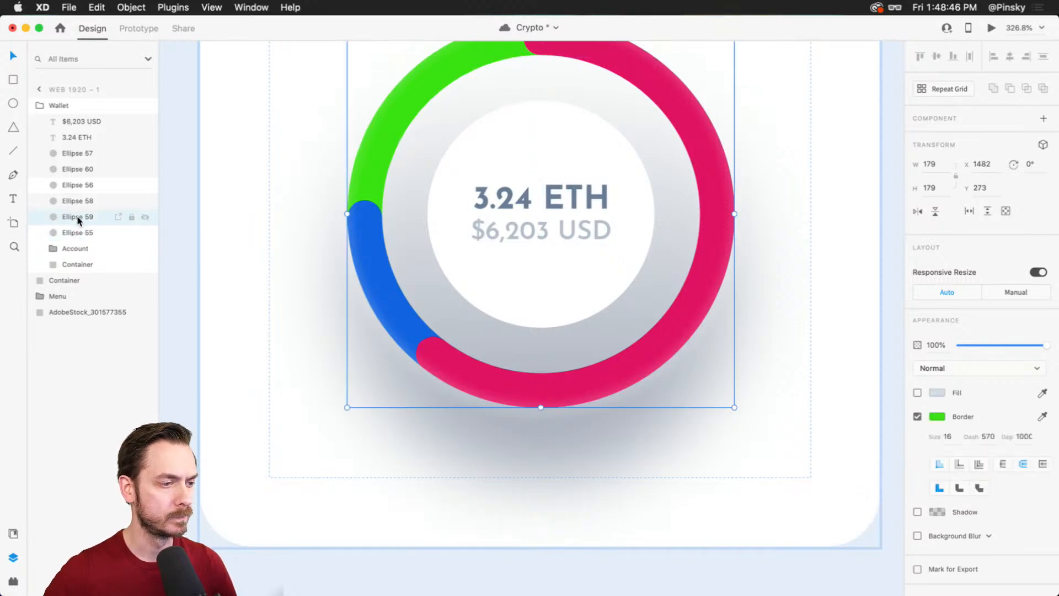
scroll(326, 261, down, 3)
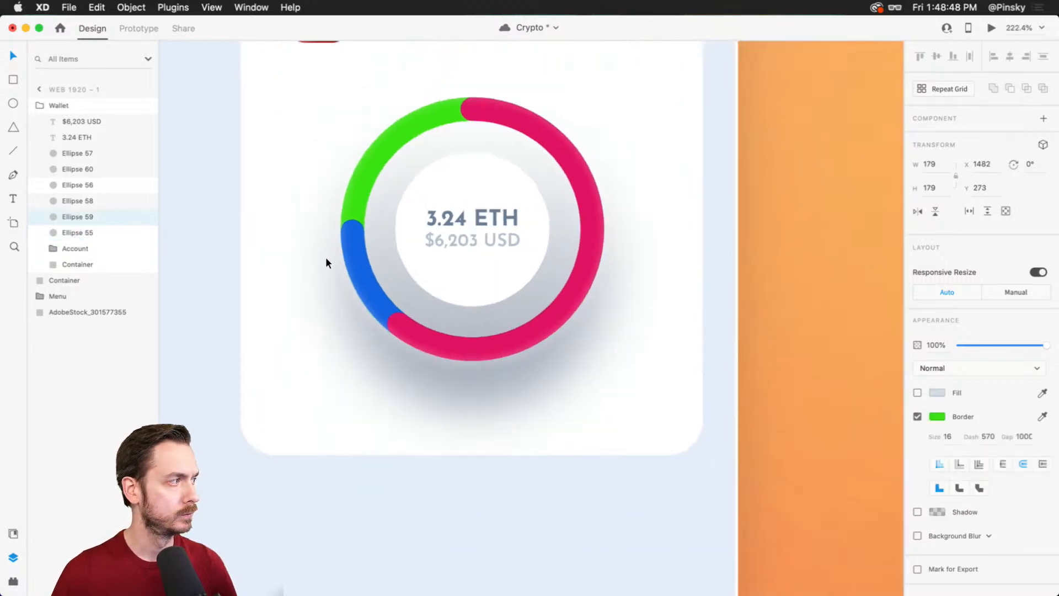
click(77, 153)
click(95, 169)
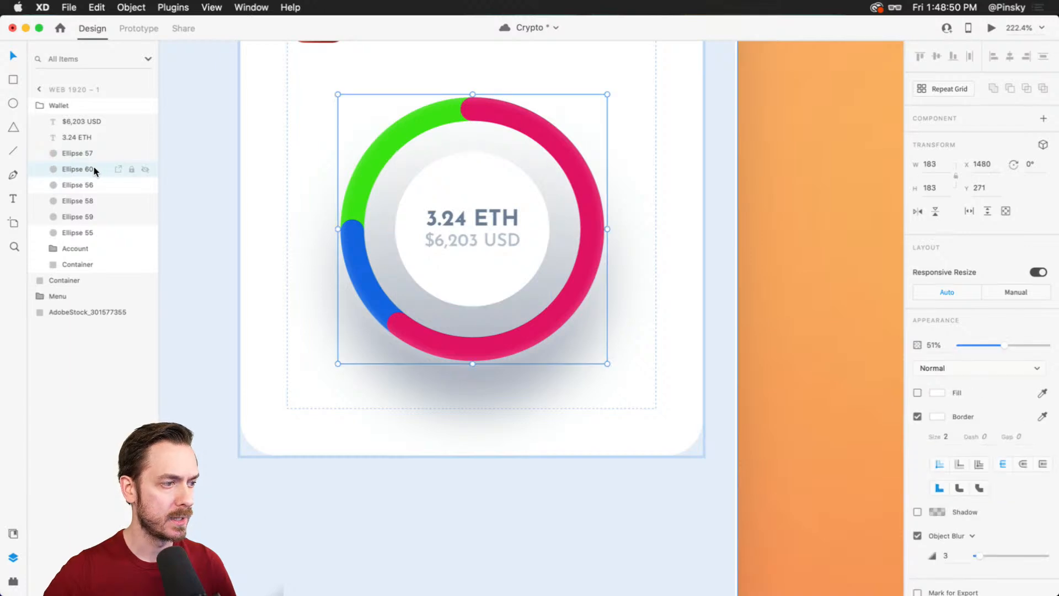
key(Down)
key(Up)
key(Down)
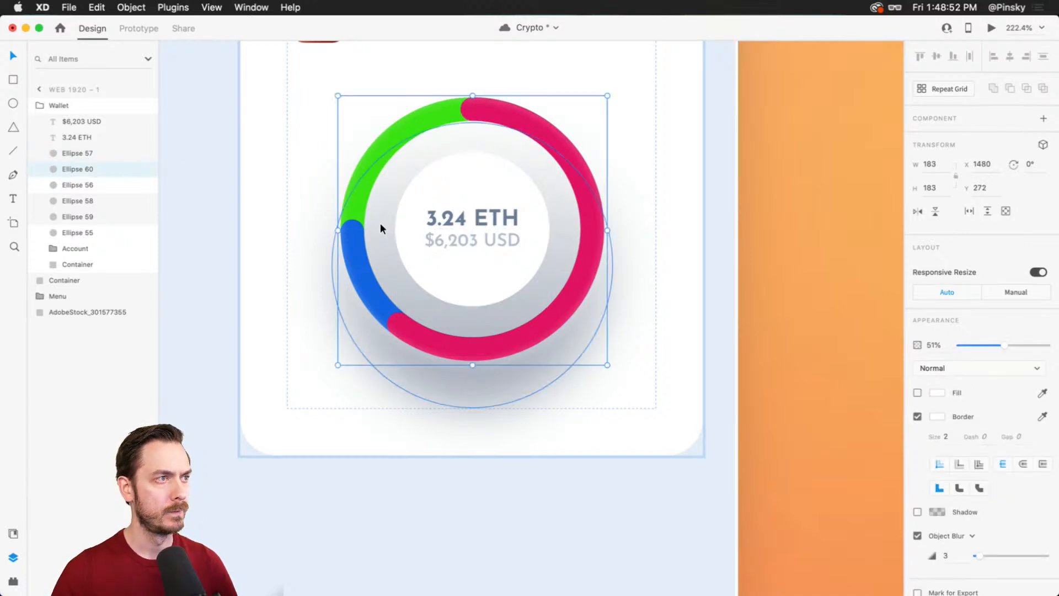
- Add a shadow to the white centre circle behind the balance, with Y offset 13 and blur 16
drag(453, 168, 468, 256)
click(619, 202)
drag(613, 212, 625, 190)
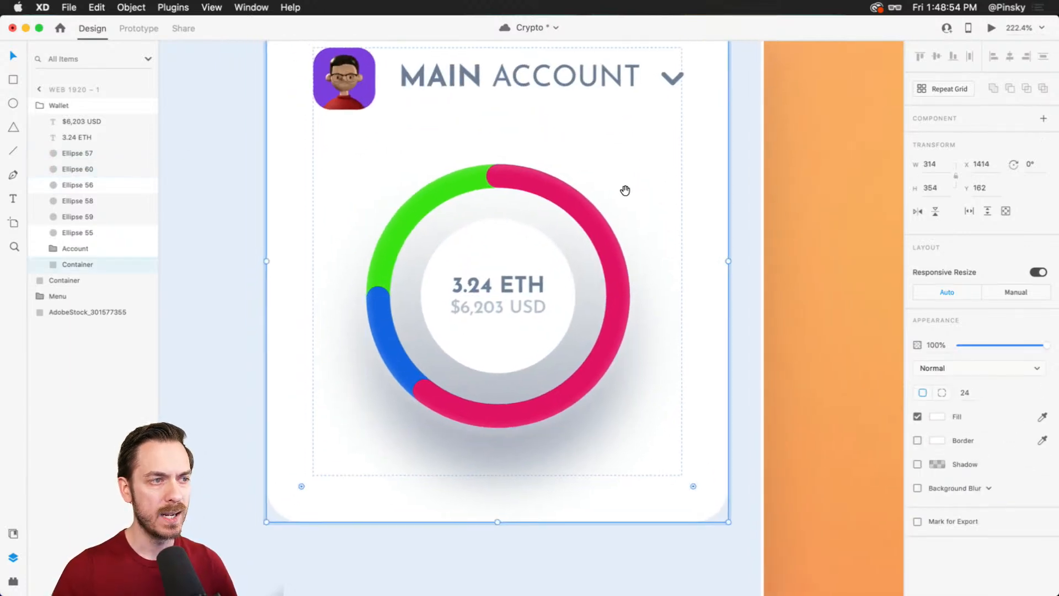
click(519, 227)
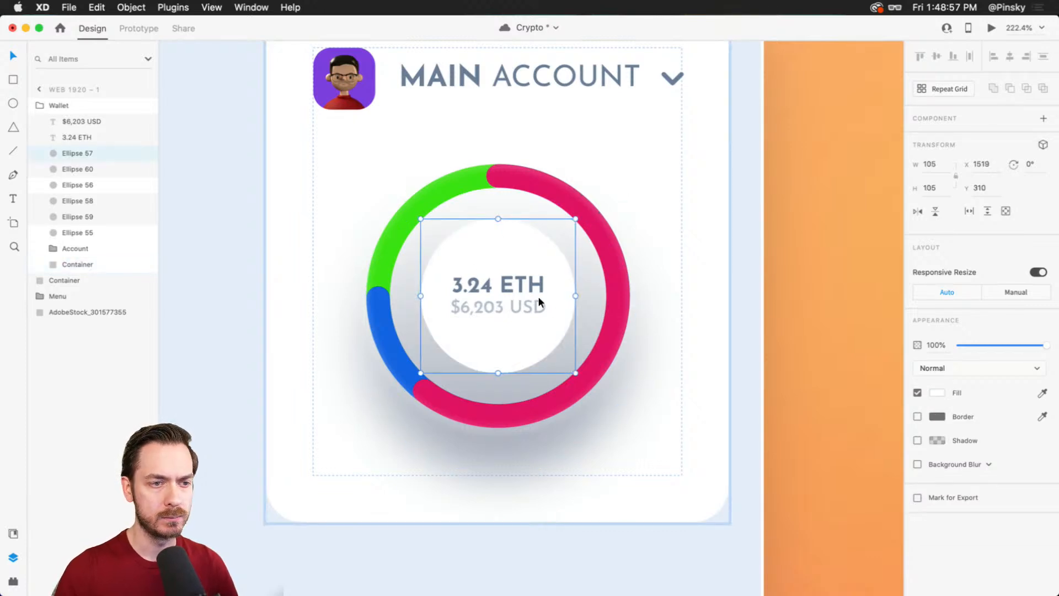
click(919, 440)
click(983, 467)
key(shift+Up)
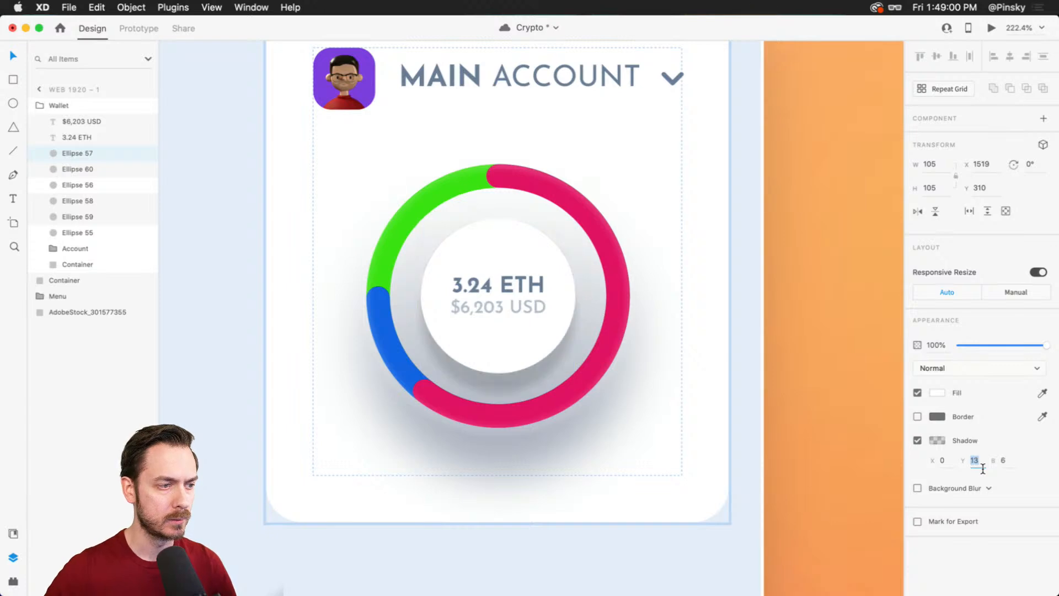
key(Tab)
key(shift+Up)
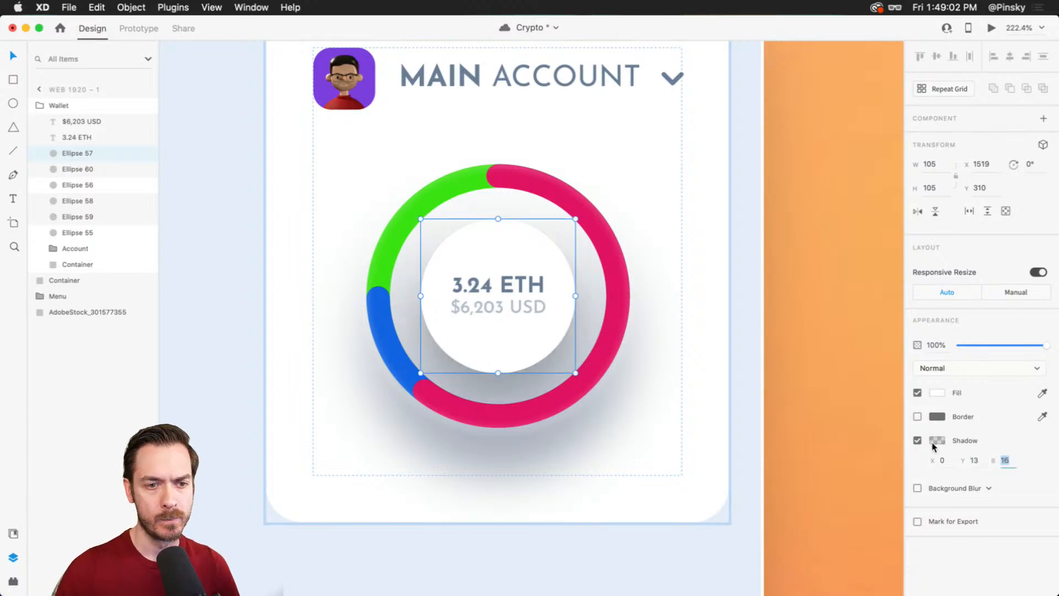
- Set the centre circle's shadow colour to dark blue #002333 at 33% opacity
click(937, 440)
mouse_move(893, 415)
mouse_down()
mouse_move(873, 407)
mouse_move(886, 434)
mouse_move(908, 442)
mouse_move(890, 450)
mouse_up()
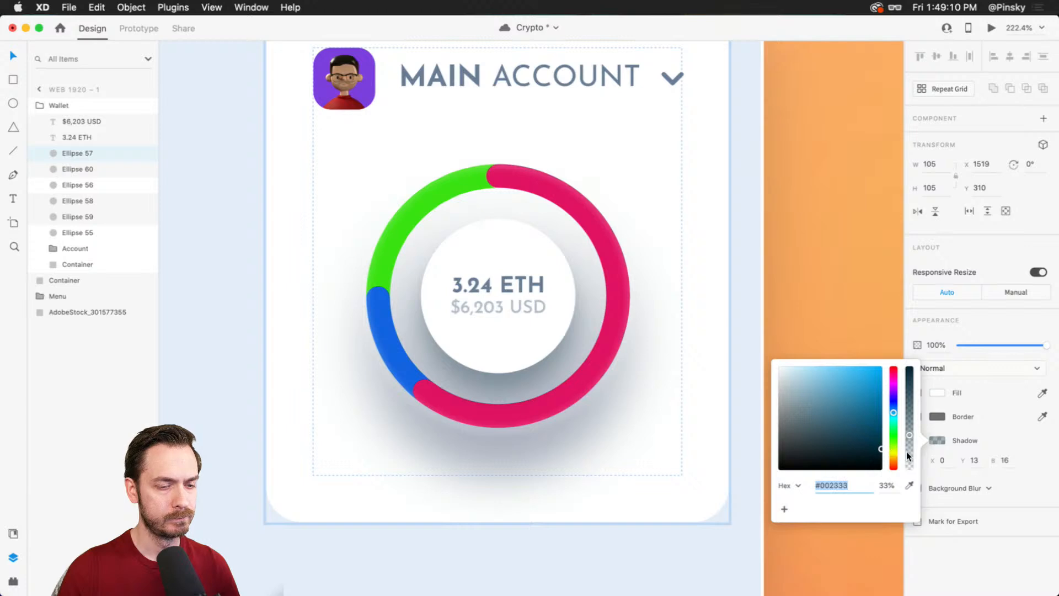
click(744, 388)
- Change the centre circle's fill from pure white to a very light grey
click(944, 391)
click(943, 392)
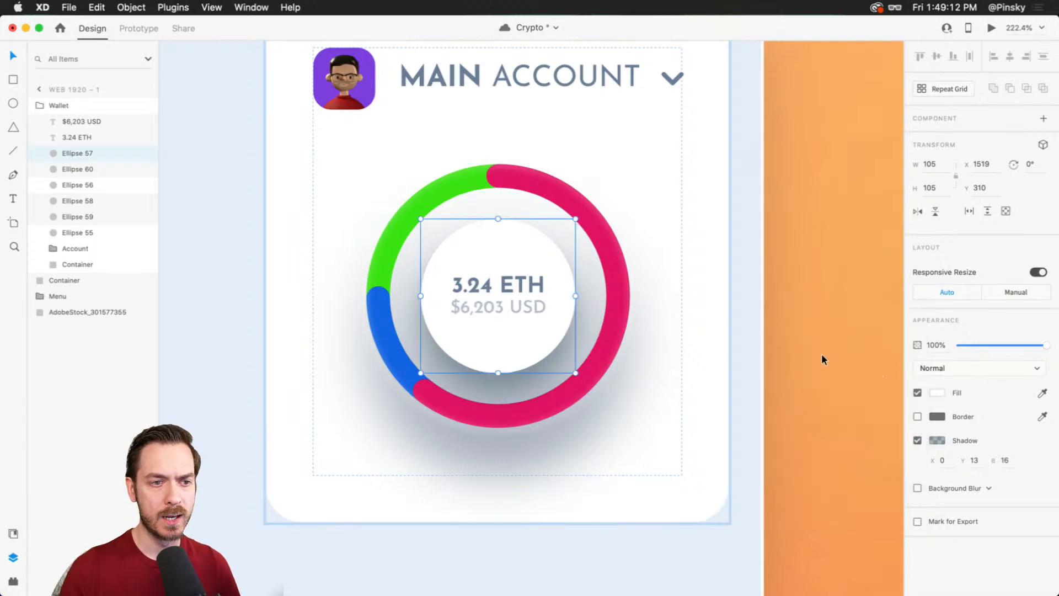
click(934, 392)
click(894, 369)
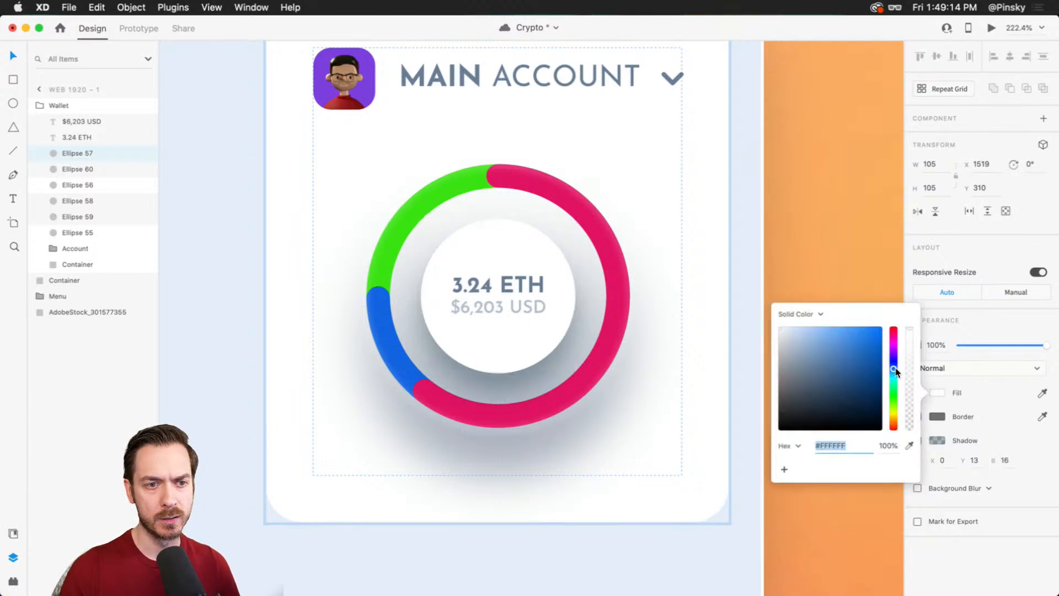
click(780, 330)
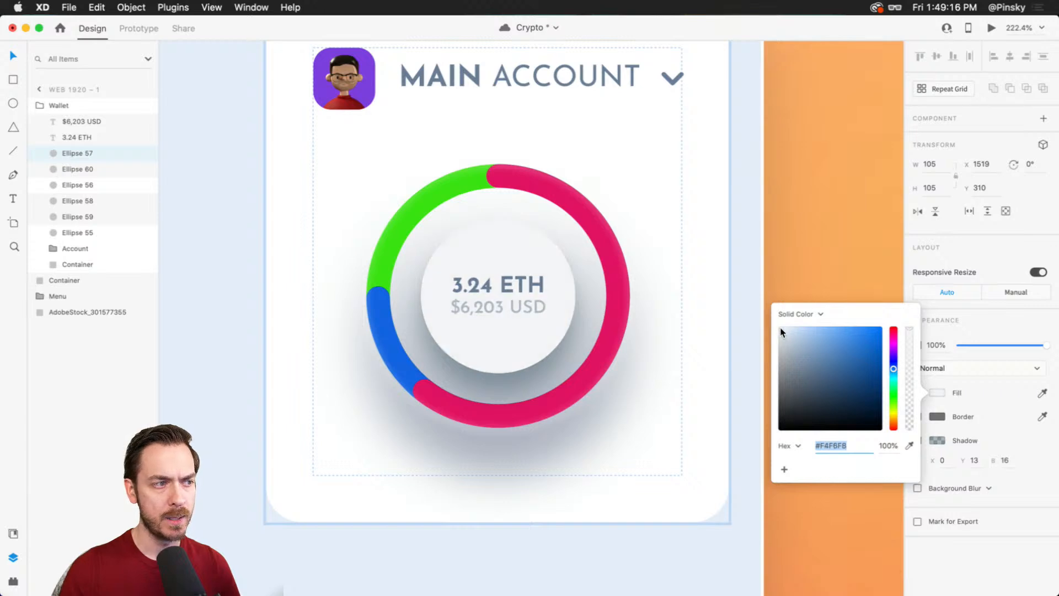
click(924, 418)
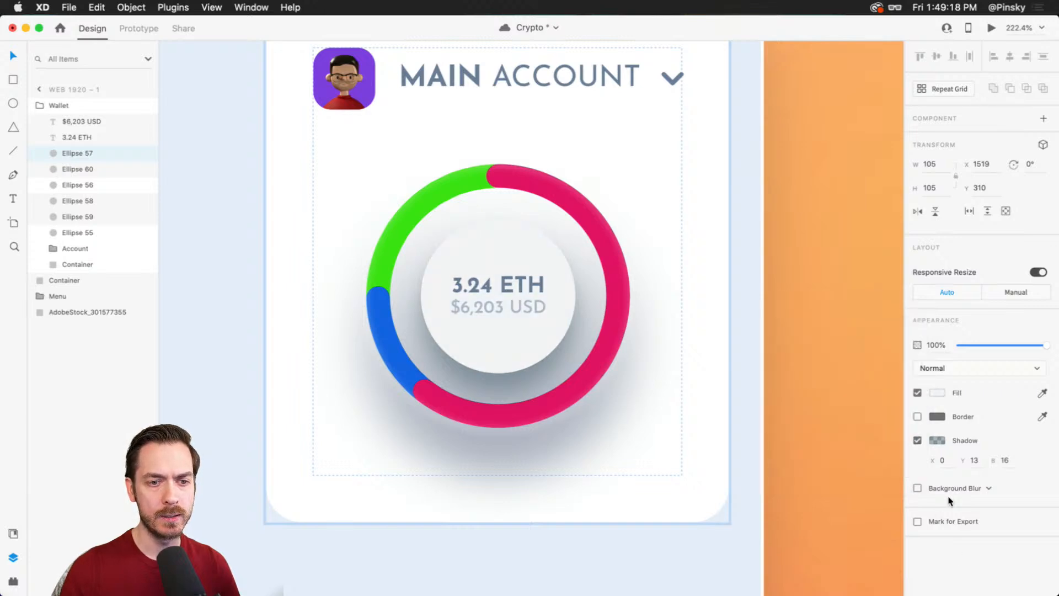
- Give the centre circle a white #FFFFFF border of size 1 at 67% opacity
click(917, 416)
click(917, 417)
click(938, 417)
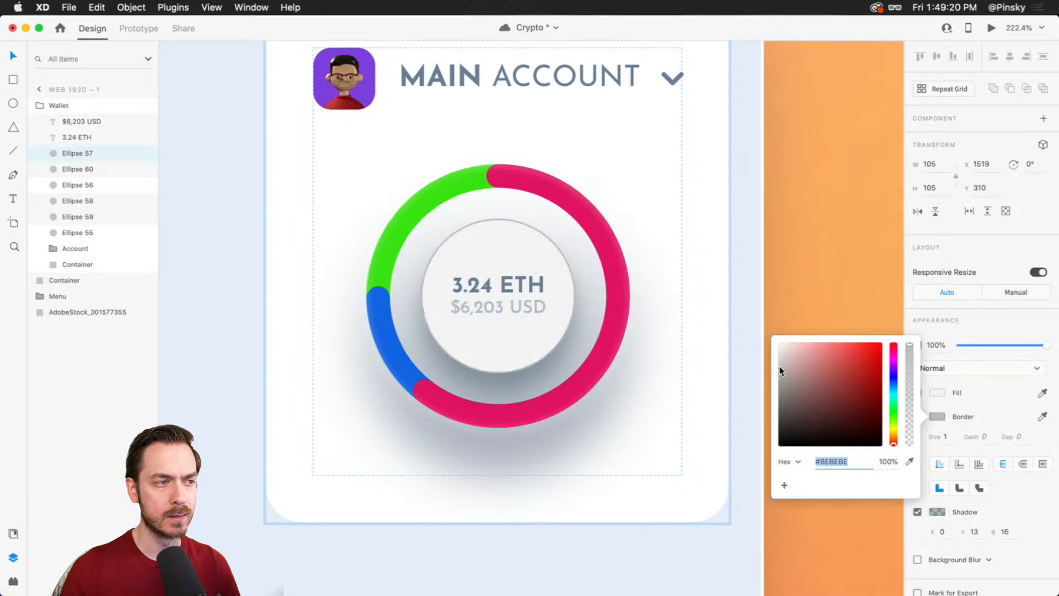
click(980, 388)
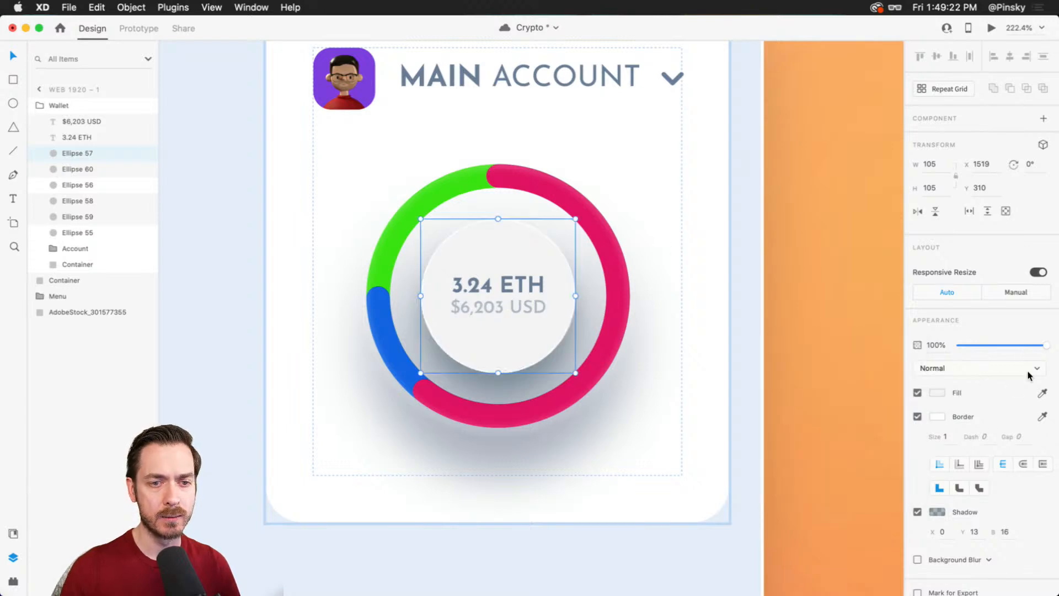
click(938, 416)
drag(905, 344, 912, 382)
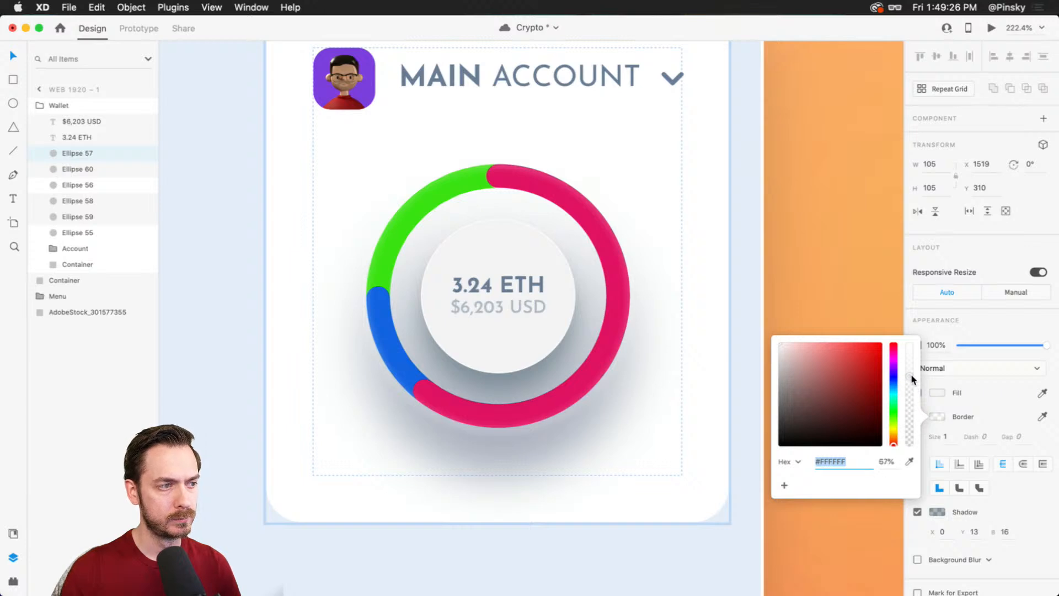
- Lower the opacity of the centre circle's shadow colour to 14%
click(515, 283)
shift+click(500, 302)
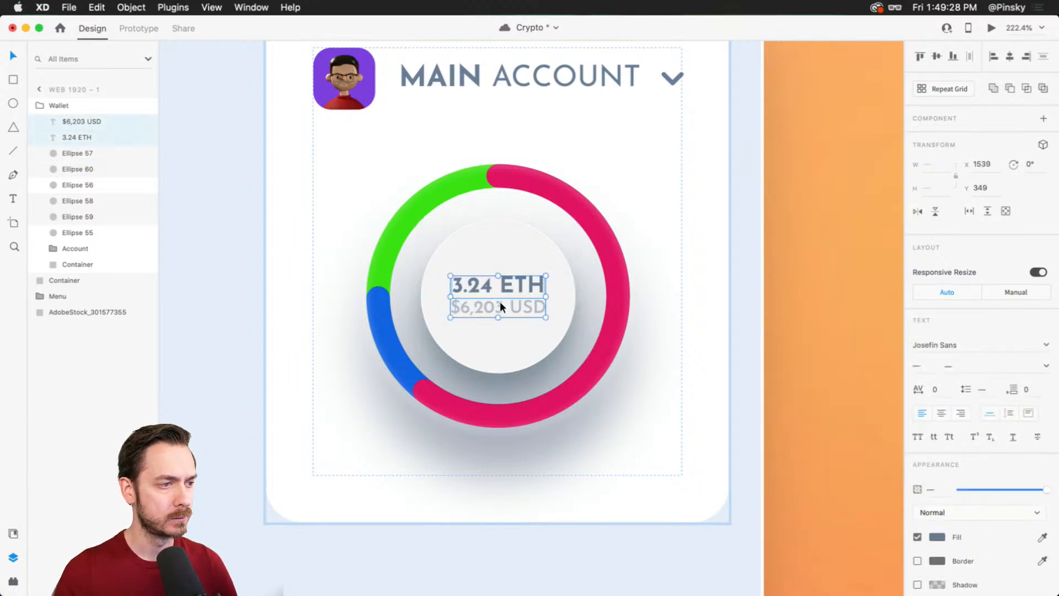
key(Escape)
click(501, 355)
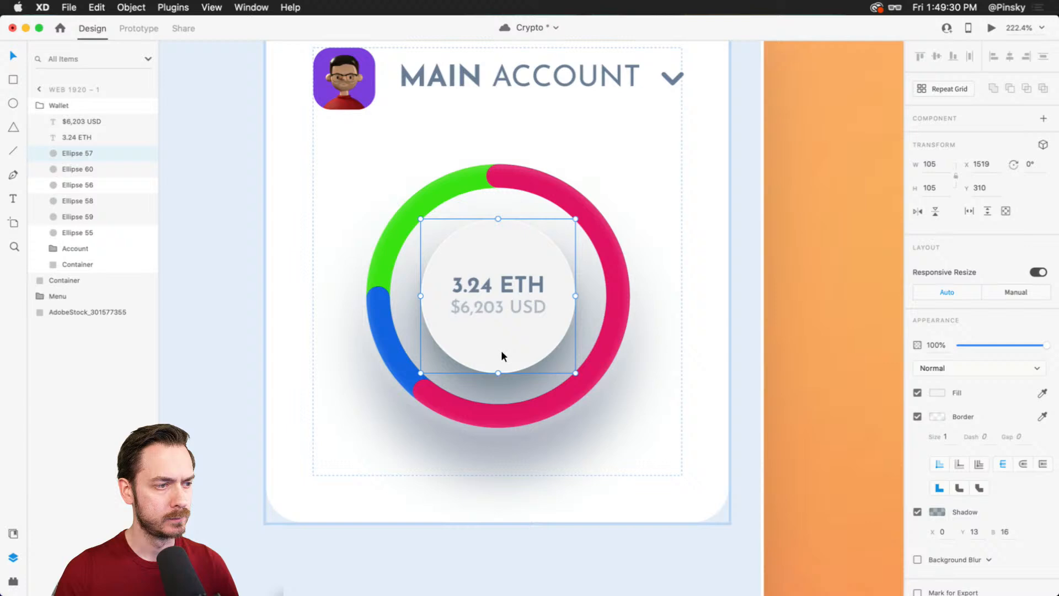
click(937, 512)
drag(912, 505, 910, 523)
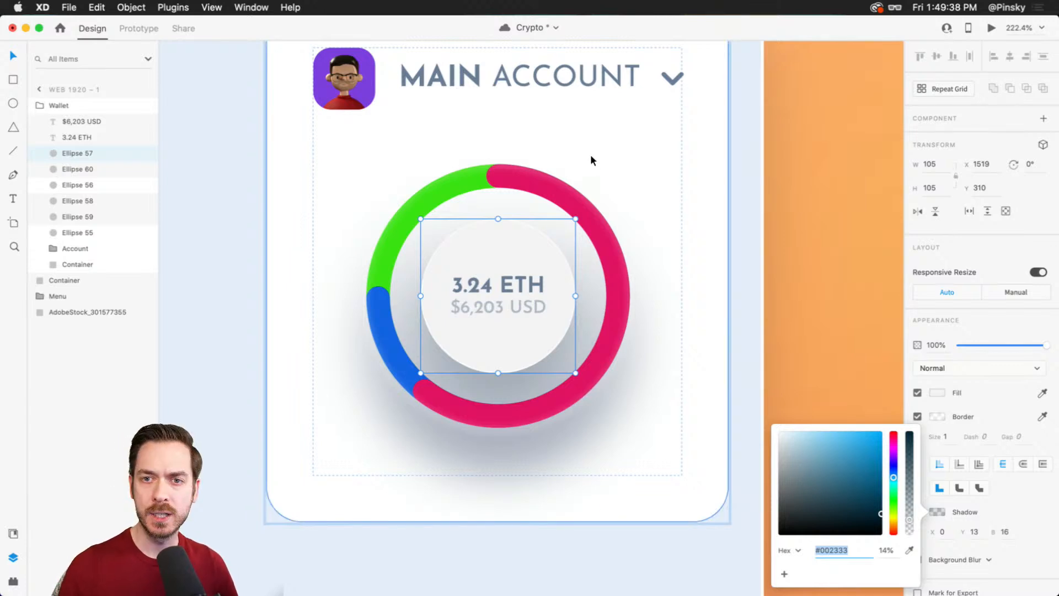
click(589, 173)
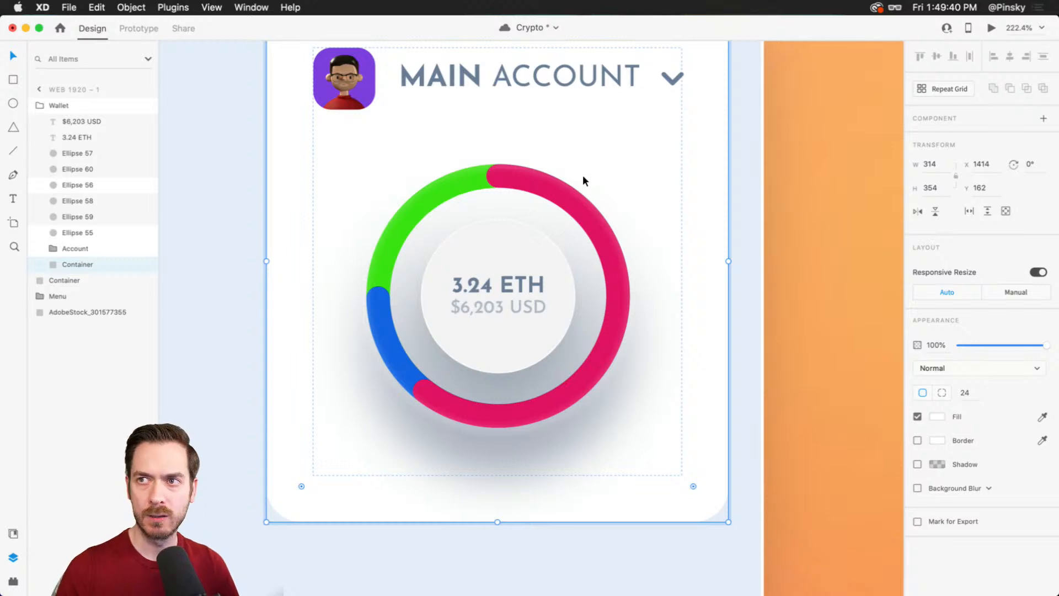
- Save the document
scroll(555, 233, down, 5)
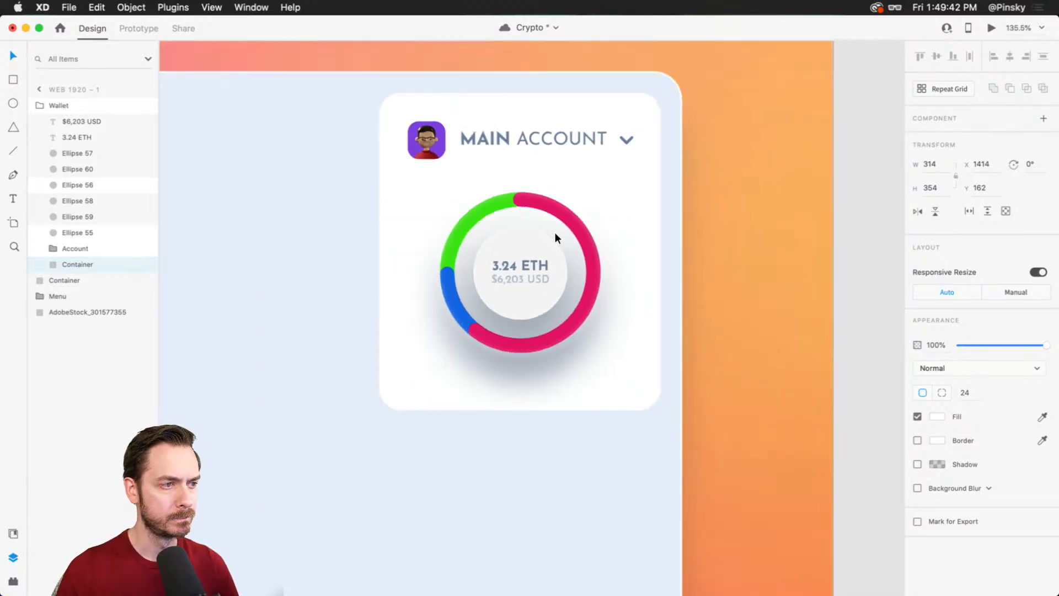
scroll(556, 231, up, 3)
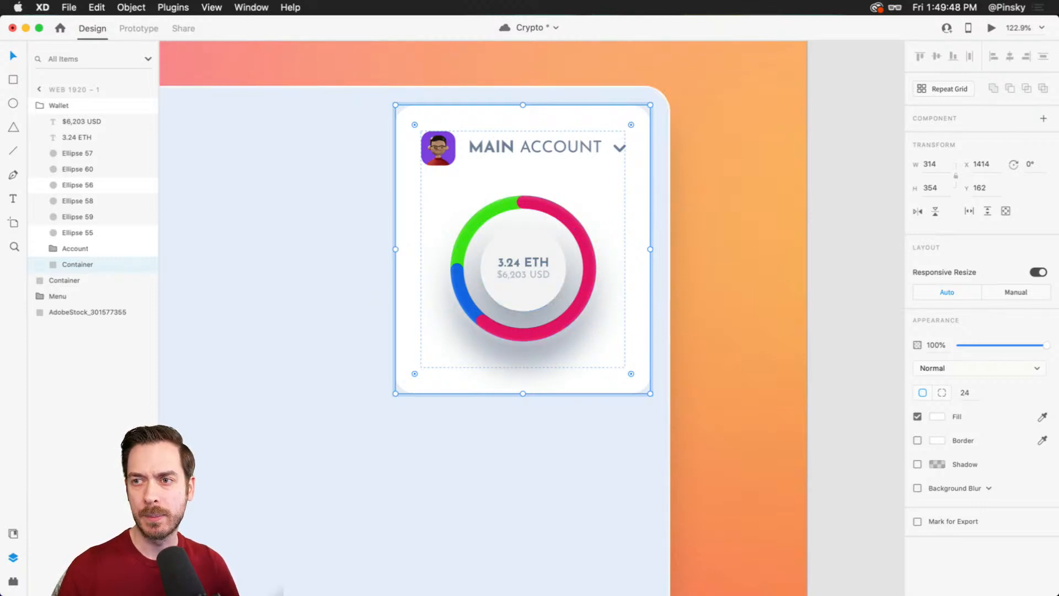
scroll(497, 334, down, 1)
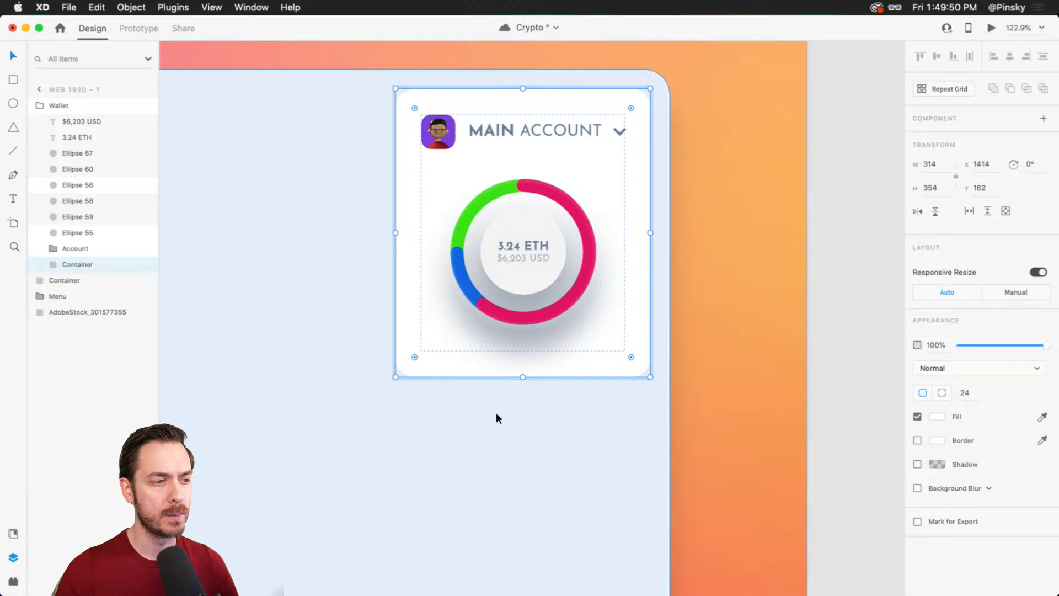
scroll(475, 364, down, 1)
scroll(501, 362, up, 3)
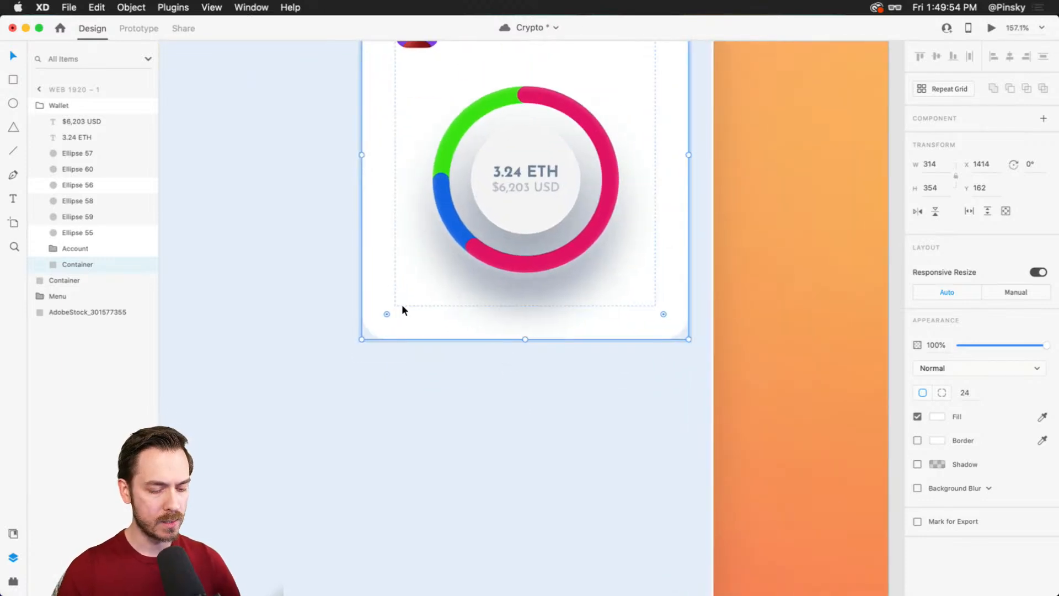
key(super+s)
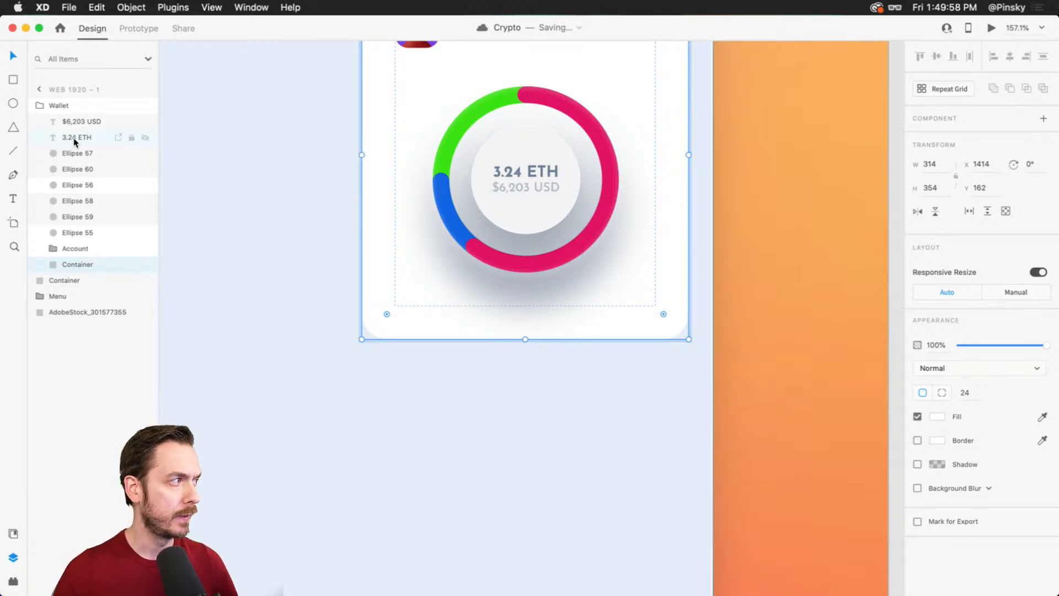
- Group the two balance texts with all the ring chart's ellipses and name the group Chart
click(79, 120)
shift+click(75, 232)
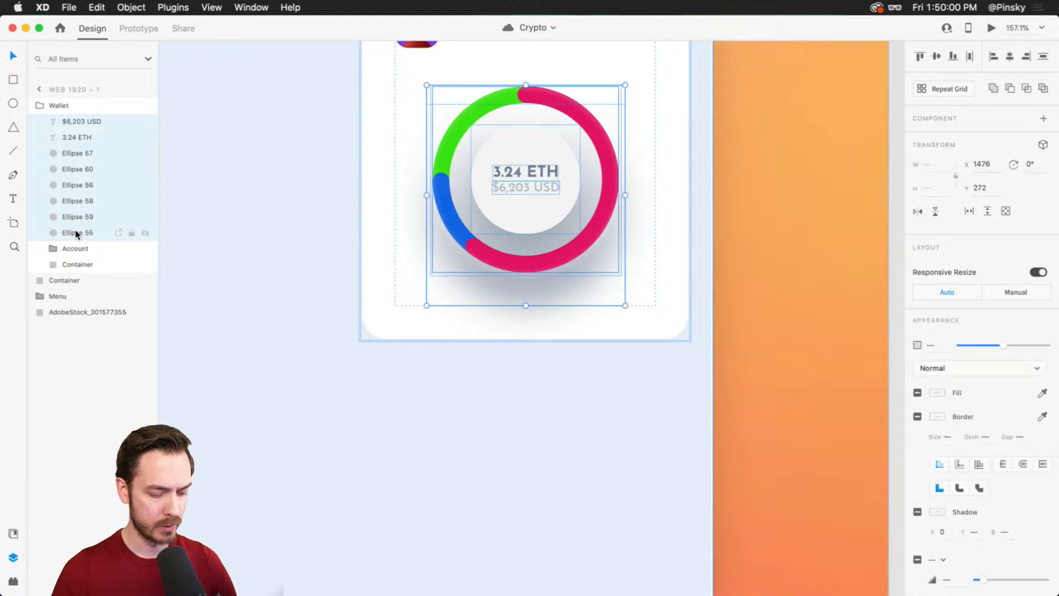
click(78, 123)
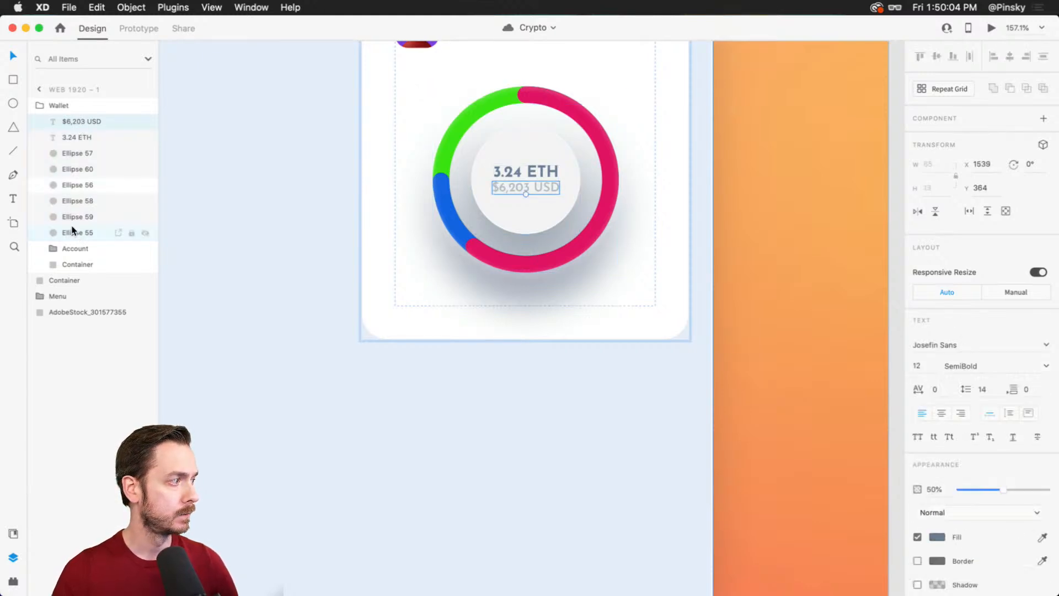
click(74, 230)
shift+click(75, 117)
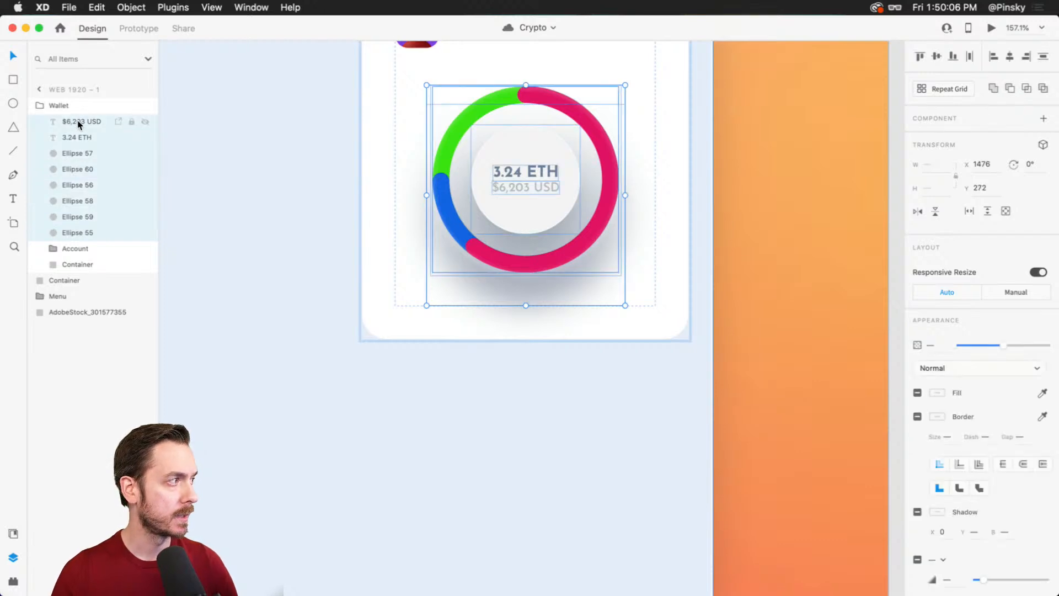
right_click(78, 123)
click(110, 236)
double_click(75, 124)
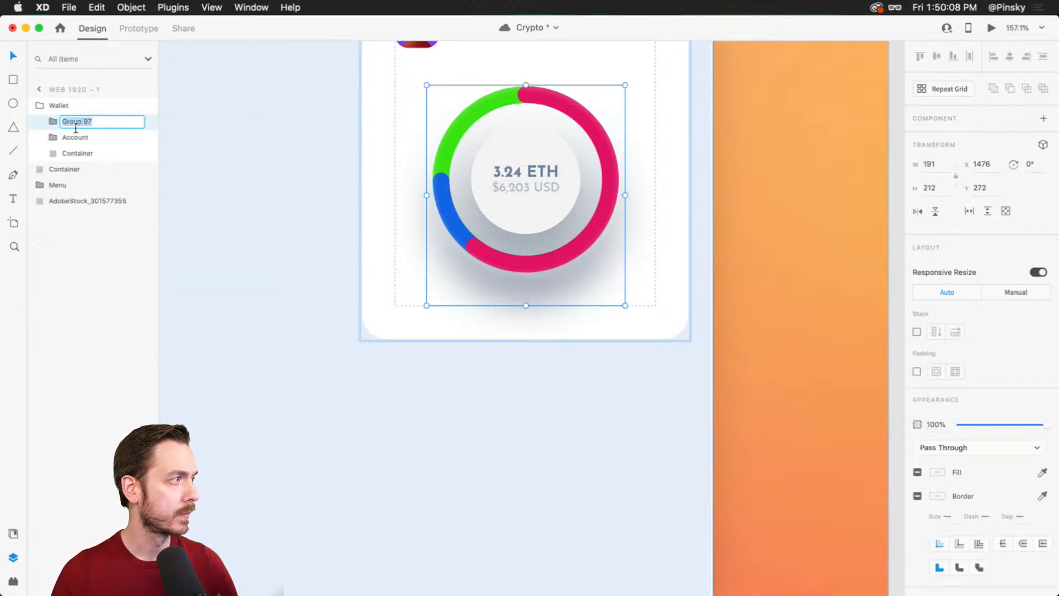
text(Chart)
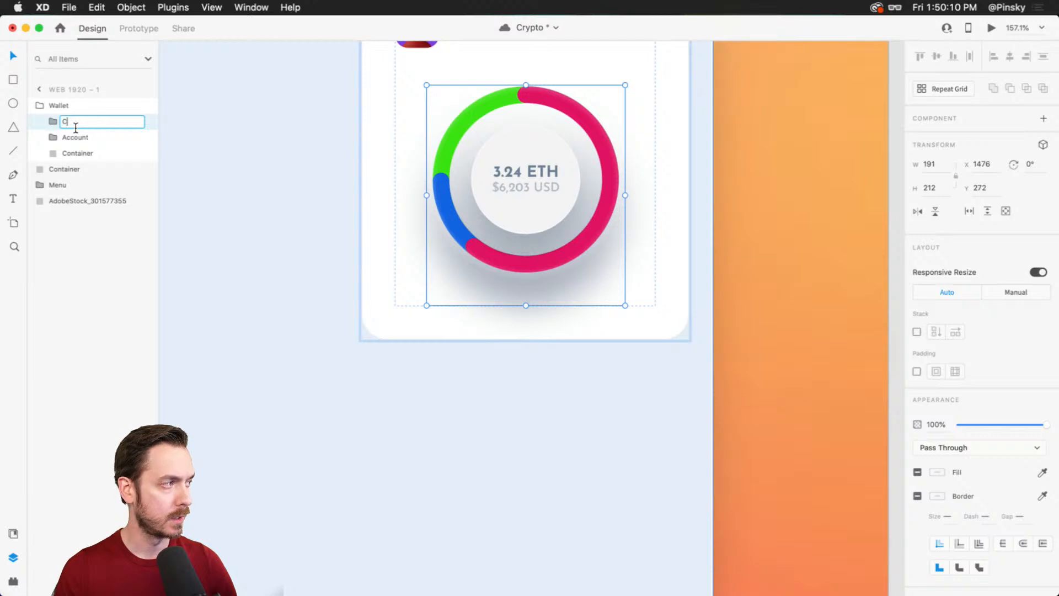
key(Return)
- Draw a 121 × 42 px rectangle below the chart along the card's left margin and round its corners to 8
click(234, 170)
key(r)
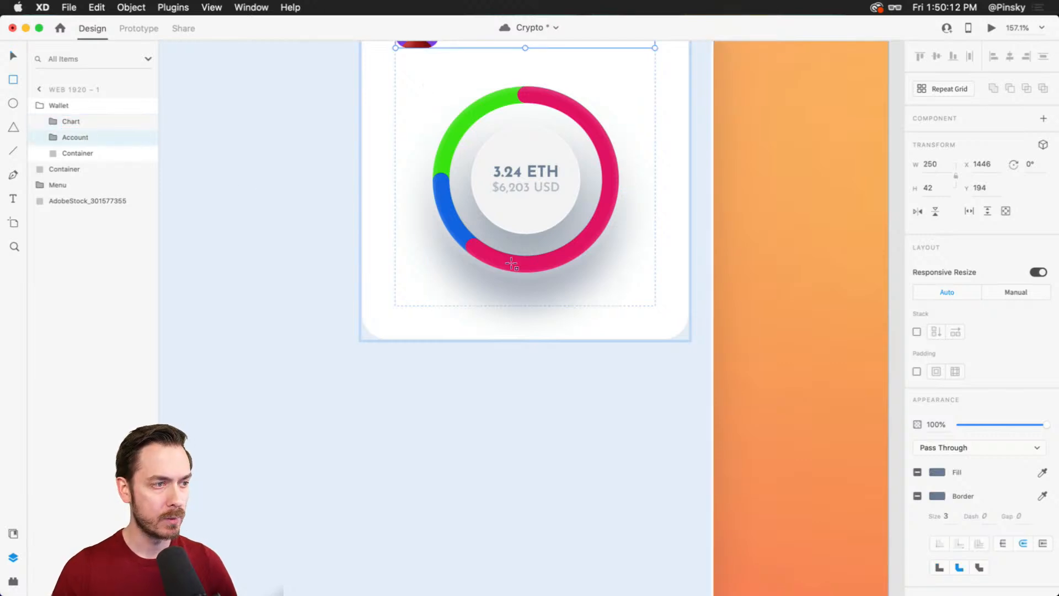
mouse_move(395, 306)
mouse_down()
mouse_move(432, 327)
mouse_move(534, 347)
mouse_move(521, 350)
mouse_up()
scroll(469, 326, up, 5)
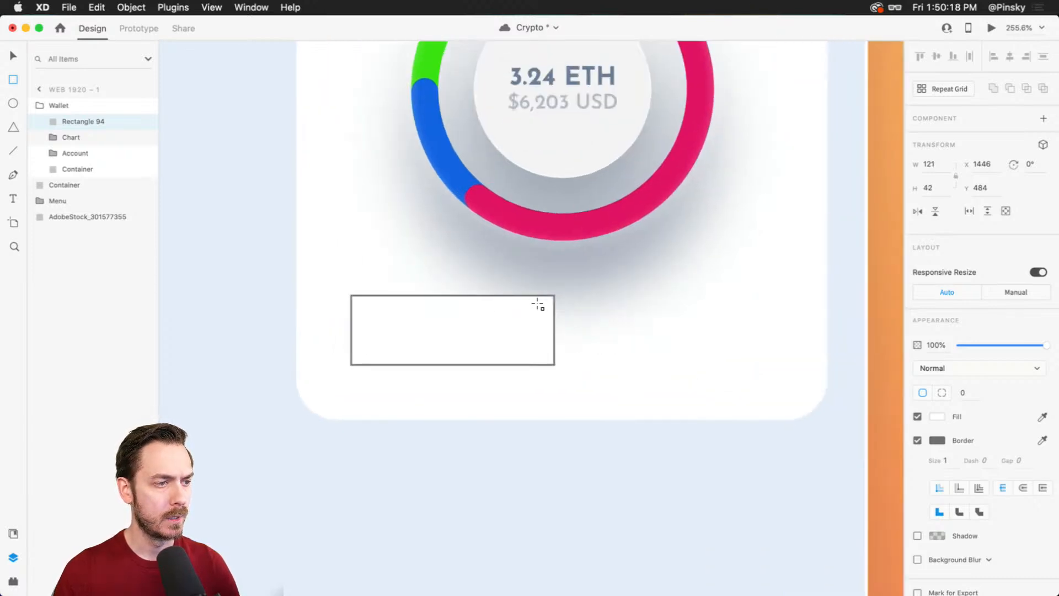
drag(545, 300, 544, 304)
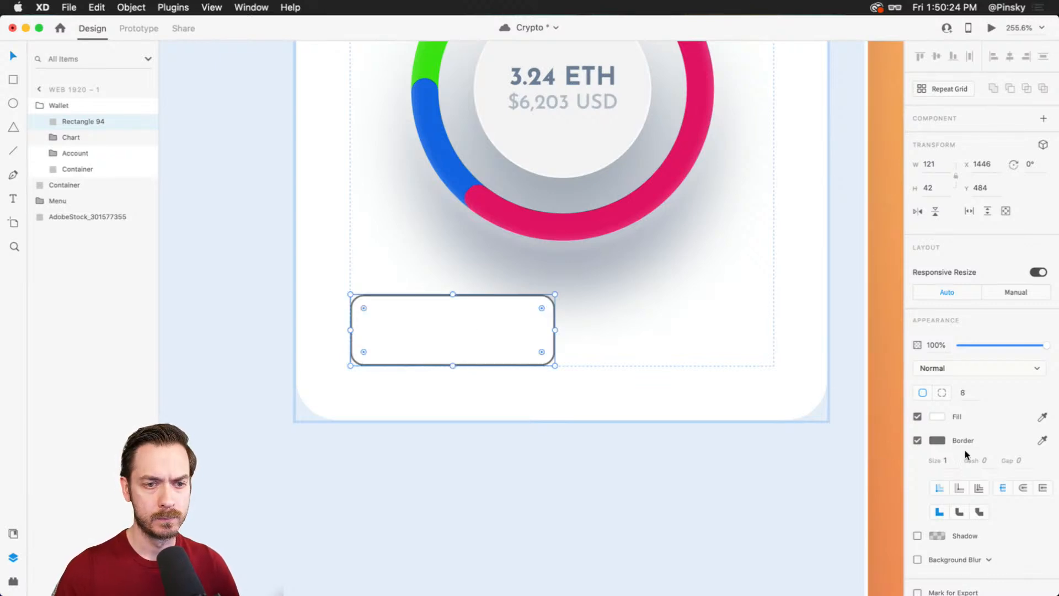
- Fill the rectangle below the chart with light blue #E5EEFA, sampled from the dashboard background
click(934, 416)
click(893, 392)
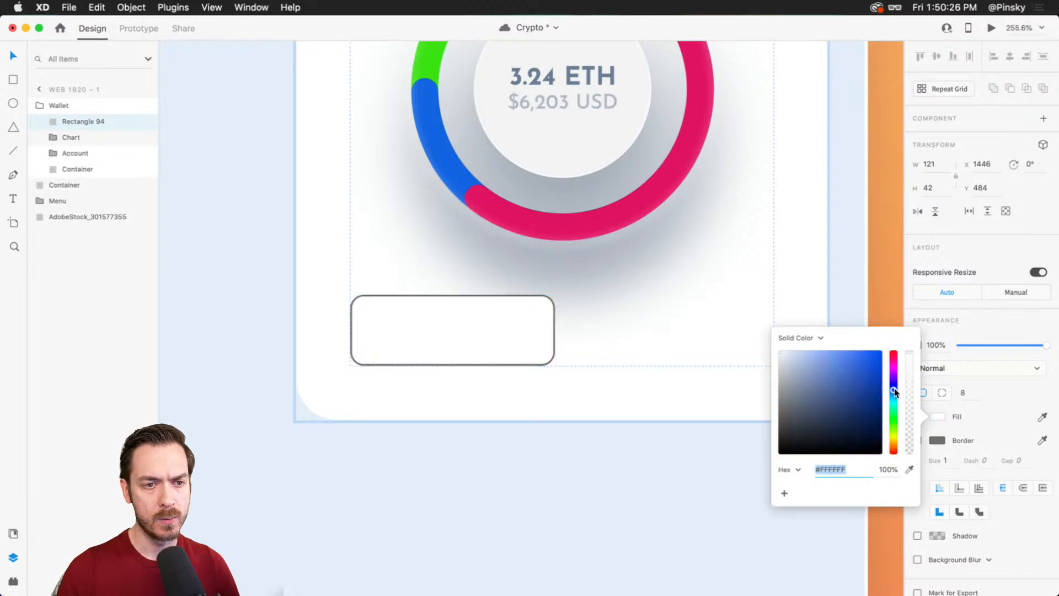
click(909, 469)
click(686, 488)
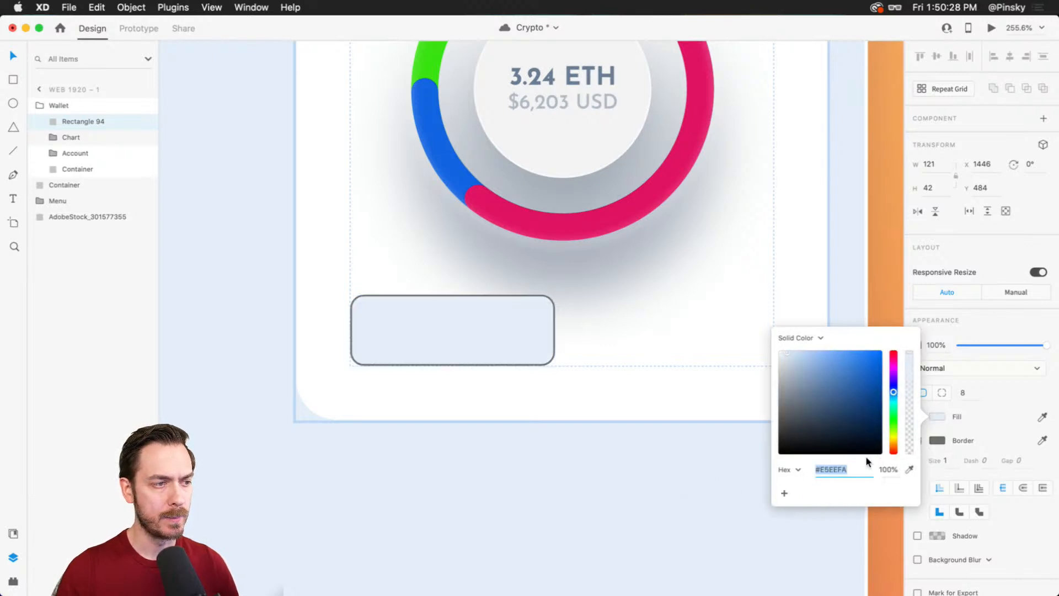
- Change the rectangle's border to grey-blue #ADBDD3, working from its sampled fill colour, and move the rectangle down to Y 498
click(1041, 441)
click(515, 320)
click(939, 441)
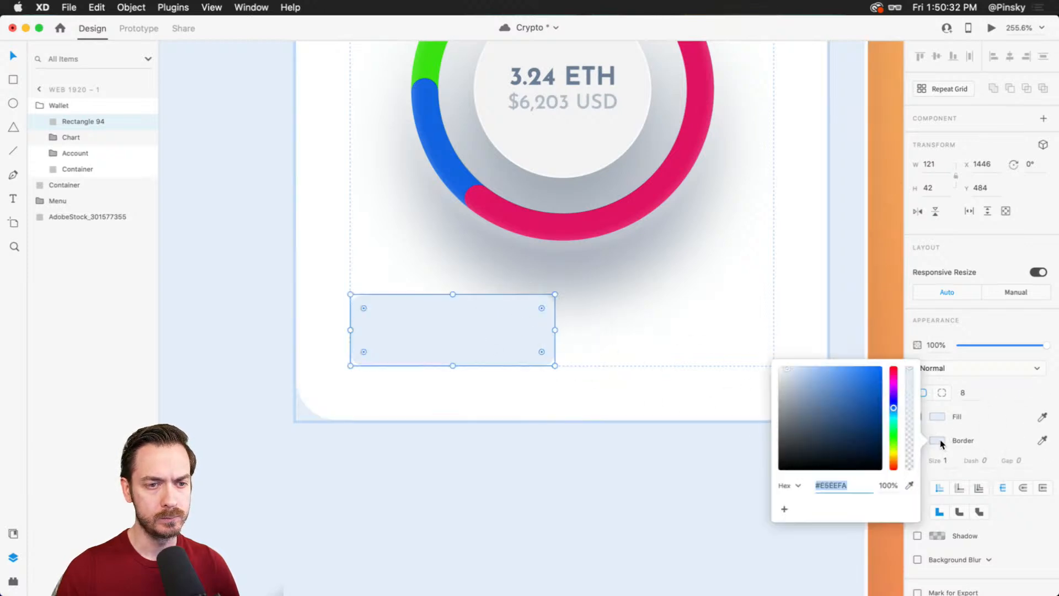
drag(784, 378, 797, 386)
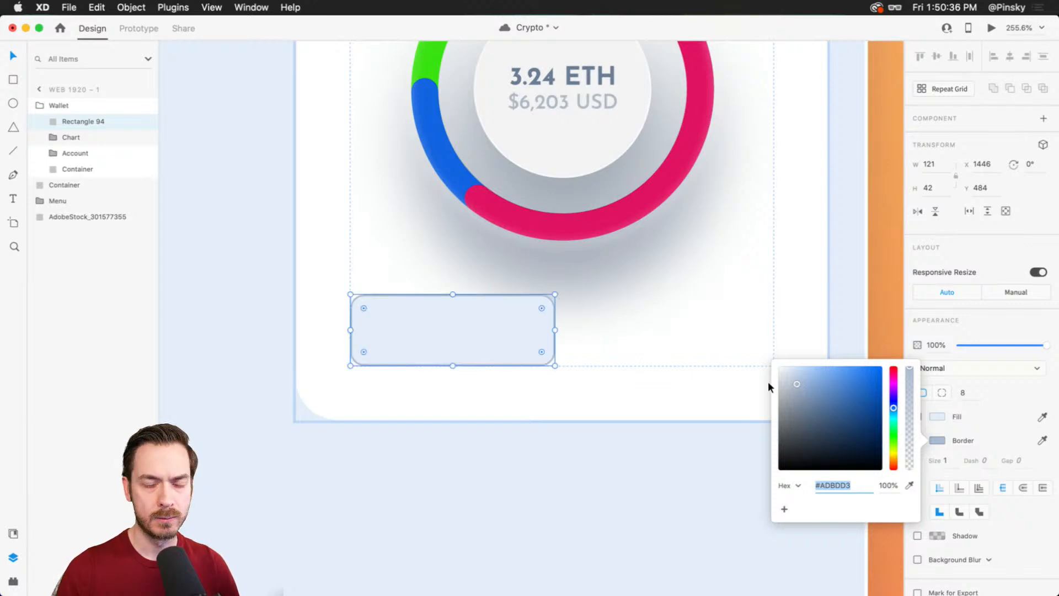
click(434, 318)
drag(431, 323, 432, 345)
- Add the text "Send" inside the rectangle and enlarge it to font size 18
scroll(410, 369, up, 3)
scroll(411, 371, down, 2)
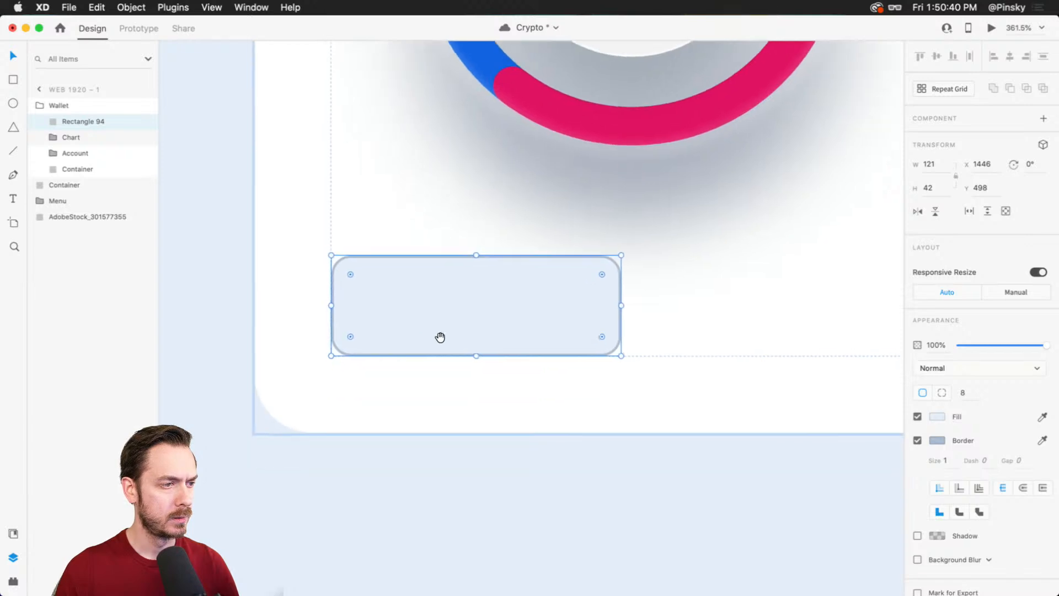
key(t)
click(444, 323)
text(Send)
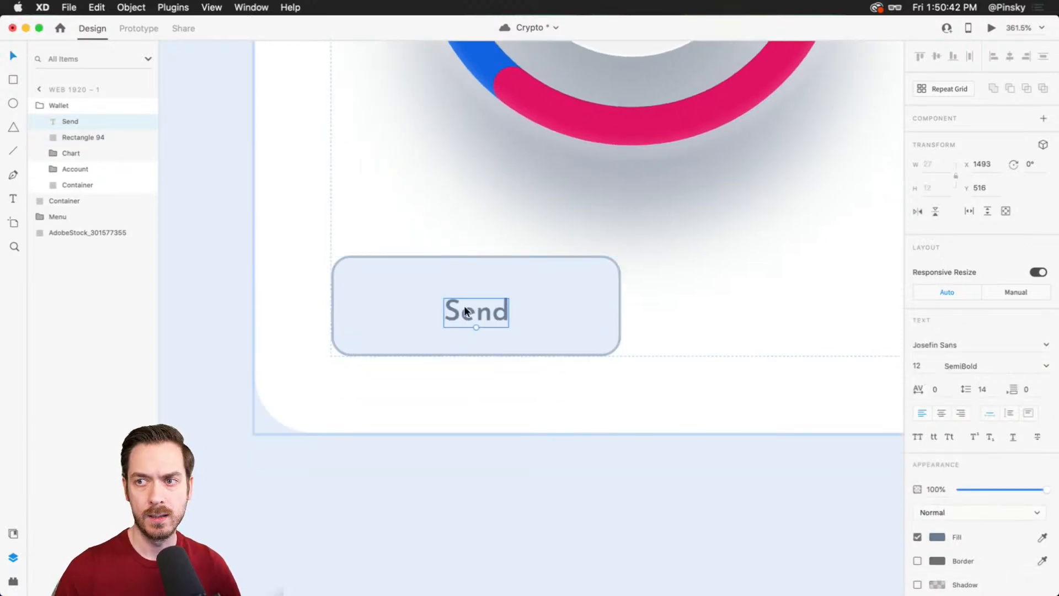
drag(477, 328, 478, 343)
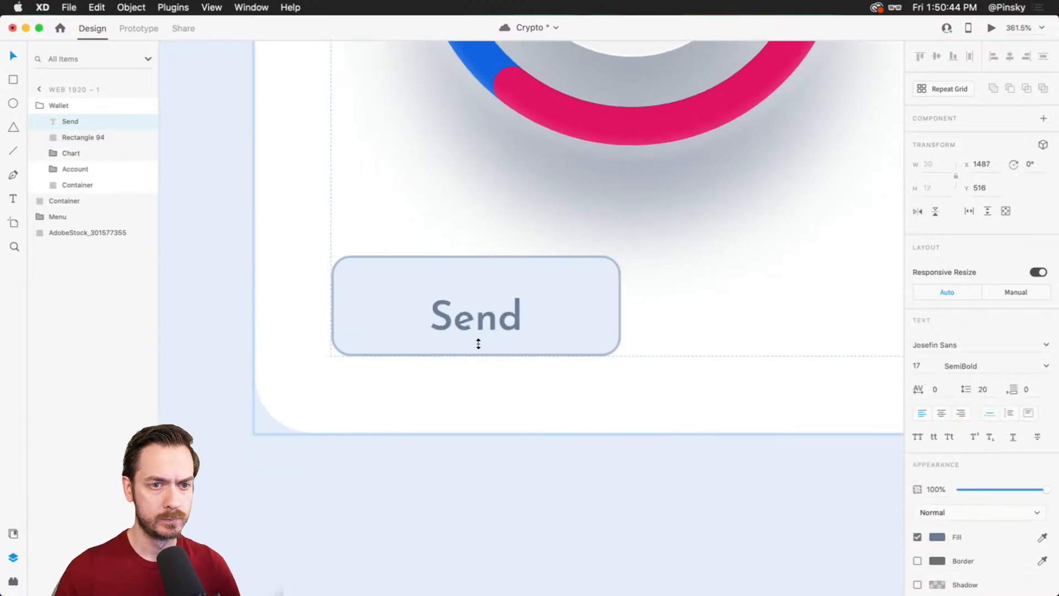
- Centre the Send text vertically and horizontally within the rectangle and check the button in the preview
key(super+Return)
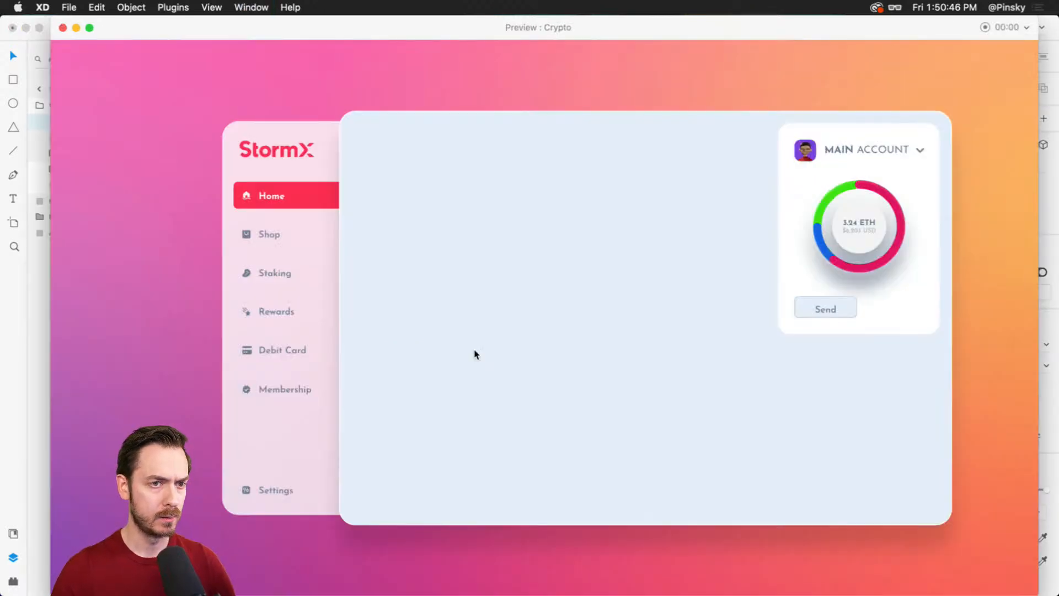
key(super+w)
drag(473, 317, 468, 303)
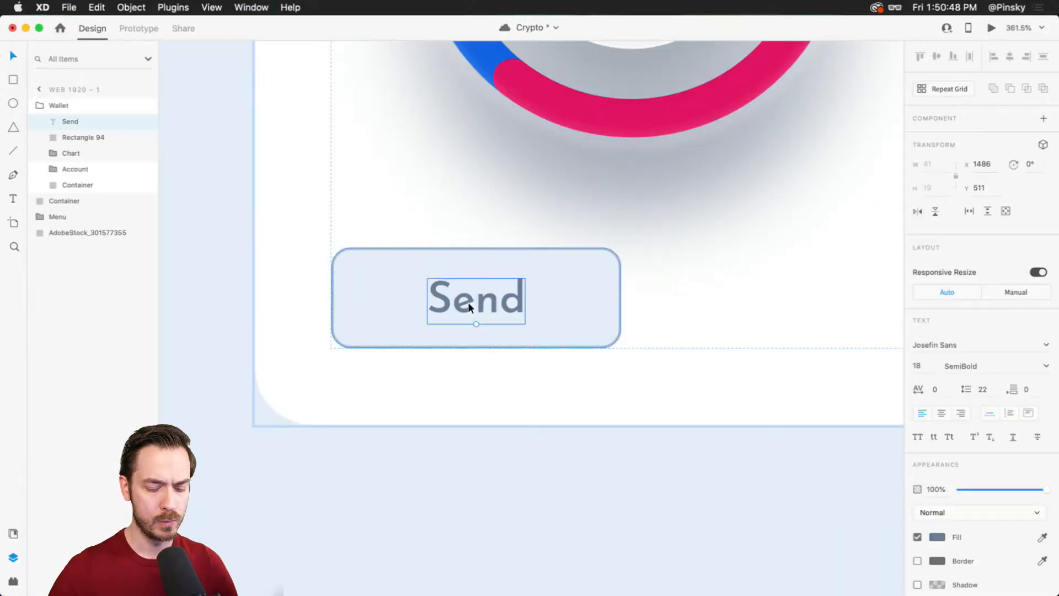
key(super+Return)
key(super+w)
- Set the Send text's font size to 16 and shift it sideways to X 1501, leaving room for an icon
click(918, 367)
text(1)
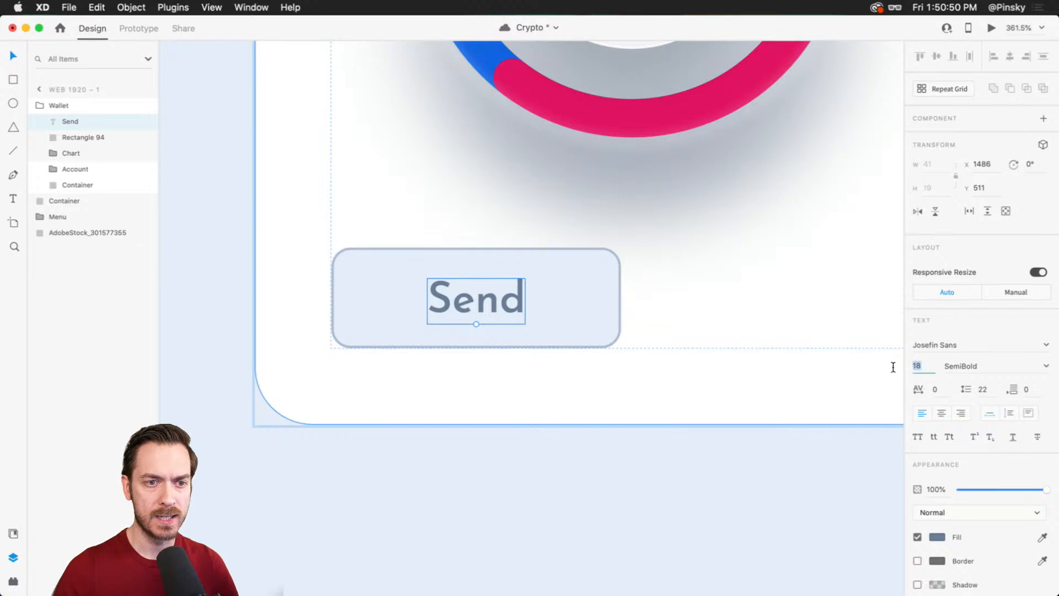
text(6)
click(885, 363)
drag(476, 301, 514, 302)
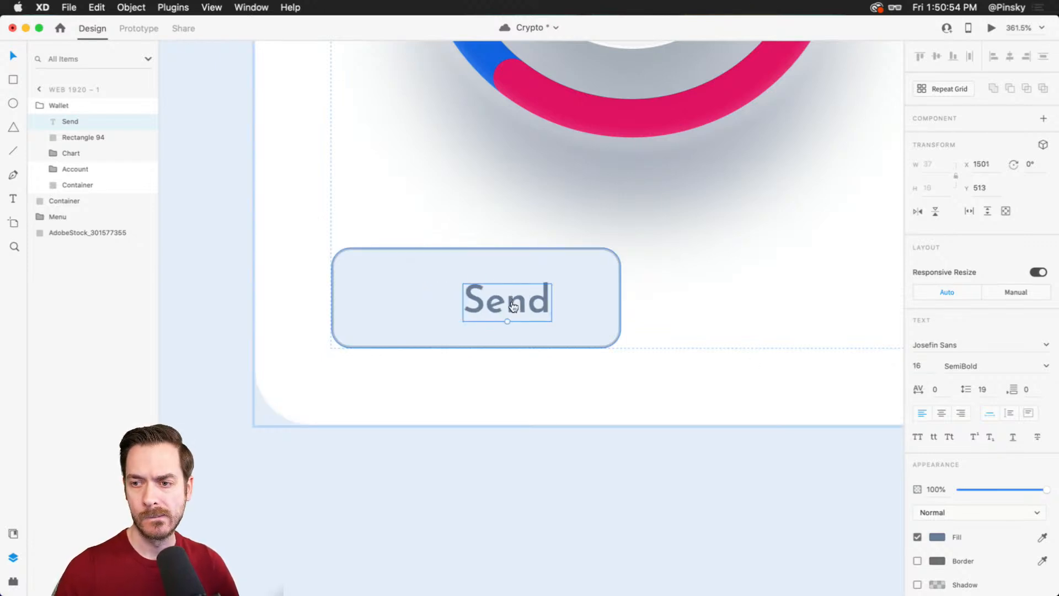
- Switch to Nucleo, search the icons for "send" and copy the tray icon with the upward arrow
key(super+shift+space)
key(super+a)
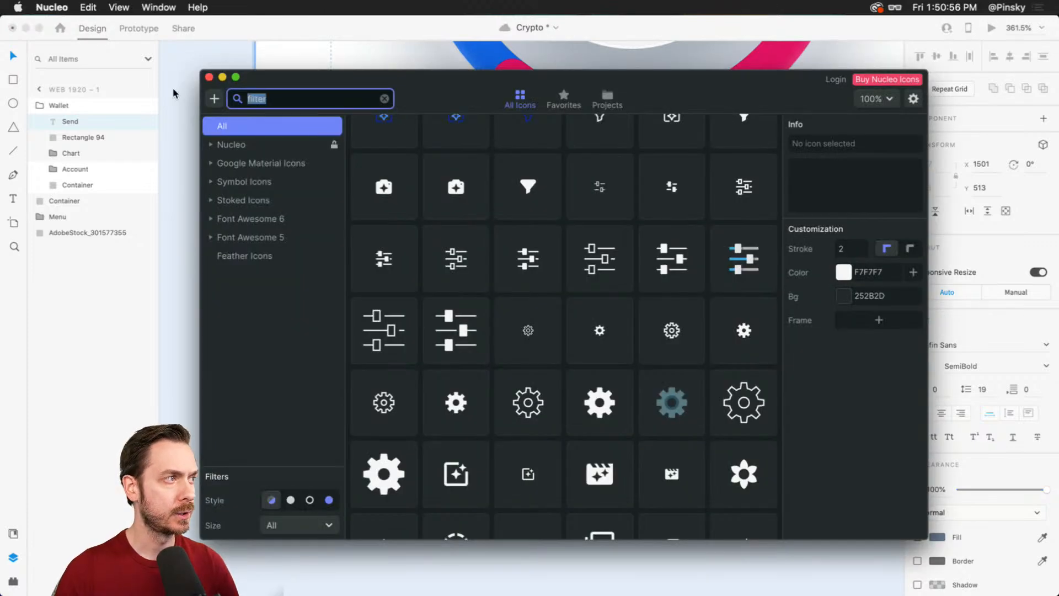
text(send)
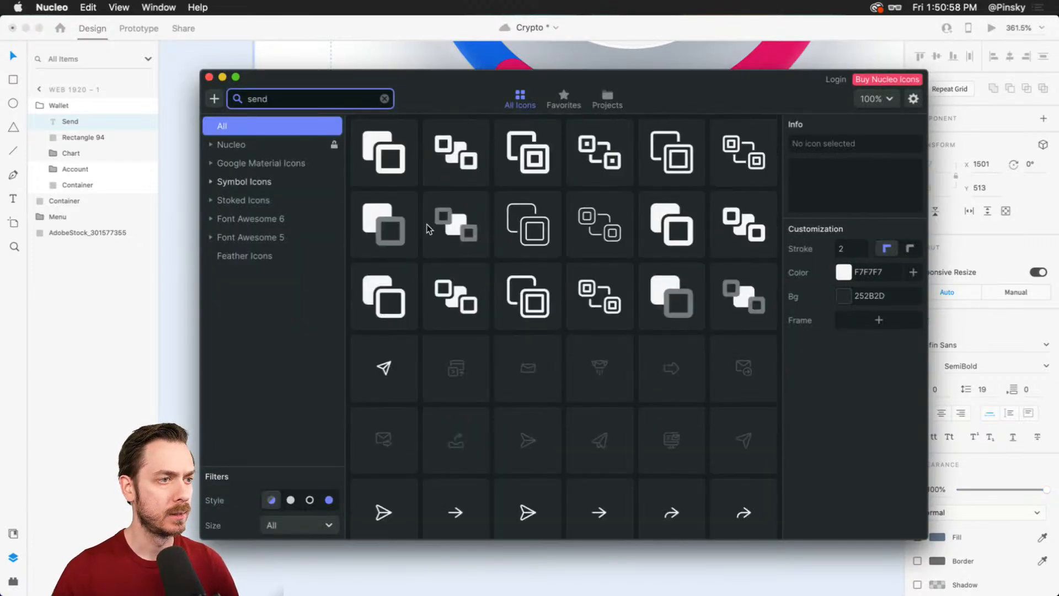
scroll(552, 246, down, 5)
scroll(563, 269, down, 1)
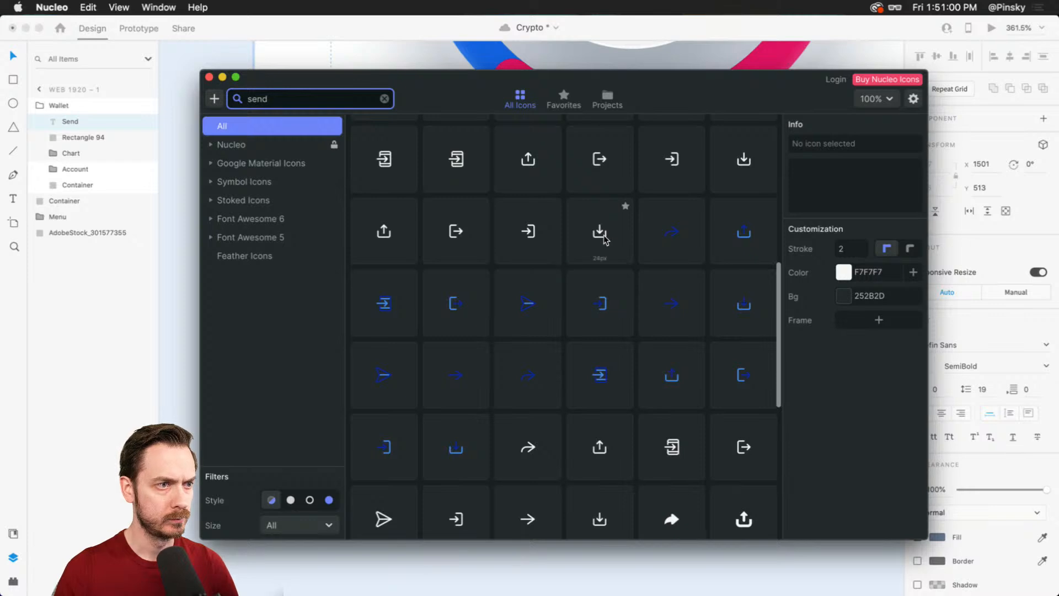
click(384, 230)
key(super+c)
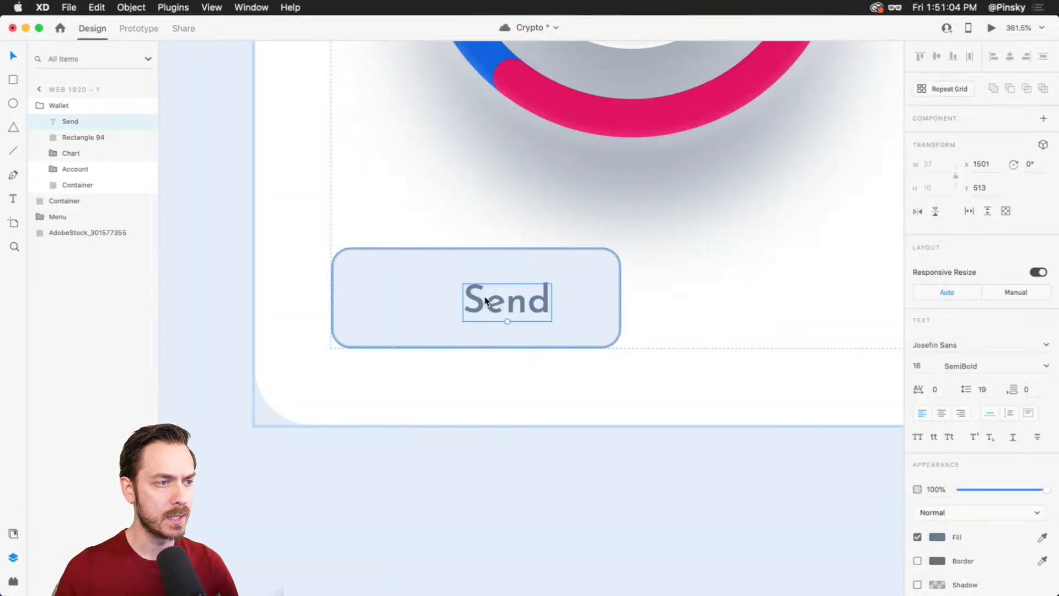
- Paste the icon in front of the Send text, switch off its Responsive Resize and set its size to 15 × 15
key(super+v)
drag(530, 319, 423, 297)
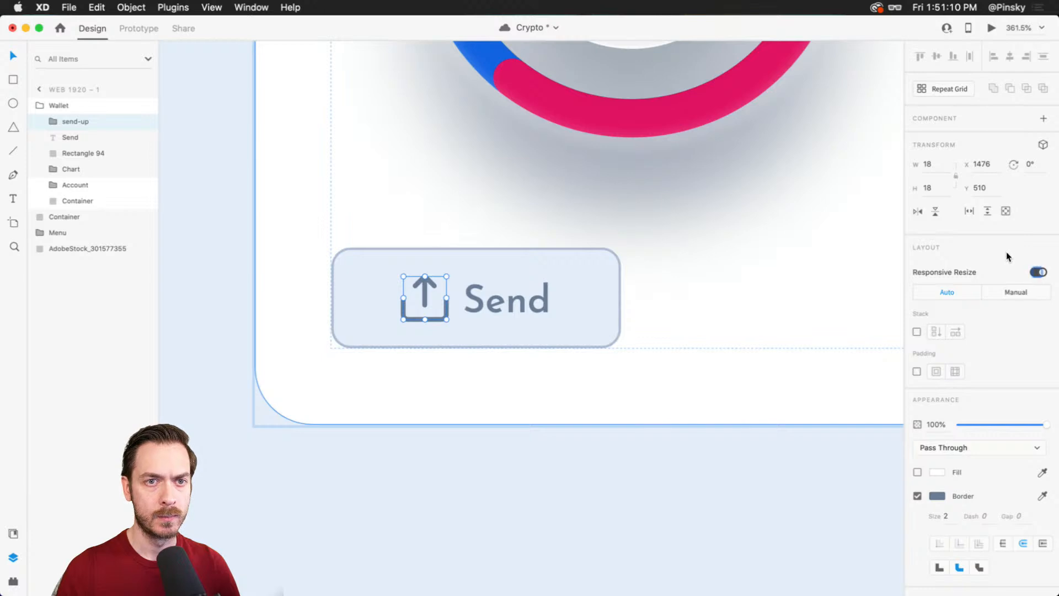
click(1038, 272)
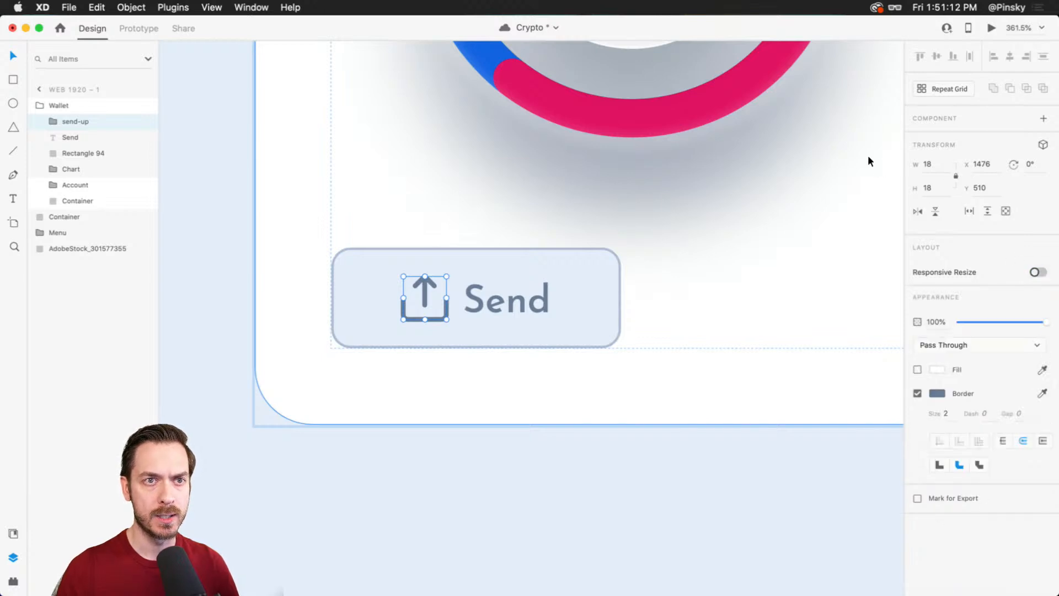
click(927, 165)
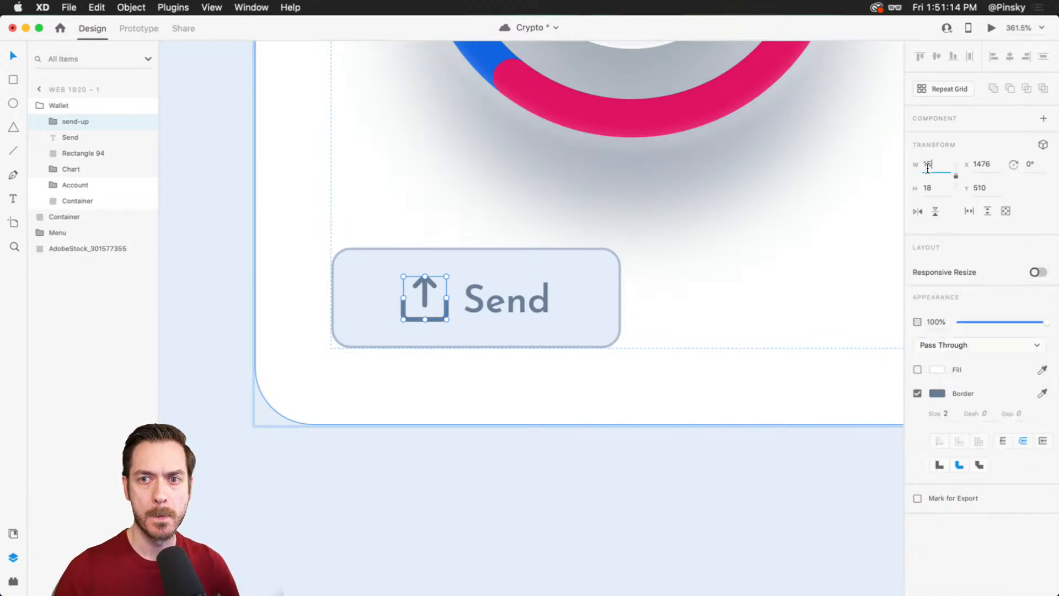
text(15)
key(Return)
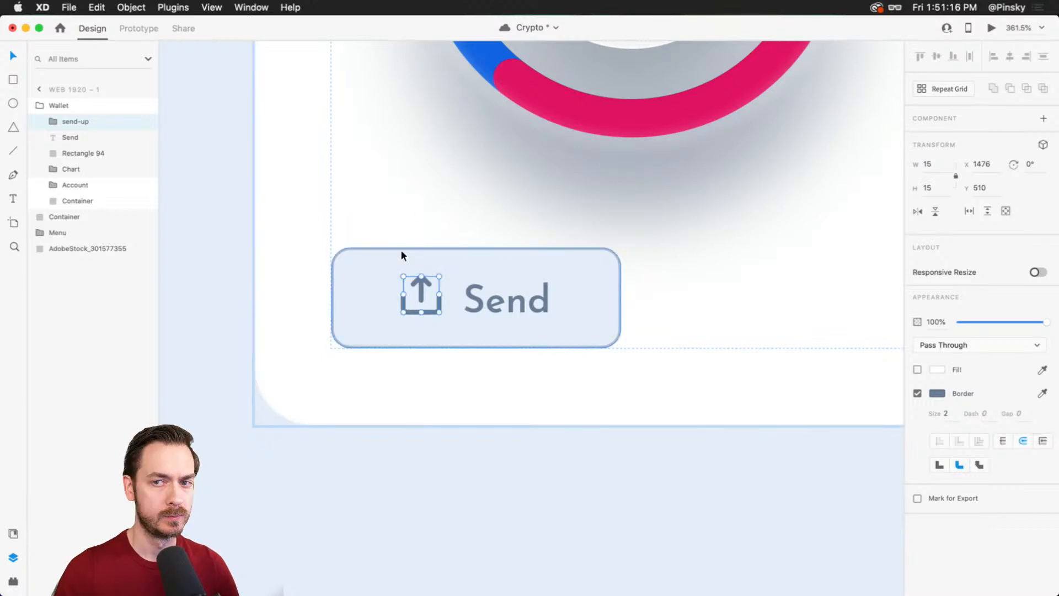
- Line up the icon with the Send text, centre the pair in the button and check it in the preview
mouse_move(421, 283)
mouse_down()
mouse_move(395, 282)
mouse_move(409, 288)
mouse_up()
drag(495, 295, 477, 291)
shift+click(408, 290)
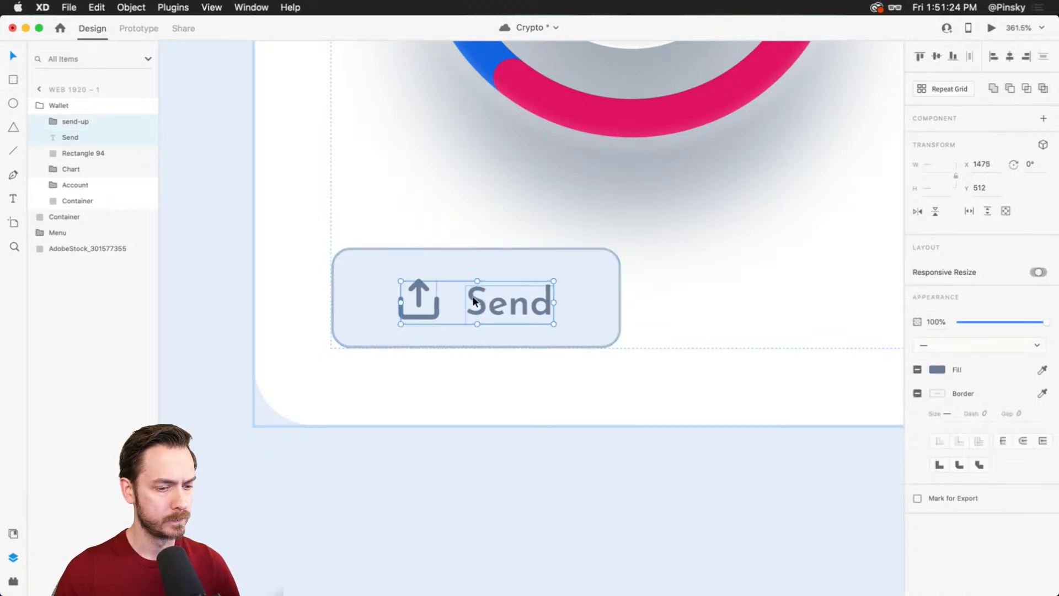
key(super+Return)
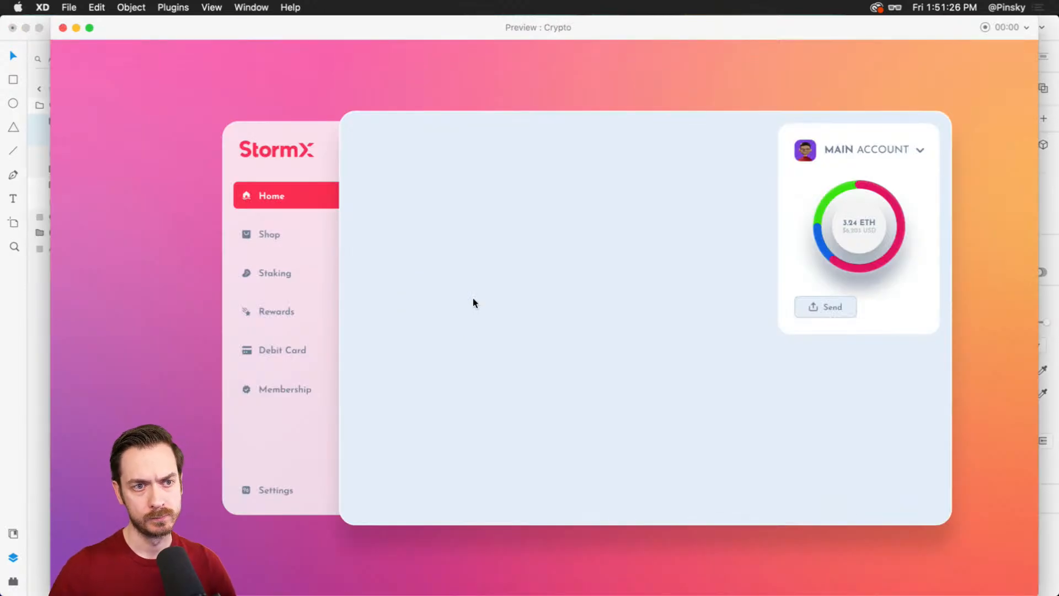
key(super+w)
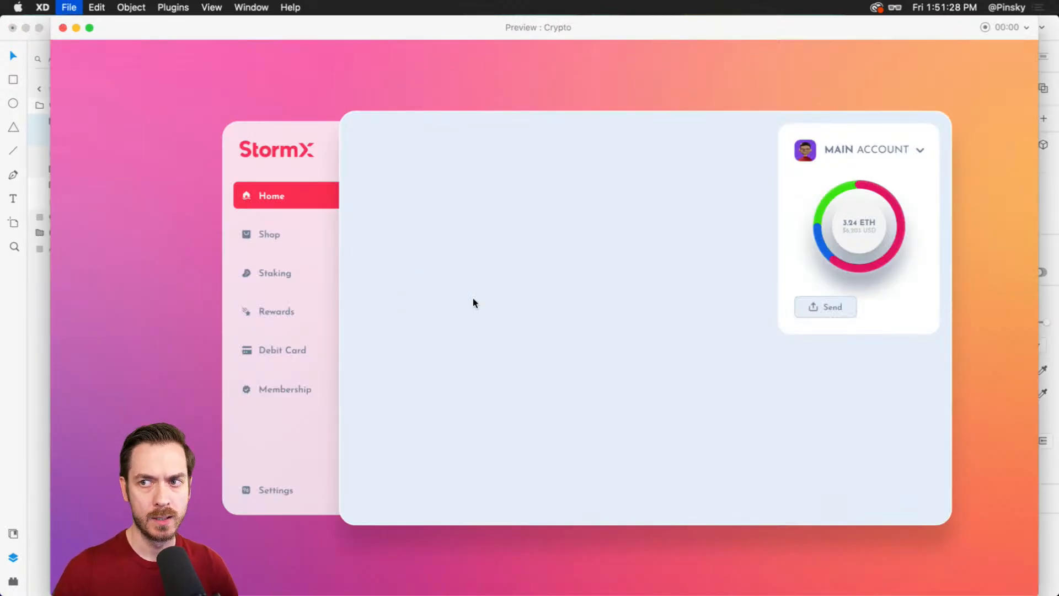
- Tighten the gap between the icon and the Send text, recentre both in the button and preview the result
click(396, 285)
click(437, 283)
drag(436, 283, 437, 284)
drag(517, 307, 478, 303)
shift+click(427, 291)
key(super+Return)
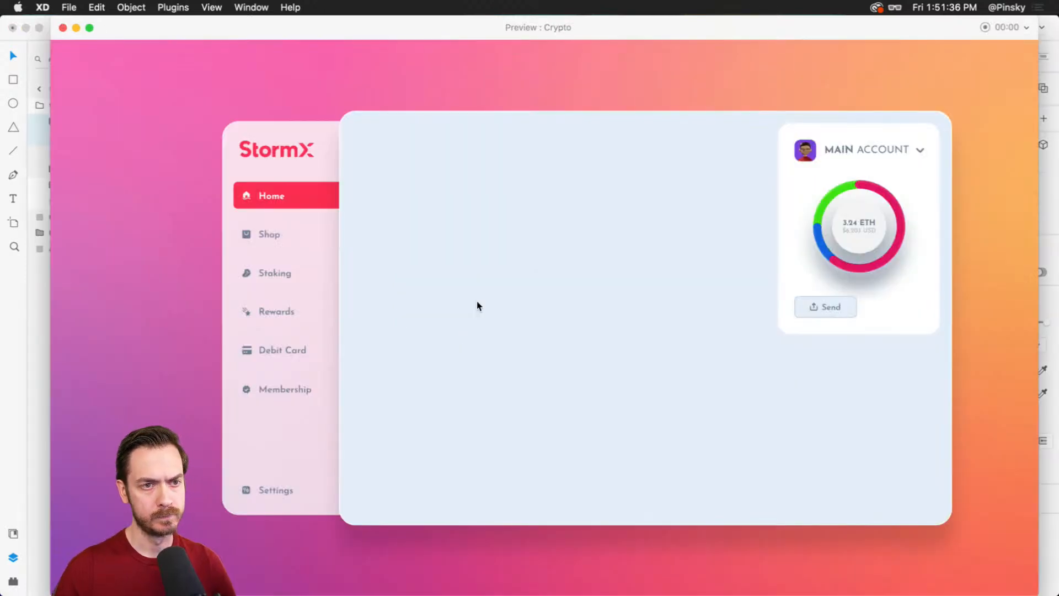
key(super+w)
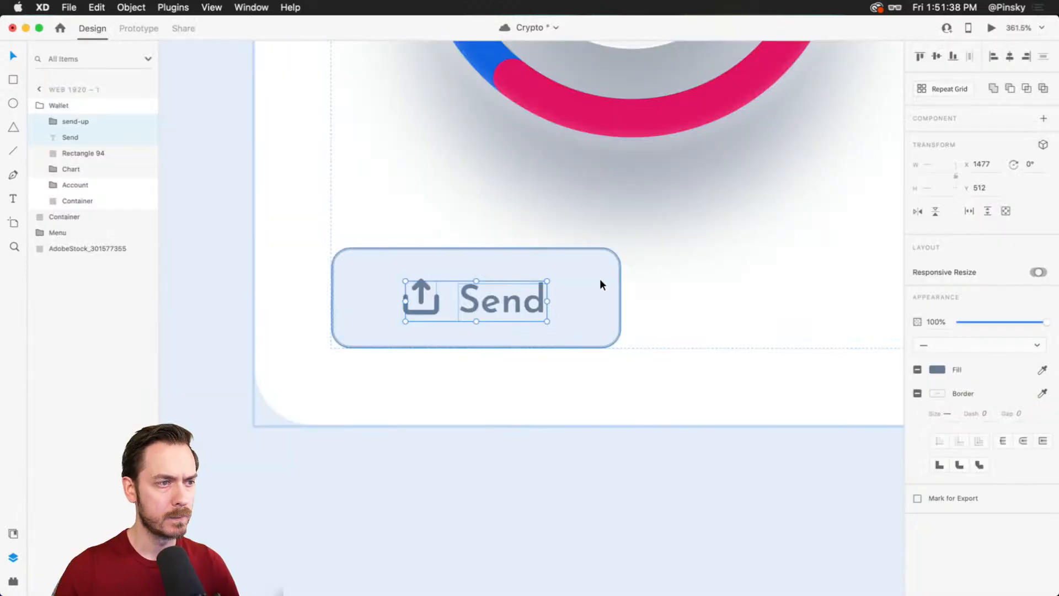
- Lighten the border colour of the Send button's rectangle to a paler grey-blue
click(600, 279)
click(937, 440)
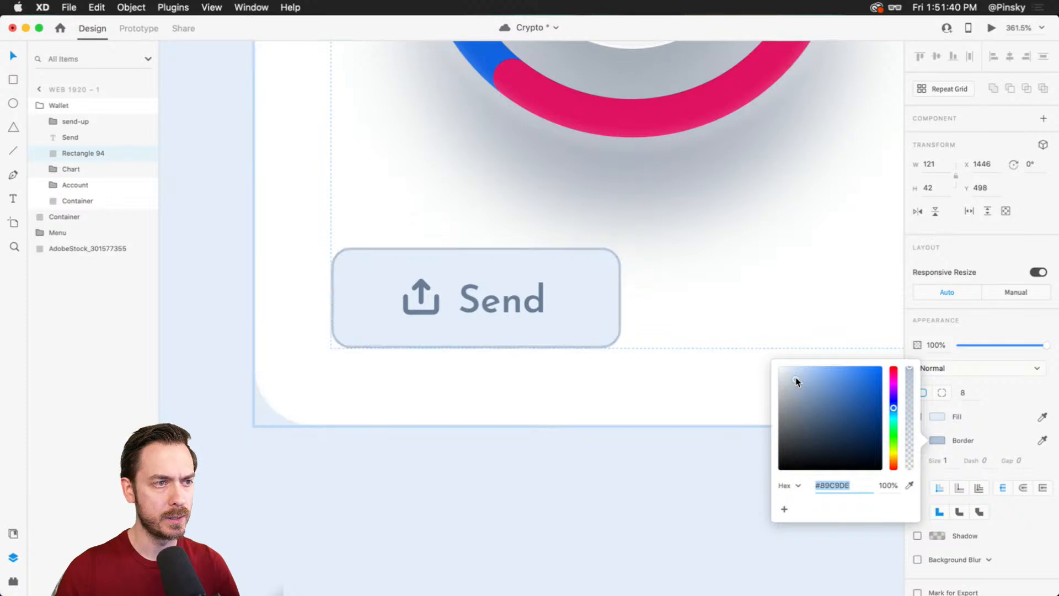
drag(801, 374, 790, 380)
click(569, 270)
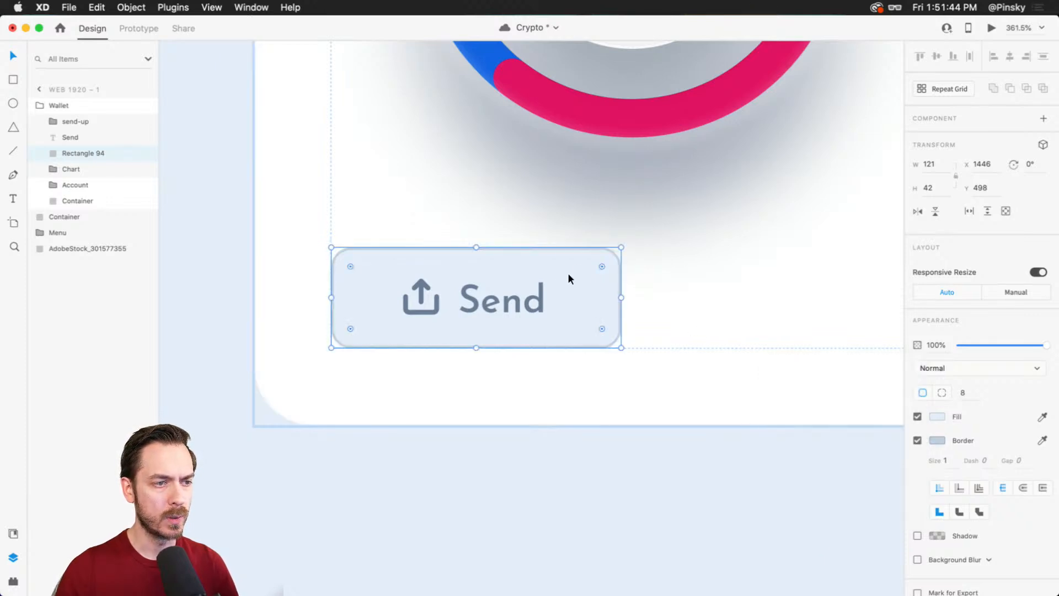
- Group the send-up icon, the Send text and the button rectangle, and name the group Send
scroll(567, 273, down, 5)
drag(638, 285, 581, 276)
double_click(447, 280)
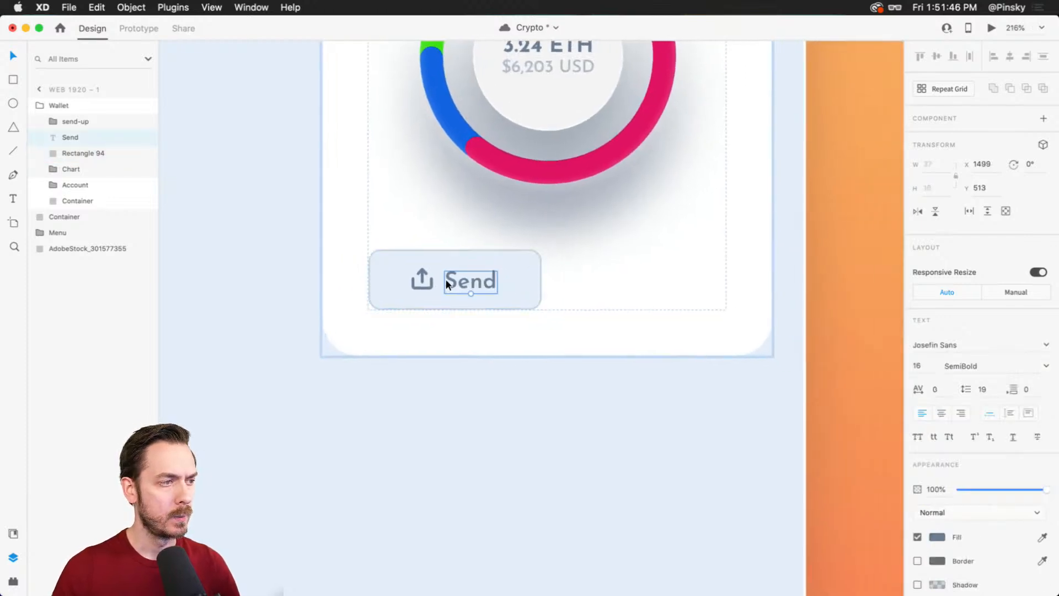
shift+click(75, 121)
shift+click(78, 153)
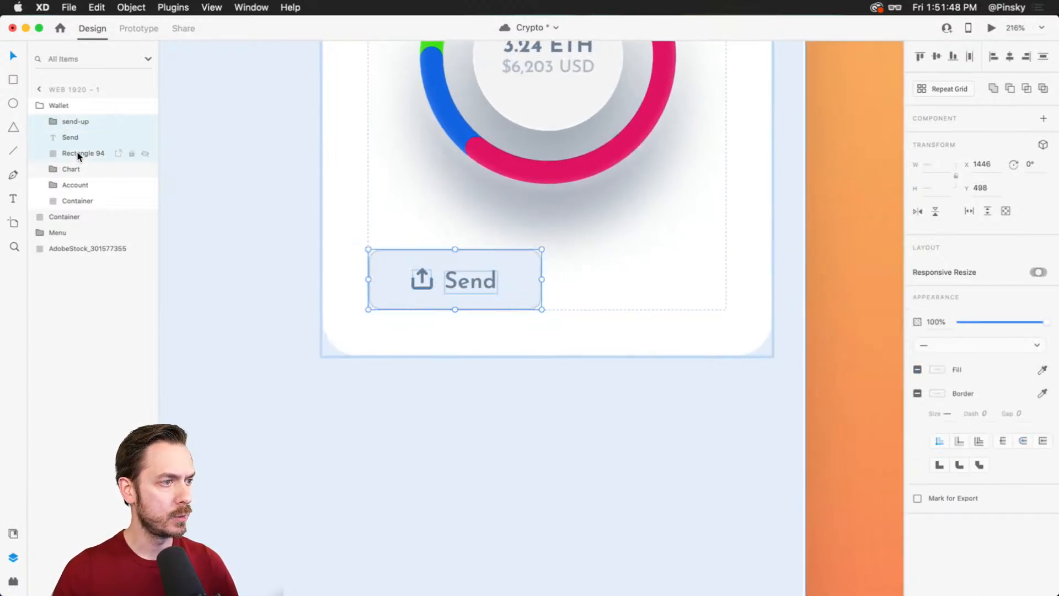
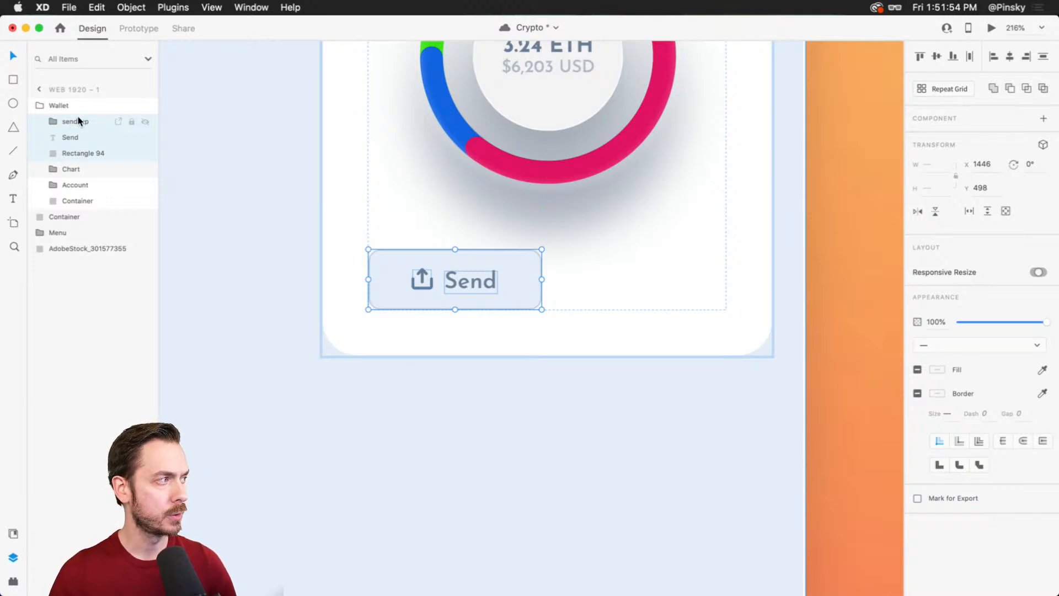
key(super+g)
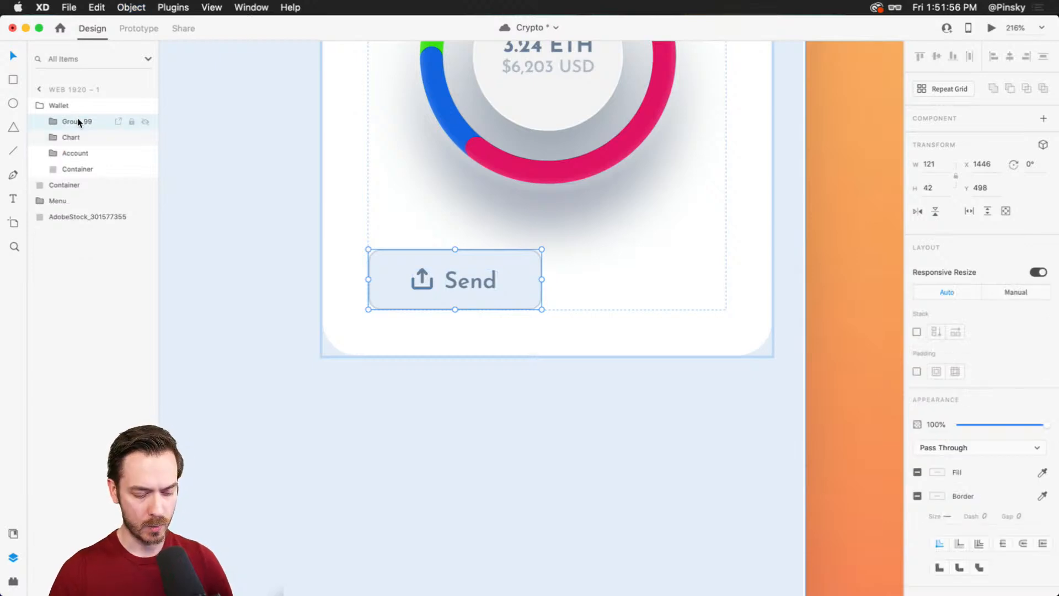
double_click(78, 122)
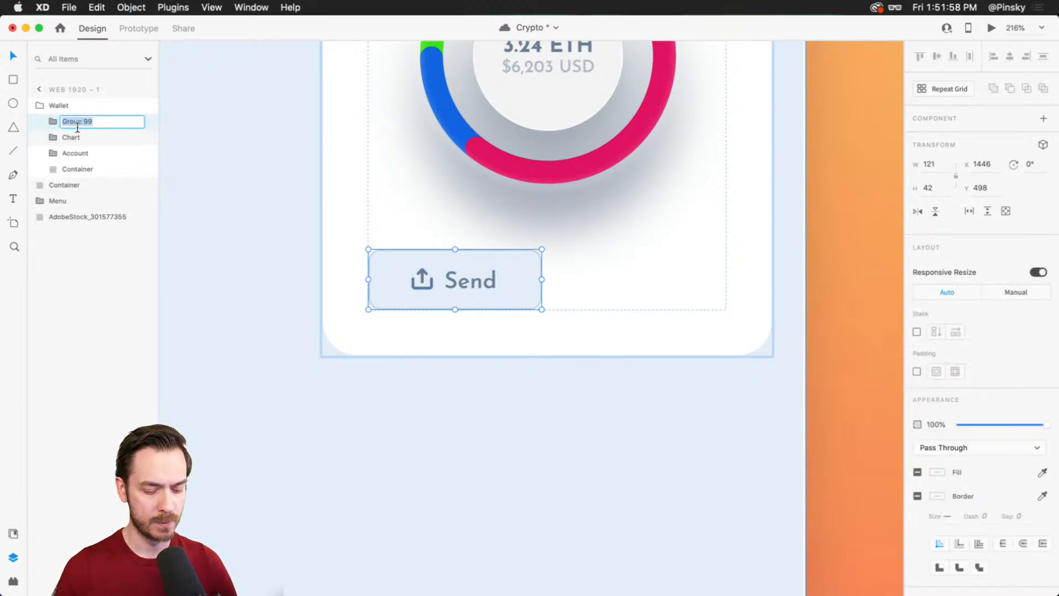
text(Send)
key(Return)
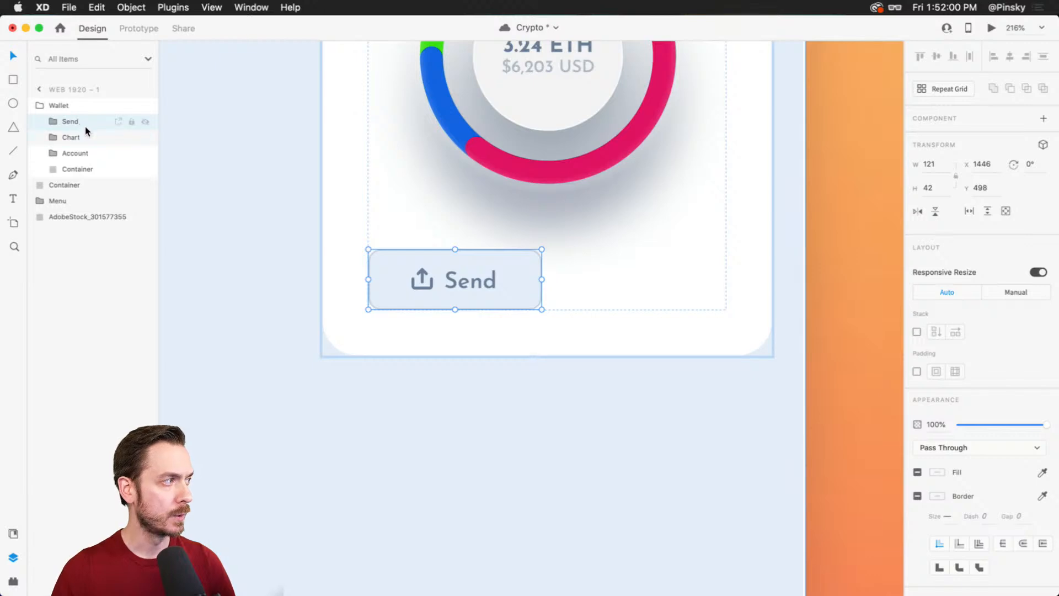
- Wrap the Send group in another group and name the outer group buttons
key(super+z)
double_click(84, 122)
text(but)
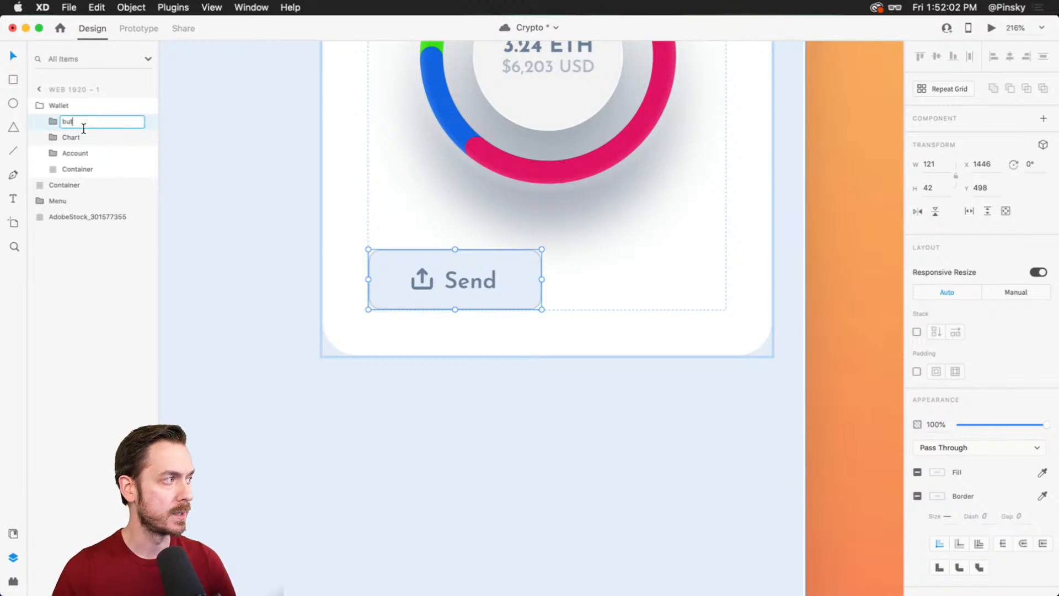
text(tons)
key(Return)
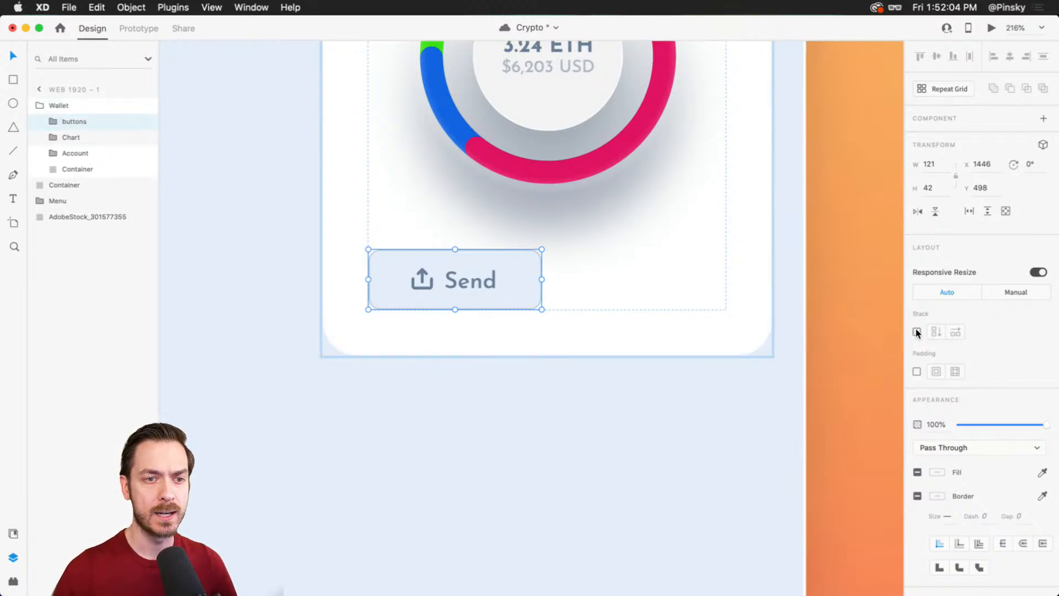
- Make the buttons group a horizontal stack and duplicate the Send button inside it
double_click(489, 283)
key(super+d)
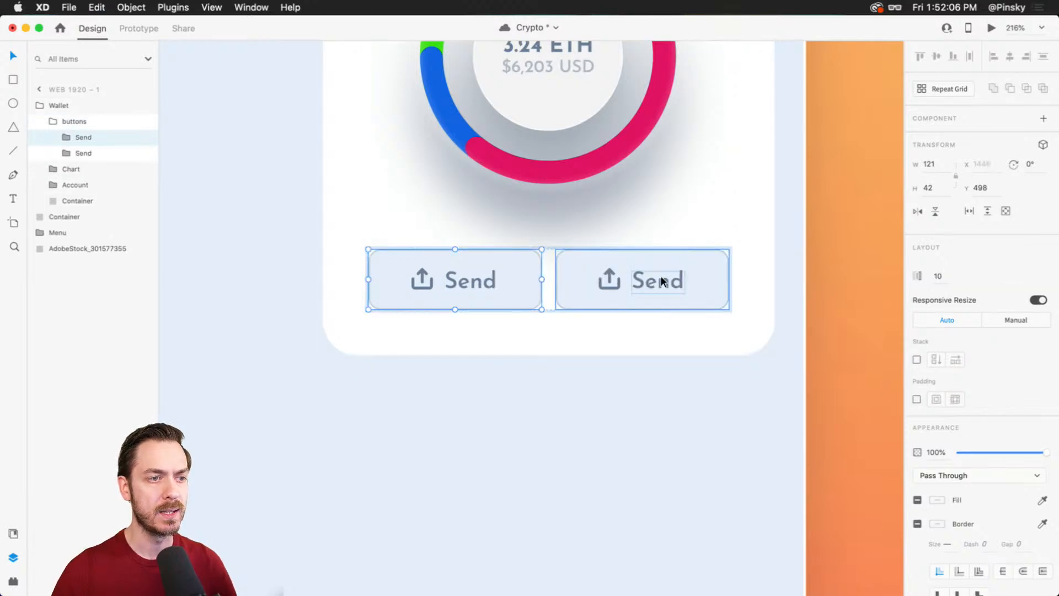
- Change the label of the second Send button to Receive
double_click(661, 277)
double_click(658, 277)
text(Receiv)
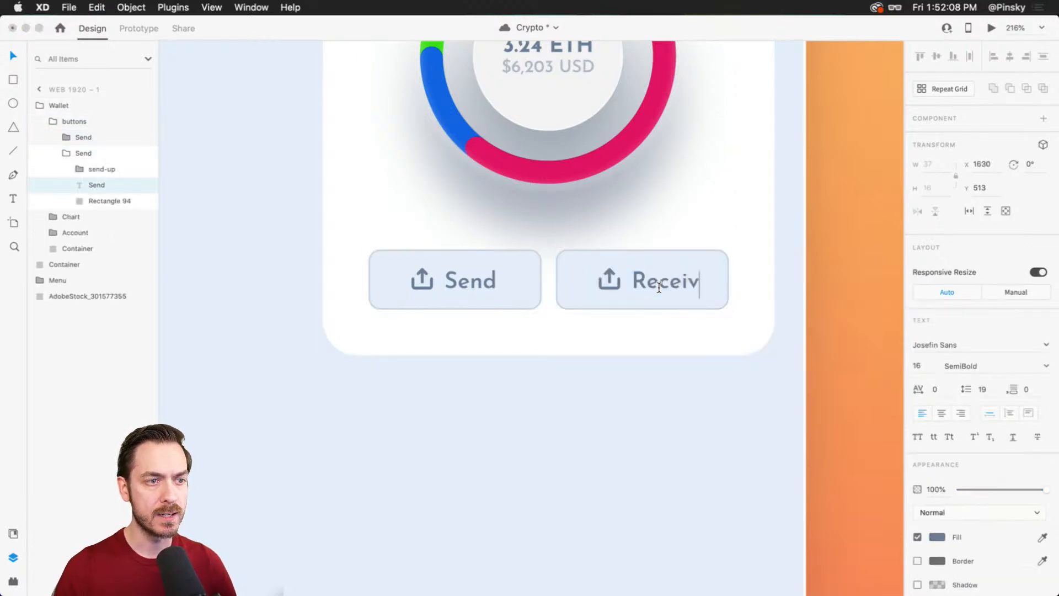
text(e)
key(Escape)
- Rotate the arrow of the Receive button's icon so it points down into the tray
scroll(625, 275, up, 3)
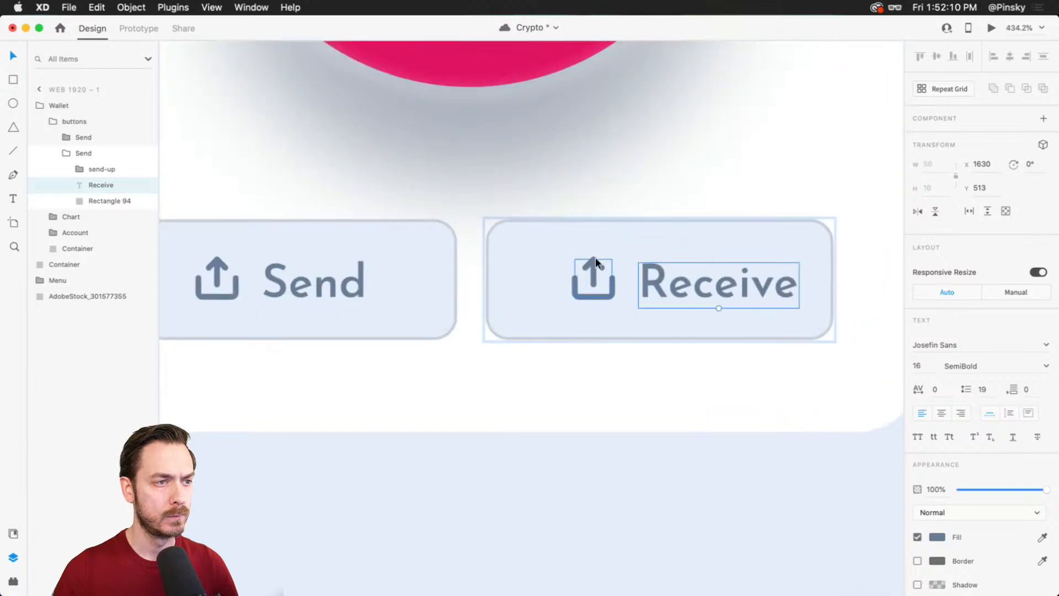
double_click(594, 259)
double_click(594, 264)
double_click(594, 265)
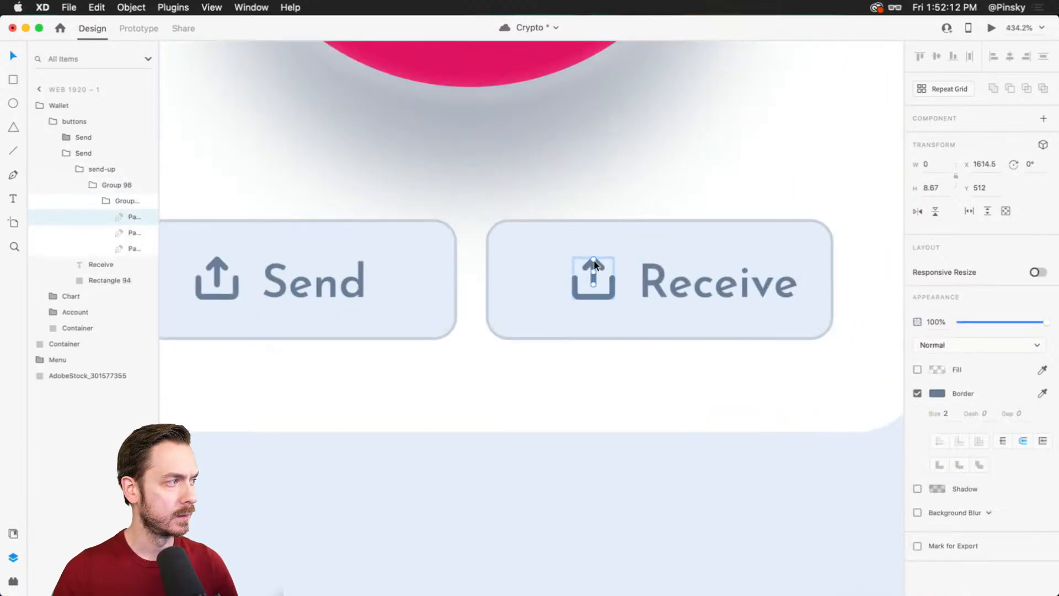
shift+click(589, 259)
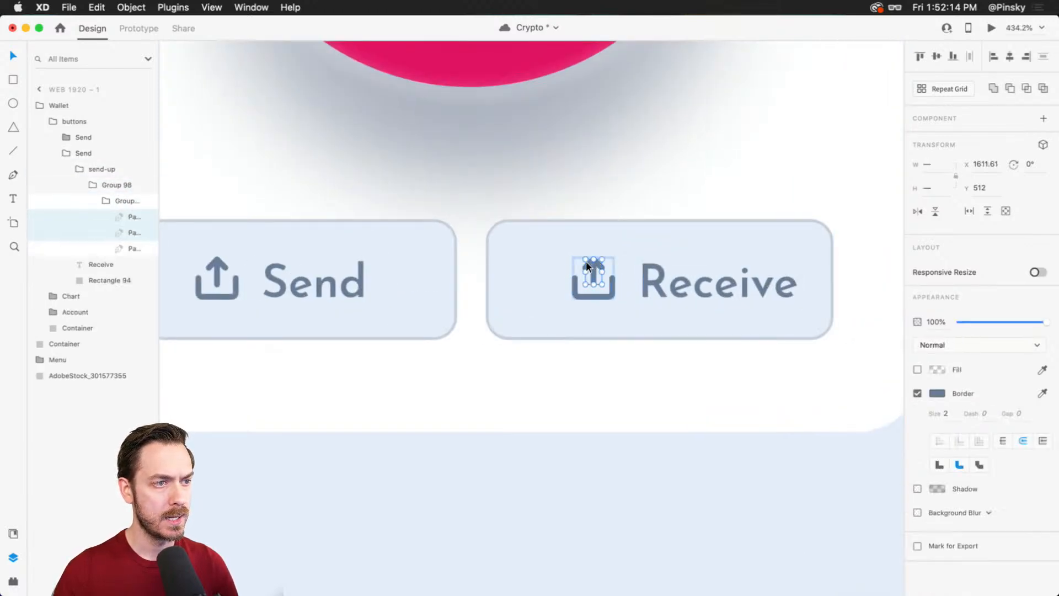
scroll(584, 263, up, 5)
key(Right)
key(Right)
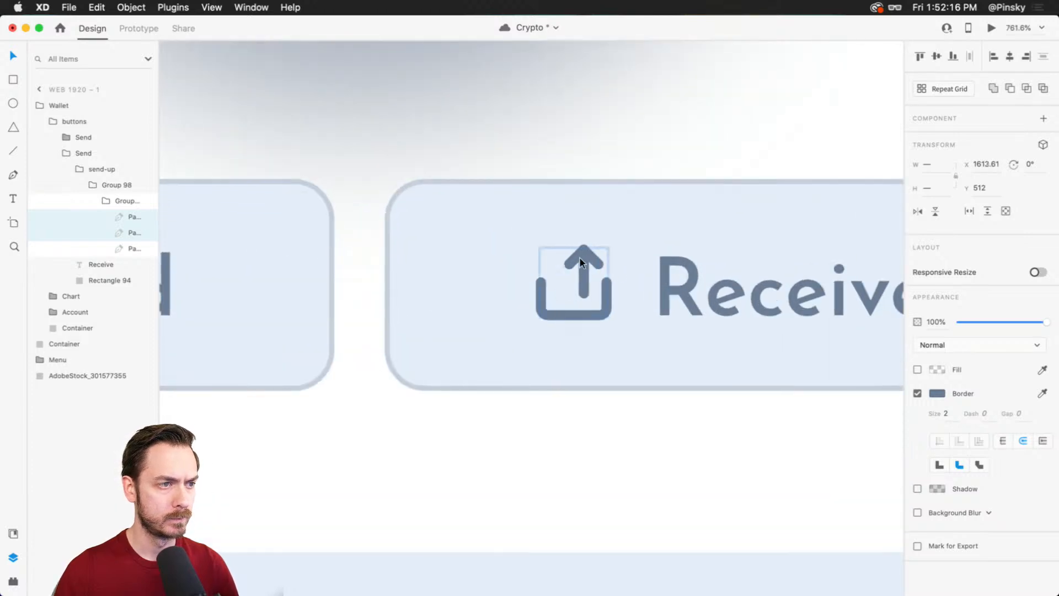
drag(611, 245, 546, 302)
key(Escape)
scroll(638, 296, down, 4)
key(Escape)
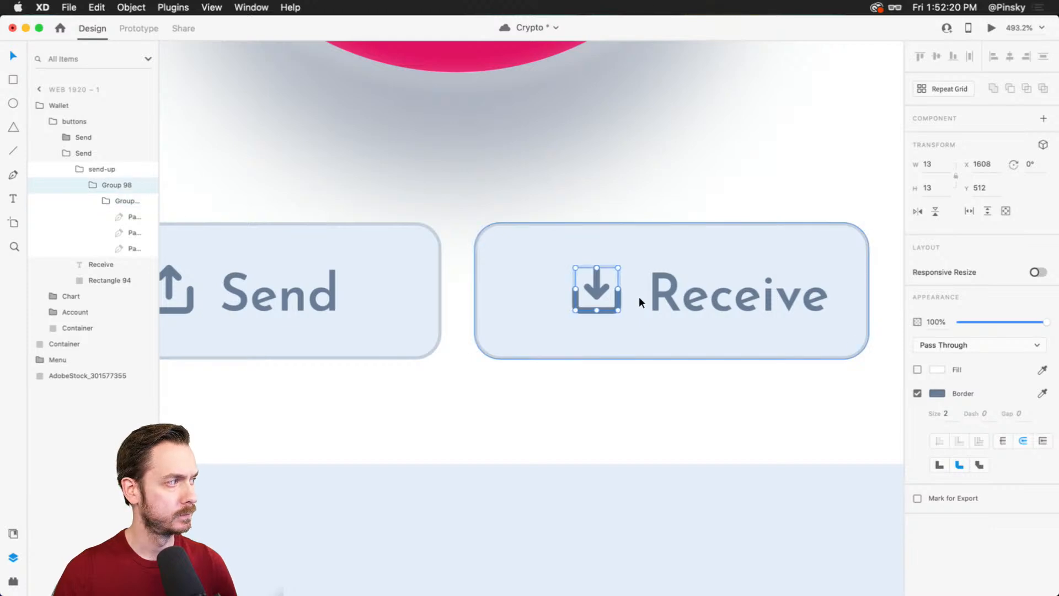
- Nudge the Receive button's icon and text leftward together until they sit centred in the button
key(Escape)
shift+click(663, 291)
key(Left)
key(Left)
key(Left)
key(Left)
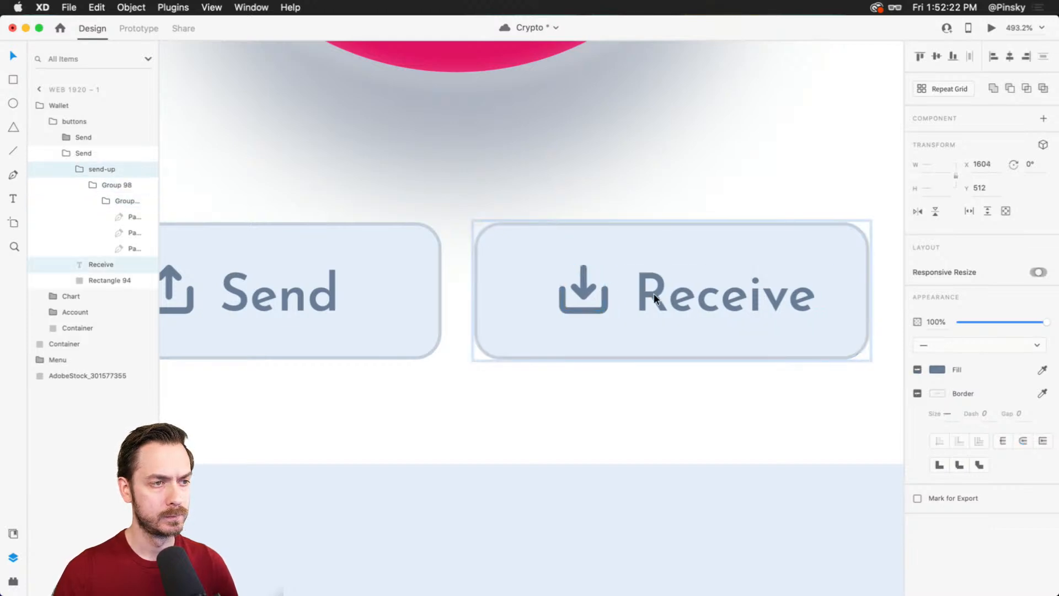
key(Left)
key(Left)
key(Left)
key(Left)
key(Left)
key(Left)
scroll(637, 293, down, 5)
click(647, 335)
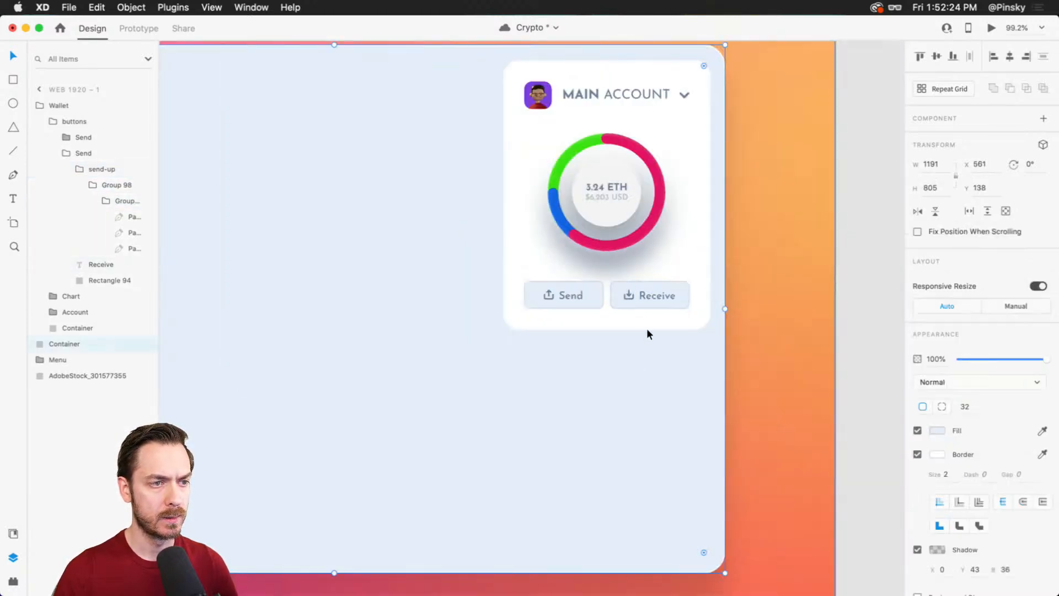
- Draw a rectangle about 252 by 43 inside the Wallet group, beneath the Send and Receive buttons and spanning their combined width
scroll(596, 300, up, 5)
drag(596, 312, 582, 279)
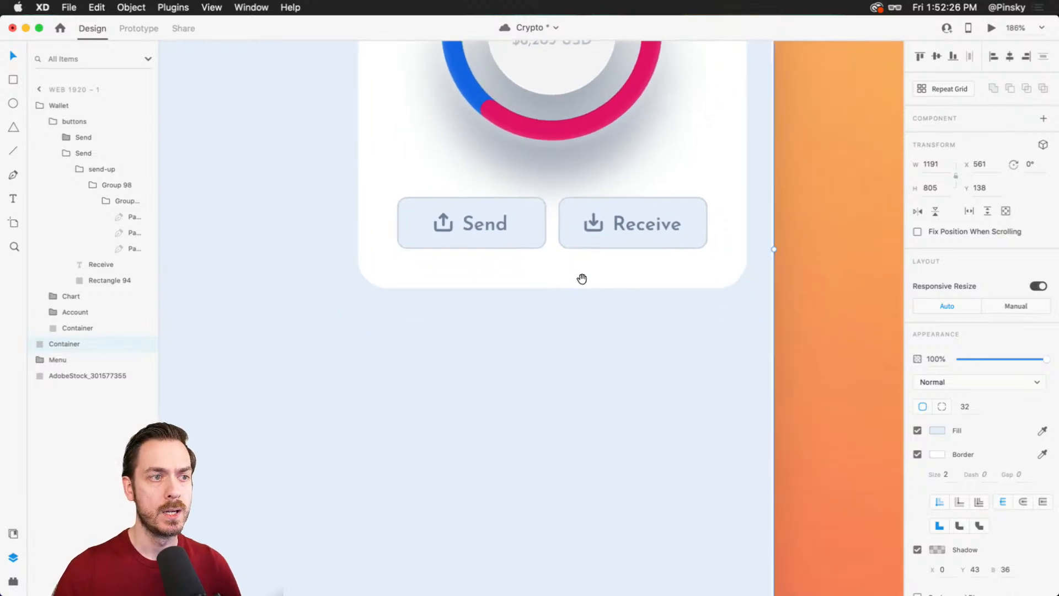
scroll(583, 270, down, 2)
scroll(584, 270, down, 2)
click(466, 223)
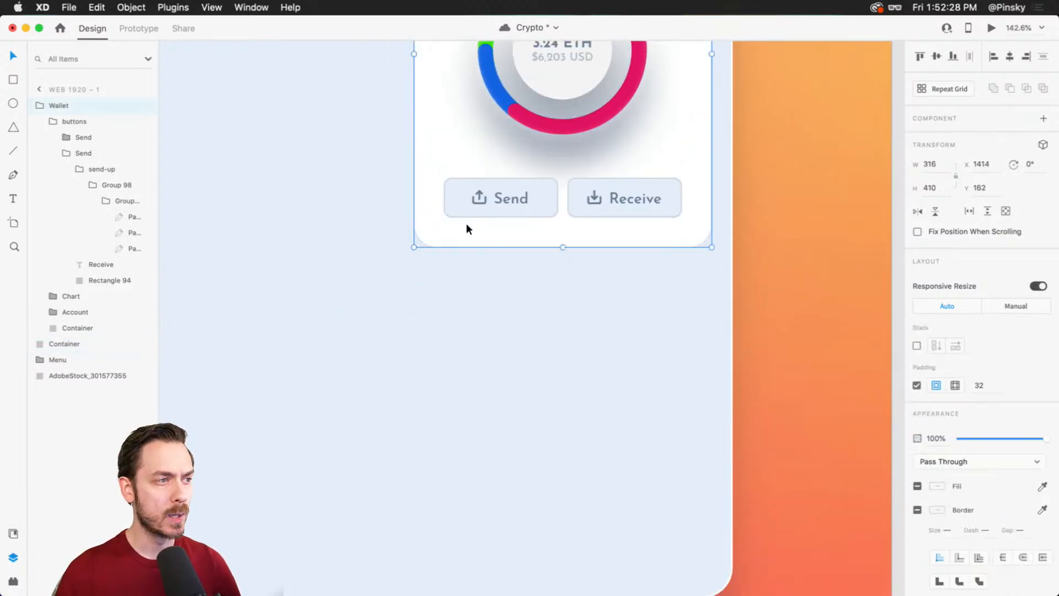
double_click(464, 216)
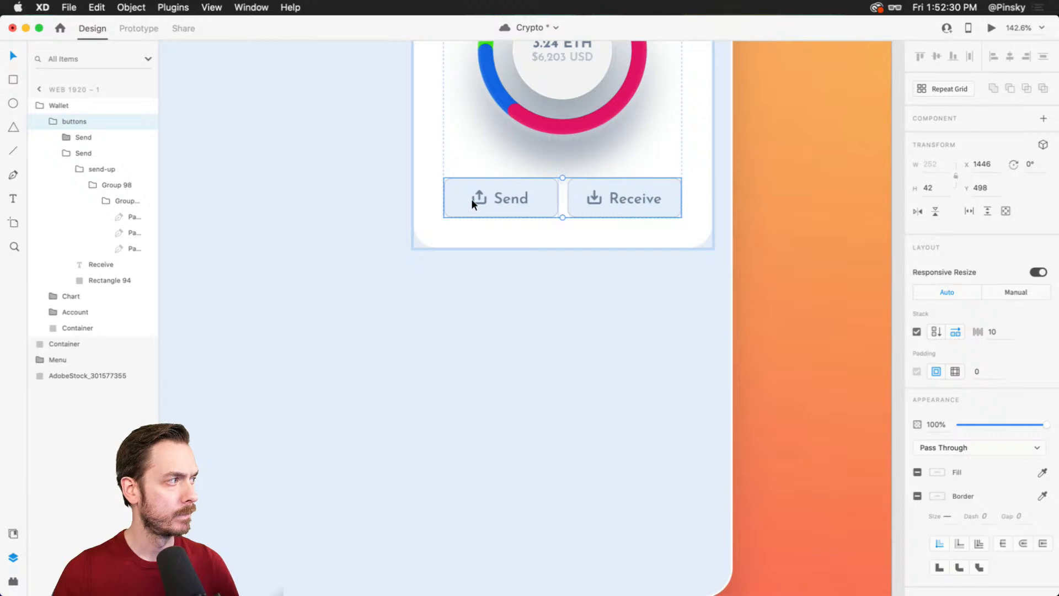
key(r)
mouse_move(444, 225)
mouse_down()
mouse_move(622, 238)
mouse_move(683, 279)
mouse_move(682, 266)
mouse_up()
- Give the new rectangle a corner radius of 8, a sampled bright blue fill and no border, placed 14 below the buttons
scroll(631, 331, up, 5)
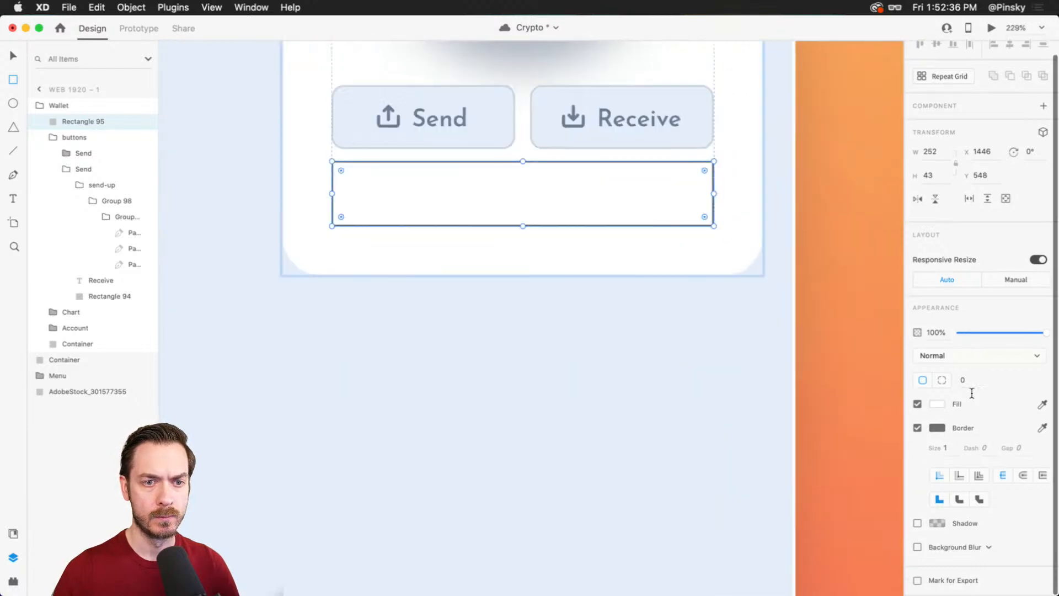
text(9)
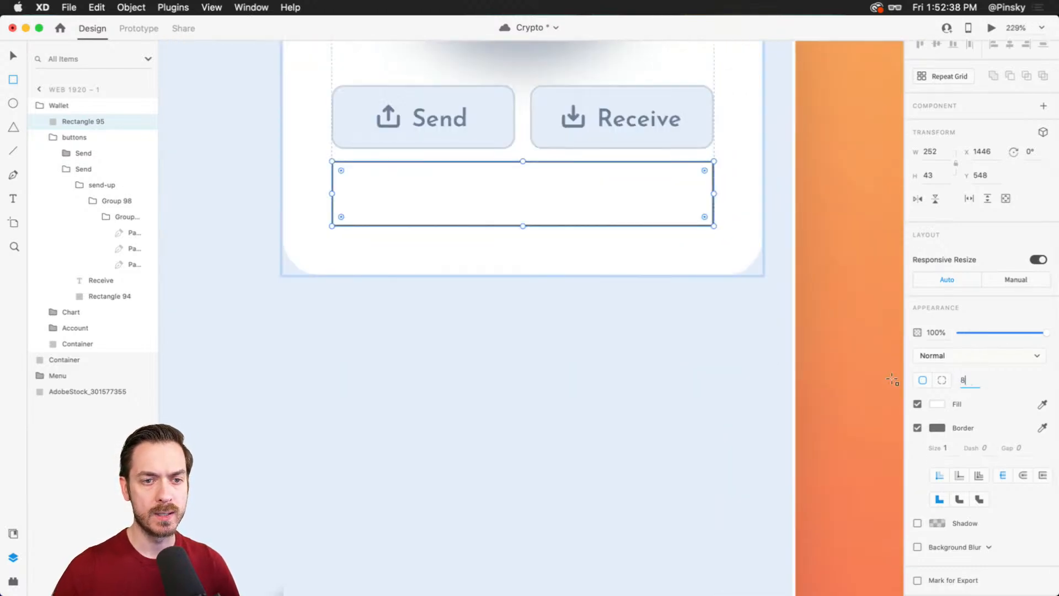
key(Return)
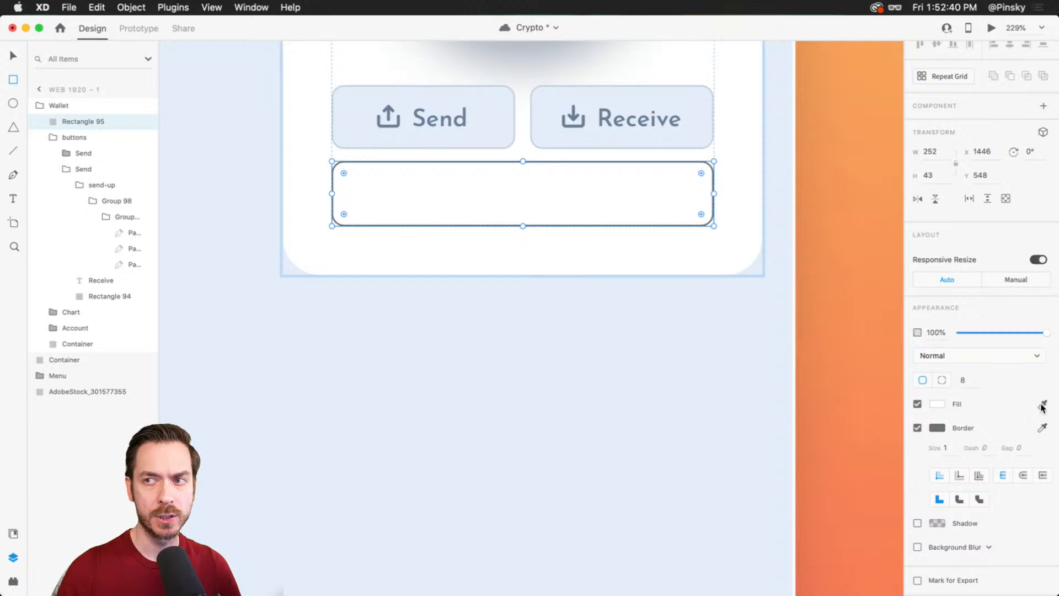
click(1025, 334)
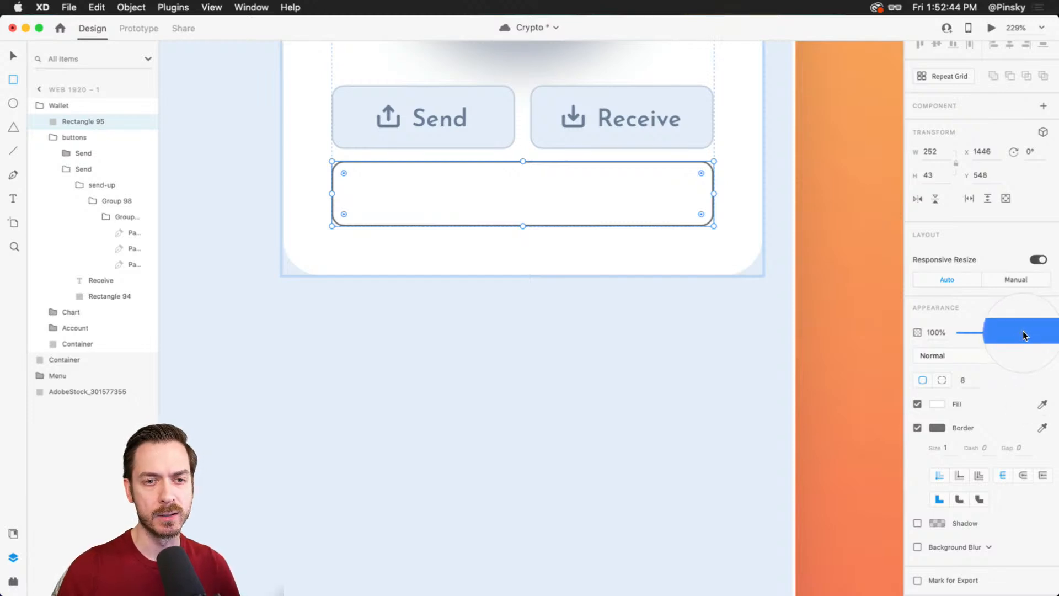
click(1024, 333)
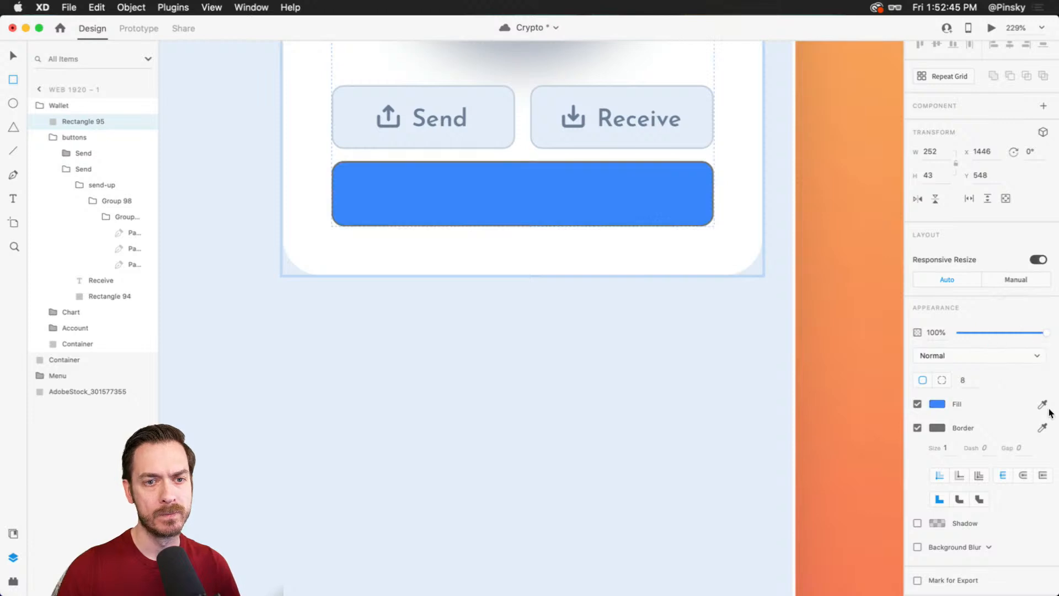
click(917, 428)
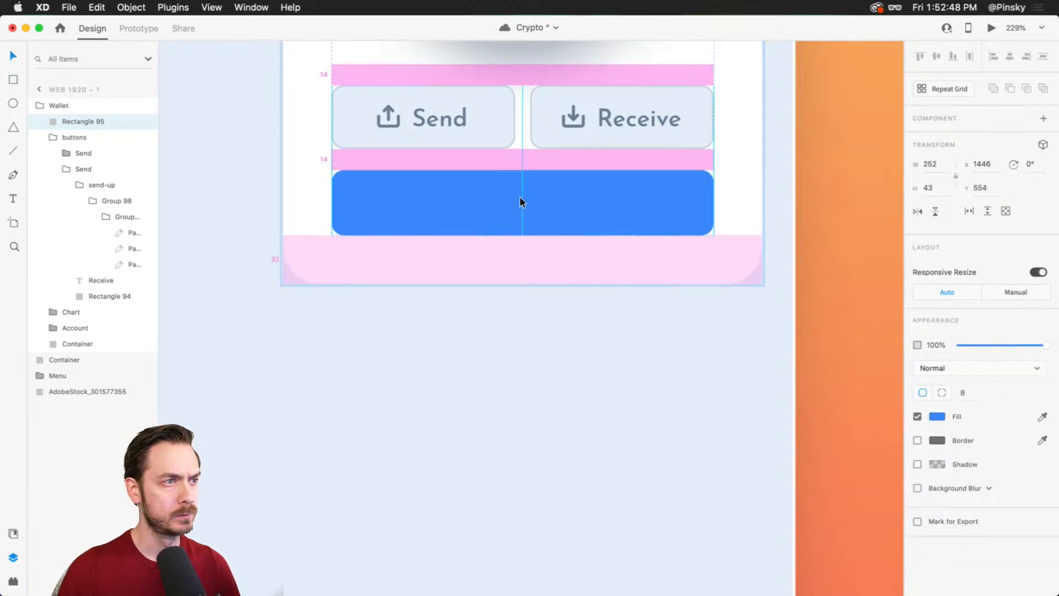
- Add the text Purchase on the blue rectangle
key(t)
click(505, 198)
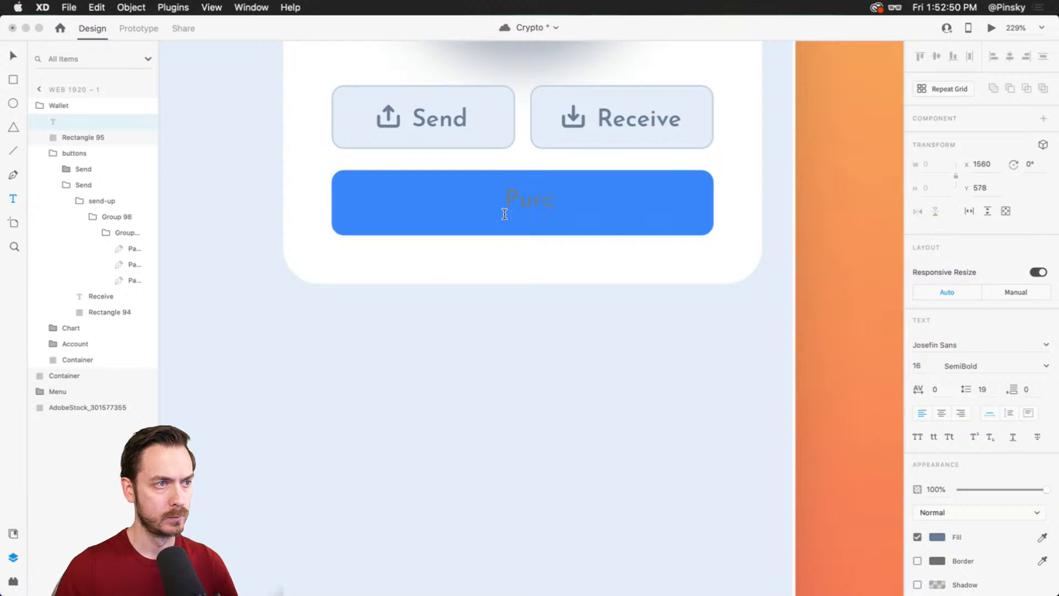
key(Escape)
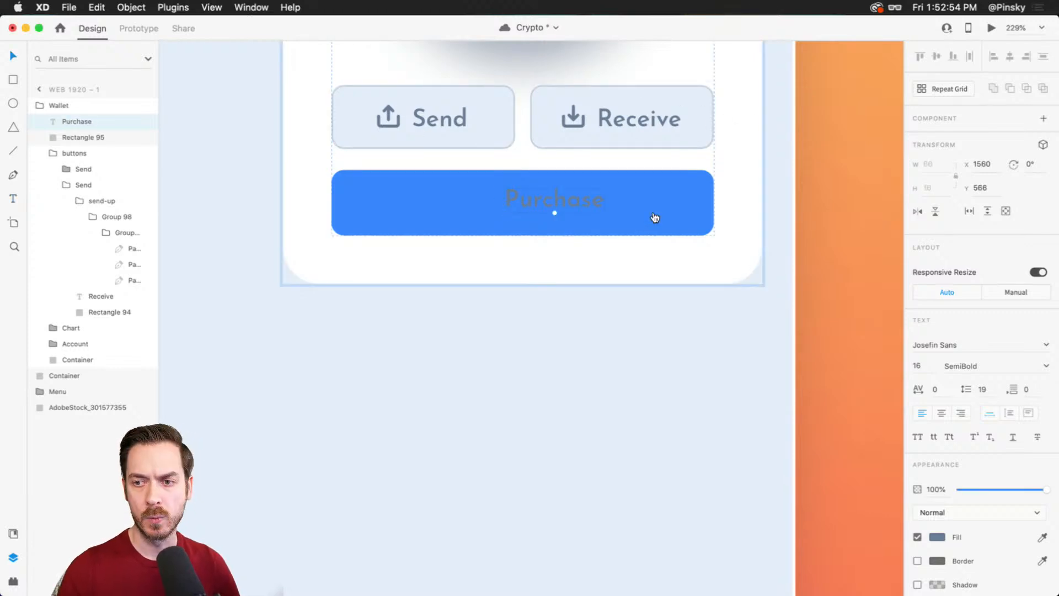
- Switch to Nucleo, search the icons for coin and copy the two-tone coins icon
key(super+Tab)
key(super+a)
key(BackSpace)
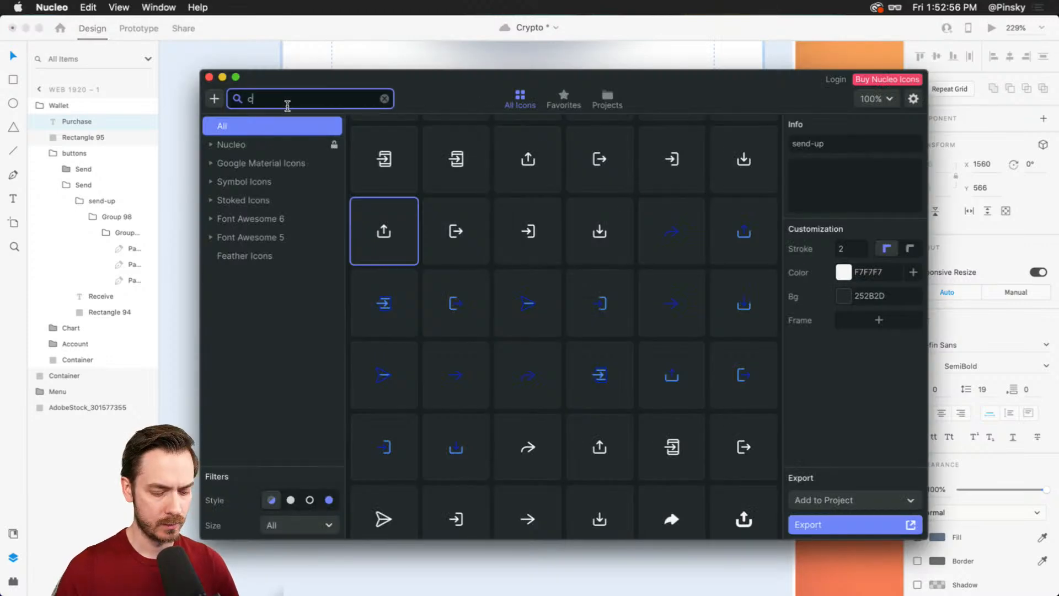
text(coins)
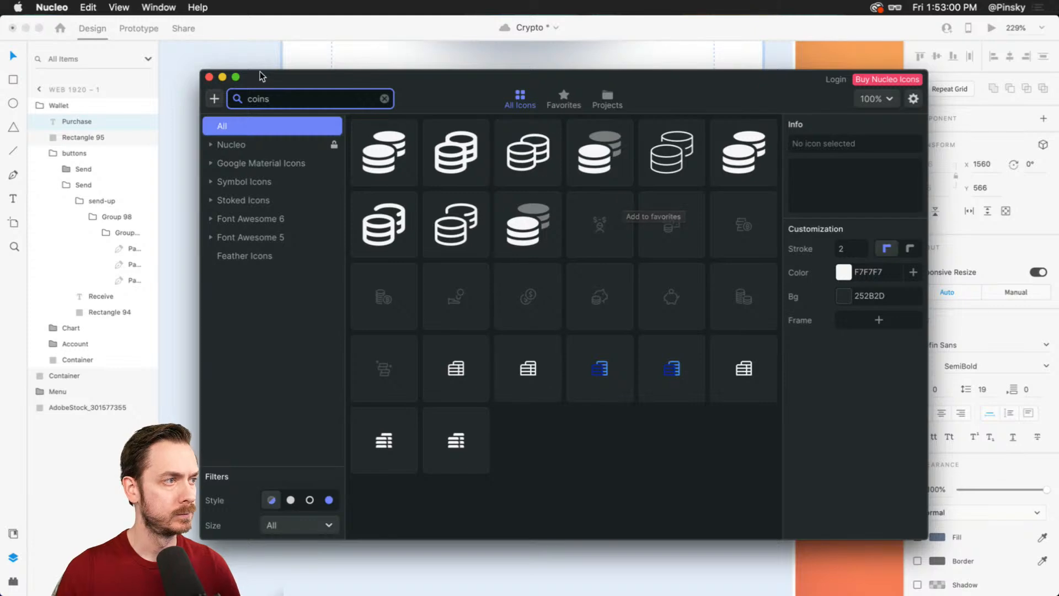
key(BackSpace)
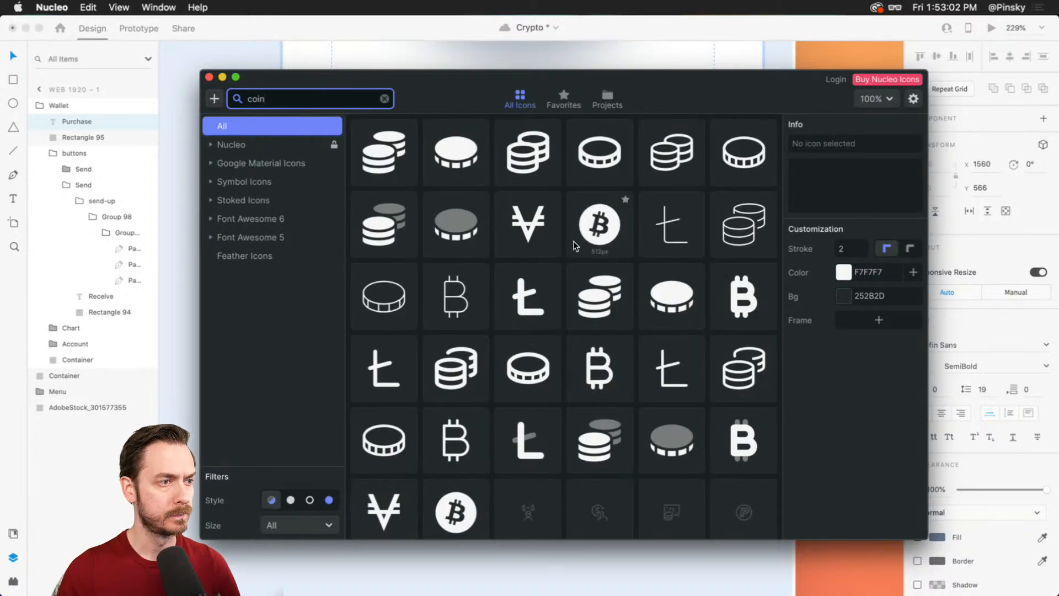
scroll(578, 242, down, 3)
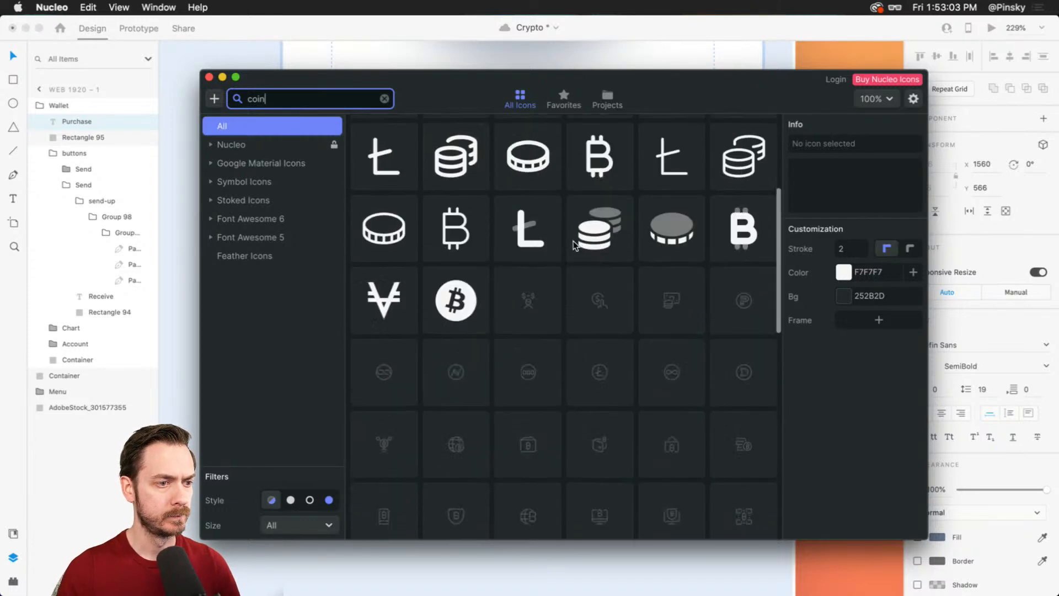
click(601, 228)
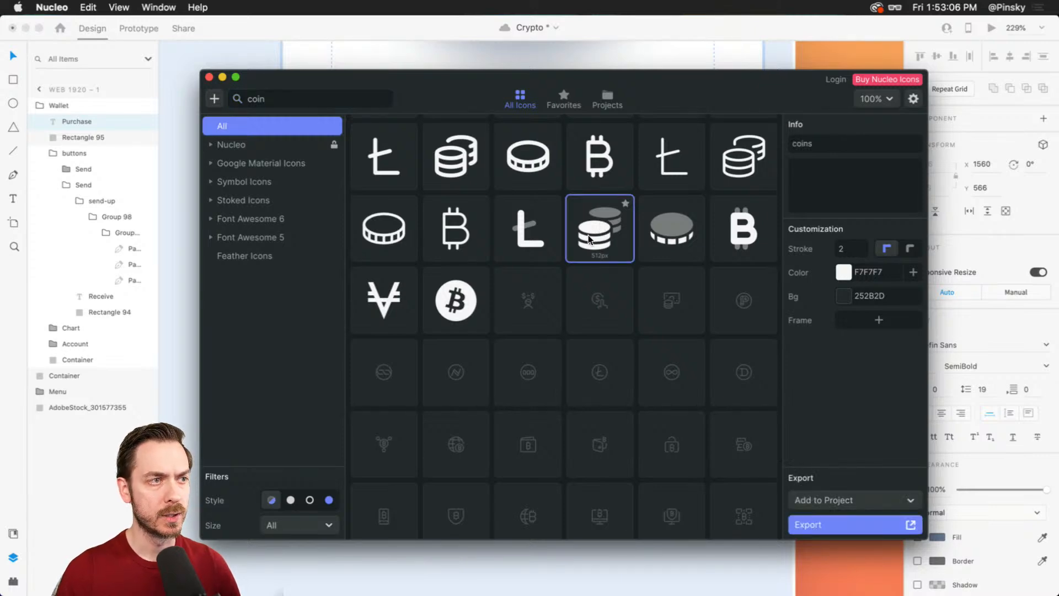
- Switch back to XD, paste the coins icon and scale it down to about 20 by 20 on the blue button before the Purchase text
key(super+Tab)
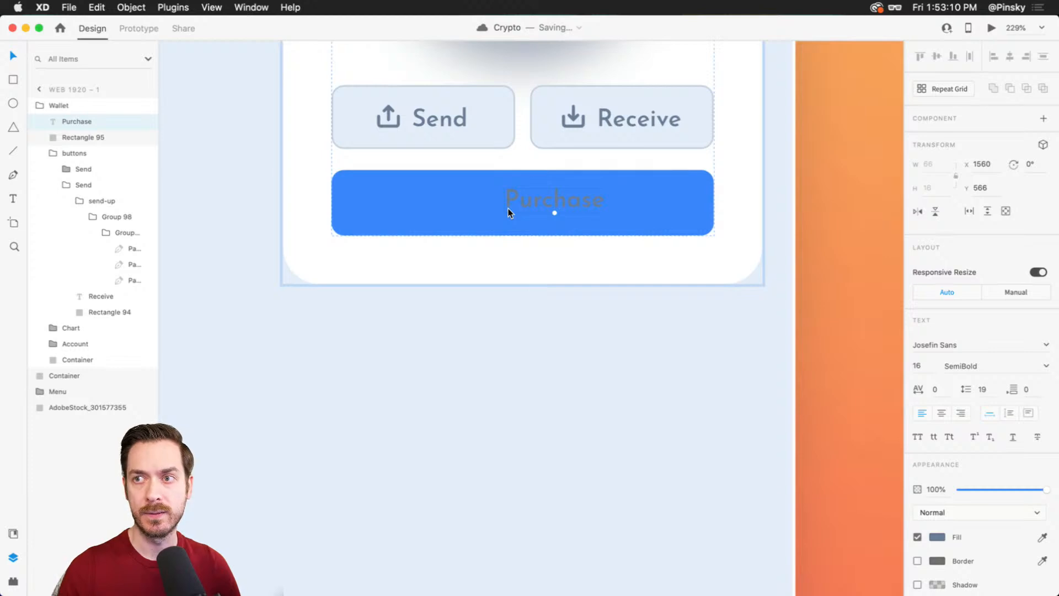
key(super+v)
key(super+0)
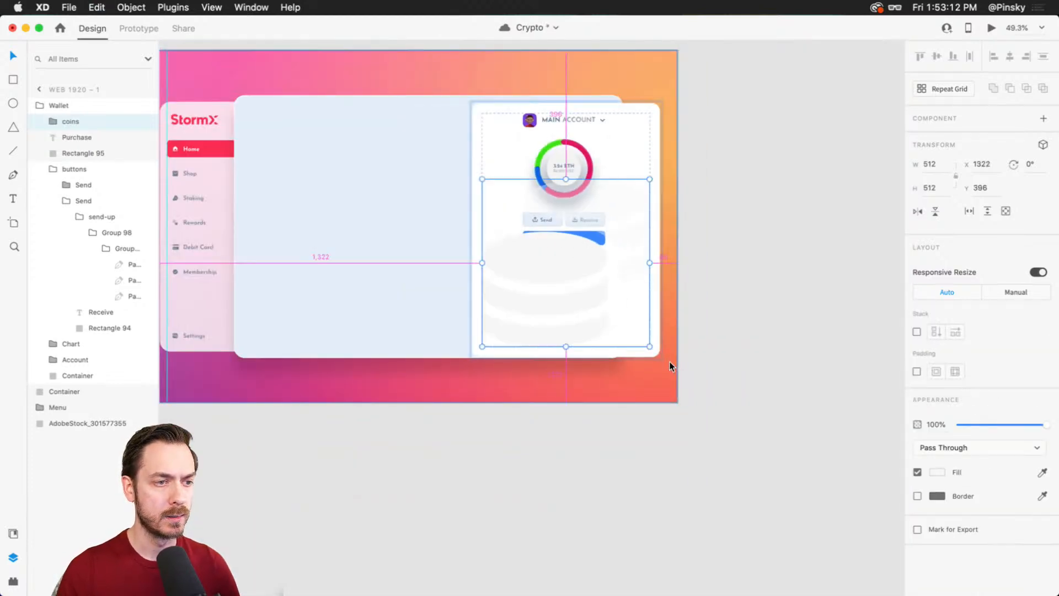
drag(650, 347, 506, 176)
scroll(572, 260, up, 5)
scroll(549, 167, up, 3)
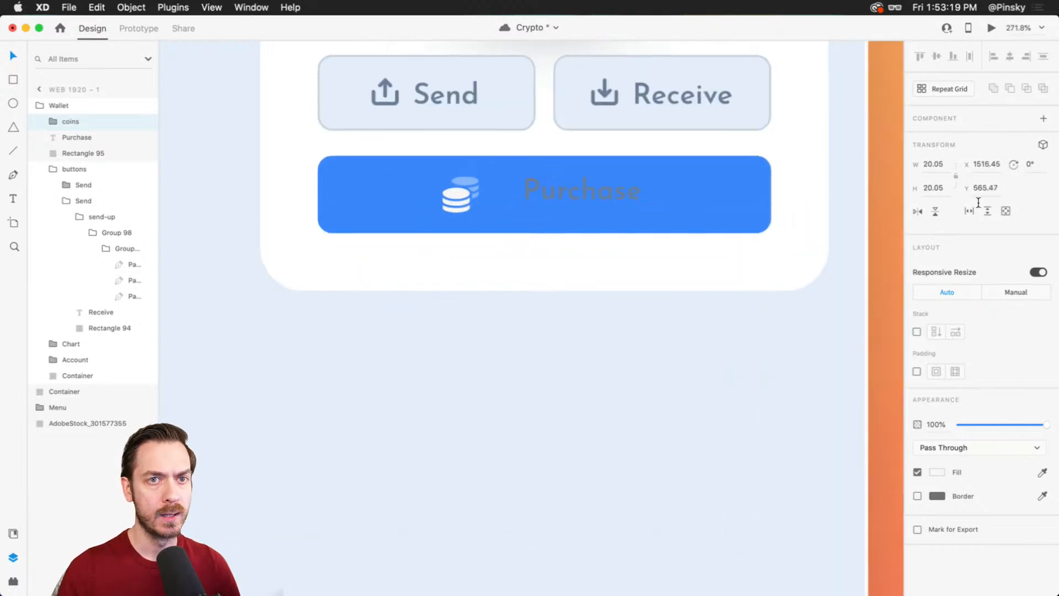
- Try to set the coins icon's width to 16 and undo the resize
click(943, 170)
text(16)
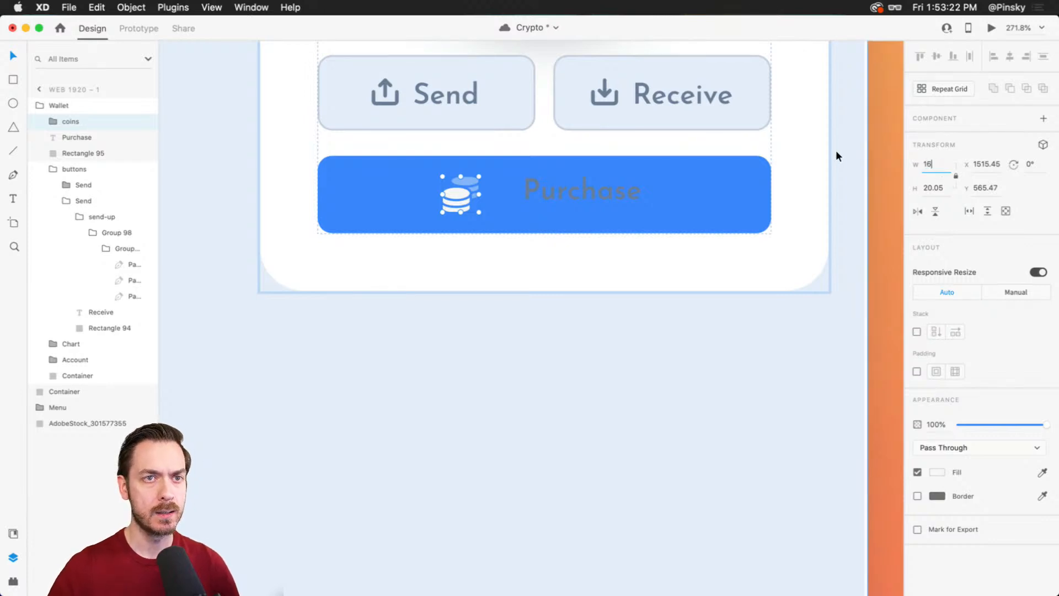
key(Return)
key(super+z)
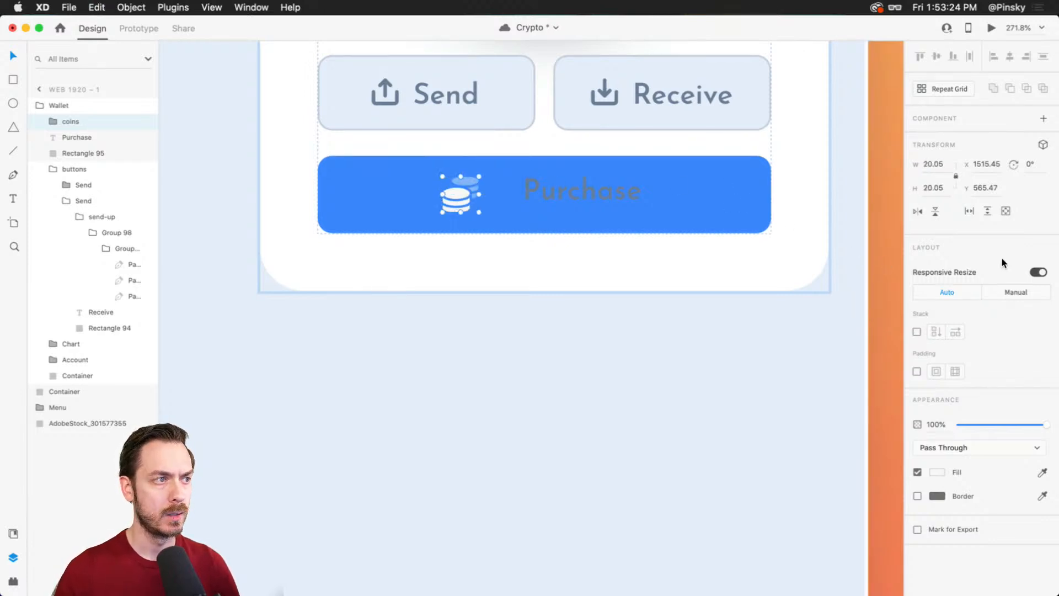
- Turn off Responsive Resize for the coins icon and set its size to 16 by 16
click(1036, 272)
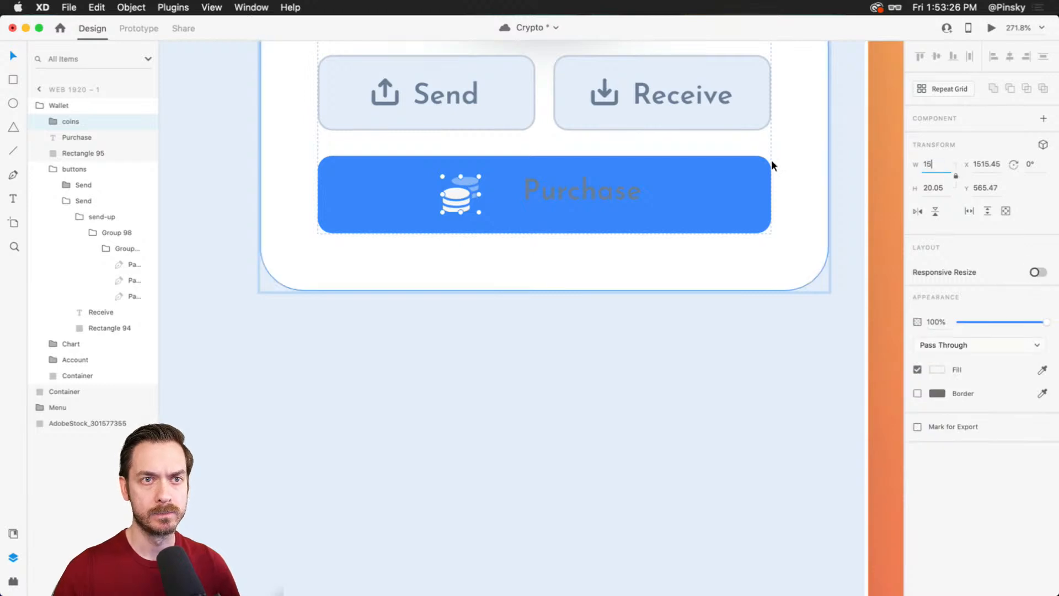
key(super+shift+z)
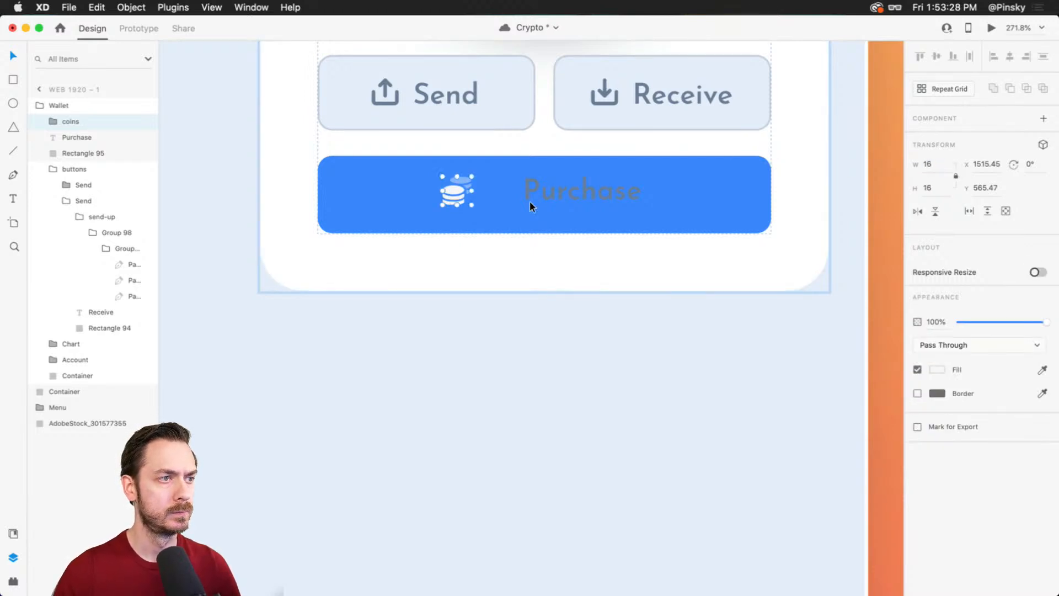
- Colour the Purchase text white (#FFFFFF) and set its font weight to Bold
click(530, 206)
click(936, 537)
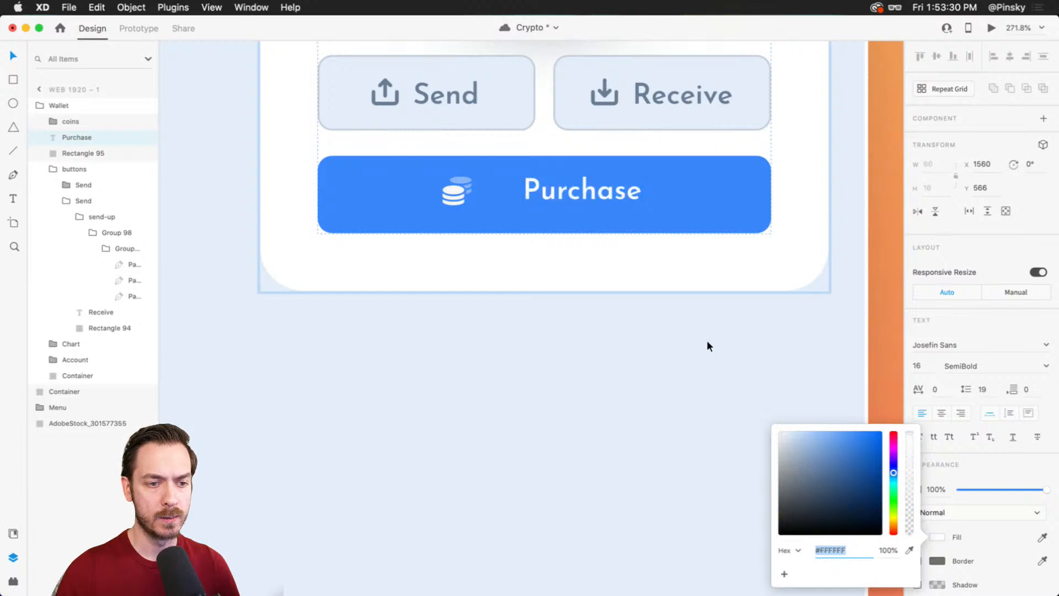
click(1007, 318)
click(1047, 366)
click(960, 476)
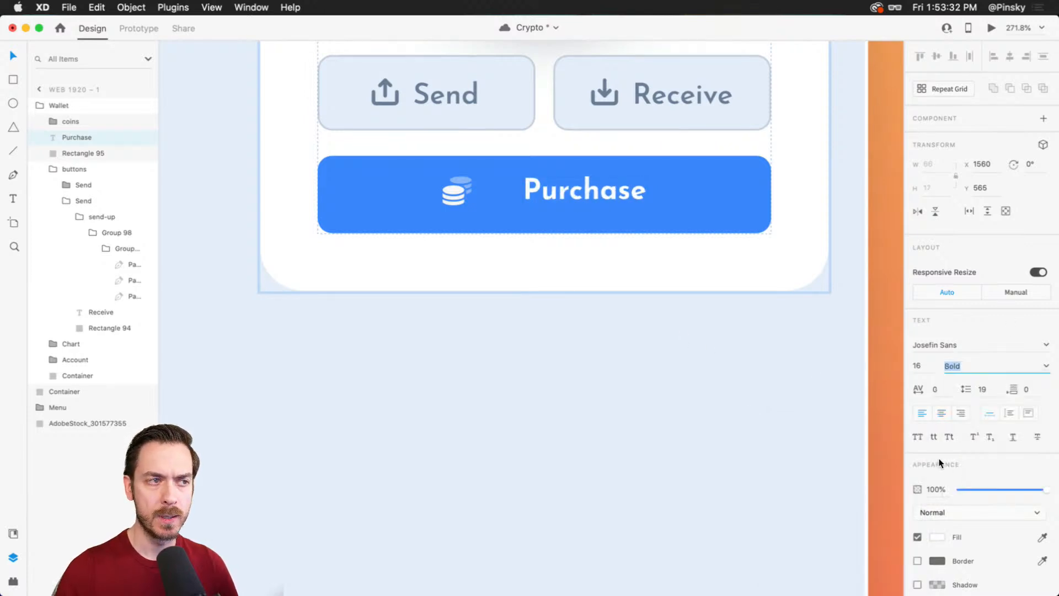
- Reposition the Purchase text nearer the middle of the blue button and move the coins icon closer beside it, aligned with the text
drag(573, 190, 552, 191)
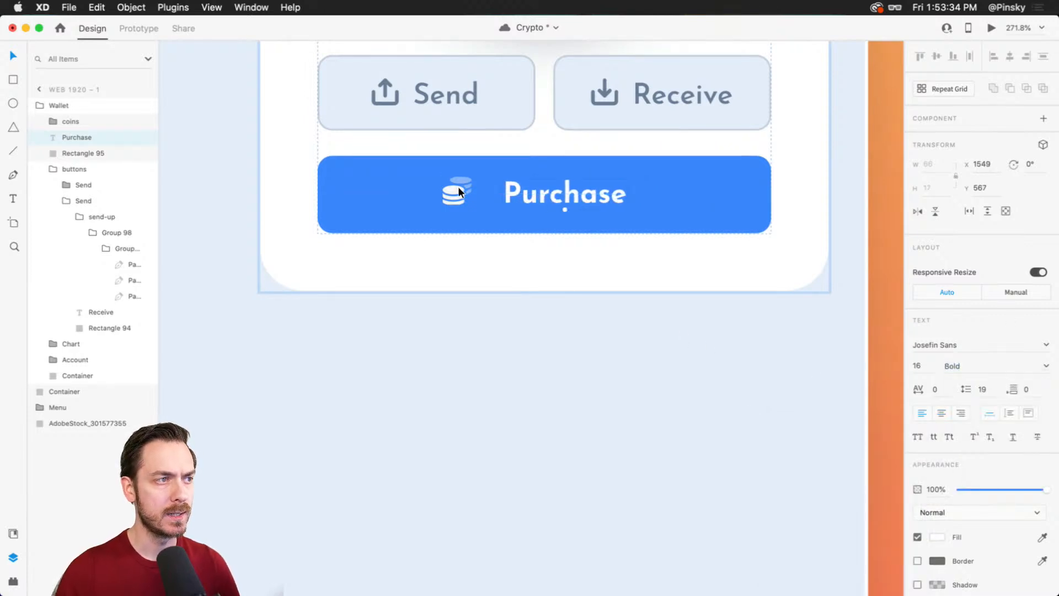
drag(458, 186, 466, 194)
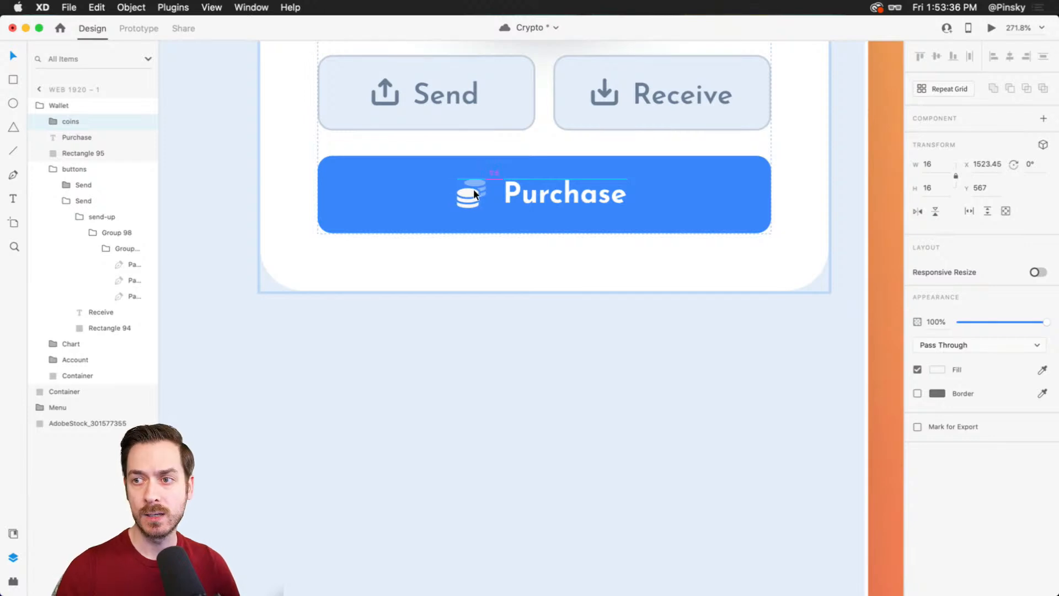
- Change the blue button's label to "Purchase Coins" and centre the text and coins icon together on the button
double_click(550, 202)
key(Right)
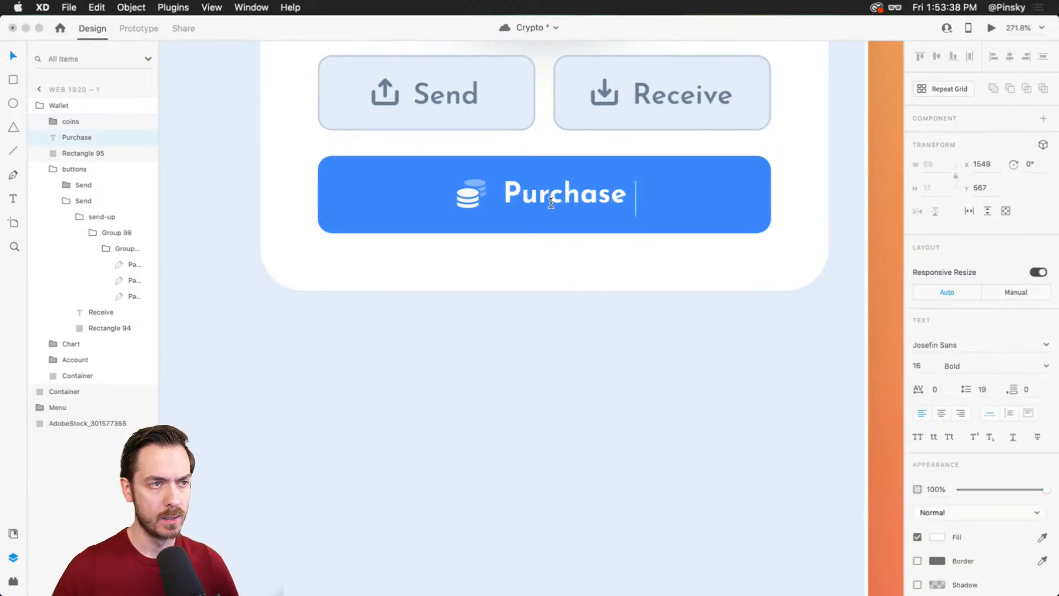
text(Coins)
key(Escape)
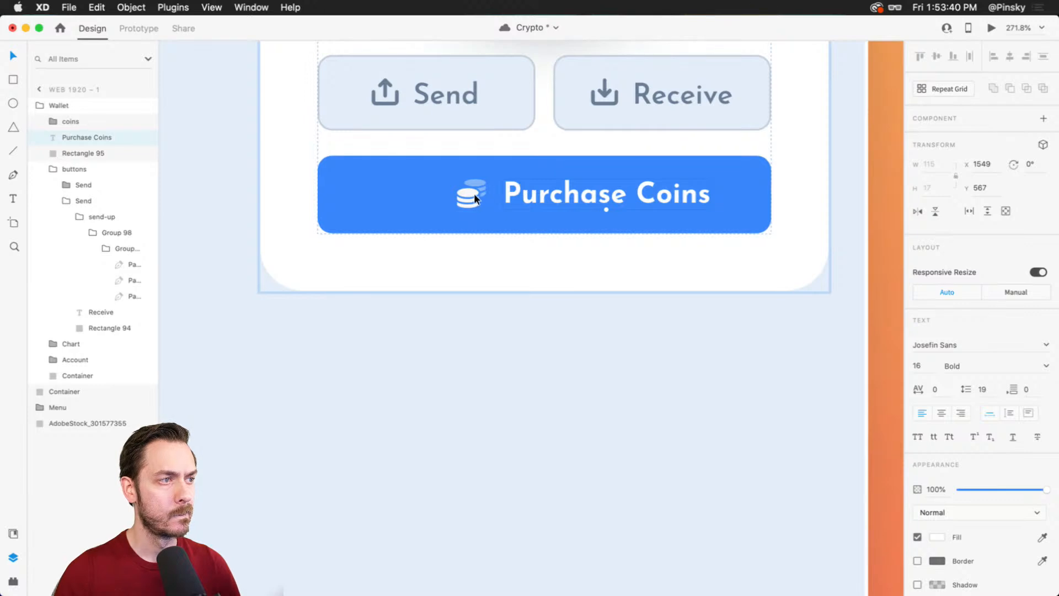
click(474, 193)
shift+click(522, 192)
mouse_move(522, 192)
mouse_down()
mouse_move(534, 184)
mouse_move(525, 184)
mouse_up()
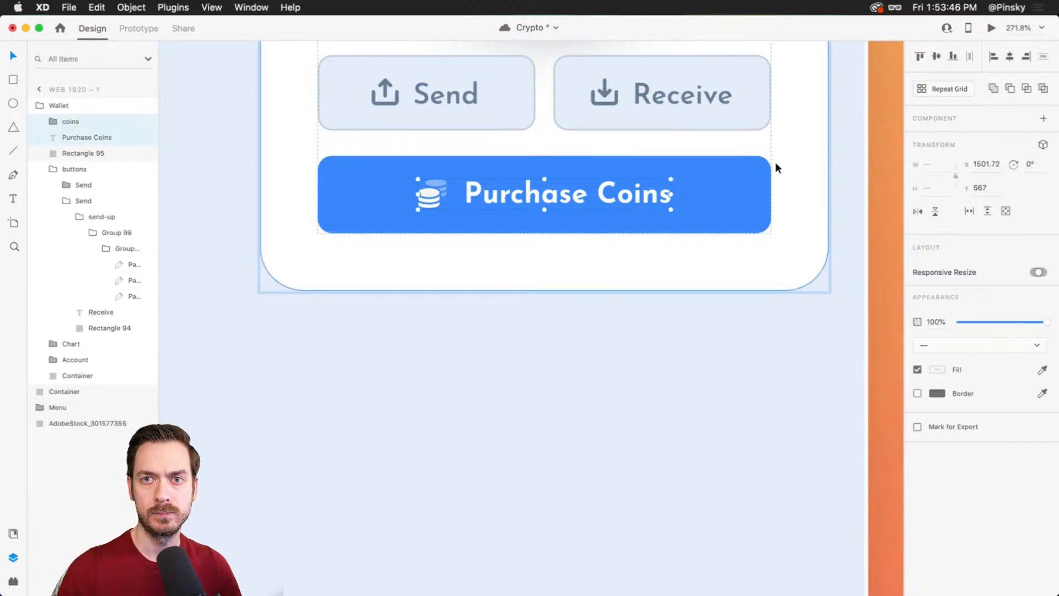
- Preview the dashboard, nudge the Purchase Coins text down slightly, and check the result in a second preview
click(992, 29)
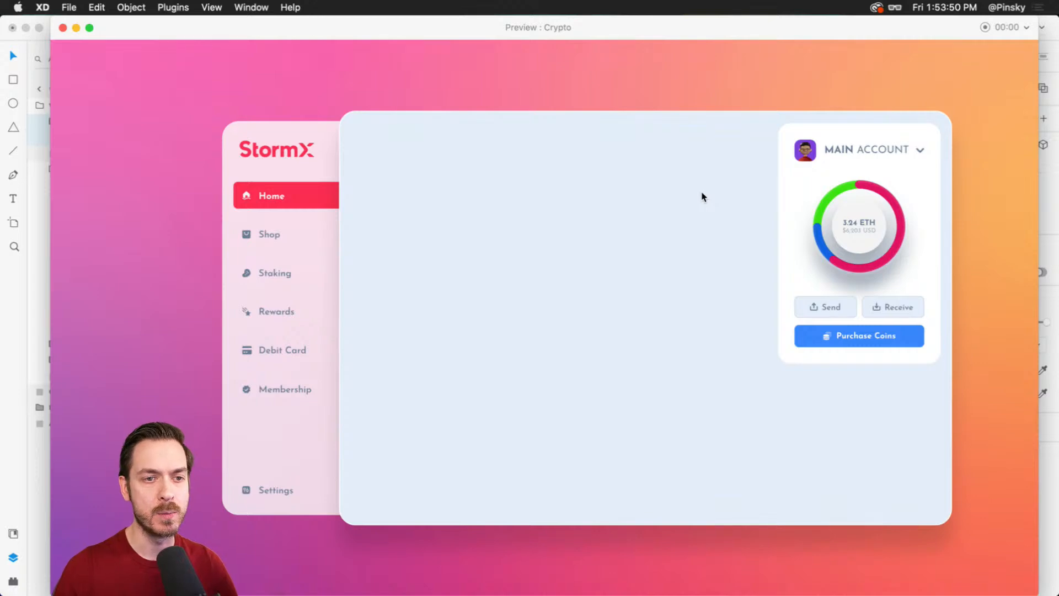
key(super+w)
double_click(483, 191)
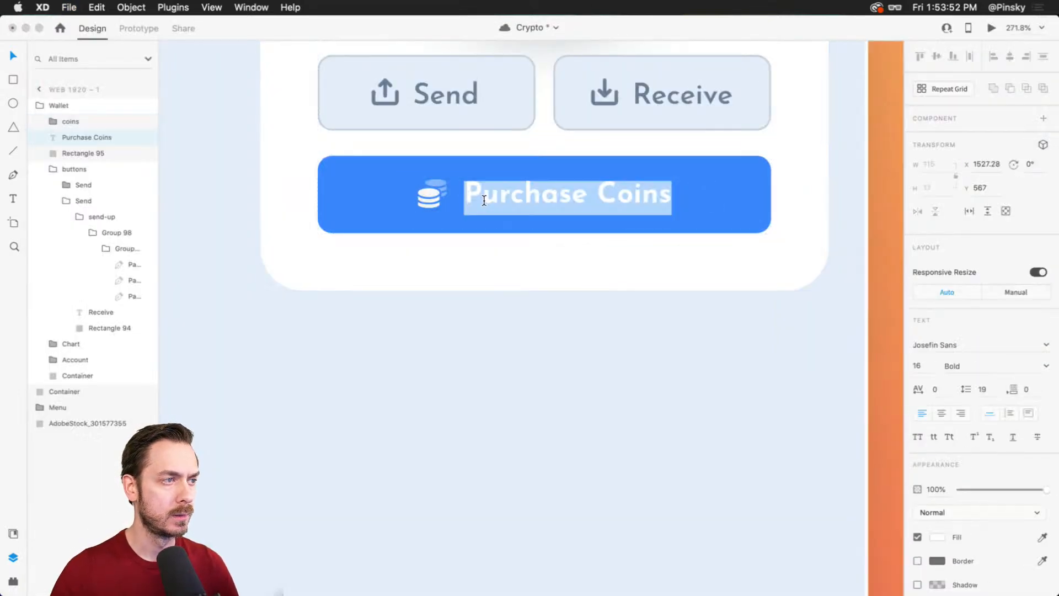
key(Escape)
key(Down)
key(super+Return)
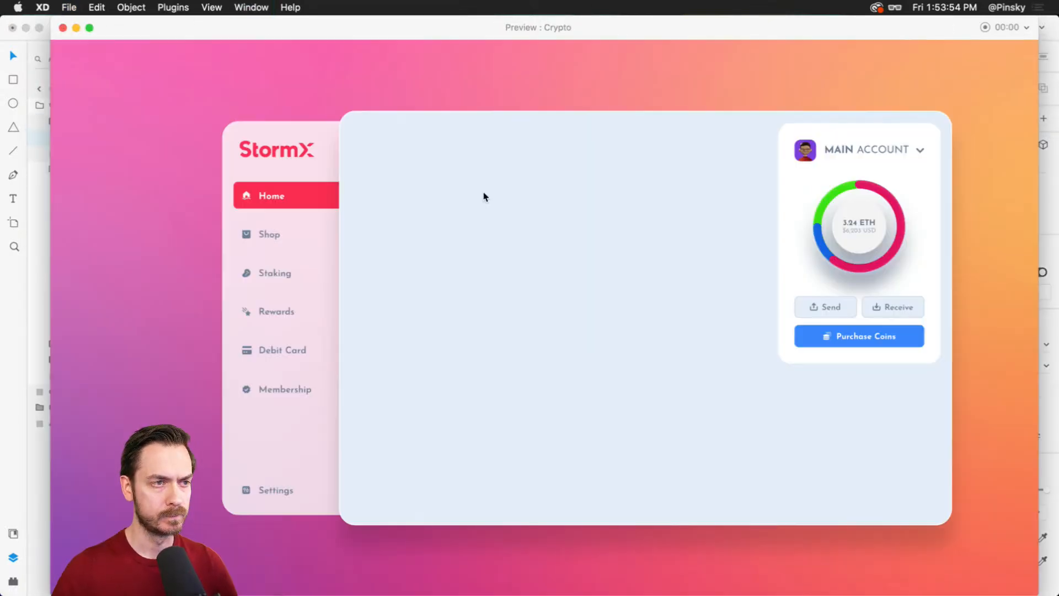
key(super+w)
- Try grouping the blue rectangle with the Send and Receive buttons under the name Buttons, leaving out the coins icon and label
click(507, 185)
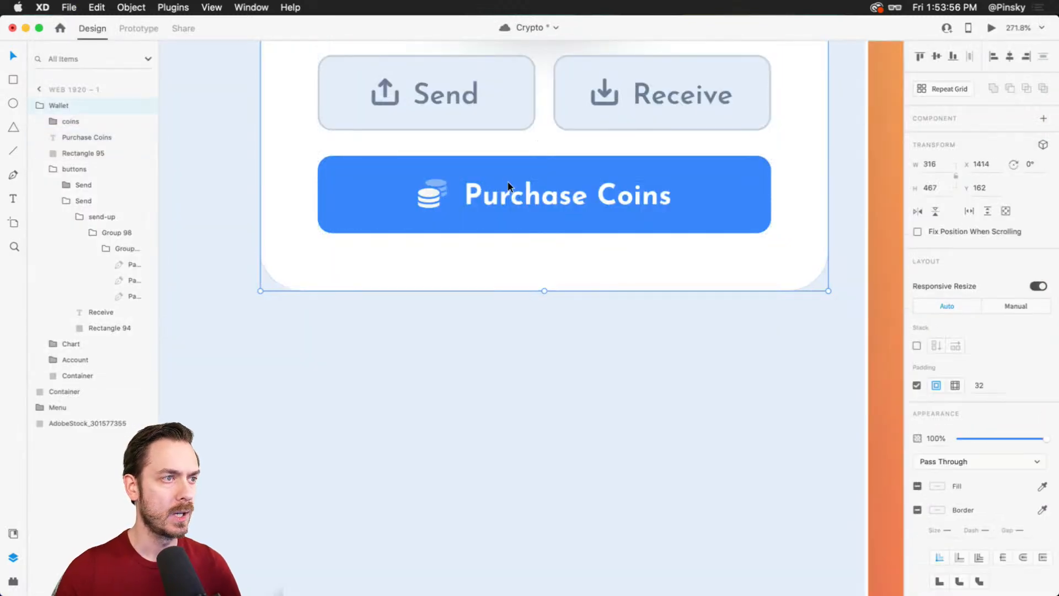
double_click(456, 193)
shift+click(440, 111)
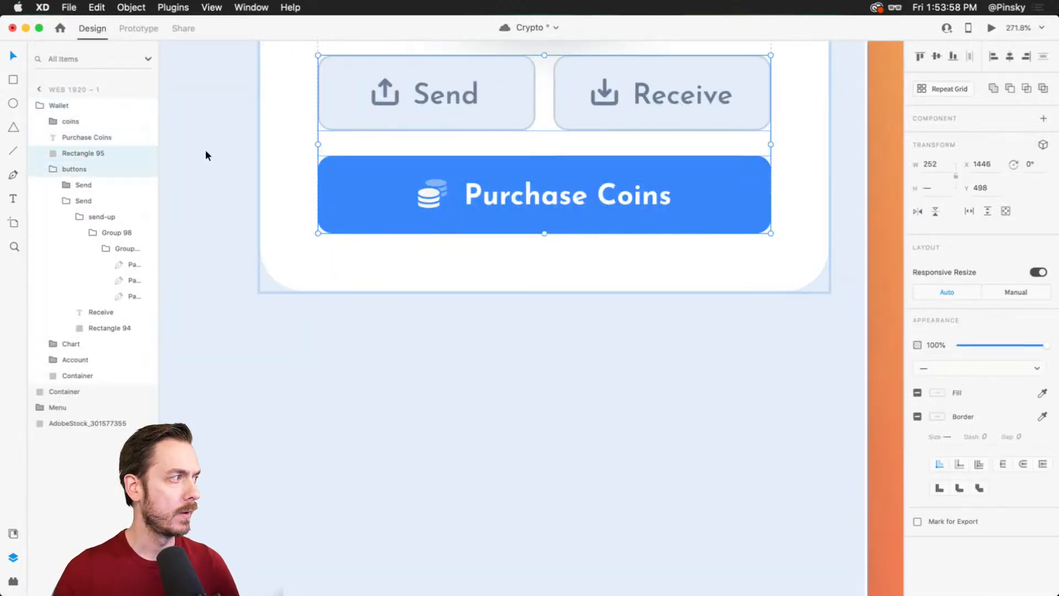
key(super+g)
double_click(78, 153)
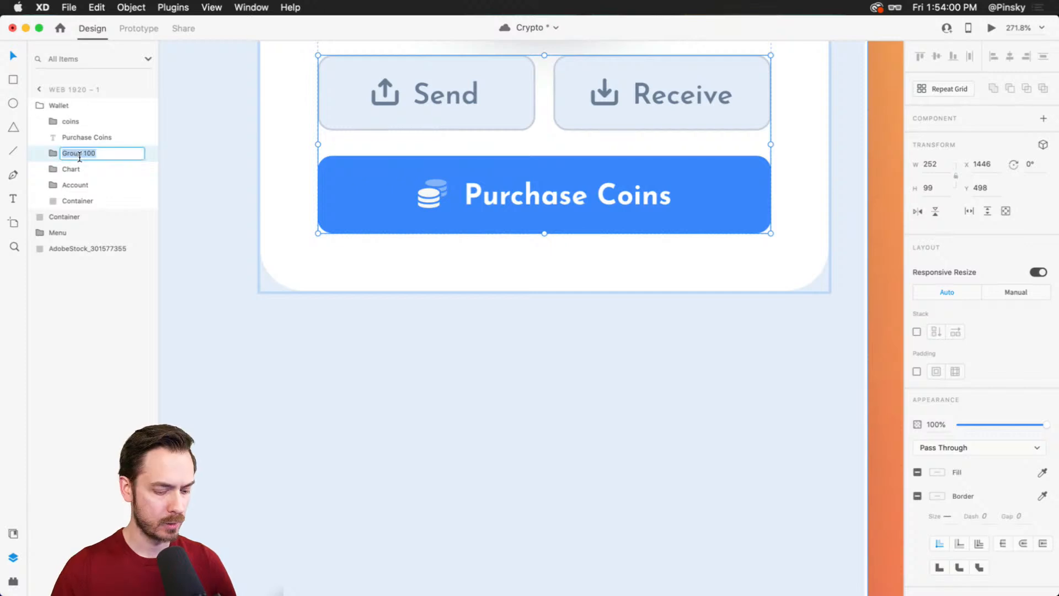
text(Buttons)
key(Return)
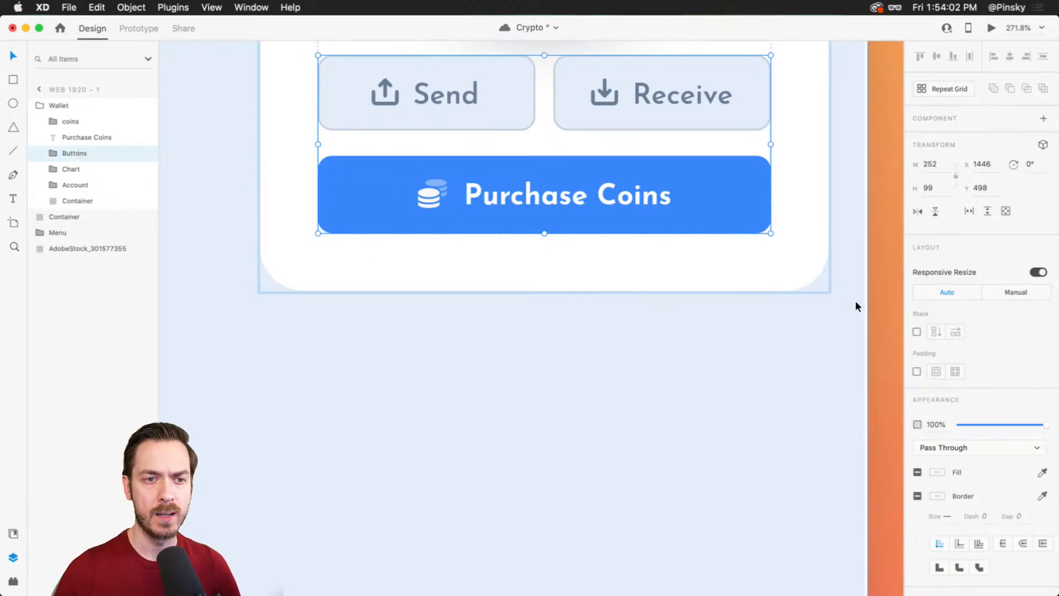
- Try stacking the Buttons group vertically, then undo the stack and ungroup its contents
click(916, 332)
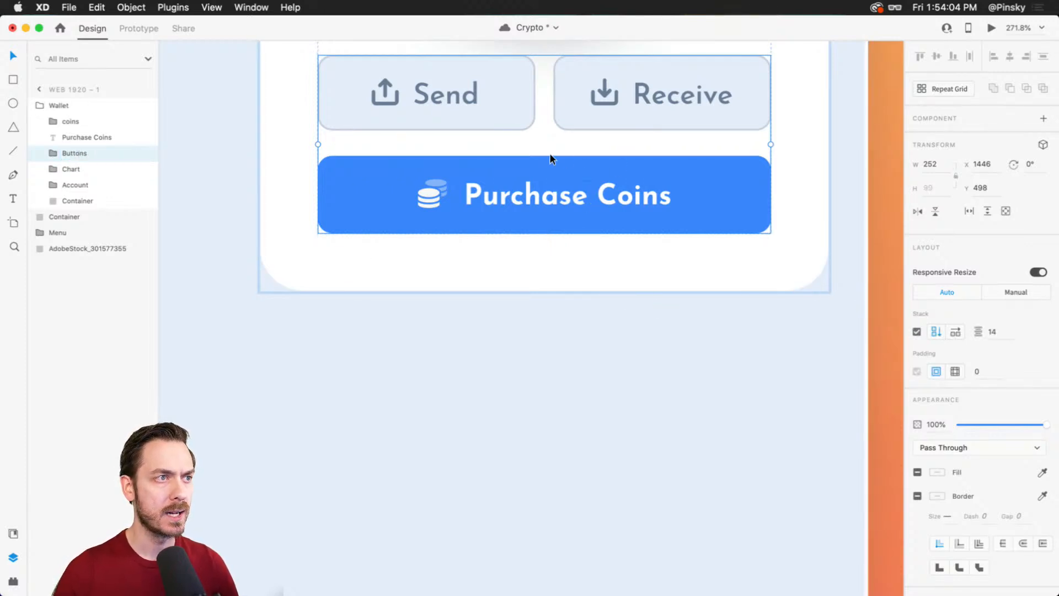
double_click(576, 197)
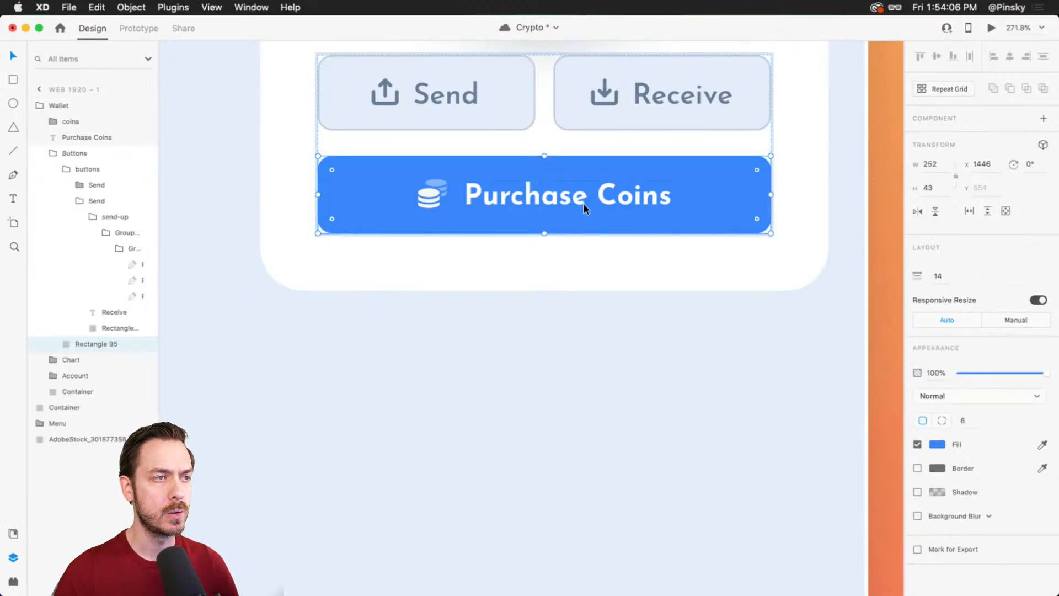
scroll(577, 259, up, 5)
scroll(571, 358, down, 1)
mouse_move(570, 405)
mouse_down()
mouse_move(573, 390)
mouse_move(572, 398)
mouse_up()
key(Escape)
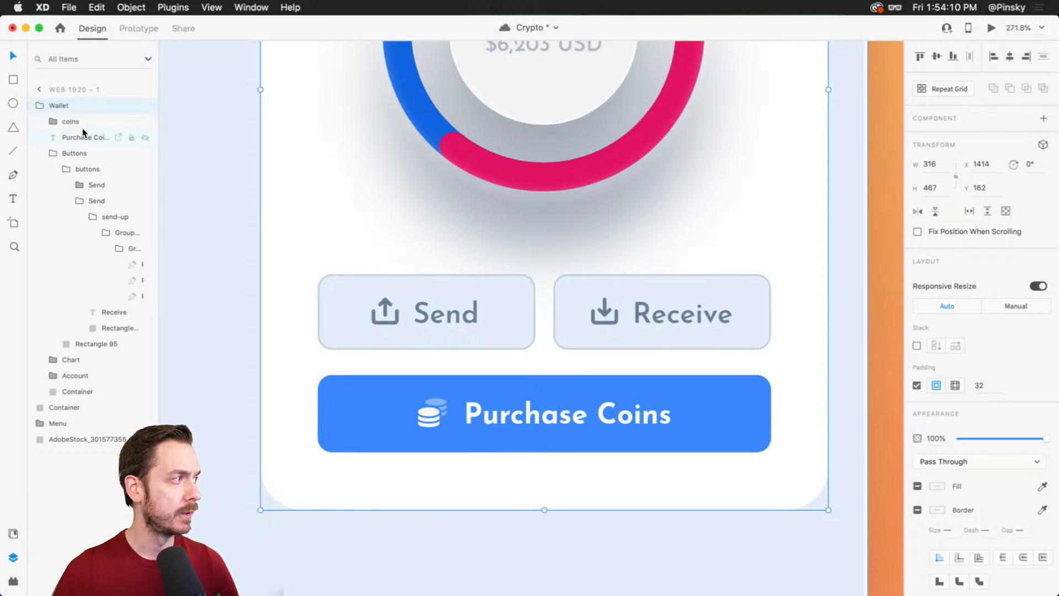
click(76, 150)
key(super+z)
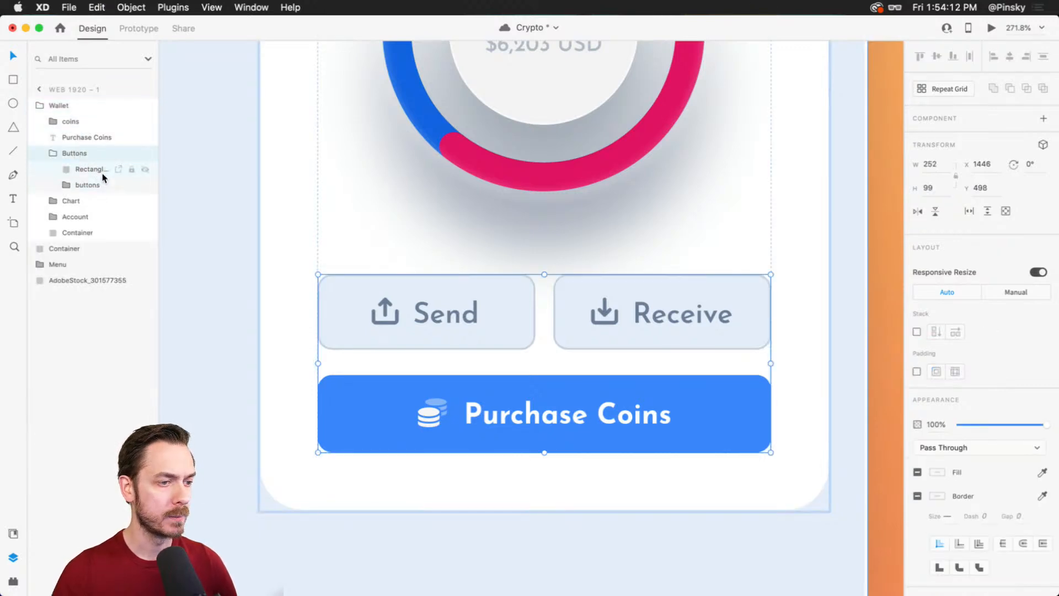
key(super+z)
key(shift+super+g)
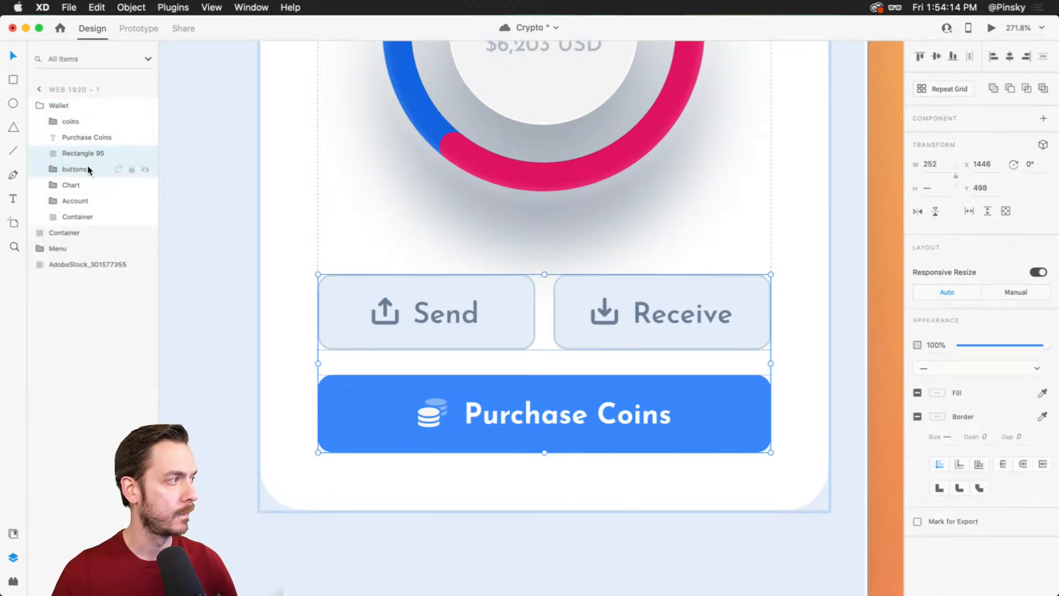
- Group the coins icon, Purchase Coins text and blue rectangle, and name the group Purchse
click(550, 424)
shift+click(424, 412)
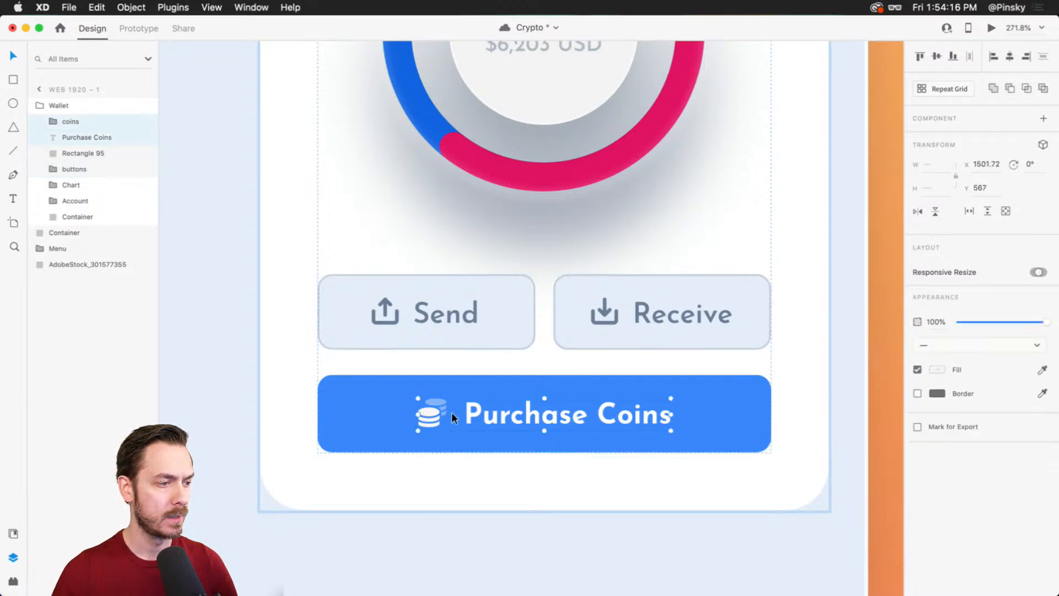
shift+click(716, 413)
key(super+g)
double_click(69, 121)
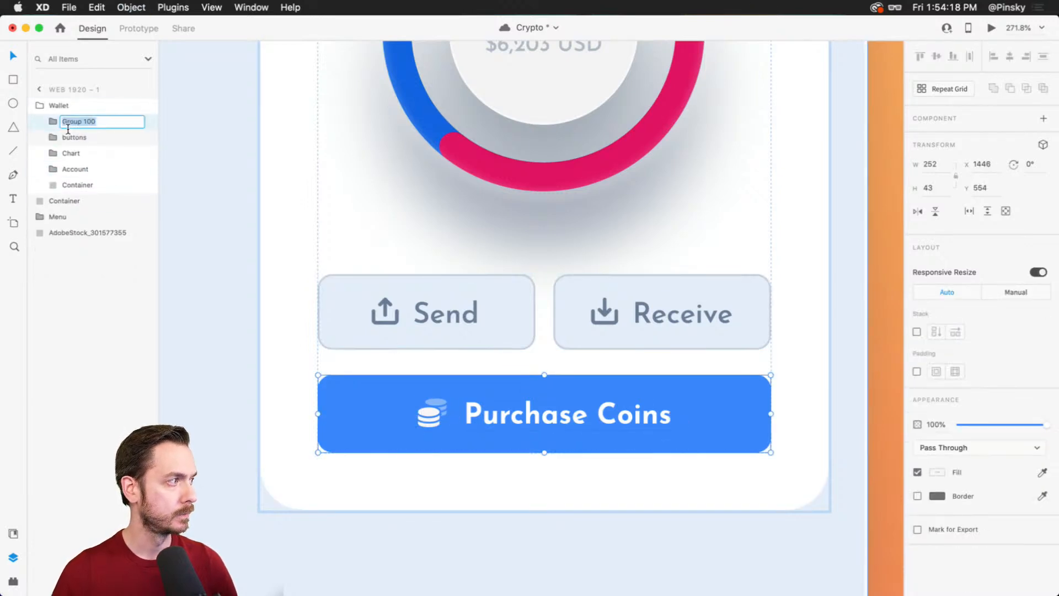
text(Pu)
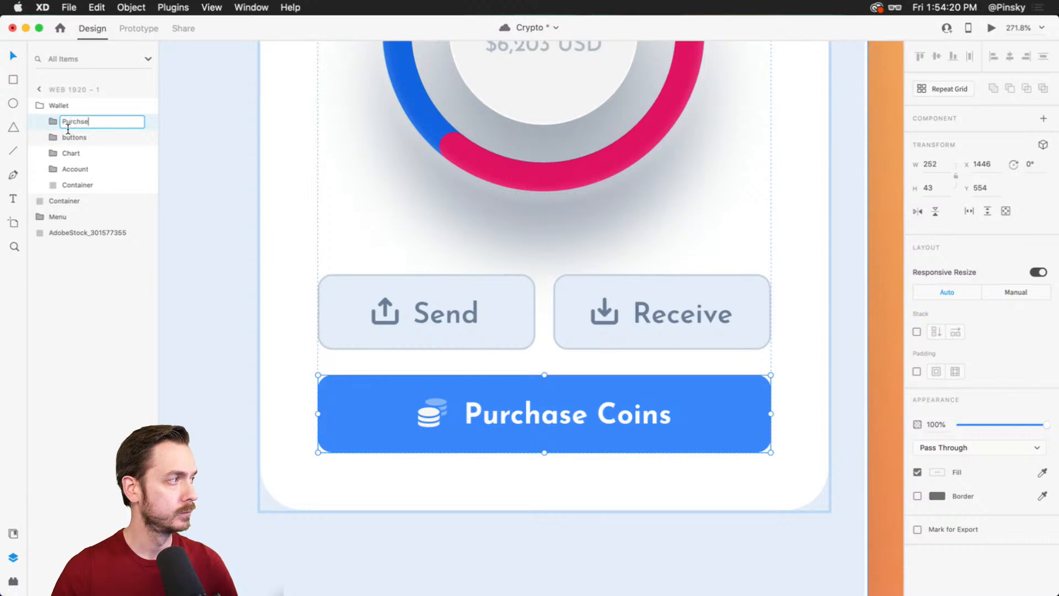
text(rchse)
key(Return)
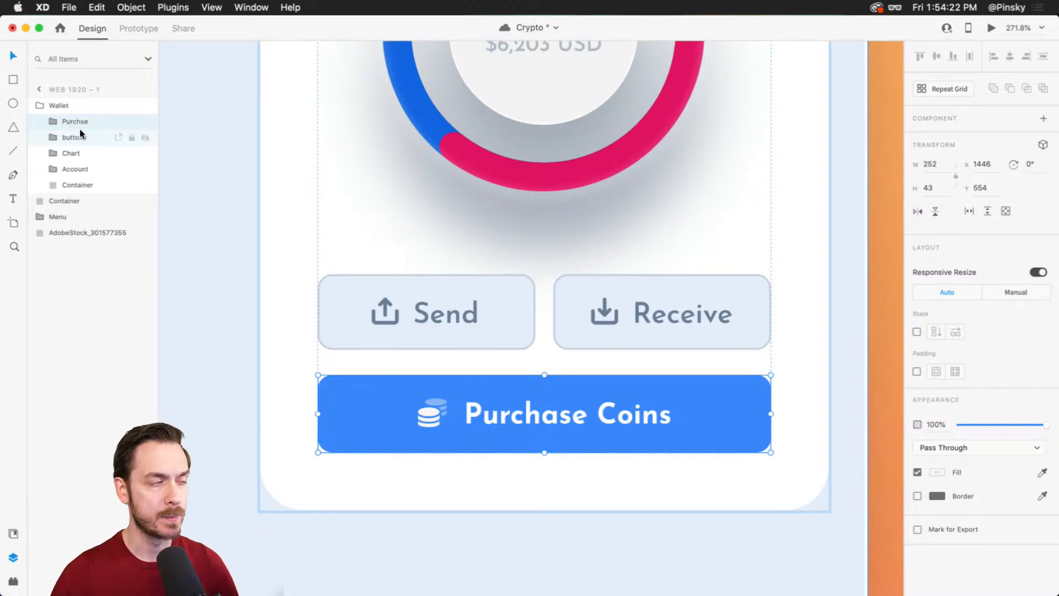
- Group the Purchse group with the Send and Receive buttons group and name the result Buttons
shift+click(84, 137)
key(super+g)
double_click(65, 123)
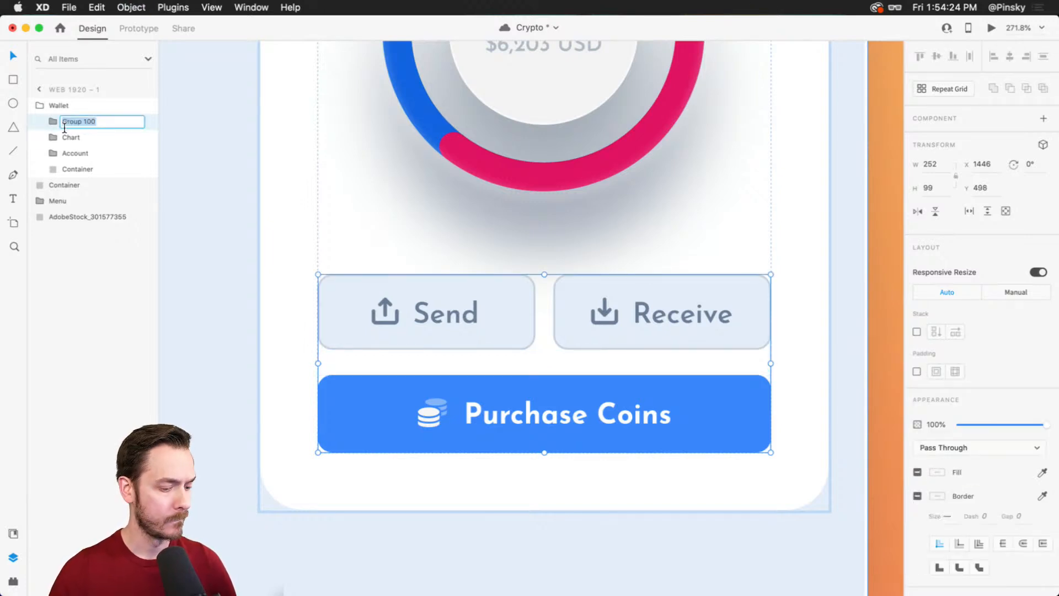
text(Buttons)
key(Return)
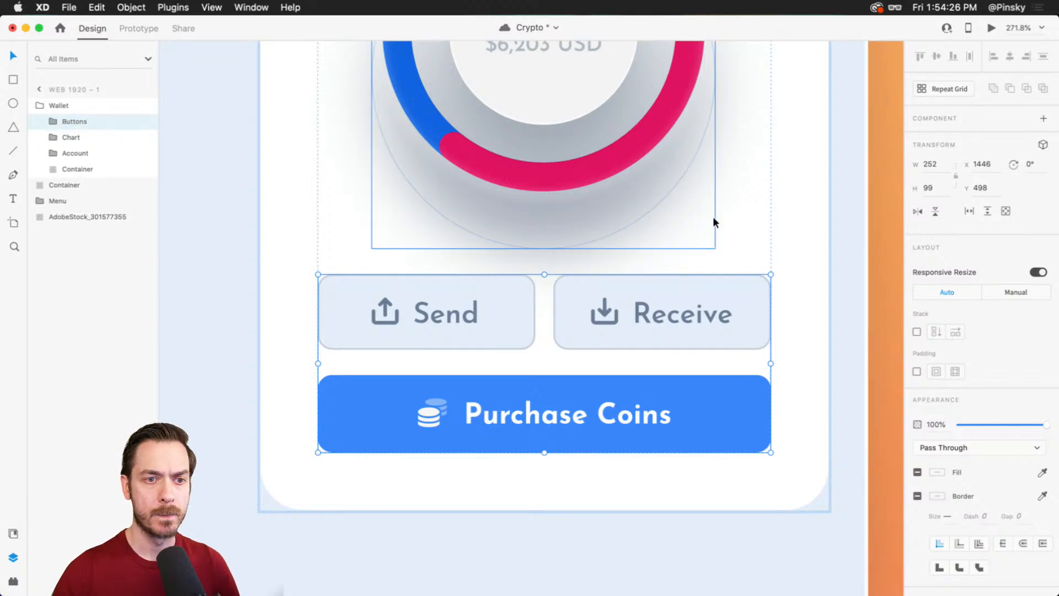
- Turn on a vertical stack for the Buttons group and try reordering its buttons, undoing the trial move
click(918, 333)
double_click(614, 418)
drag(614, 418, 623, 331)
double_click(675, 406)
drag(674, 407, 643, 399)
key(super+z)
- Draw a rectangle about 252 by 27 beneath the Purchase Coins button inside the stack, matching the button's width
scroll(602, 333, down, 5)
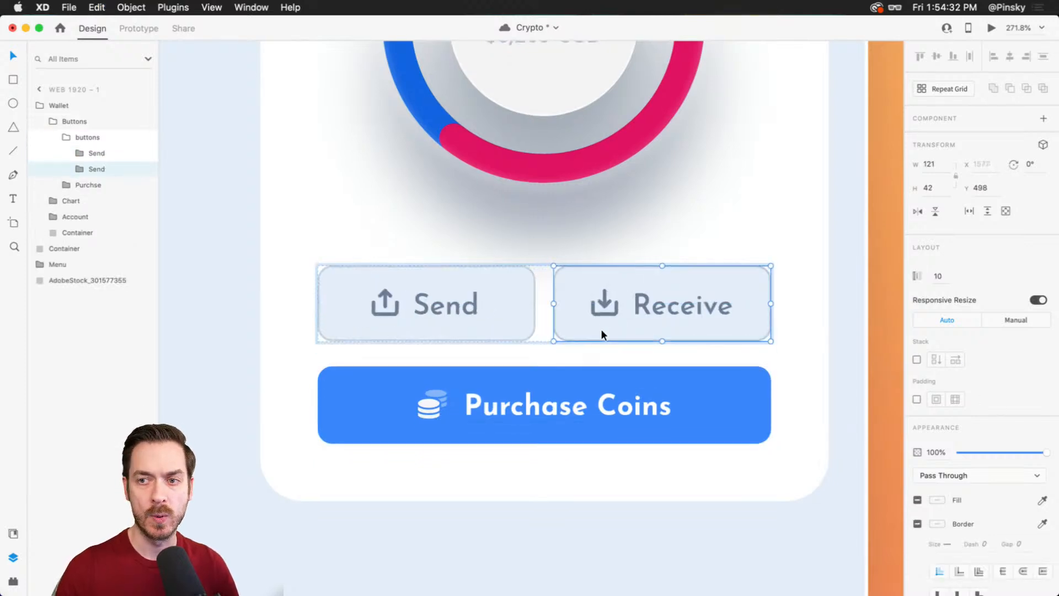
click(355, 212)
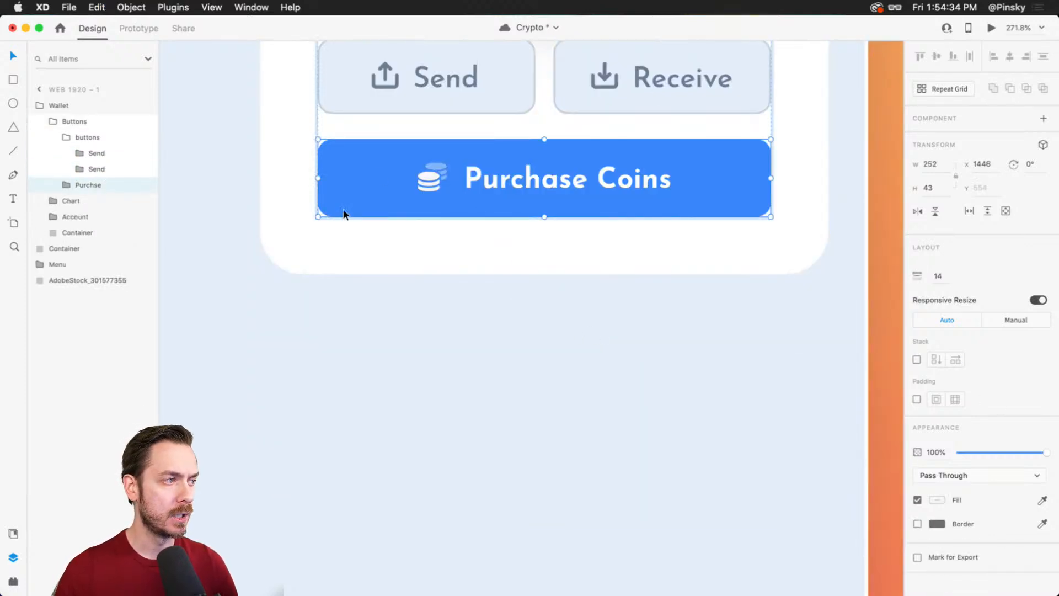
key(r)
mouse_move(319, 230)
mouse_down()
mouse_move(768, 292)
mouse_move(771, 278)
mouse_up()
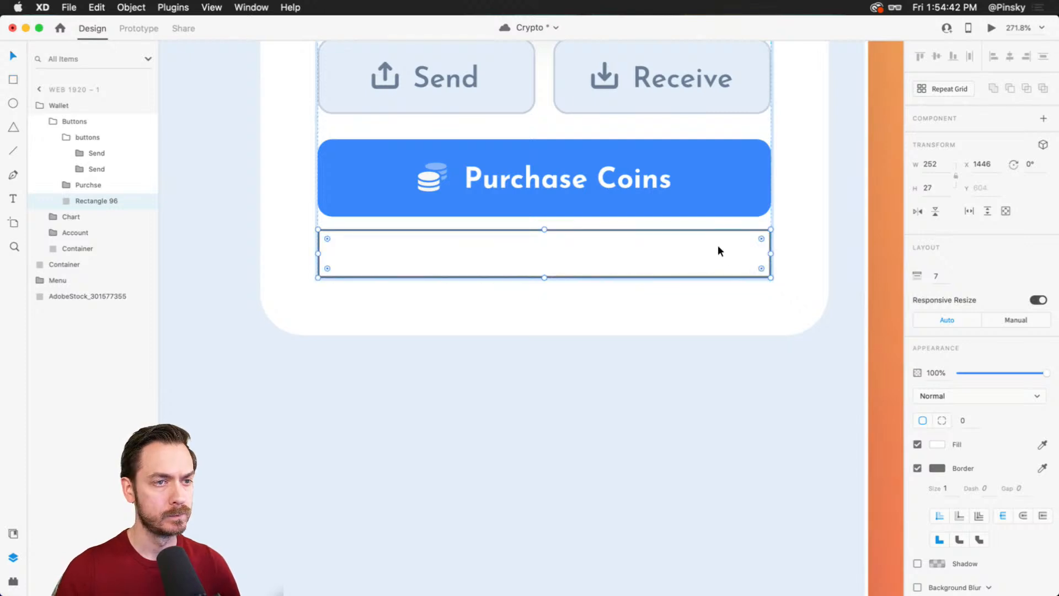
- Copy the appearance of the Receive button's background rectangle onto the new rectangle
double_click(752, 44)
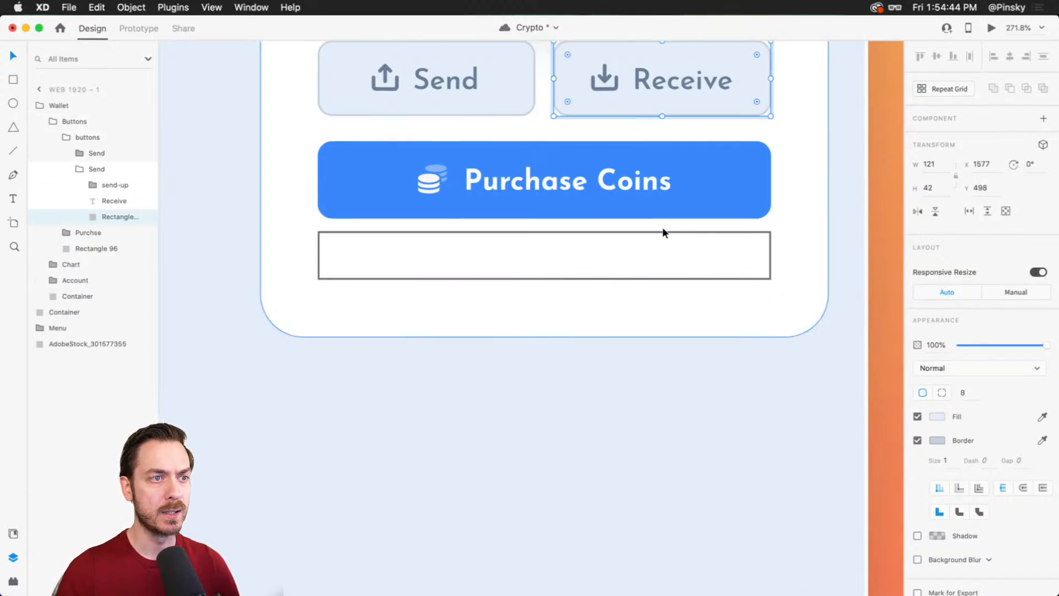
click(666, 248)
key(super+alt+v)
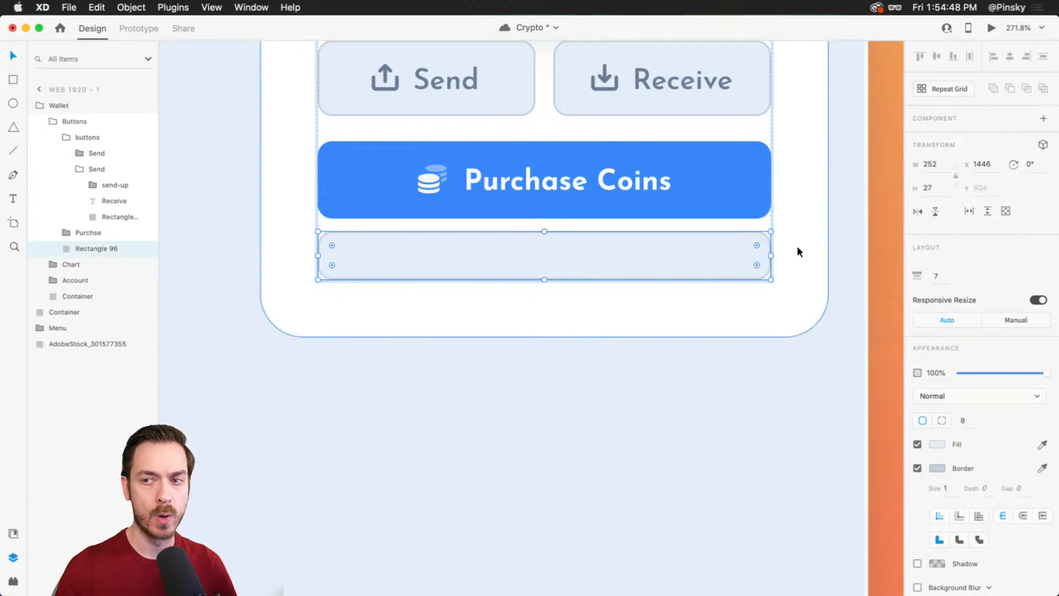
- Narrow the new rectangle to about 197 wide, undo a duplicate stacked with it, and put the rectangle in its own group
drag(769, 256, 706, 262)
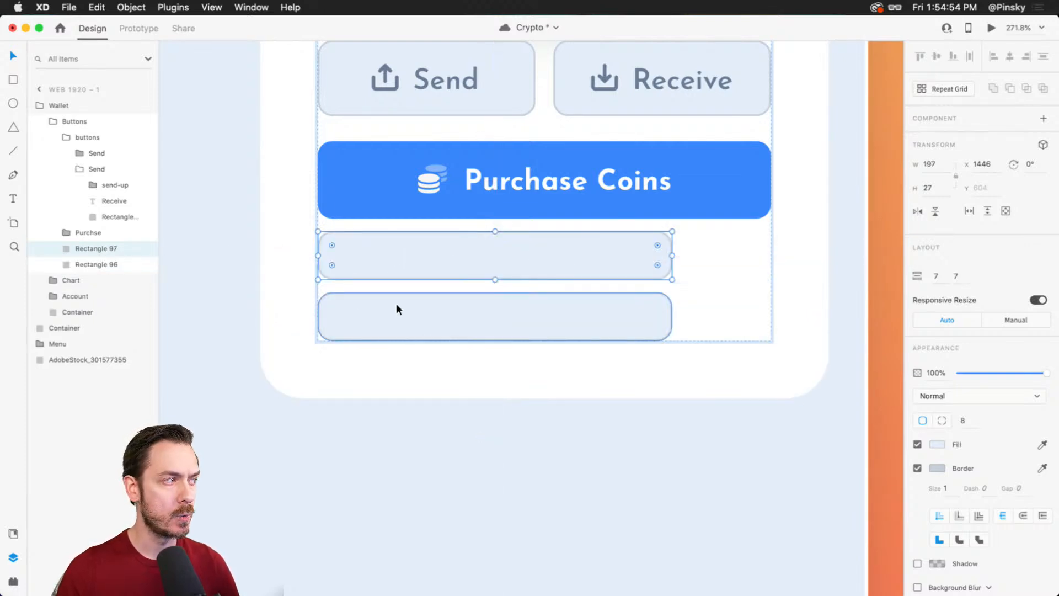
key(super+z)
key(super+g)
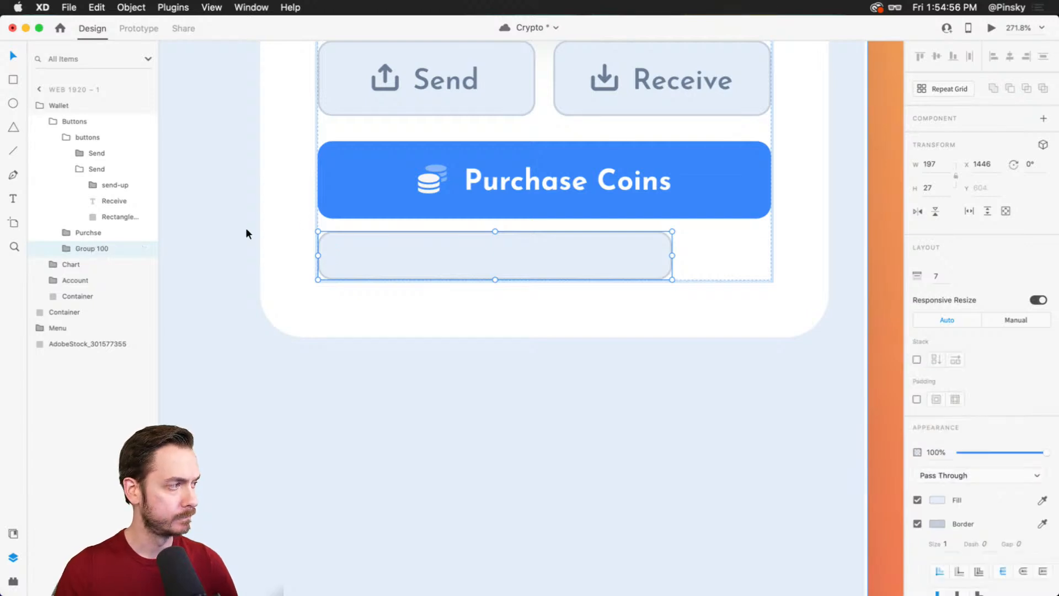
- Add two small square copies beside the rectangle within its group, filling the row, and adjust the long rectangle to 190 wide
double_click(403, 242)
drag(406, 253, 659, 256)
click(656, 252)
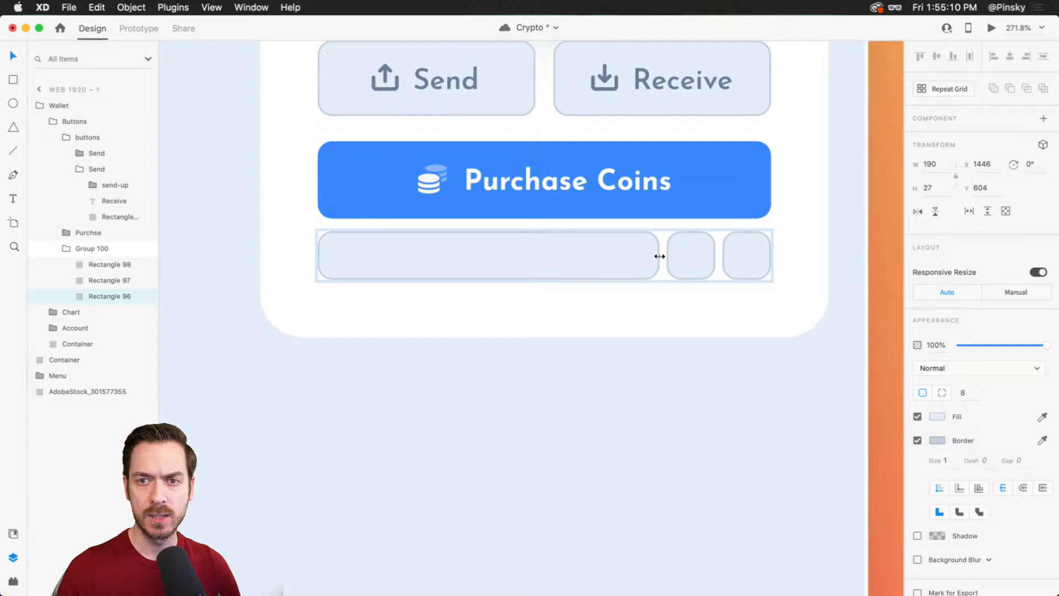
- Set the stack spacing between the Purchase Coins button and the row of rectangles to 14
scroll(660, 255, down, 5)
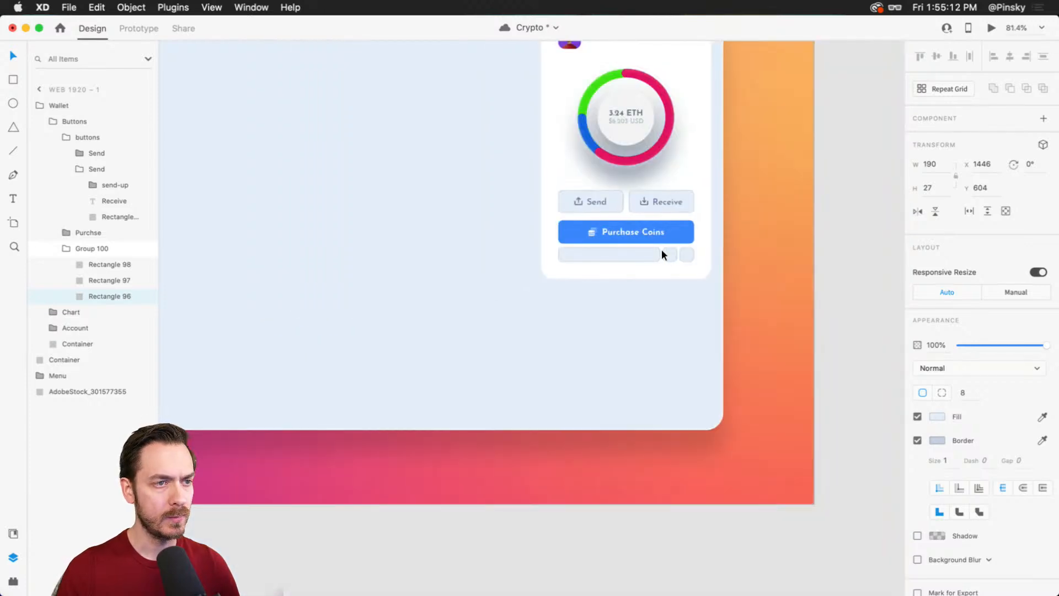
drag(516, 208, 516, 249)
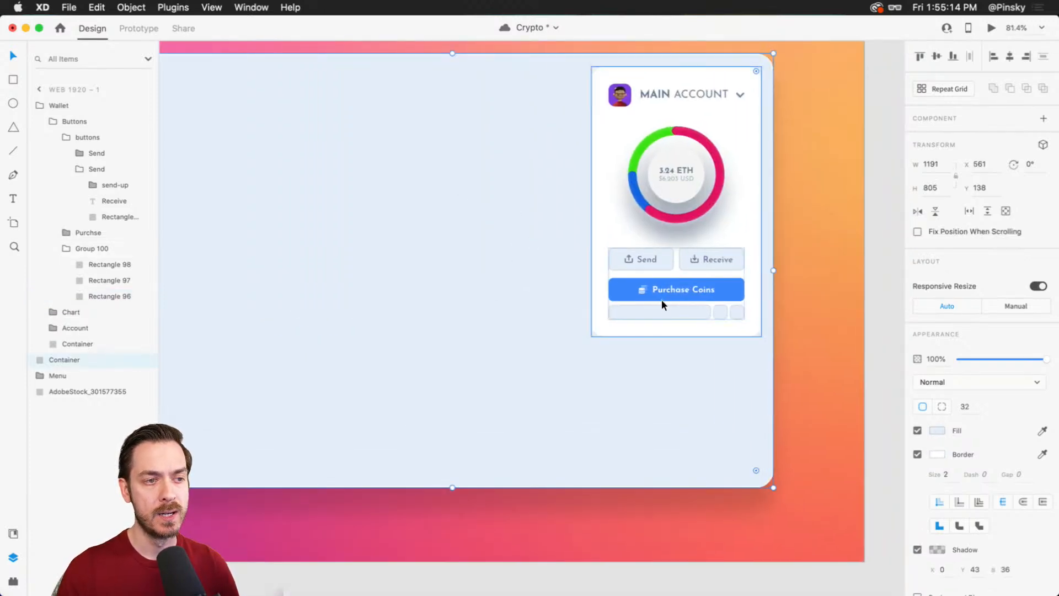
scroll(689, 282, up, 5)
double_click(619, 274)
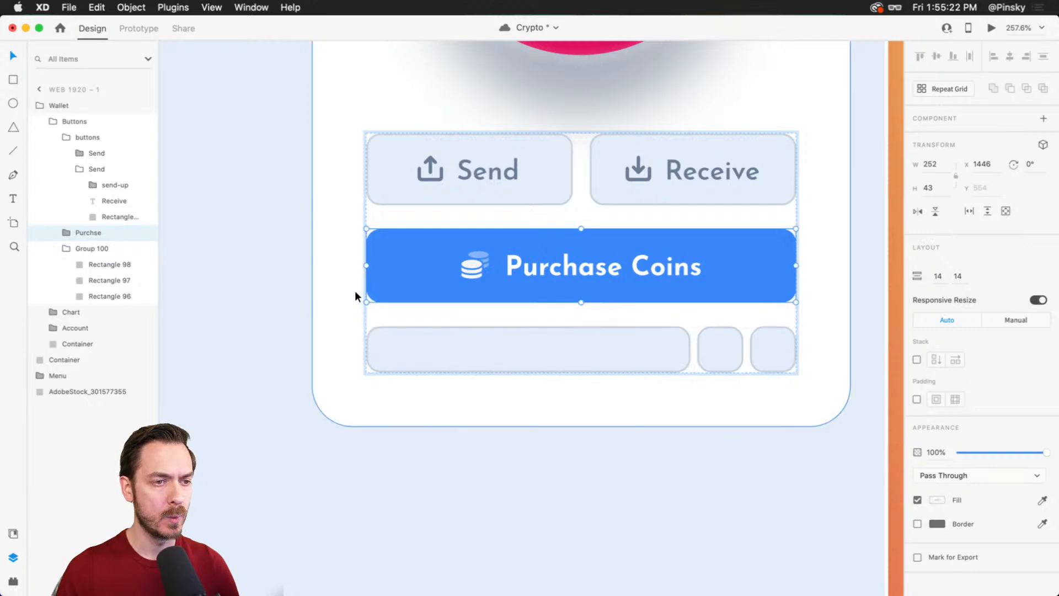
scroll(401, 275, down, 8)
click(319, 255)
drag(317, 255, 571, 283)
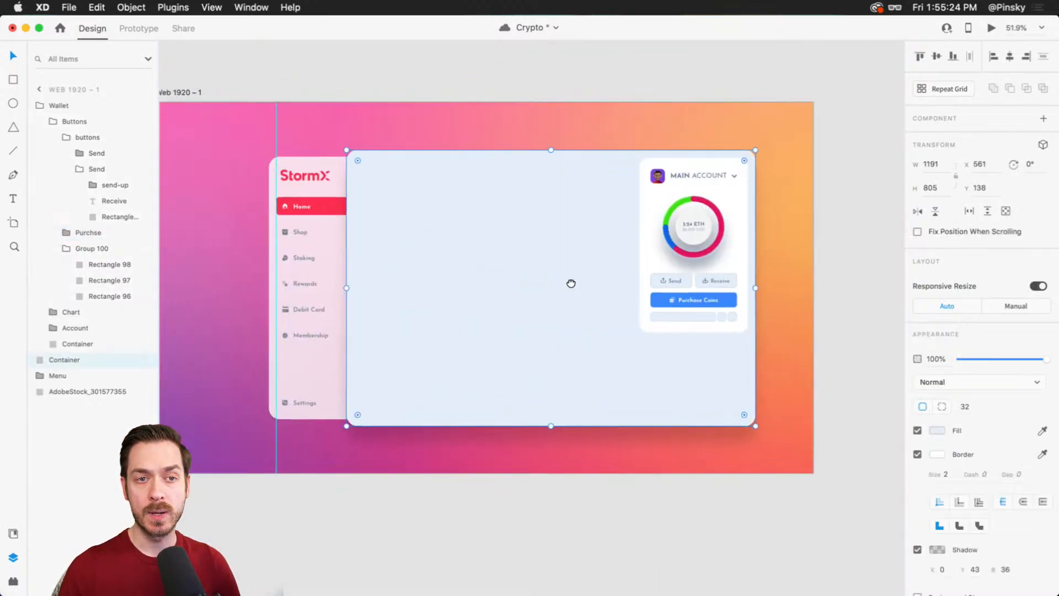